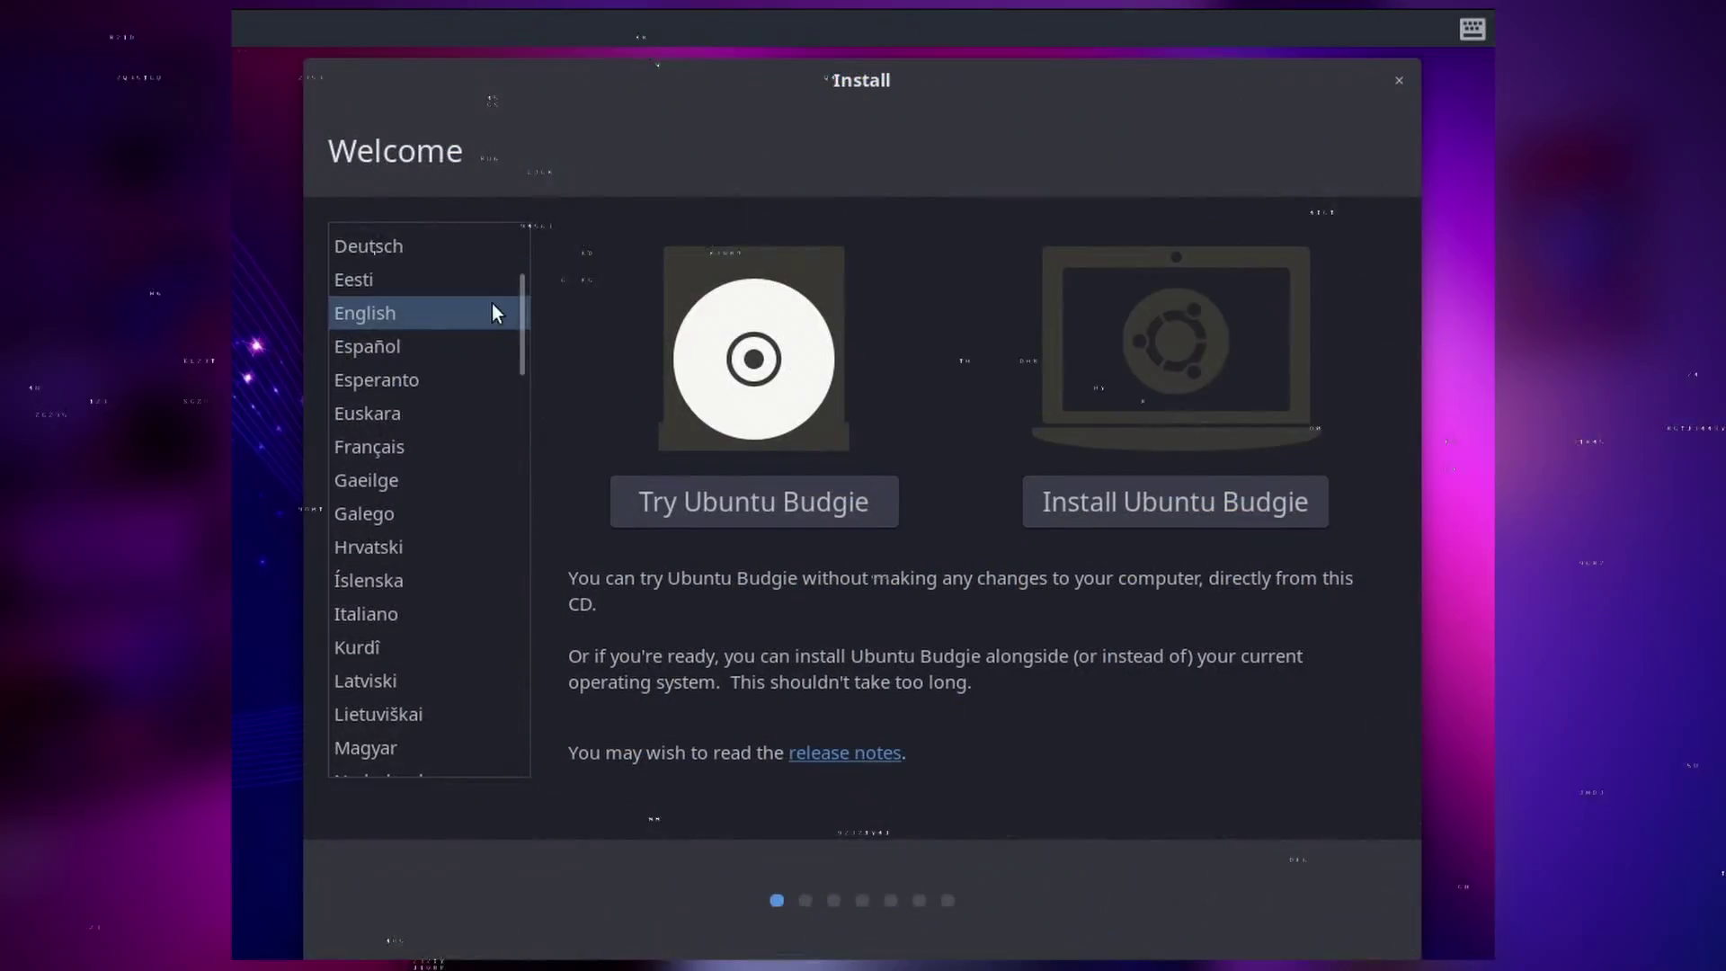
Set the installer language to Português do Brasil and choose to install Ubuntu Budgie
scroll(489, 307, "up", 3)
left_click_drag(526, 310, 537, 423)
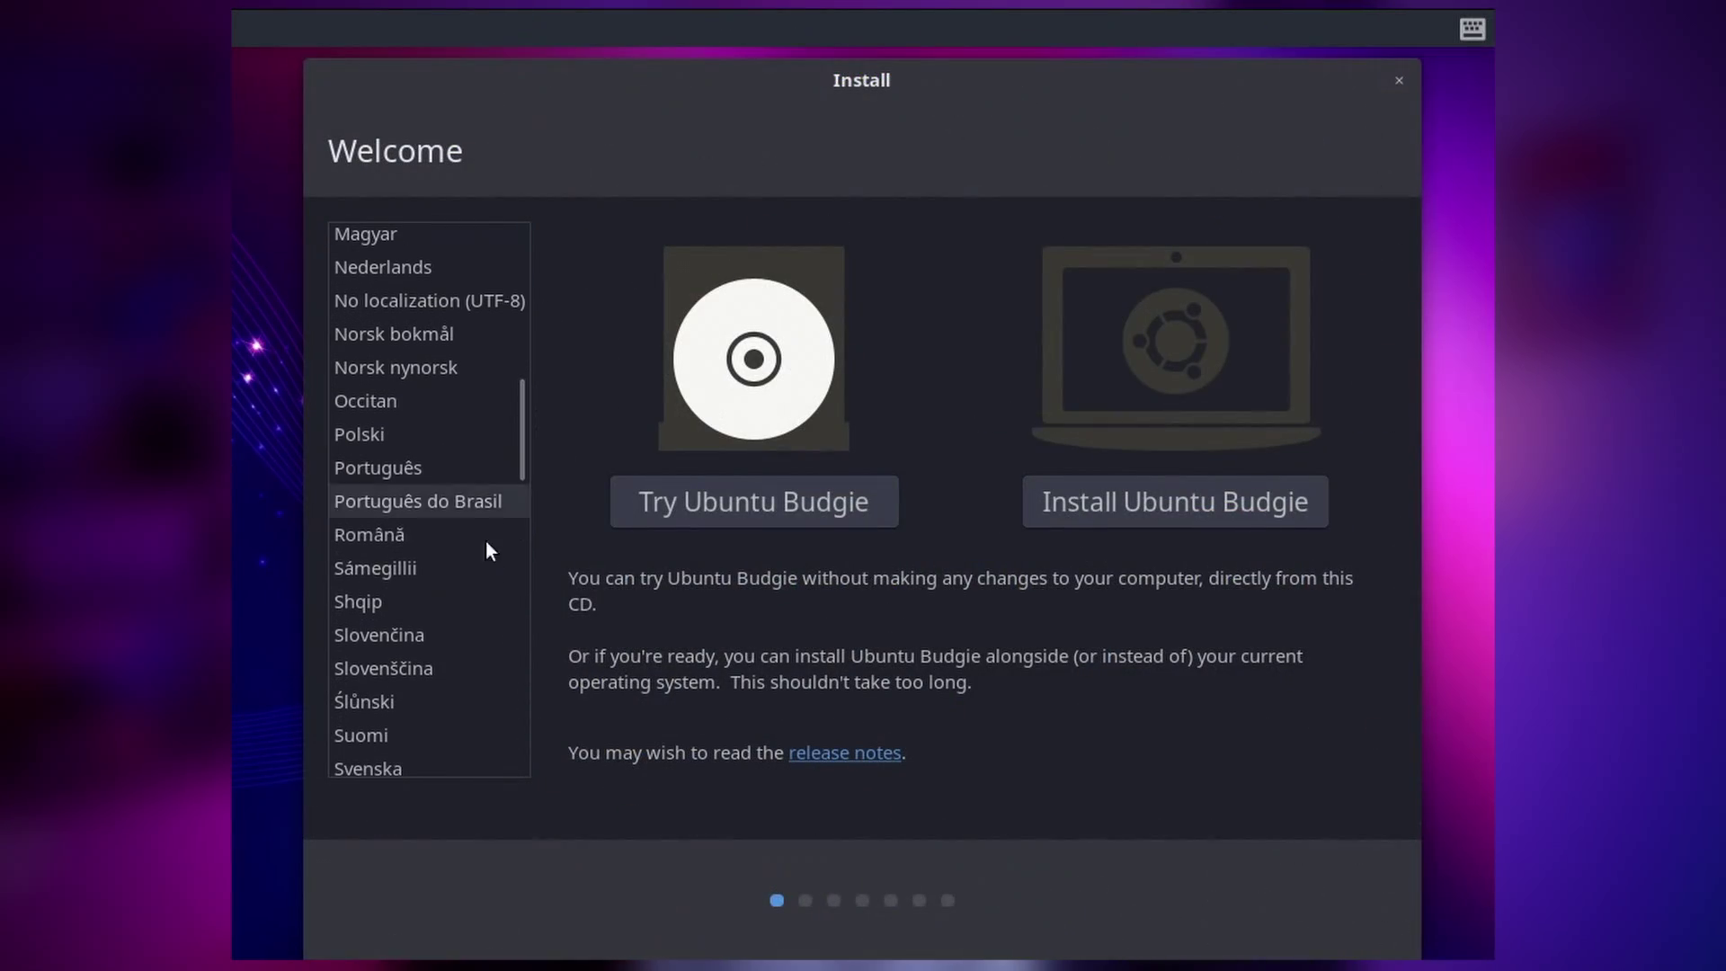
left_click(439, 499)
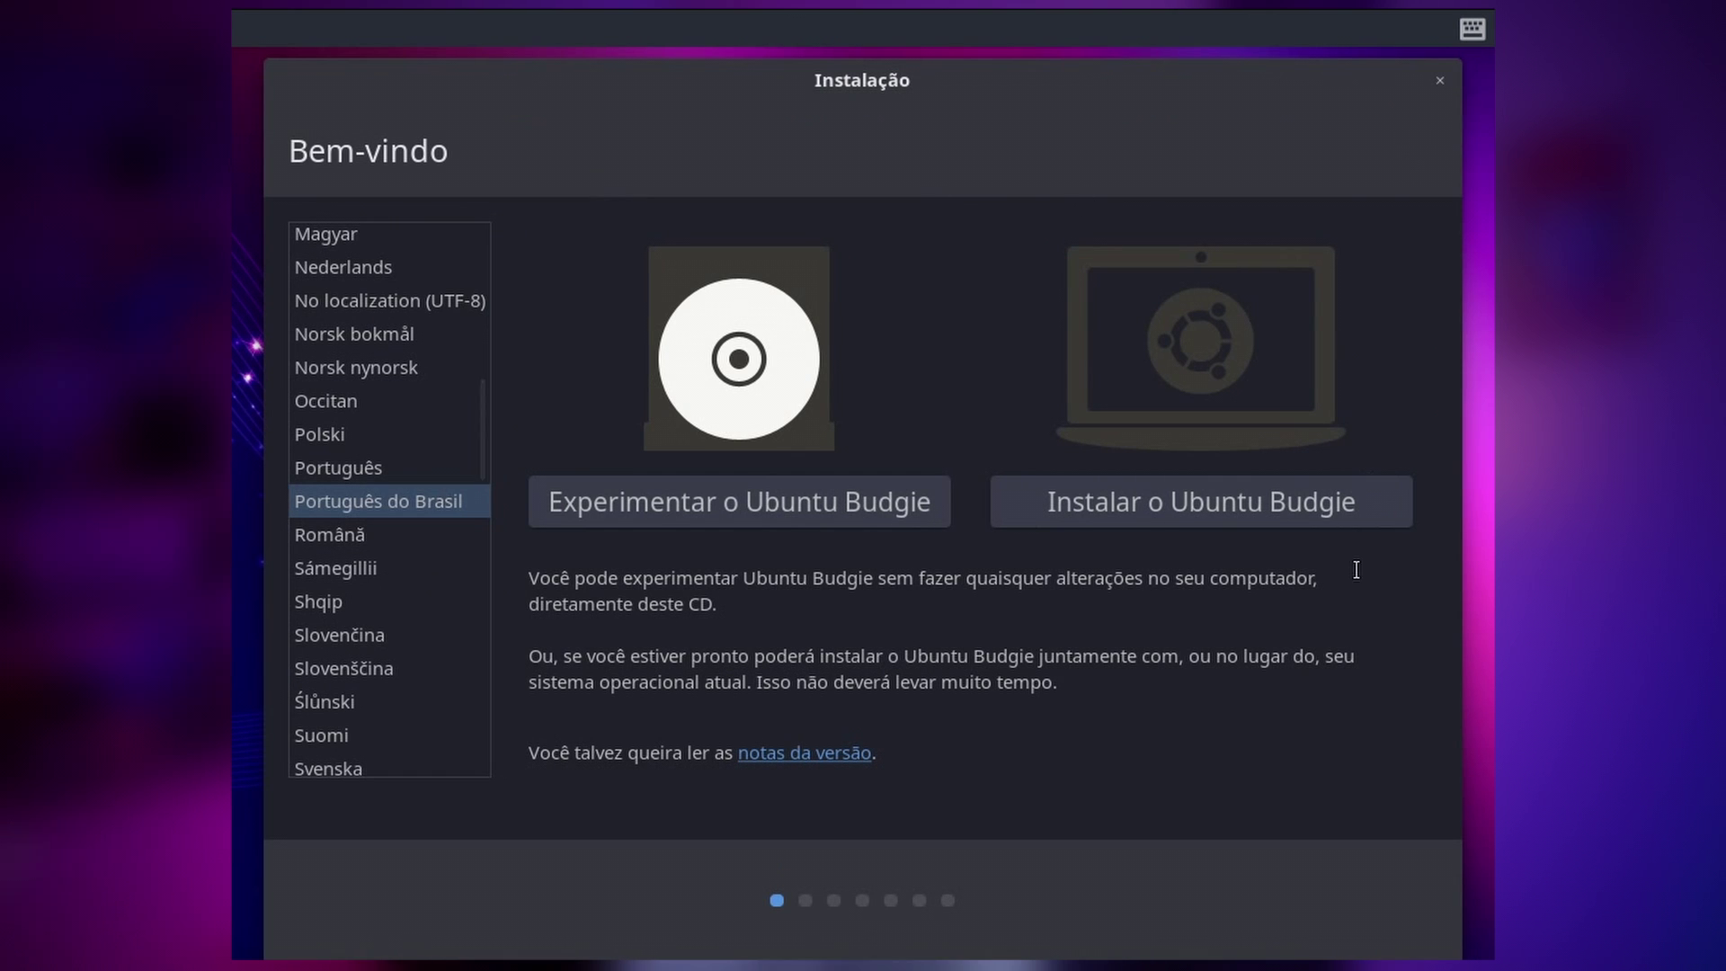
left_click(1266, 500)
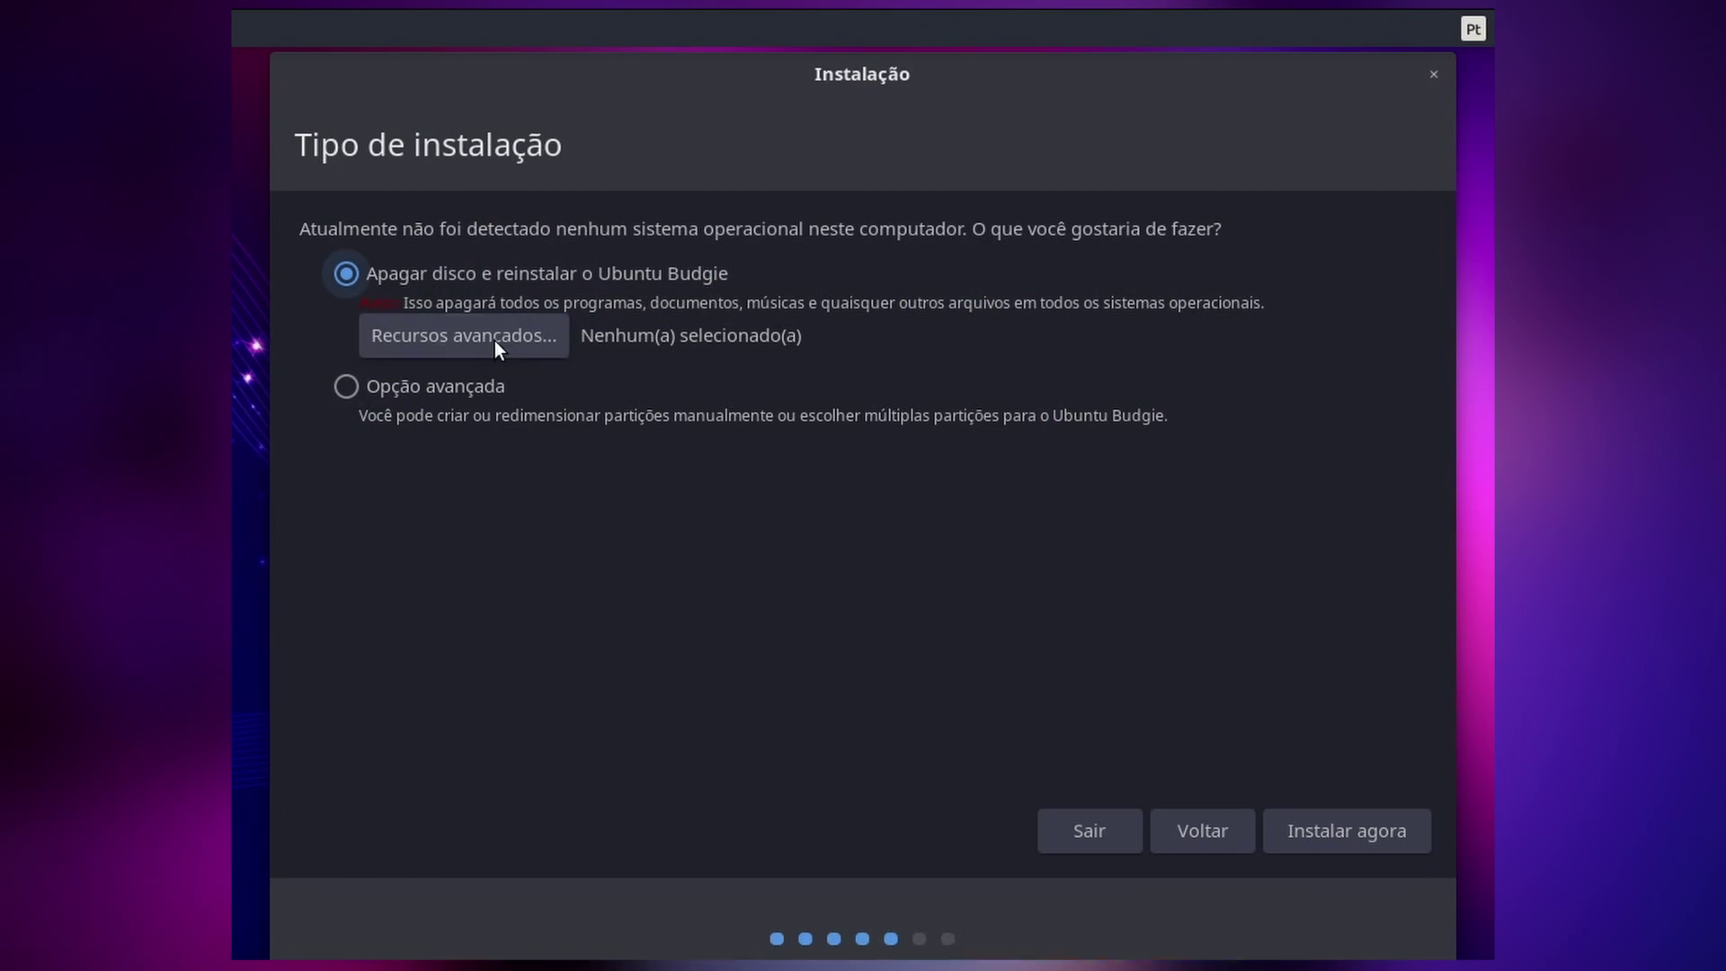
left_click(495, 342)
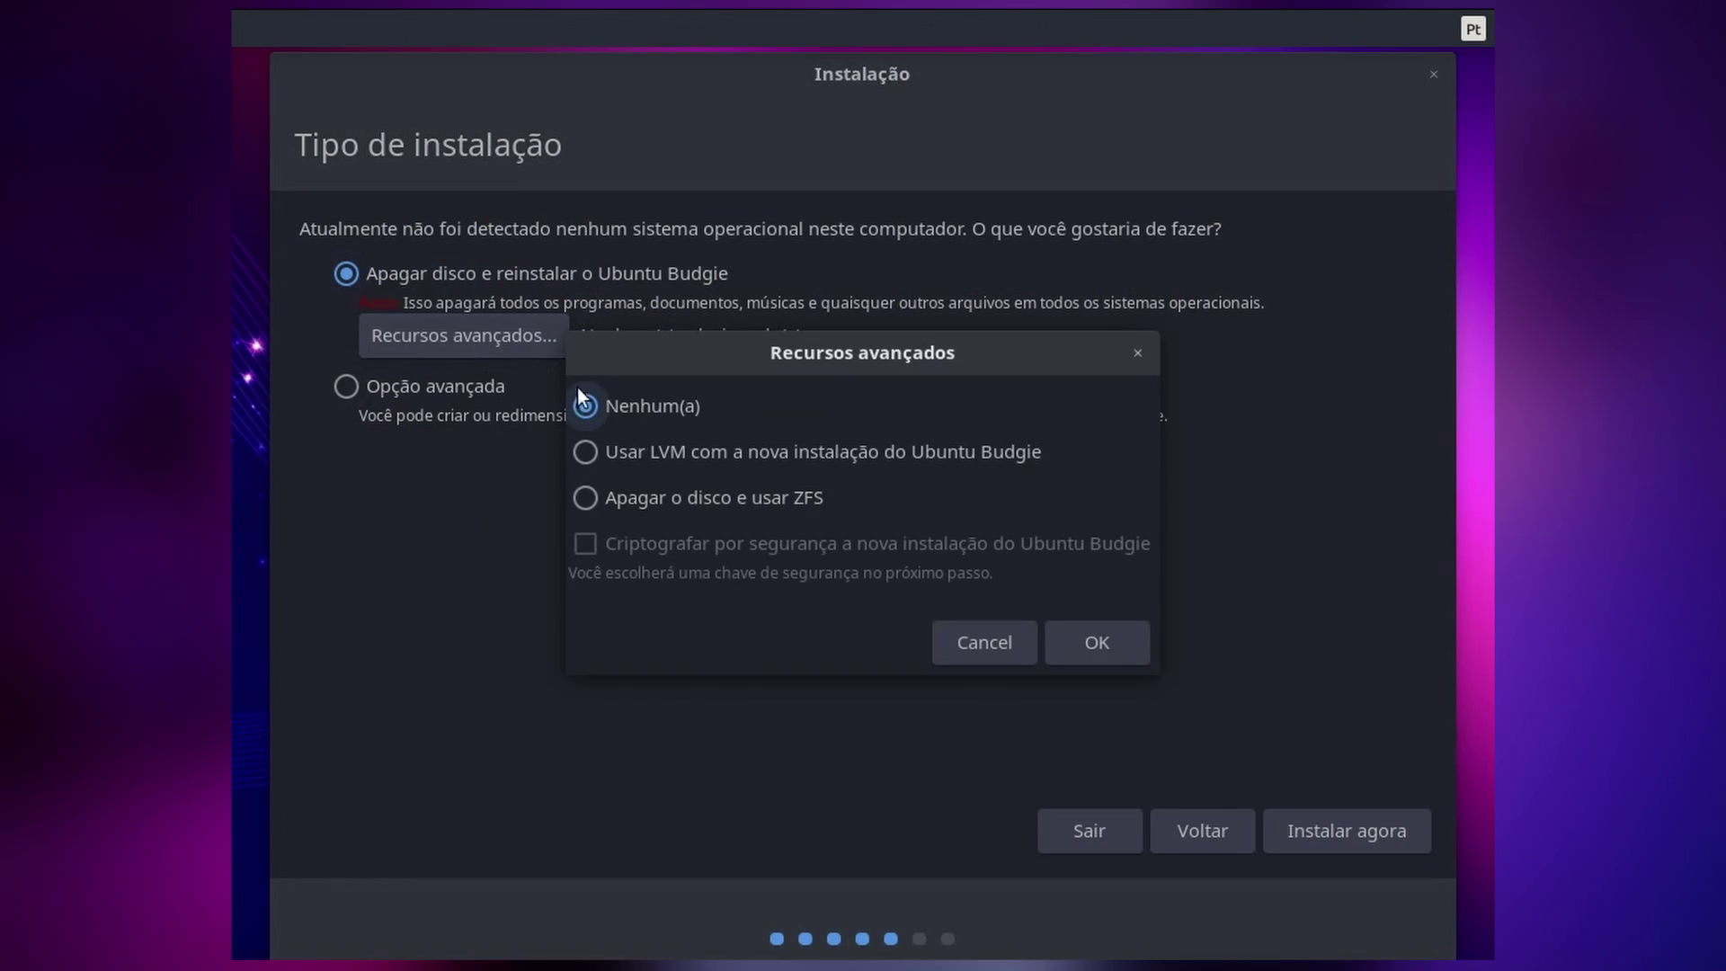
left_click(749, 493)
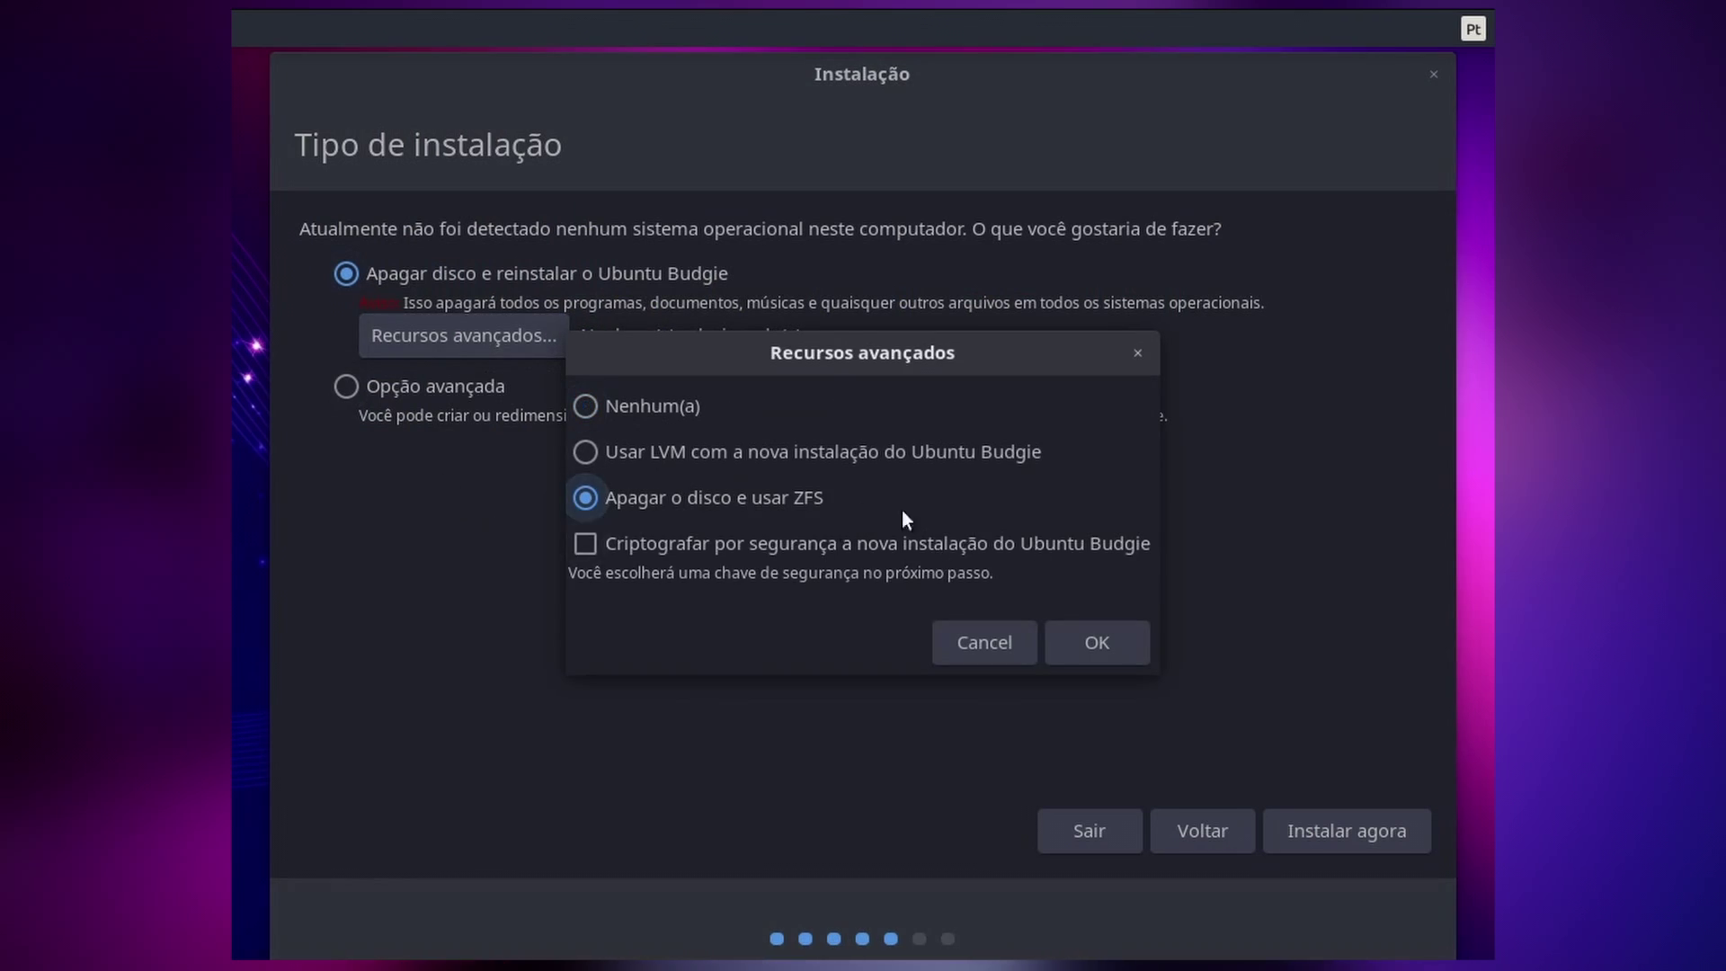
left_click(990, 655)
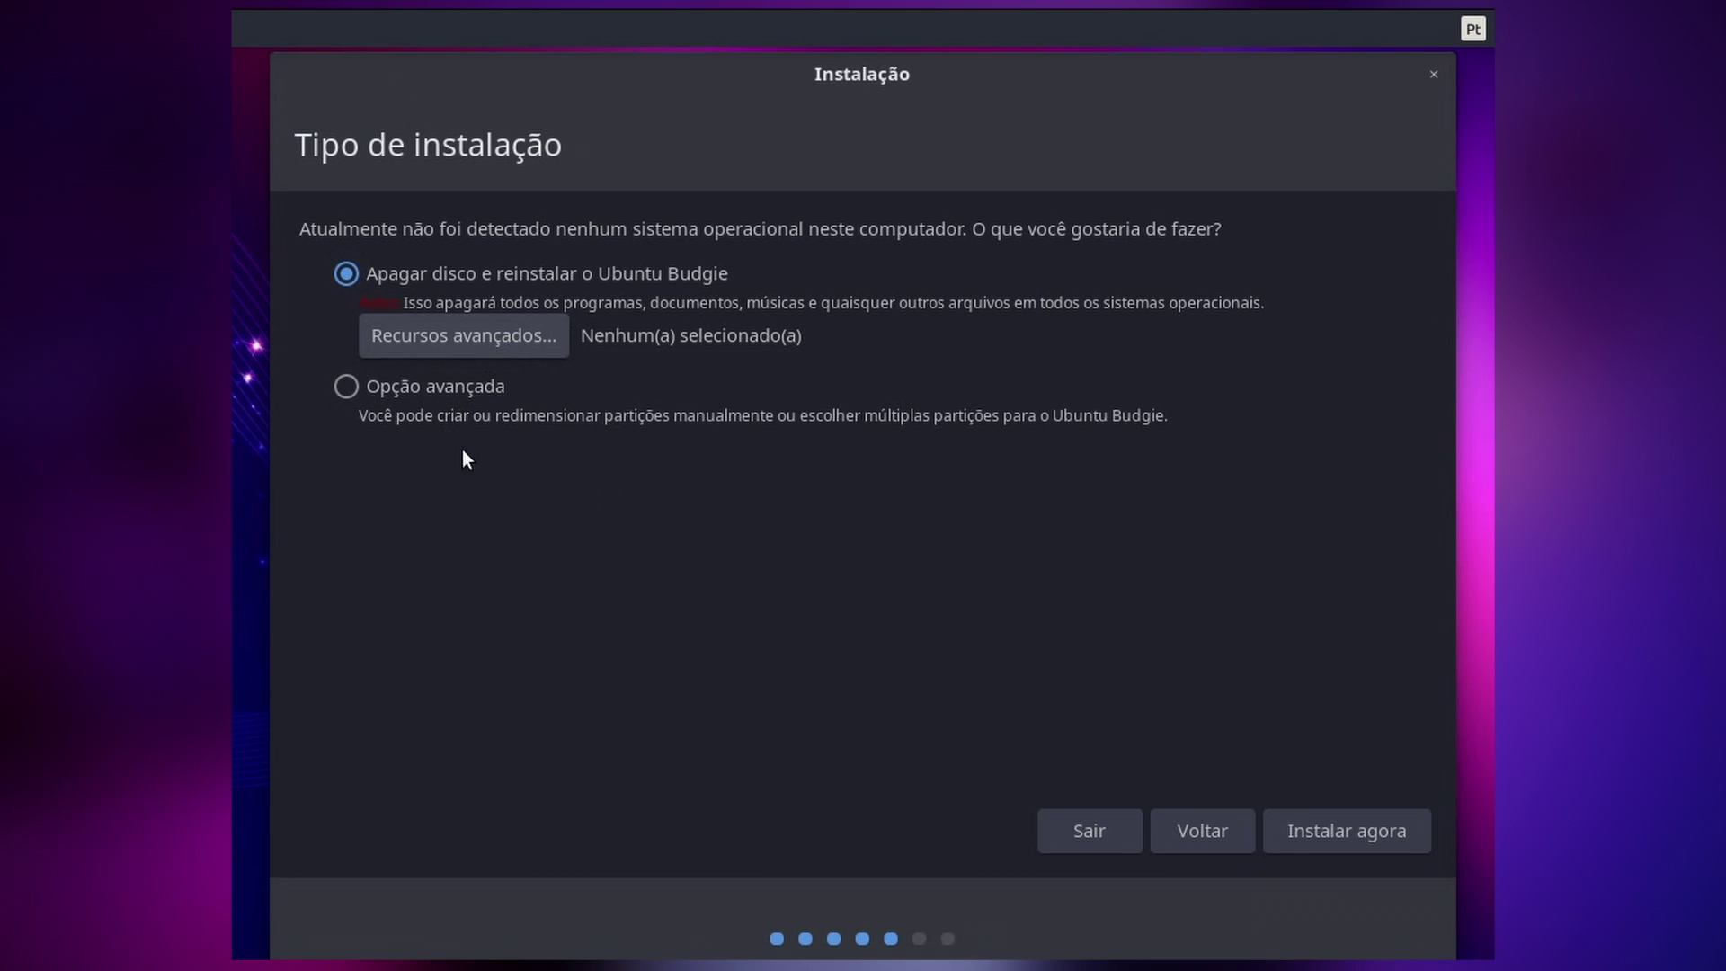
Choose to erase the disk and reinstall Ubuntu Budgie, and start the installation
left_click(432, 388)
left_click(496, 279)
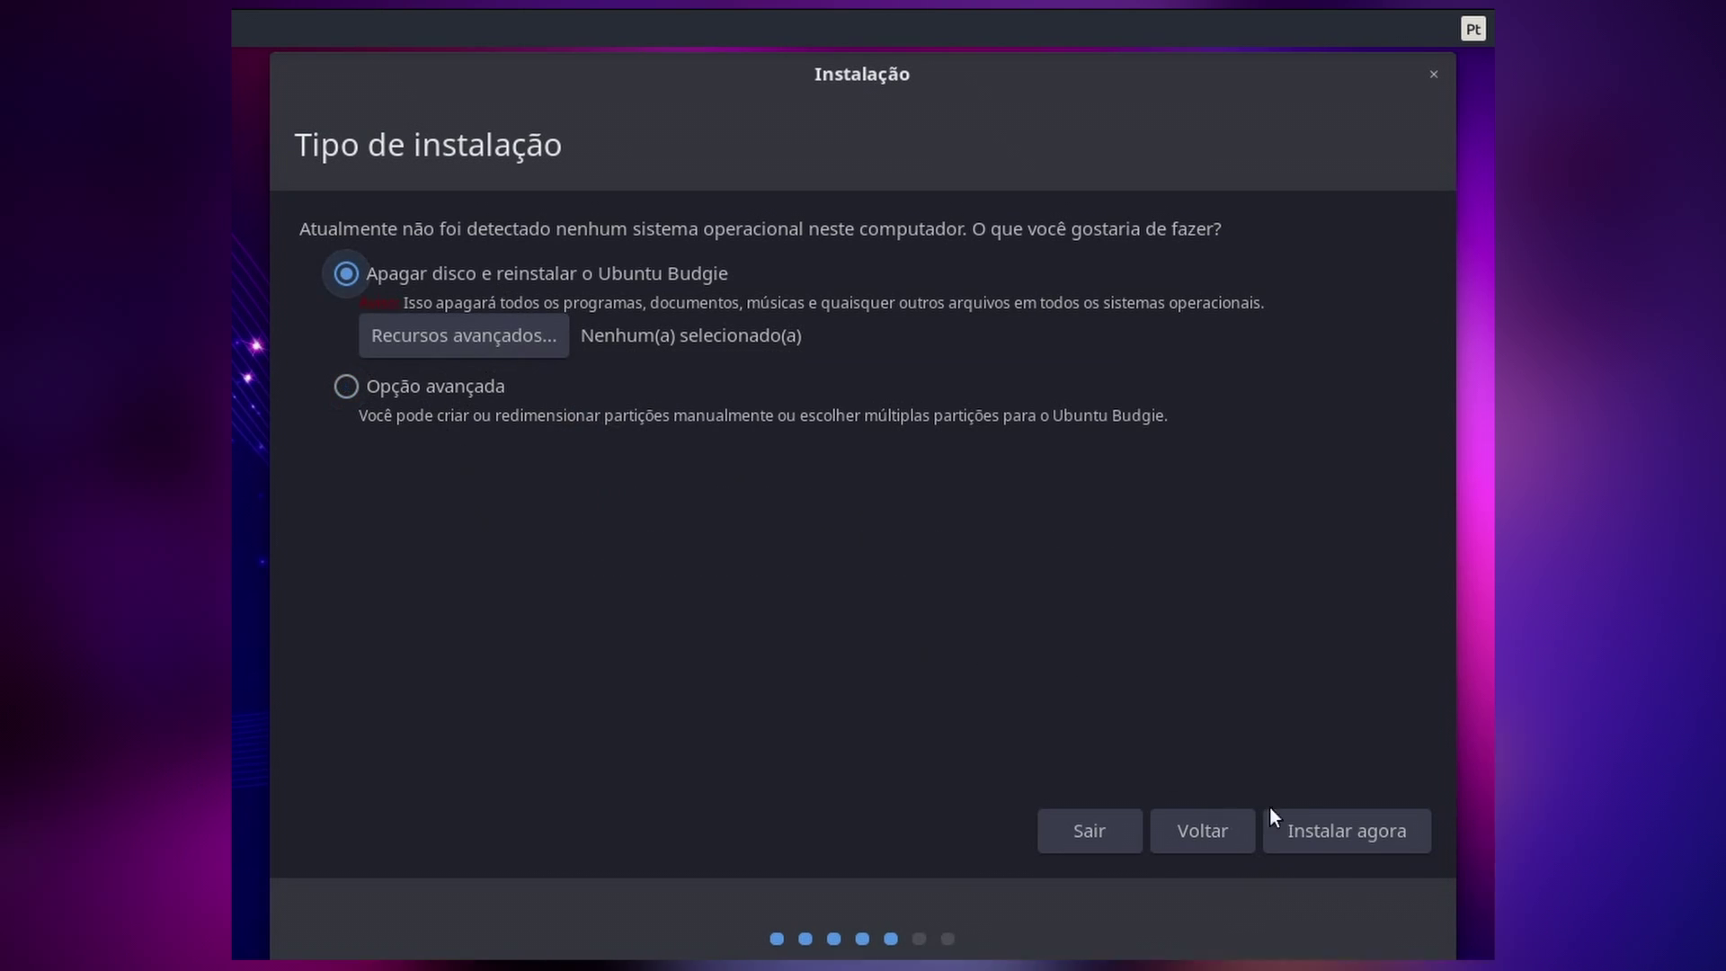
left_click(1375, 844)
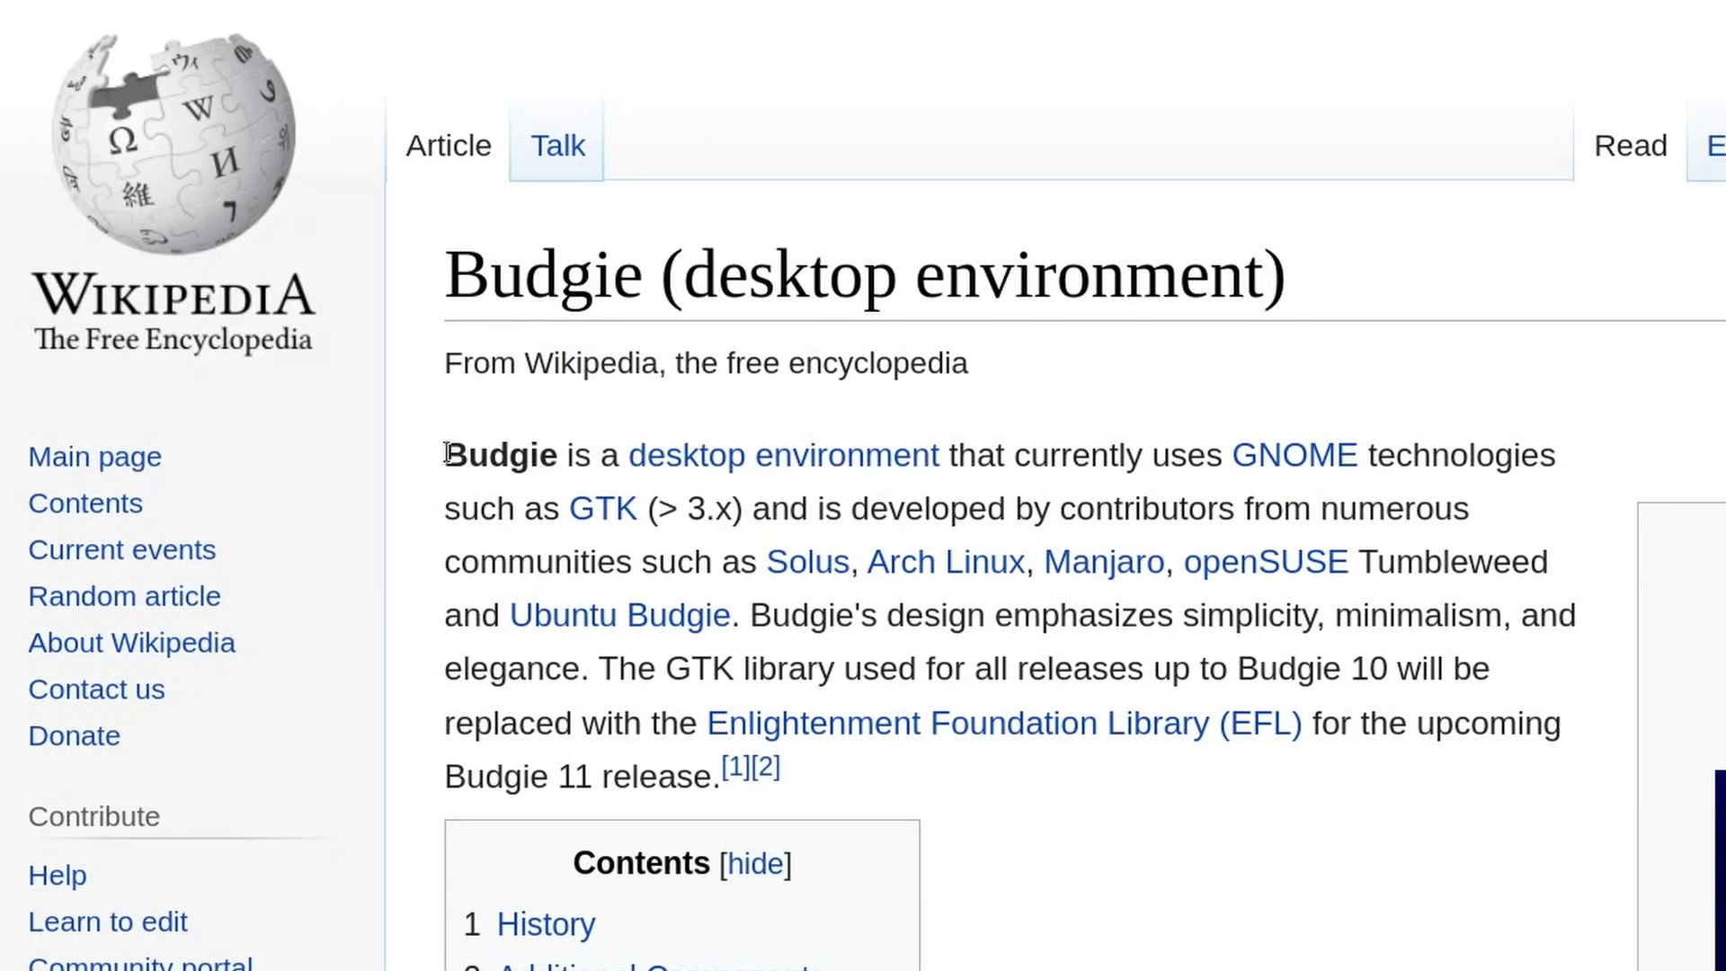
Highlight the opening sentence of the Wikipedia article on the Budgie desktop environment
left_click_drag(447, 454, 1119, 454)
left_click_drag(1248, 463, 1446, 488)
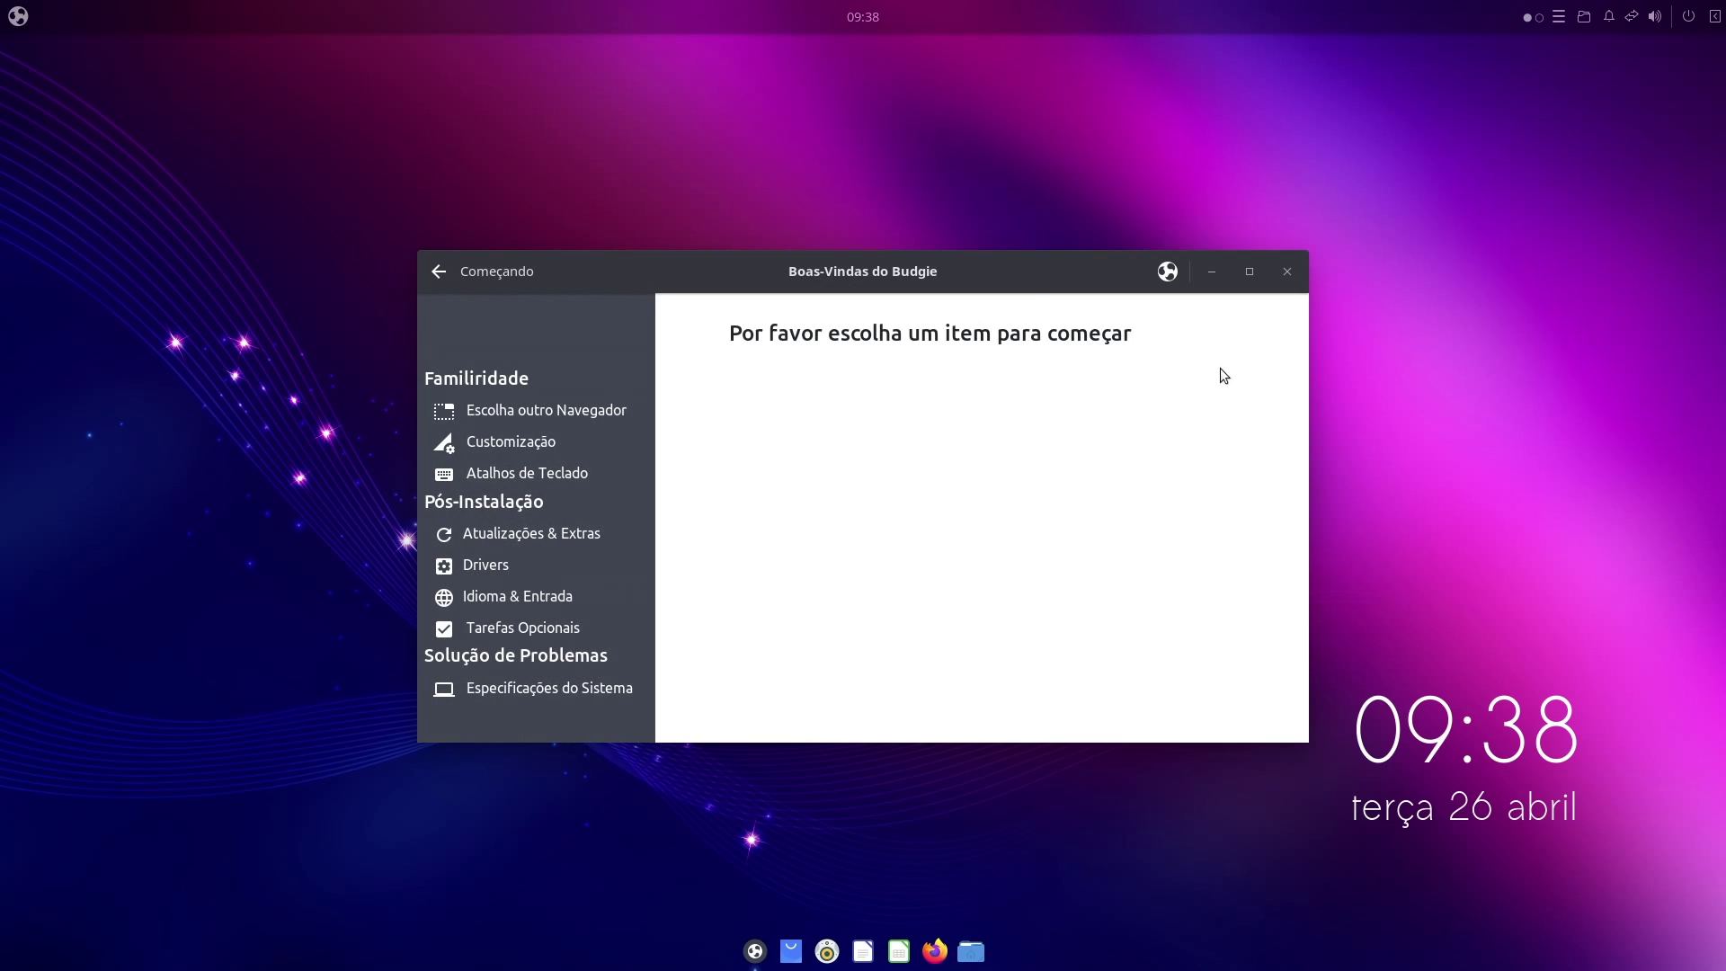
Move the welcome window slightly up on the desktop, view the dock's About information and close it
left_click_drag(1003, 268, 979, 241)
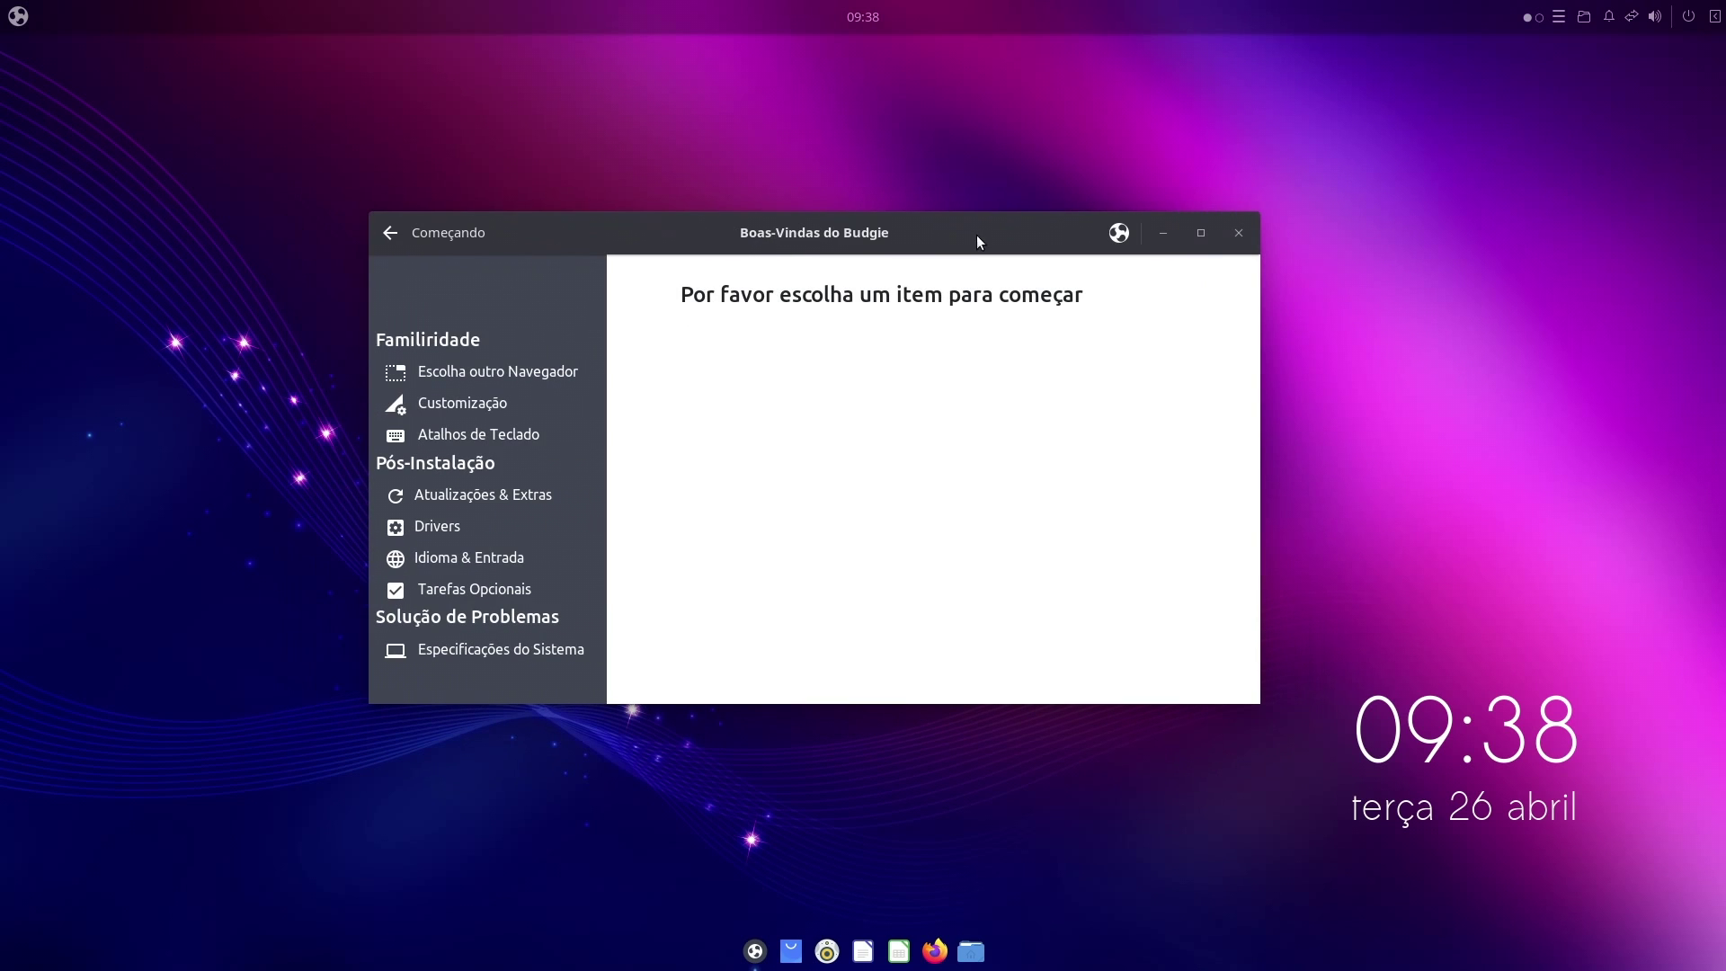
right_click(870, 951)
left_click(962, 896)
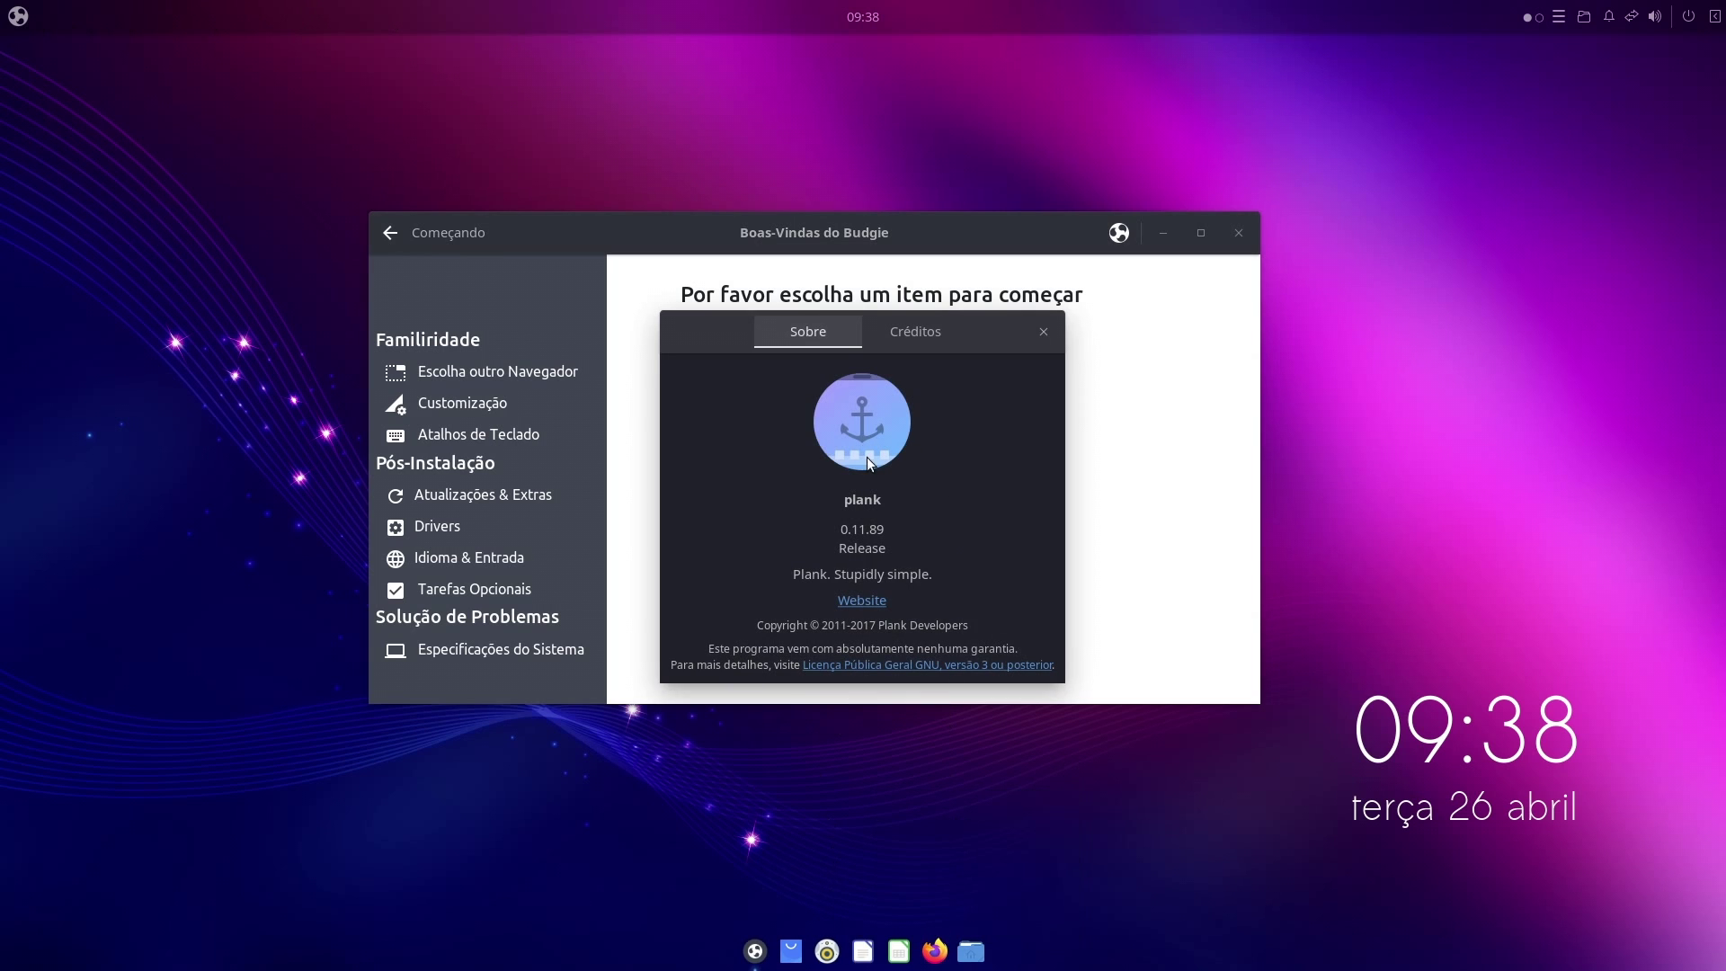
left_click(1042, 332)
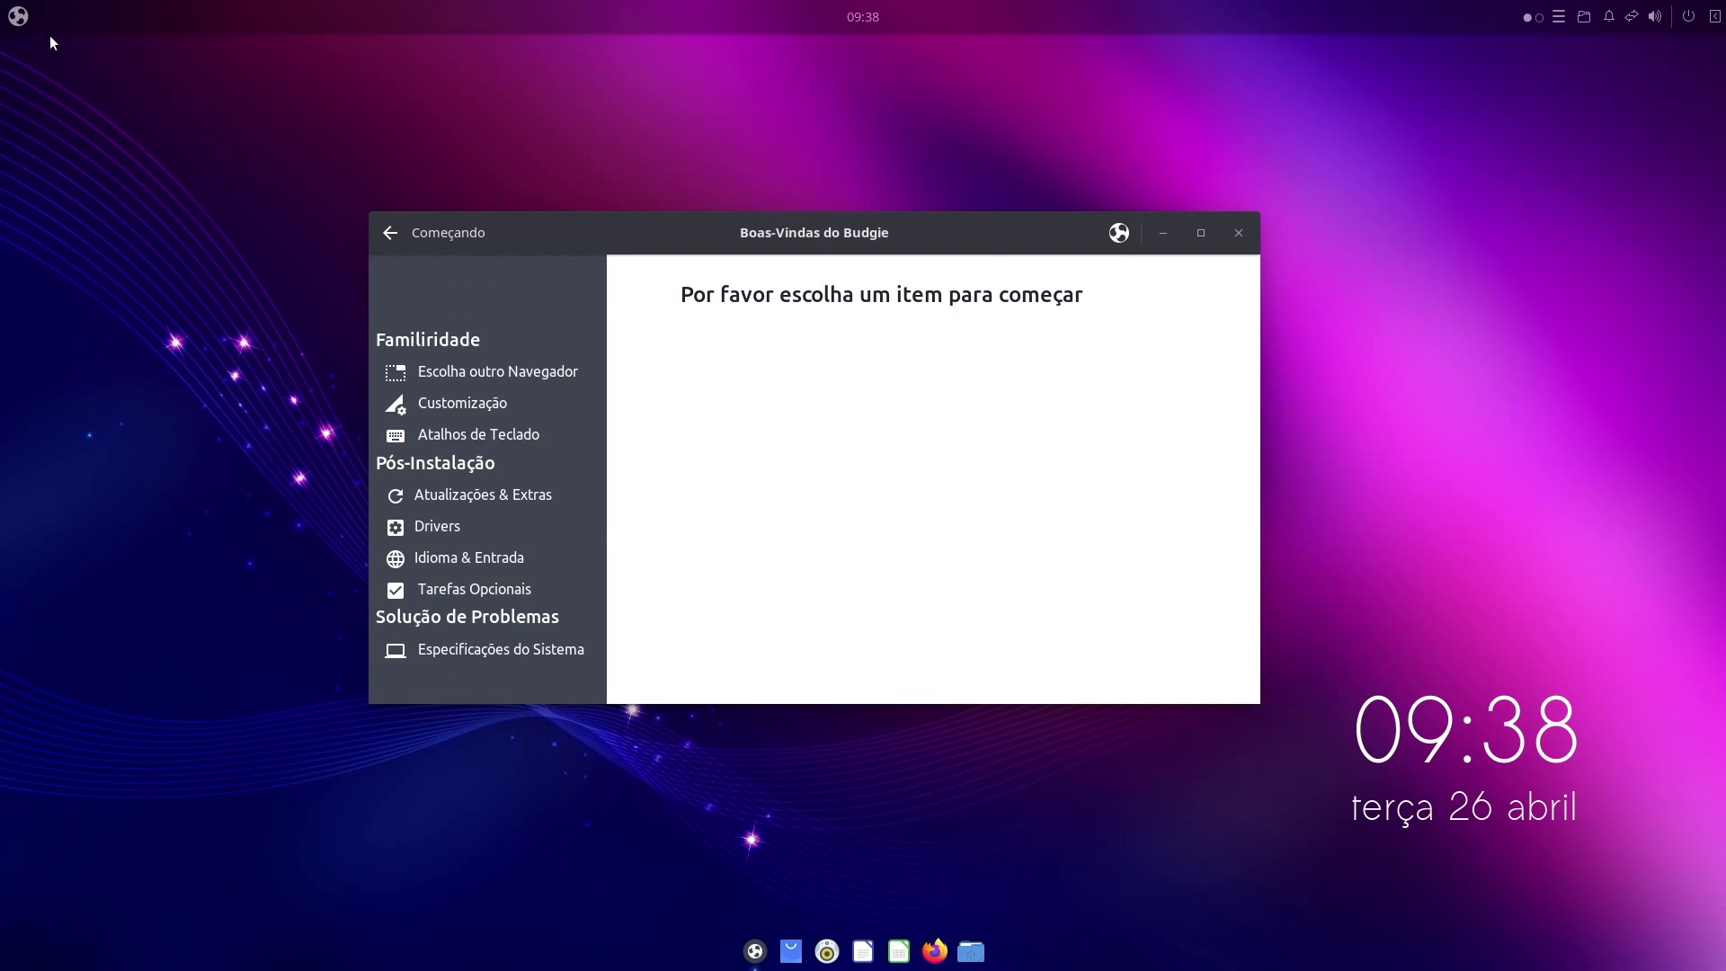
Browse the installed applications in the application launcher's grid and category views, and close the launcher
left_click(18, 18)
scroll(464, 301, "down", 2)
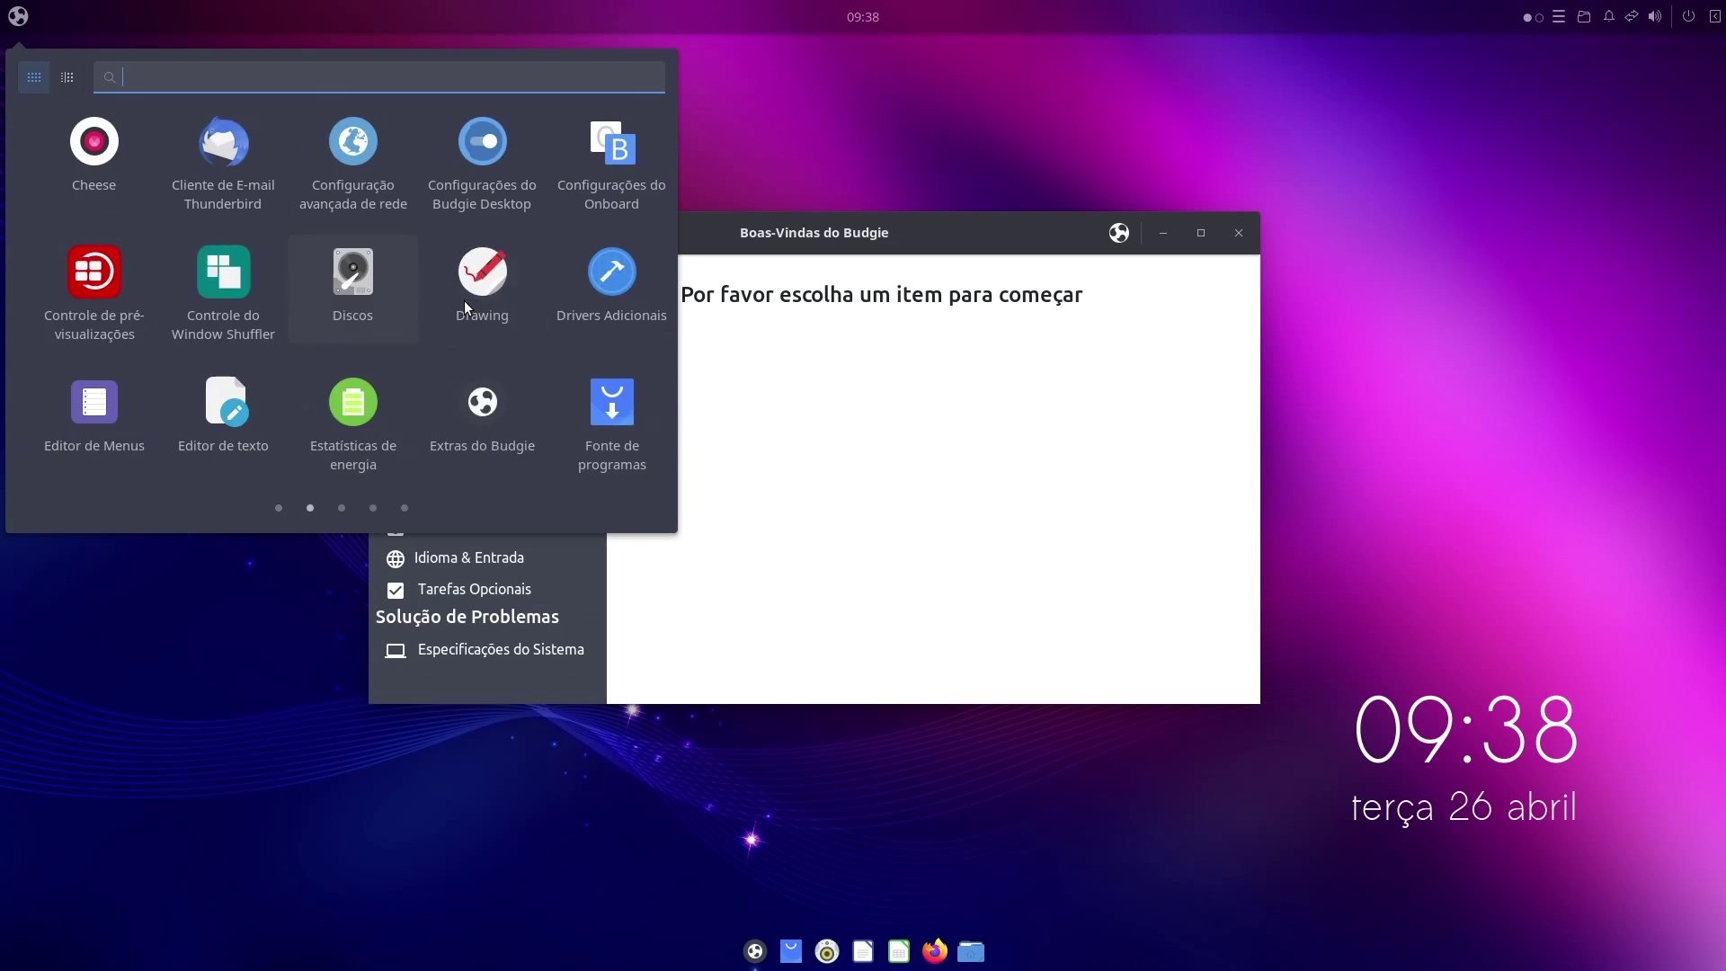
scroll(464, 300, "up", 1)
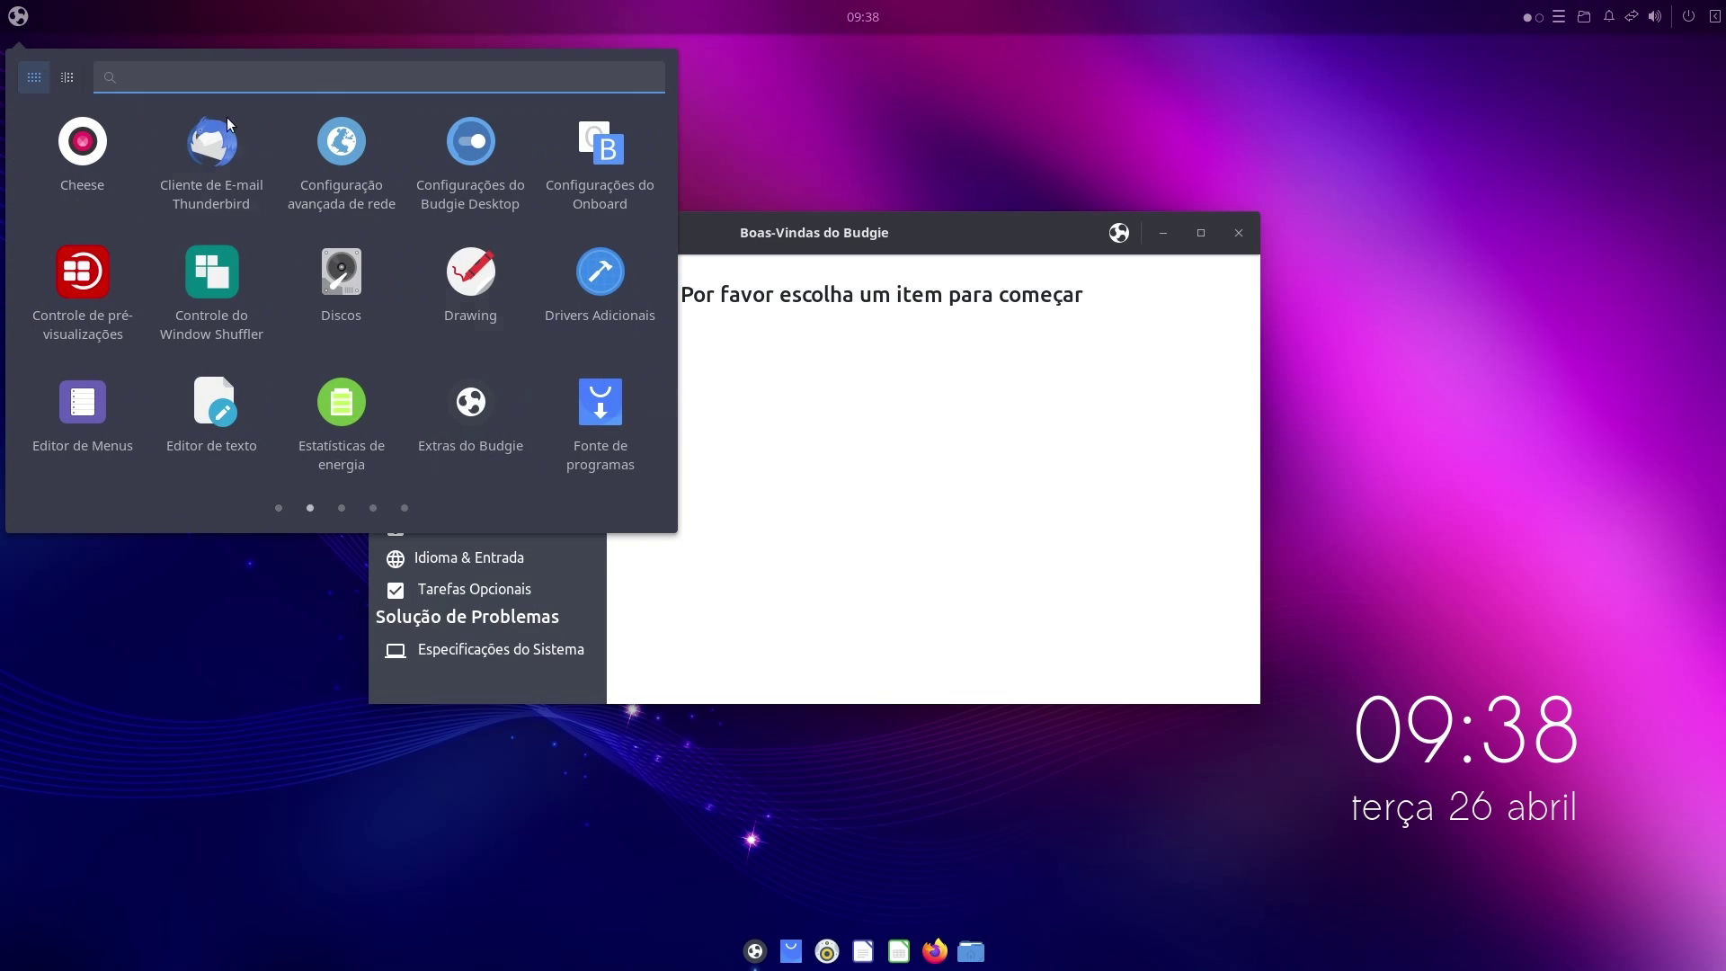
left_click(68, 76)
left_click(80, 167)
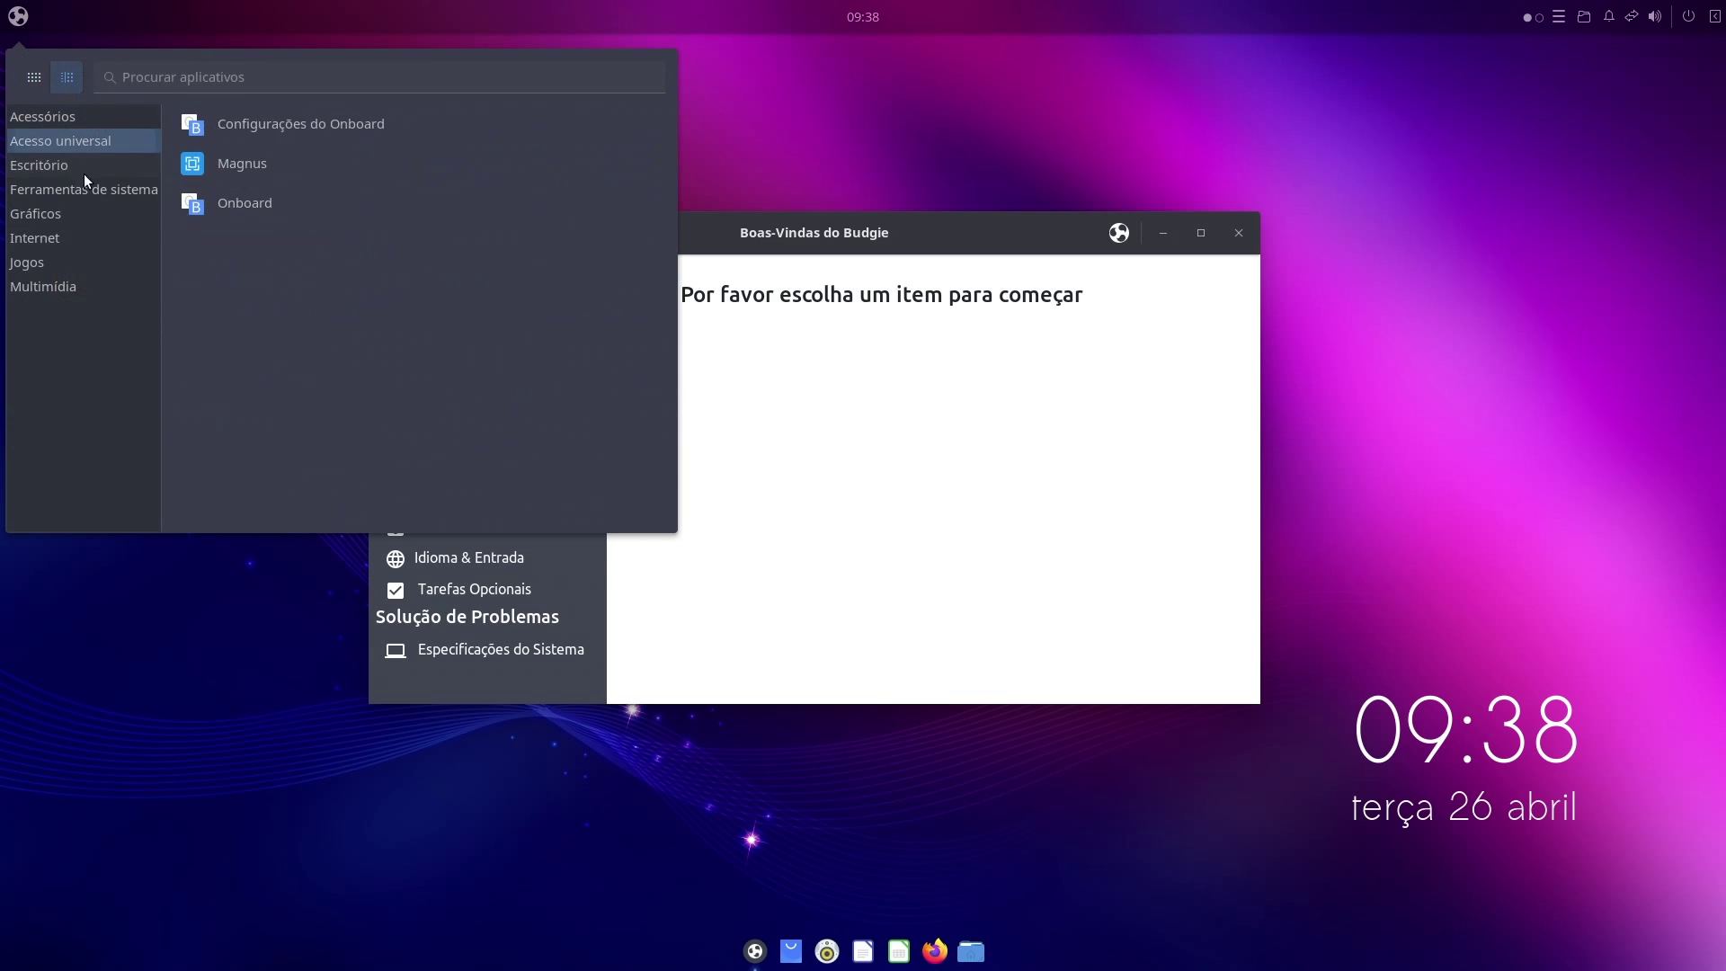
mouse_move(84, 261)
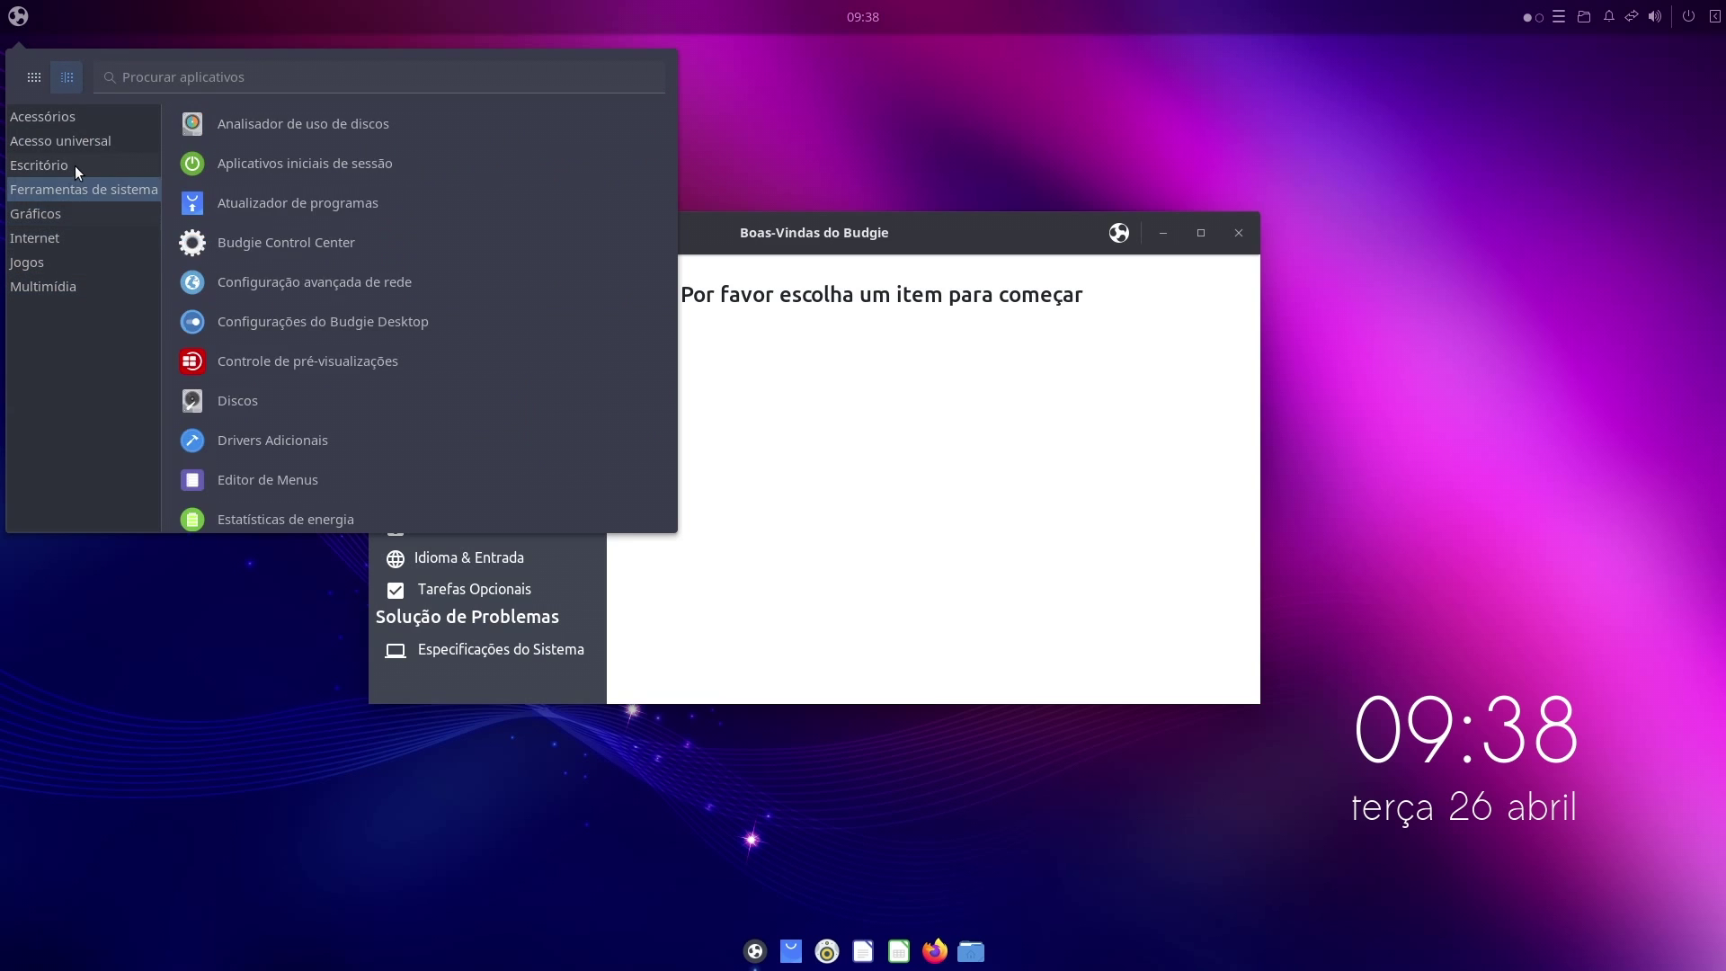
left_click(33, 78)
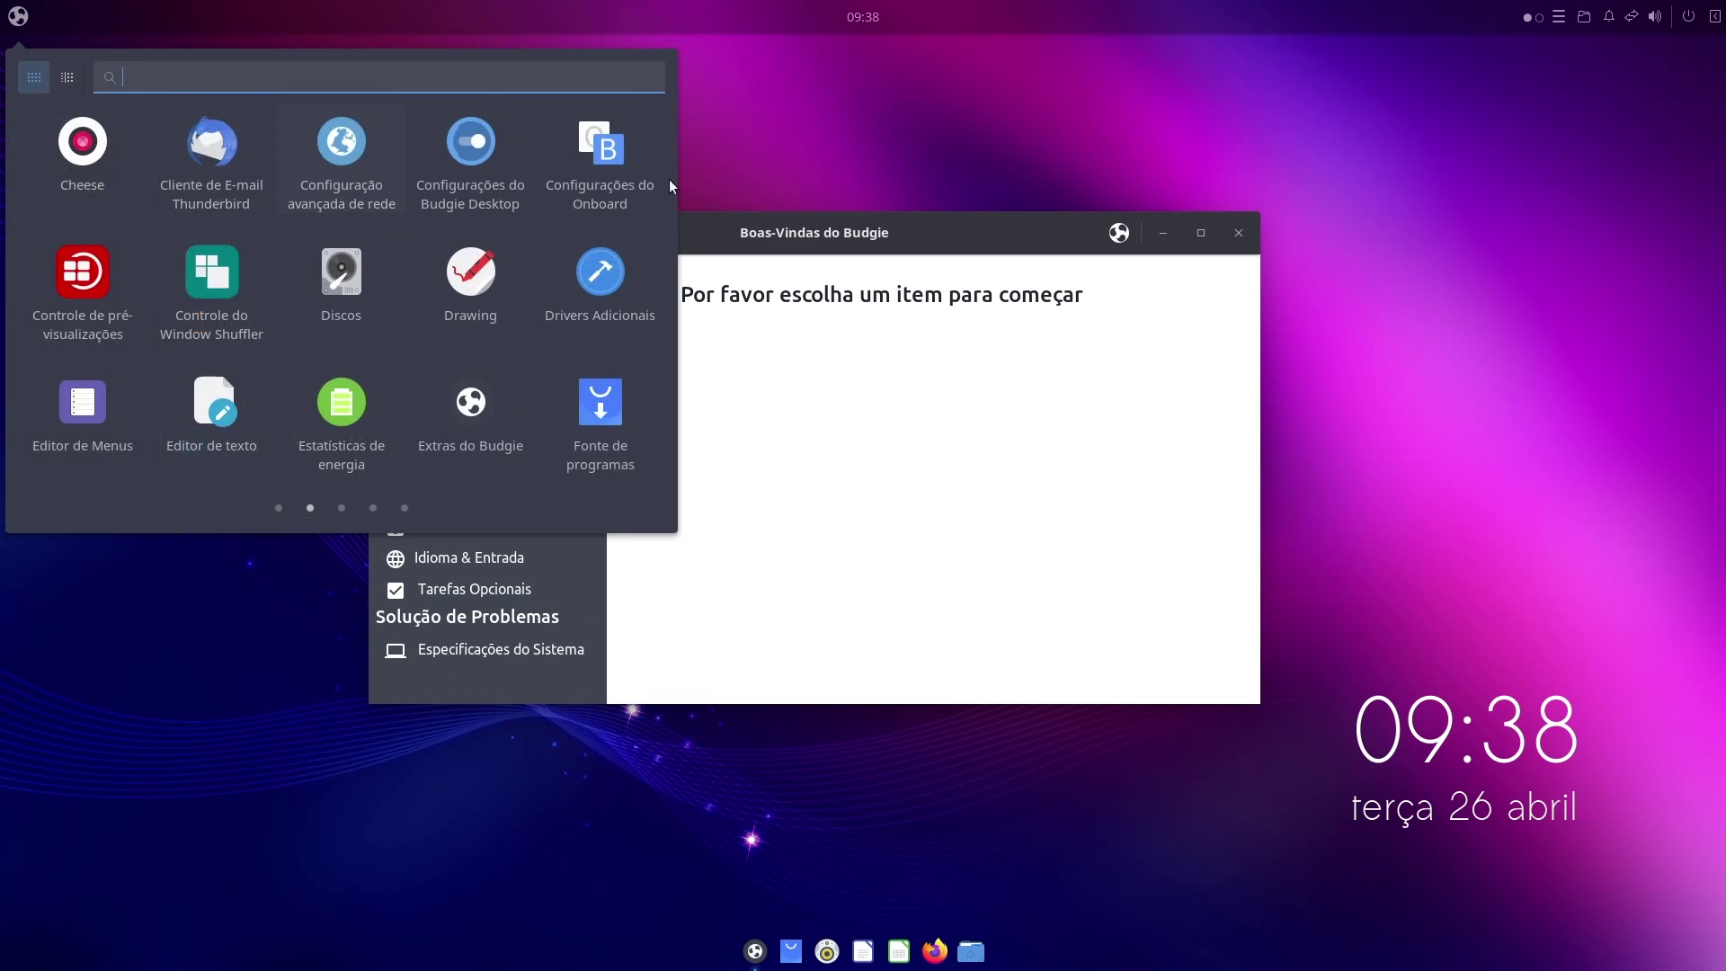
left_click(951, 157)
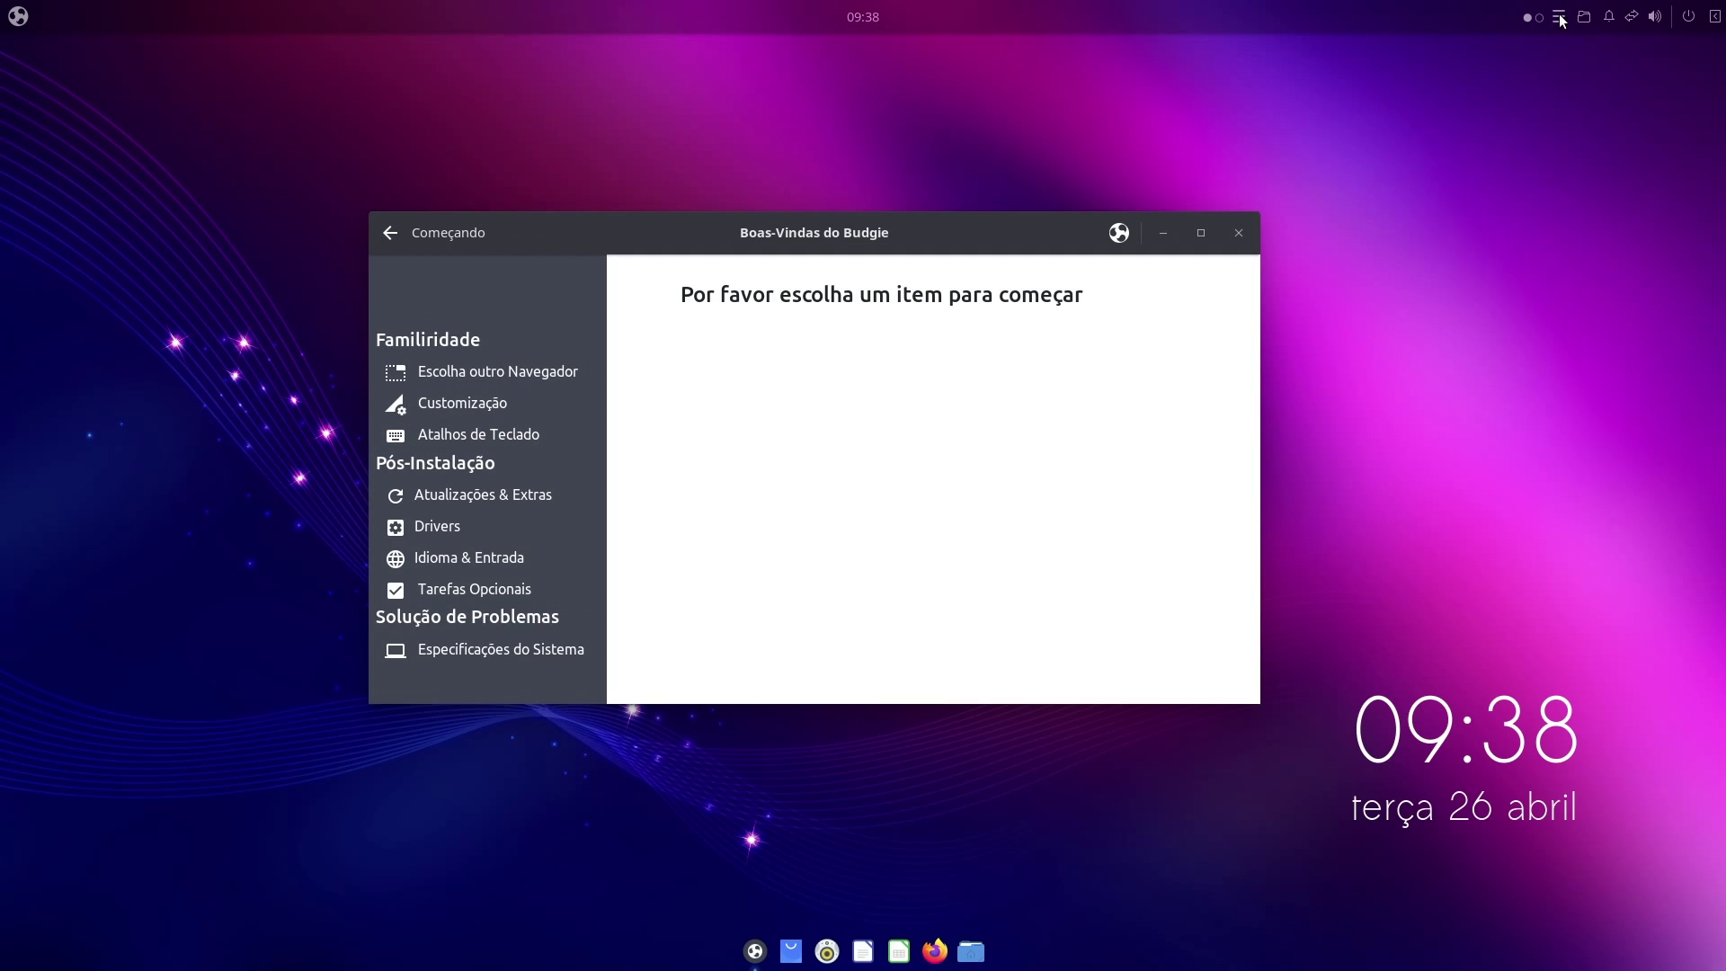
Check the notification, network and volume indicators of the desktop panel
left_click(1609, 18)
left_click(1633, 18)
left_click(1656, 18)
left_click(1656, 18)
left_click(1658, 20)
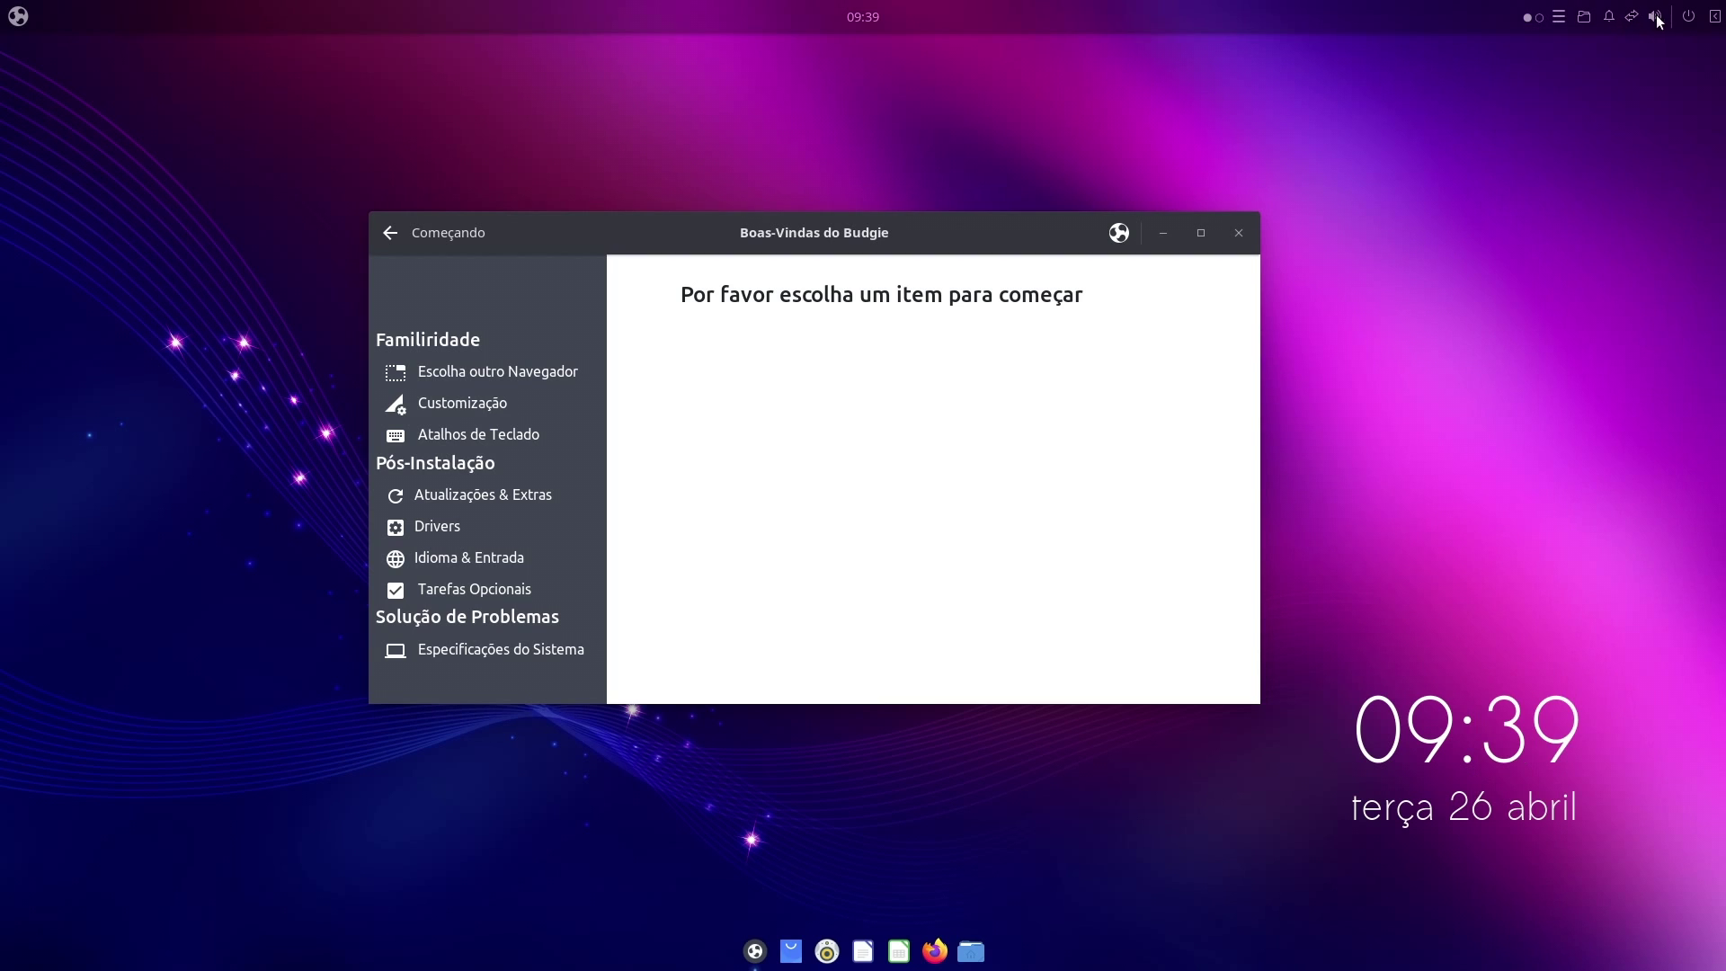
Look through the desktop sidebar's applets and notifications, and close the sidebar
left_click(1714, 20)
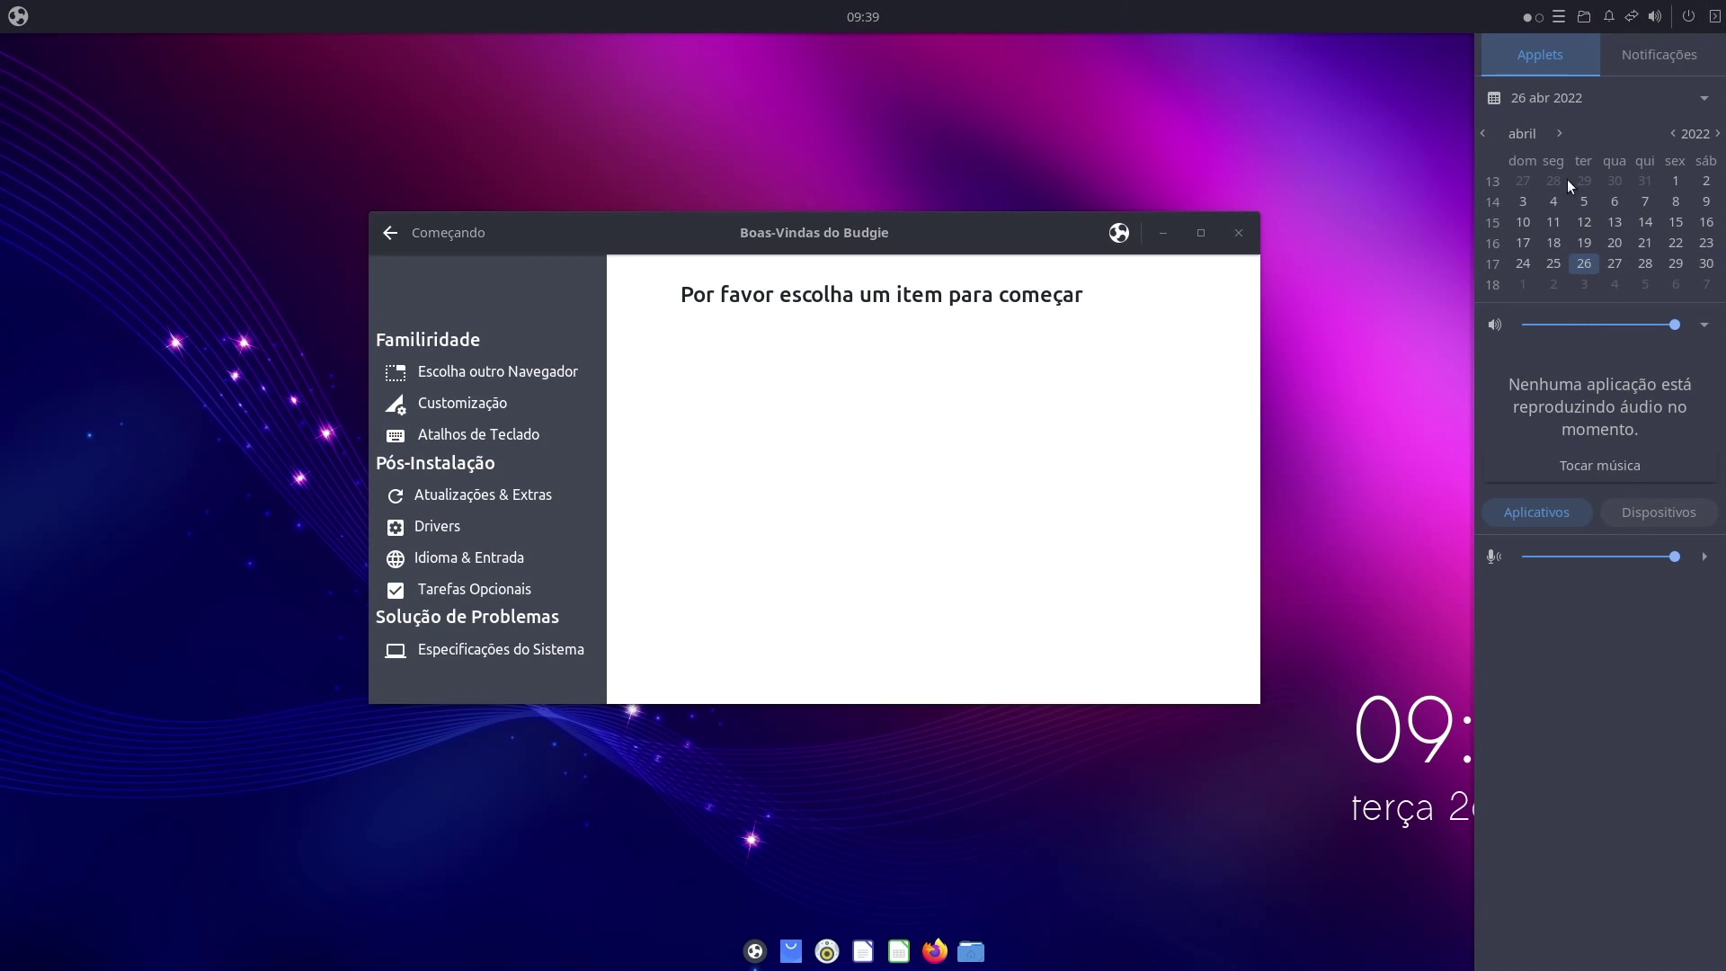
left_click(1691, 61)
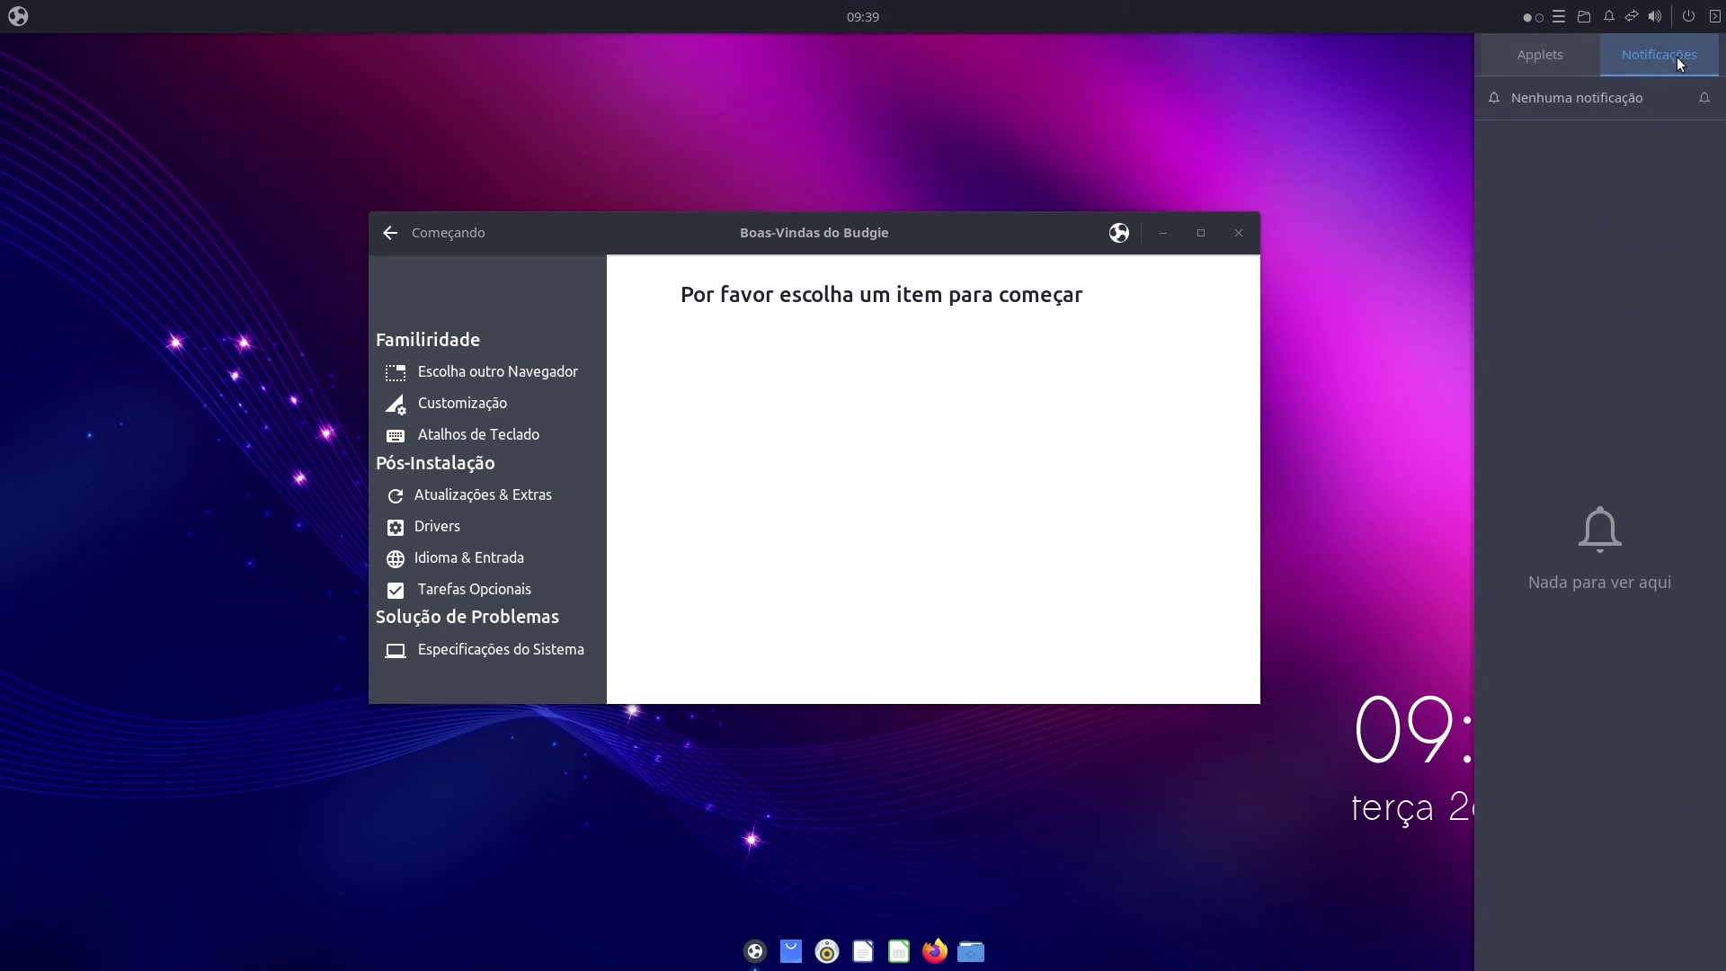
left_click(1565, 61)
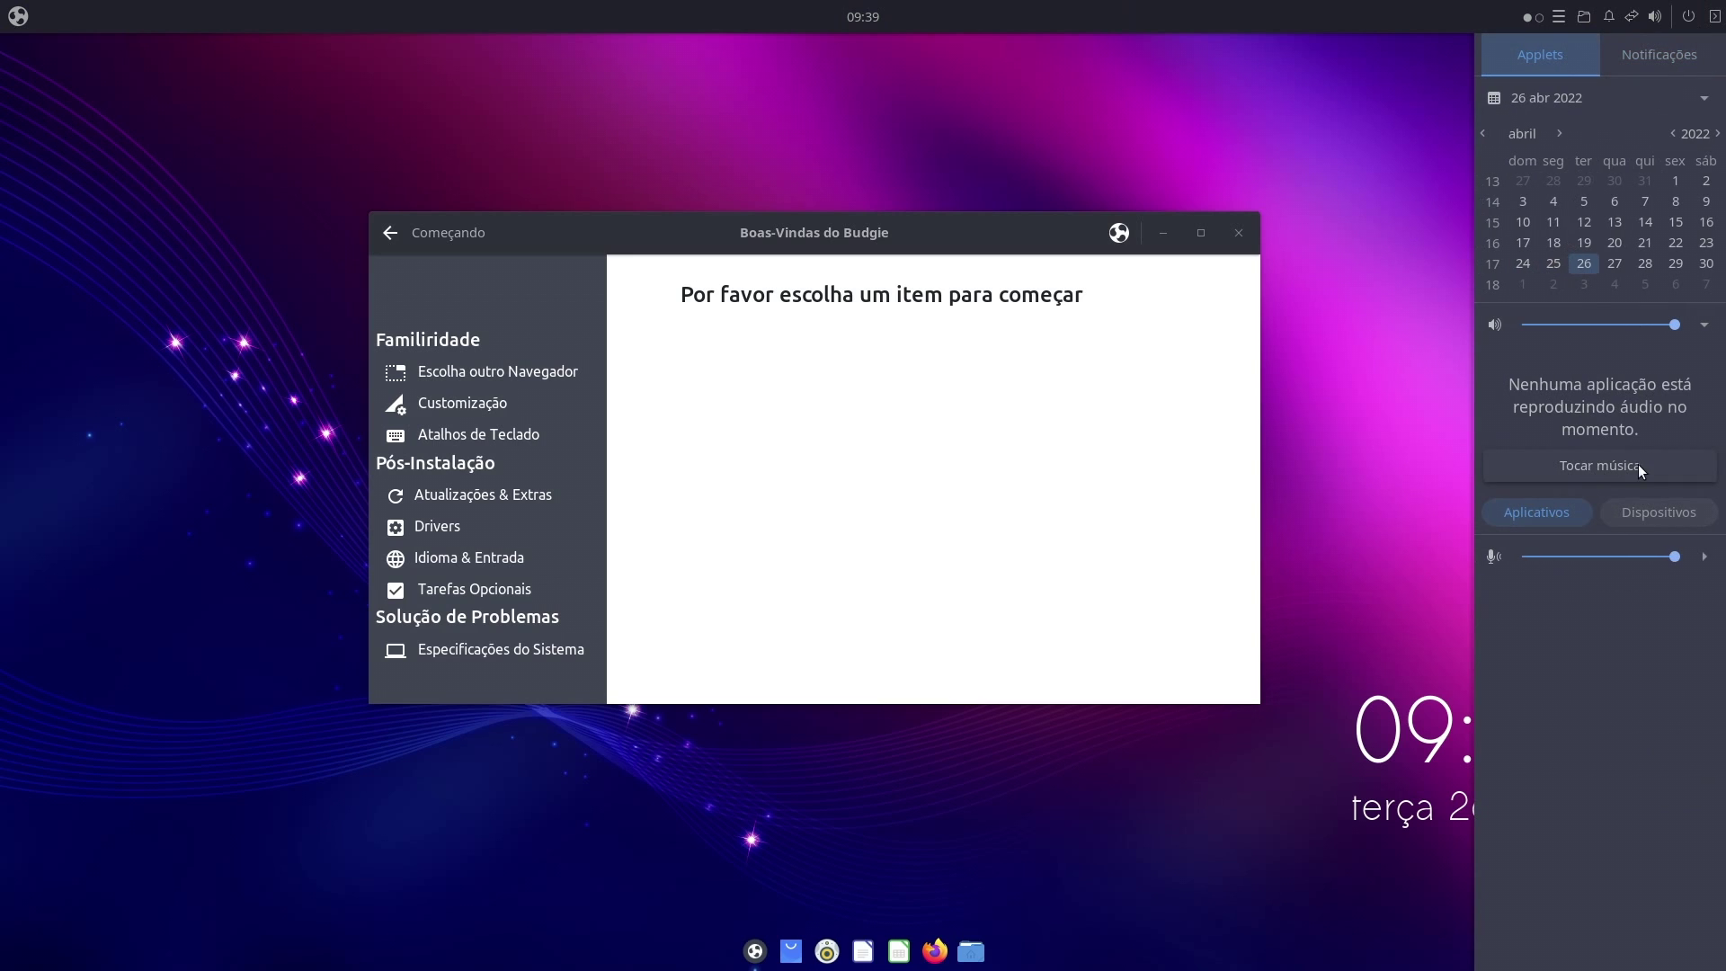
left_click(1715, 18)
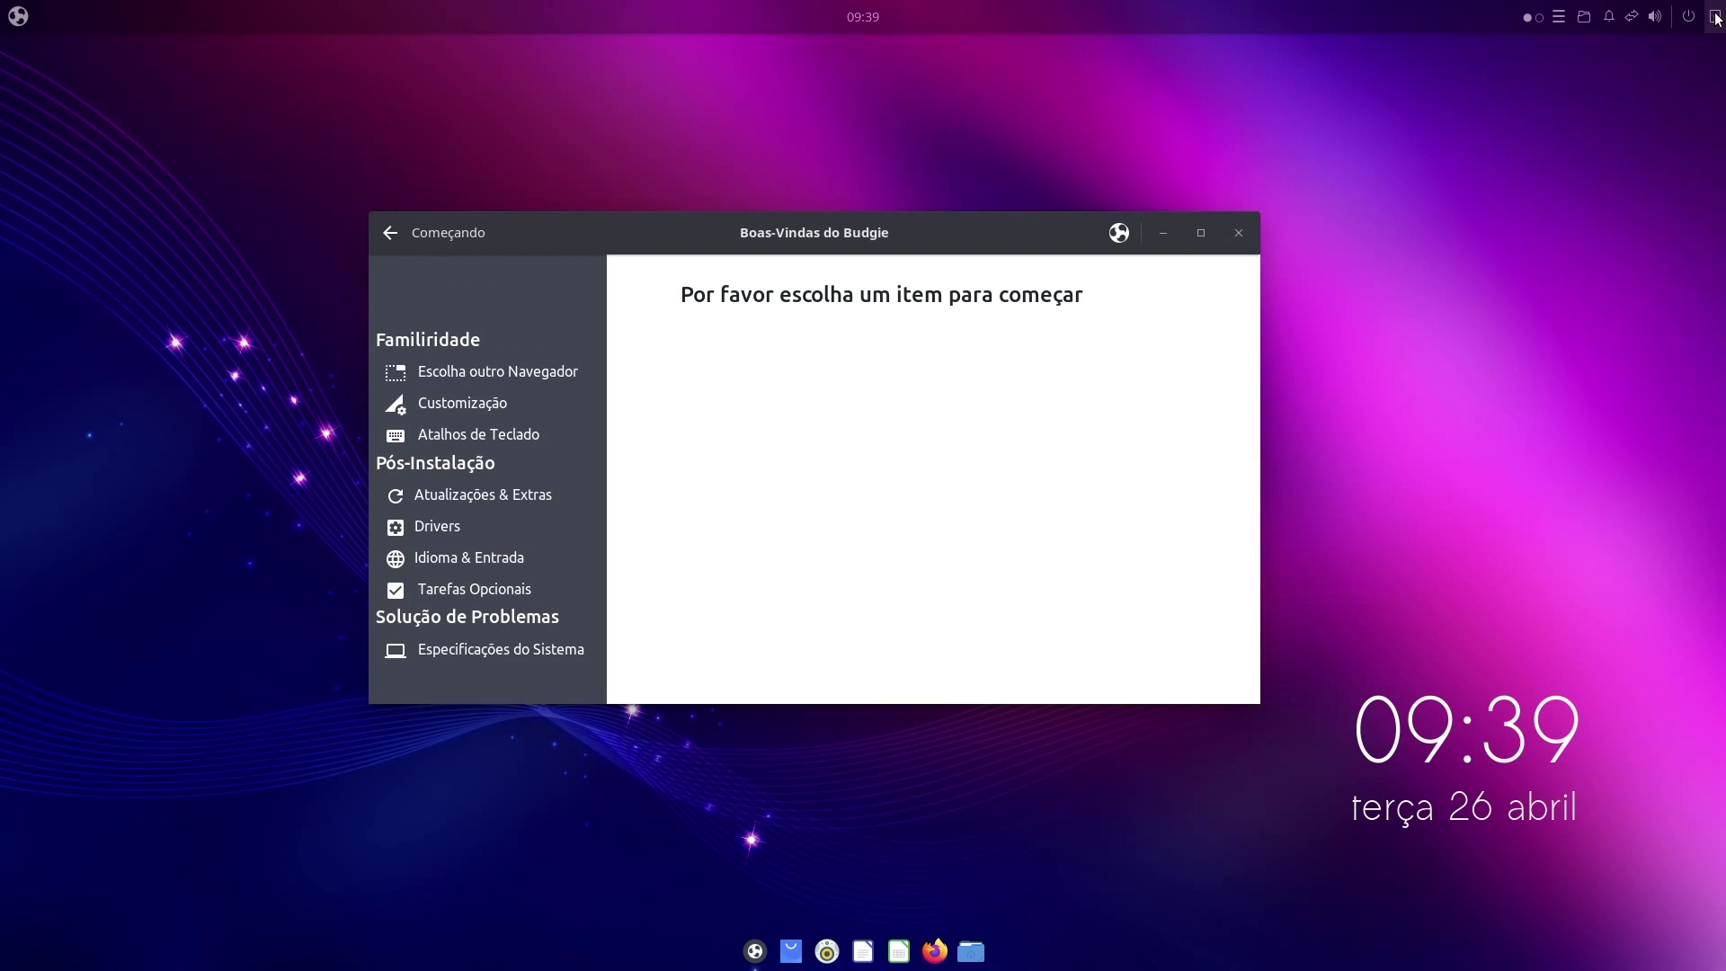
Minimize the welcome window and examine the desktop's context options, including the new document types
left_click(1165, 233)
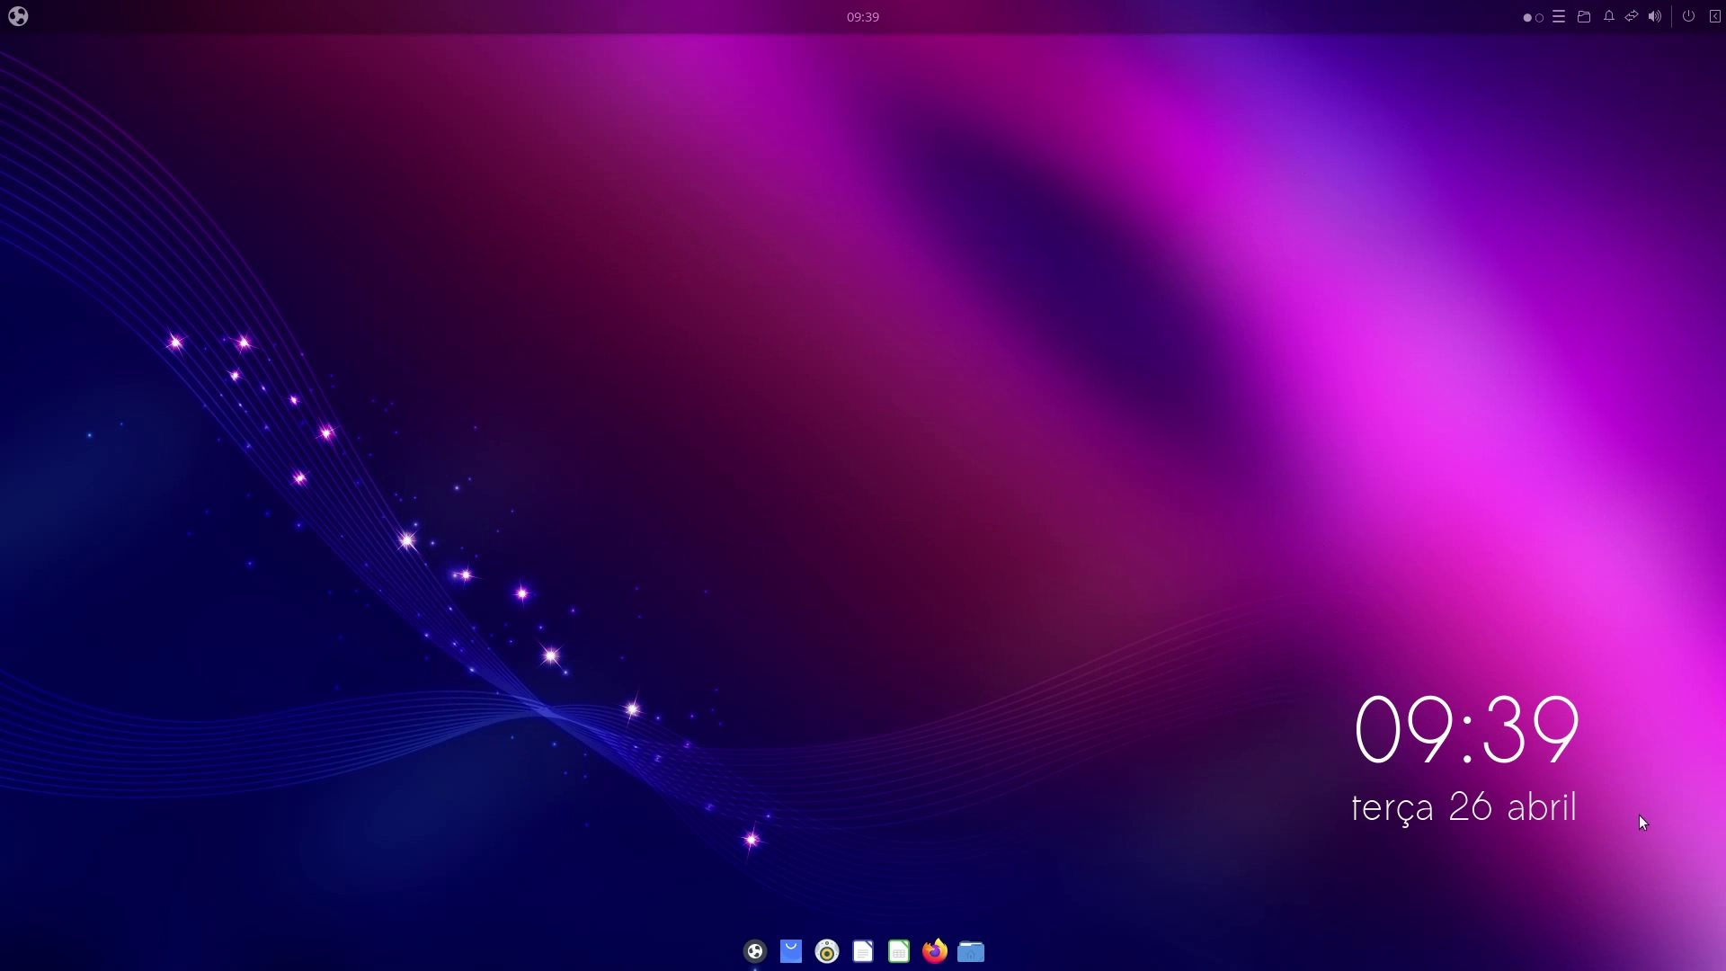
right_click(1039, 428)
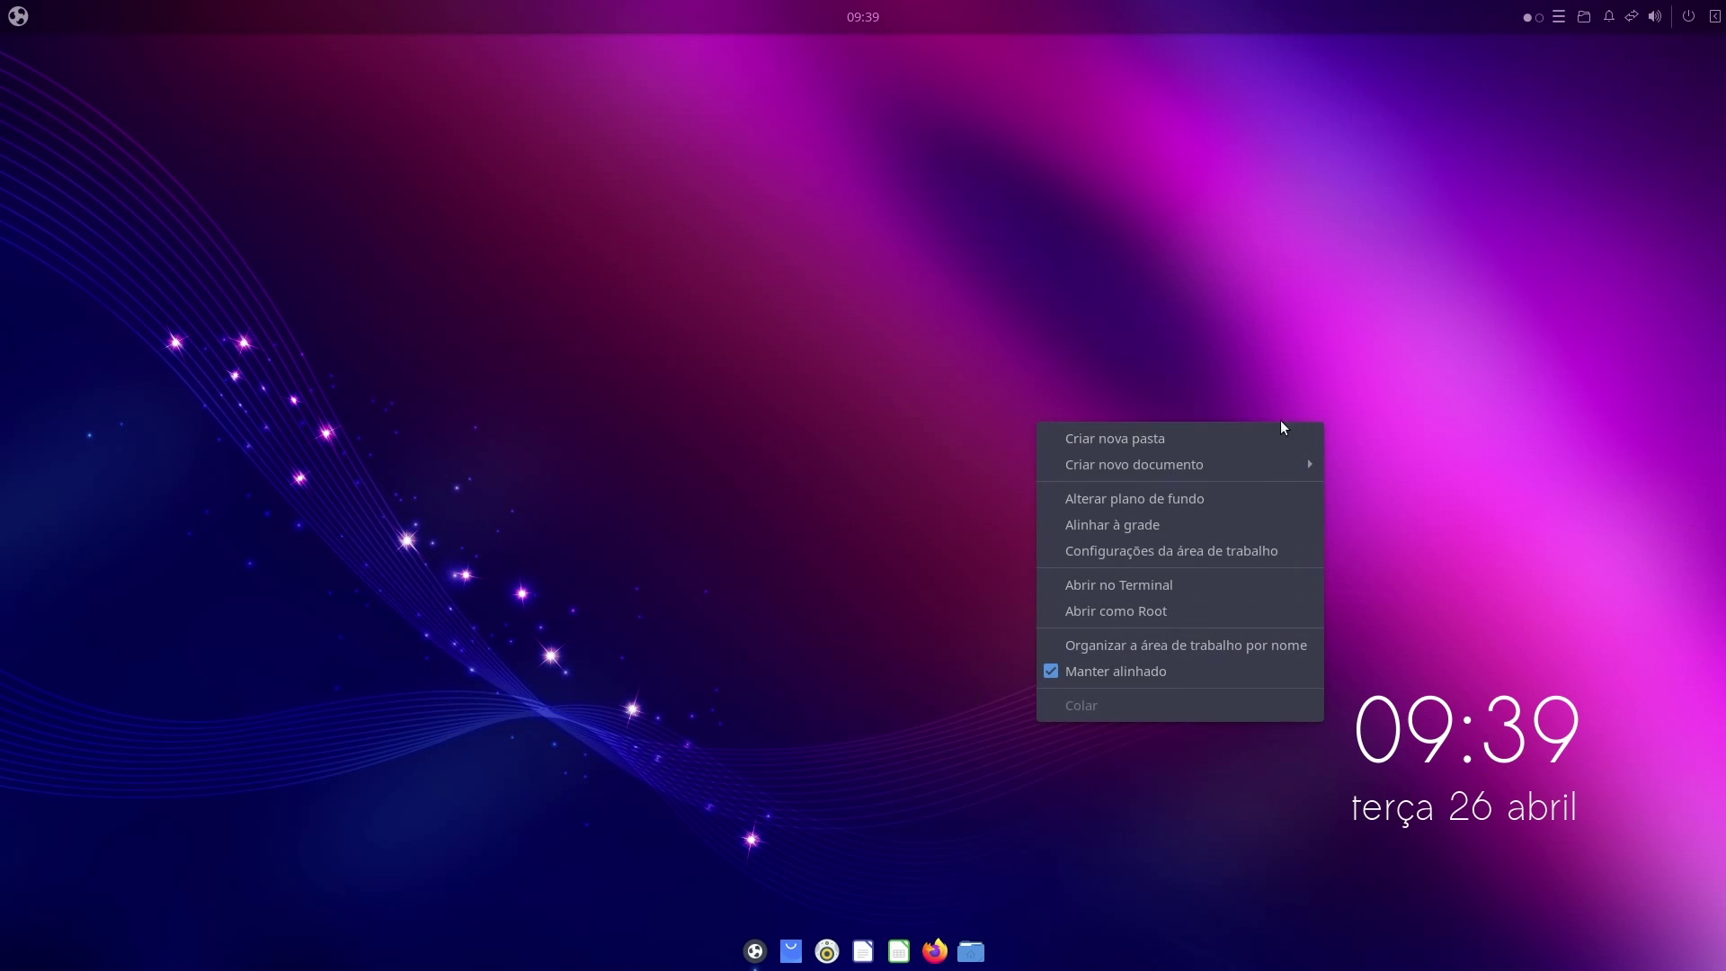
mouse_move(1294, 464)
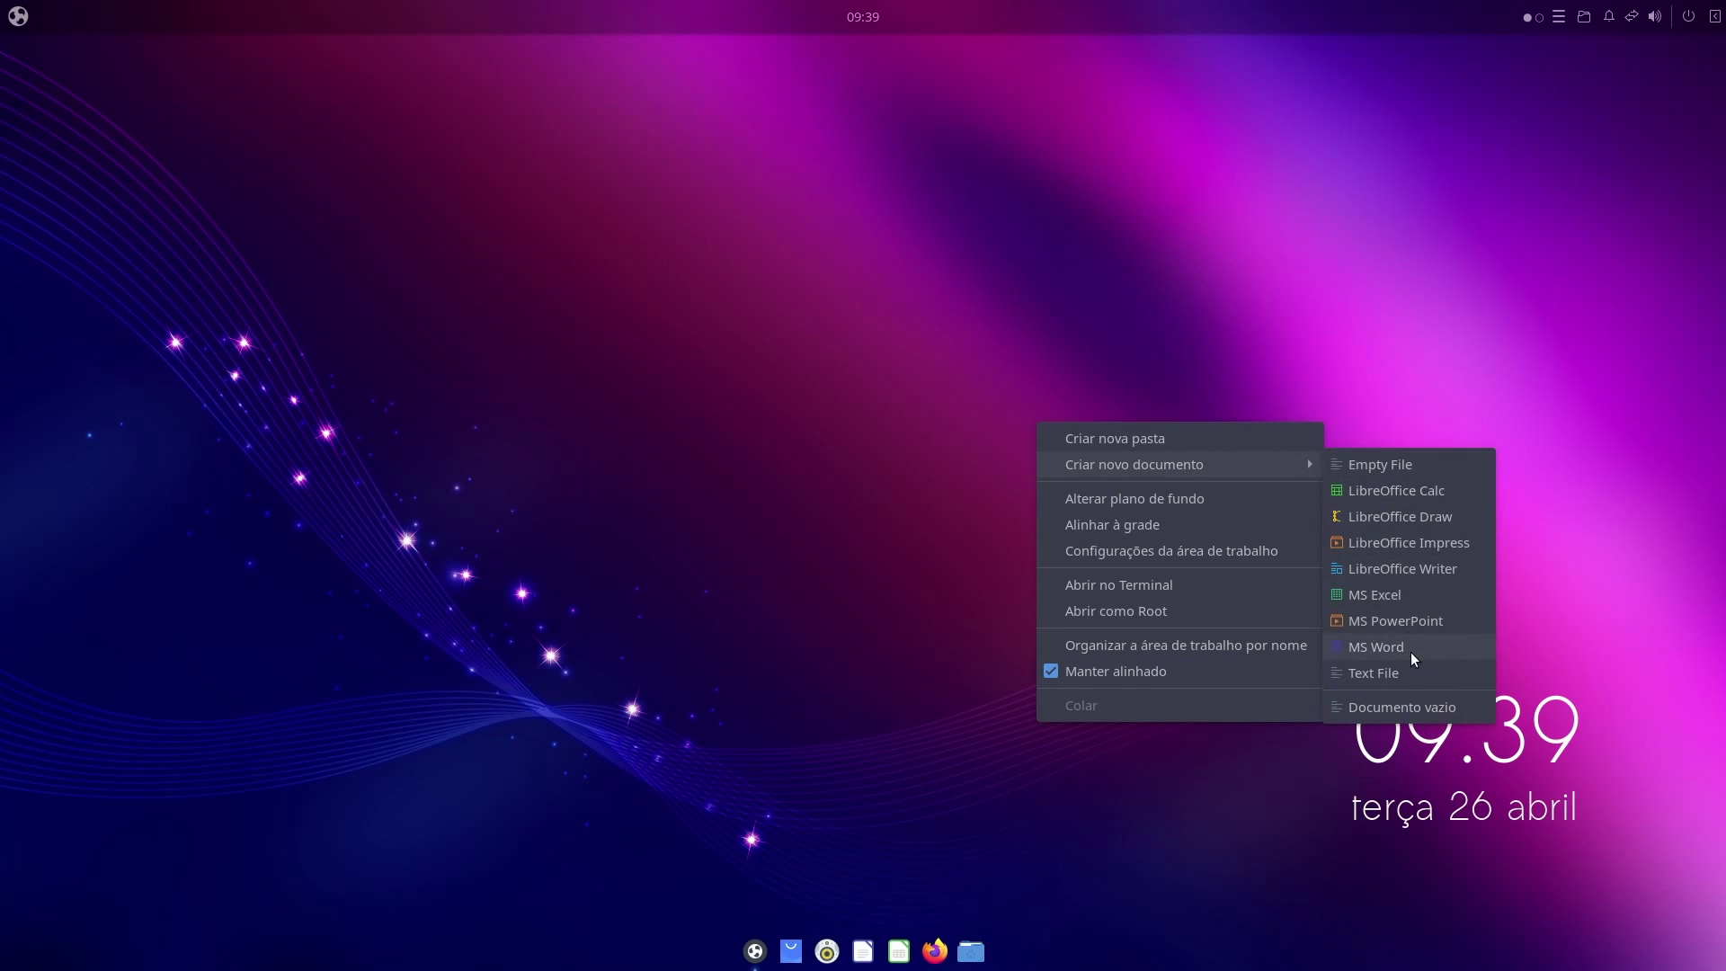
left_click(872, 343)
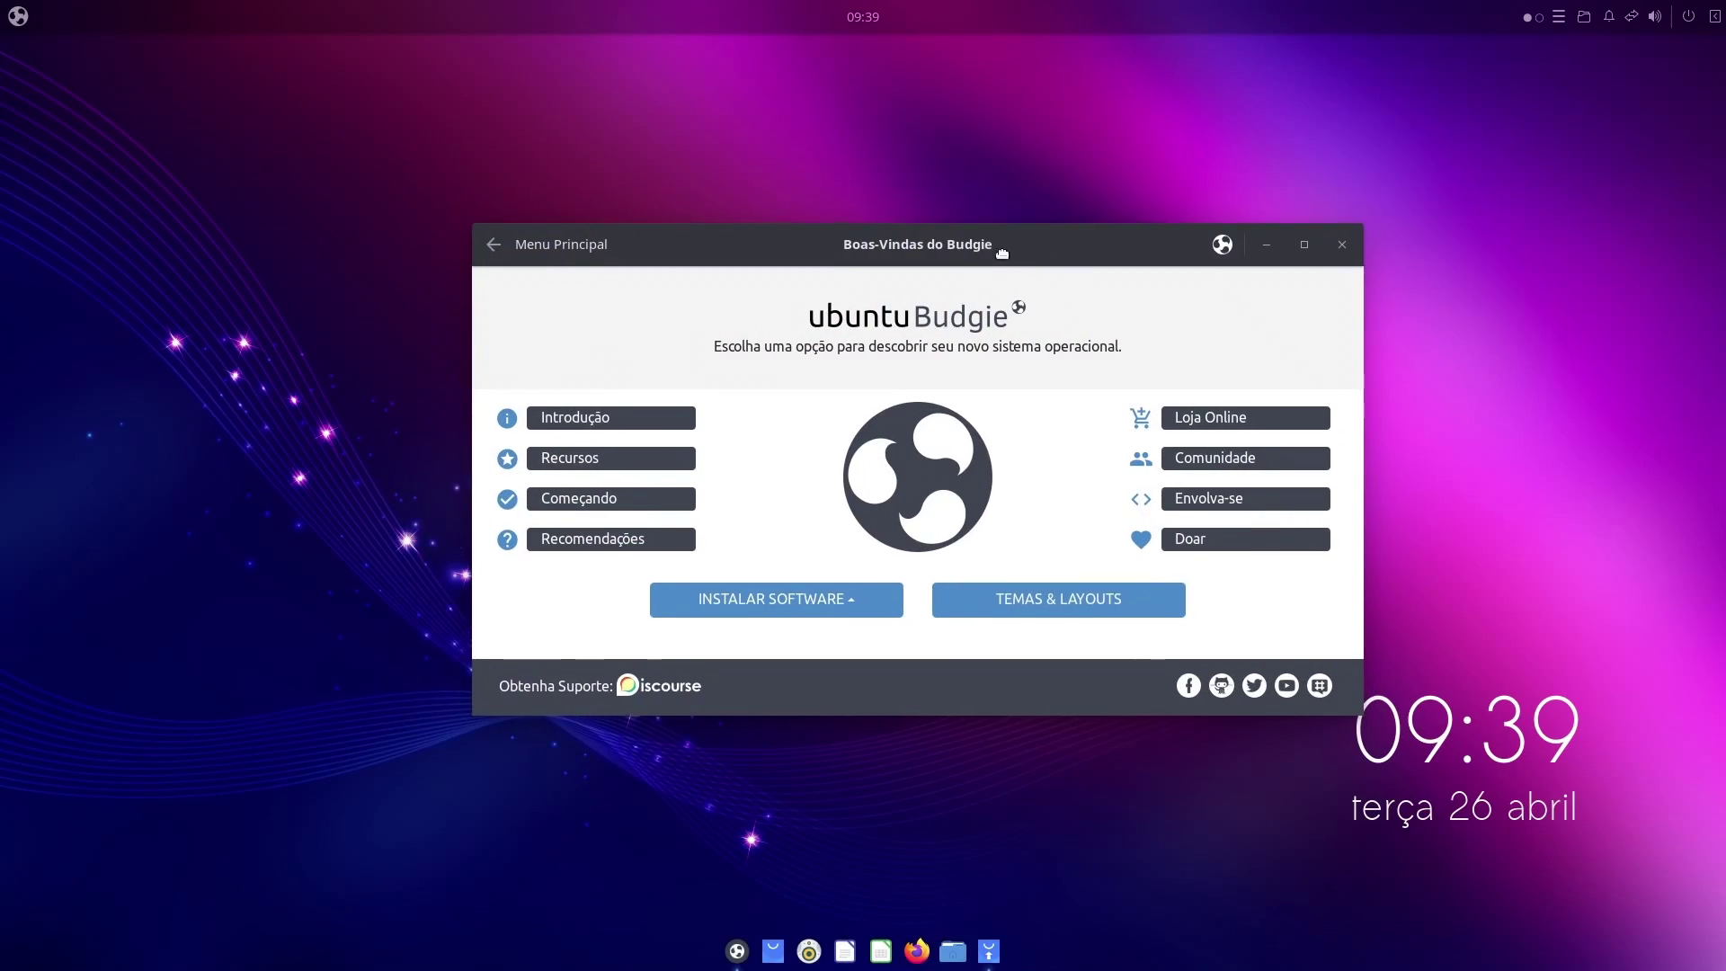
left_click_drag(1002, 253, 1007, 252)
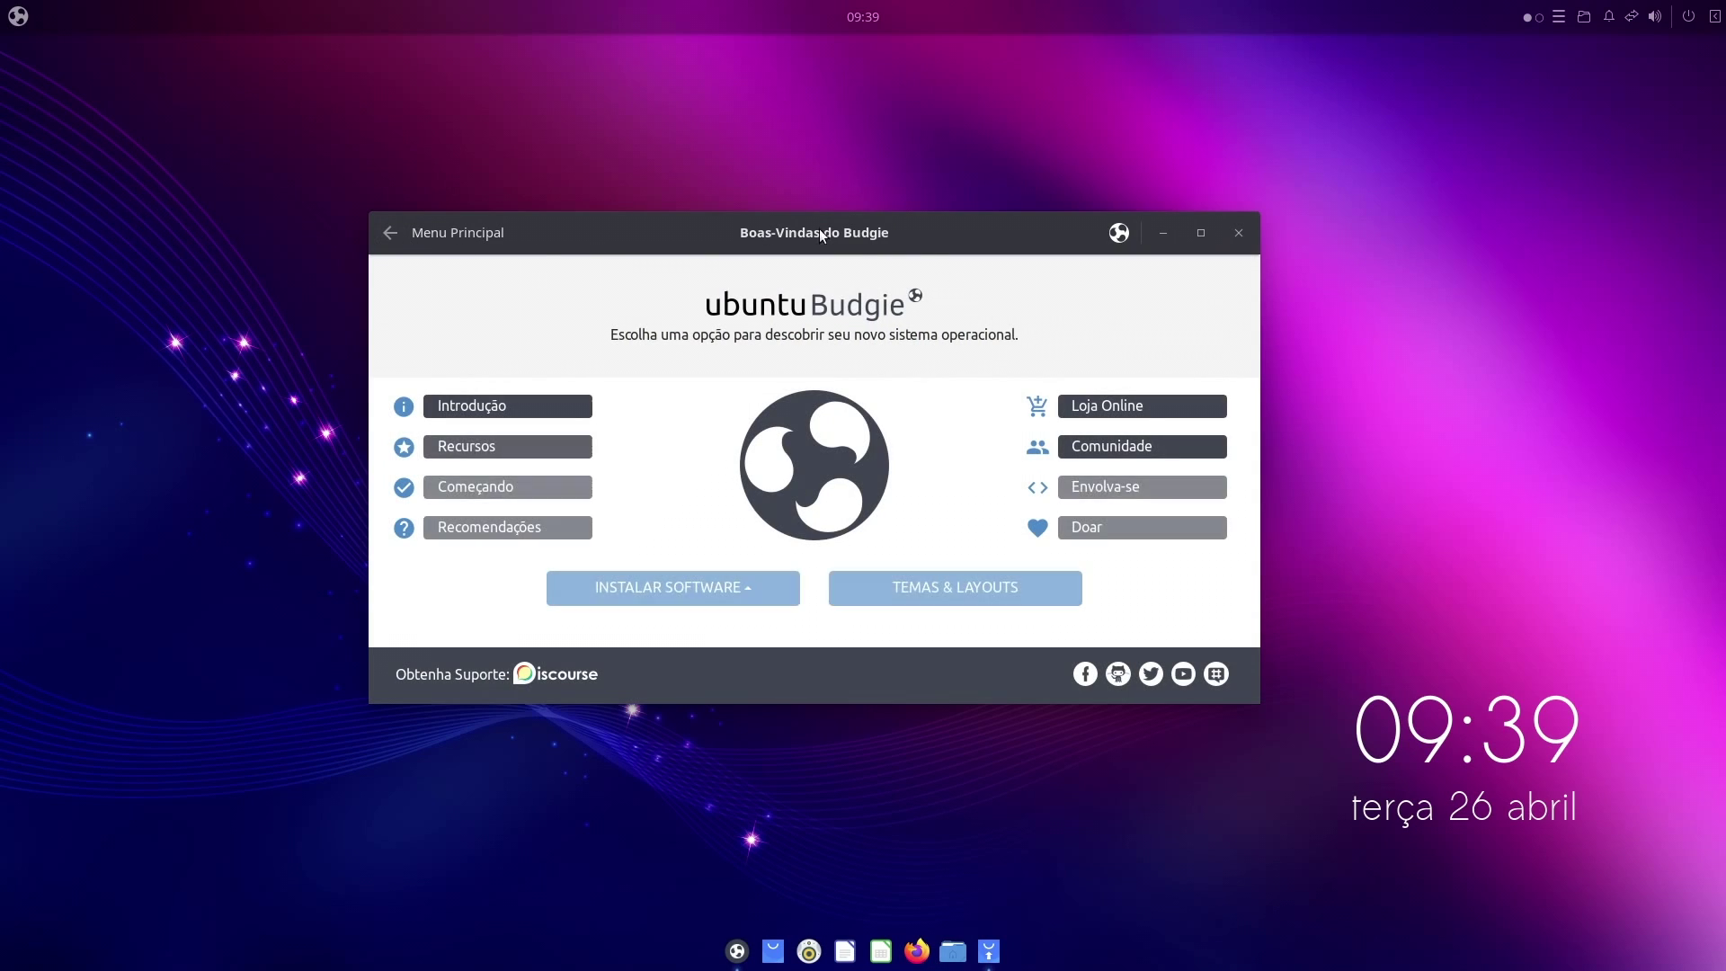
left_click_drag(939, 244, 1007, 254)
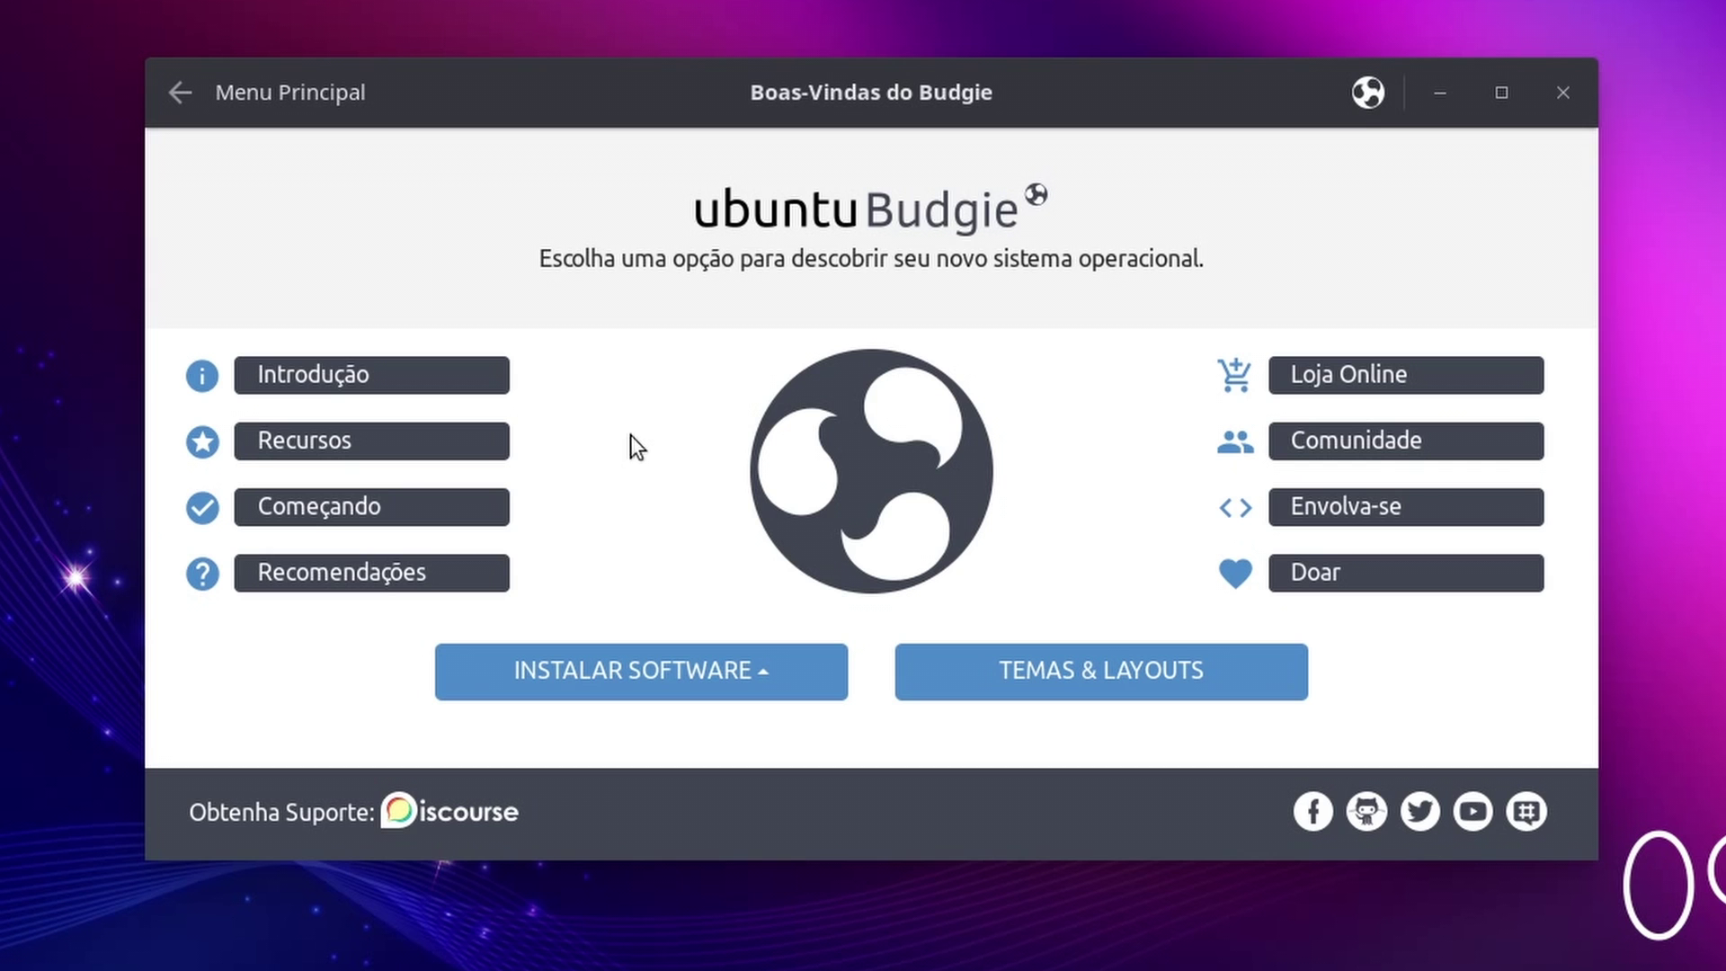
Open the Introdução page of the Budgie welcome application and read through its overview of Ubuntu Budgie, Linux and open source
left_click(445, 375)
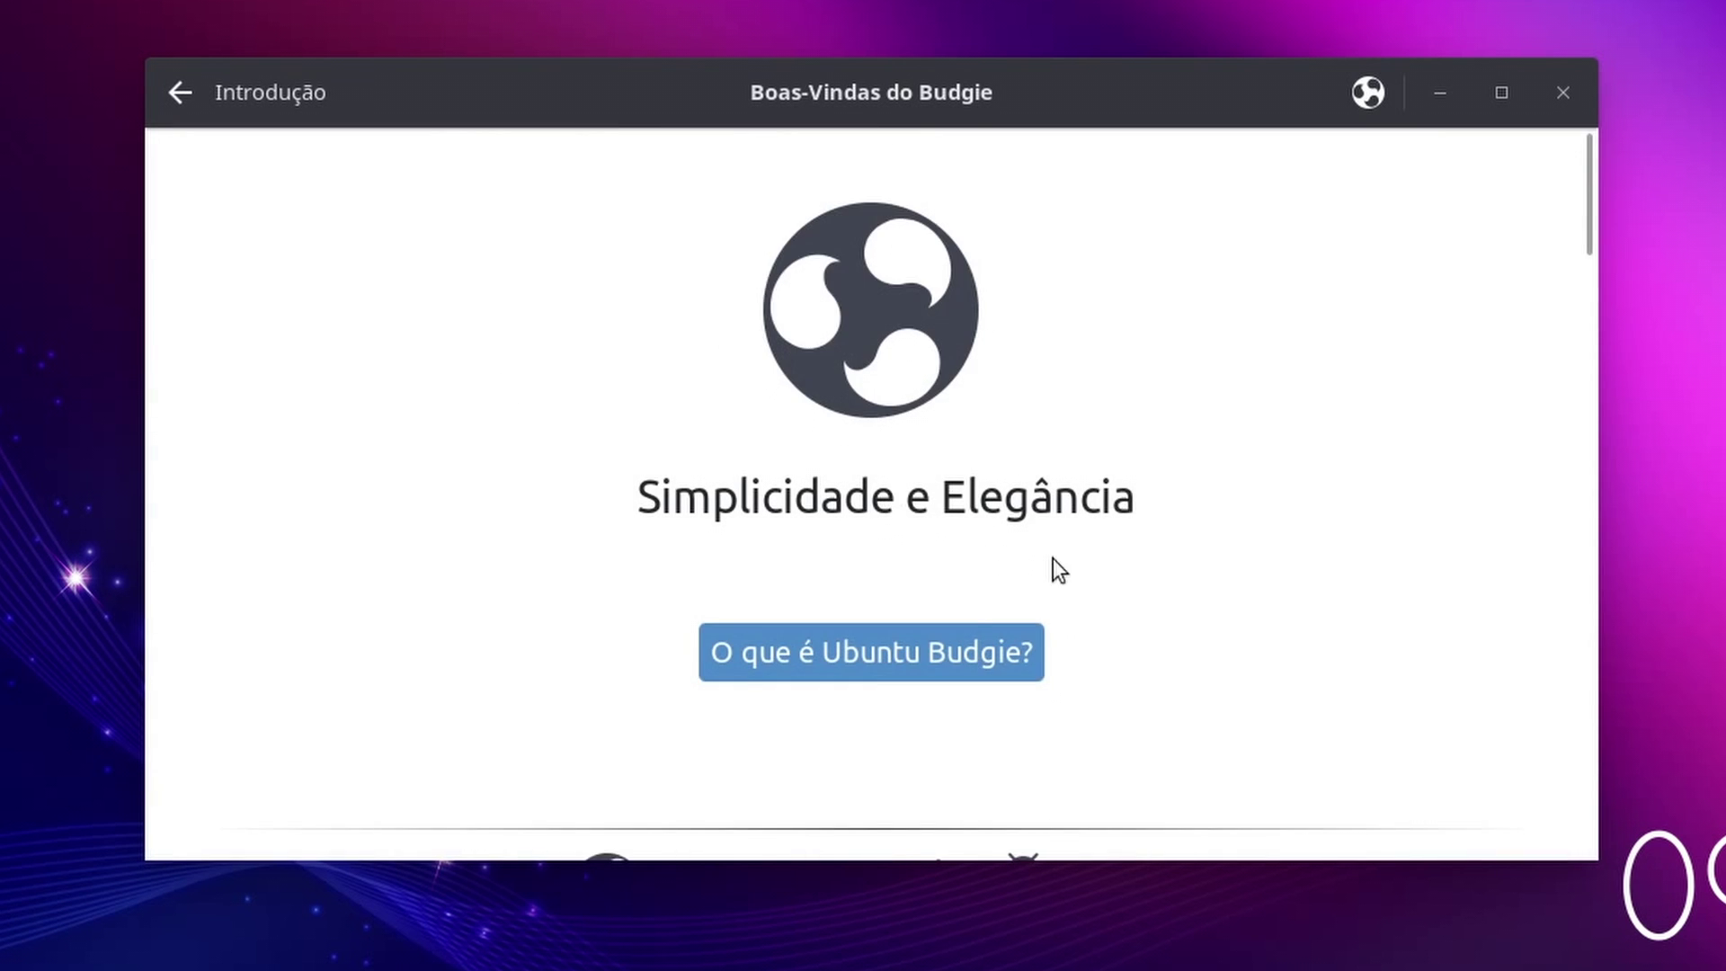
scroll(1055, 559, "down", 5)
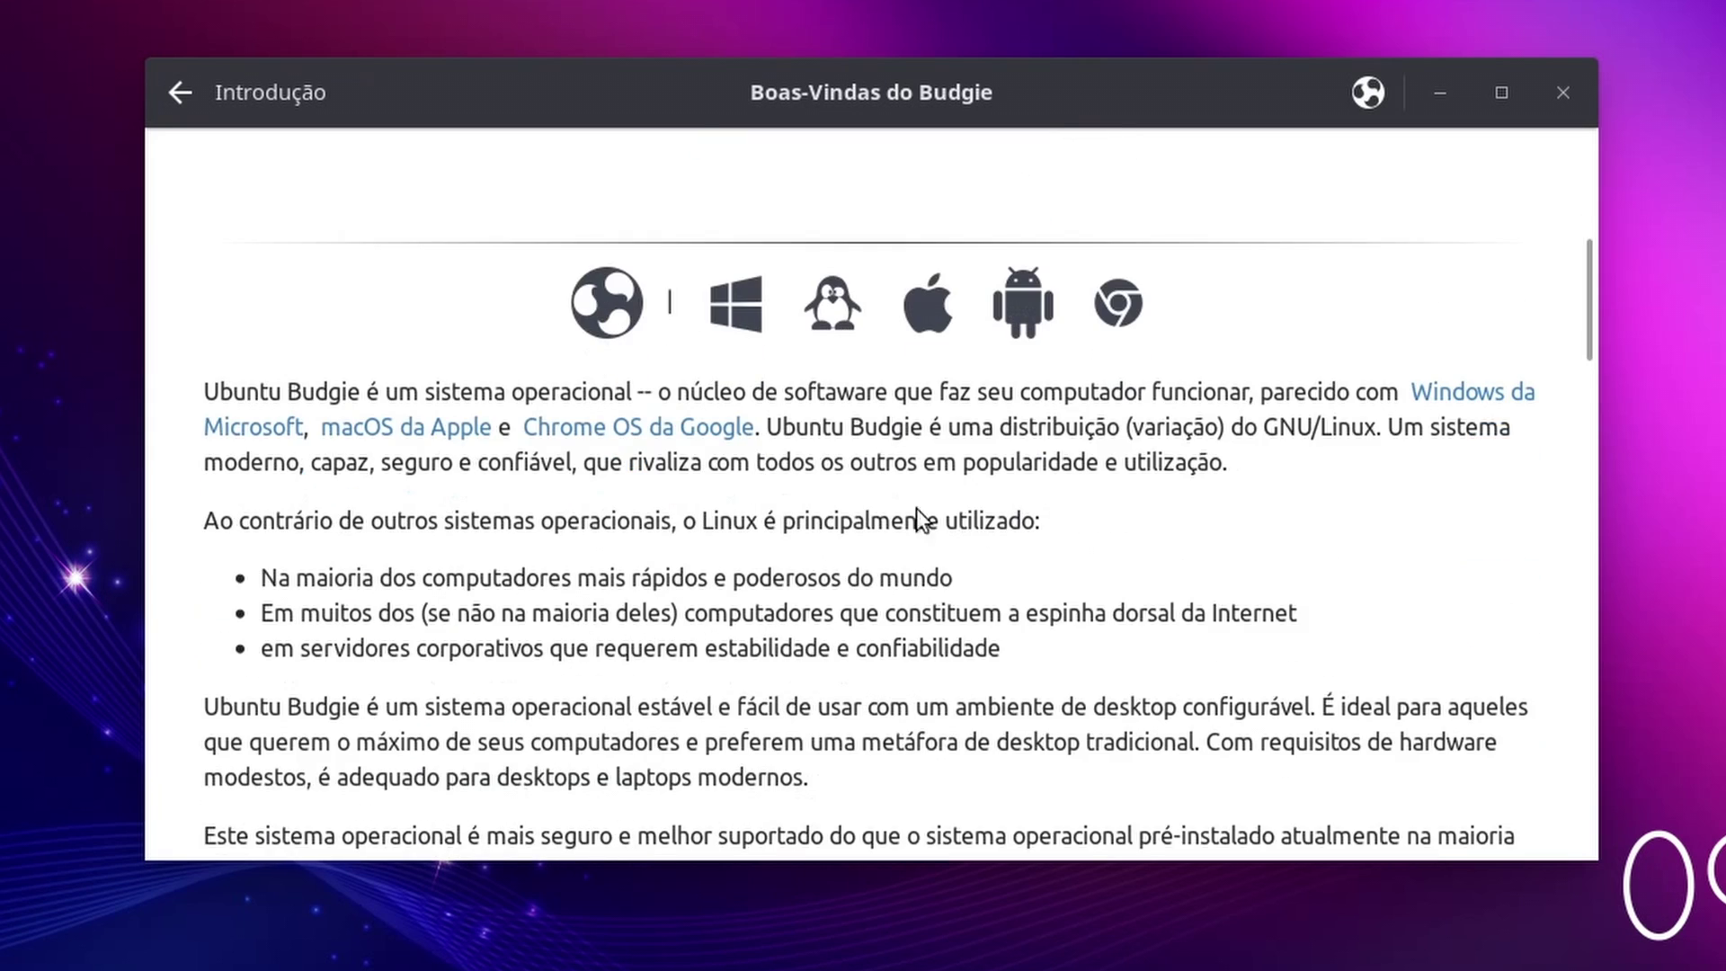
scroll(538, 428, "down", 8)
scroll(538, 430, "down", 4)
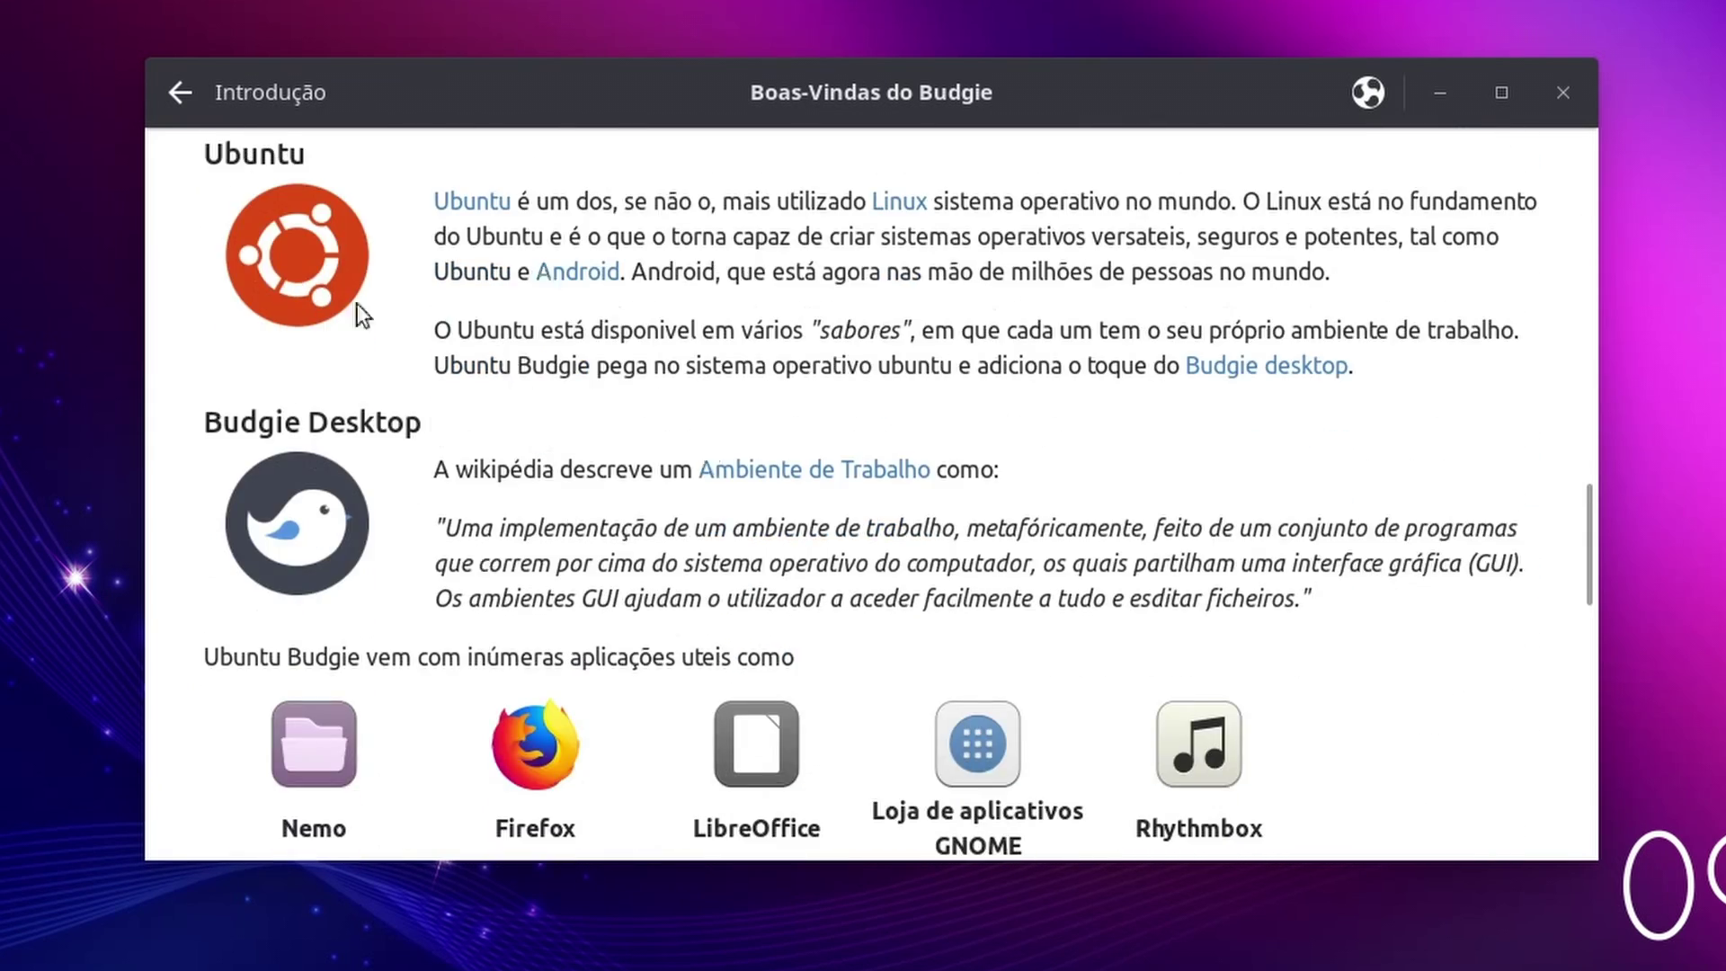
scroll(604, 415, "down", 2)
scroll(1131, 585, "down", 3)
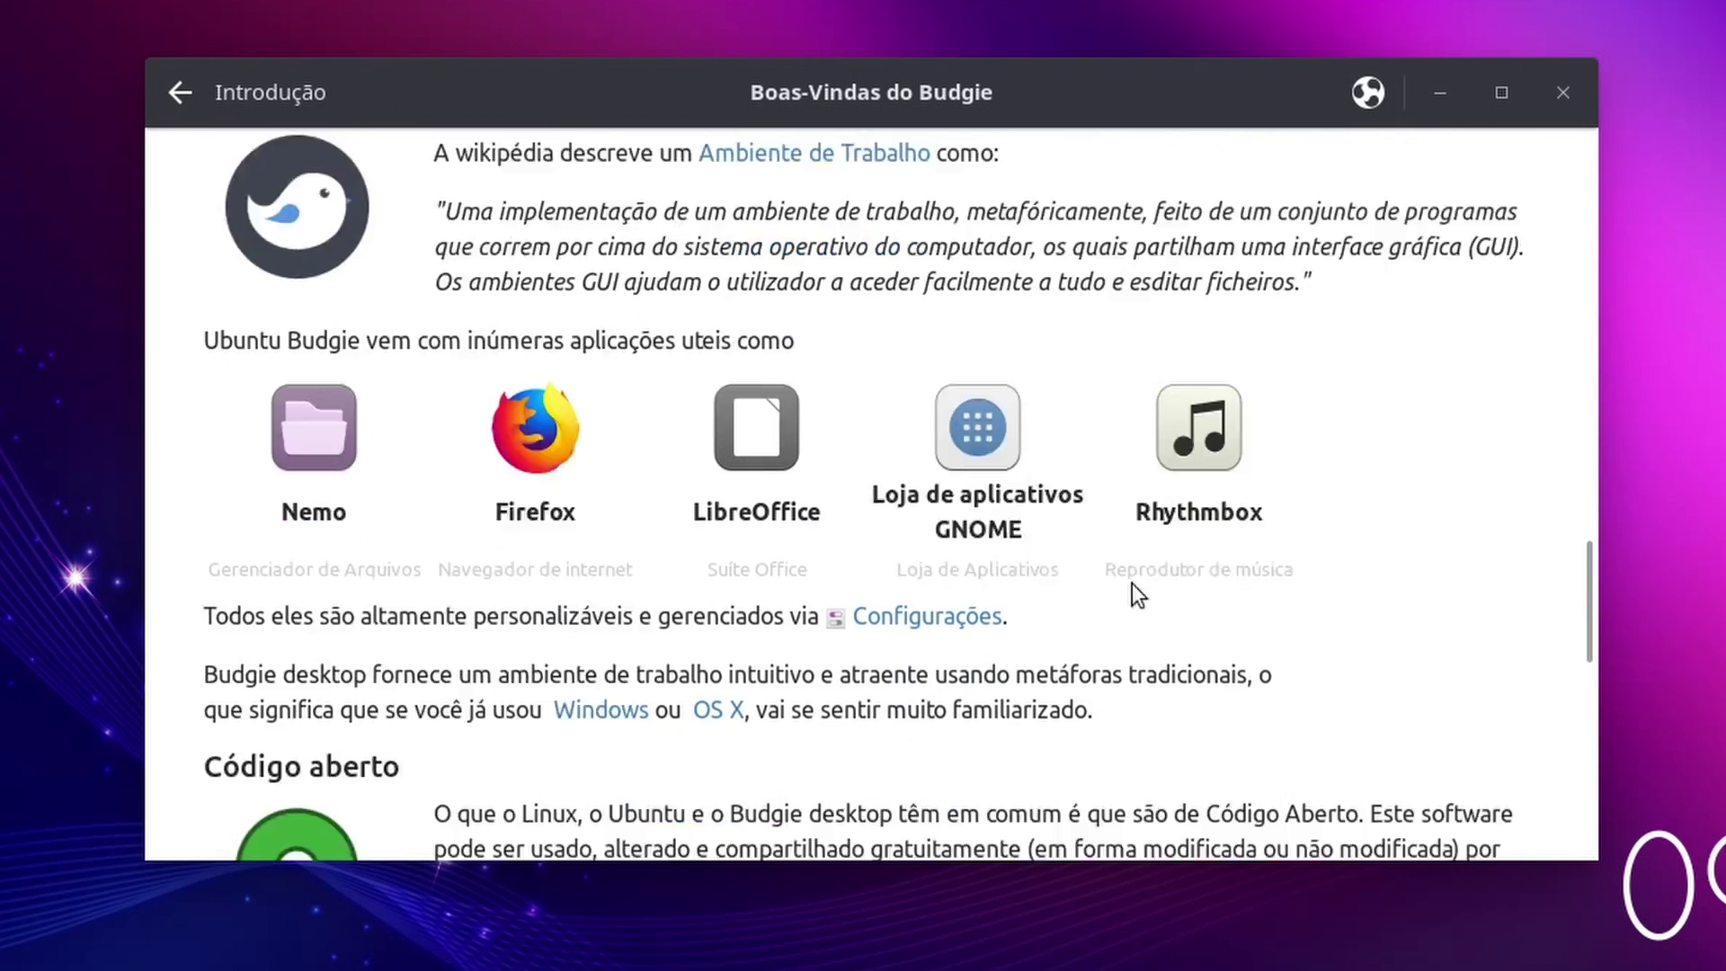
scroll(1237, 634, "down", 6)
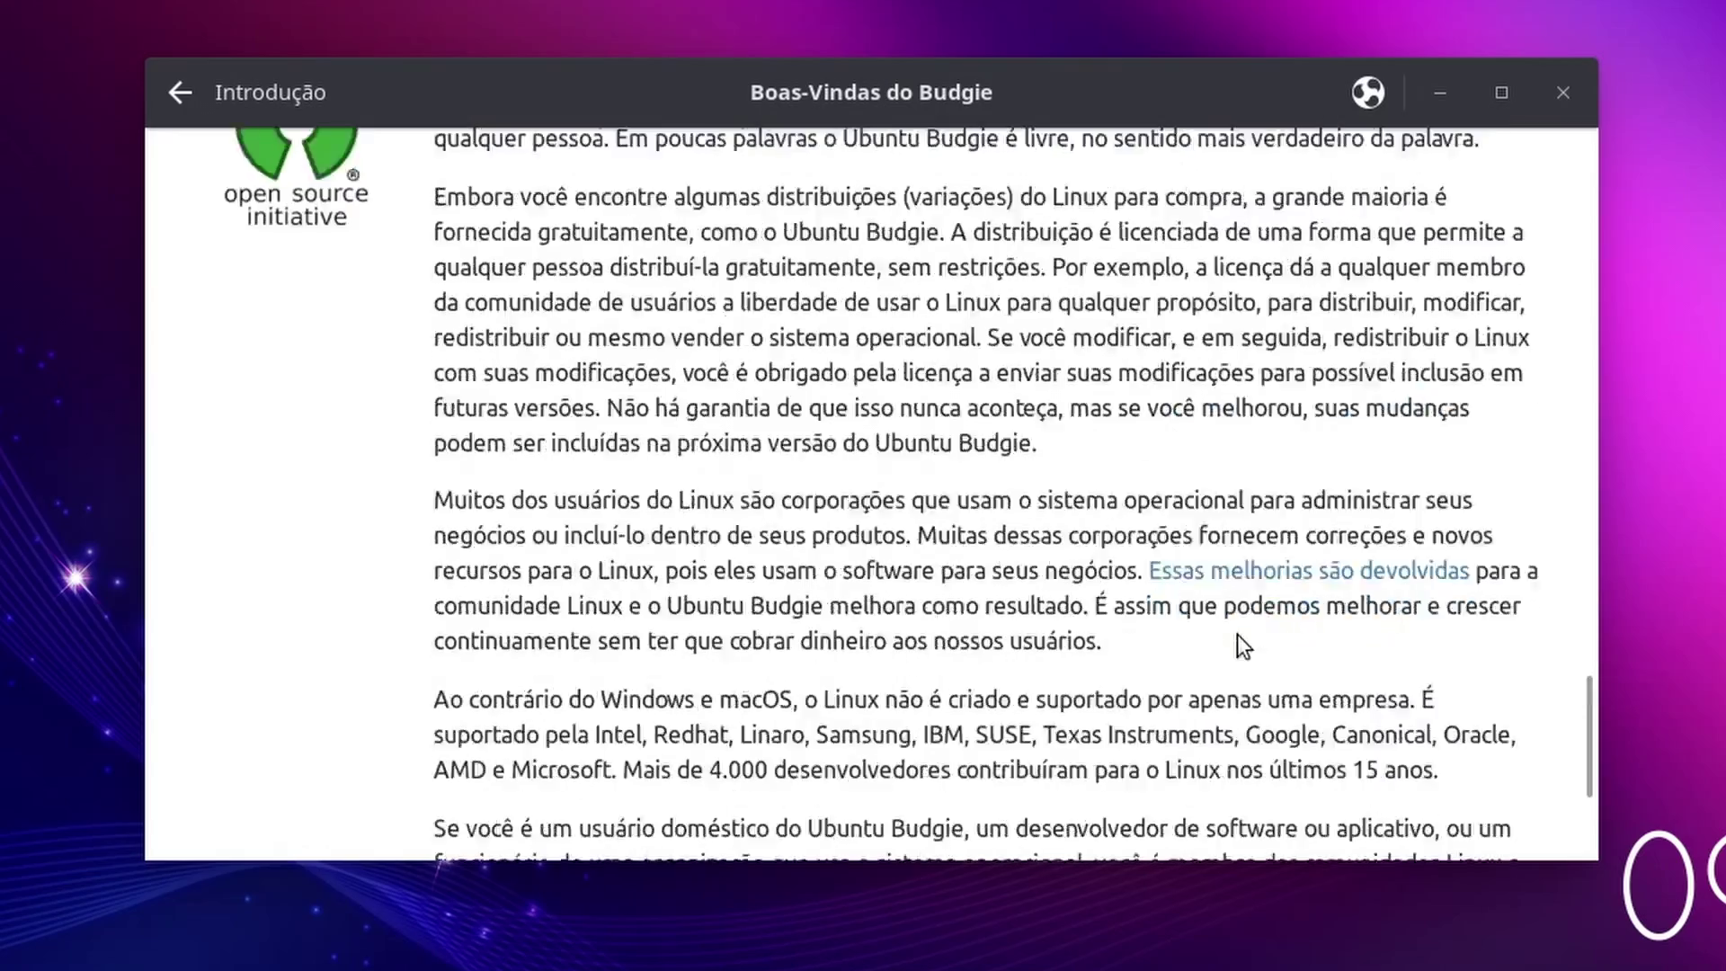
scroll(1237, 634, "up", 1)
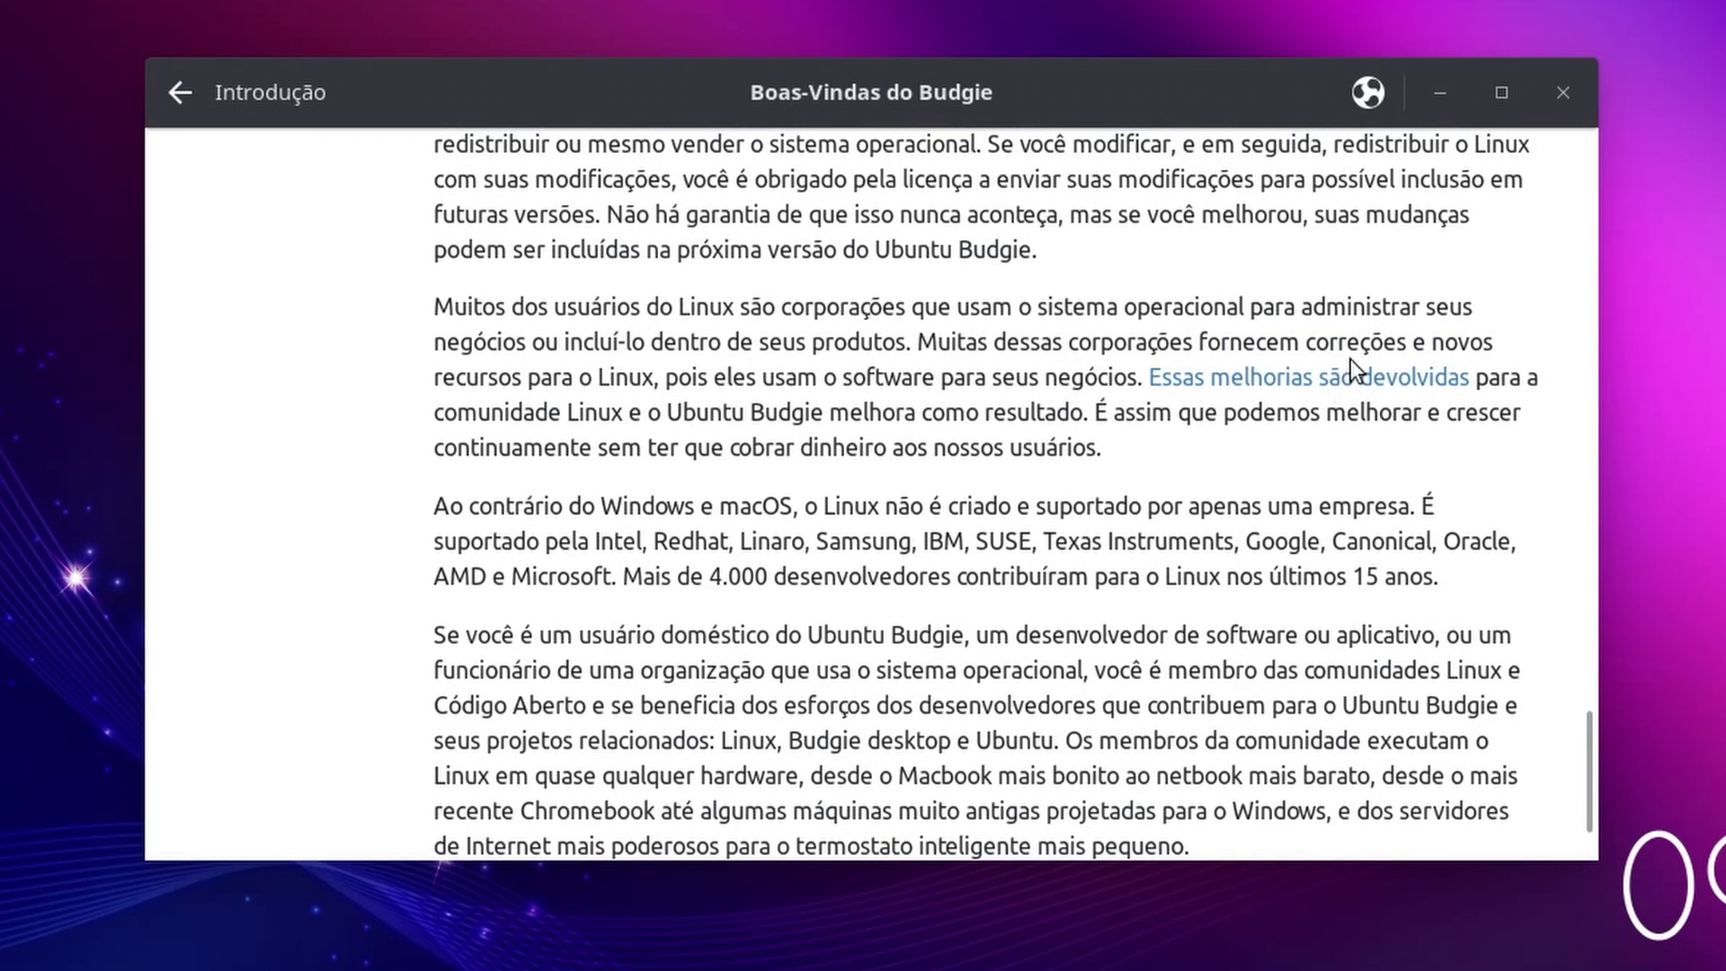
Open the Recursos page of the welcome application and read through its security, applications and games sections
left_click(183, 93)
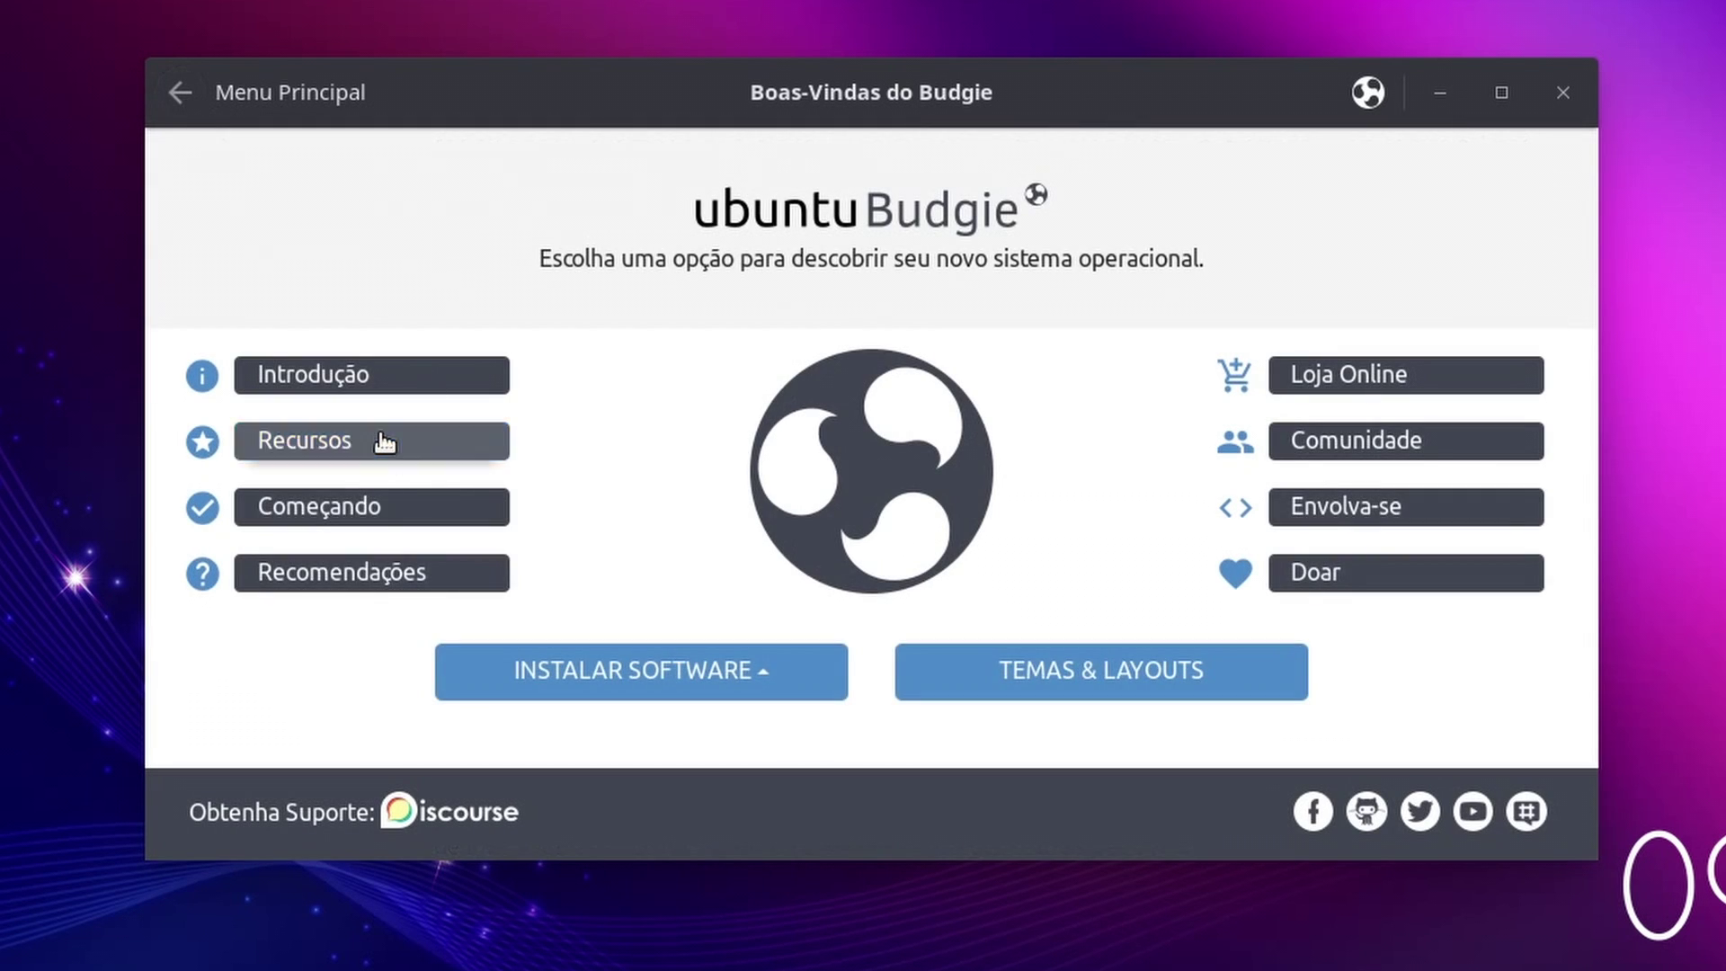
left_click(495, 442)
scroll(947, 371, "down", 5)
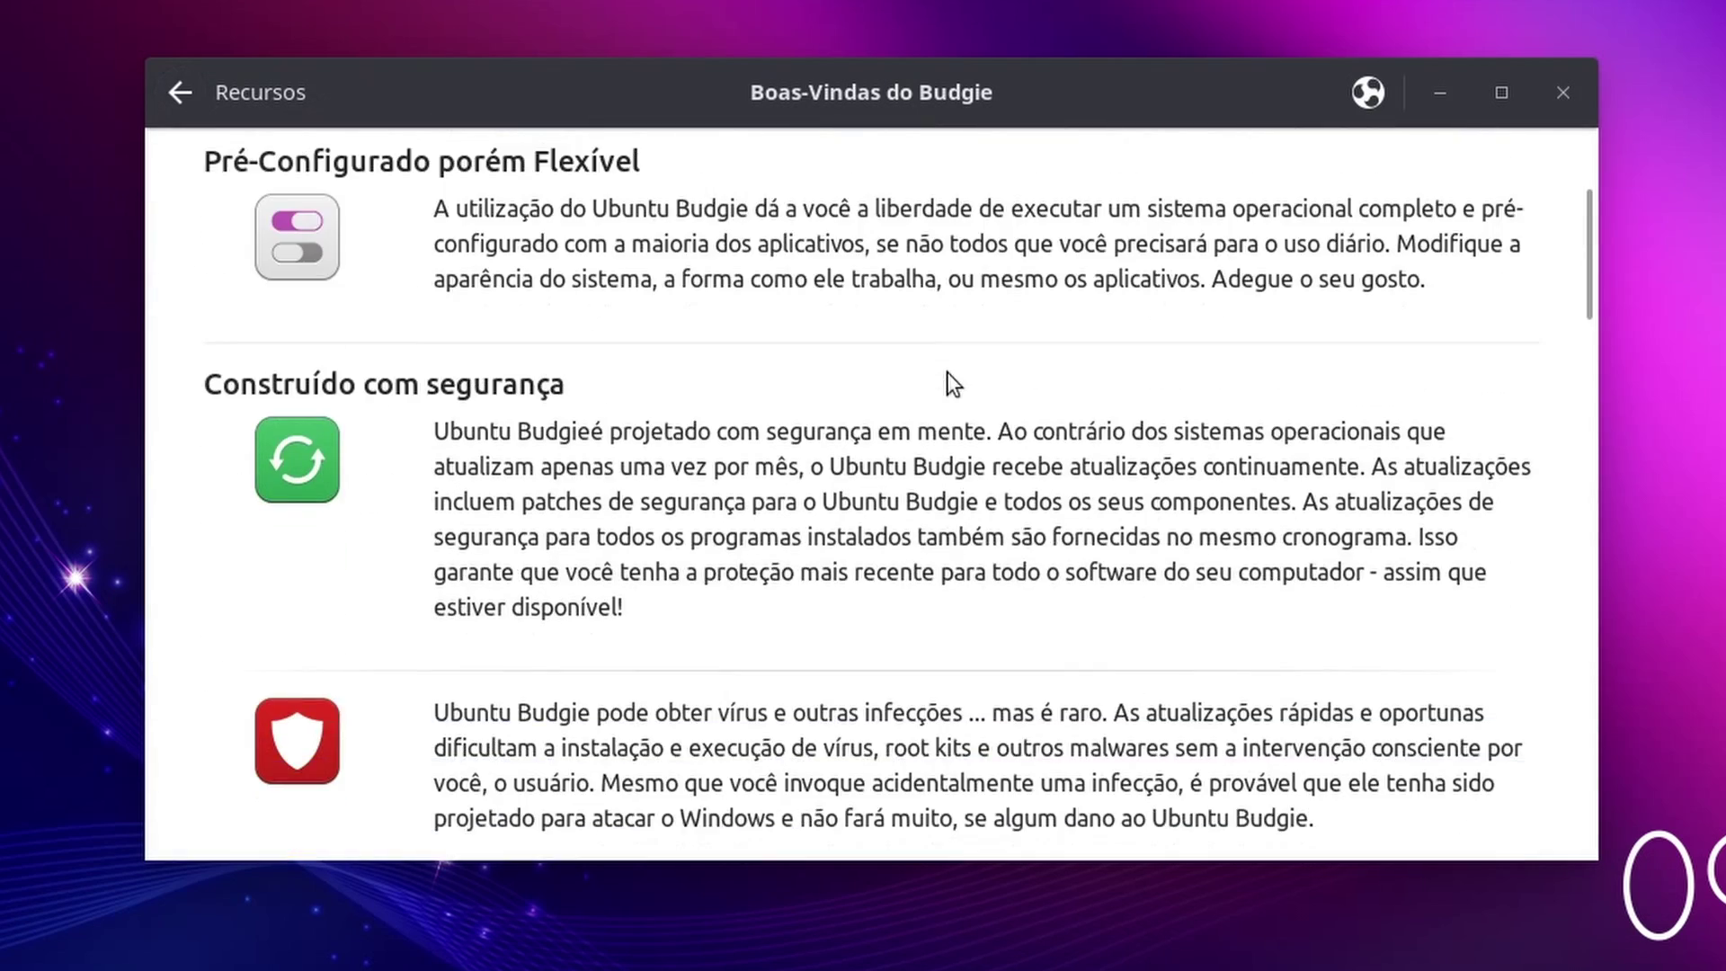
scroll(909, 325, "down", 6)
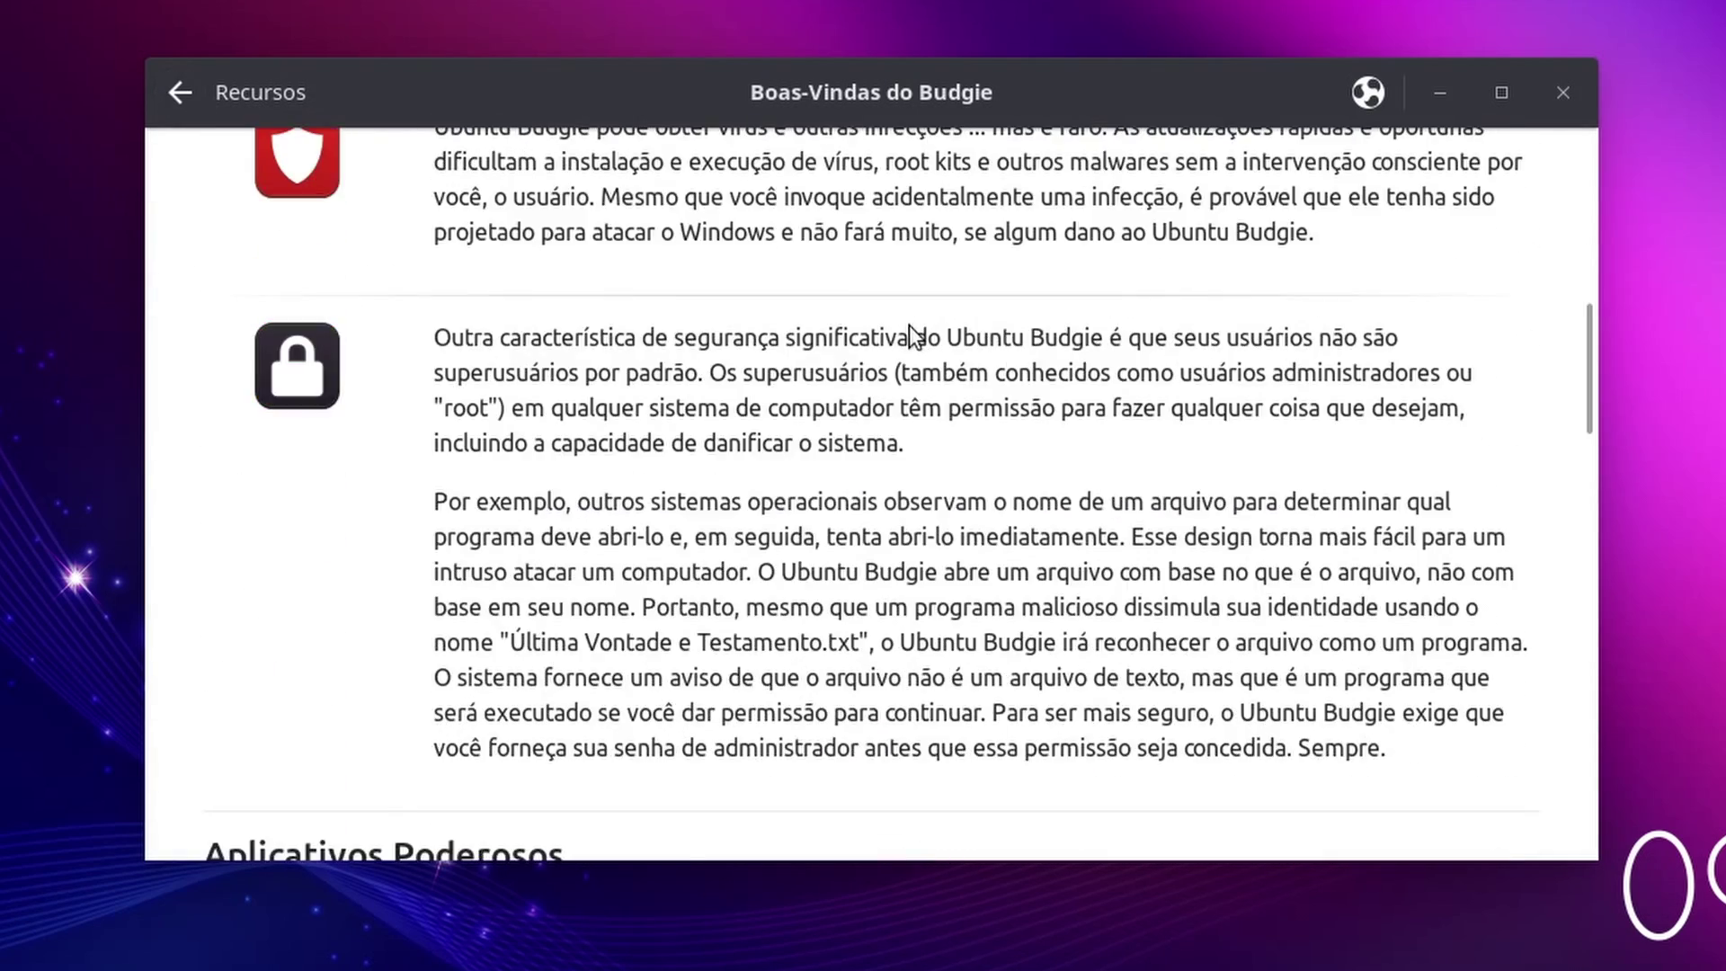
scroll(909, 326, "down", 2)
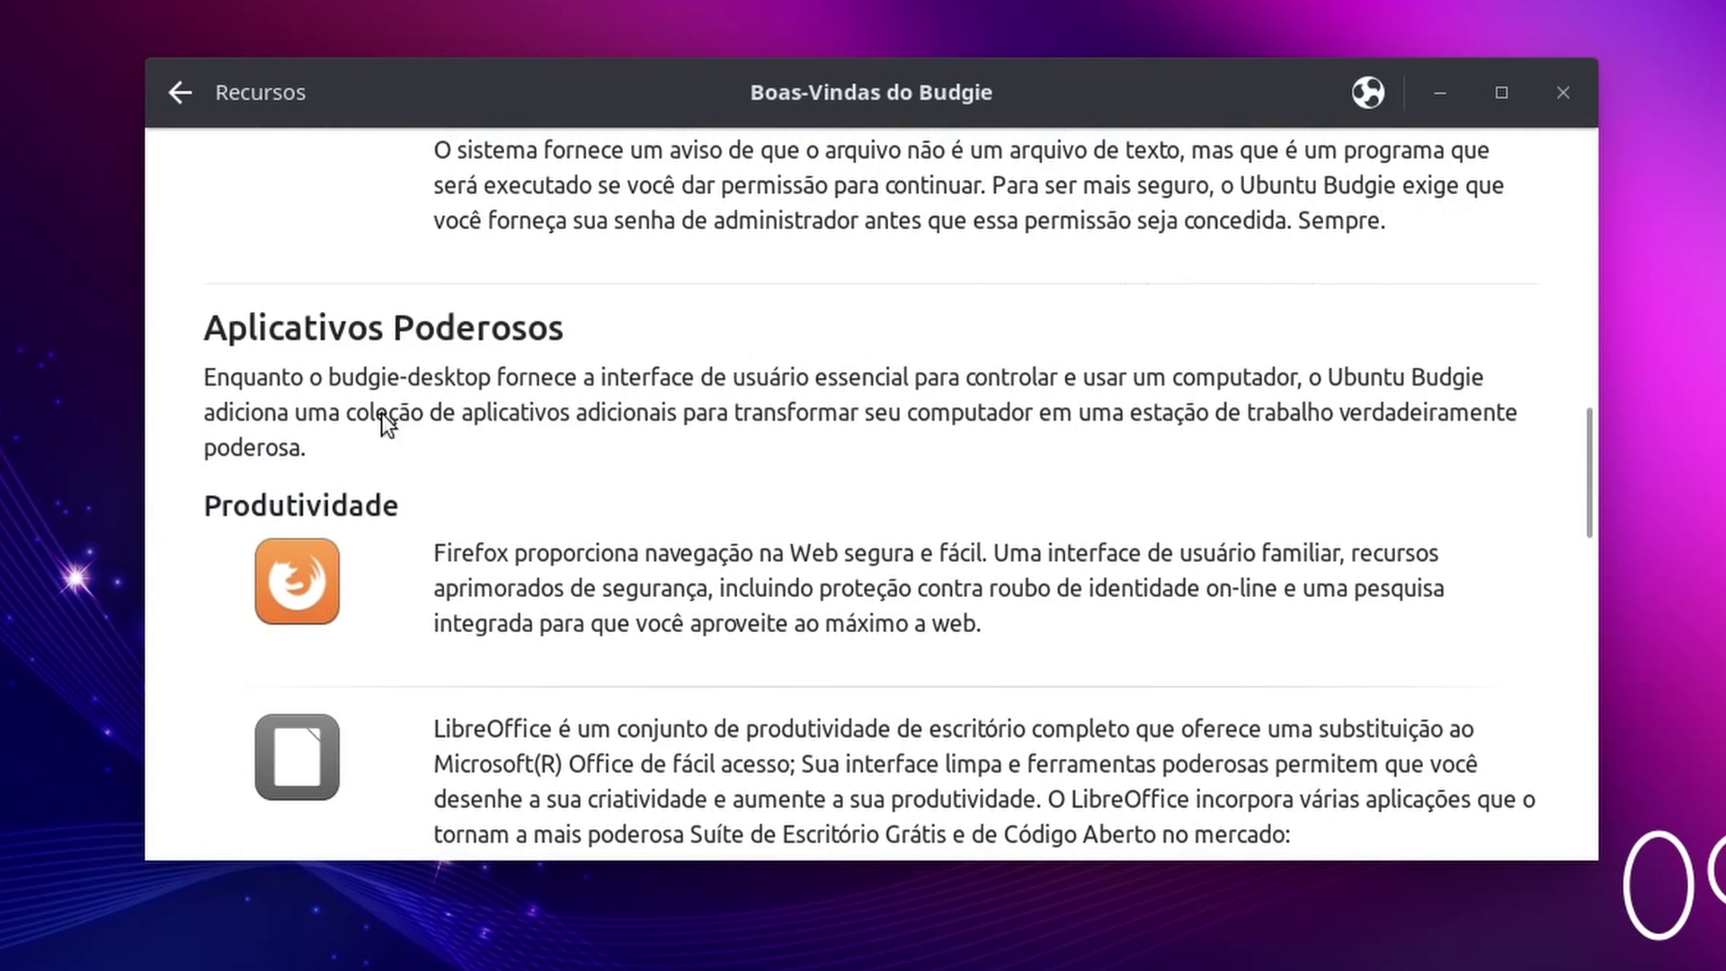
scroll(407, 411, "down", 2)
scroll(611, 606, "down", 8)
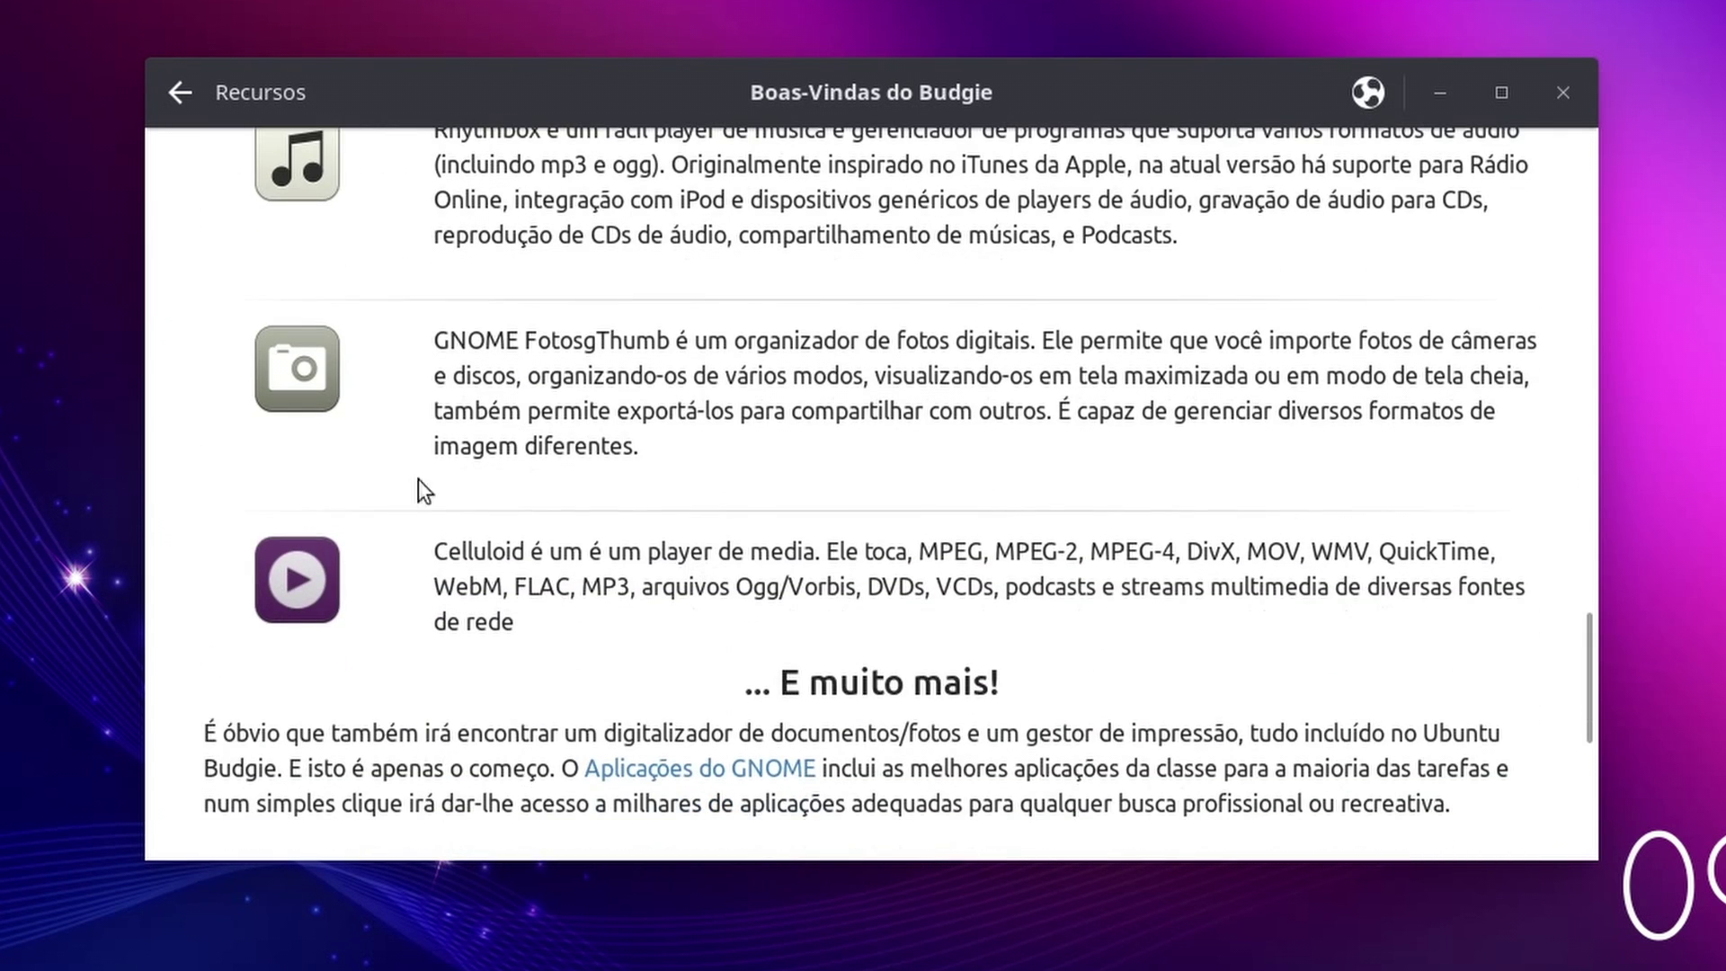
scroll(930, 388, "down", 3)
scroll(612, 300, "down", 3)
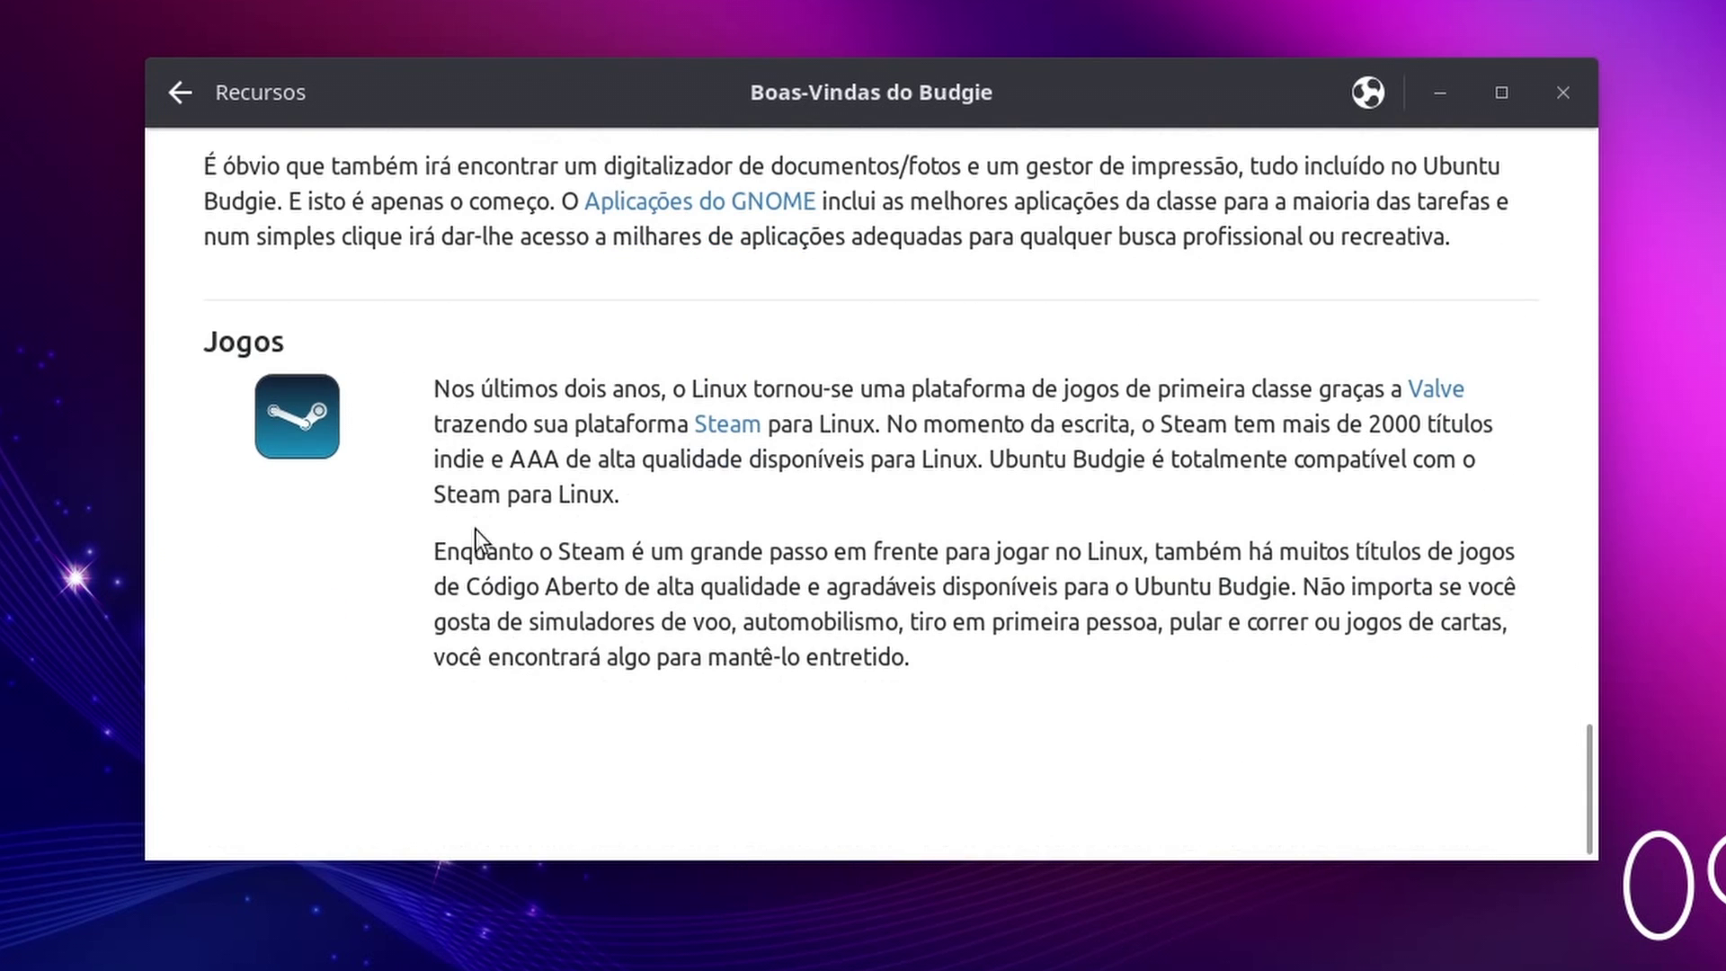
Open the Começando section's page for choosing another browser and look through the browsers offered for installation
left_click(183, 85)
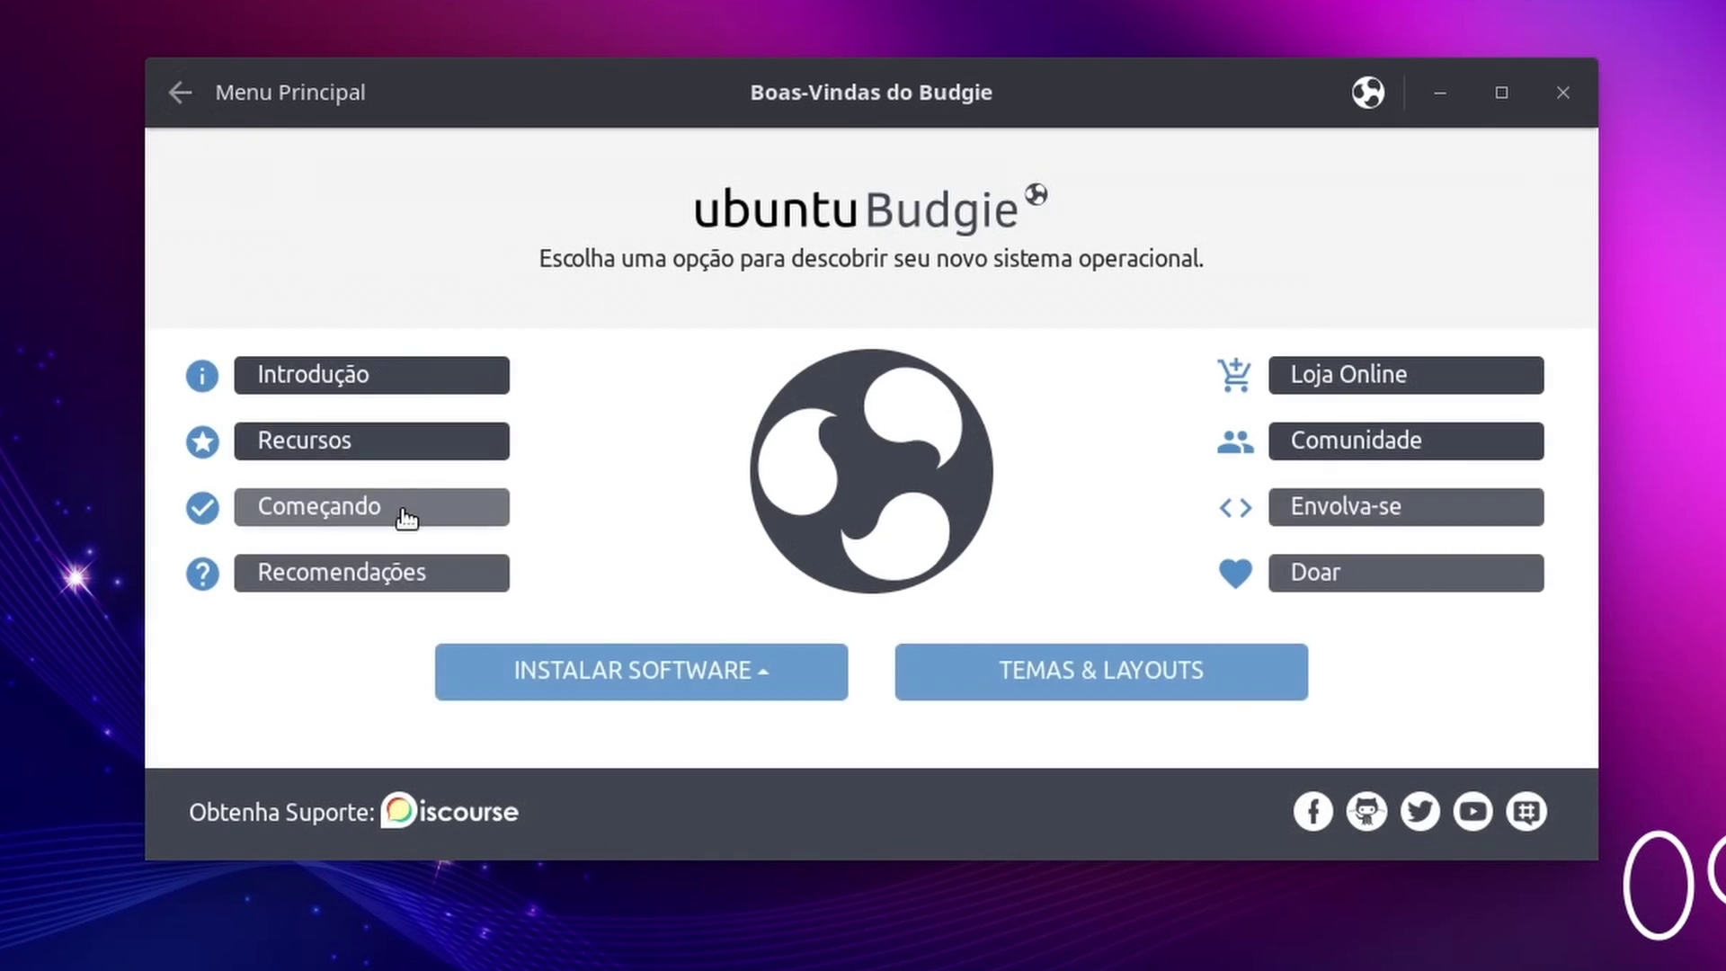
left_click(346, 508)
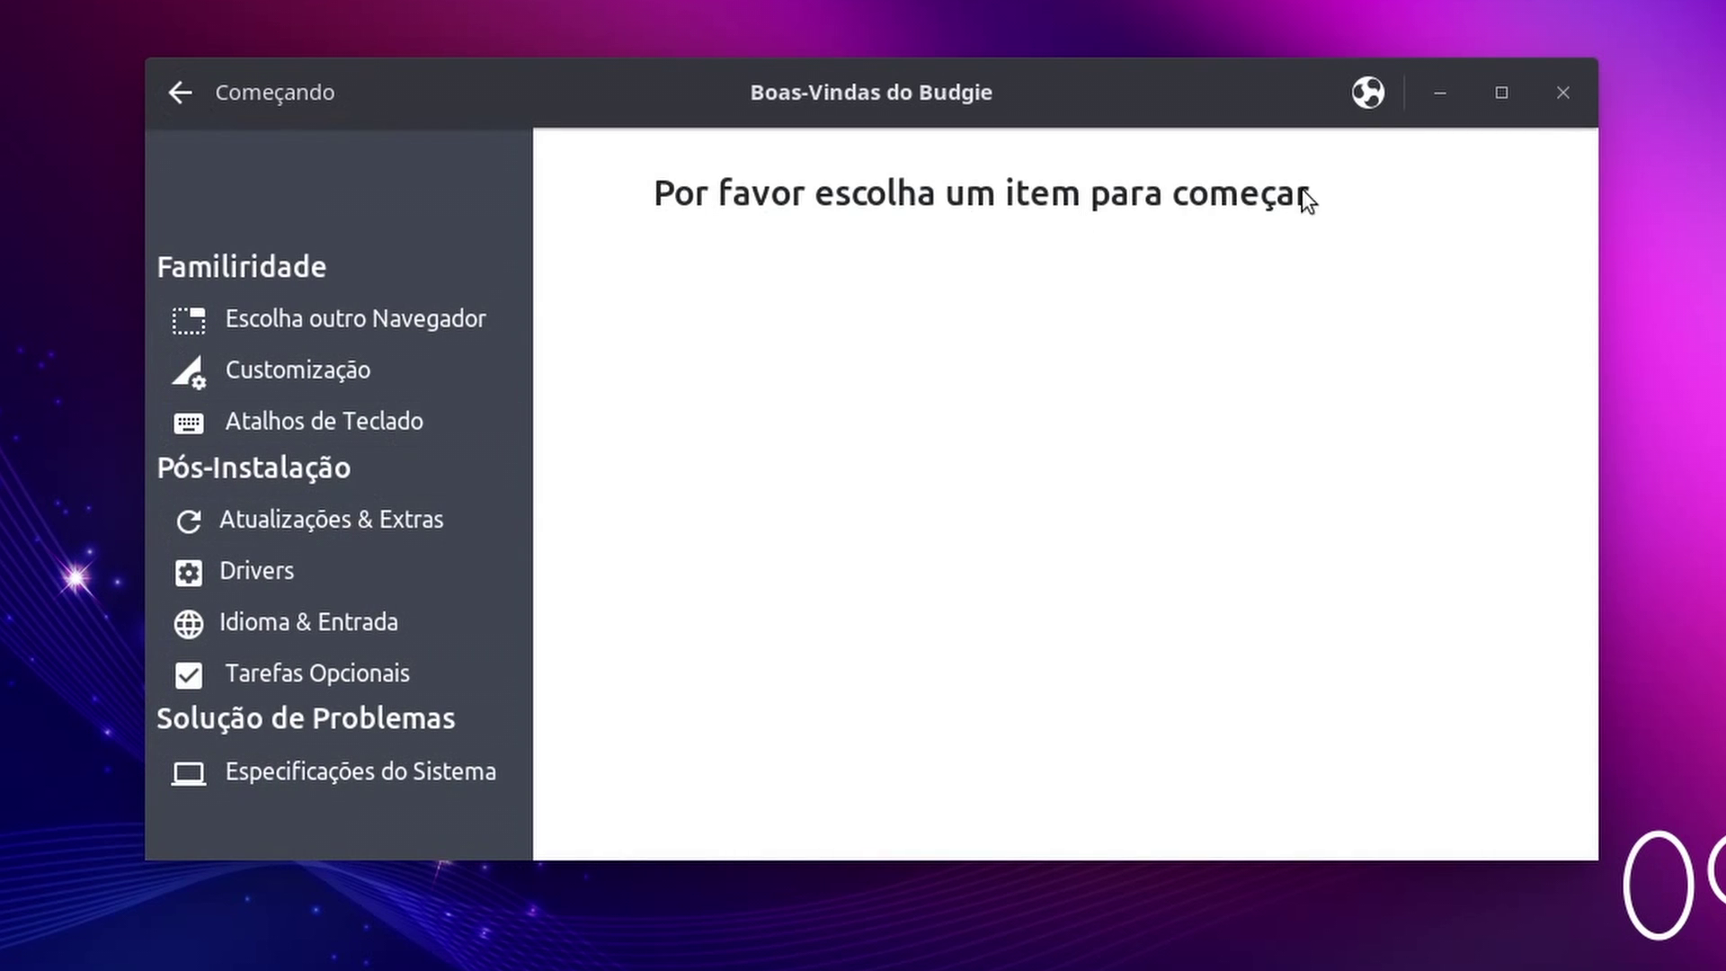
left_click(384, 339)
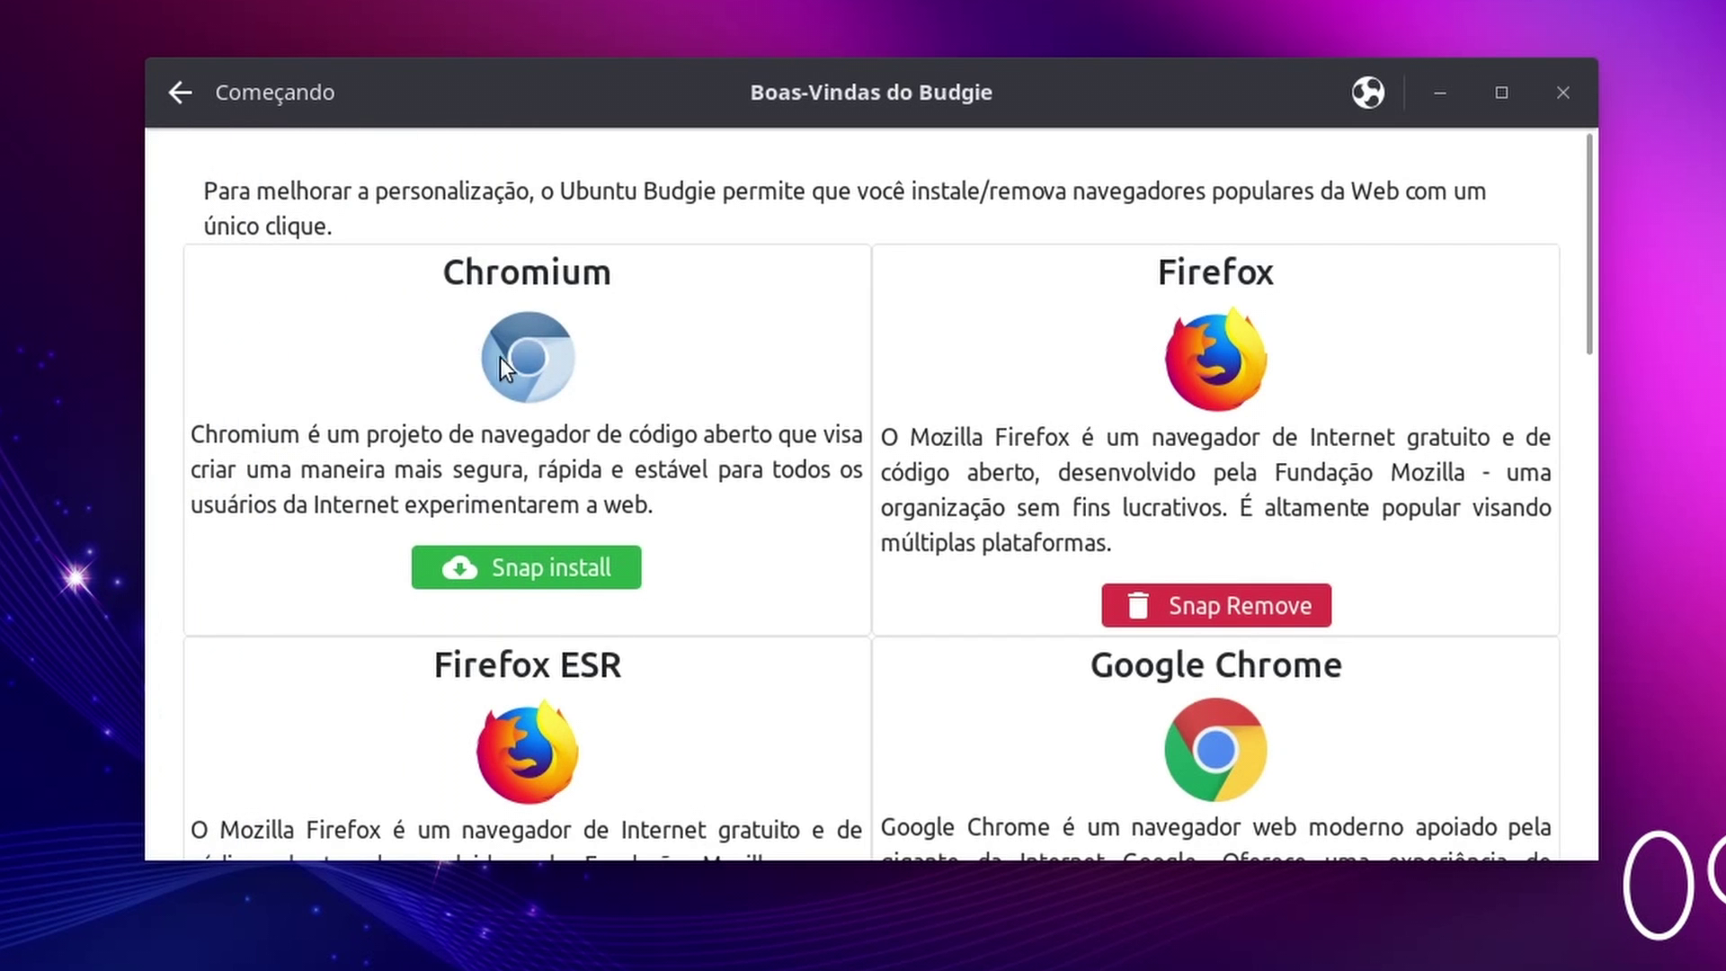
scroll(509, 364, "down", 10)
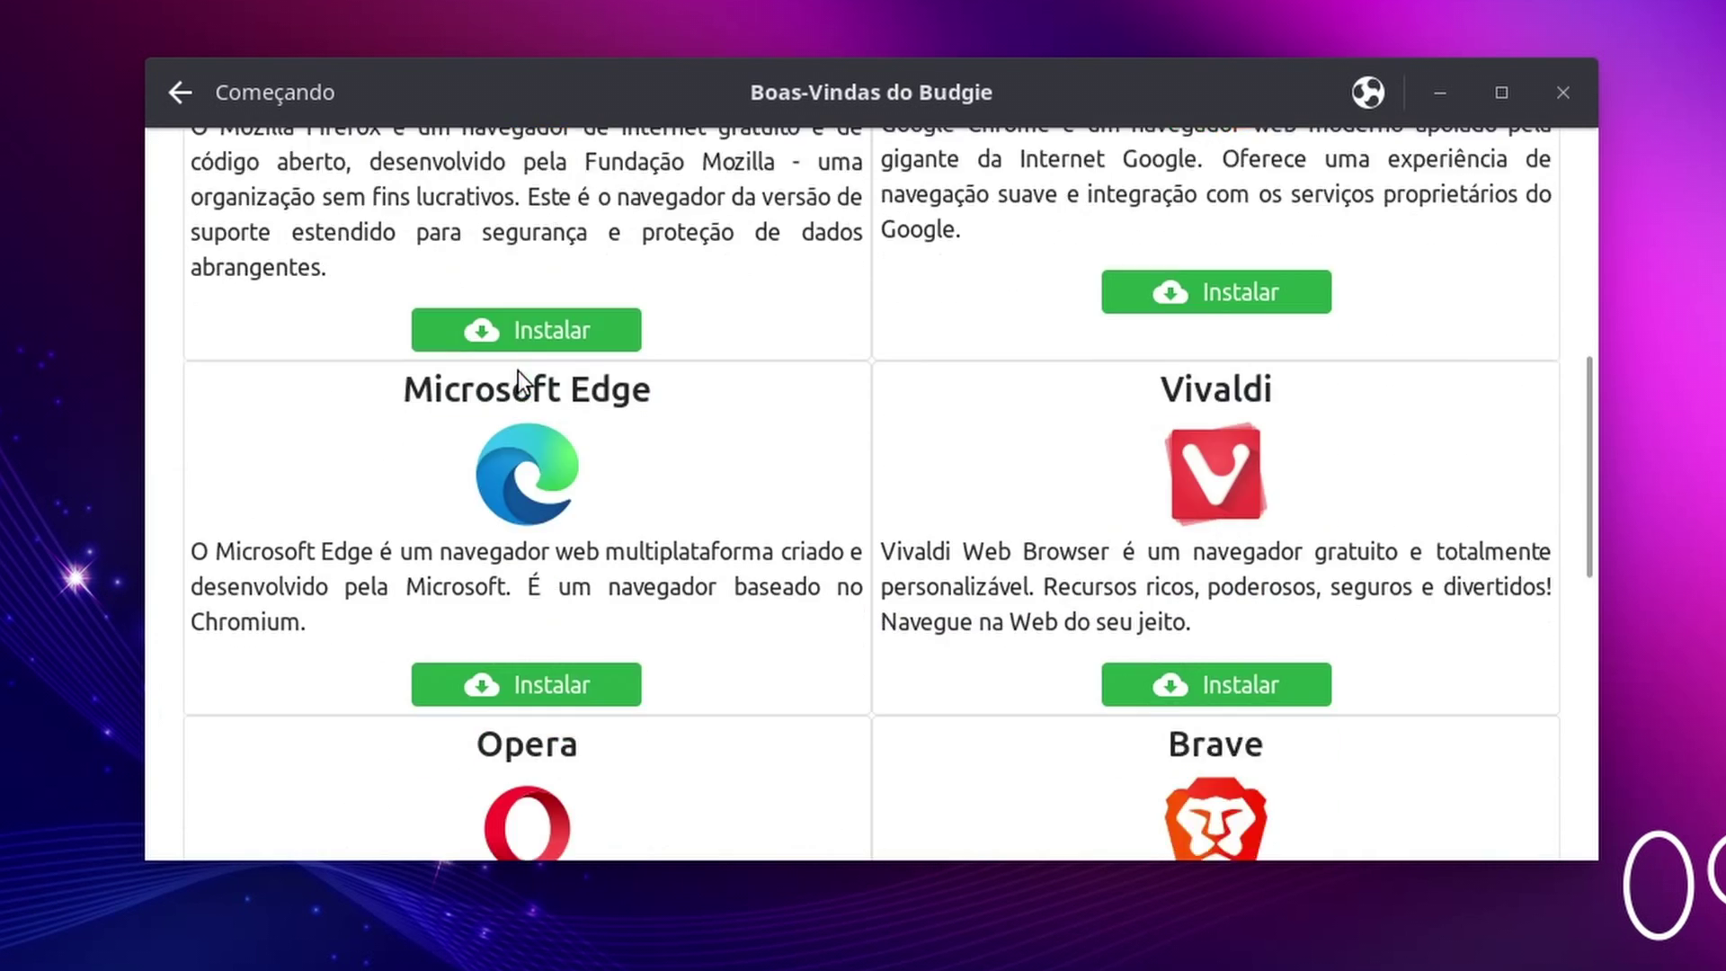
scroll(518, 371, "down", 10)
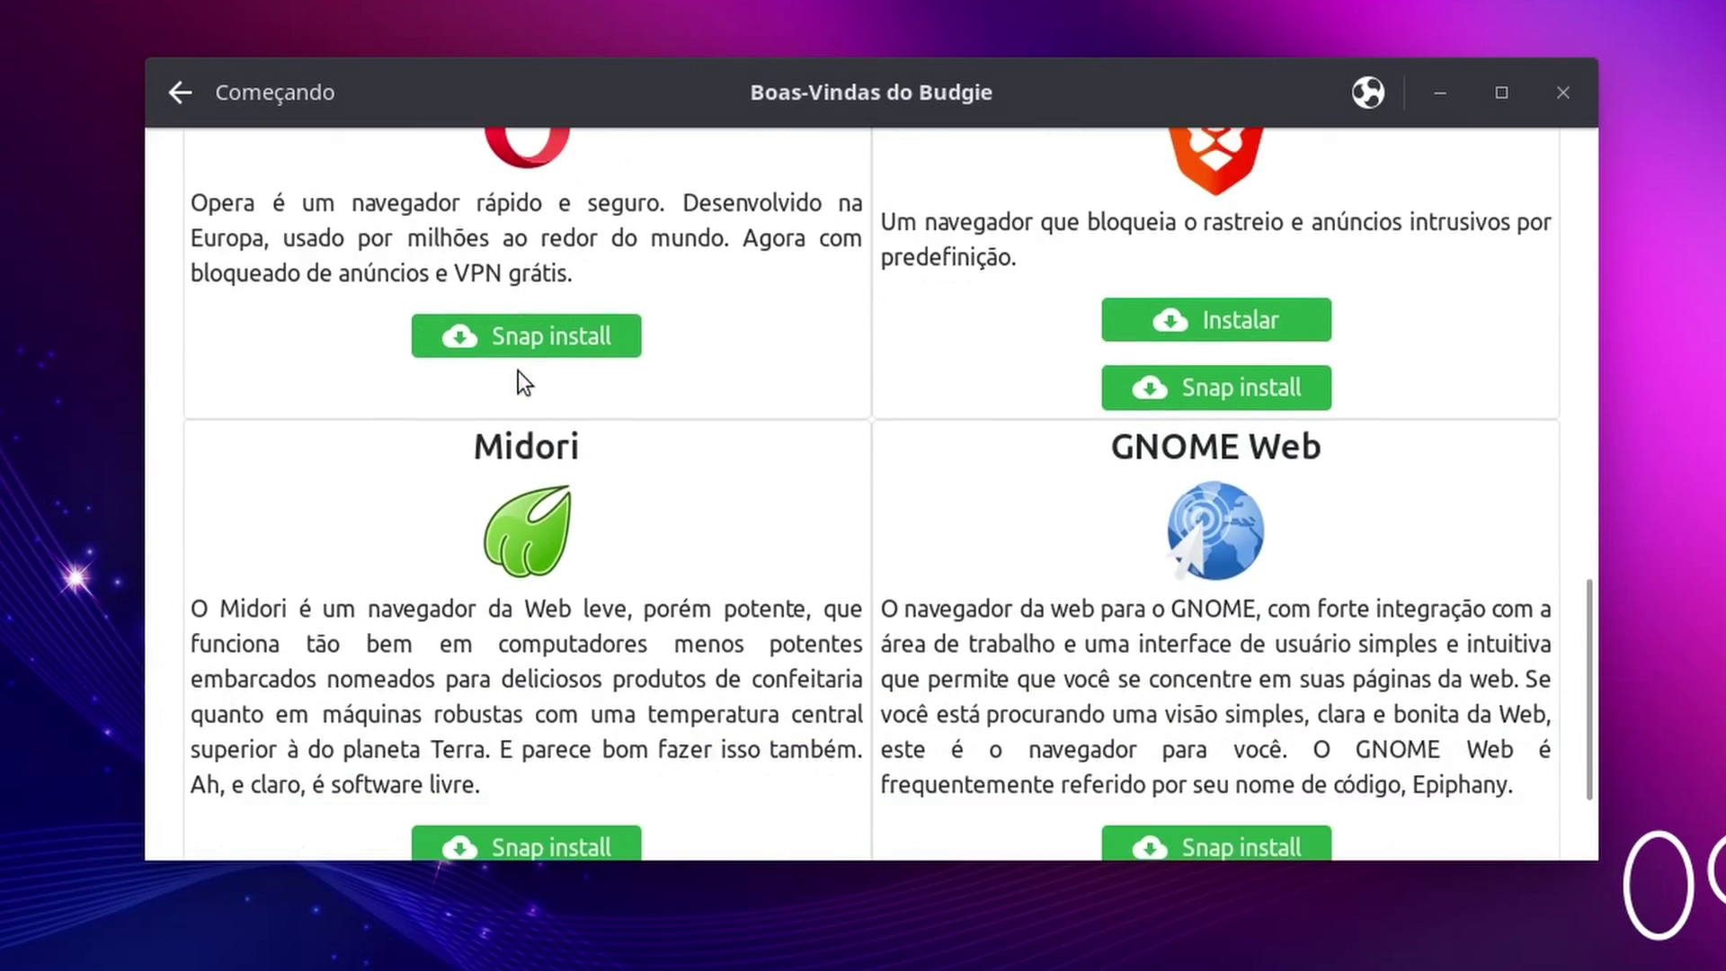
scroll(517, 371, "down", 3)
scroll(518, 370, "up", 20)
scroll(518, 370, "up", 4)
Open the Customização page of the Começando section and launch Configurações do Budgie Desktop from it
left_click(176, 97)
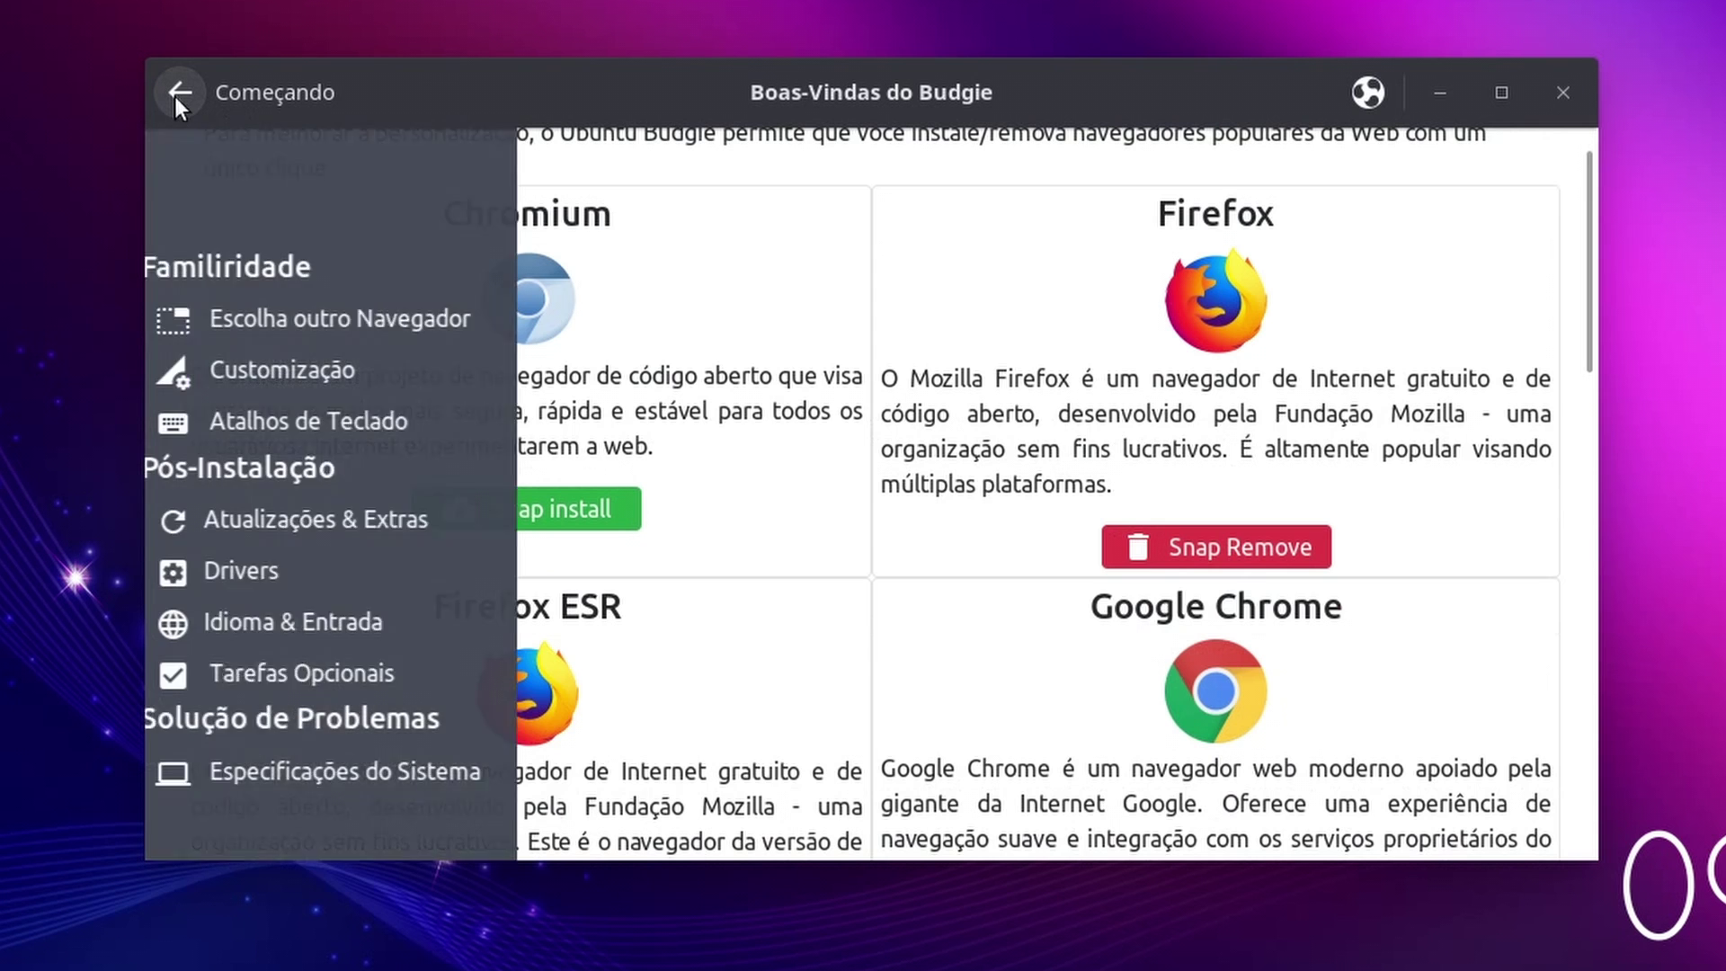
left_click(359, 388)
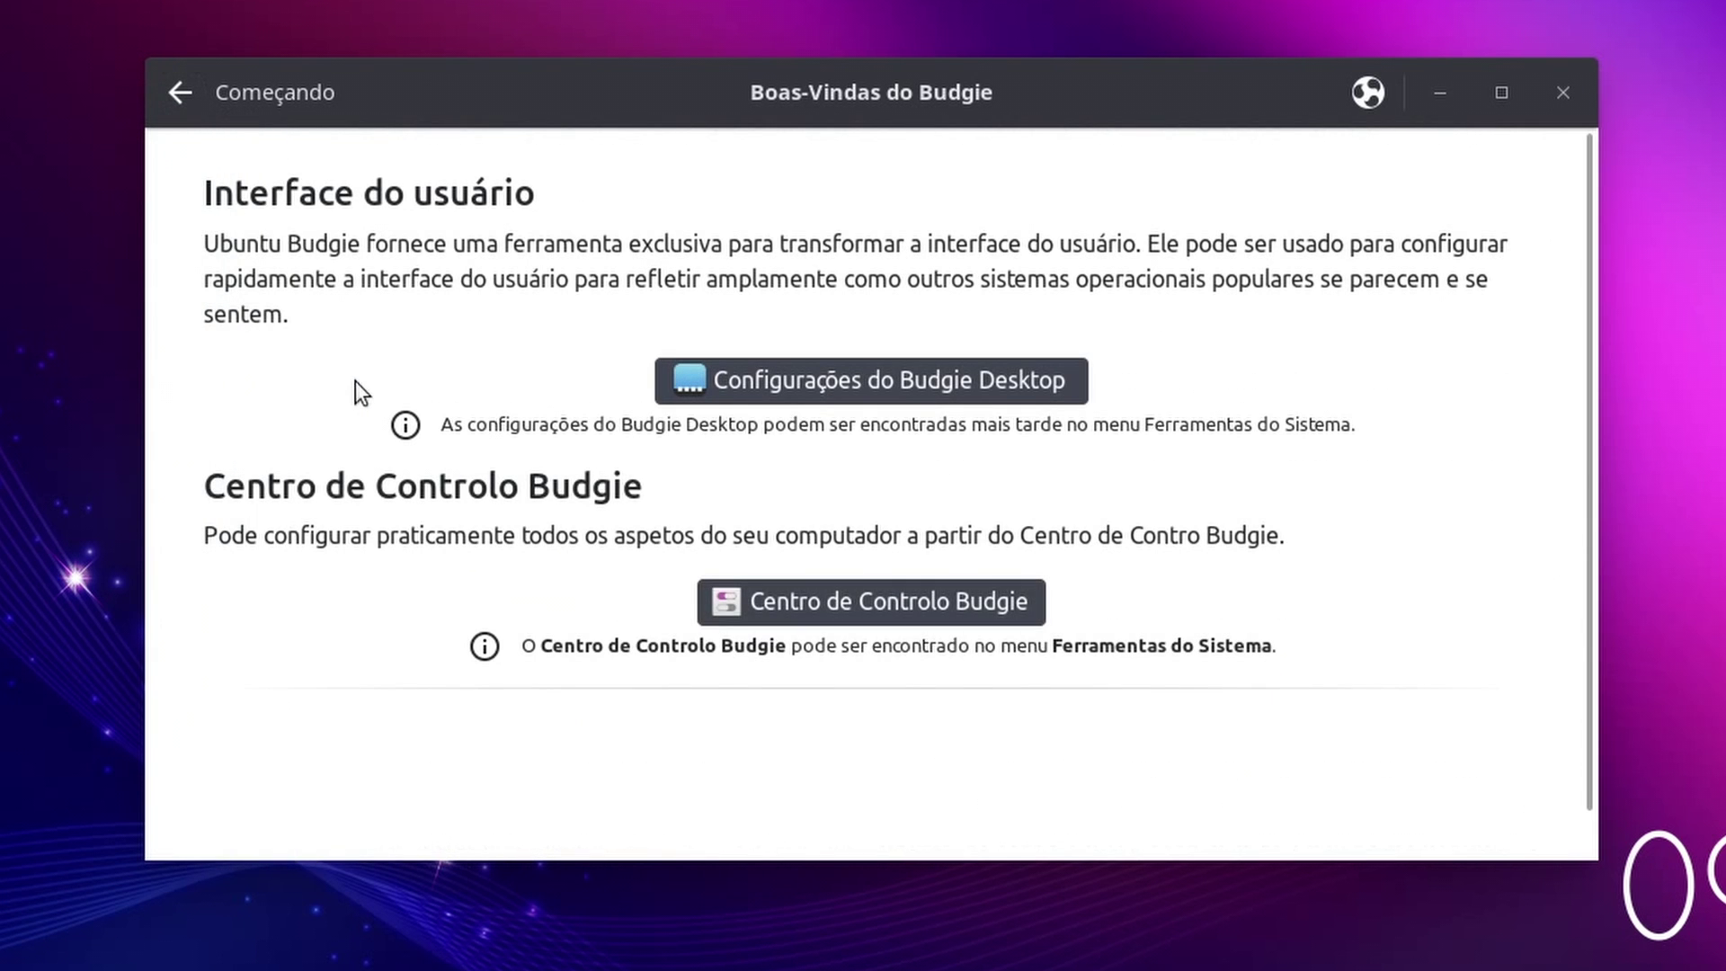
scroll(875, 594, "down", 1)
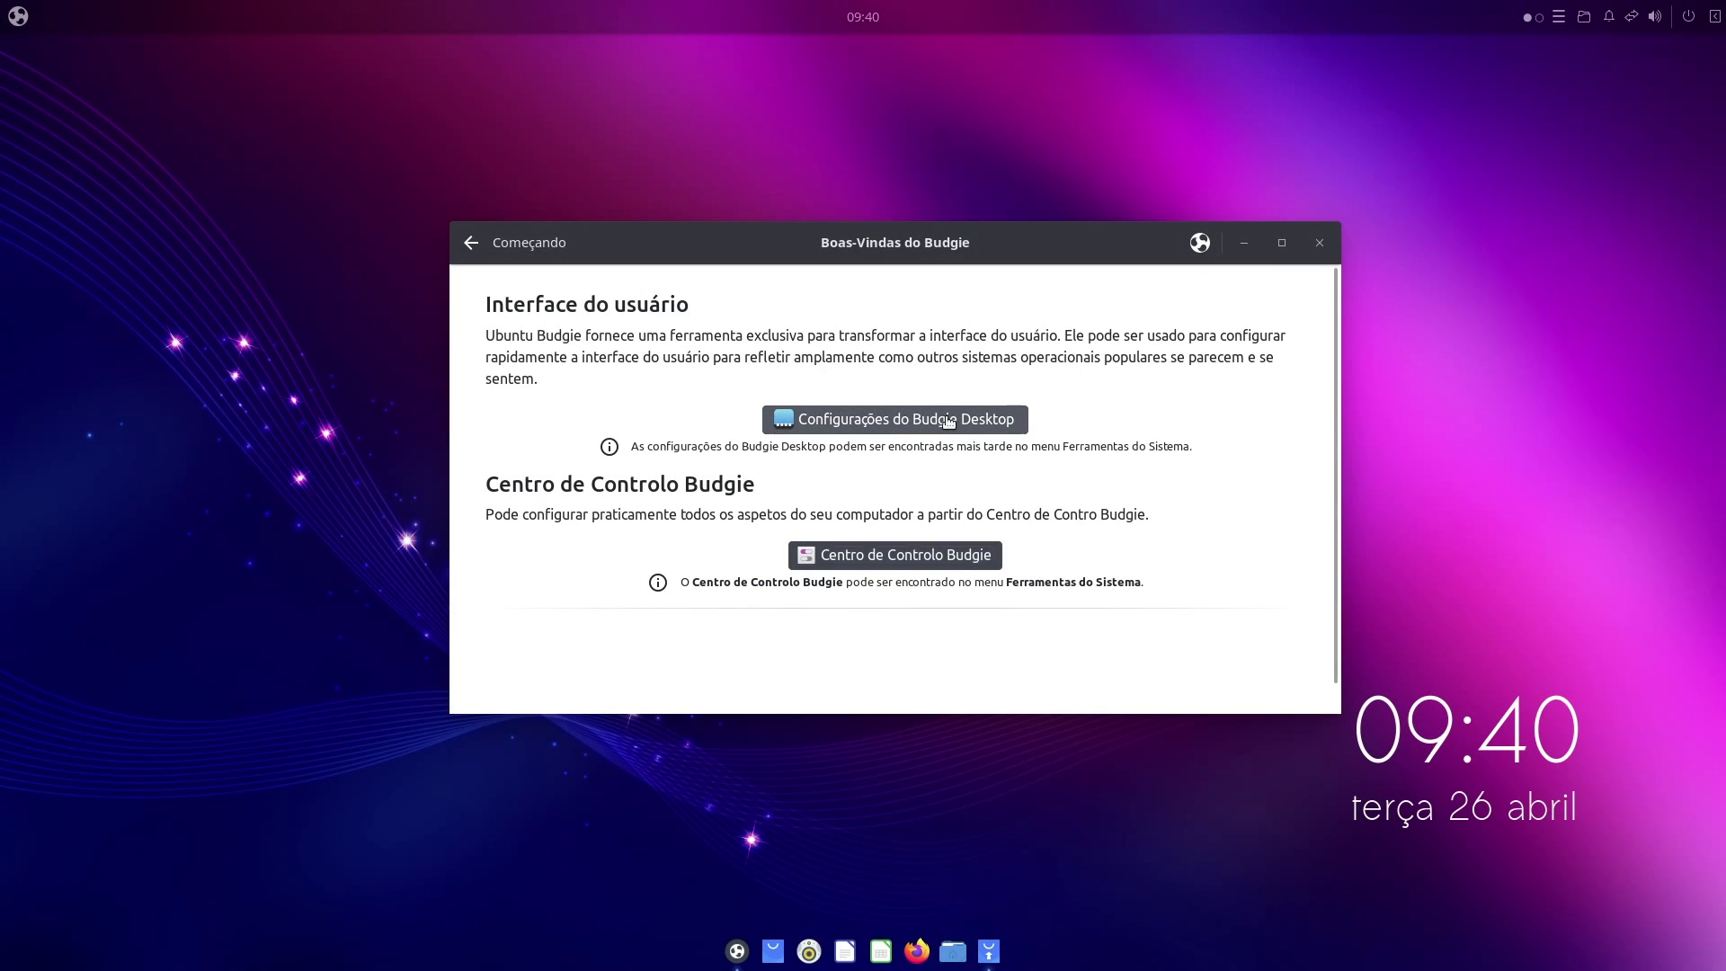
left_click(948, 422)
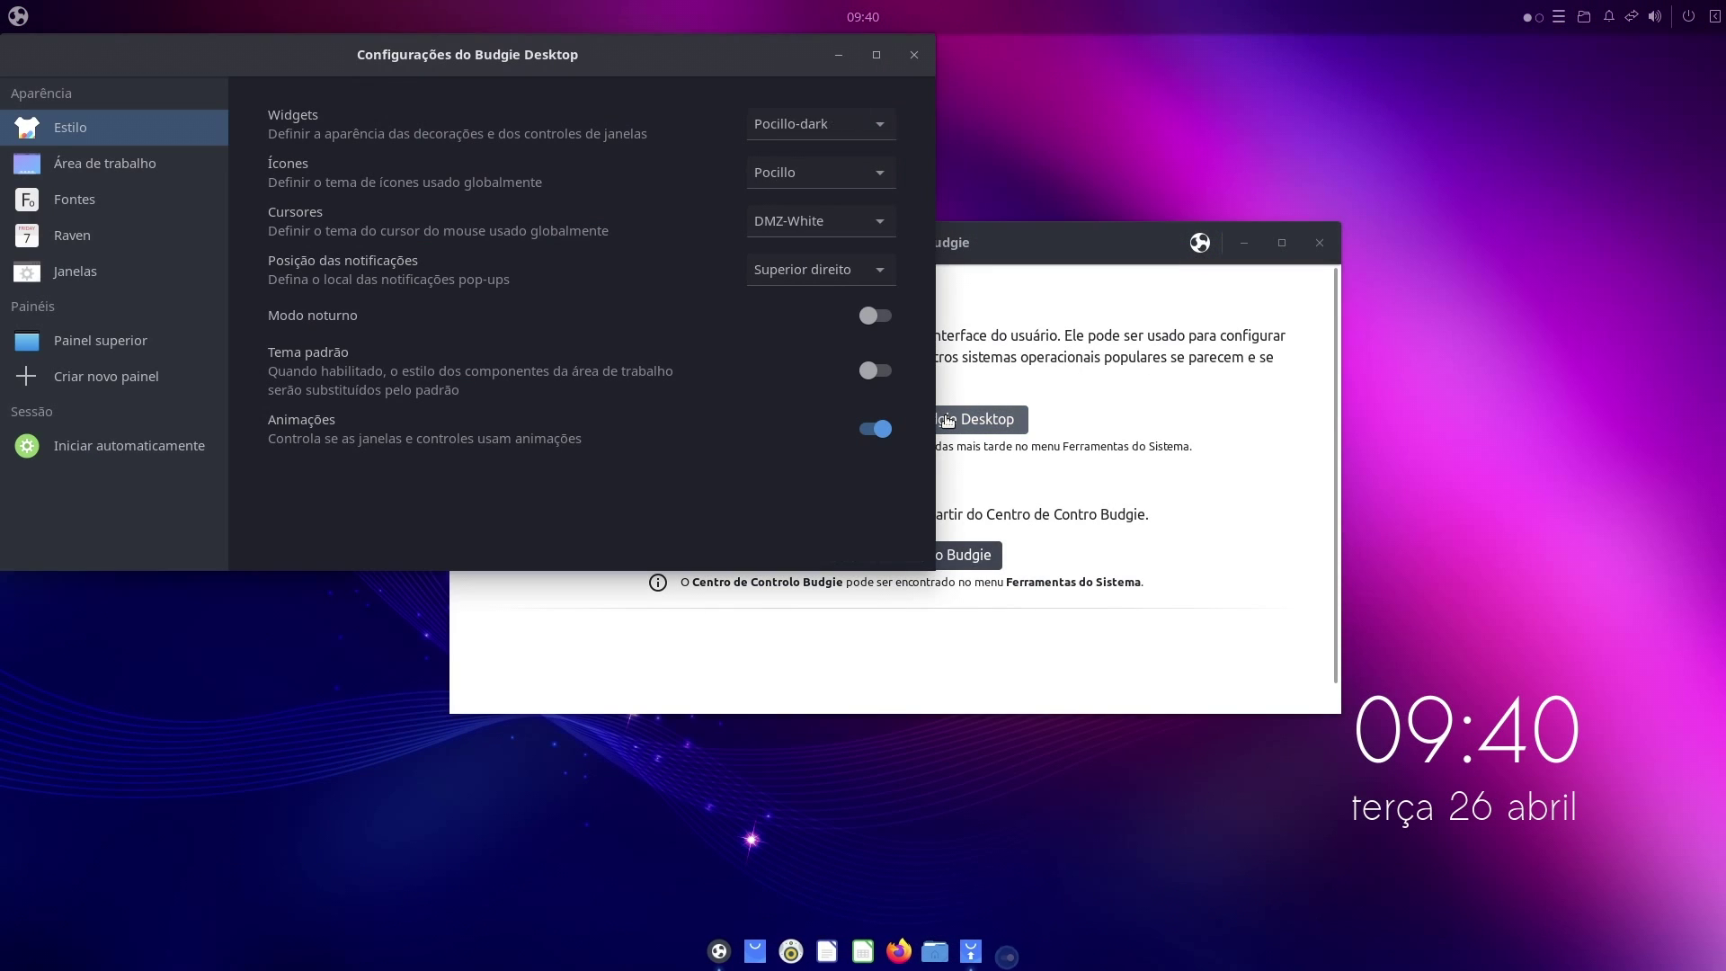
Launch the Budgie Control Center from the welcome application, reposition its window, and show the Sobre system details
left_click(978, 556)
left_click_drag(892, 213, 1245, 103)
scroll(883, 543, "down", 10)
left_click(874, 665)
Reposition the Budgie desktop settings window and review its Área de trabalho, Fontes, Raven and Janelas pages
left_click_drag(668, 49, 746, 163)
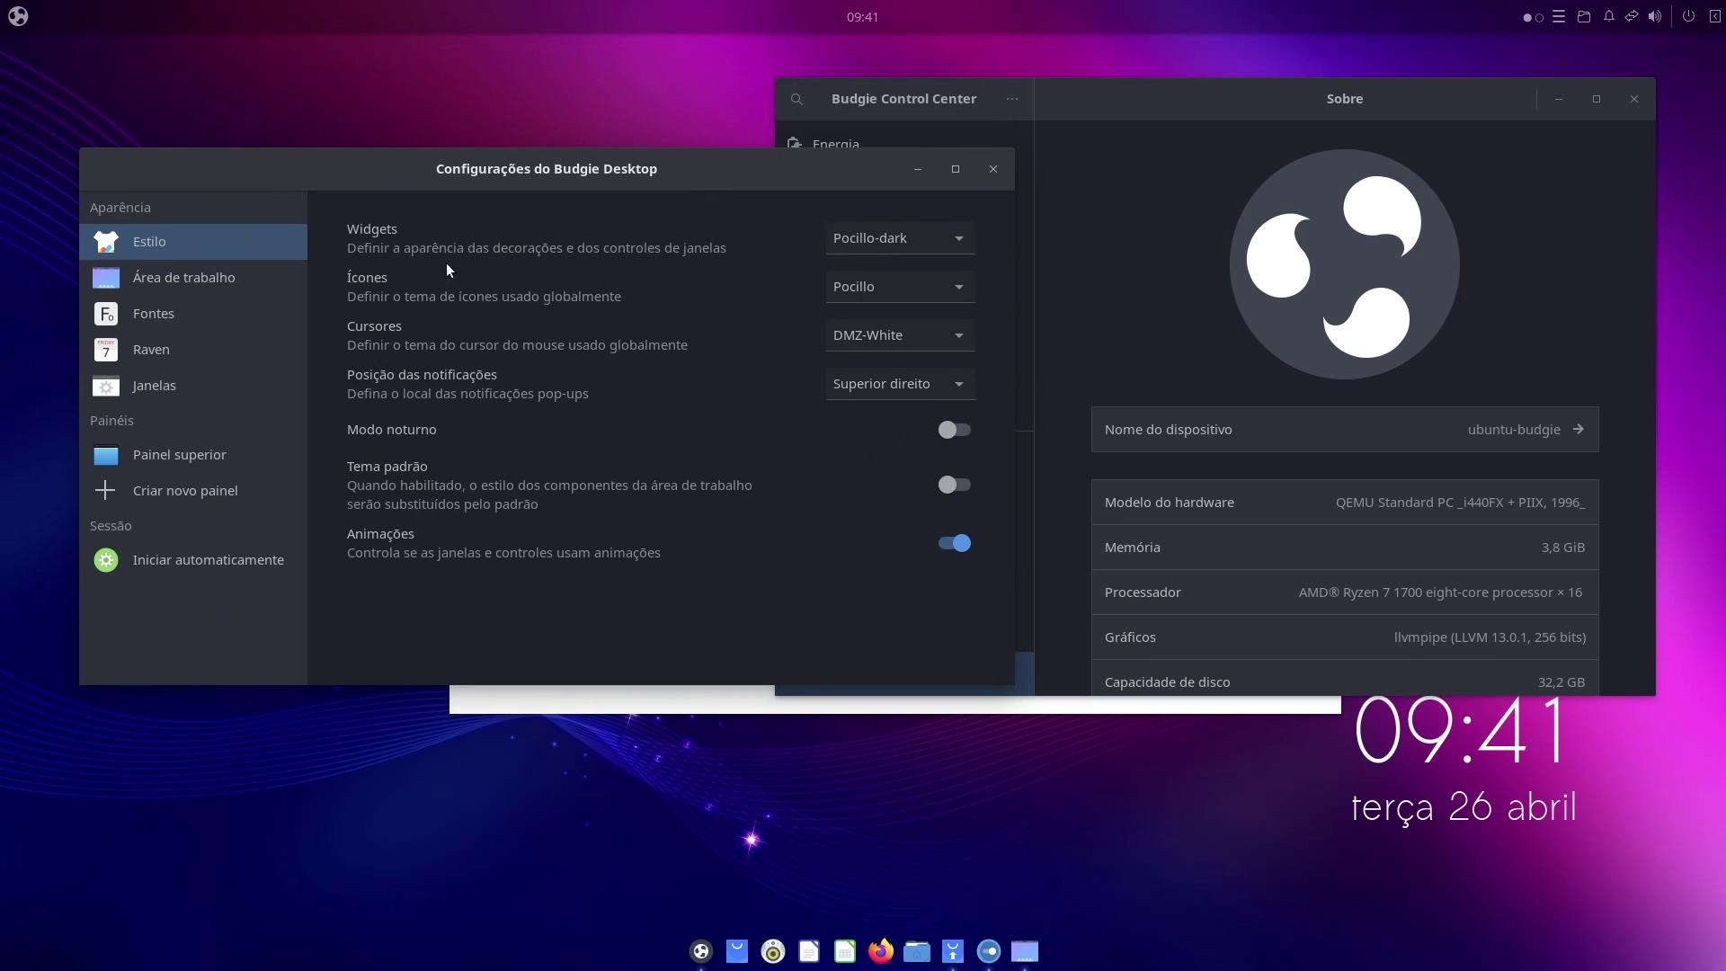
left_click(200, 266)
left_click(201, 316)
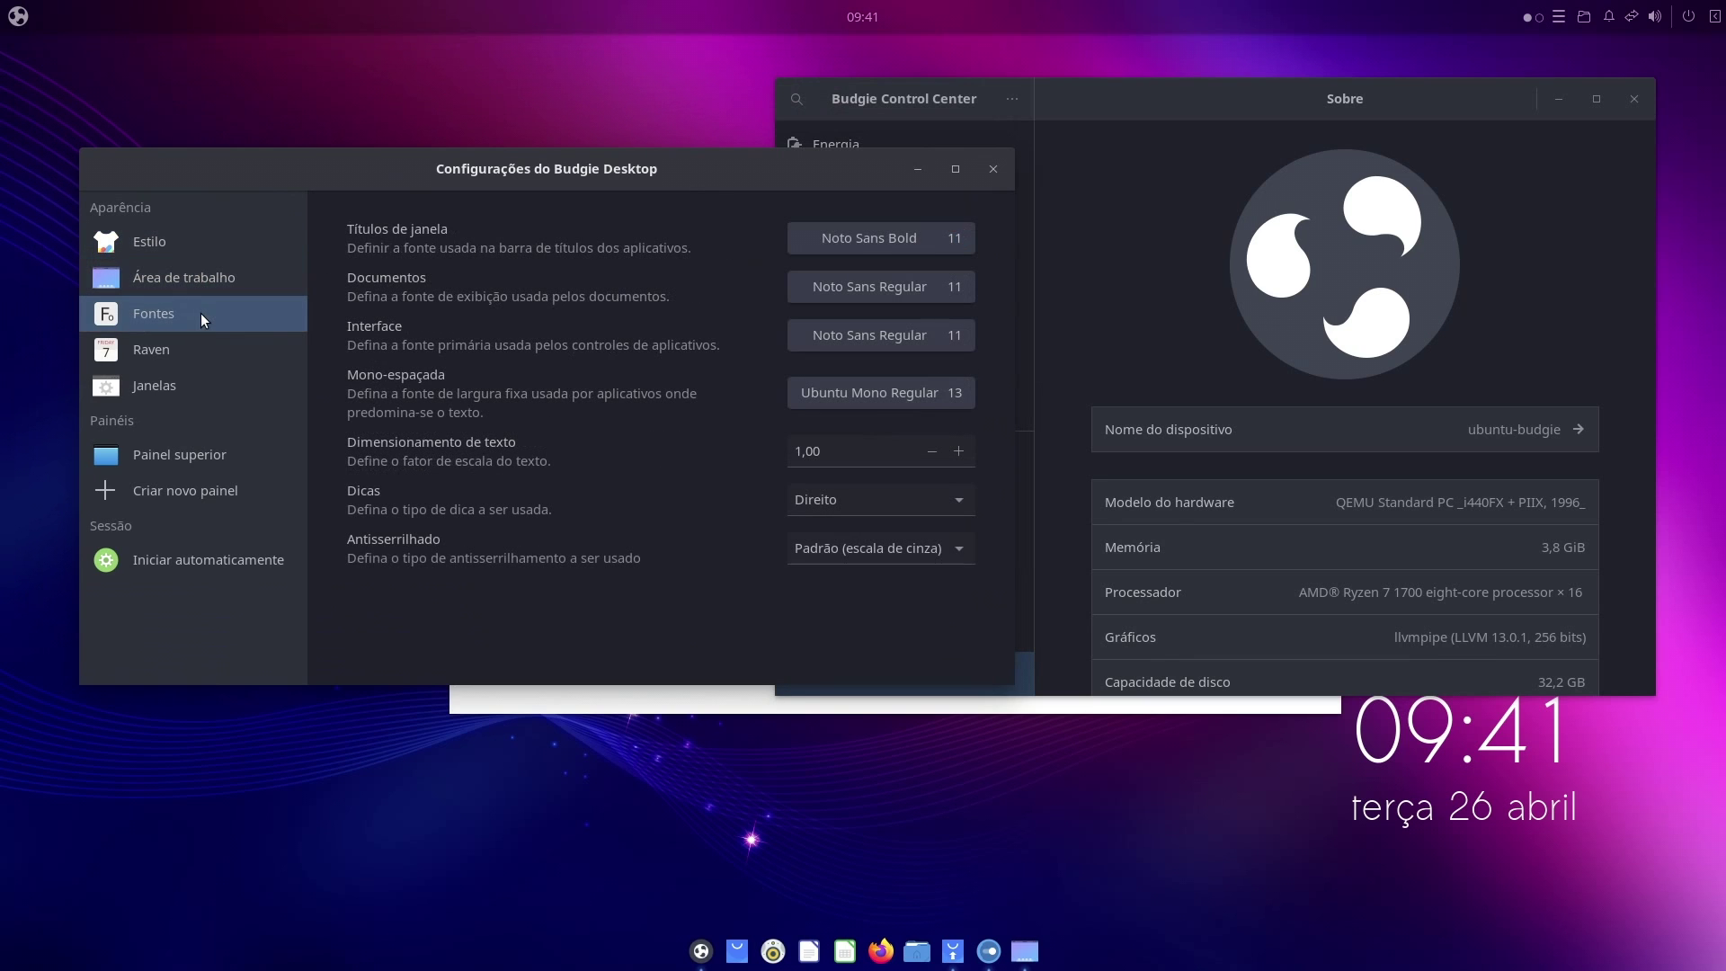
left_click(205, 355)
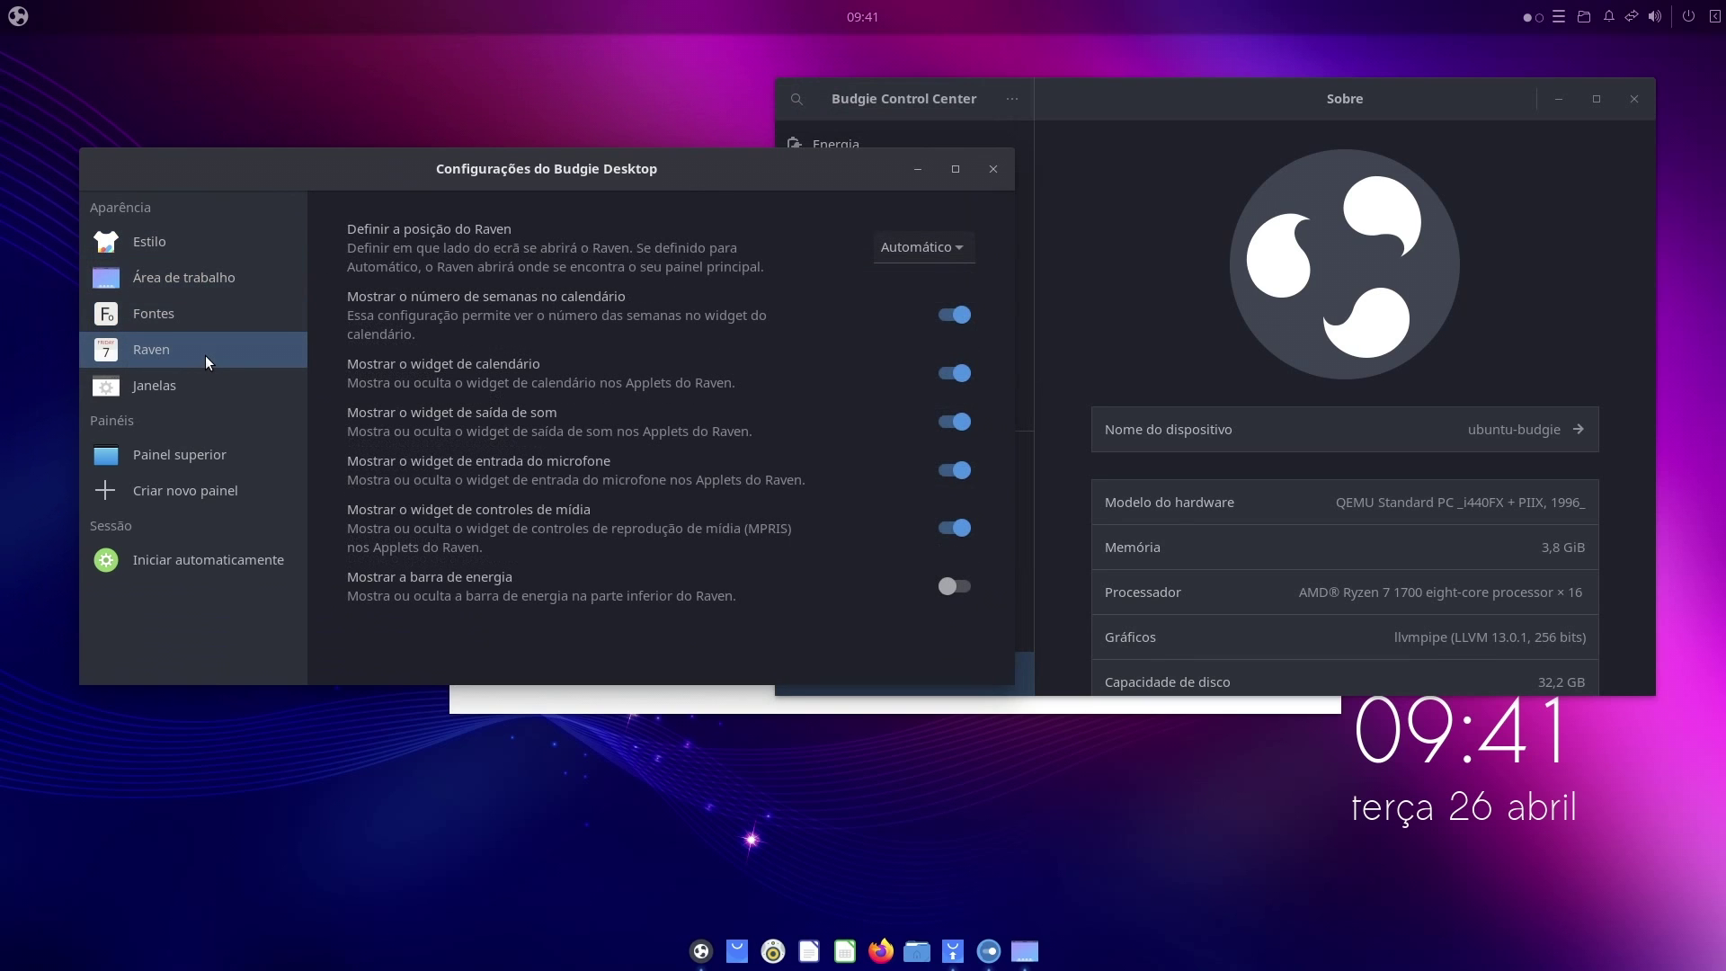
left_click(197, 393)
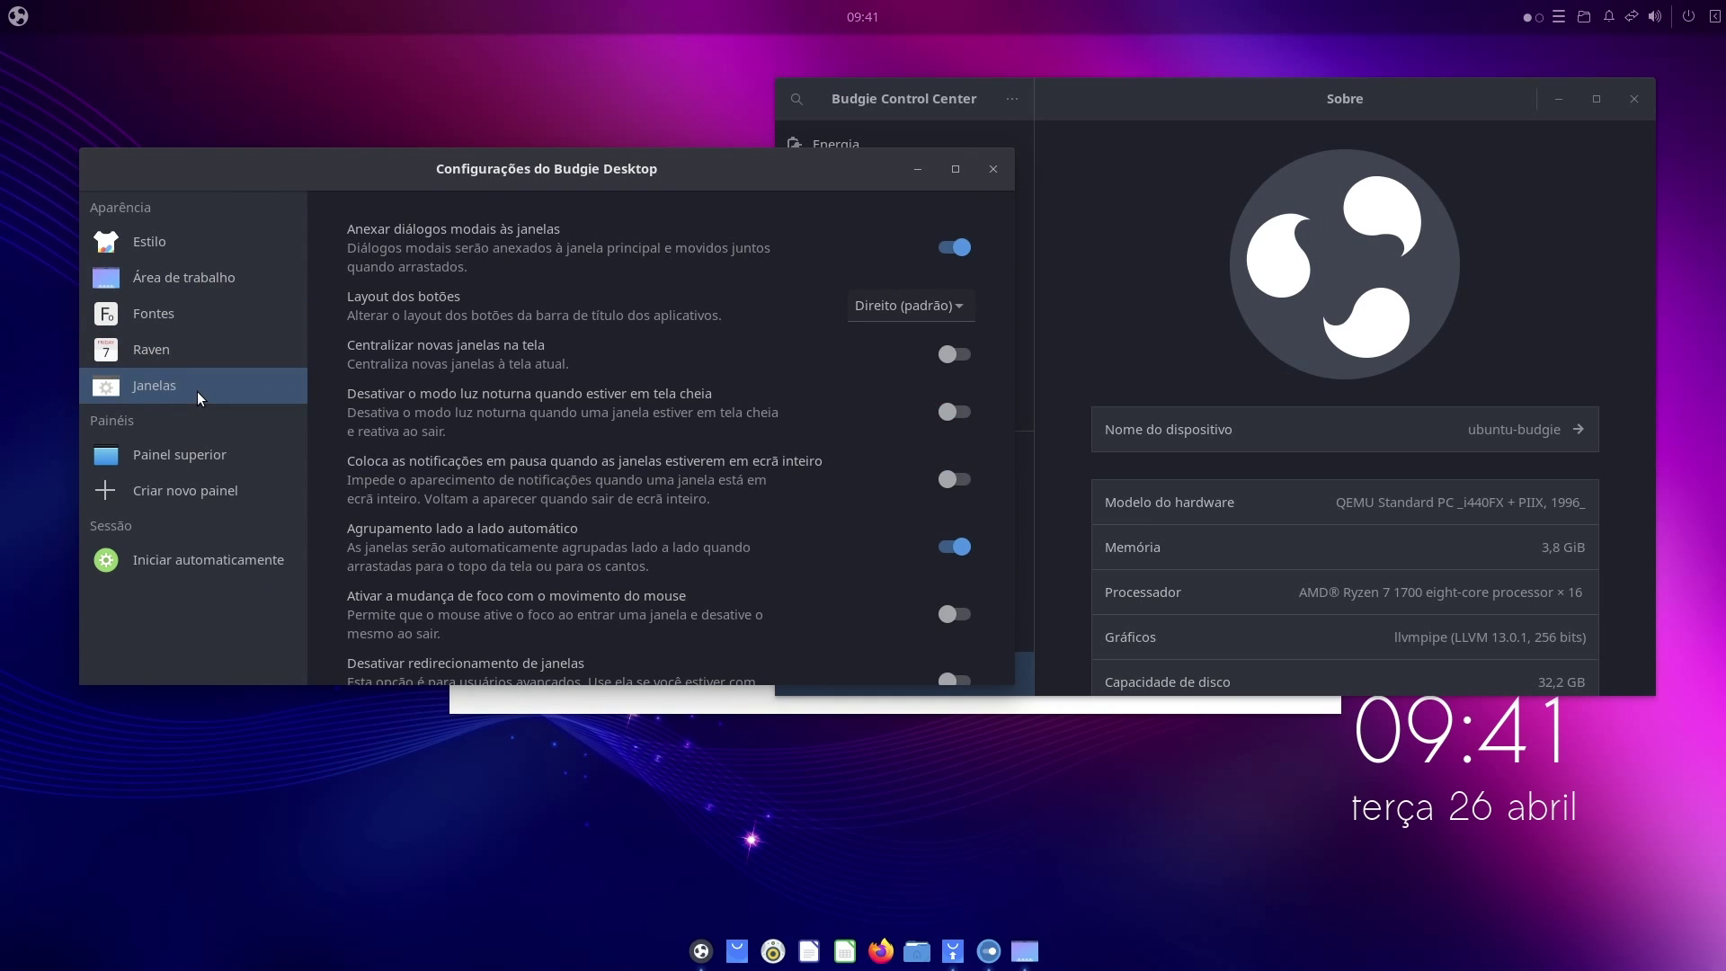
Return to the welcome application and view the Atalhos de Teclado page of its Começando section
left_click(704, 946)
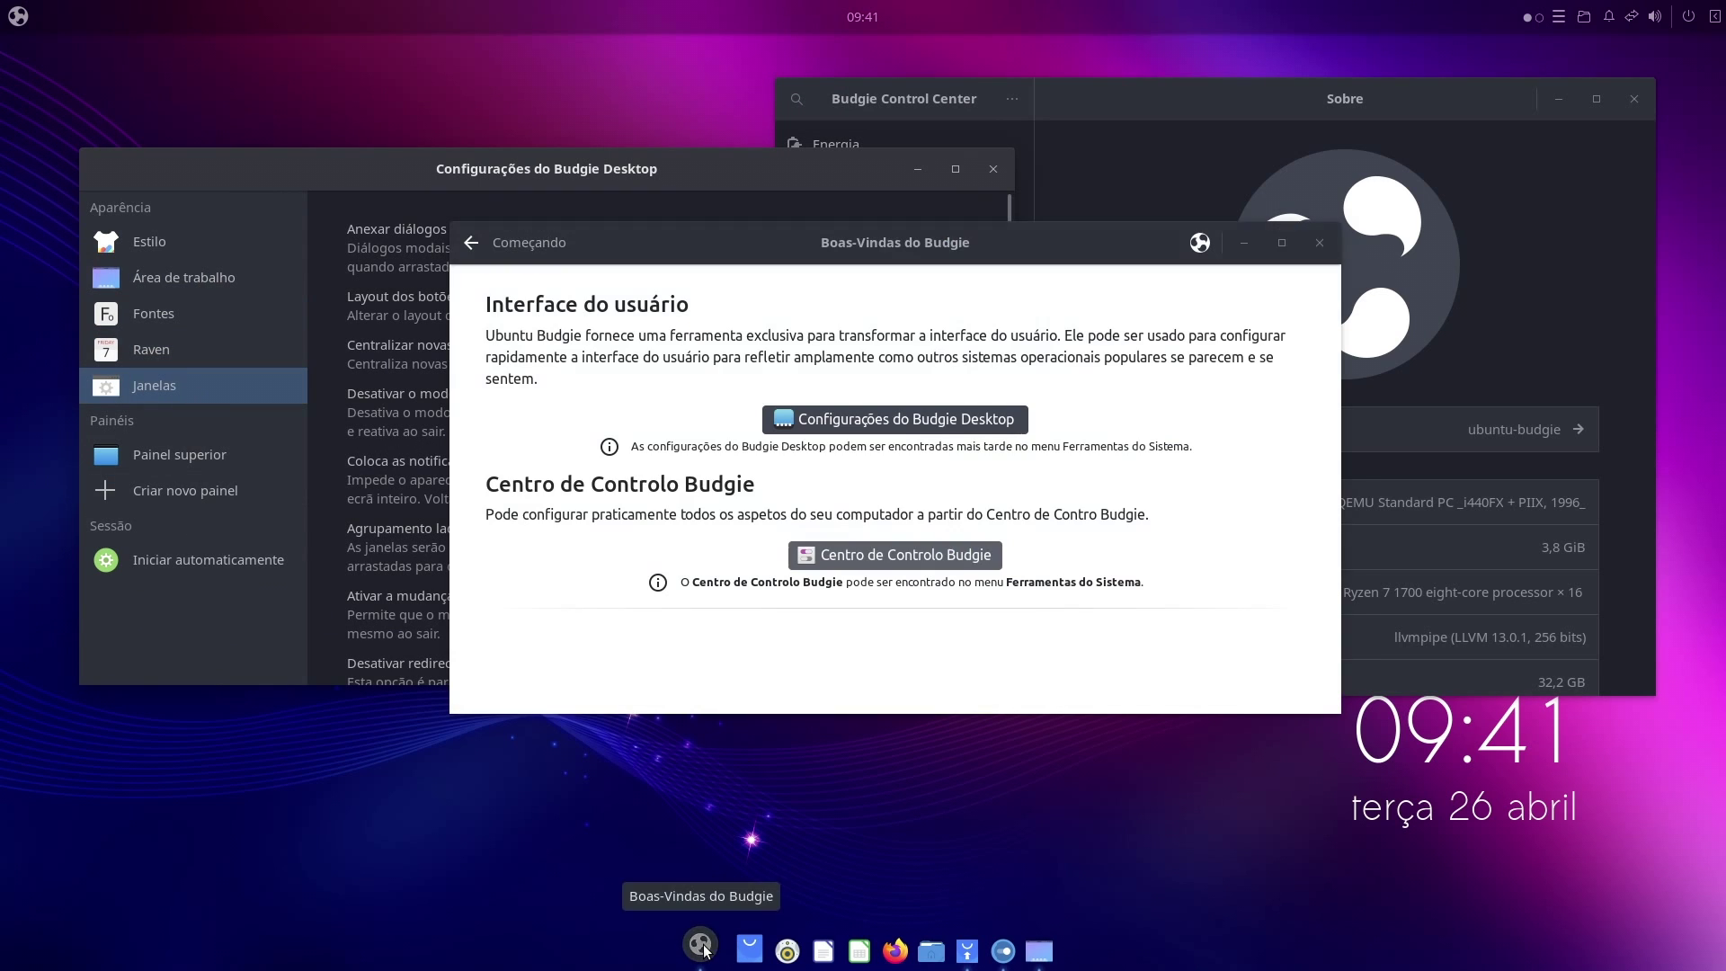
left_click(471, 243)
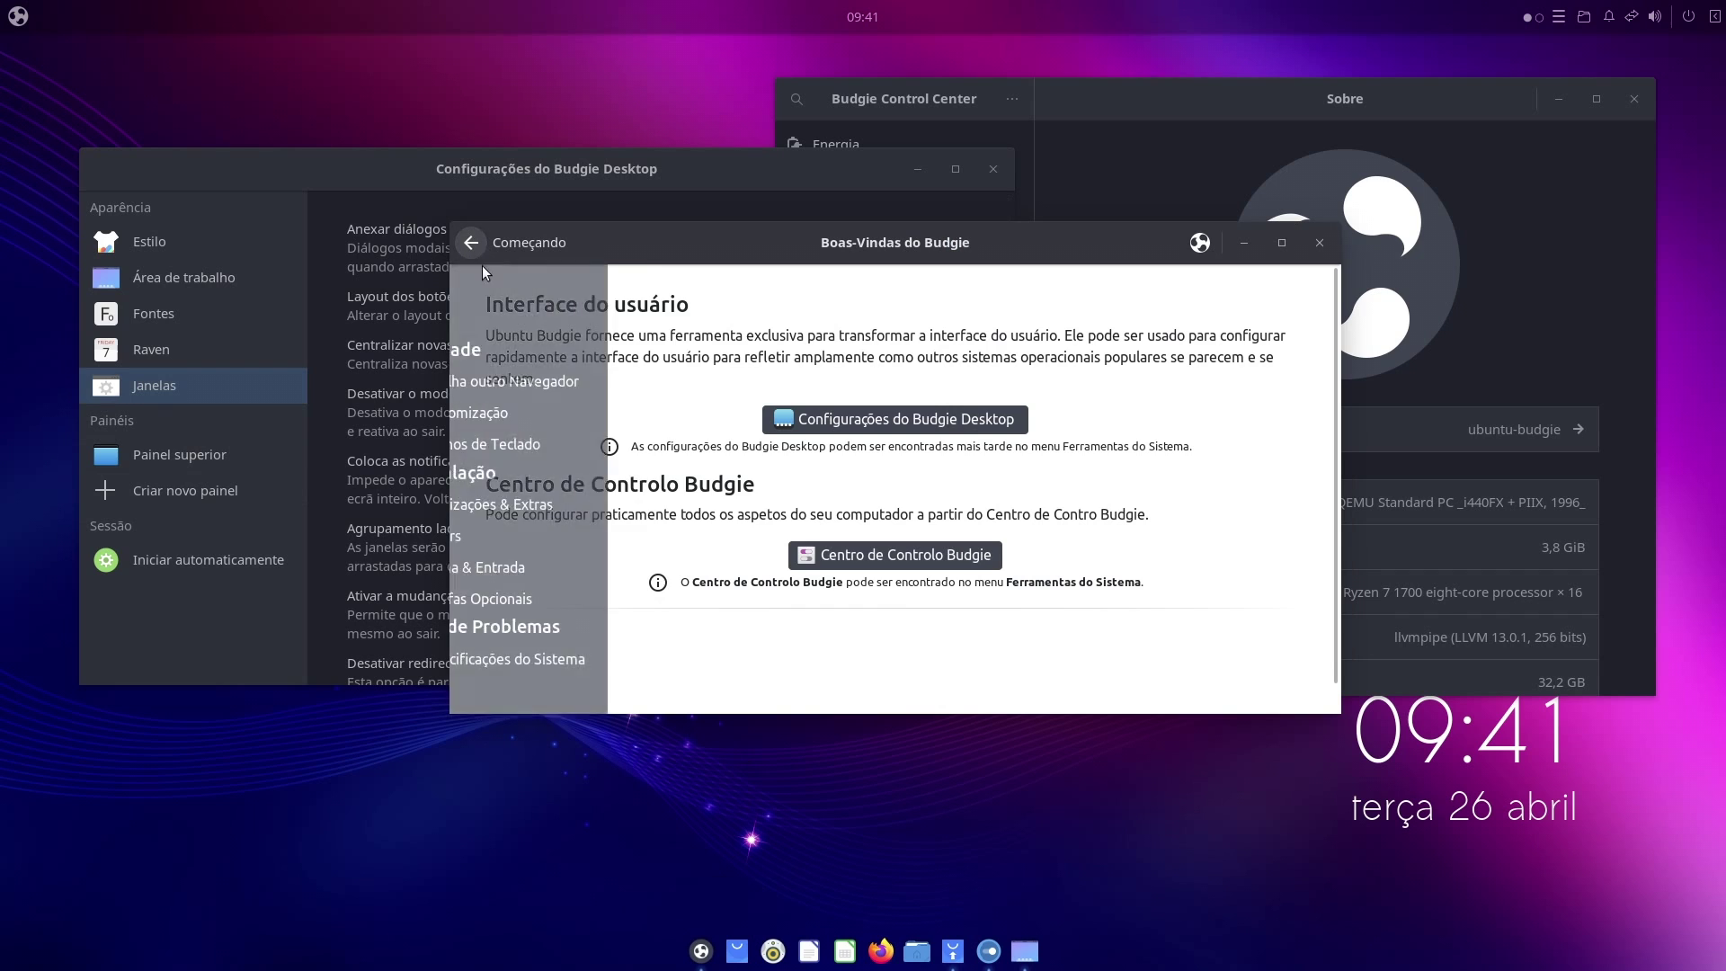
left_click(575, 445)
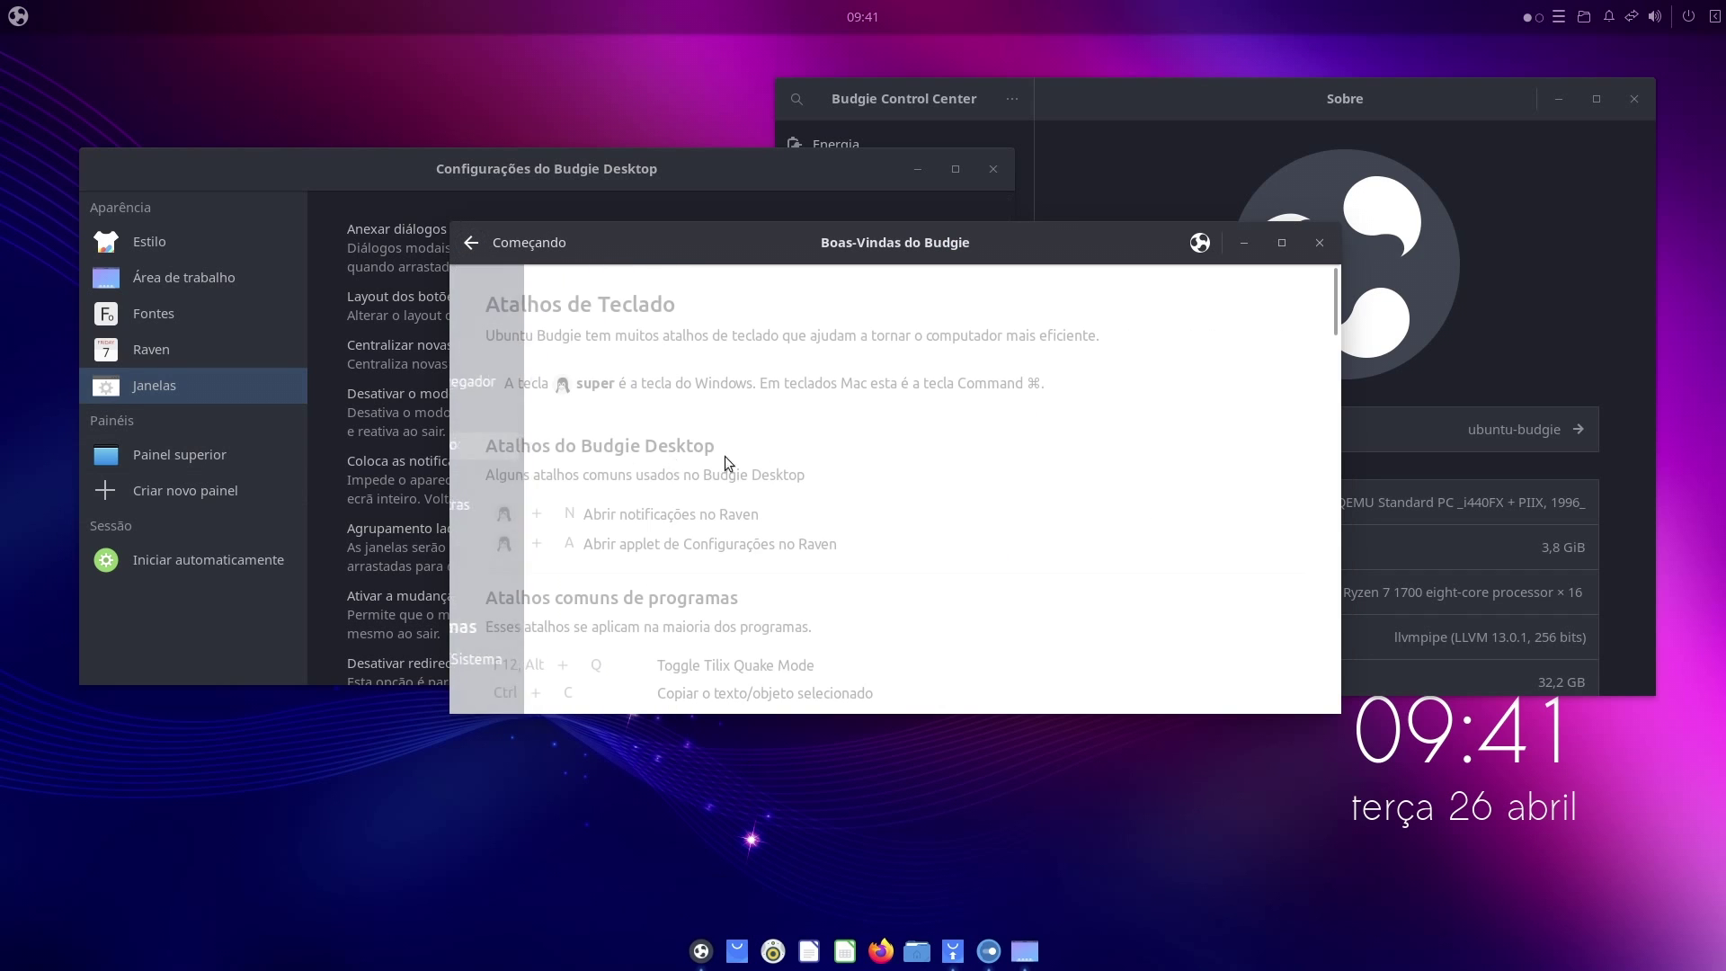
Open the Atualizações & Extras page and read through its software update and restricted media format options
left_click(471, 241)
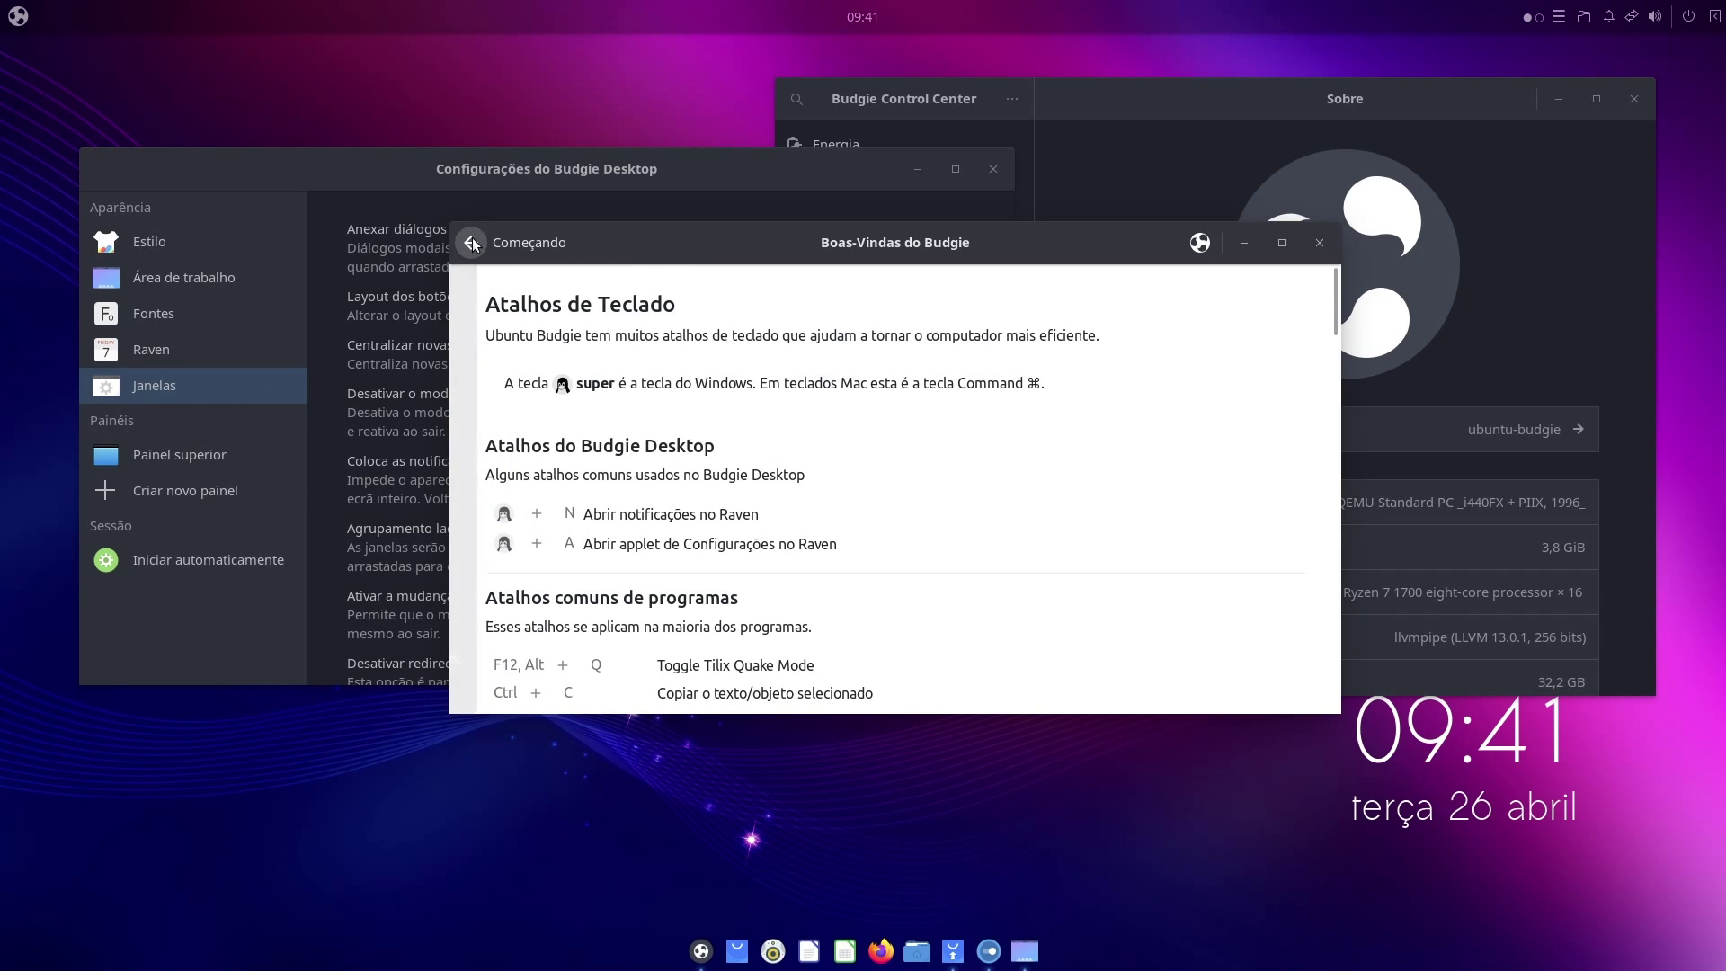
left_click(602, 506)
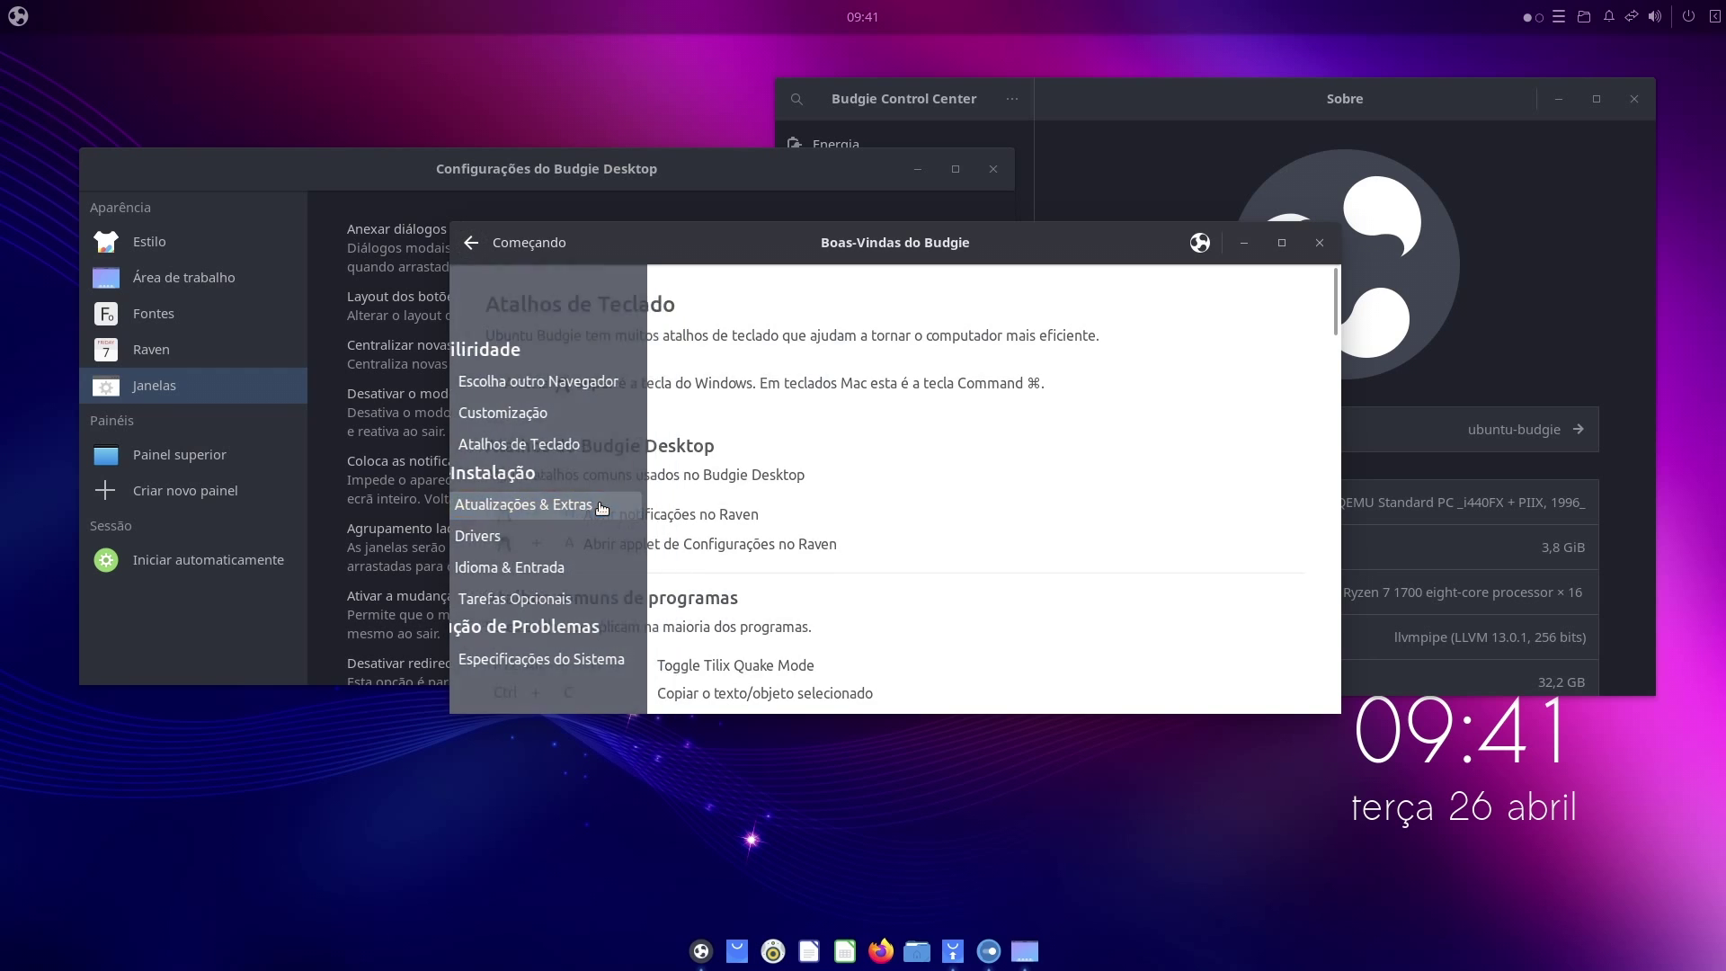
scroll(851, 499, "down", 3)
scroll(851, 496, "down", 2)
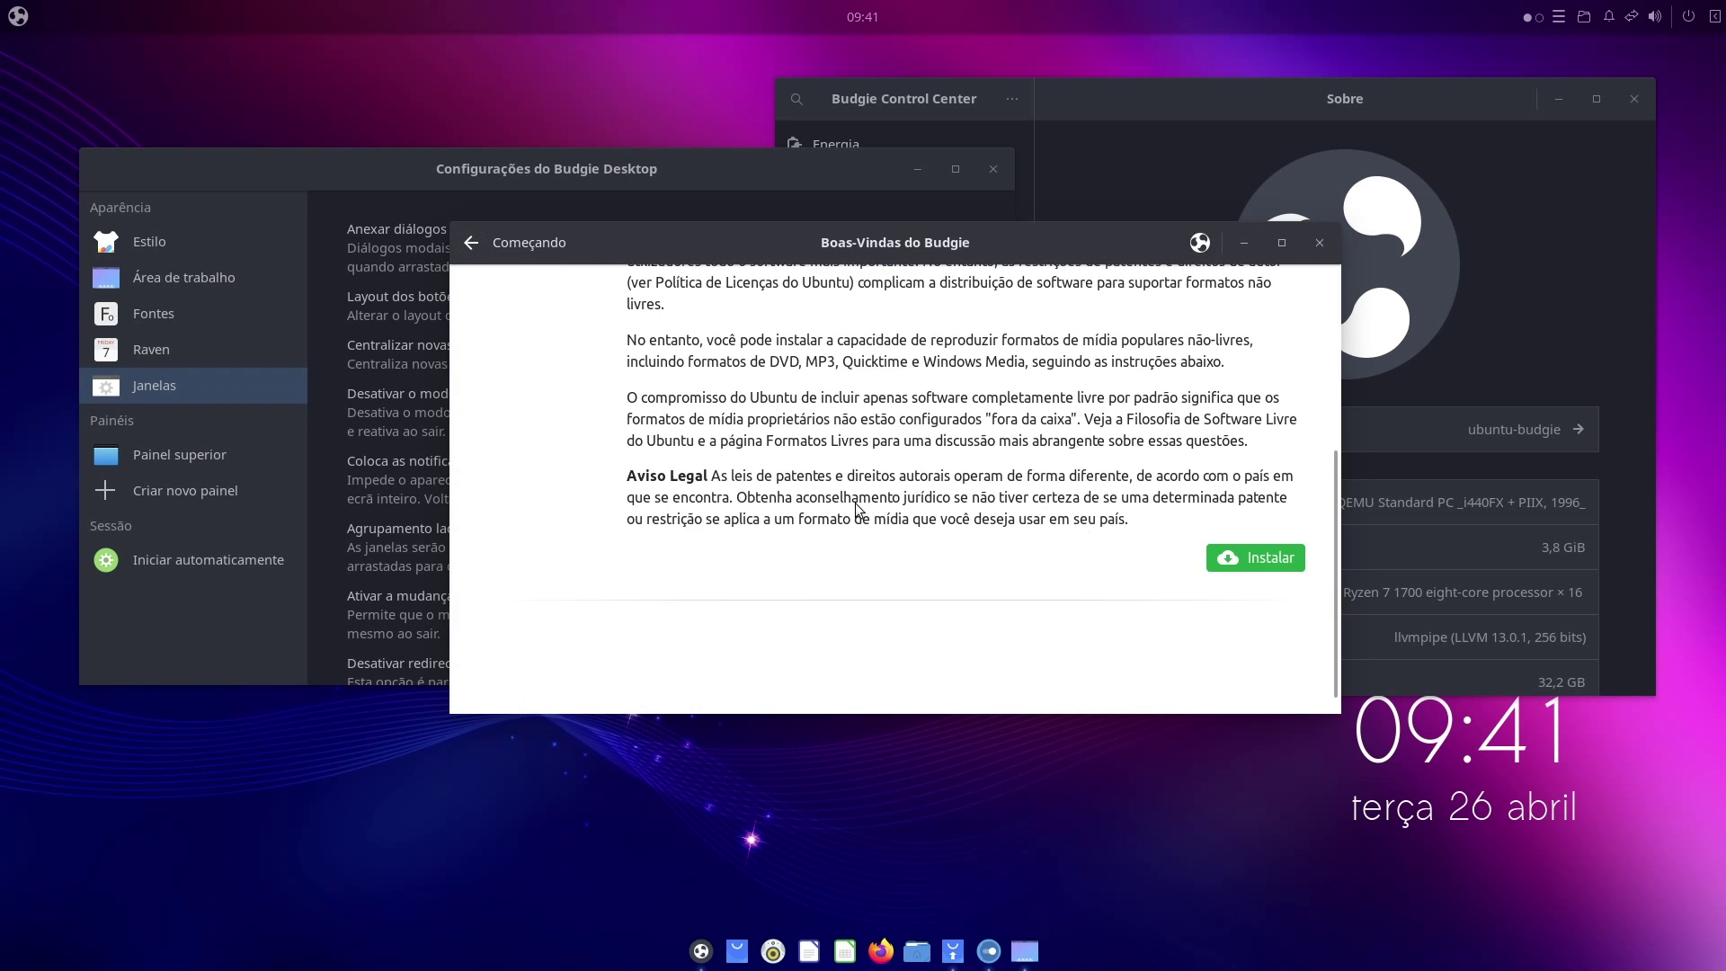
scroll(855, 505, "up", 5)
Open the Tarefas Opcionais page and look through its optional tasks, including the firewall and user account setup
left_click(474, 254)
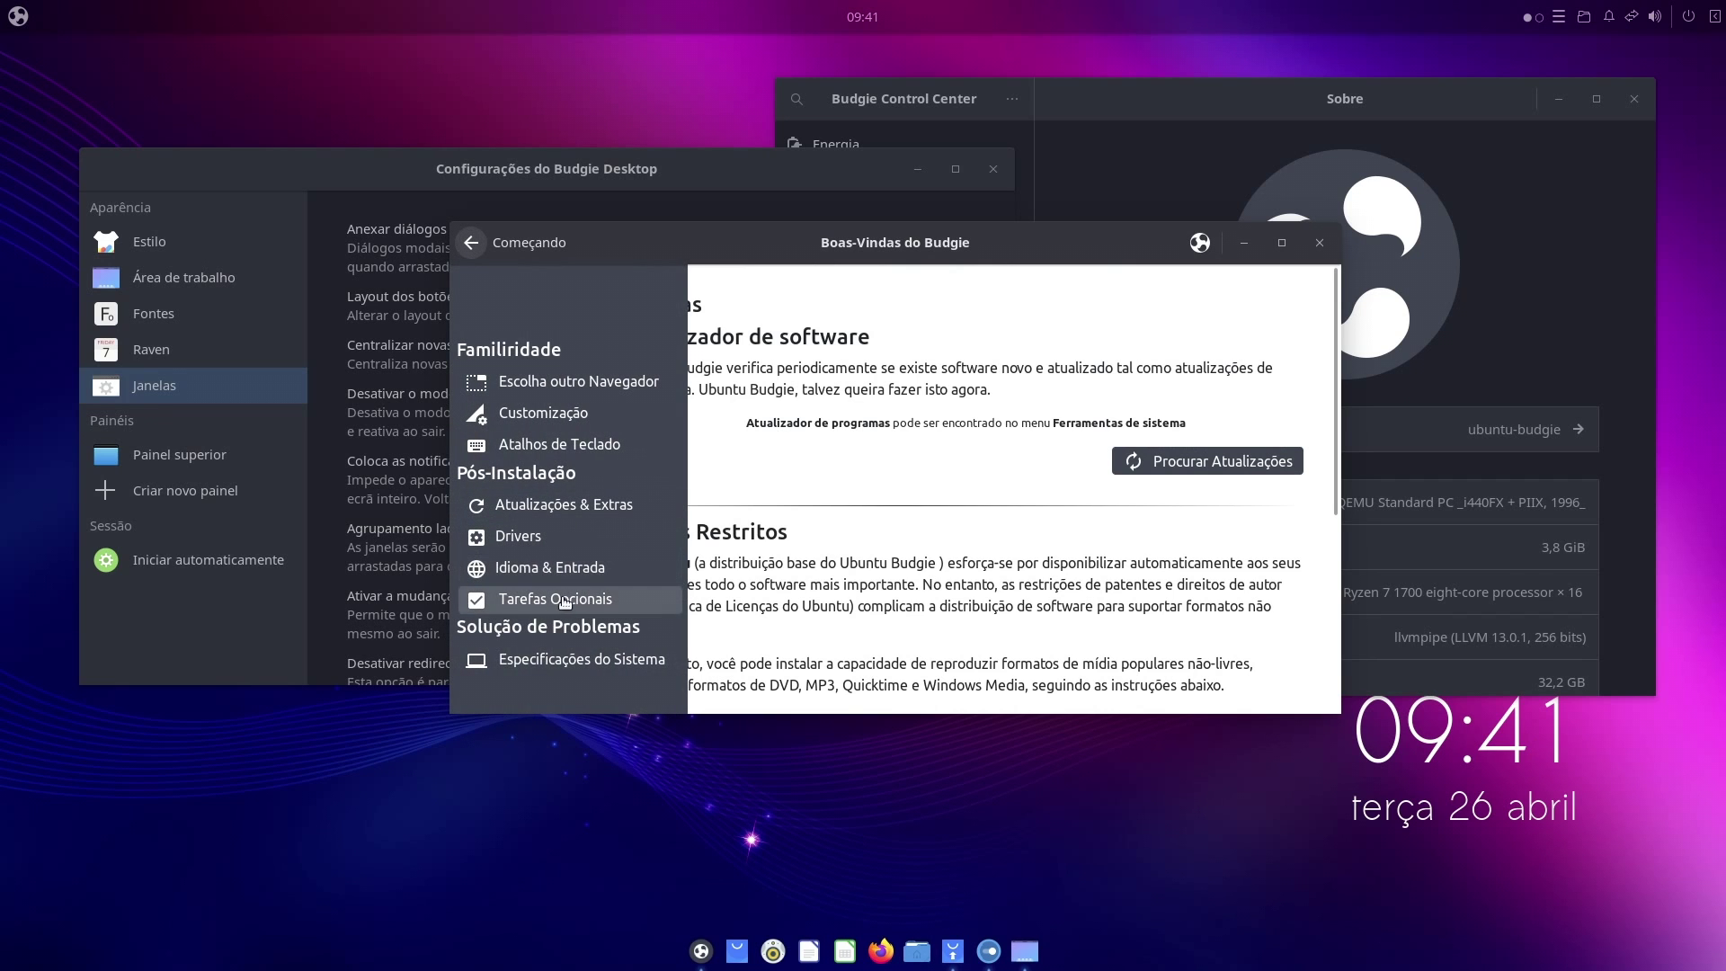
left_click(557, 599)
scroll(685, 587, "down", 1)
scroll(688, 586, "down", 7)
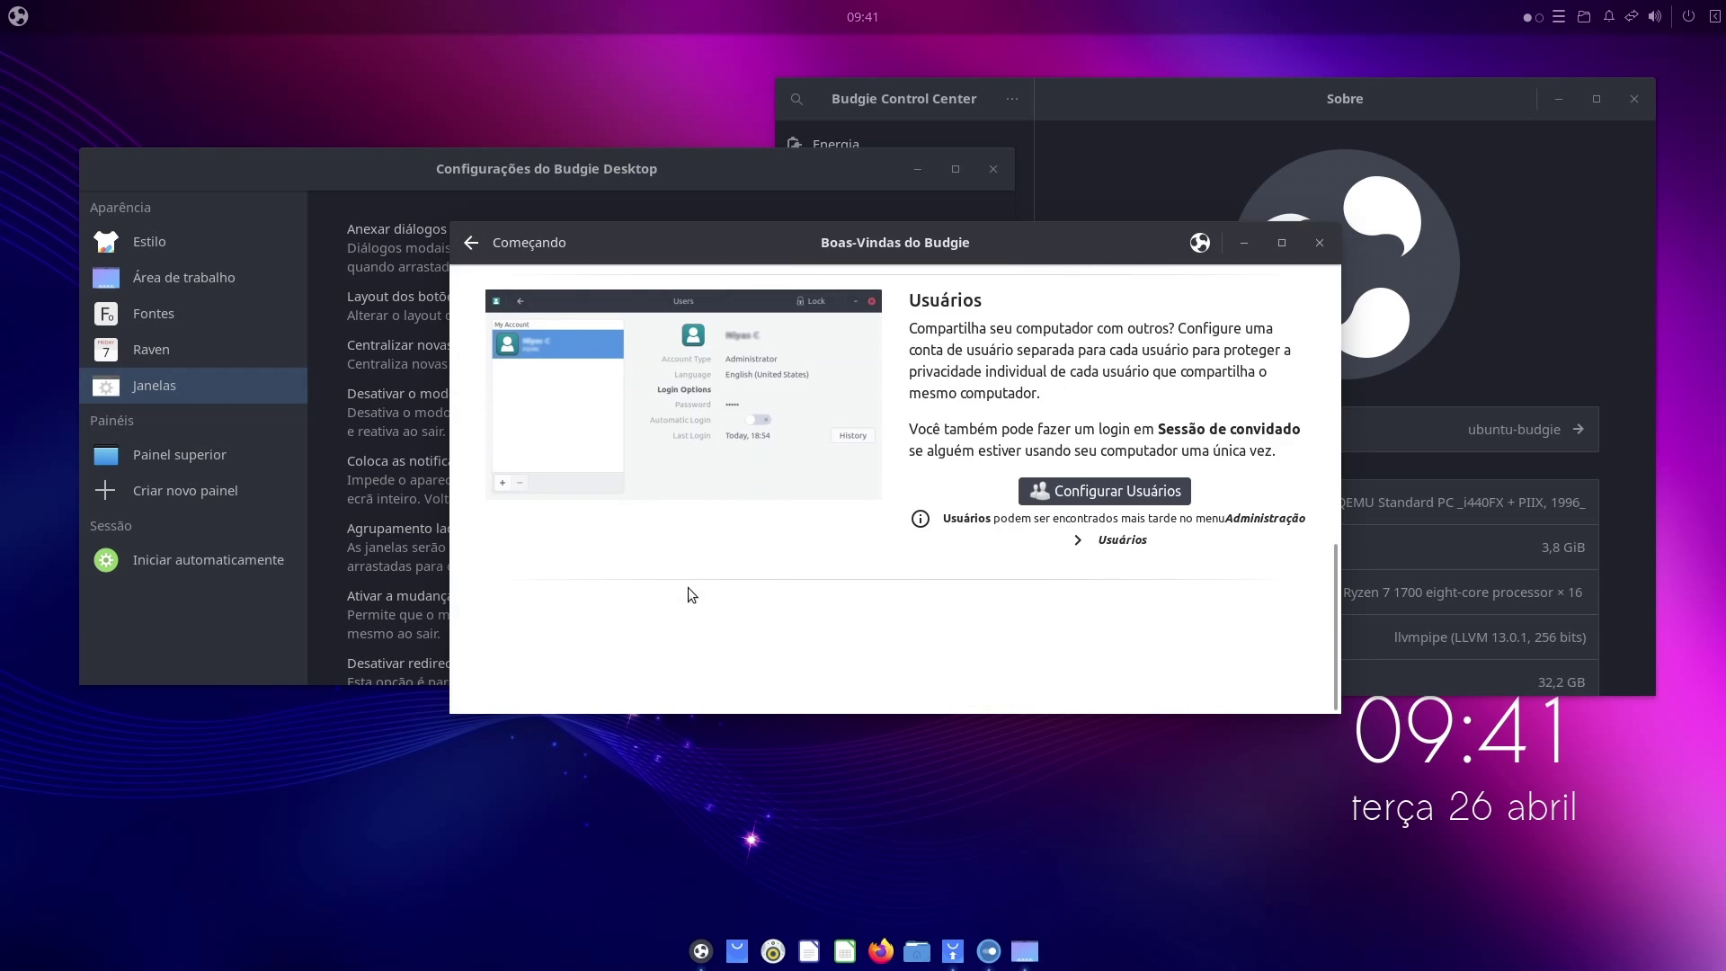
scroll(688, 586, "up", 3)
Return to the welcome application's main menu, open Recomendações, and look through the Dropbox, Flatpak and Nemo add-on entries
left_click(462, 248)
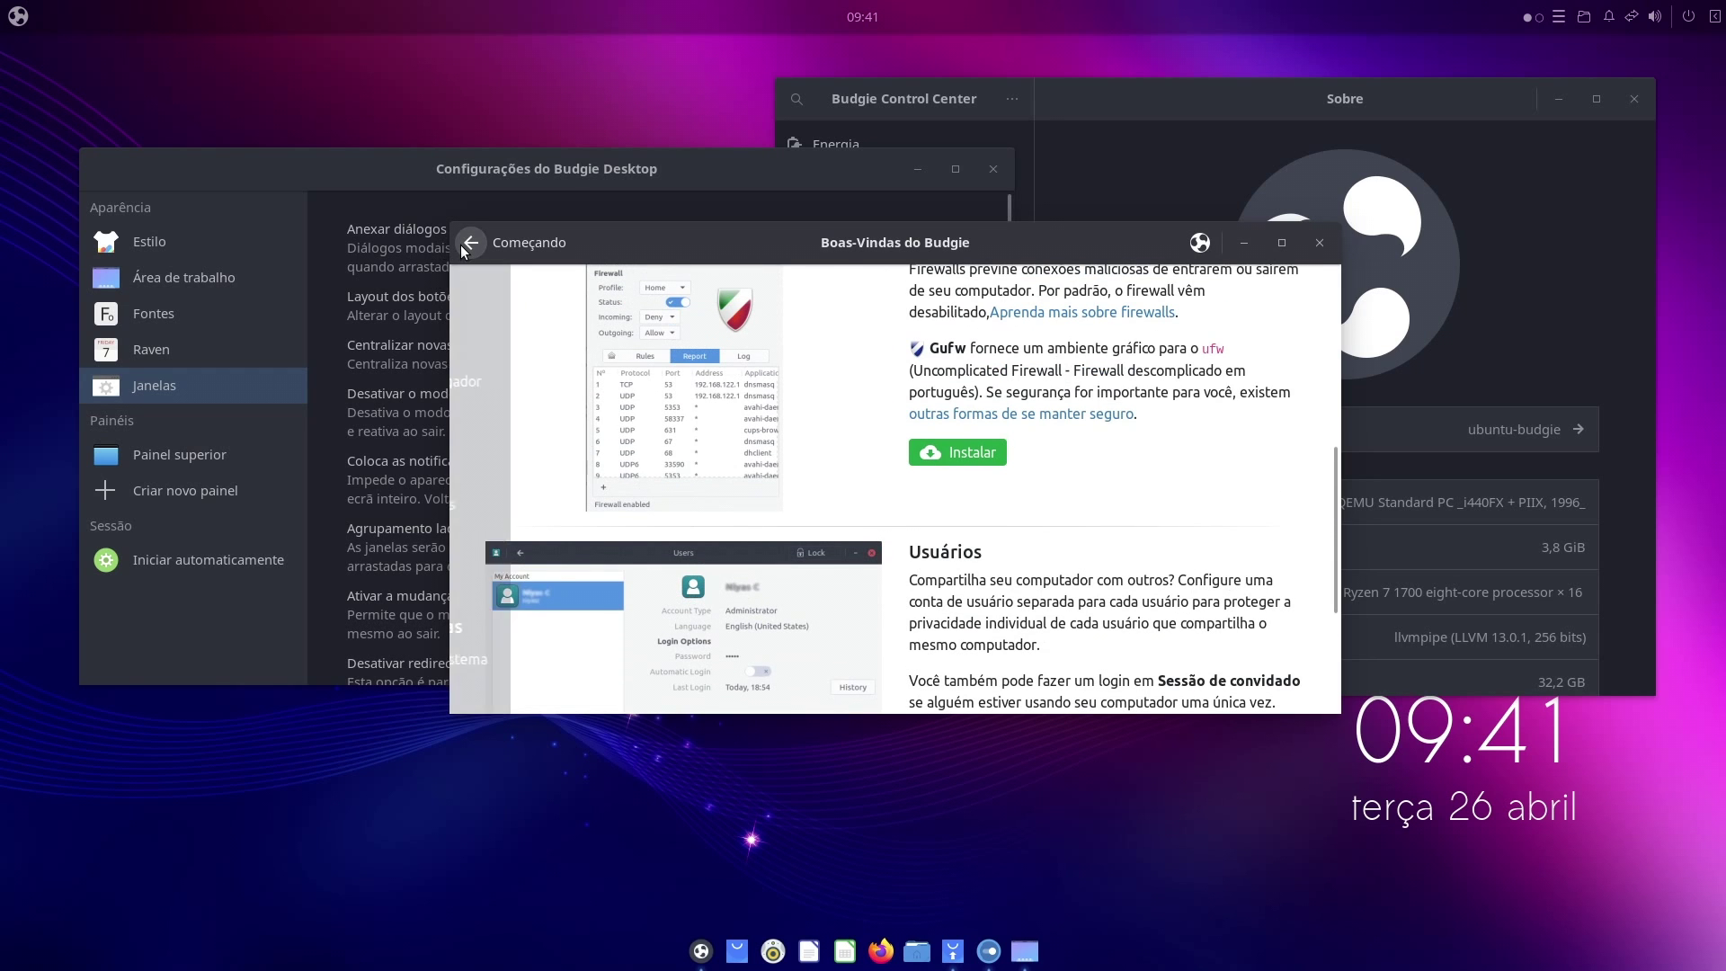
left_click(467, 244)
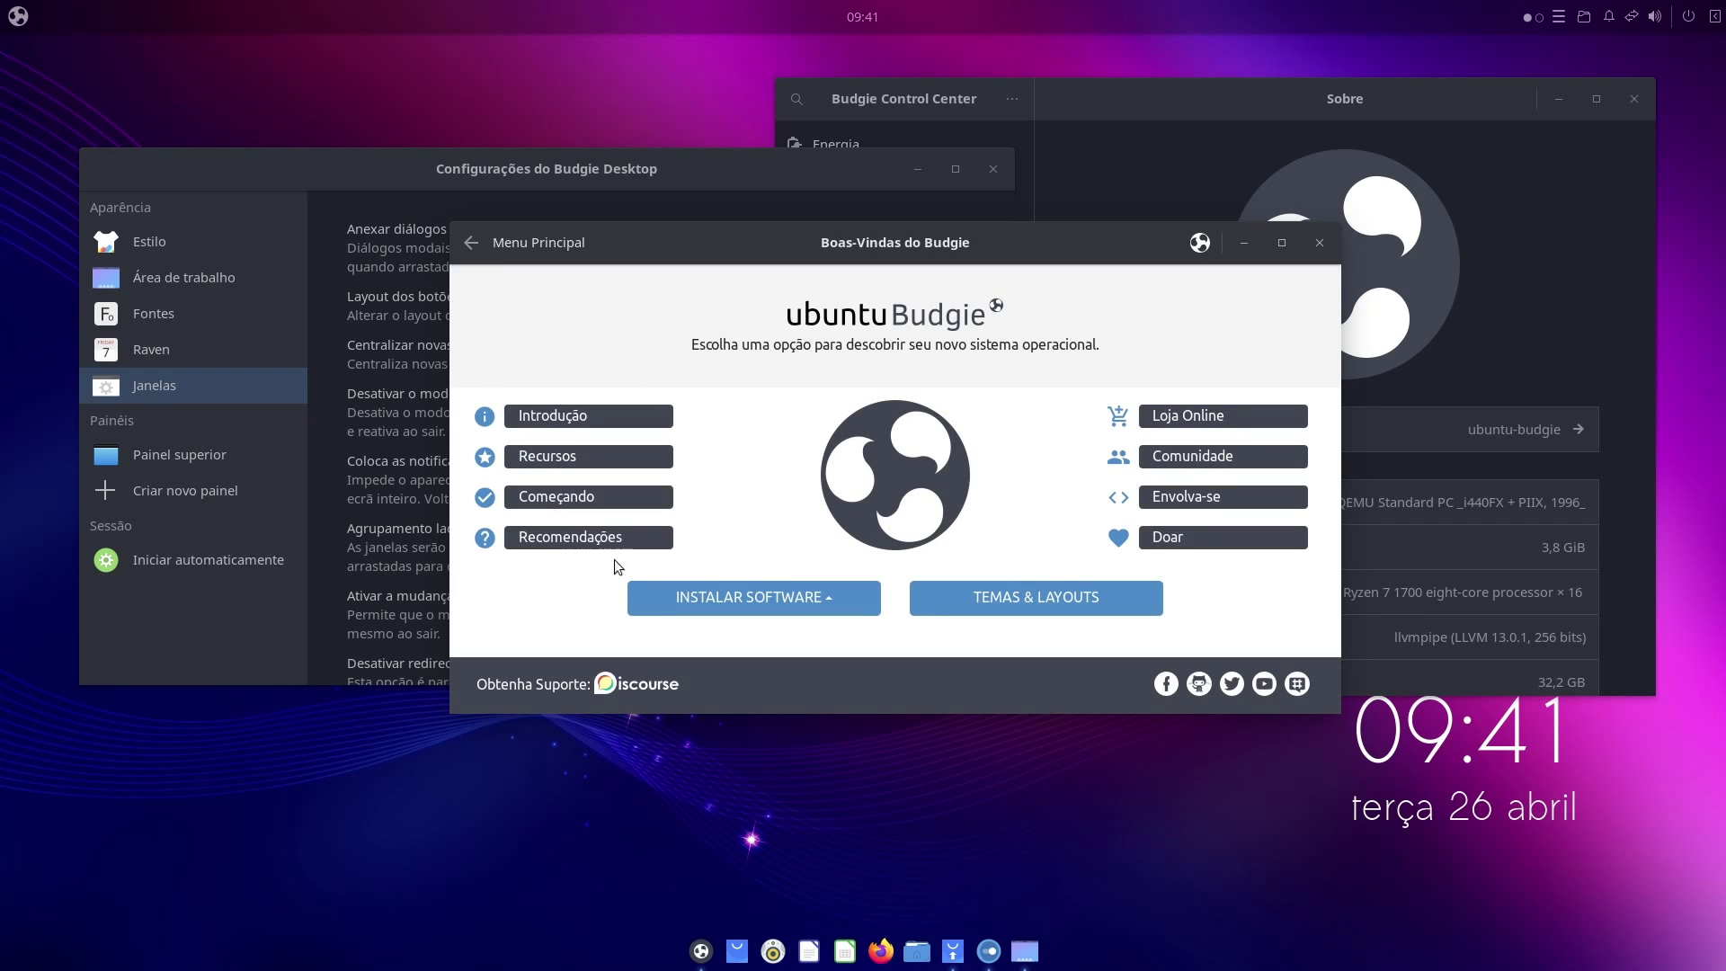
left_click(567, 538)
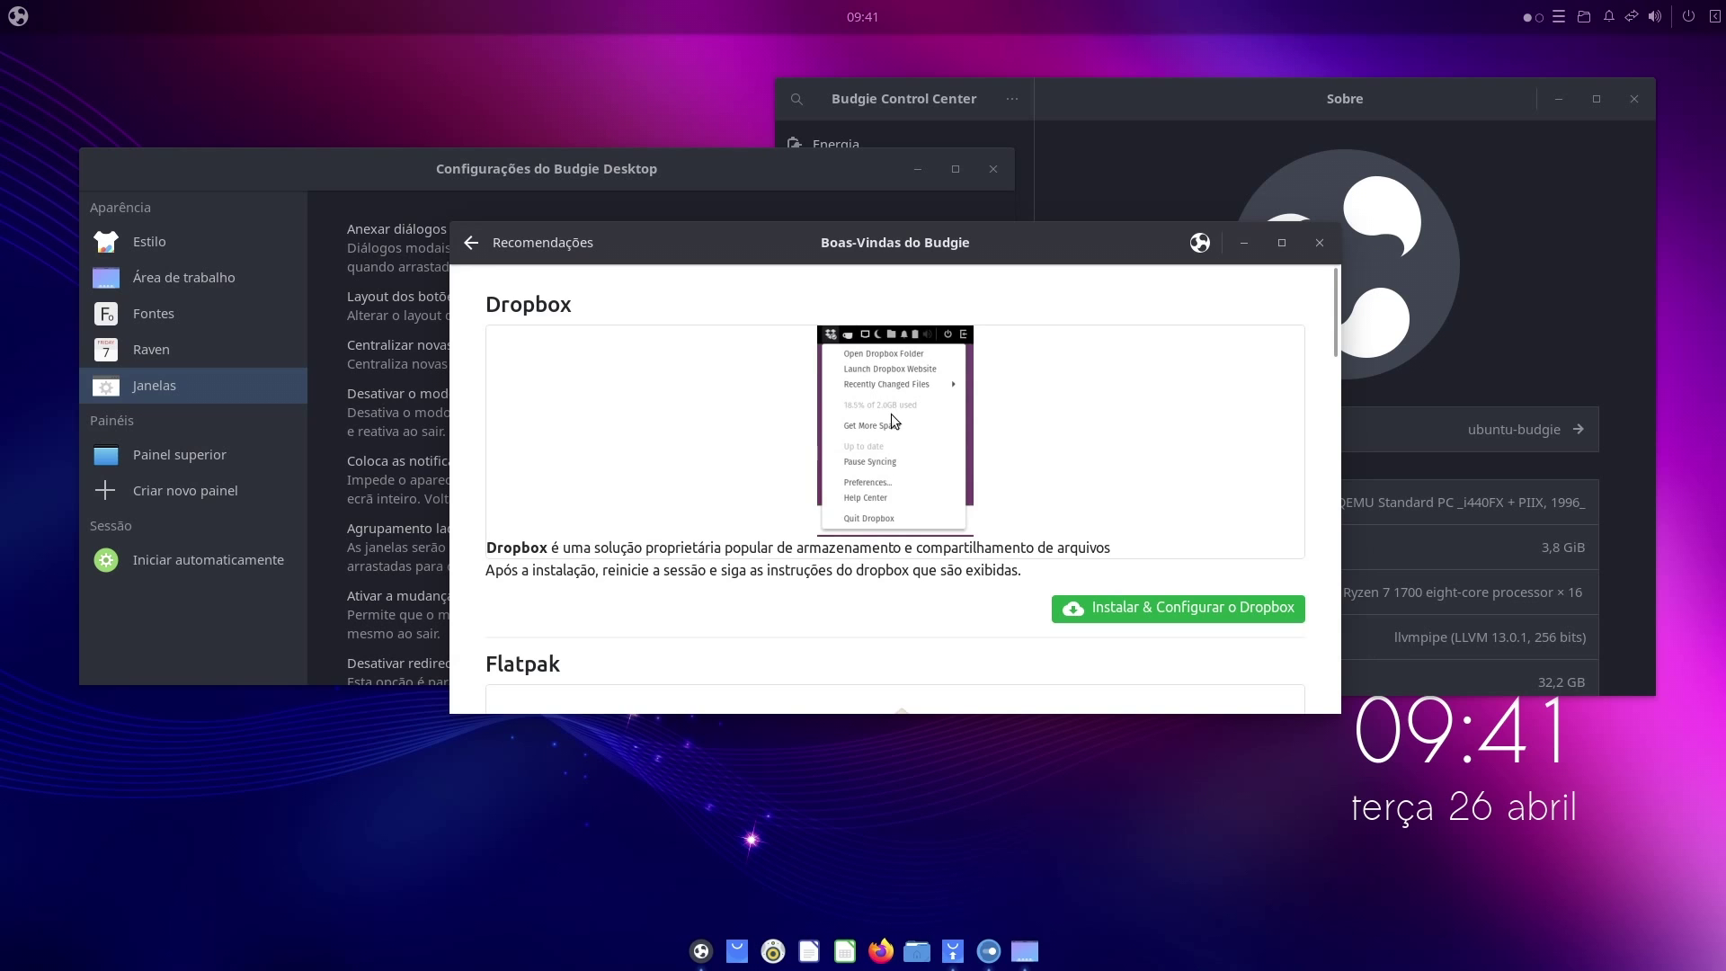
scroll(892, 413, "down", 5)
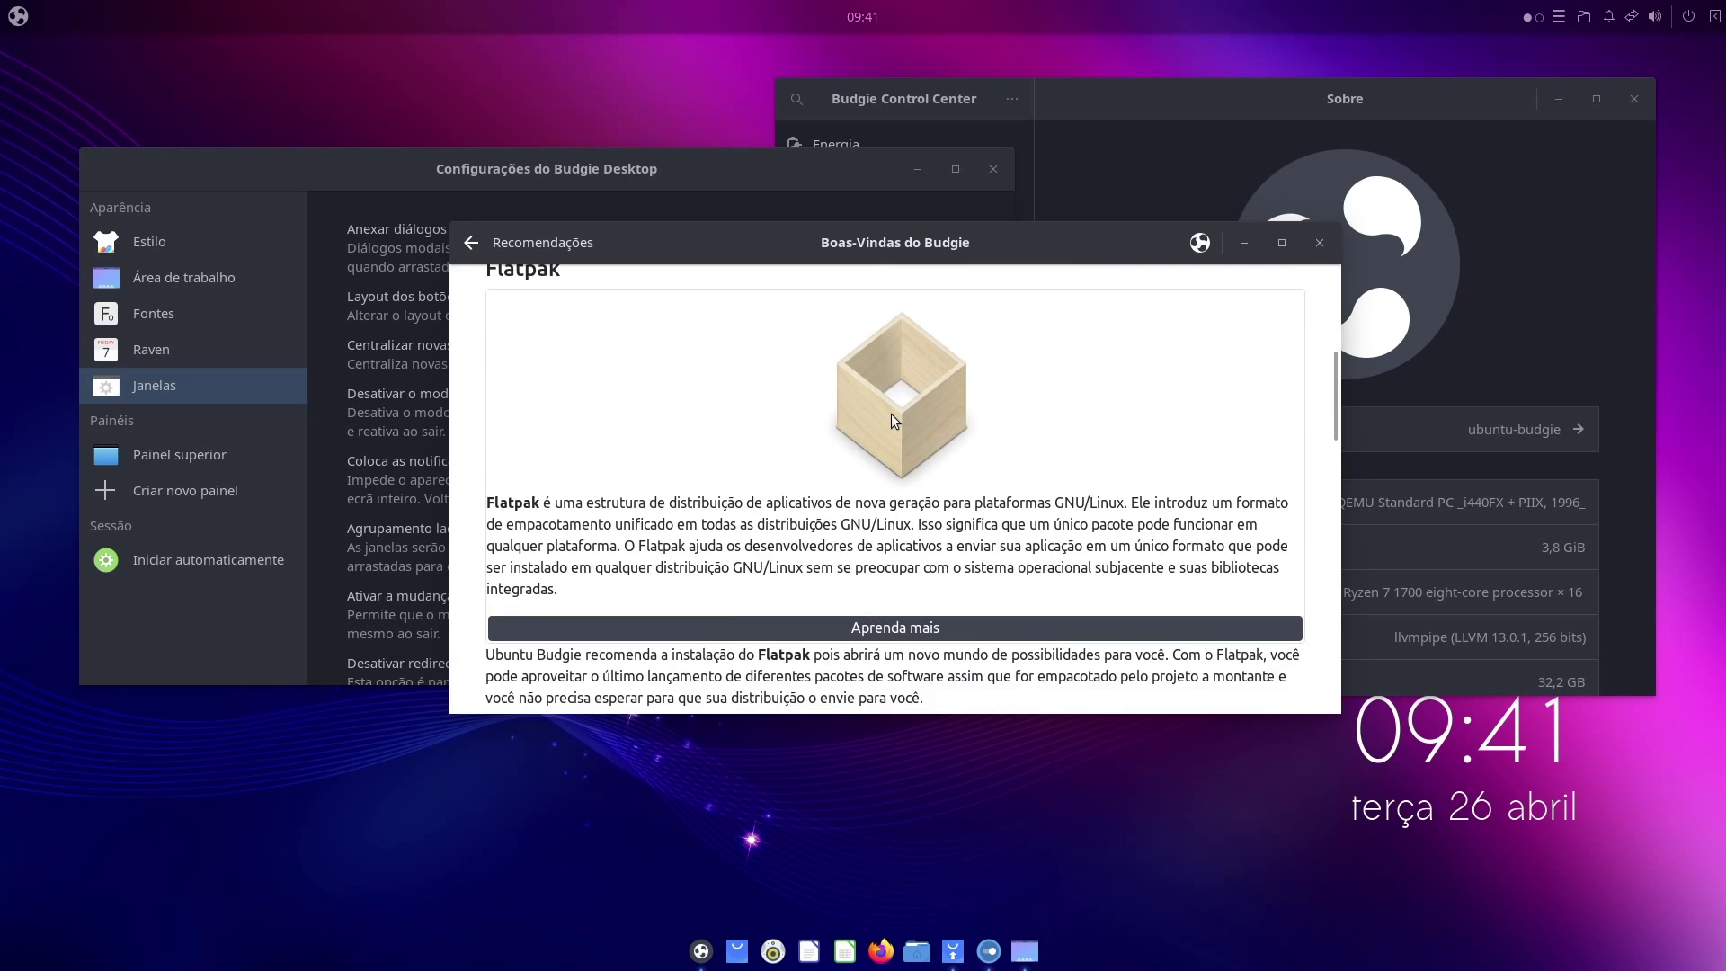
scroll(893, 419, "down", 5)
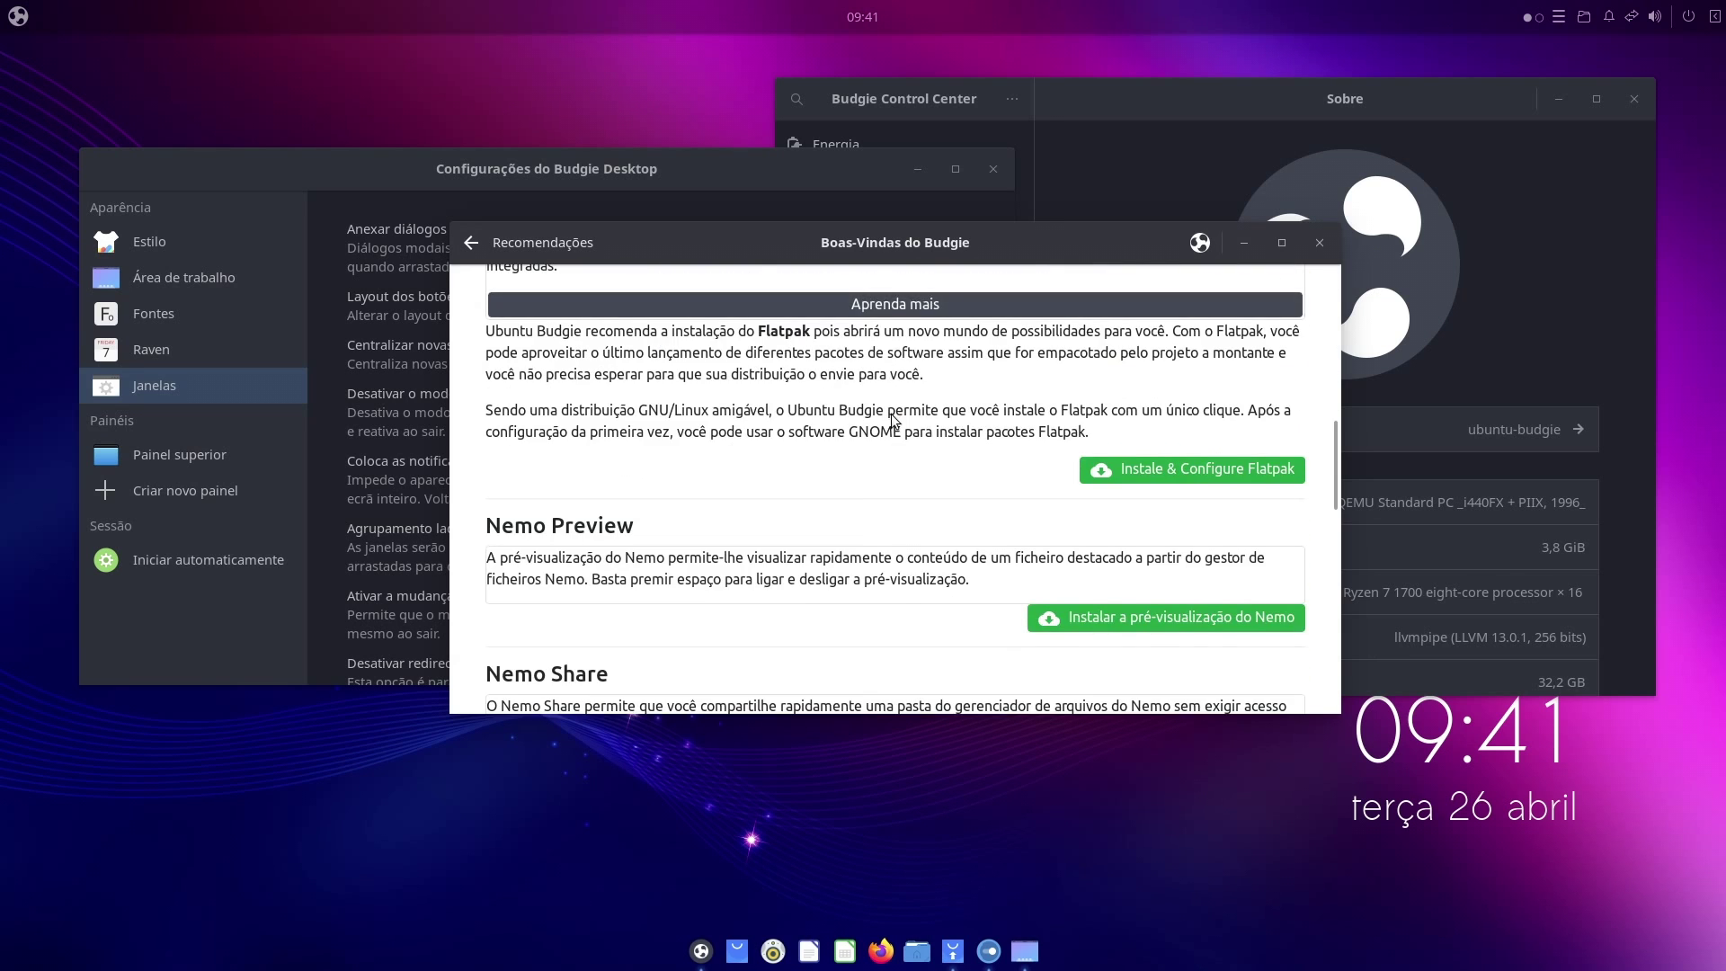
scroll(893, 420, "down", 3)
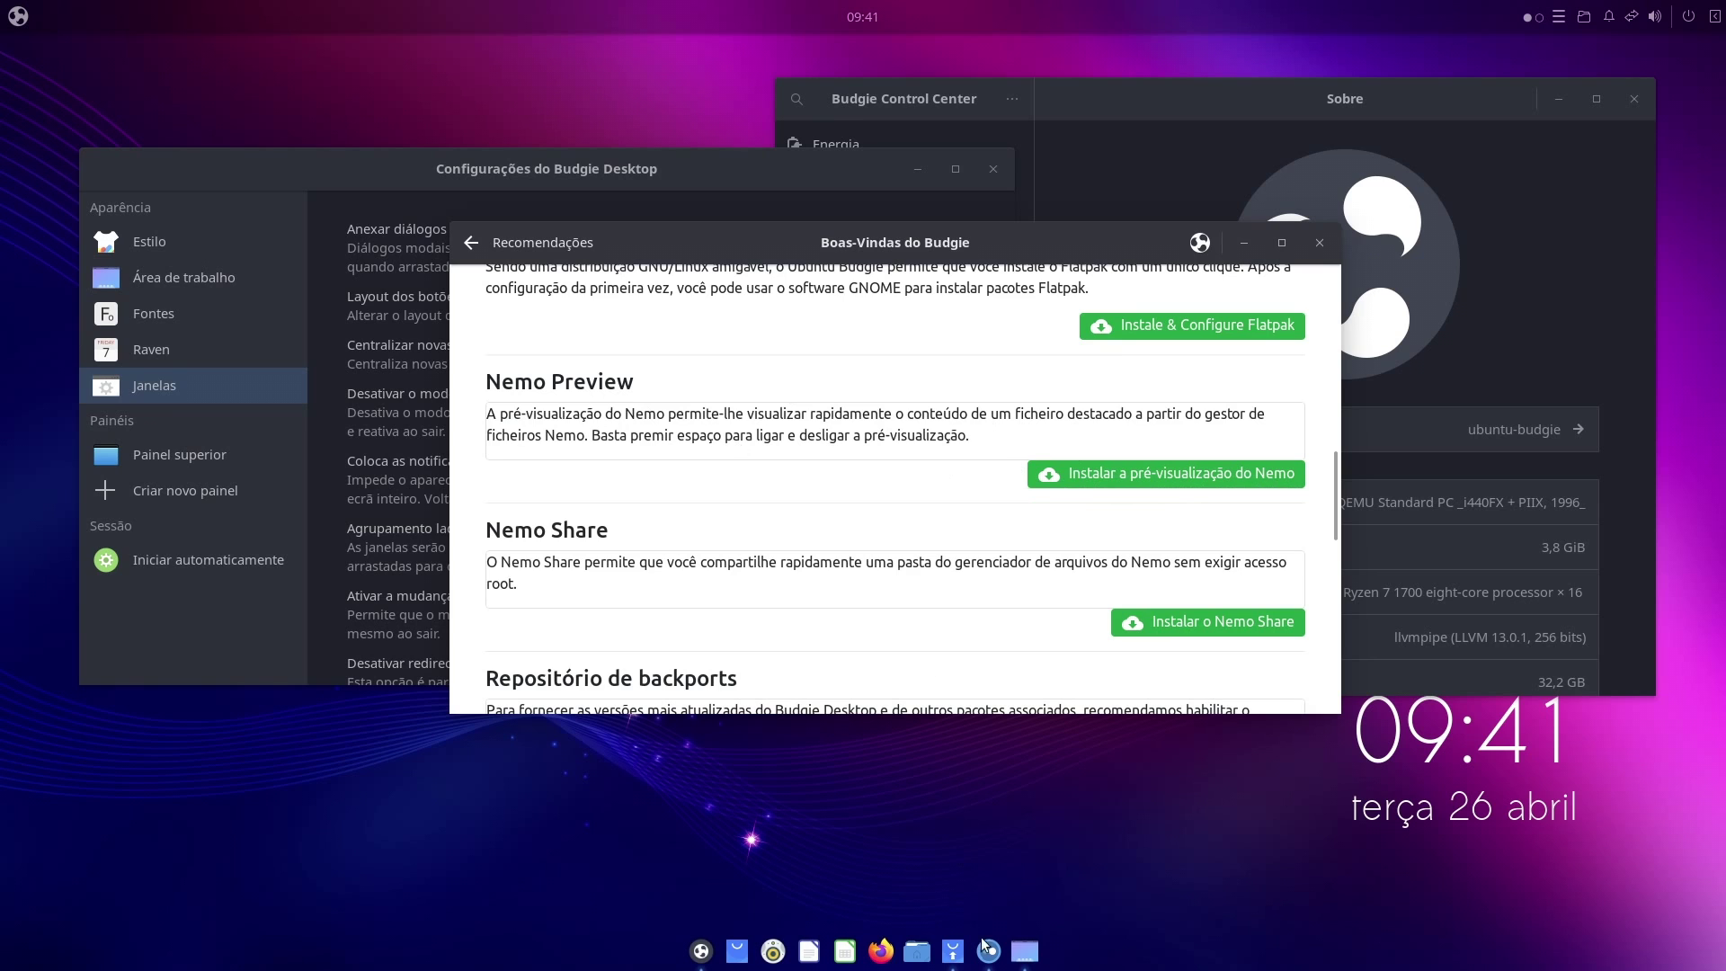
Open the file manager at the home folder and move its window away from the screen's upper-left corner
key("super+e")
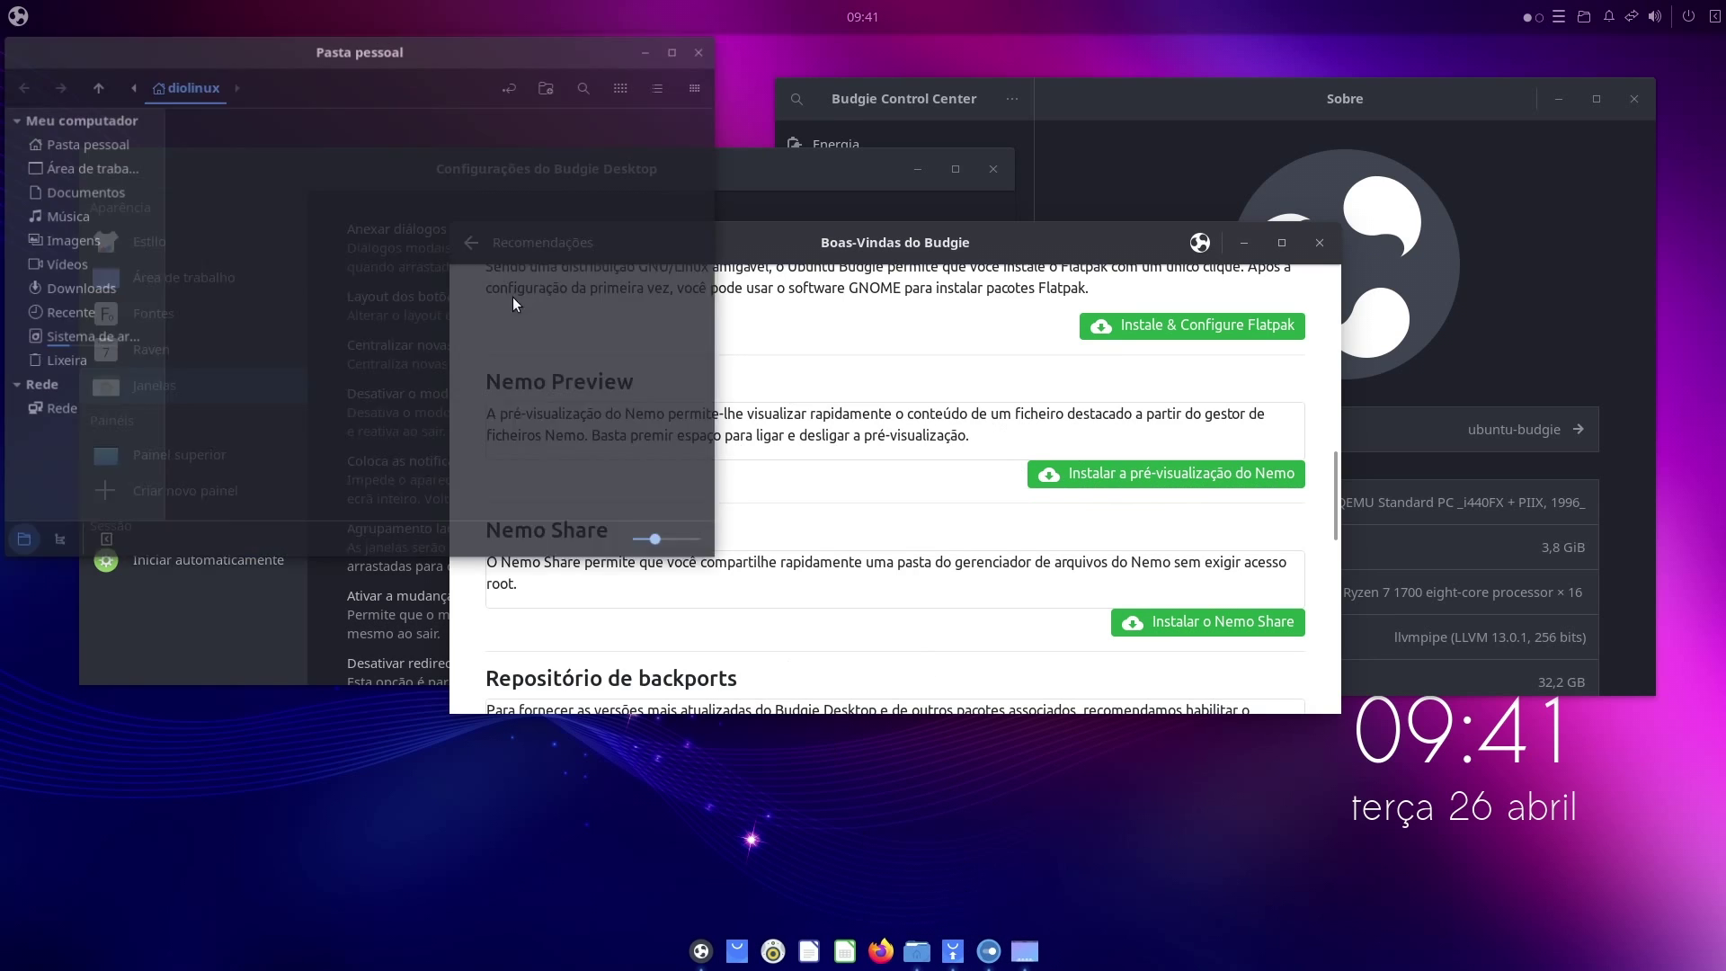
left_click_drag(416, 54, 502, 140)
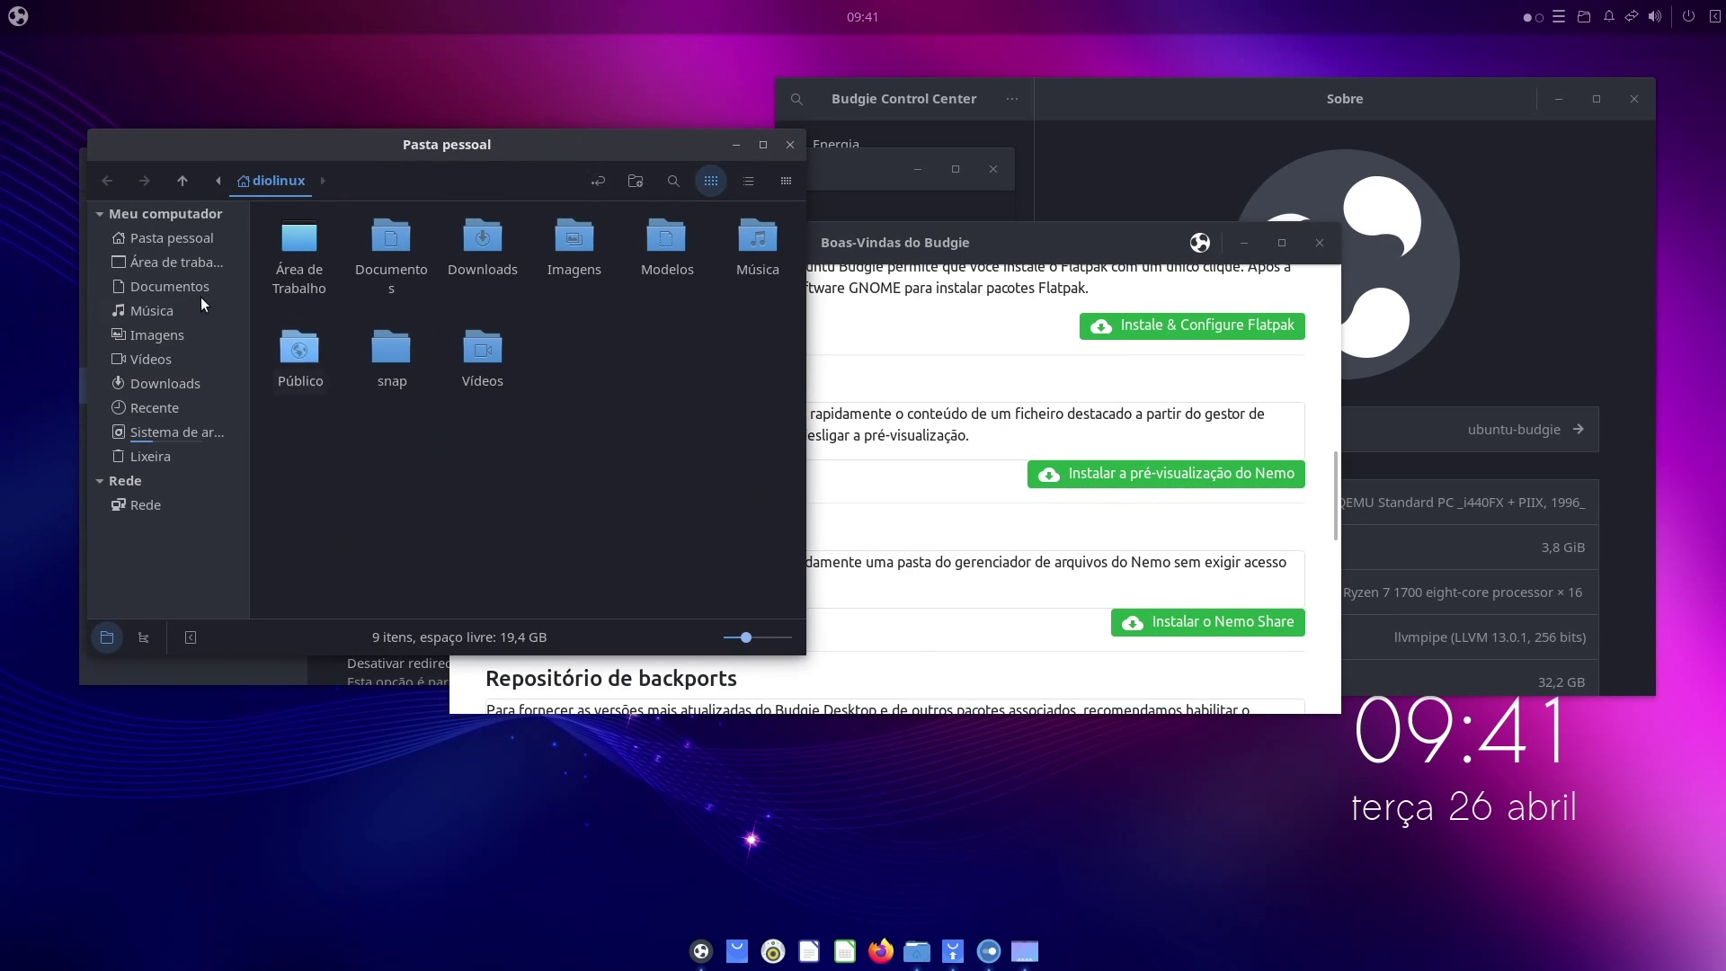
Bring the welcome application forward and read the rest of the Recomendações page, including the Snap and Gutenprint entries
left_click(963, 649)
scroll(963, 649, "down", 8)
scroll(963, 649, "down", 5)
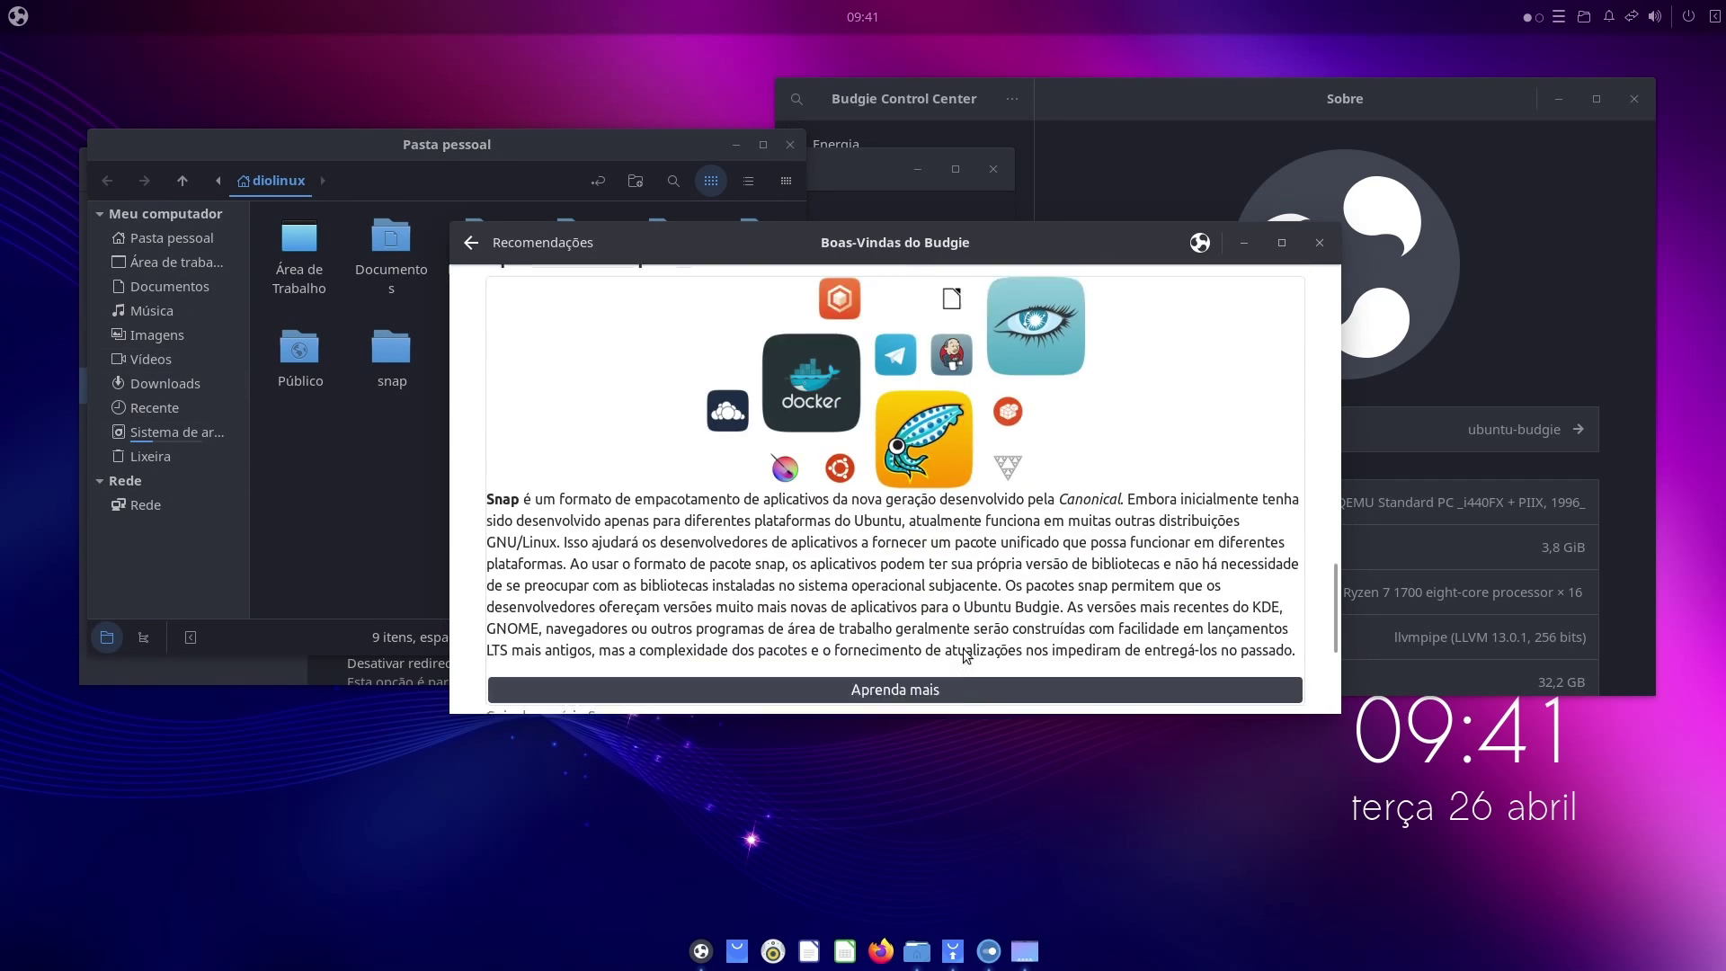
Open a terminal, list the installed Snap packages with snap list, and enlarge and reposition the terminal window
key("ctrl+alt+t")
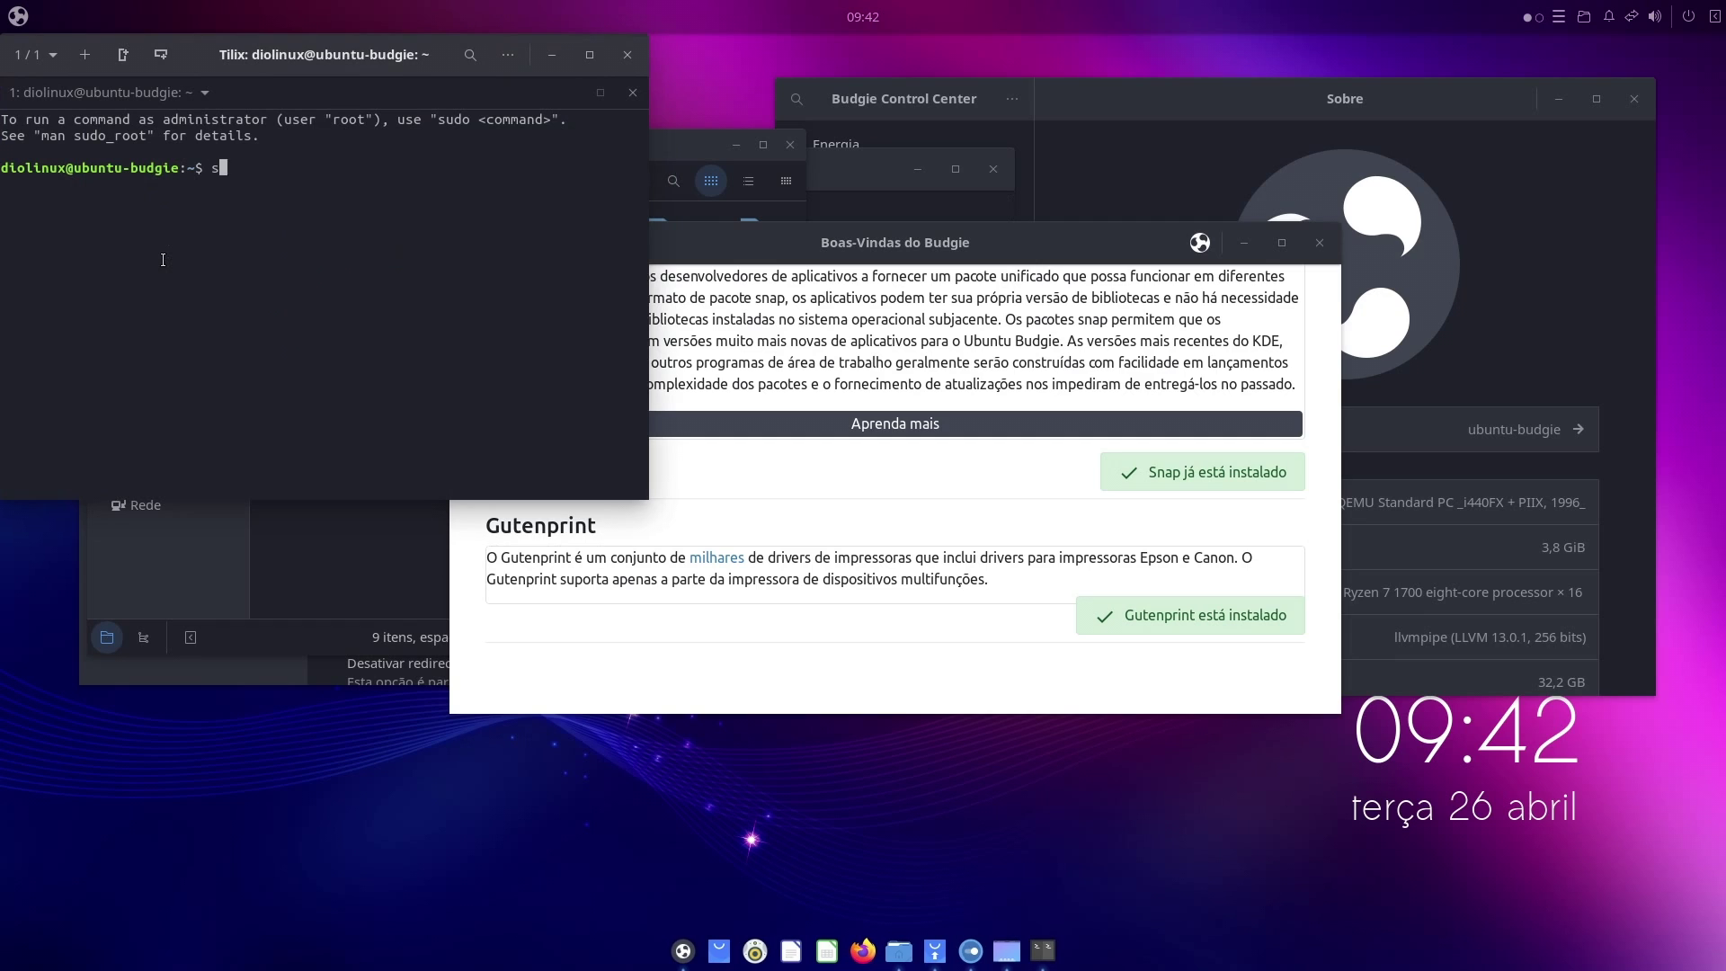
type("snap list")
key("Return")
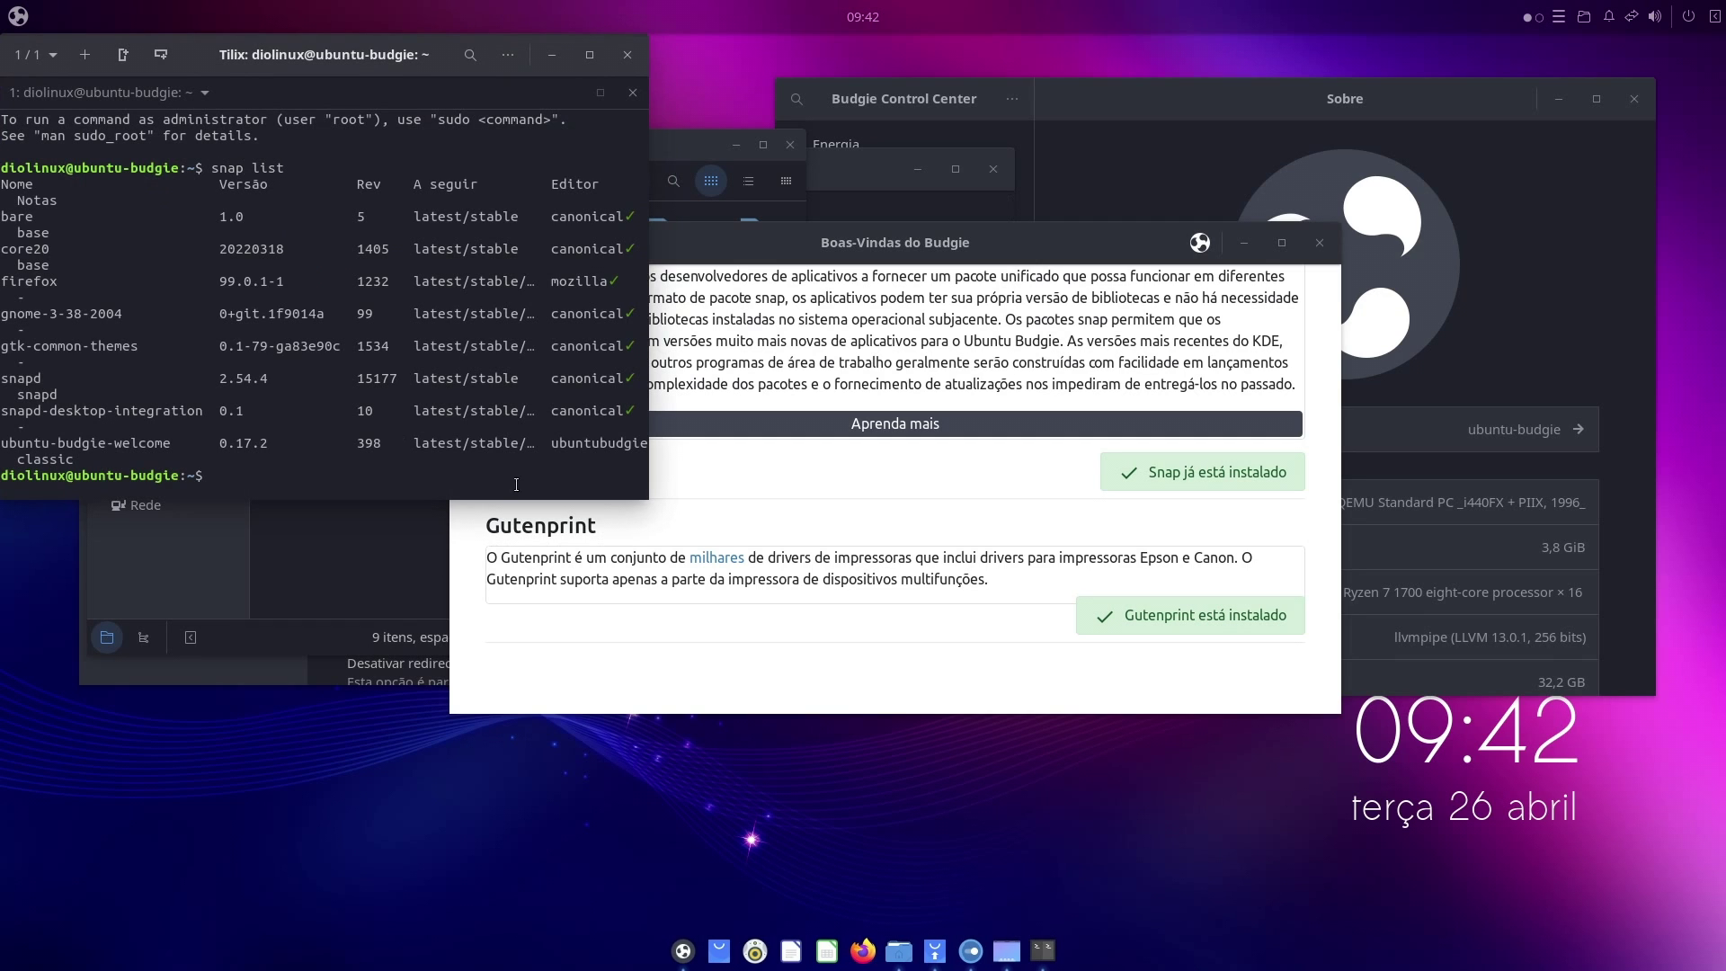
left_click_drag(995, 622, 1331, 715)
left_click_drag(464, 59, 569, 140)
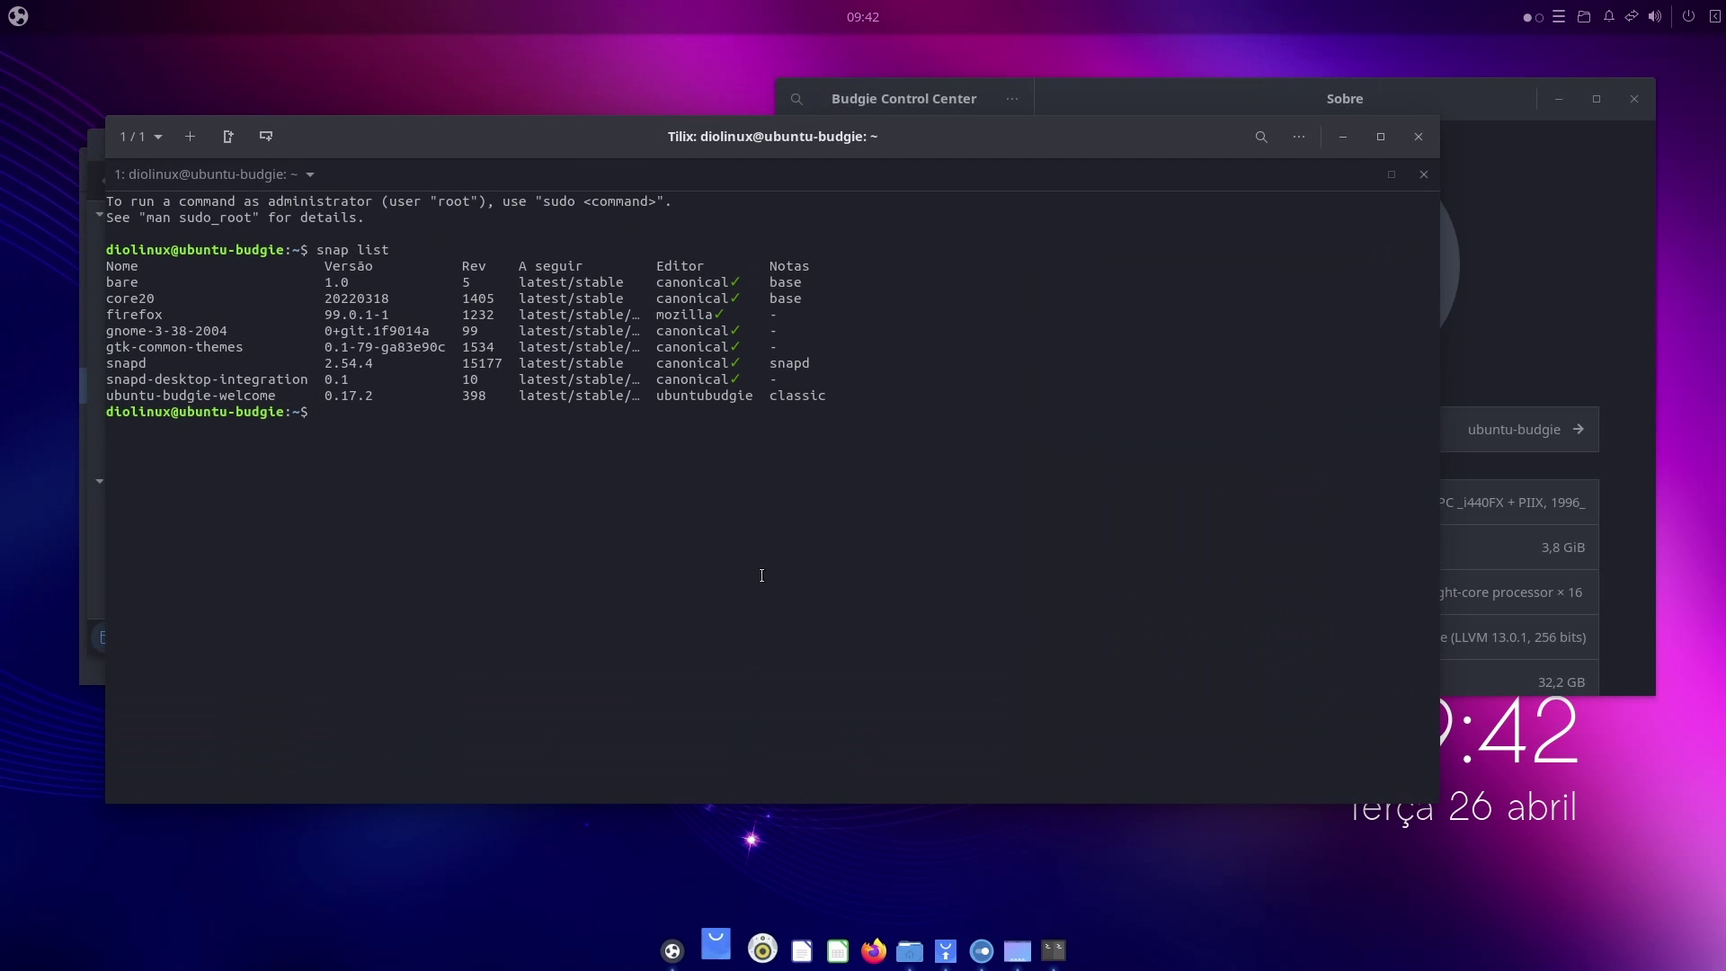
Browse the software store's Explorar page, open the blender entry and look through its available Snap sources and channels
left_click_drag(1392, 311, 1389, 272)
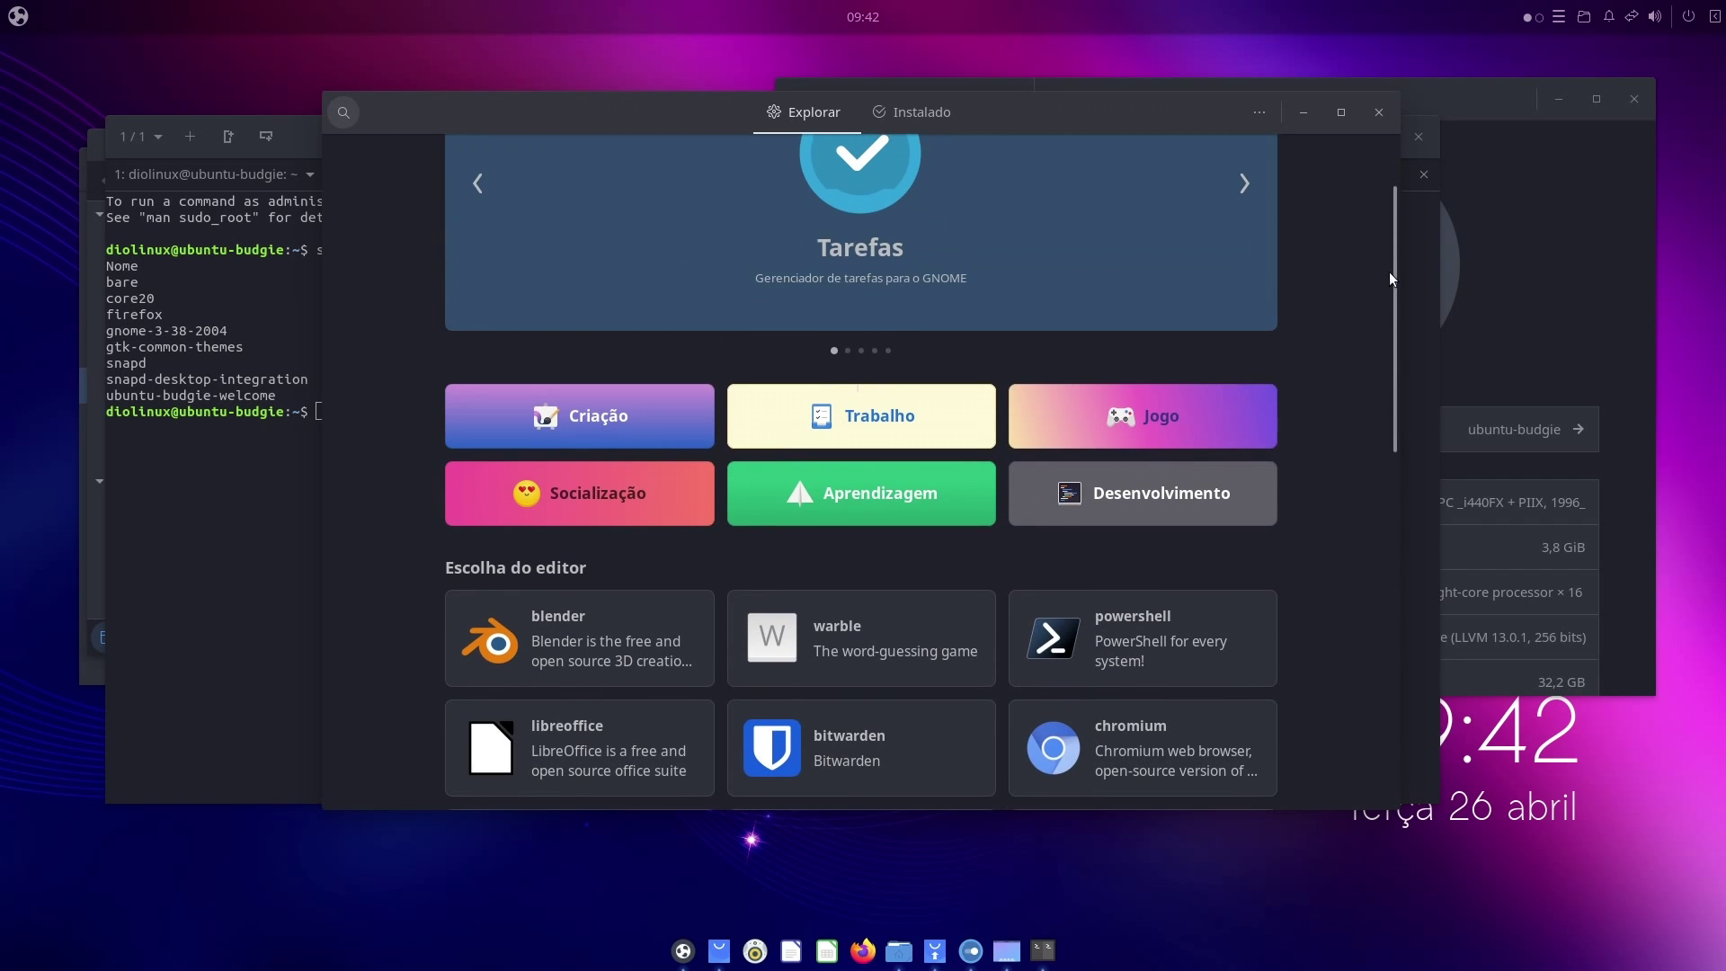
left_click(620, 630)
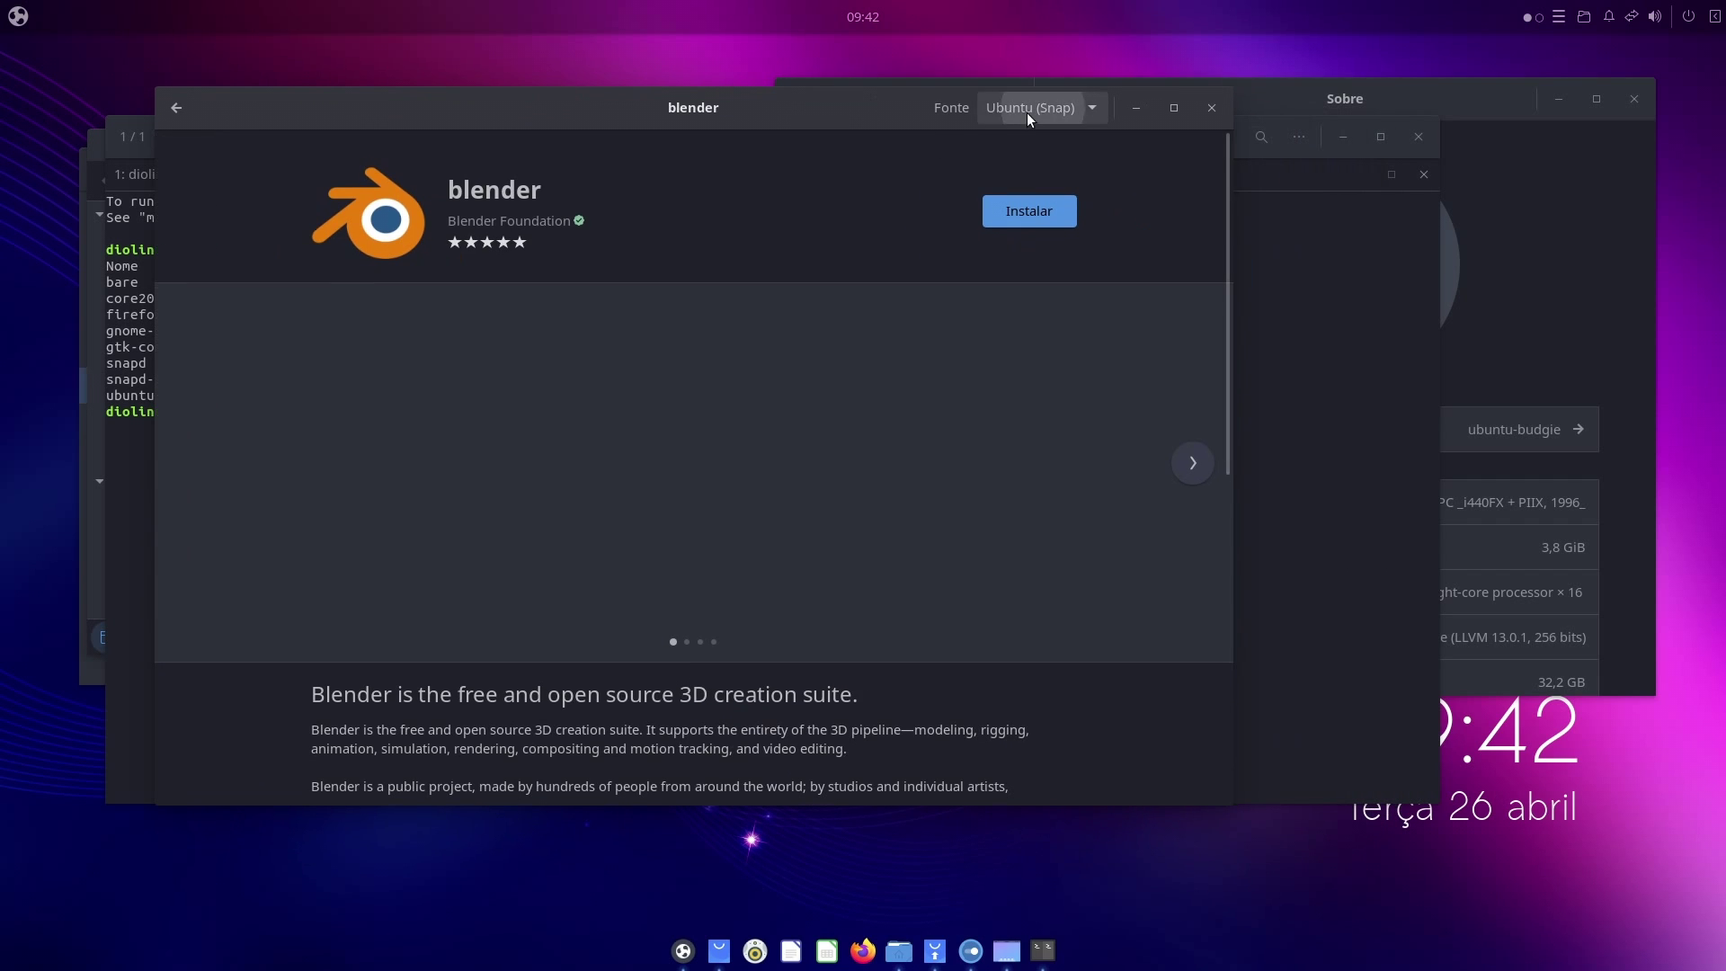
left_click(1027, 111)
scroll(1010, 607, "down", 5)
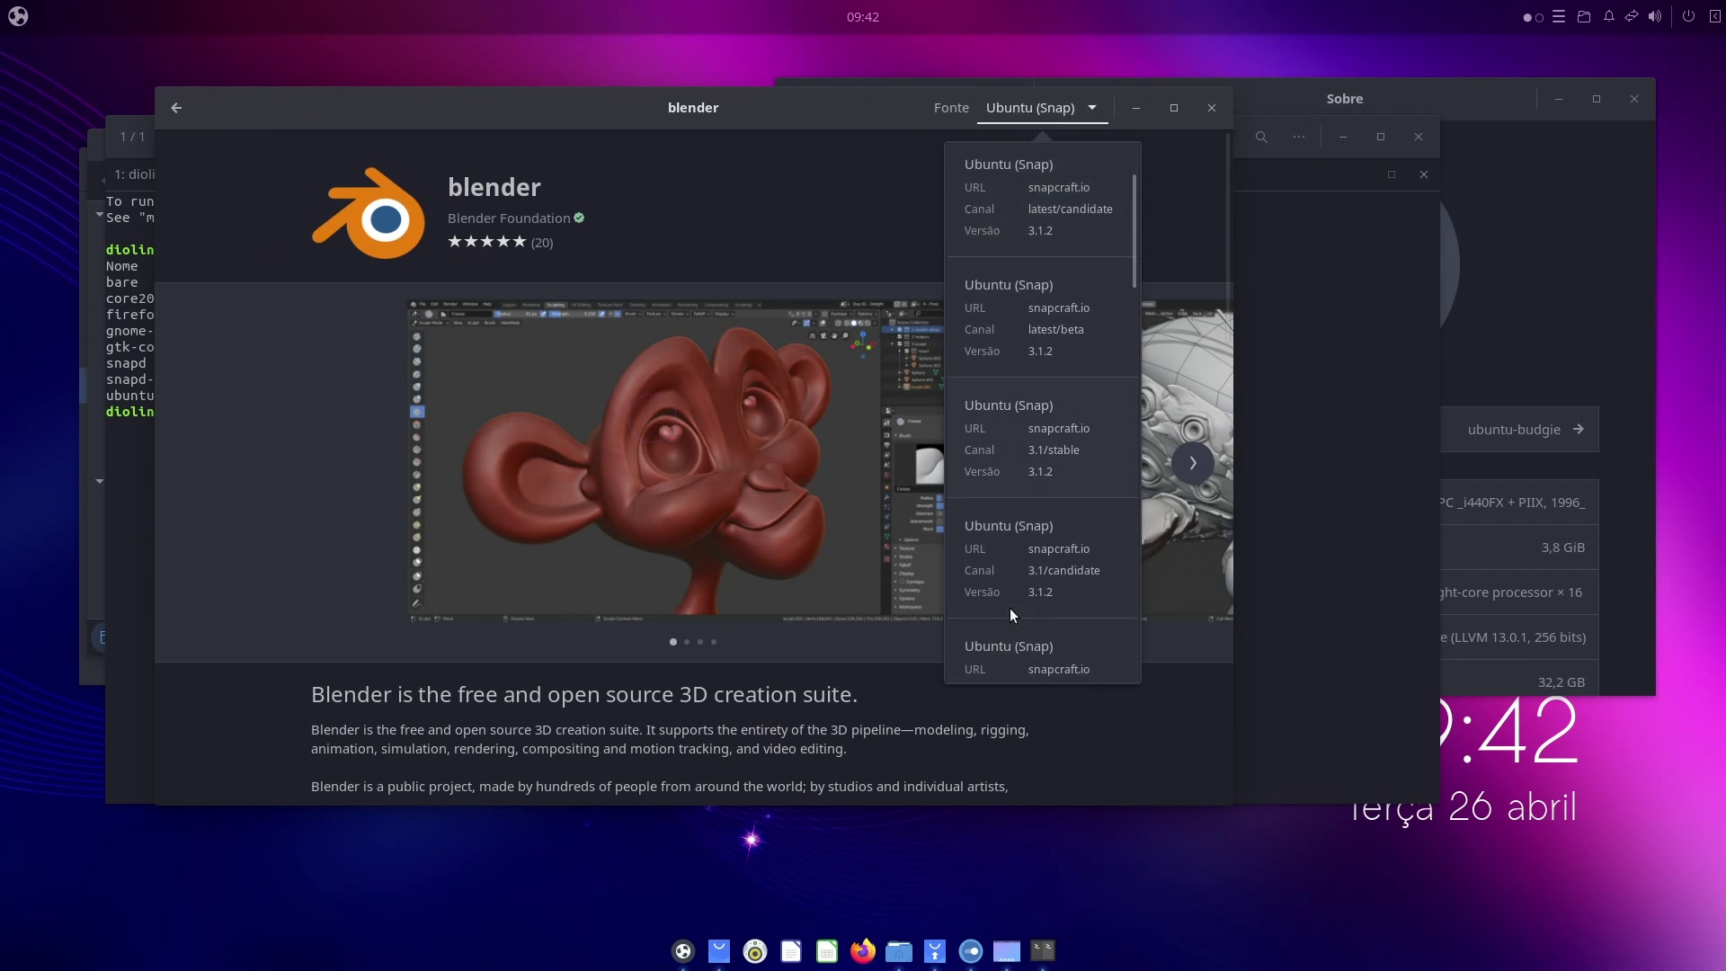
scroll(1010, 608, "down", 3)
left_click(733, 212)
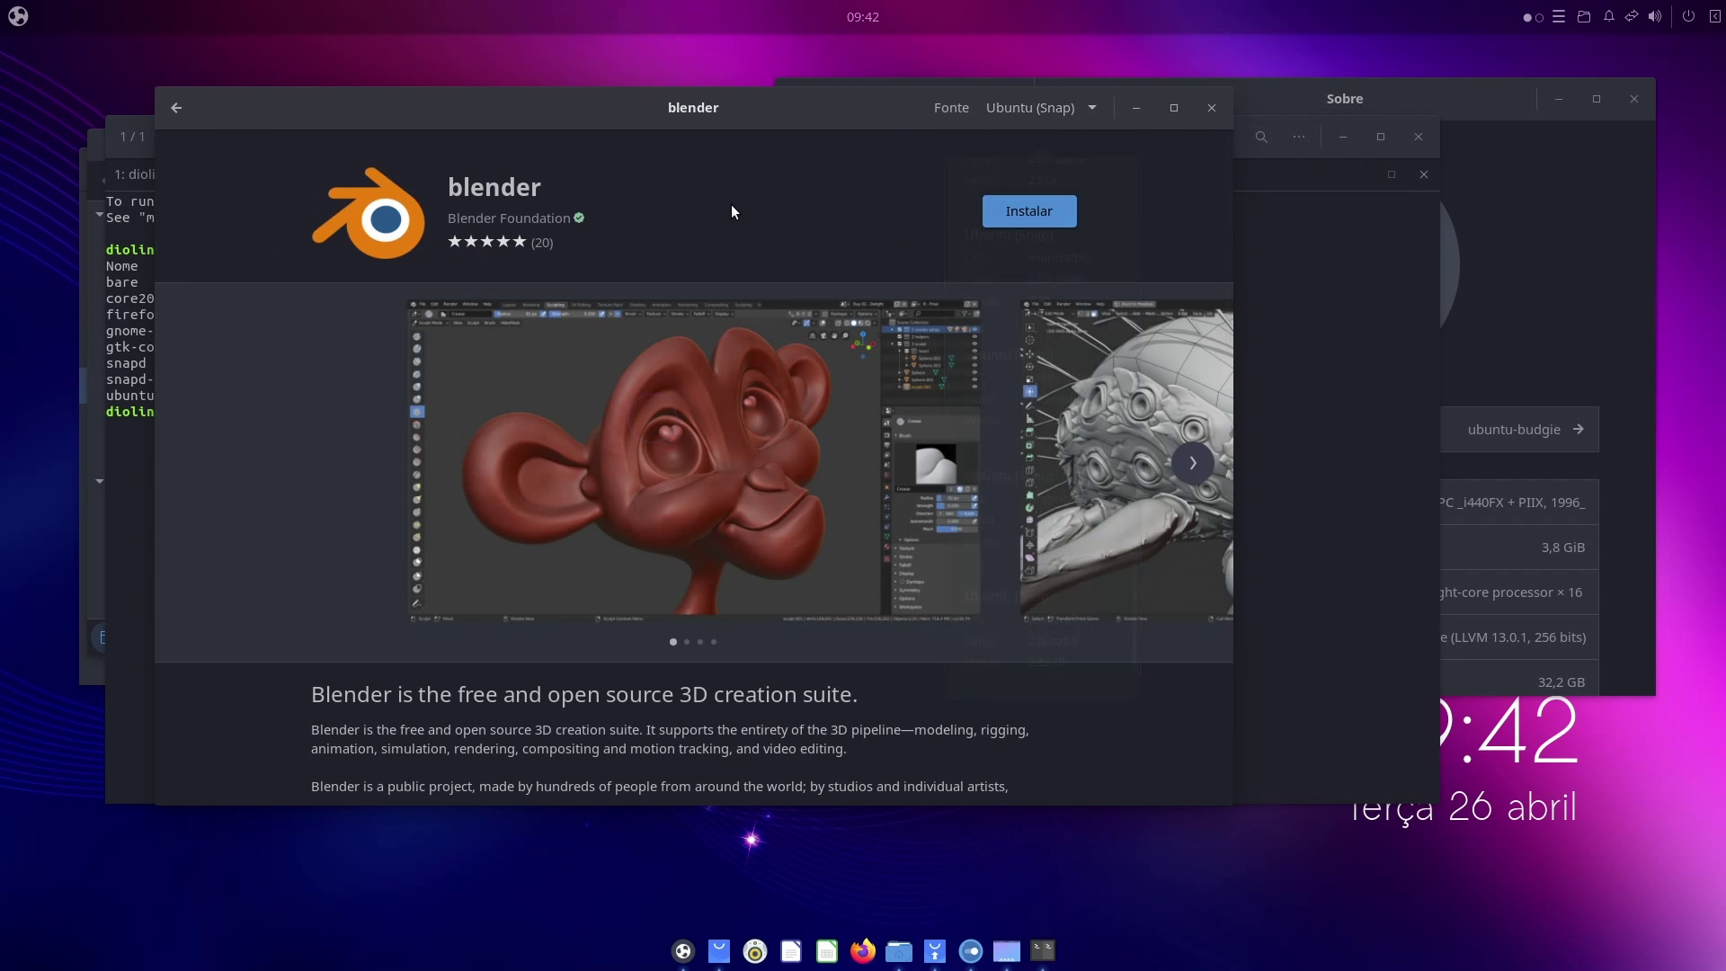
Return to the welcome application's main menu, open Extras do Budgie from the software installation options, and look through the applets
left_click(683, 946)
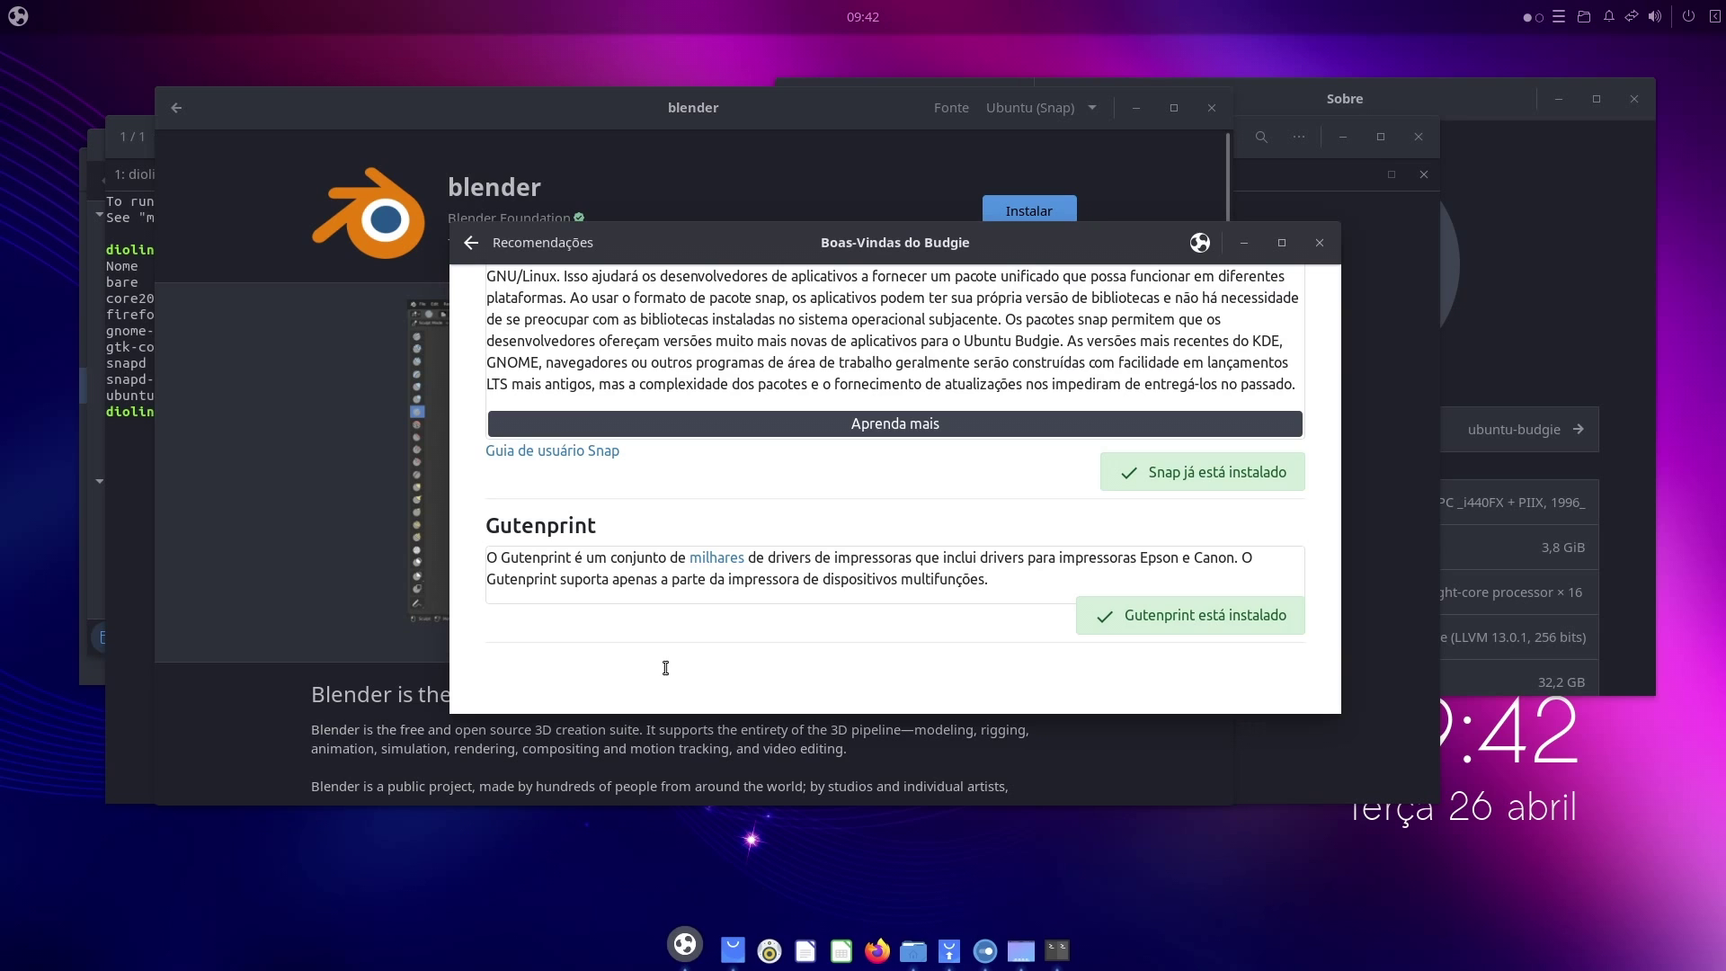
left_click(473, 243)
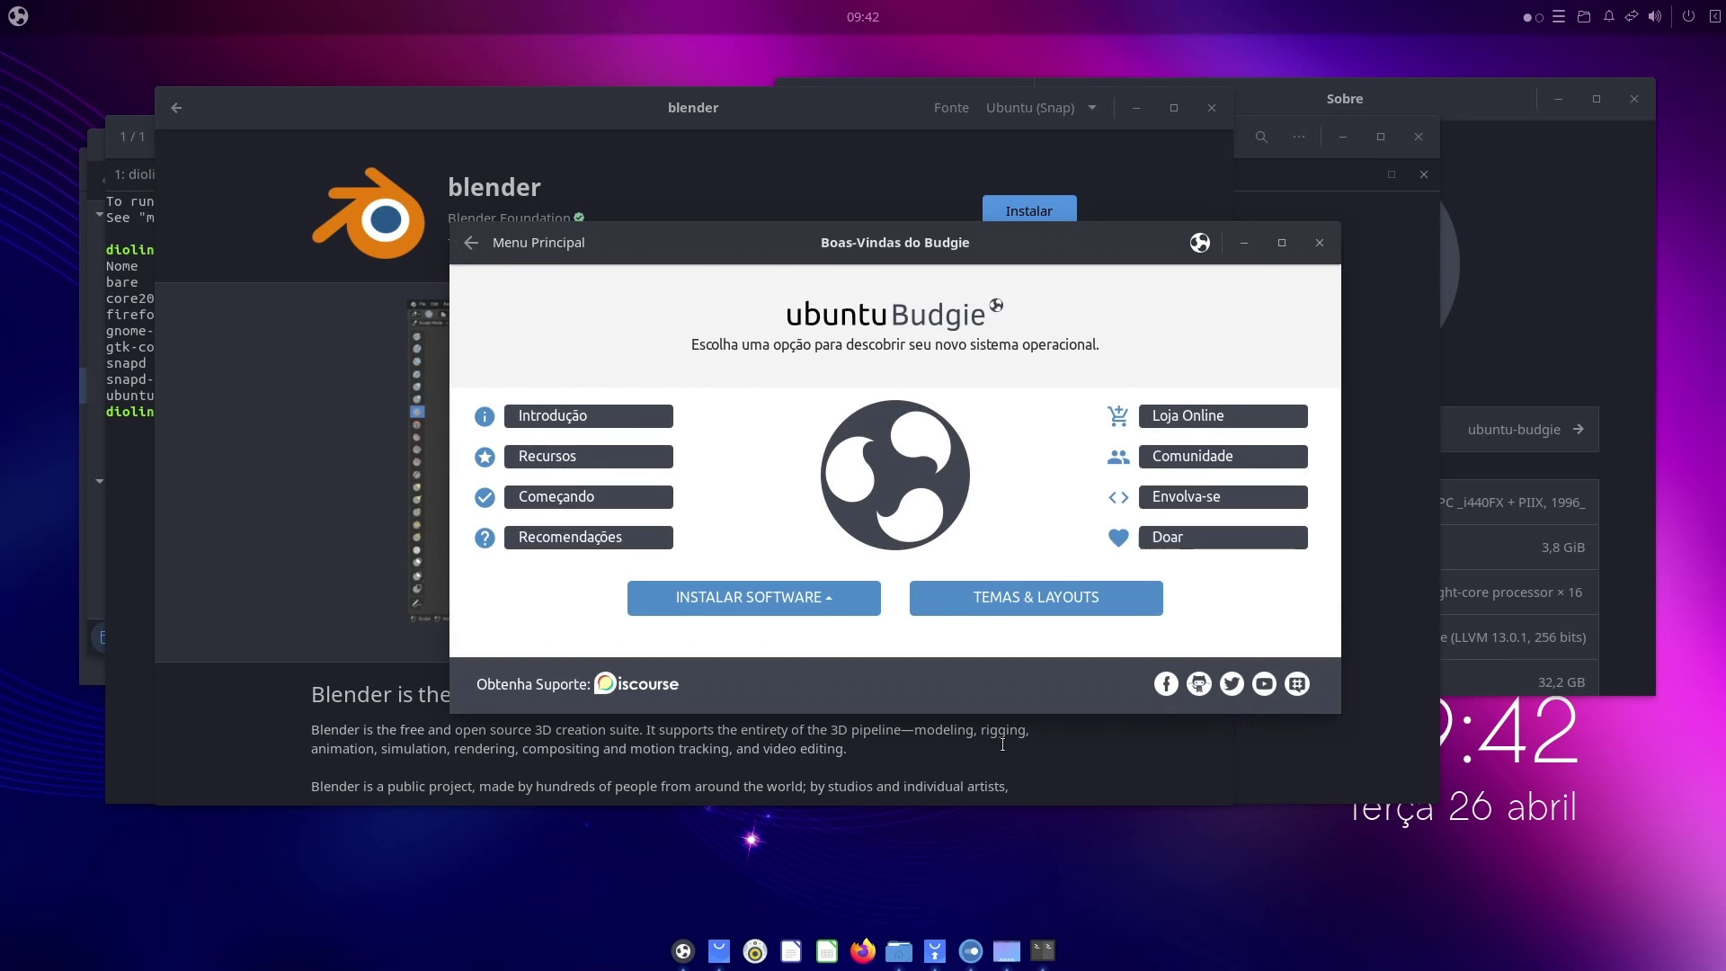
left_click(800, 600)
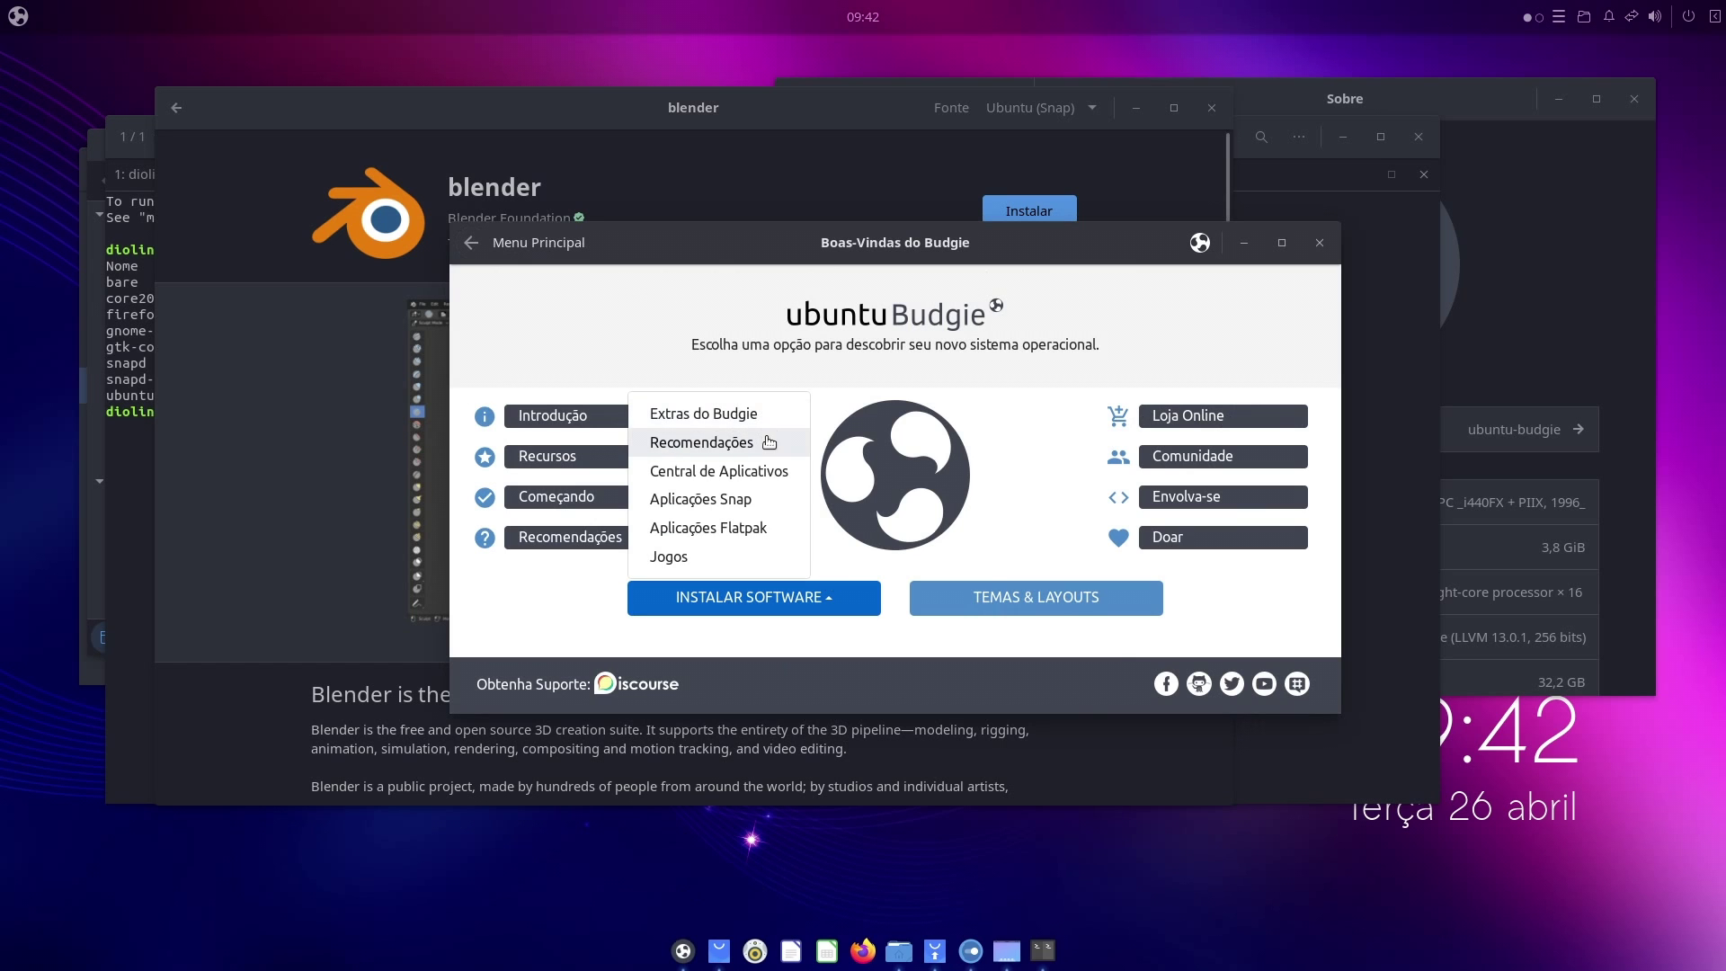
left_click(762, 417)
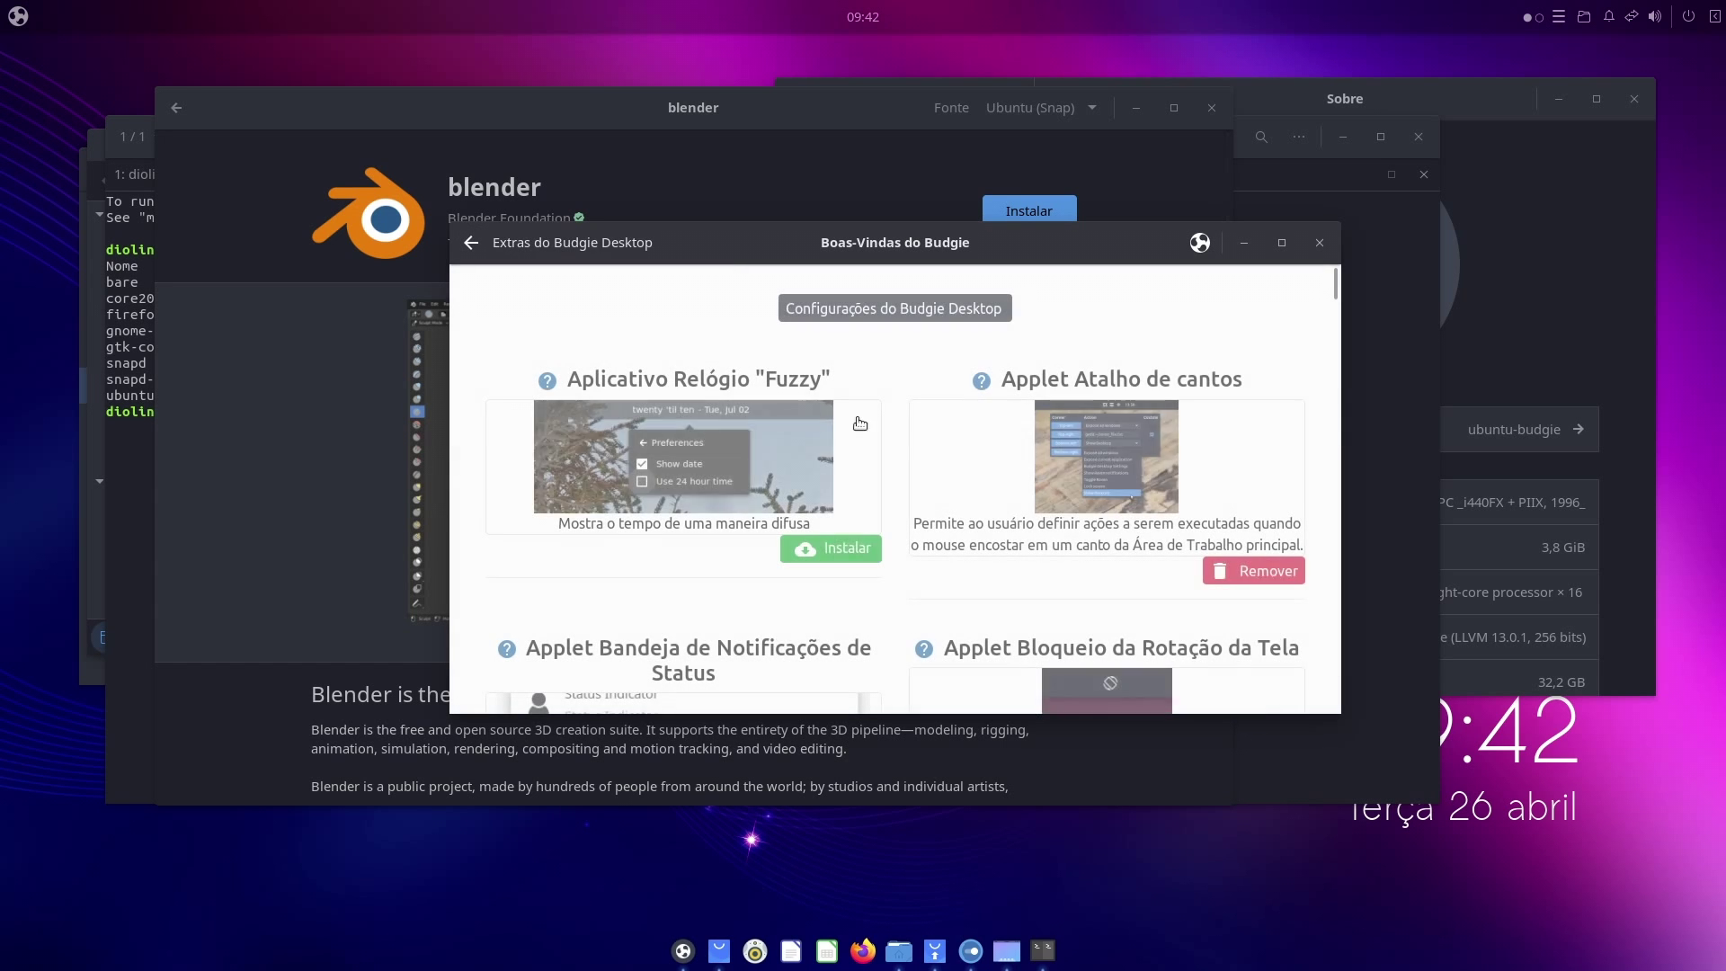
scroll(1140, 504, "down", 10)
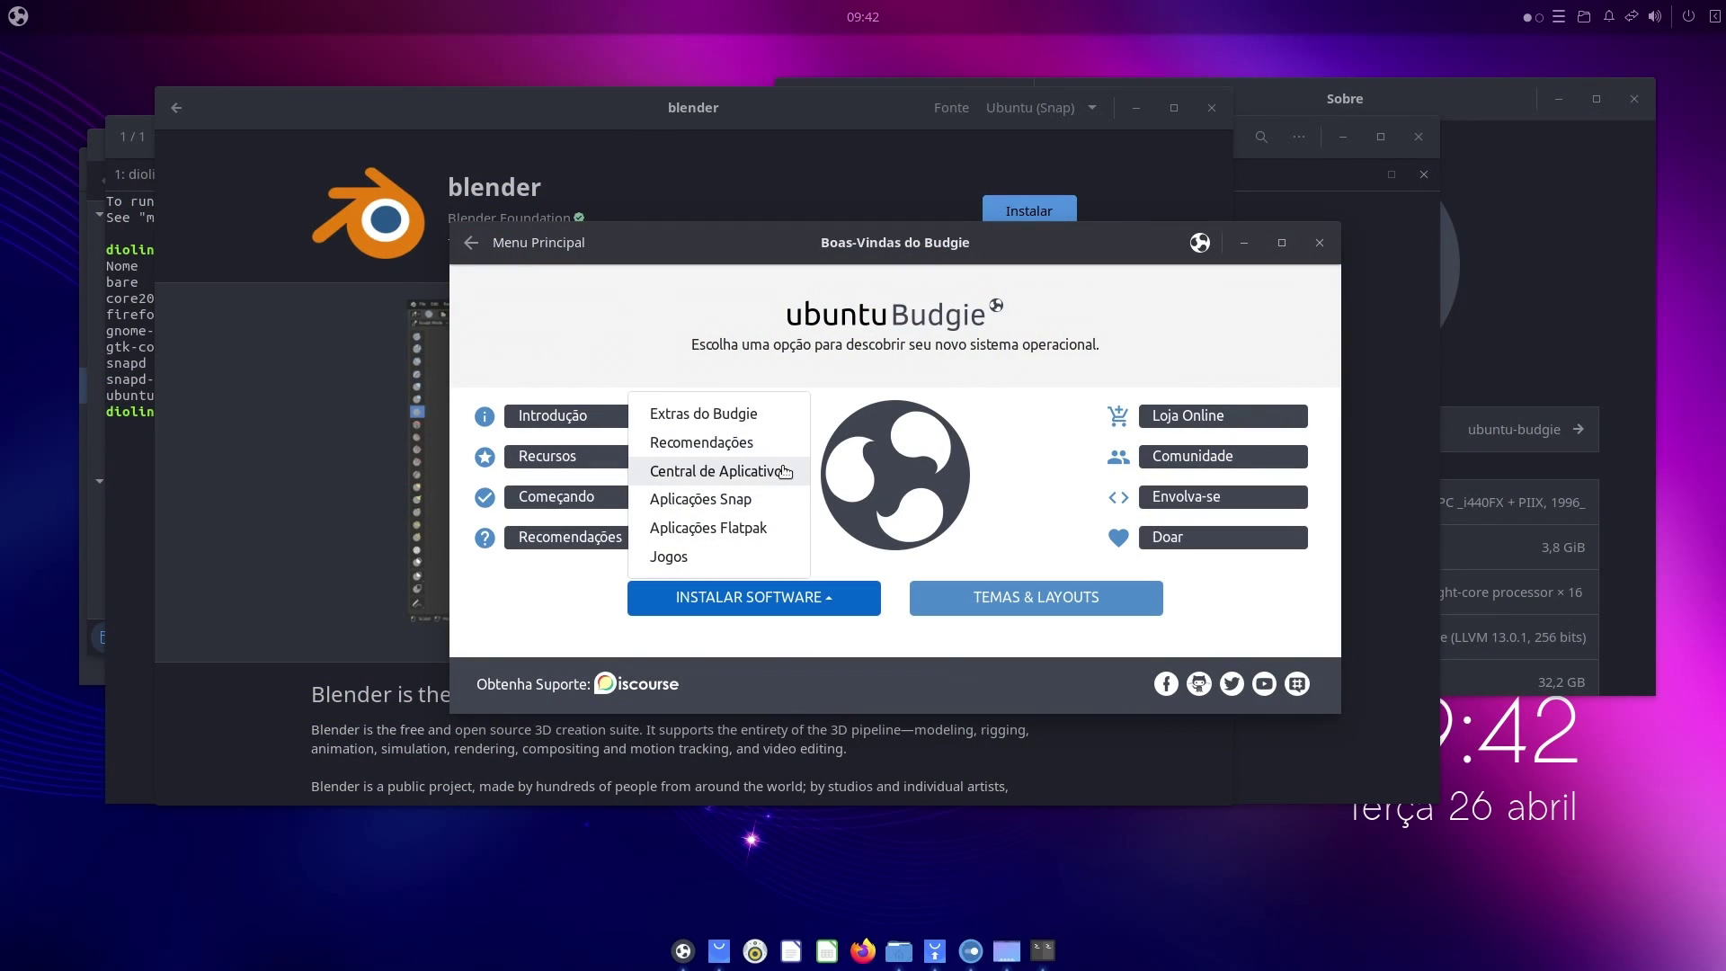
Open the Jogos page and look through its game clients, including Lutris, Steam, RetroArch and Mini Galaxy
left_click(757, 561)
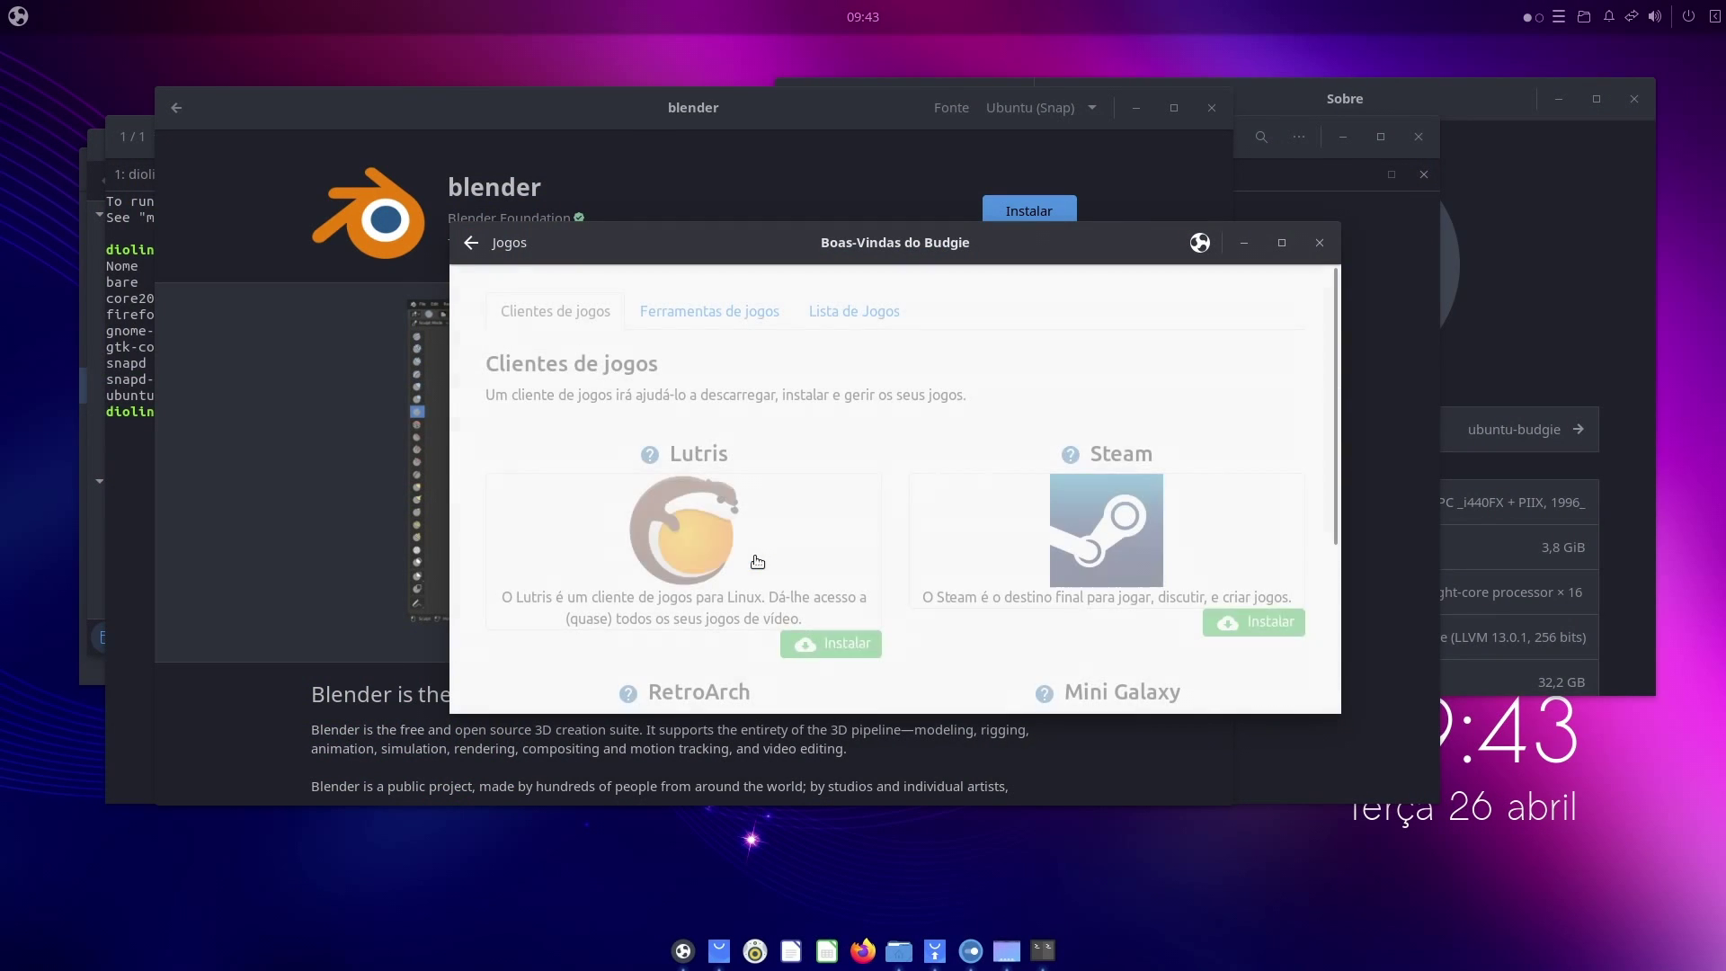
scroll(785, 484, "down", 3)
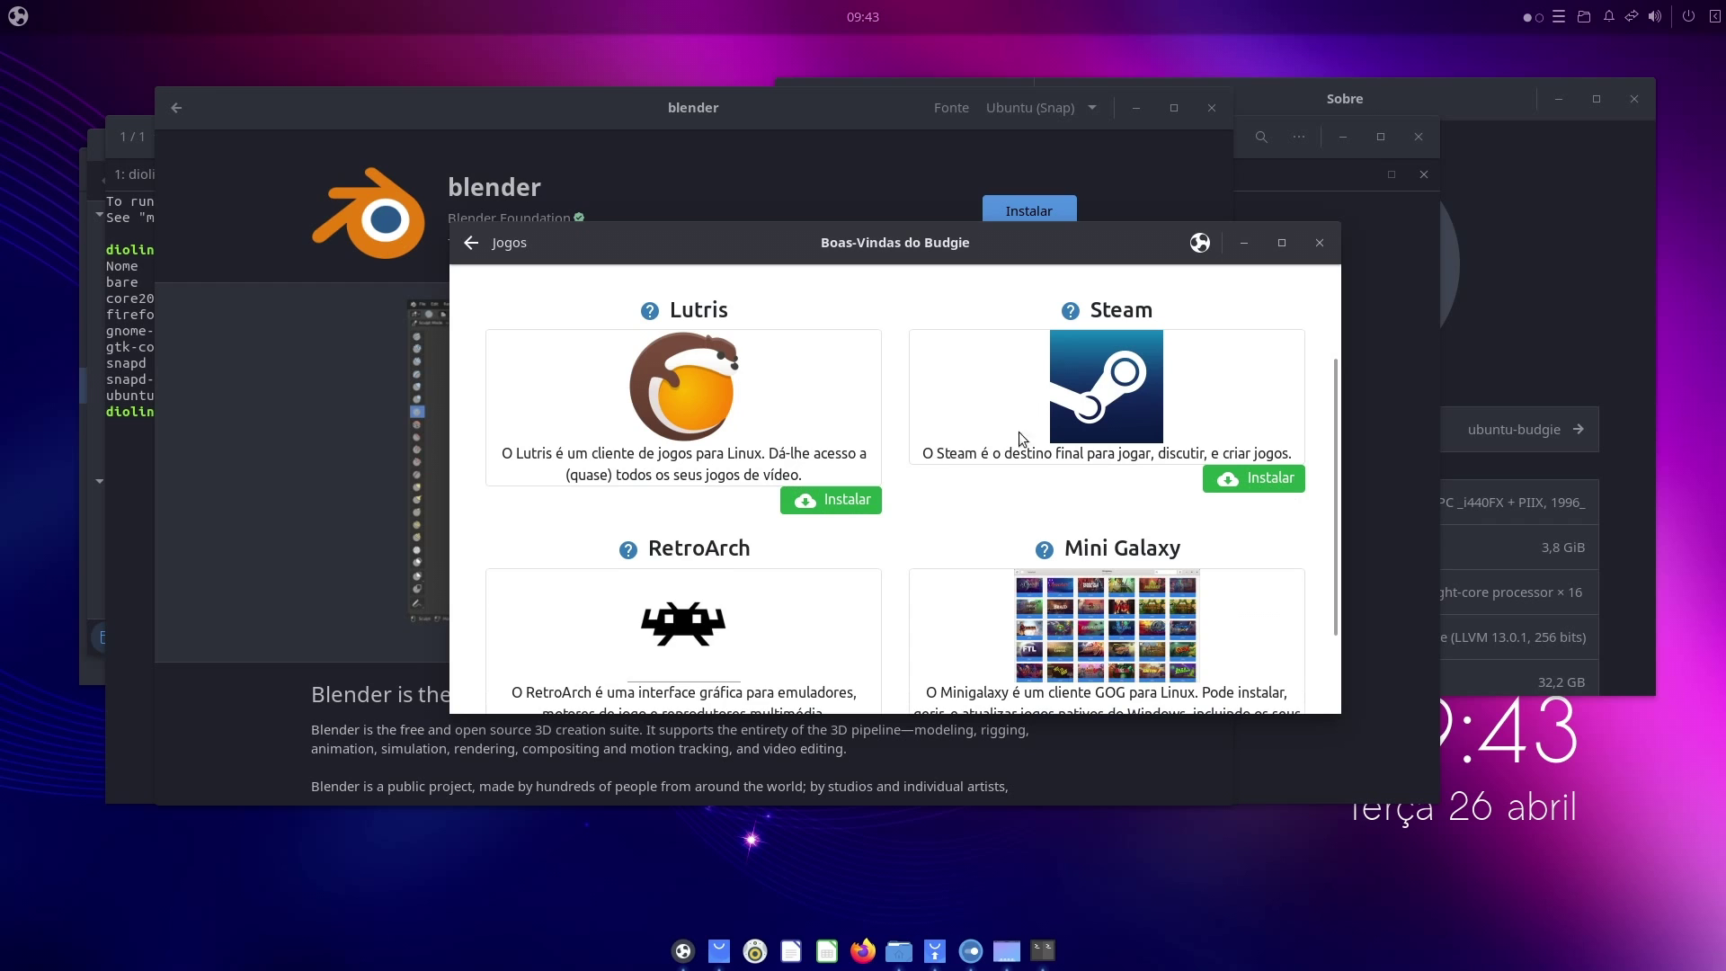
scroll(1025, 441, "down", 2)
scroll(906, 549, "up", 5)
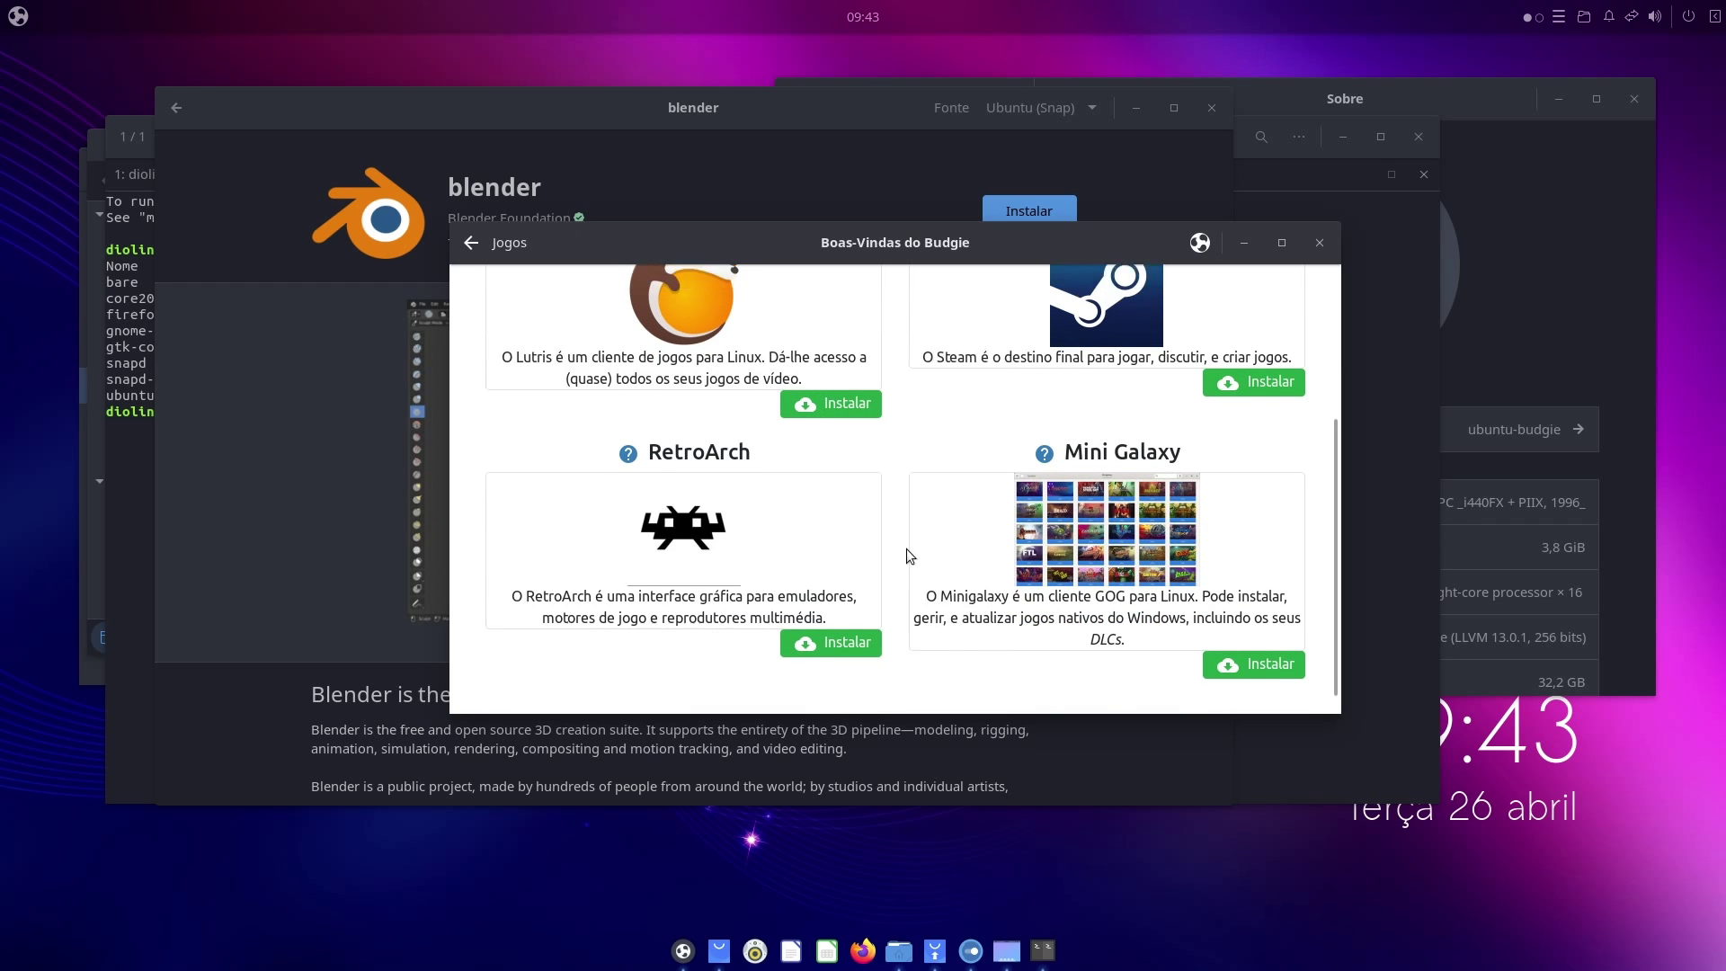
Open Ferramentas de jogos and look through the gaming tools, from Piper and OpenRGB to GOverlay + Mango HUD and CoreCtrl
left_click(733, 316)
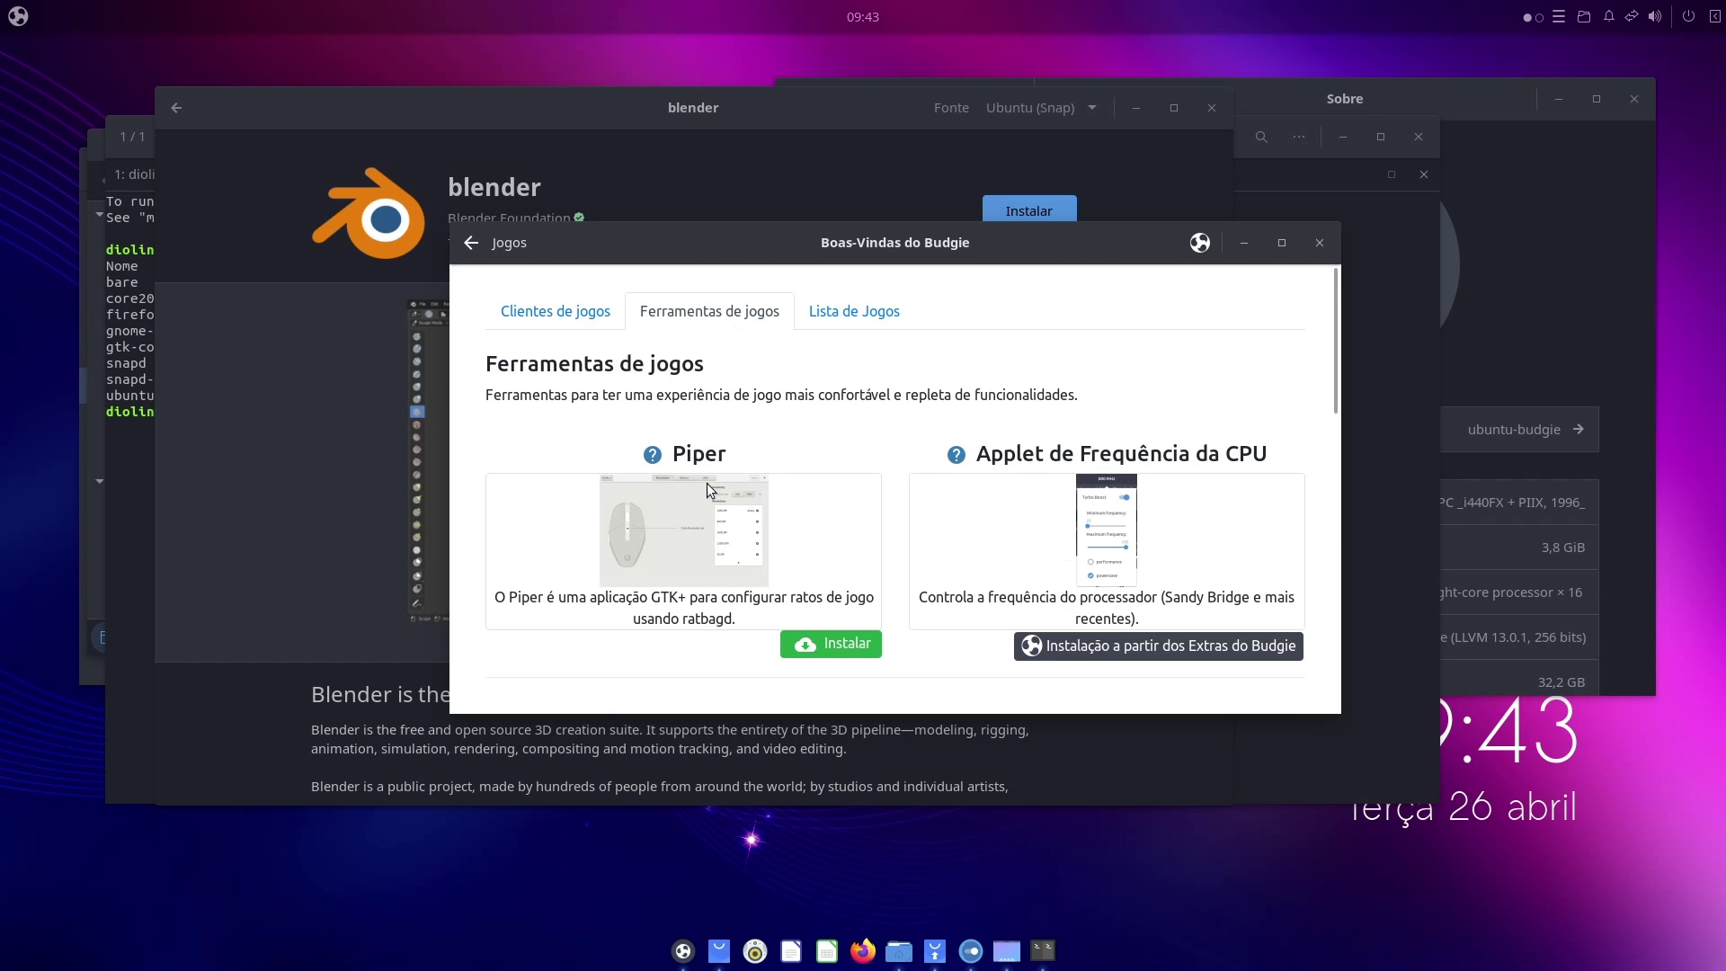
scroll(707, 490, "down", 7)
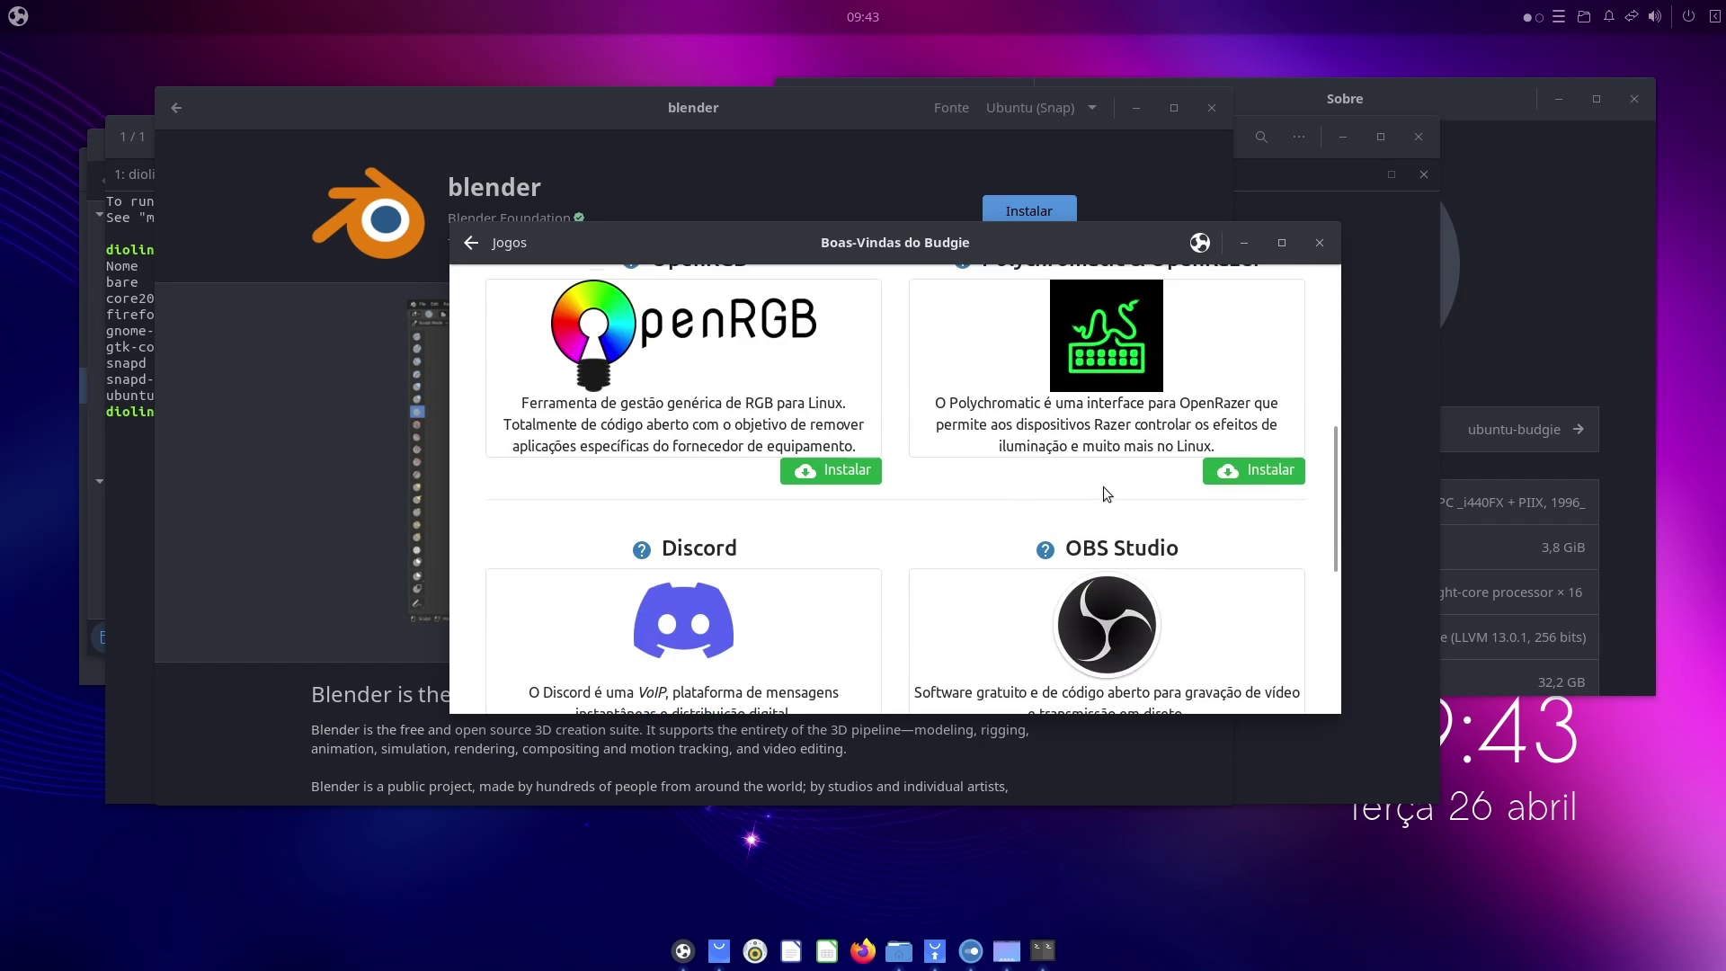
scroll(1103, 487, "down", 3)
scroll(1103, 487, "up", 1)
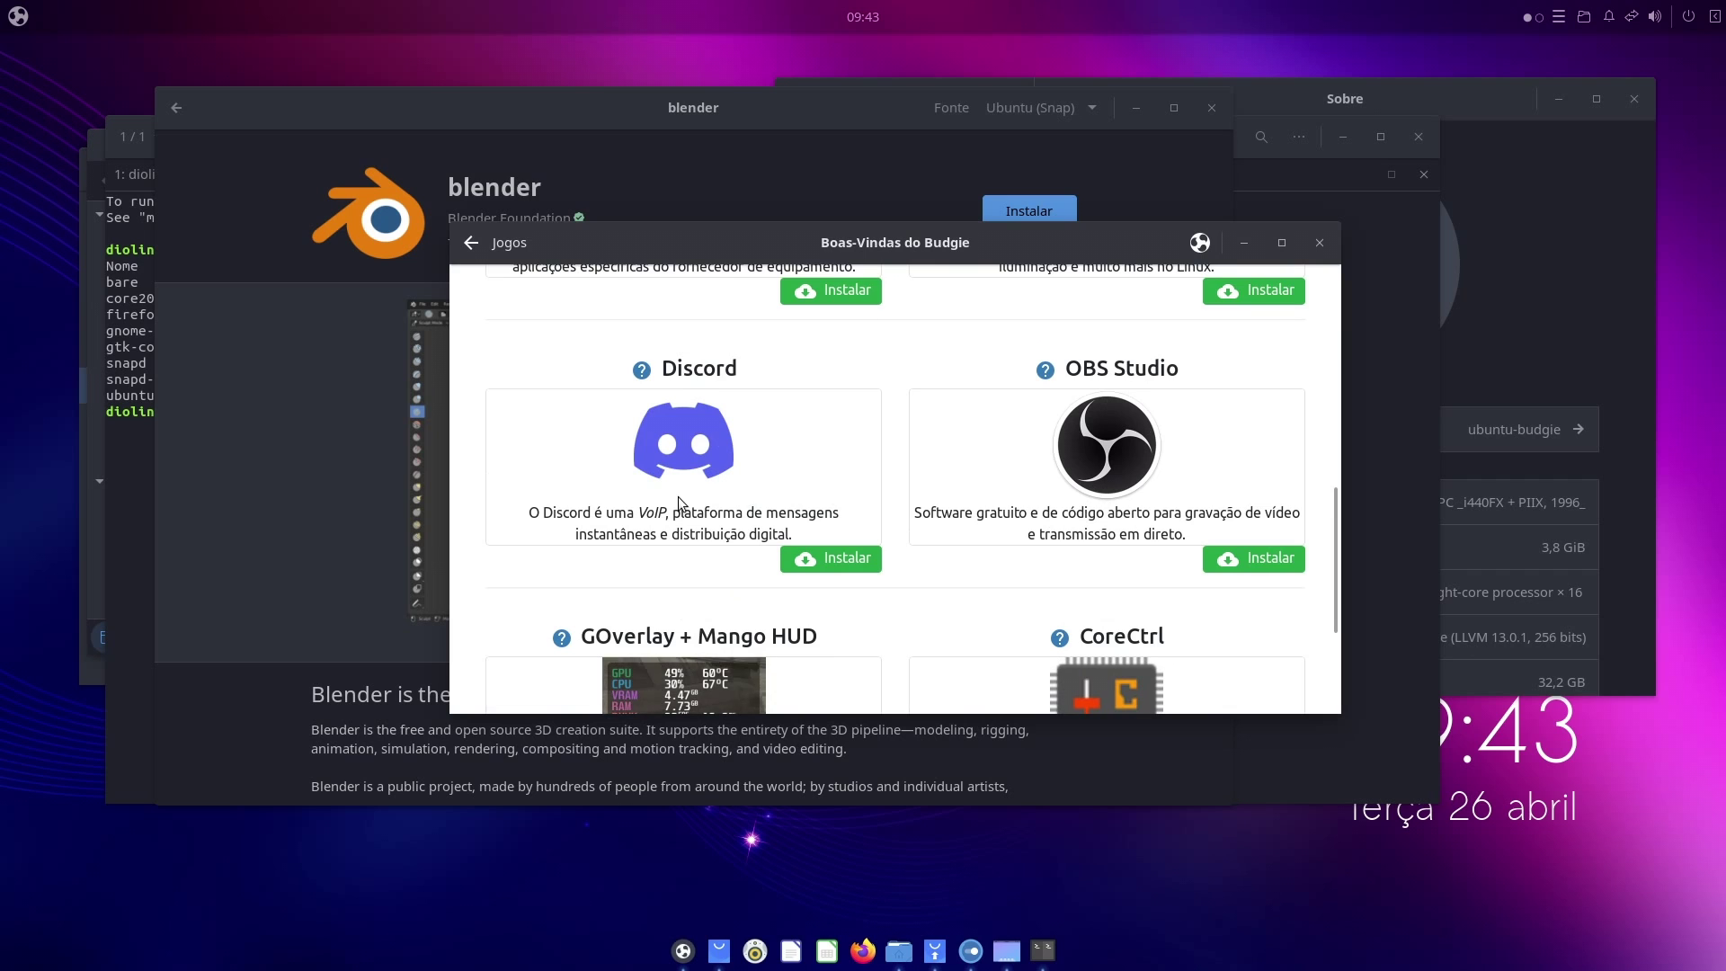
scroll(692, 499, "down", 1)
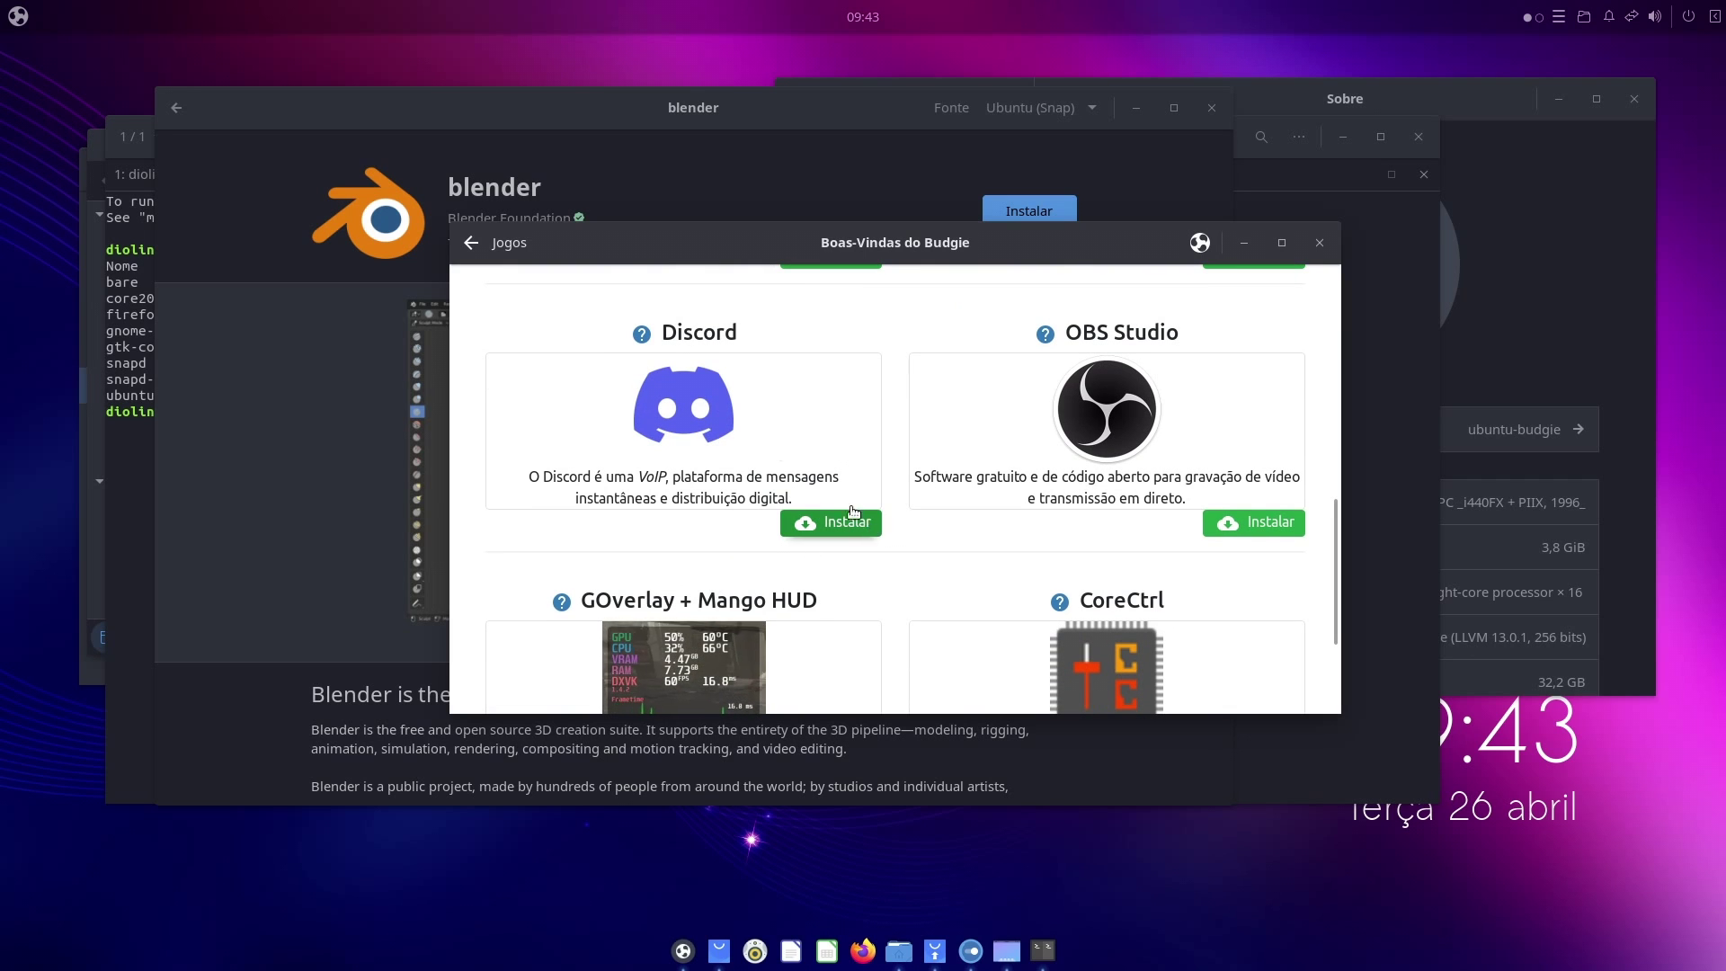
scroll(1144, 425, "down", 4)
scroll(1145, 424, "up", 1)
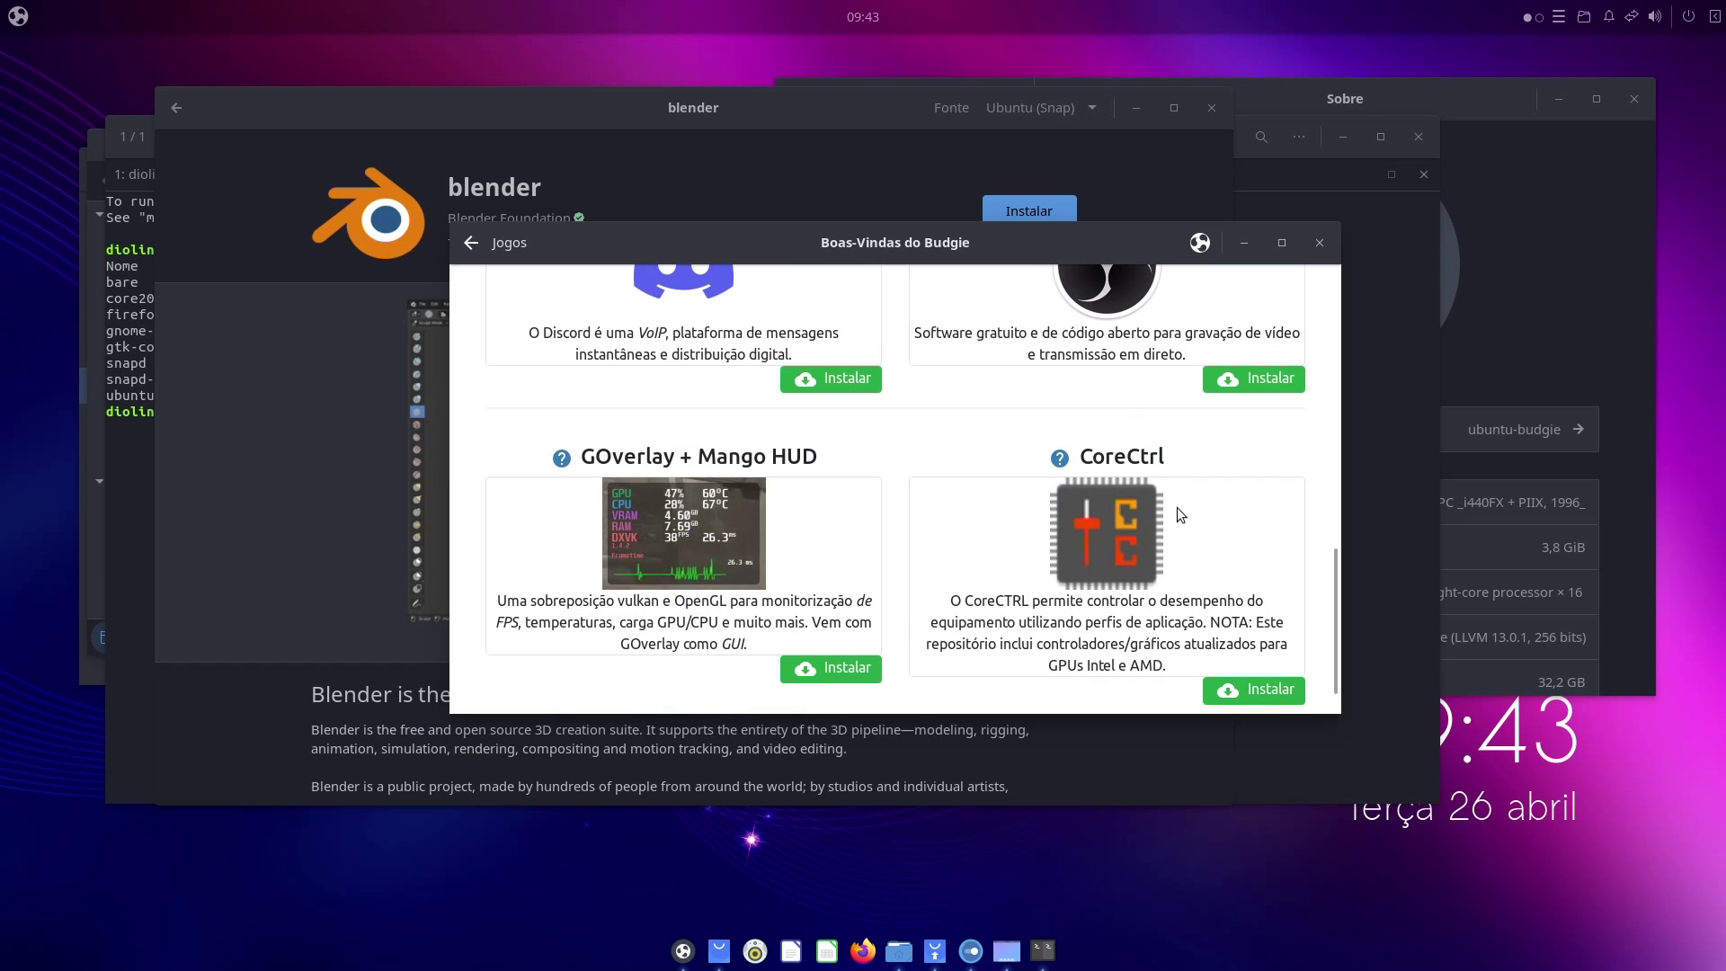
scroll(1124, 566, "down", 1)
scroll(899, 422, "up", 15)
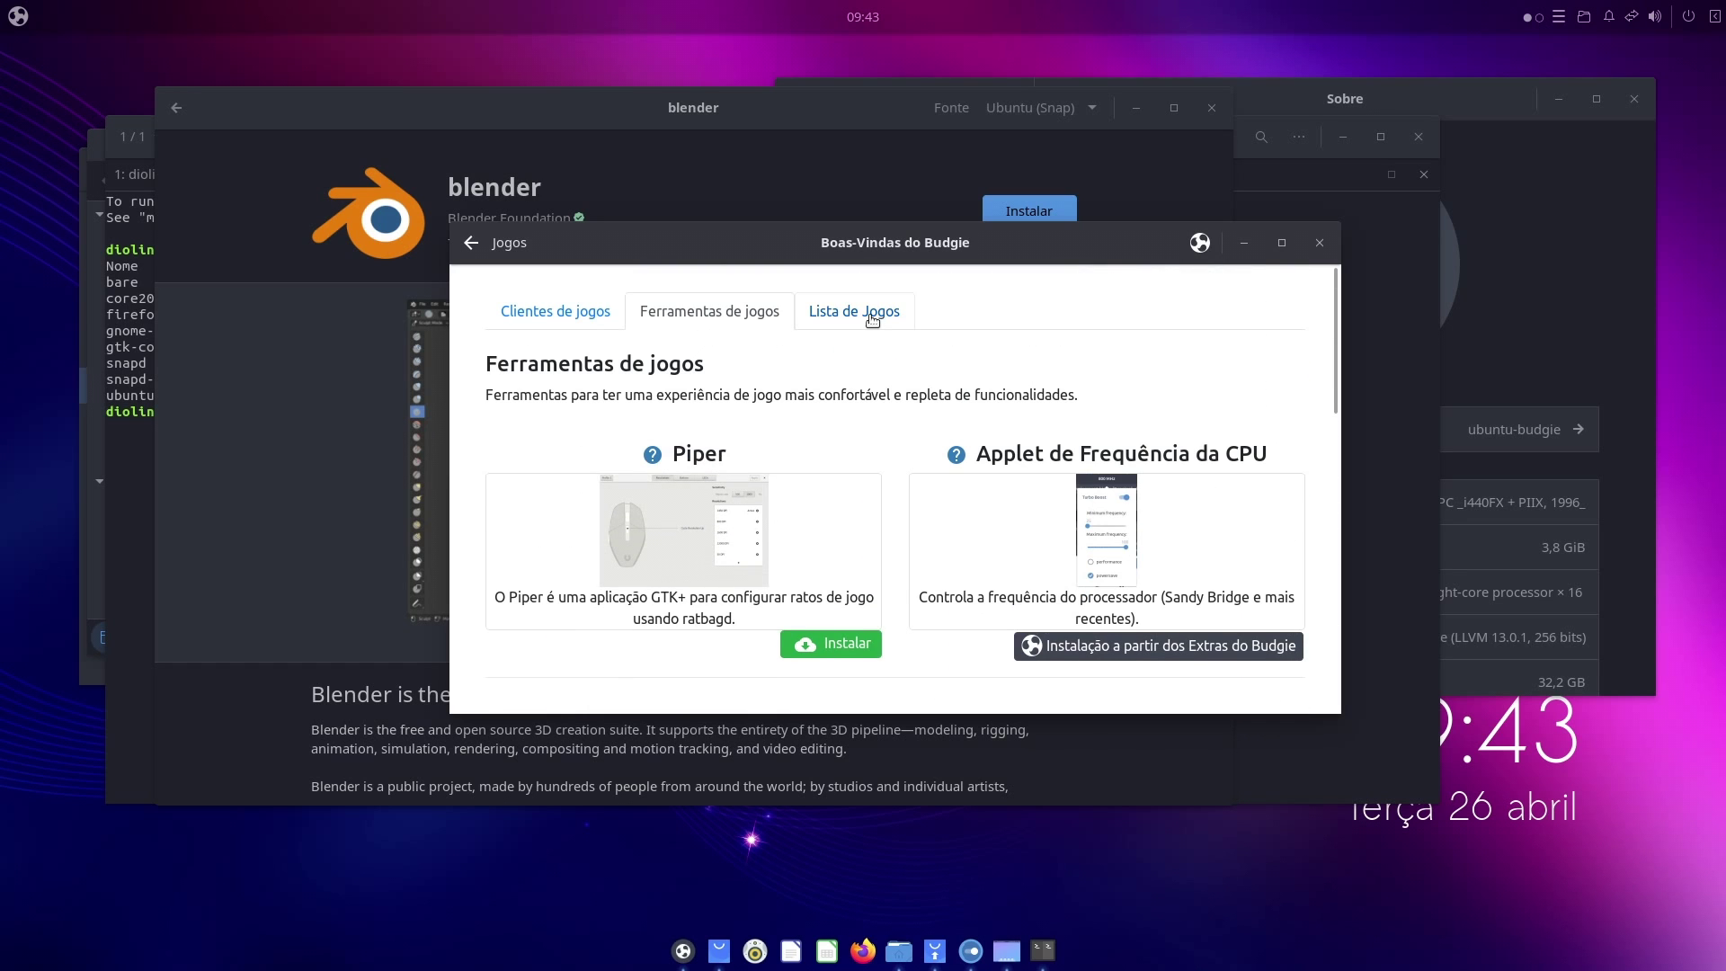
Open Lista de Jogos and look through the suggested games, including Loop Hero and Binding Of Isaac - Rebirth
left_click(872, 316)
scroll(949, 495, "down", 2)
scroll(910, 522, "down", 5)
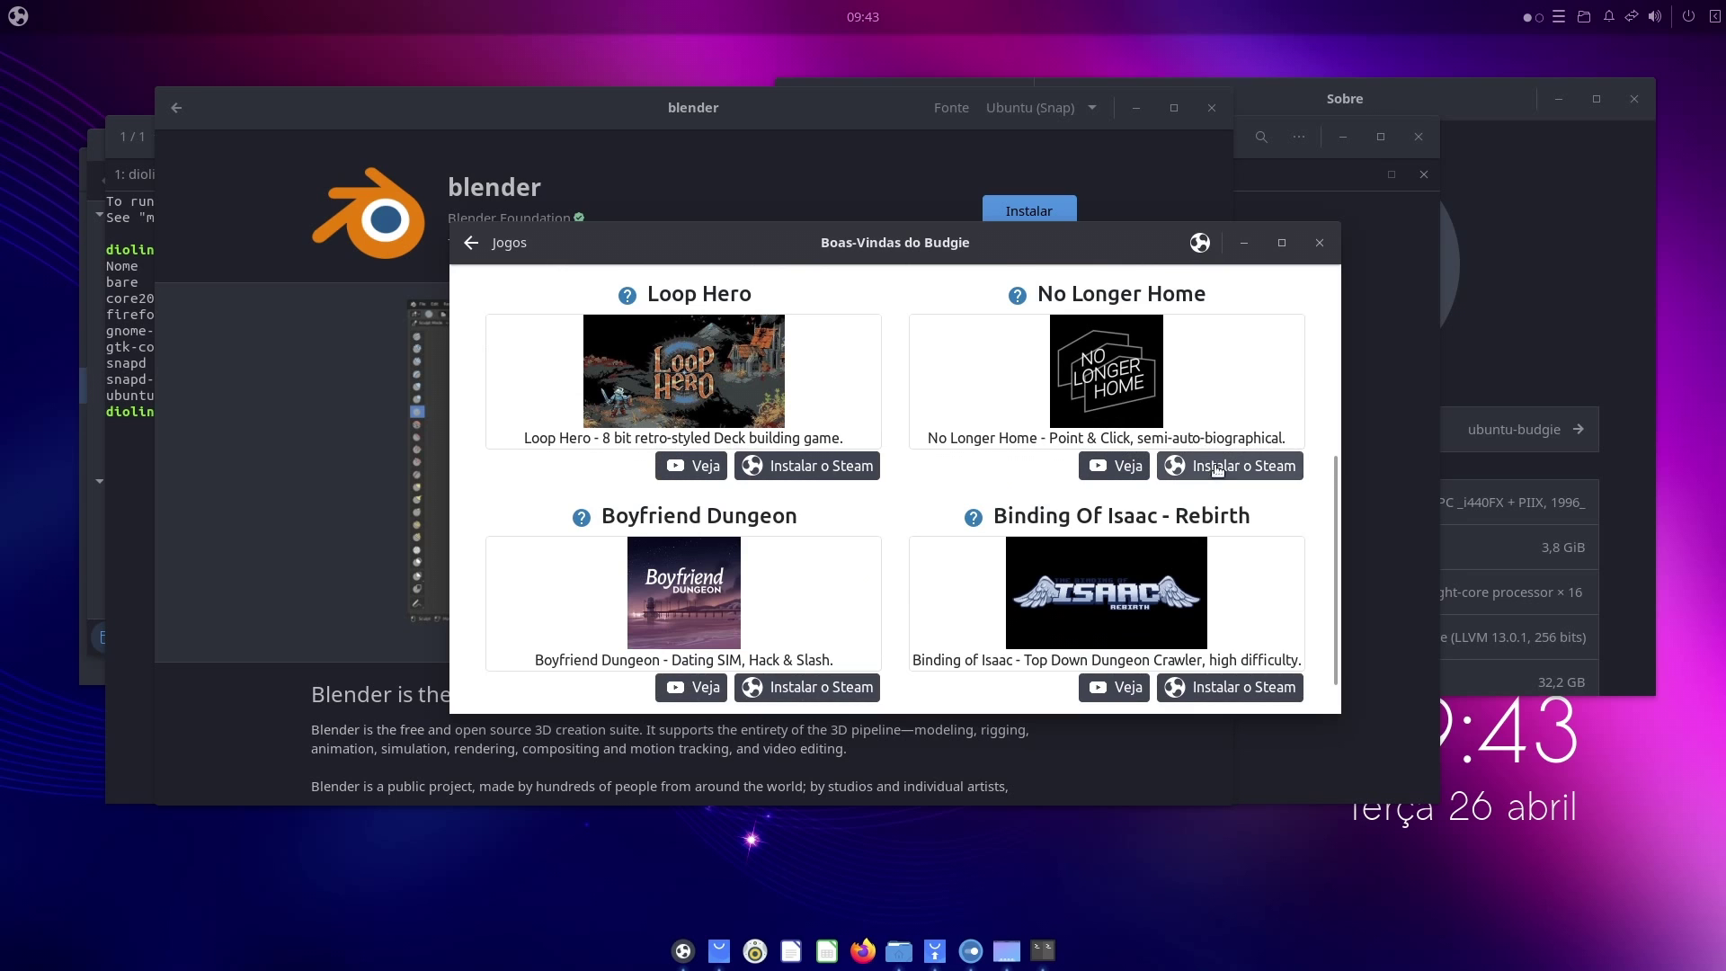
scroll(1217, 469, "down", 1)
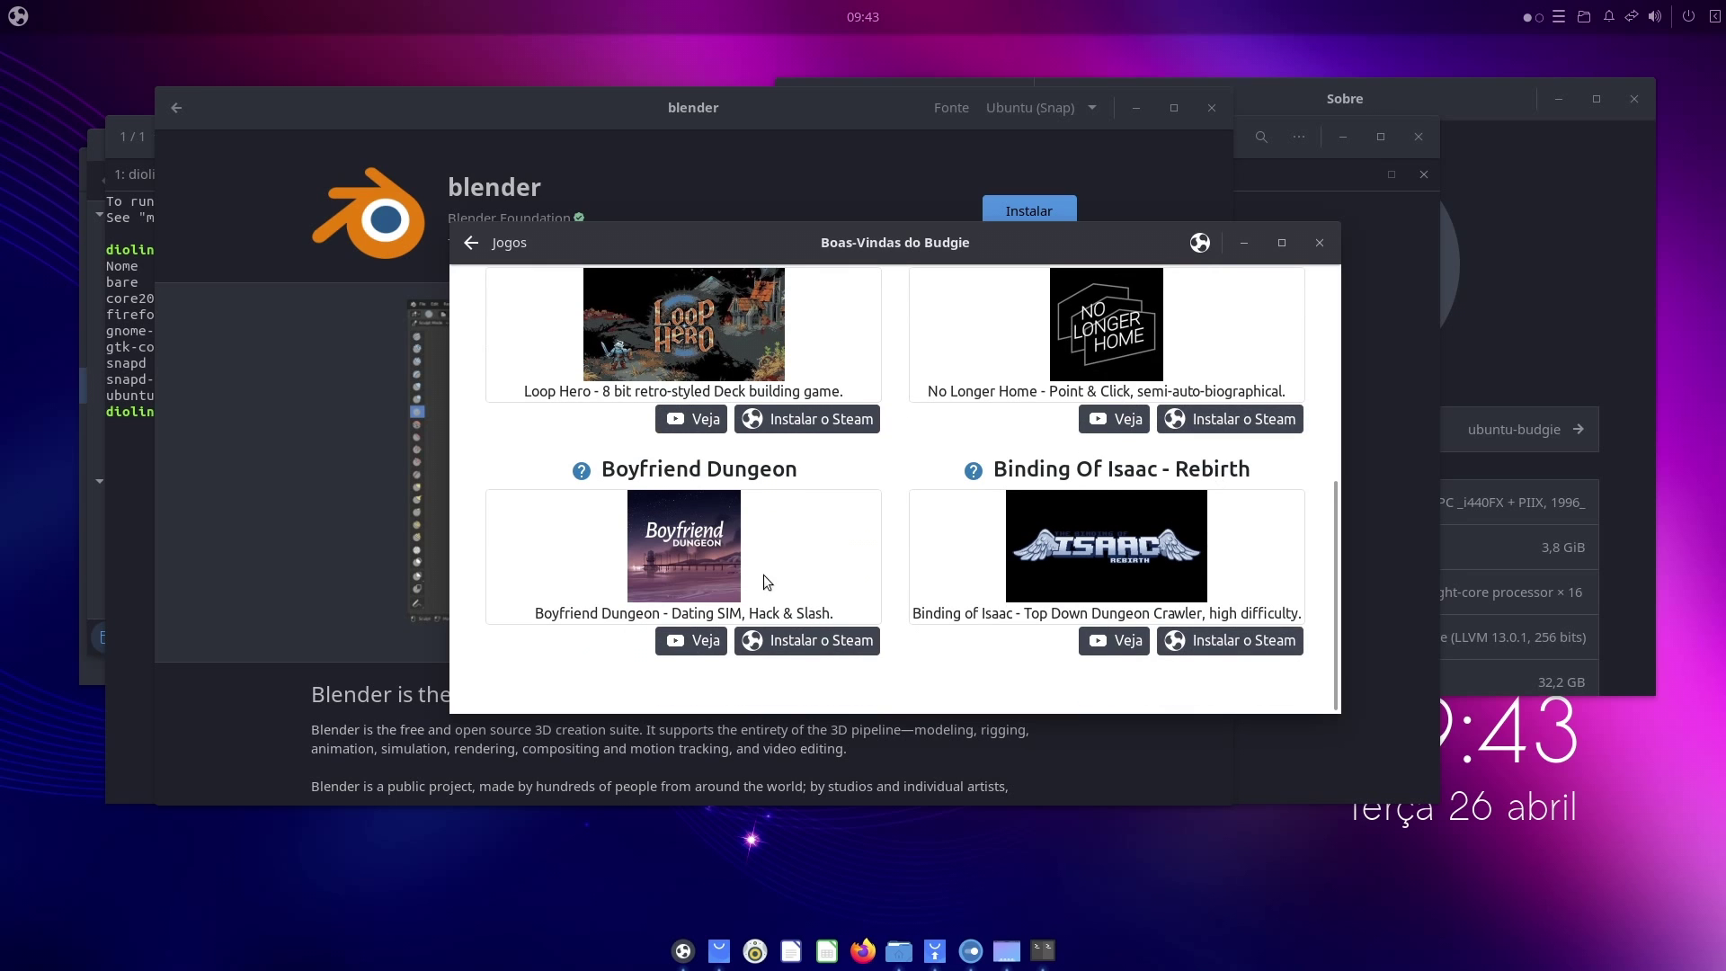
scroll(767, 580, "up", 5)
Return to the main menu, open Temas & Layouts, and apply the WhiteSur theme
key("alt+Left")
left_click(1043, 605)
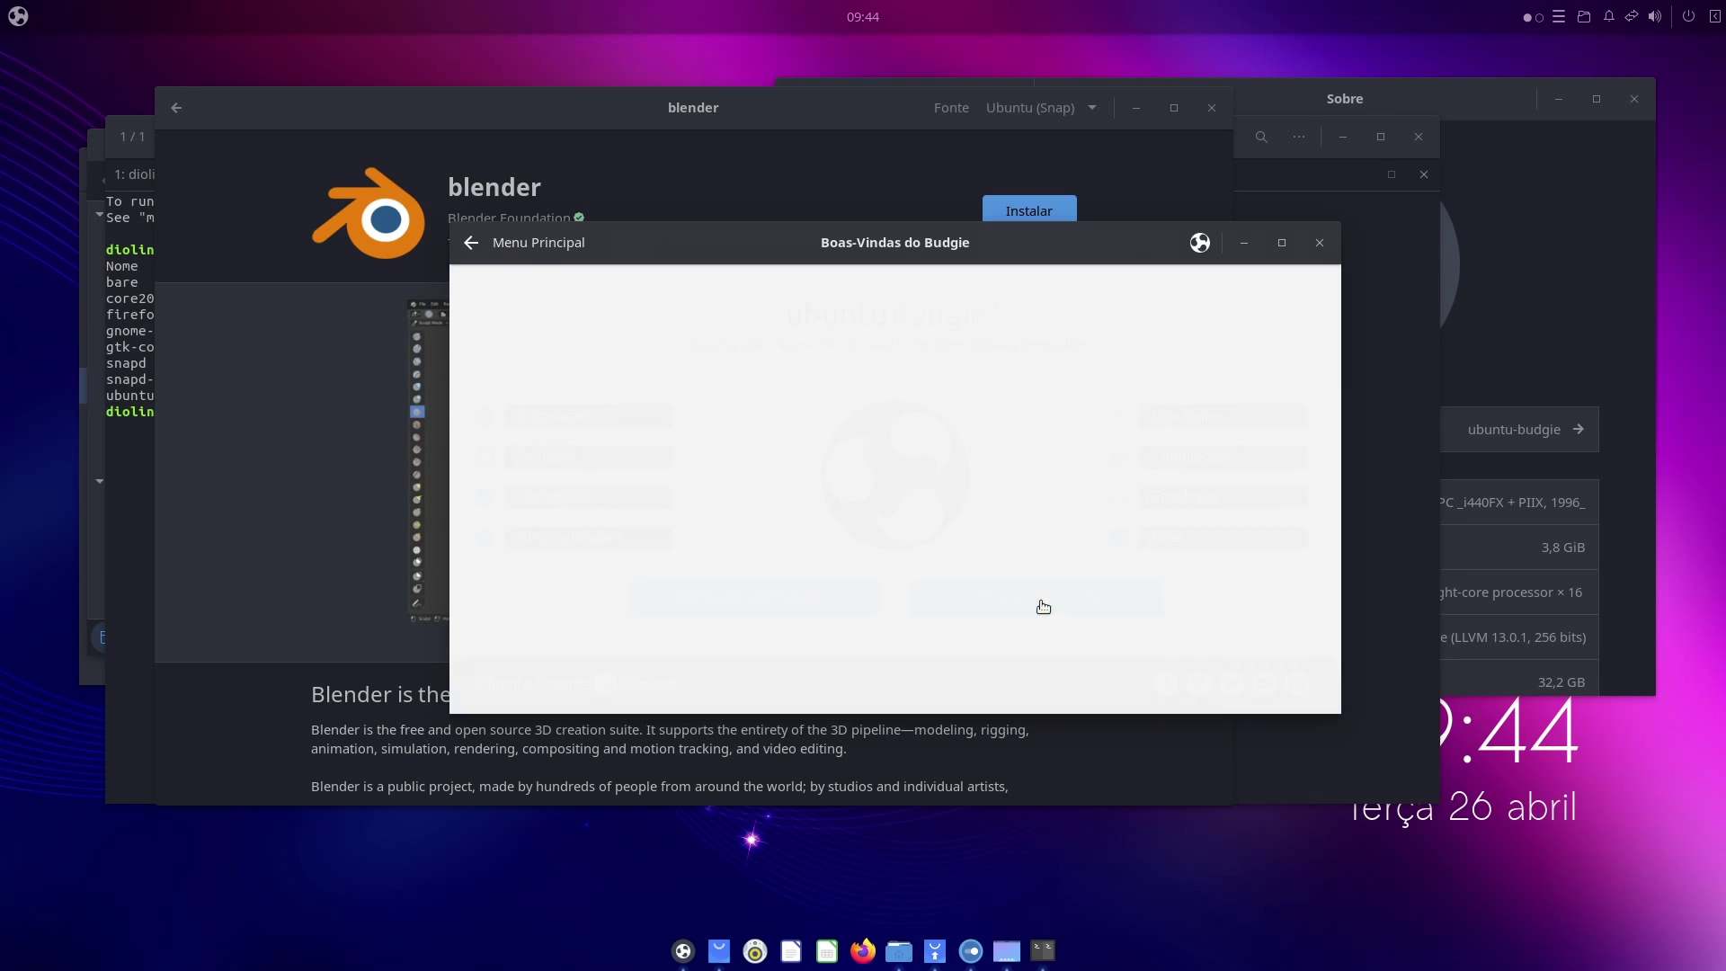
scroll(816, 435, "down", 10)
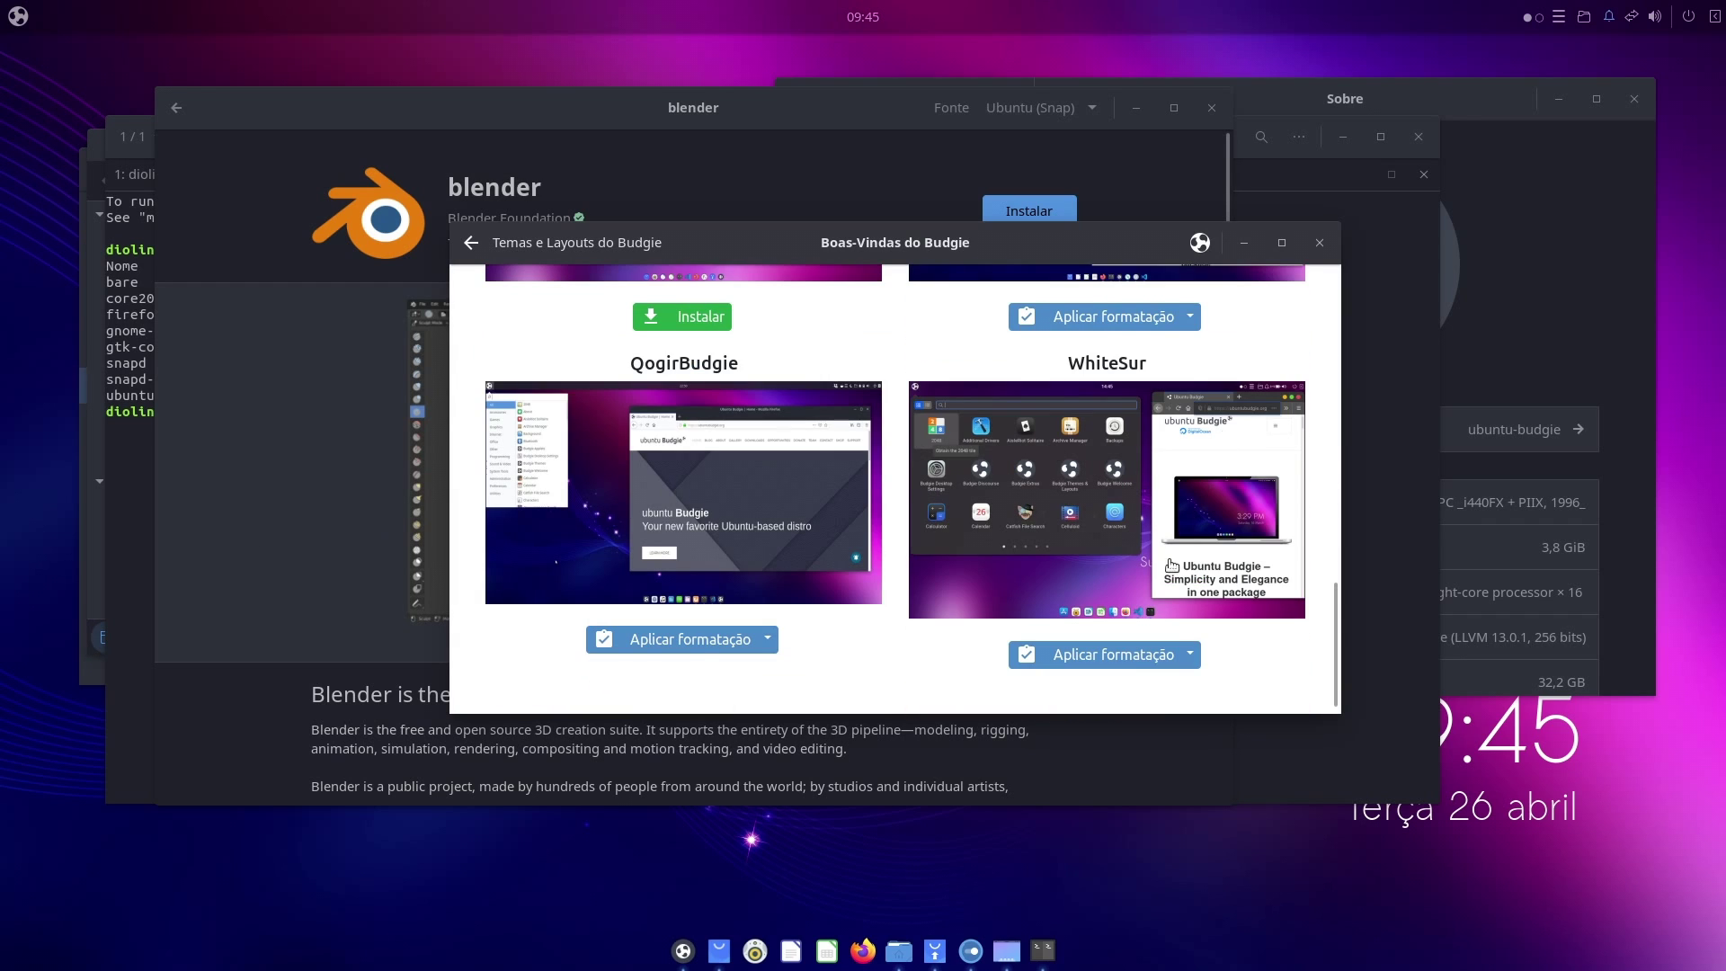
left_click(1132, 664)
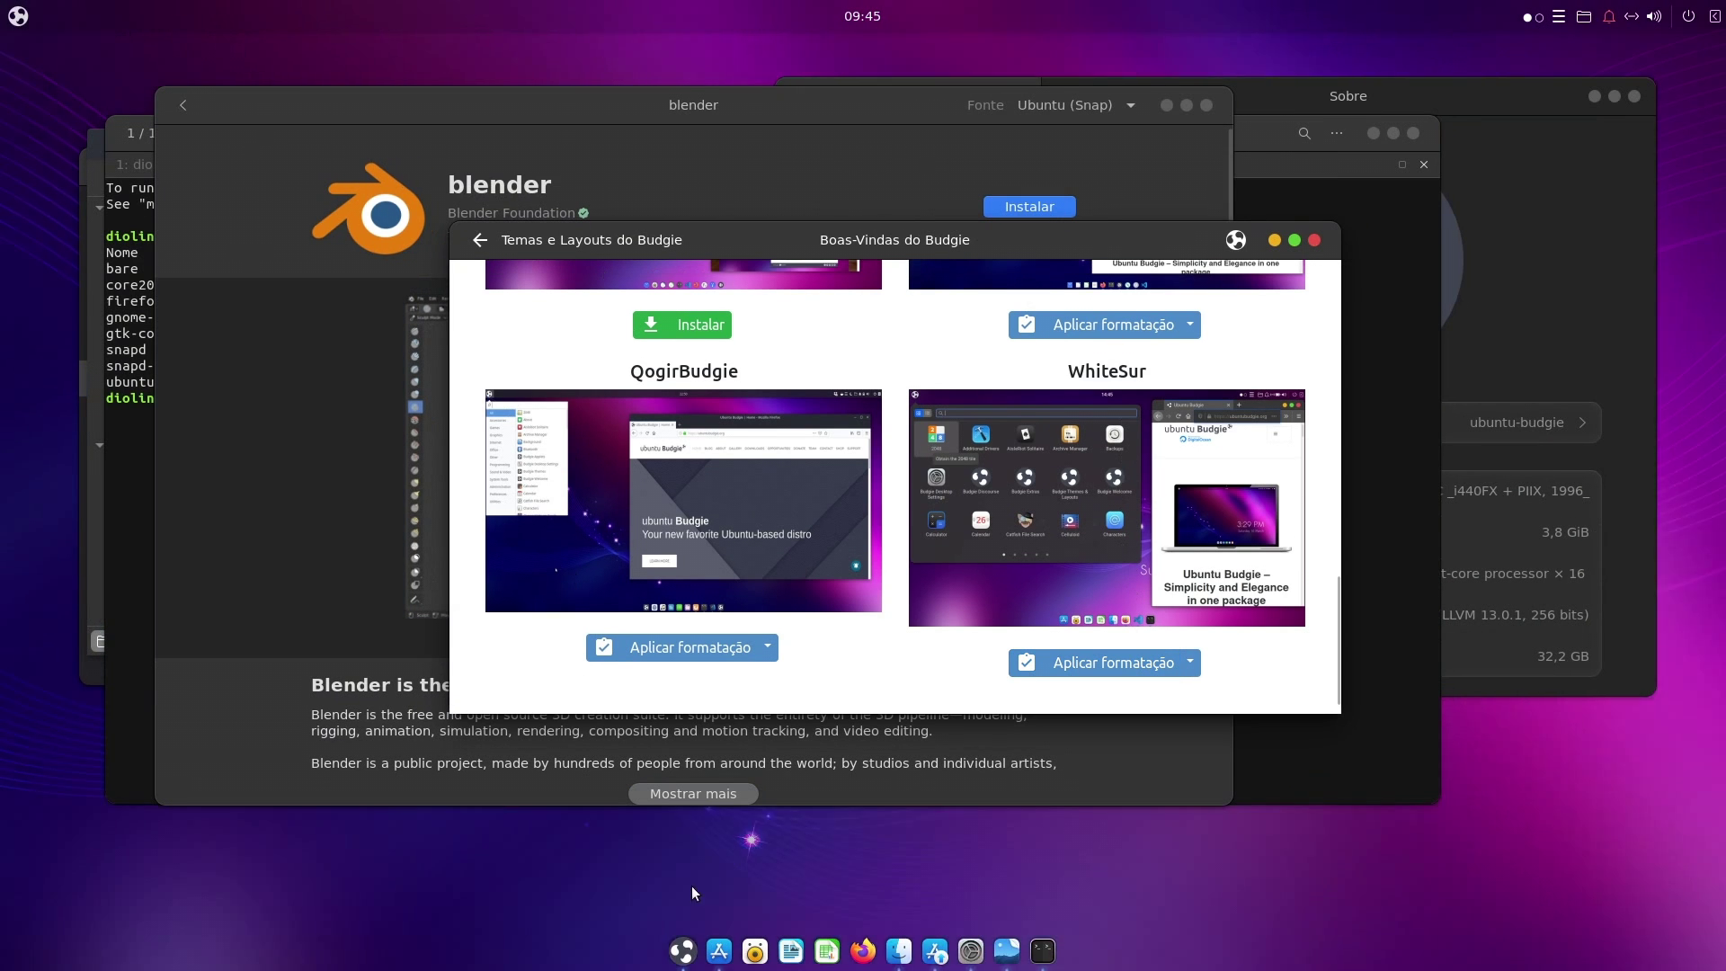
Apply the Eleven desktop layout, check its application menu, and continue through the layouts to Chrome
scroll(1184, 618, "down", 5)
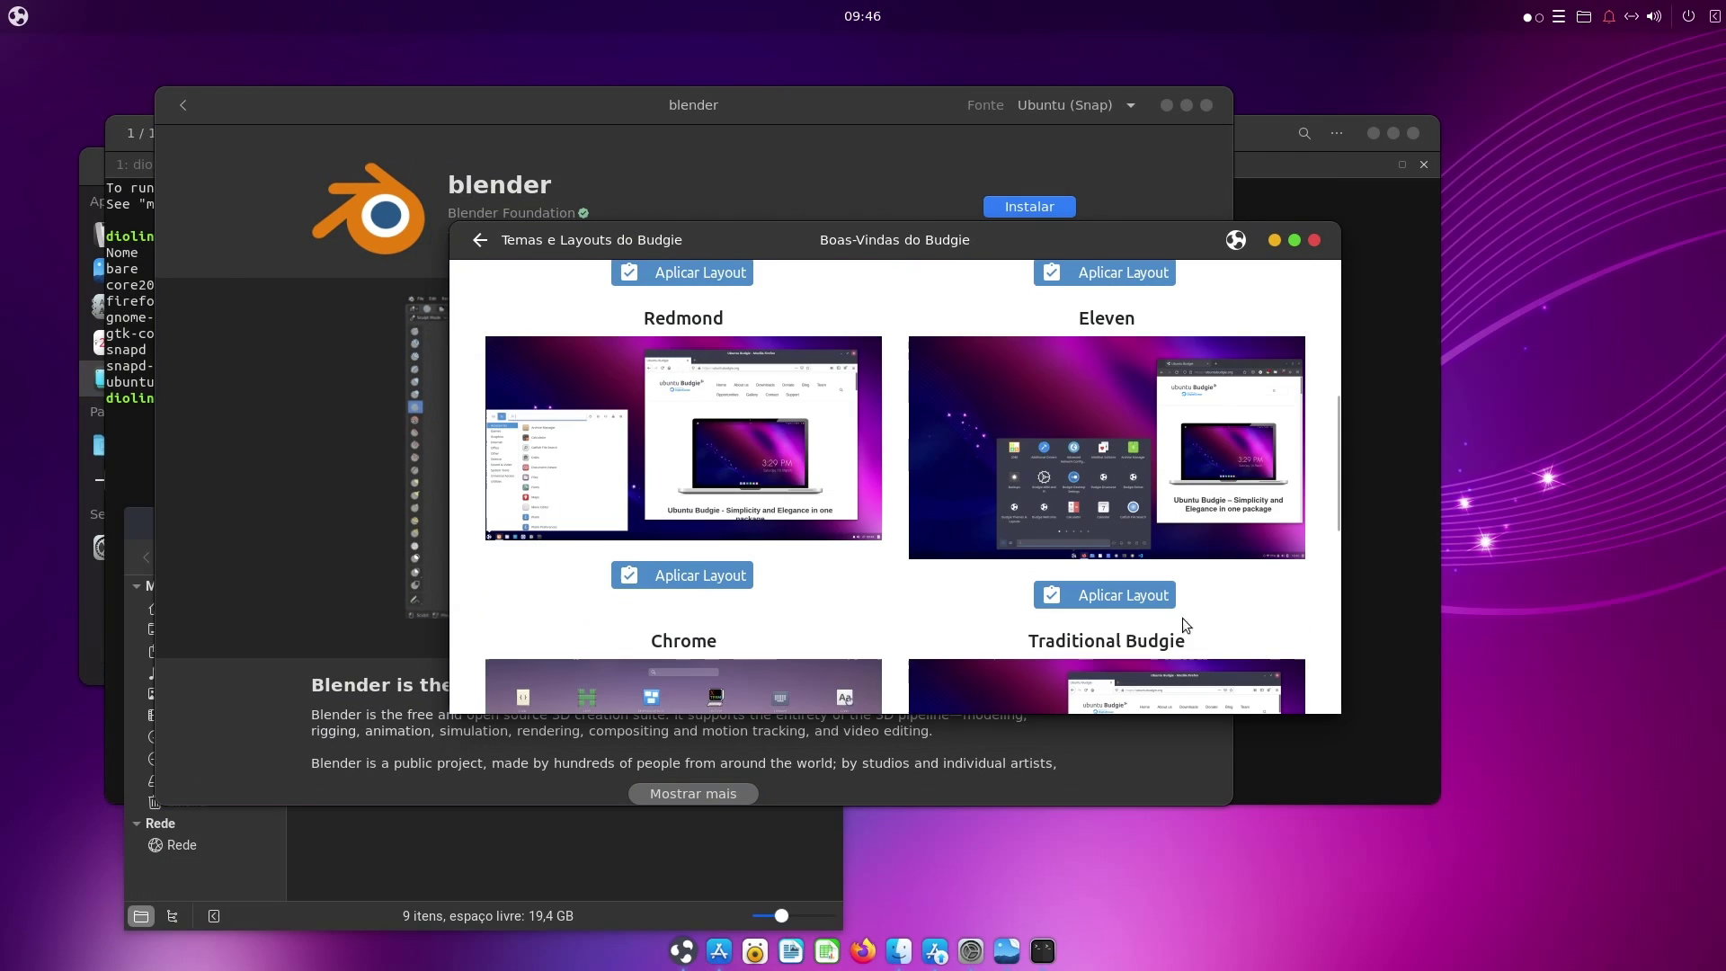
left_click(1115, 597)
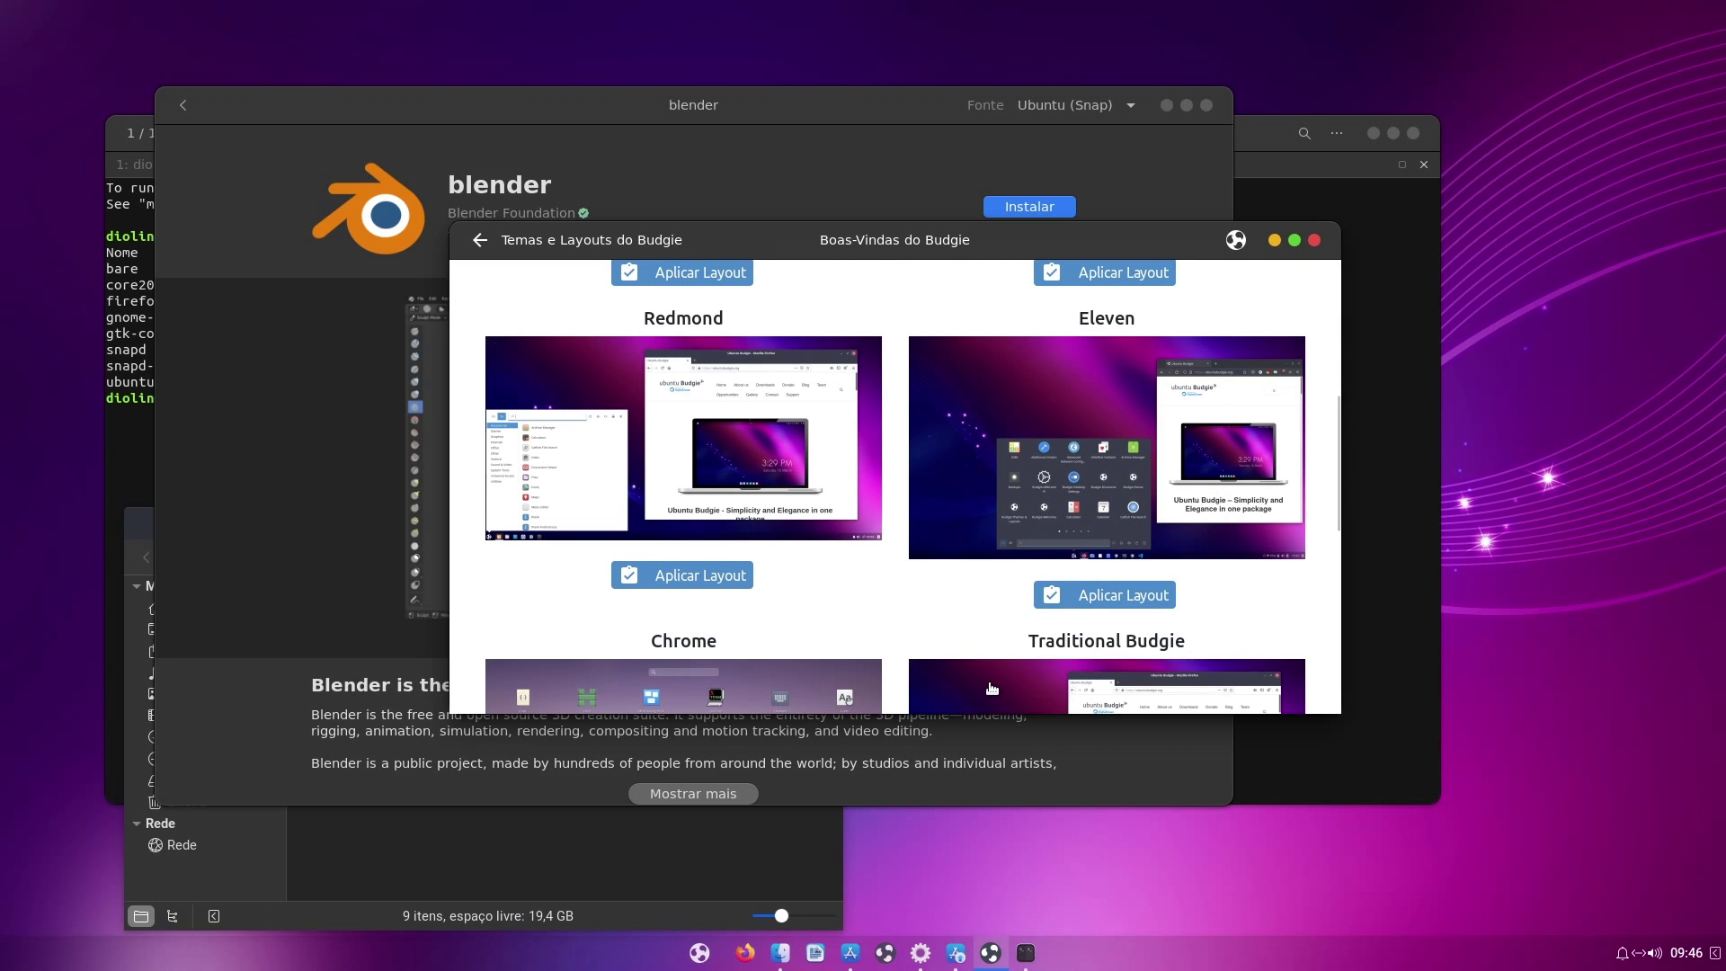
left_click(700, 953)
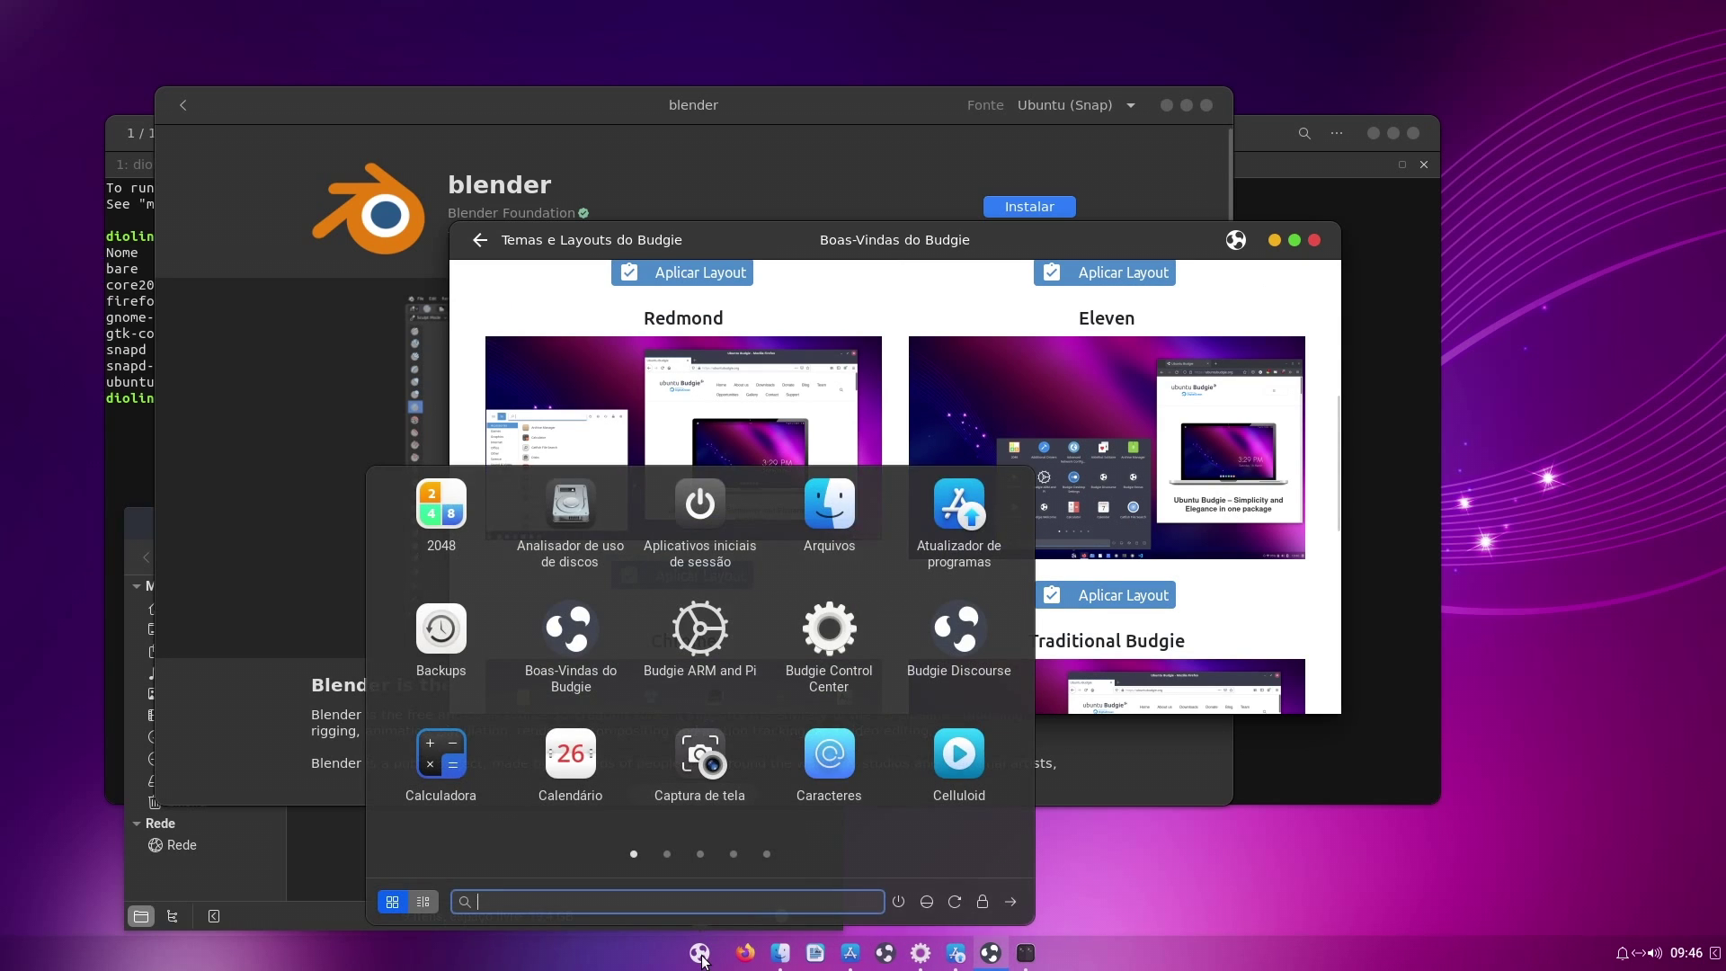
left_click(700, 955)
scroll(698, 590, "down", 5)
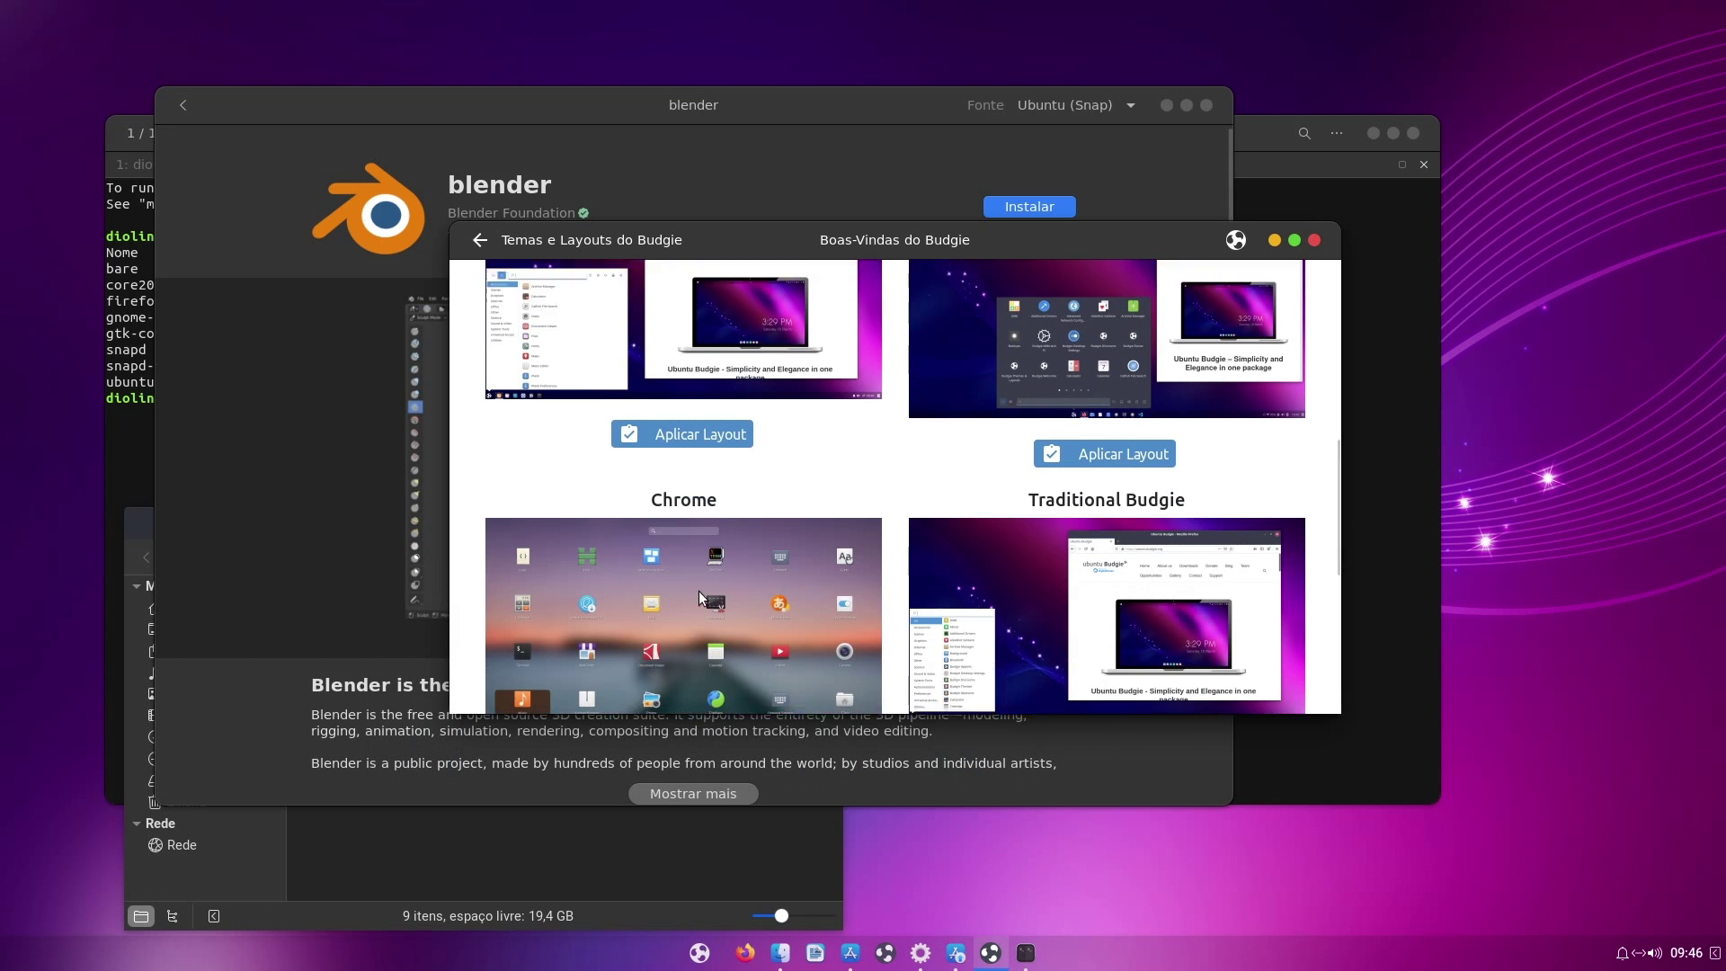
left_click(730, 606)
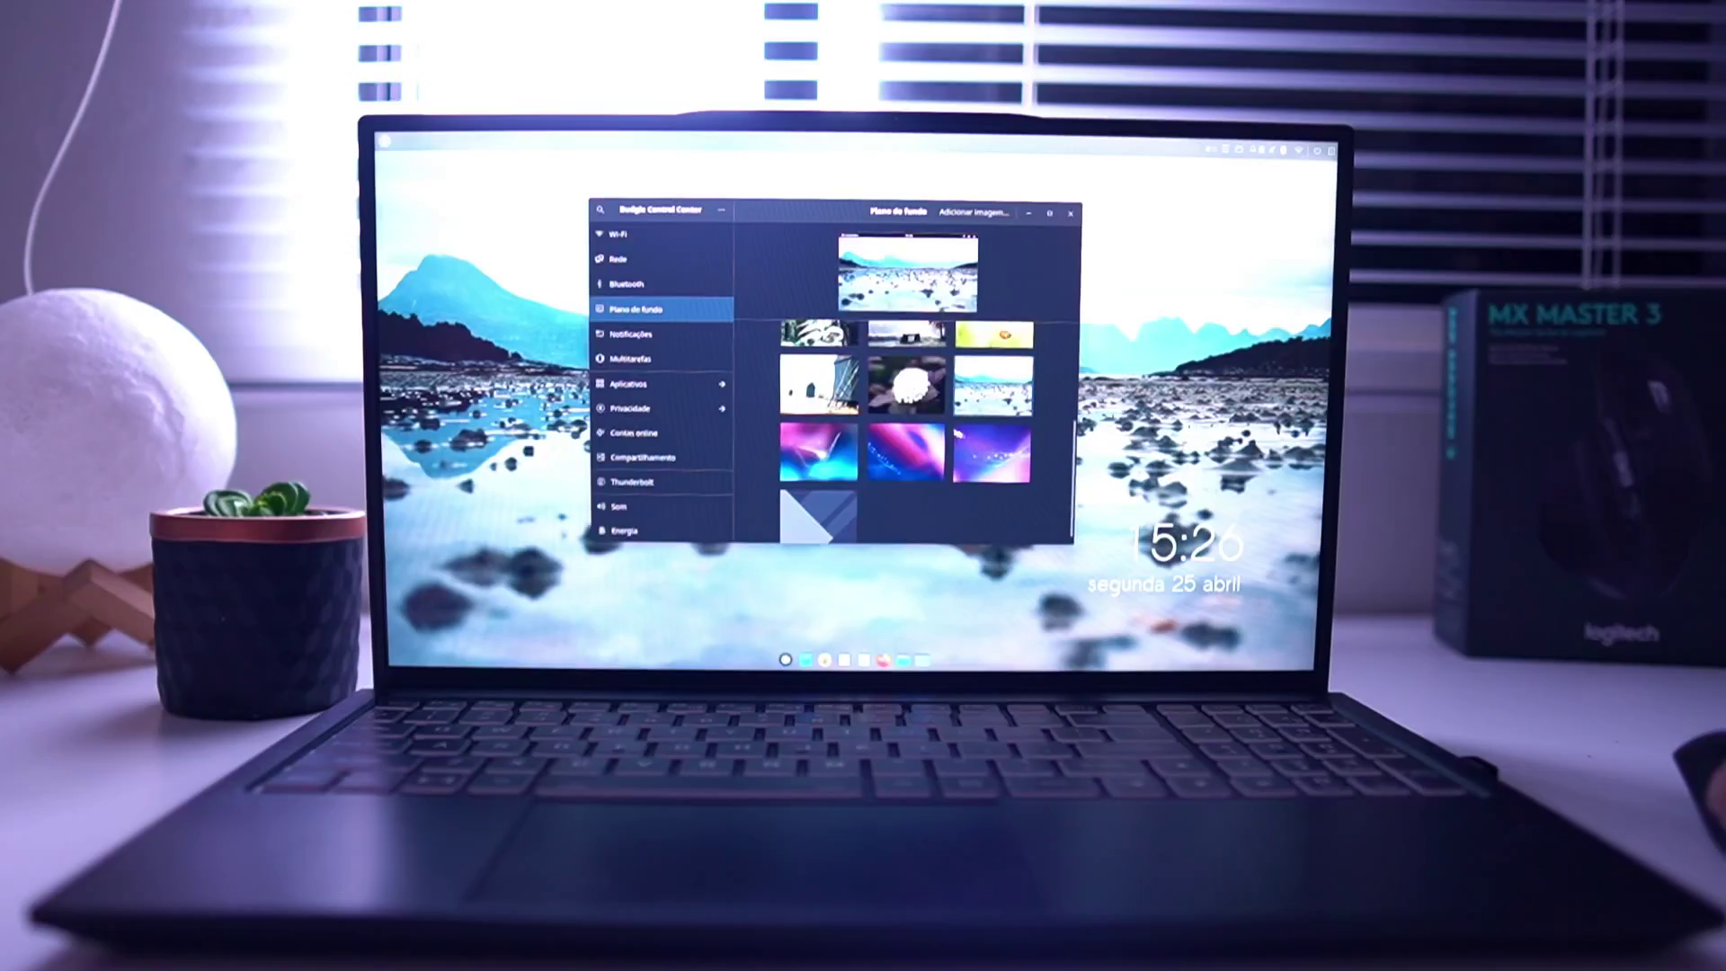
scroll(906, 431, "down", 2)
left_click(854, 530)
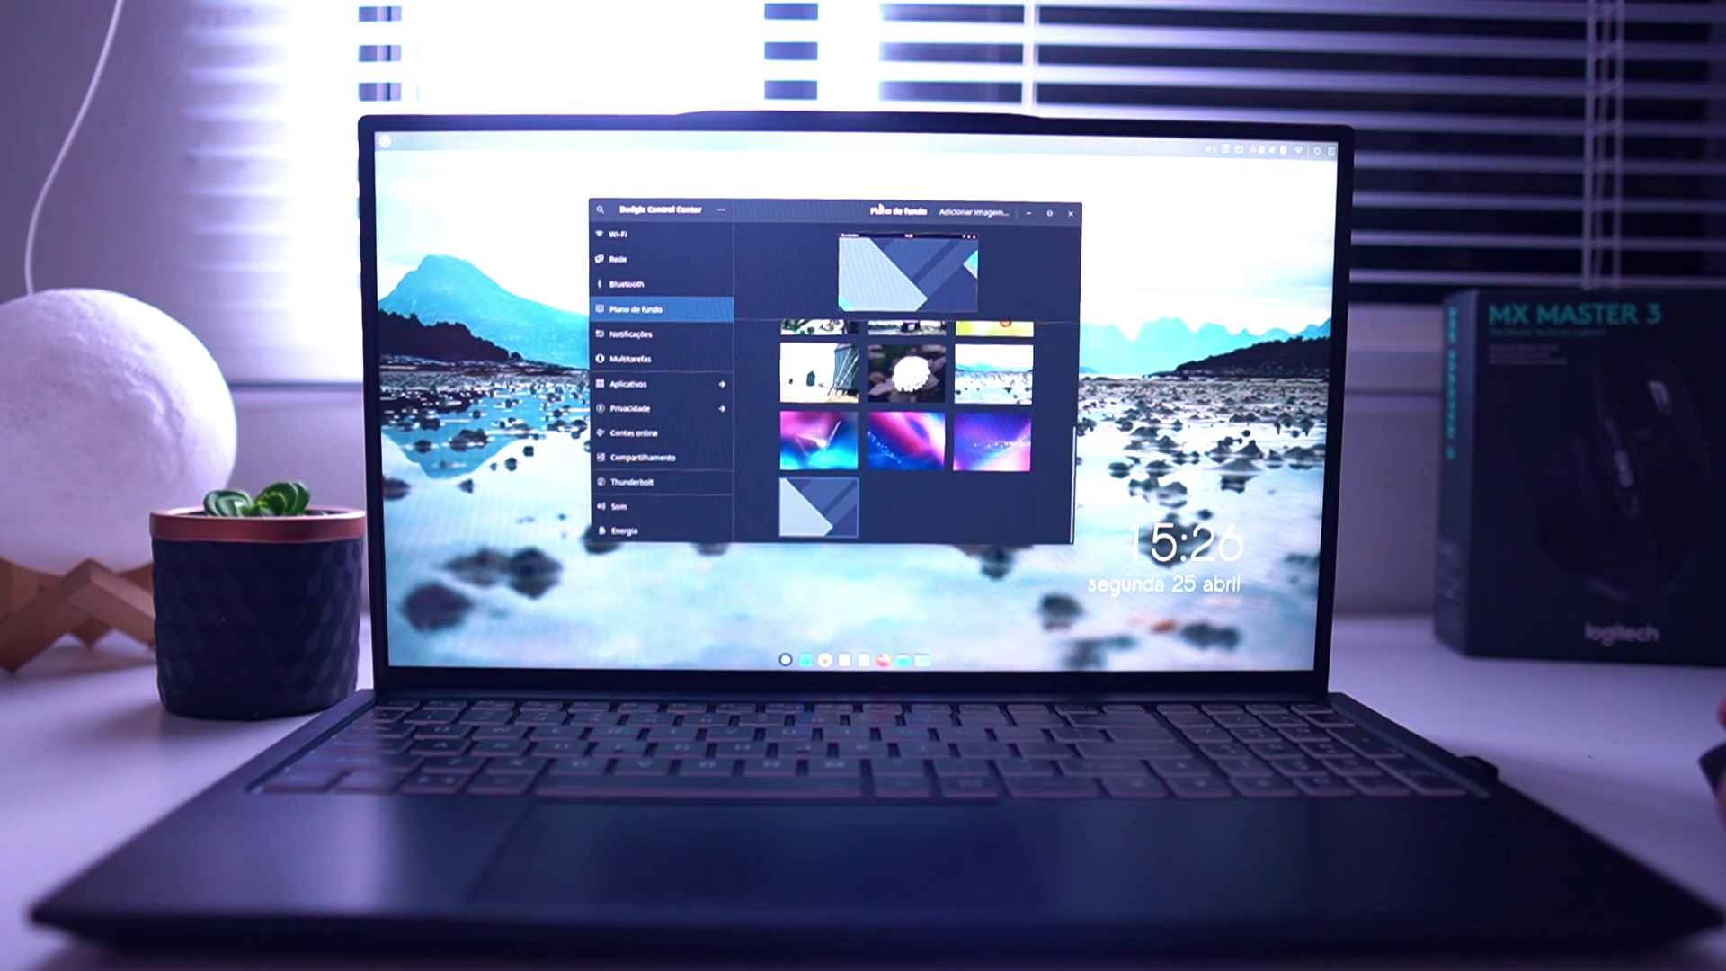
scroll(866, 538, "up", 3)
scroll(907, 432, "up", 2)
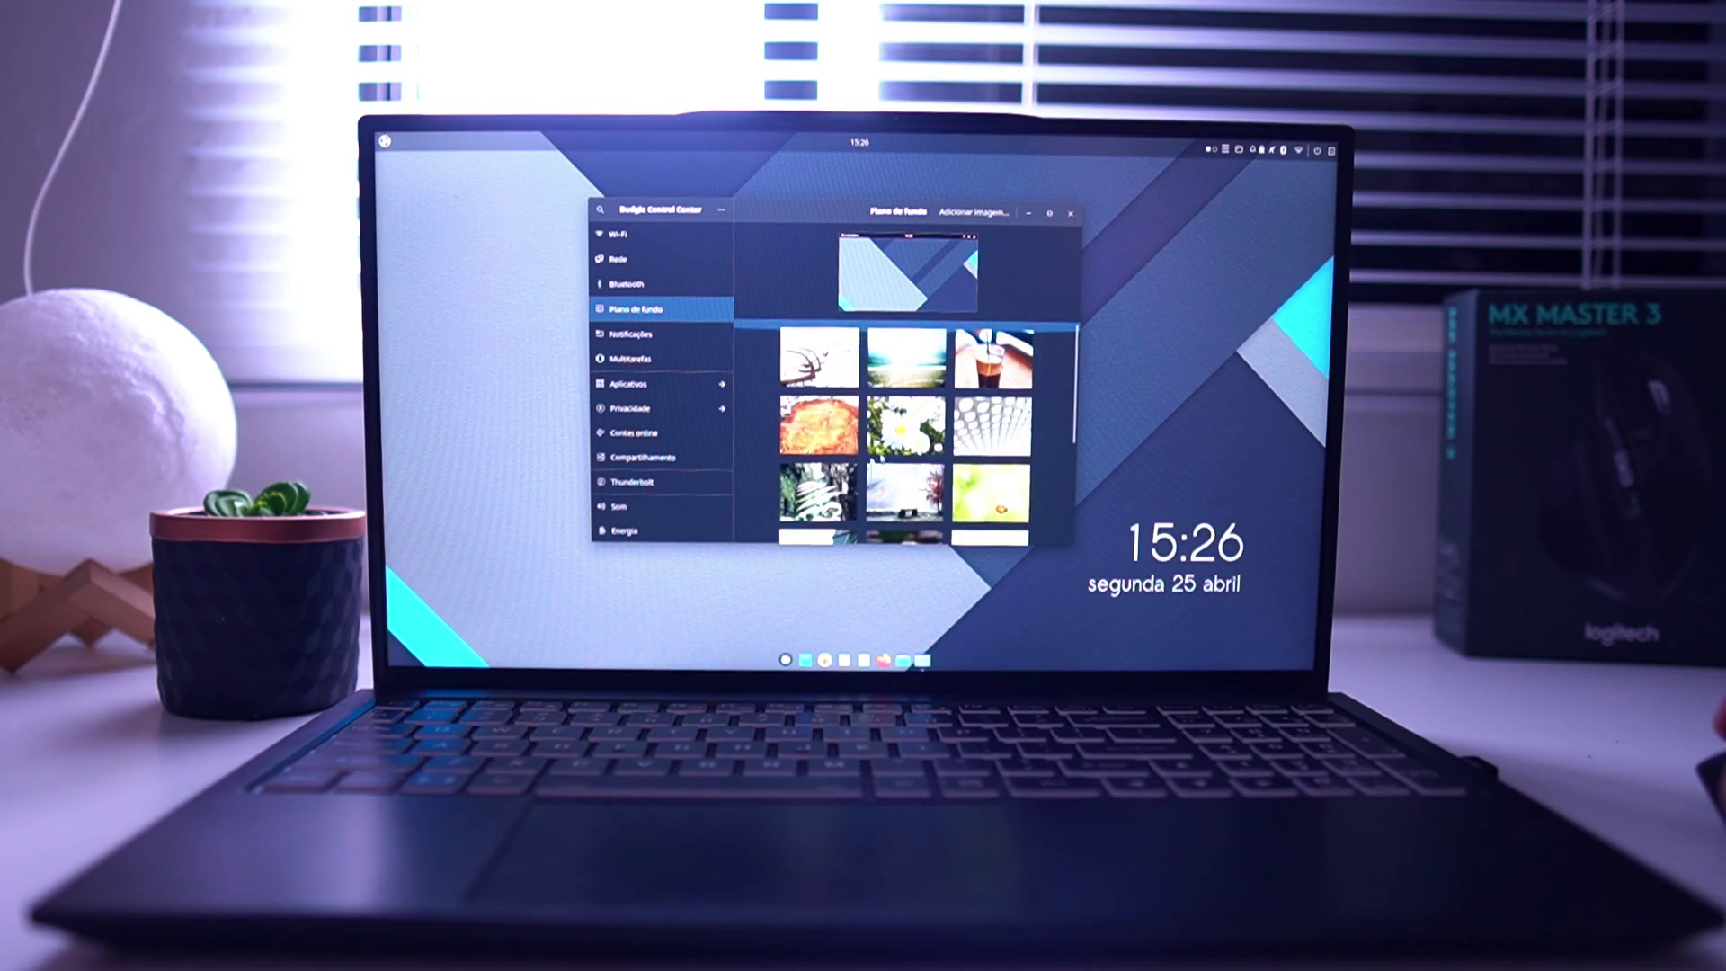
left_click(820, 424)
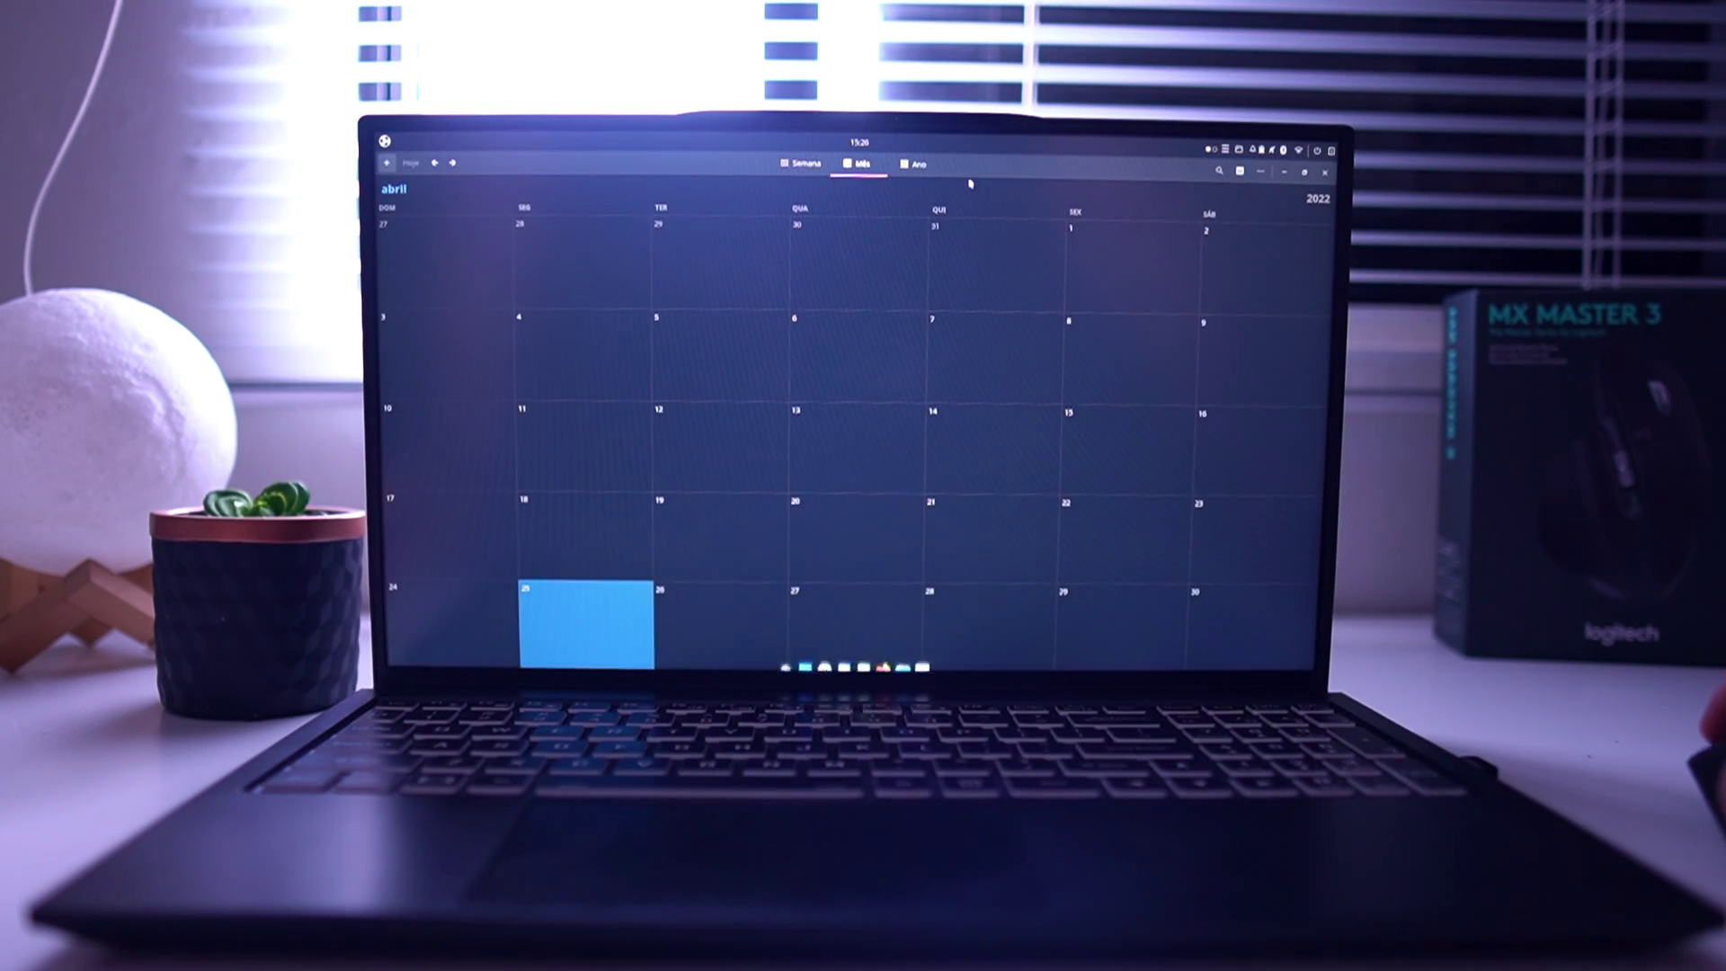
Restore the maximized calendar window and open the home folder in an enlarged file manager window over it
double_click(991, 172)
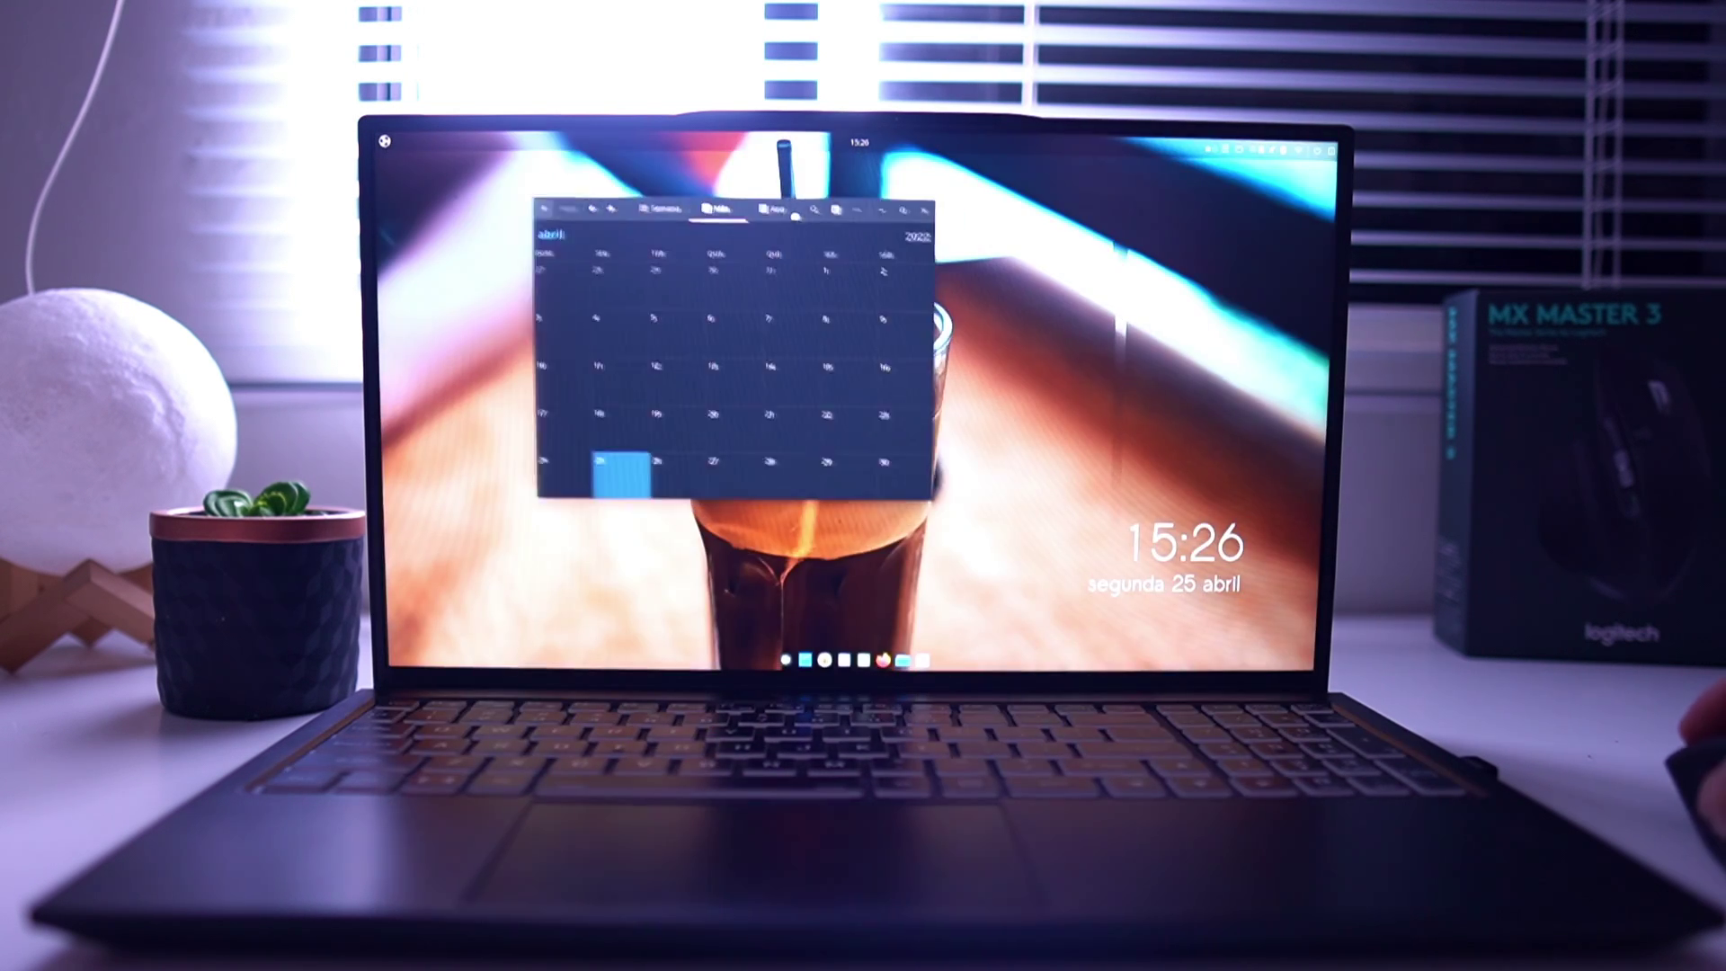
left_click(953, 952)
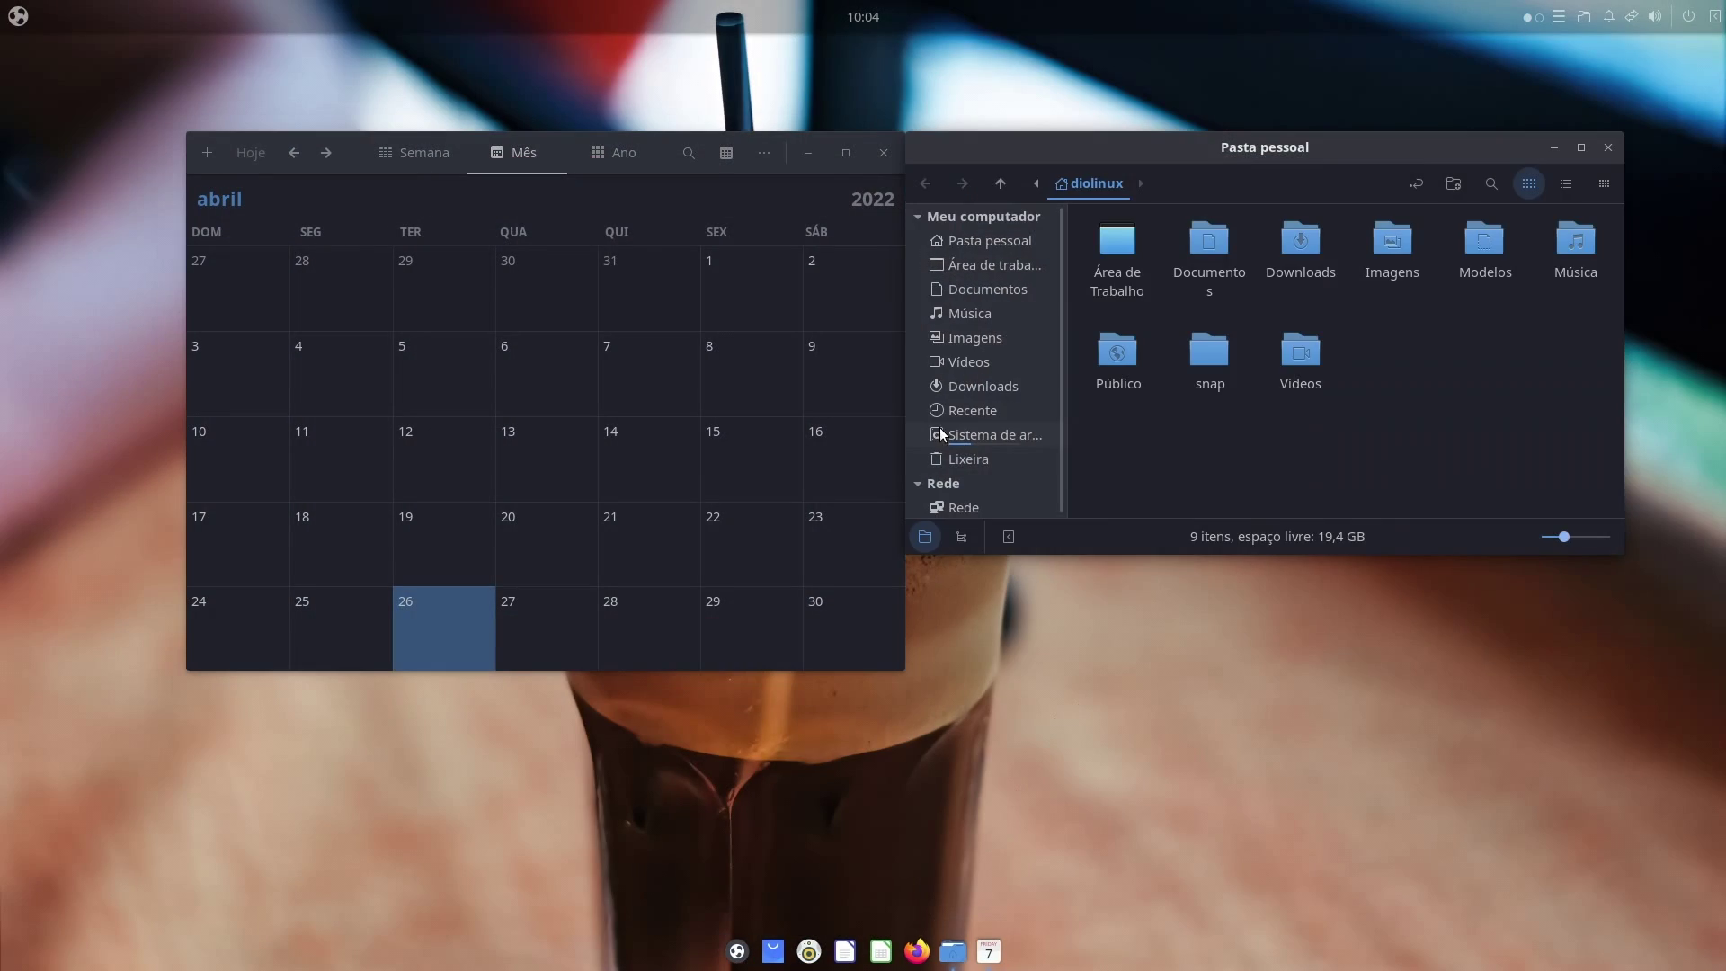
left_click_drag(1246, 161, 856, 157)
left_click_drag(1276, 570, 1411, 774)
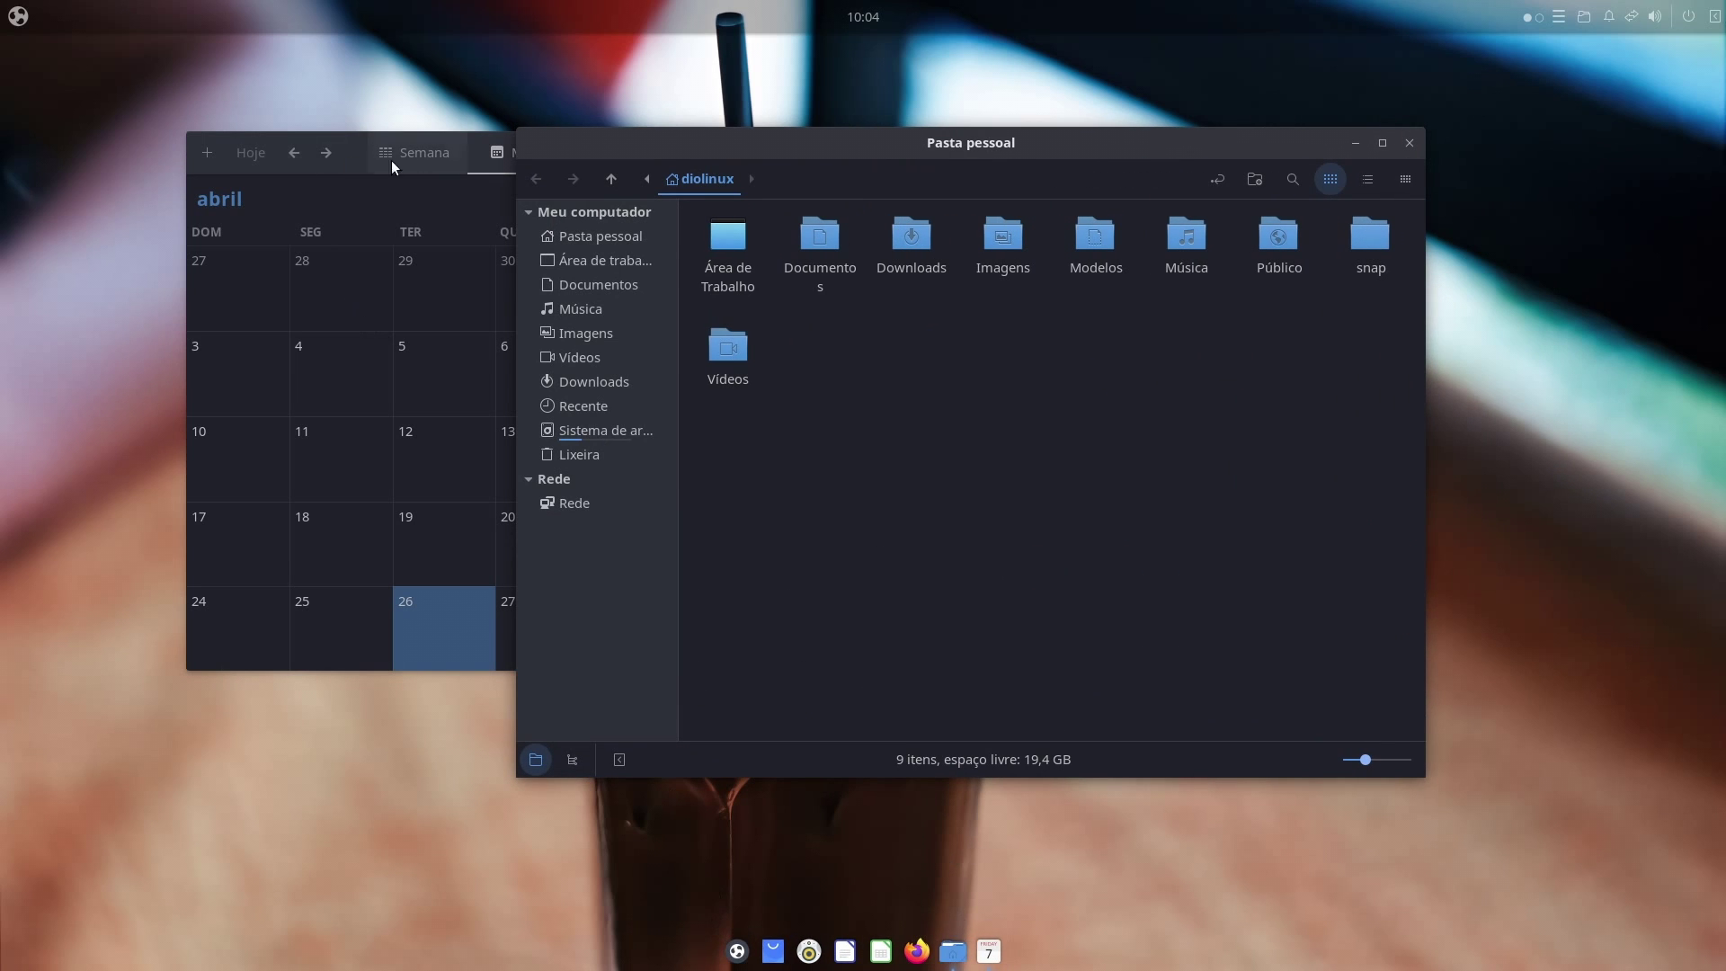
Rearrange the calendar and Pasta pessoal windows across the desktop so that they only slightly overlap
left_click(497, 139)
left_click_drag(791, 146, 684, 126)
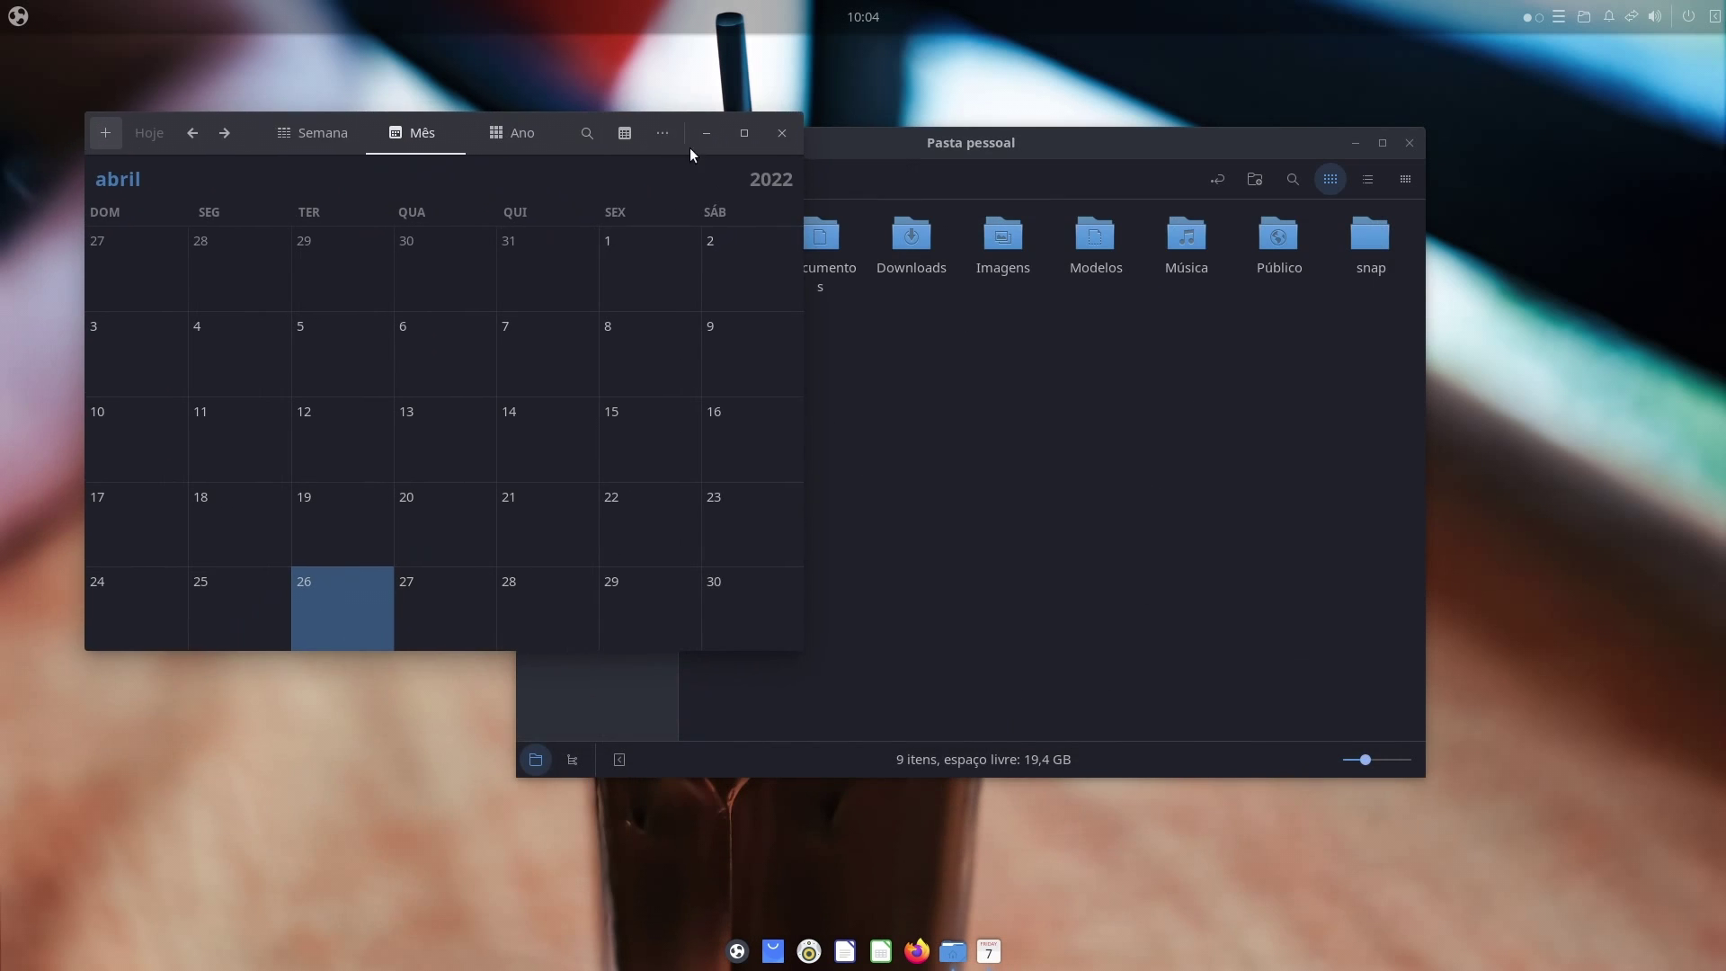
left_click_drag(1062, 160, 1246, 135)
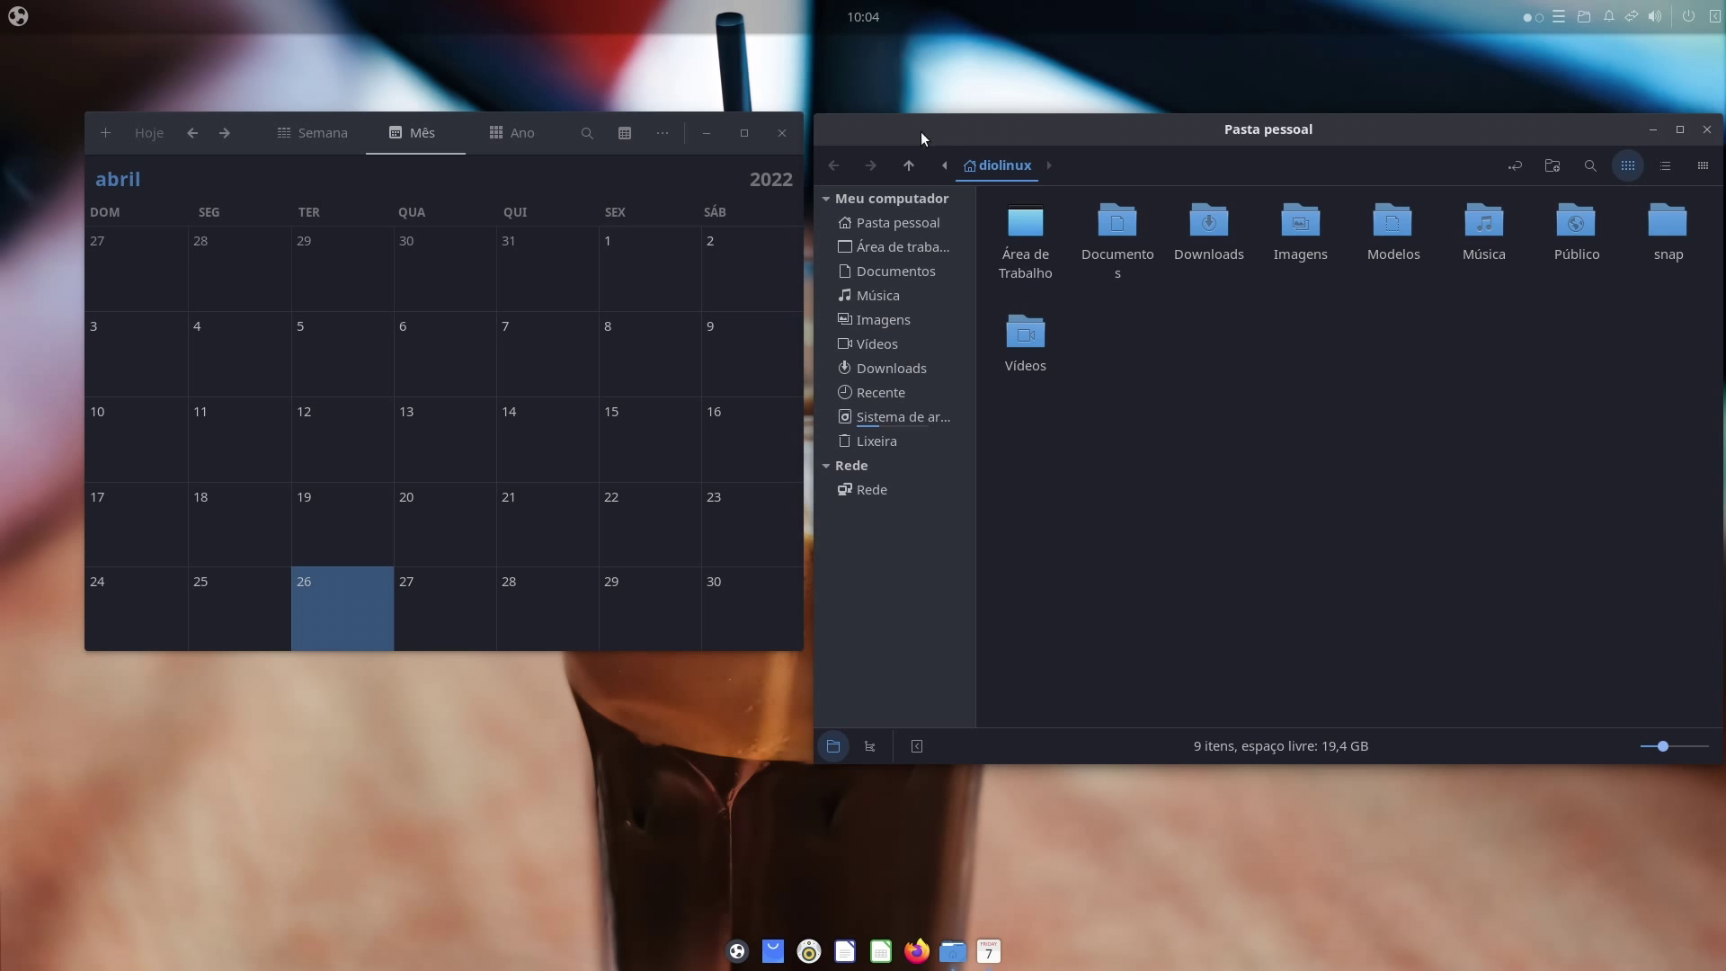
left_click_drag(865, 123, 760, 124)
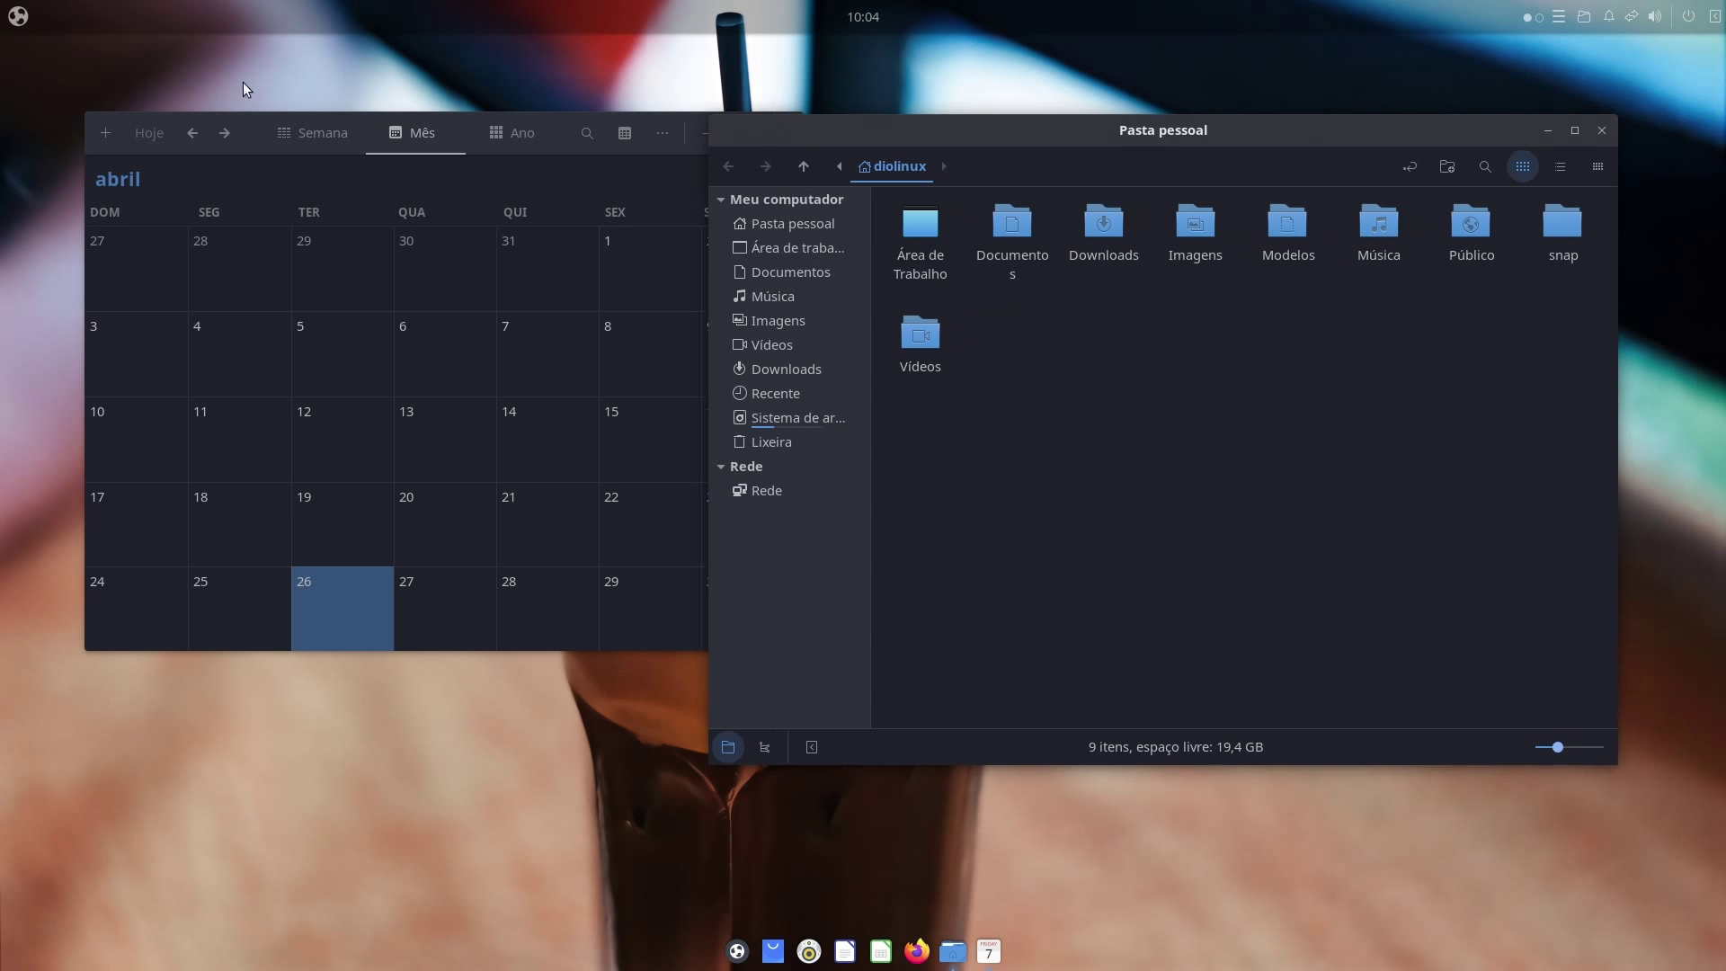
Search the application menu for til, open Tilix, and move its window over the calendar and file manager
left_click(19, 17)
type("til")
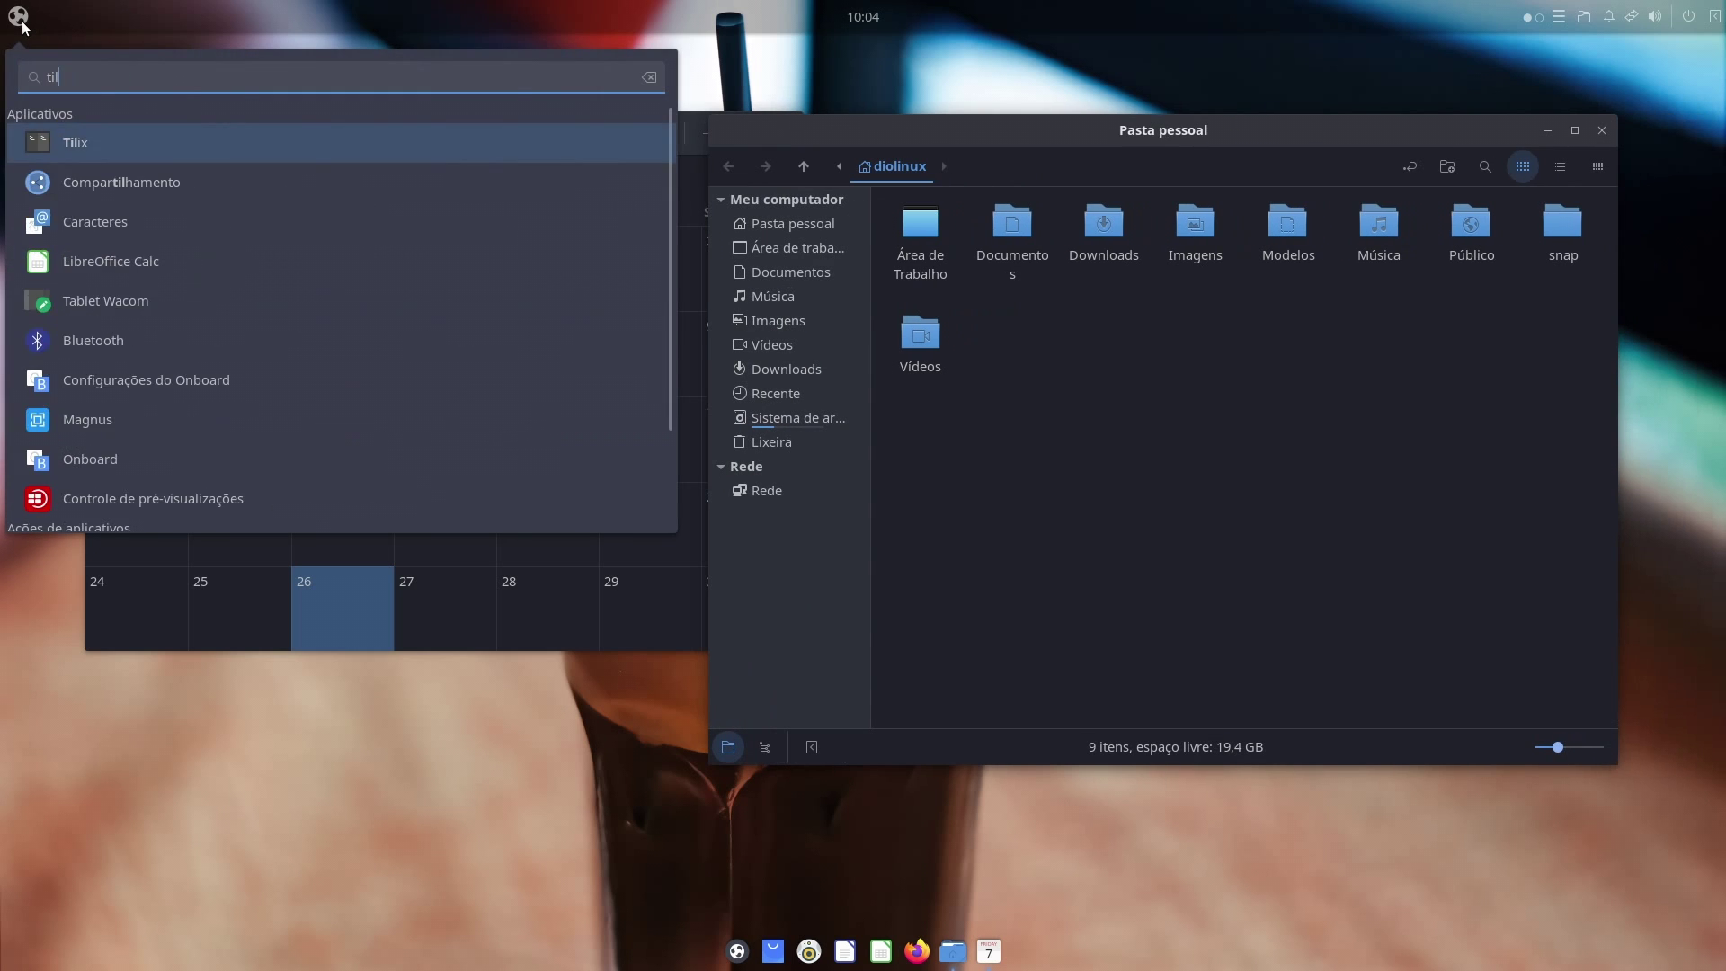
key("Return")
left_click_drag(364, 58, 687, 159)
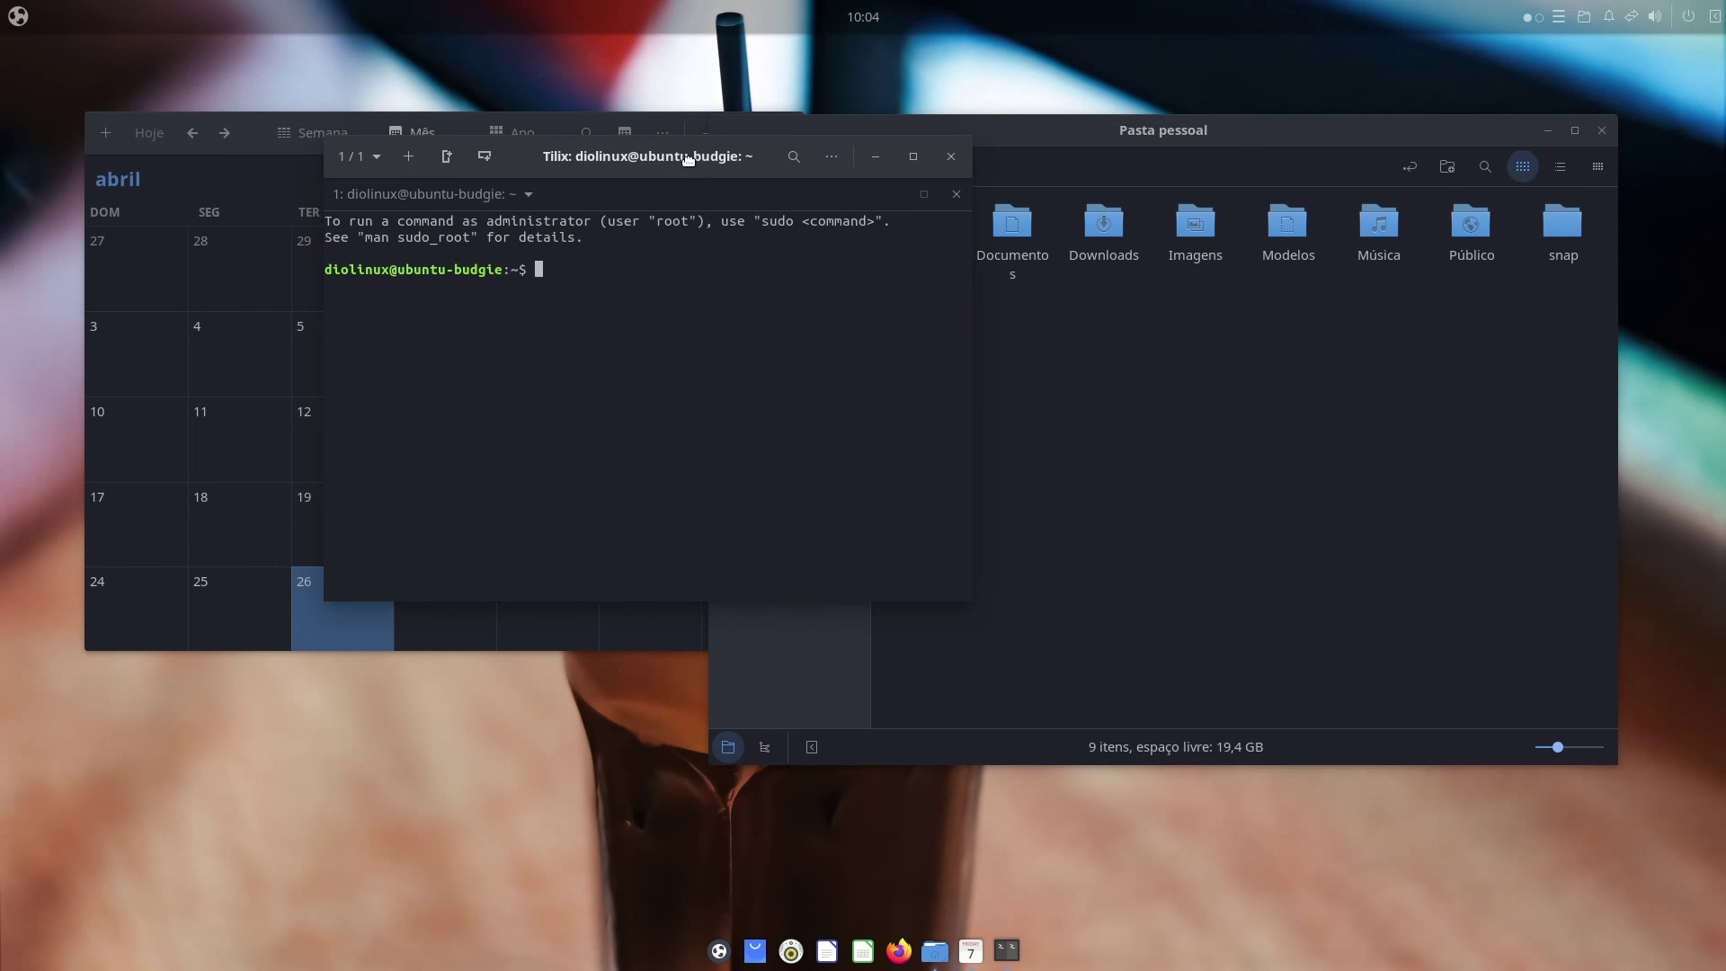
Split the Tilix terminal to the right, split the new pane downward, and enlarge the window
left_click(446, 157)
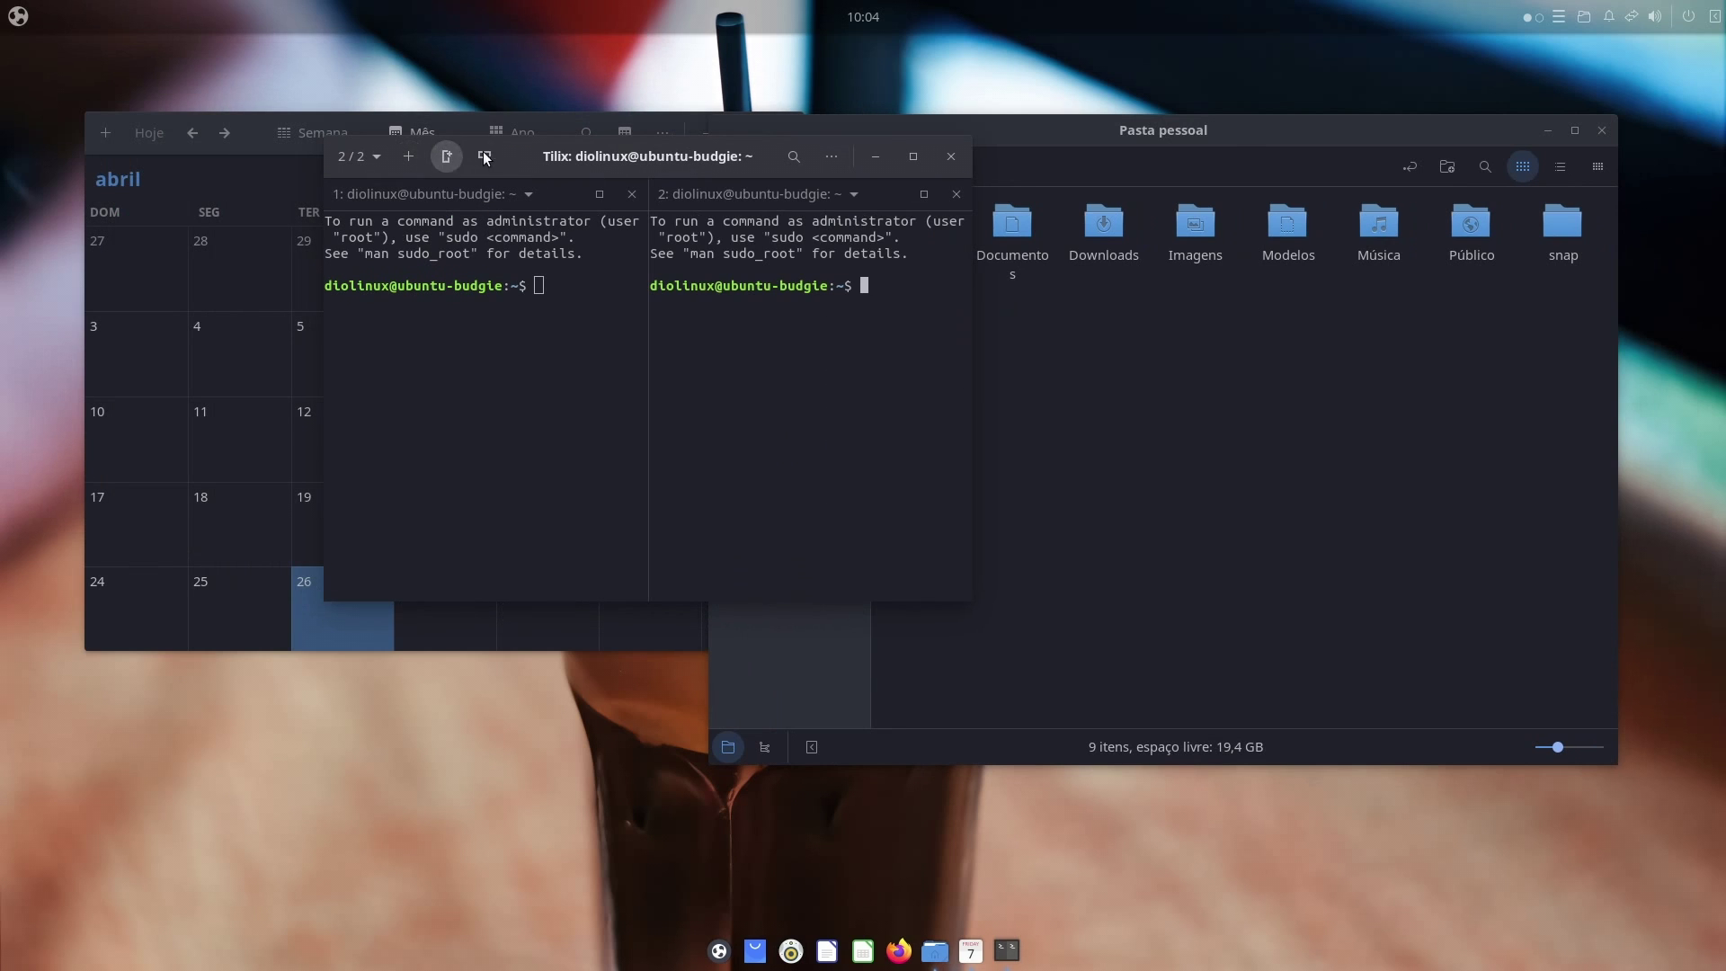
left_click(491, 158)
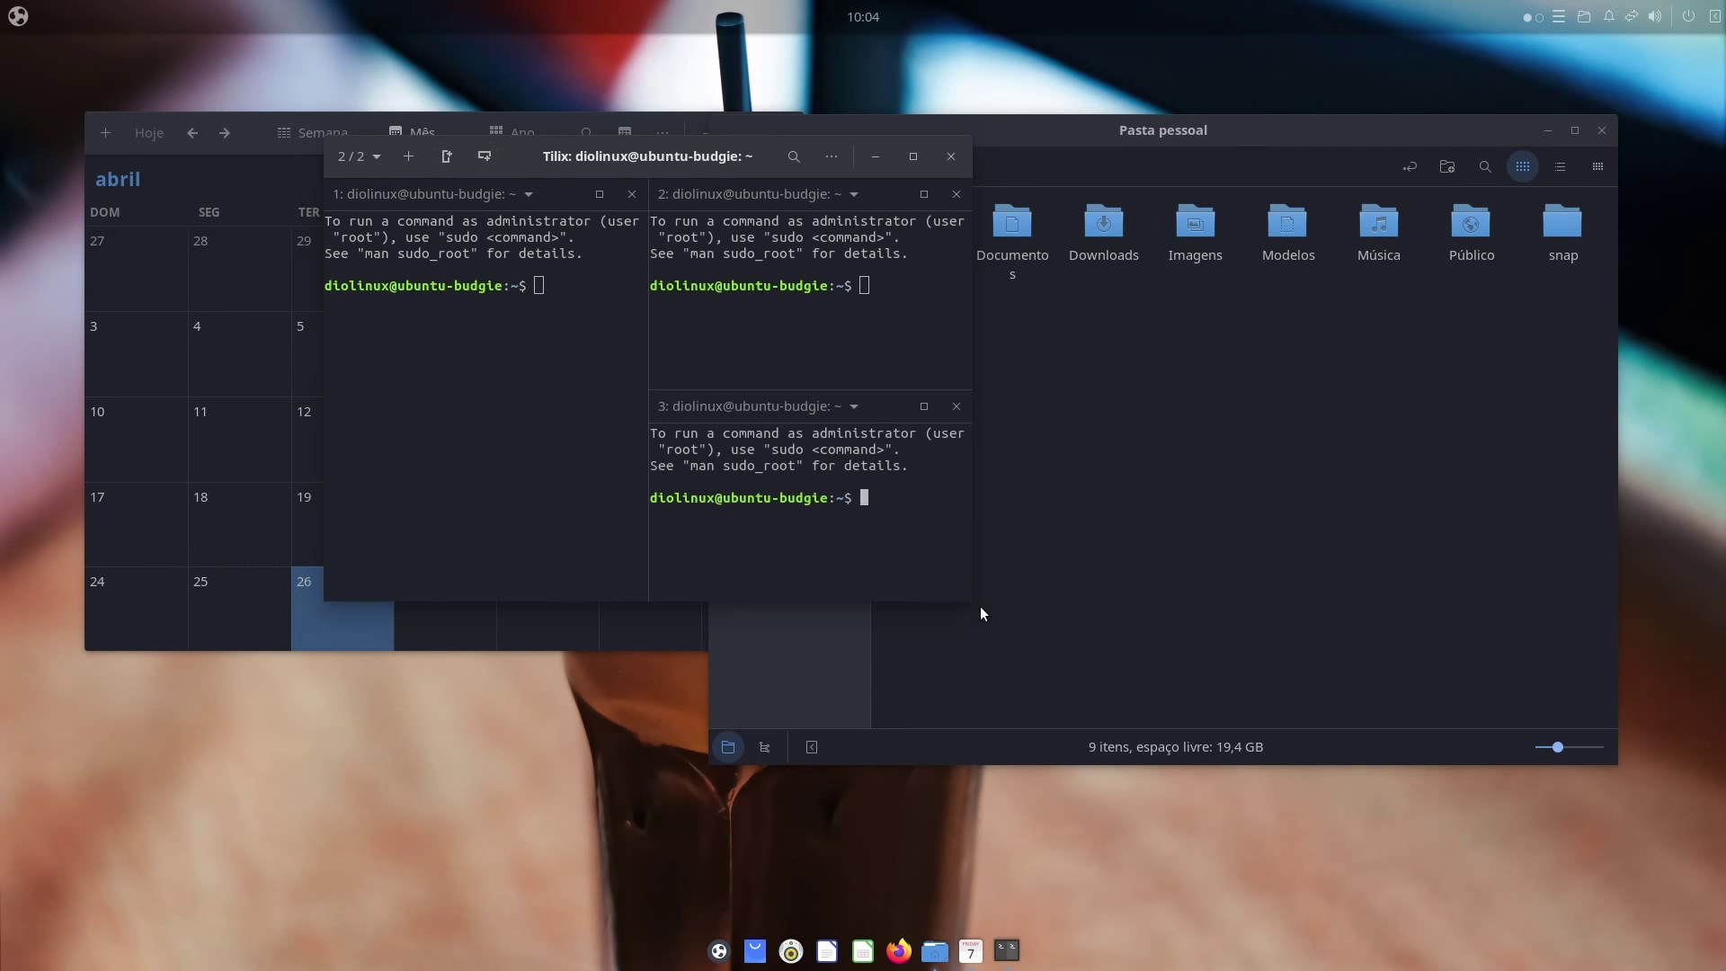
left_click_drag(971, 600, 1471, 817)
Run uname -r in the left Tilix pane and clear the upper-right pane
left_click(701, 357)
type("uname -r")
key("Return")
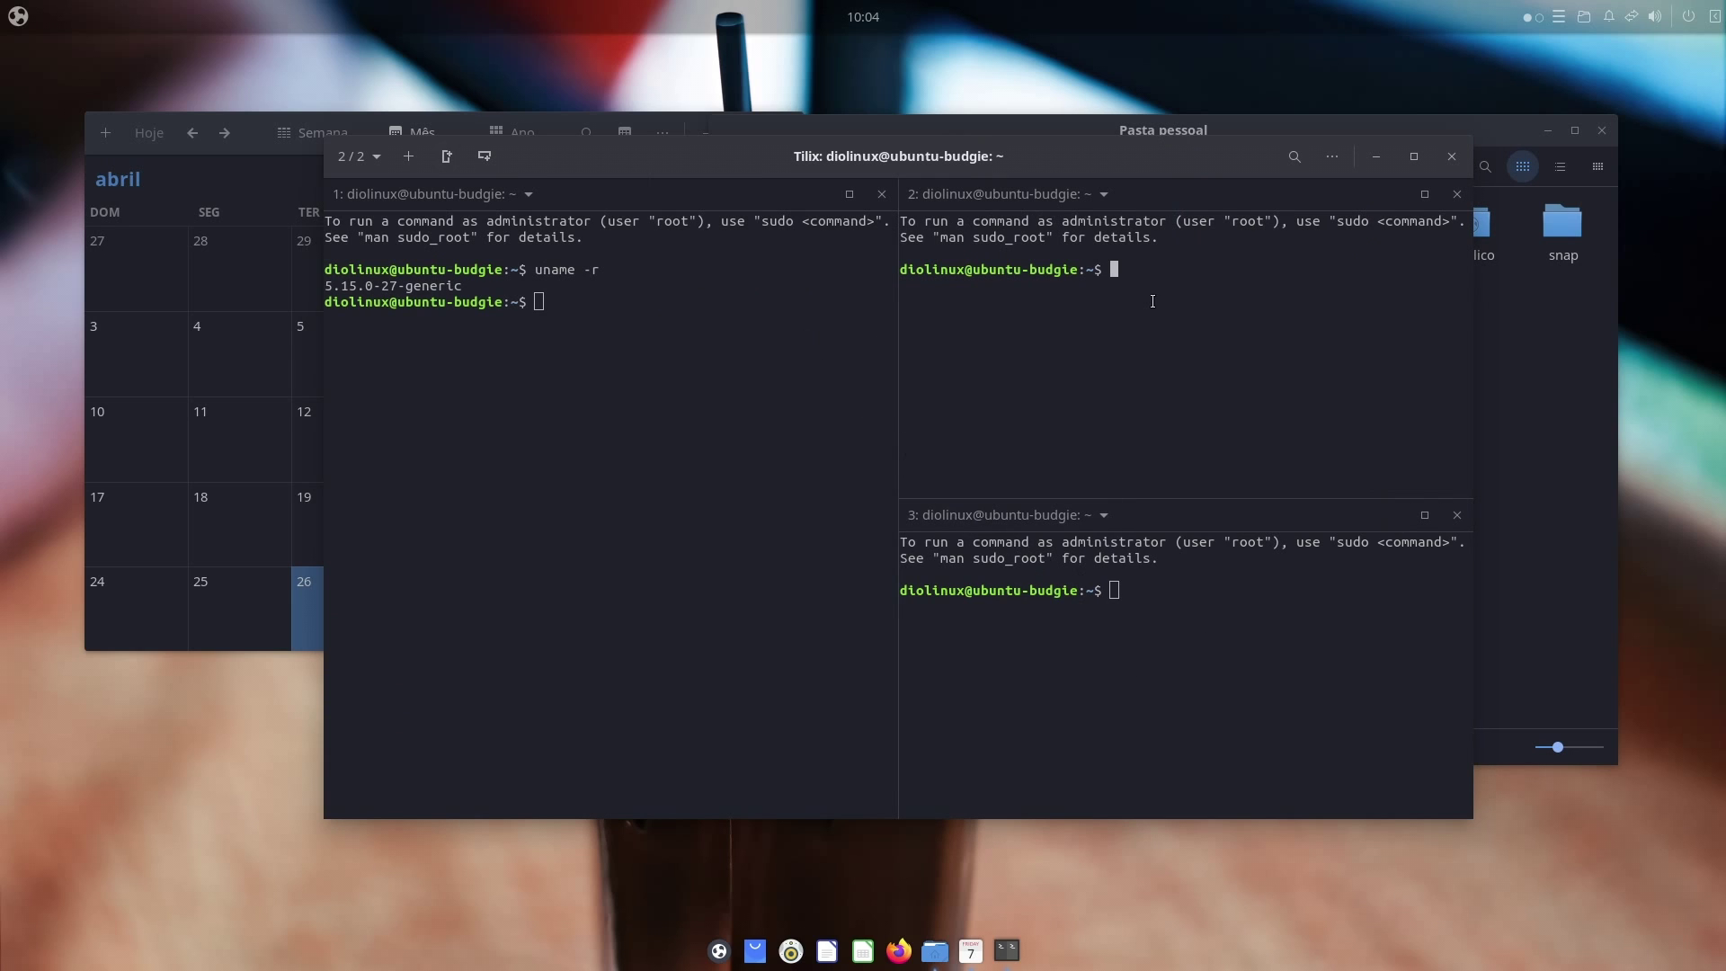
key("Return")
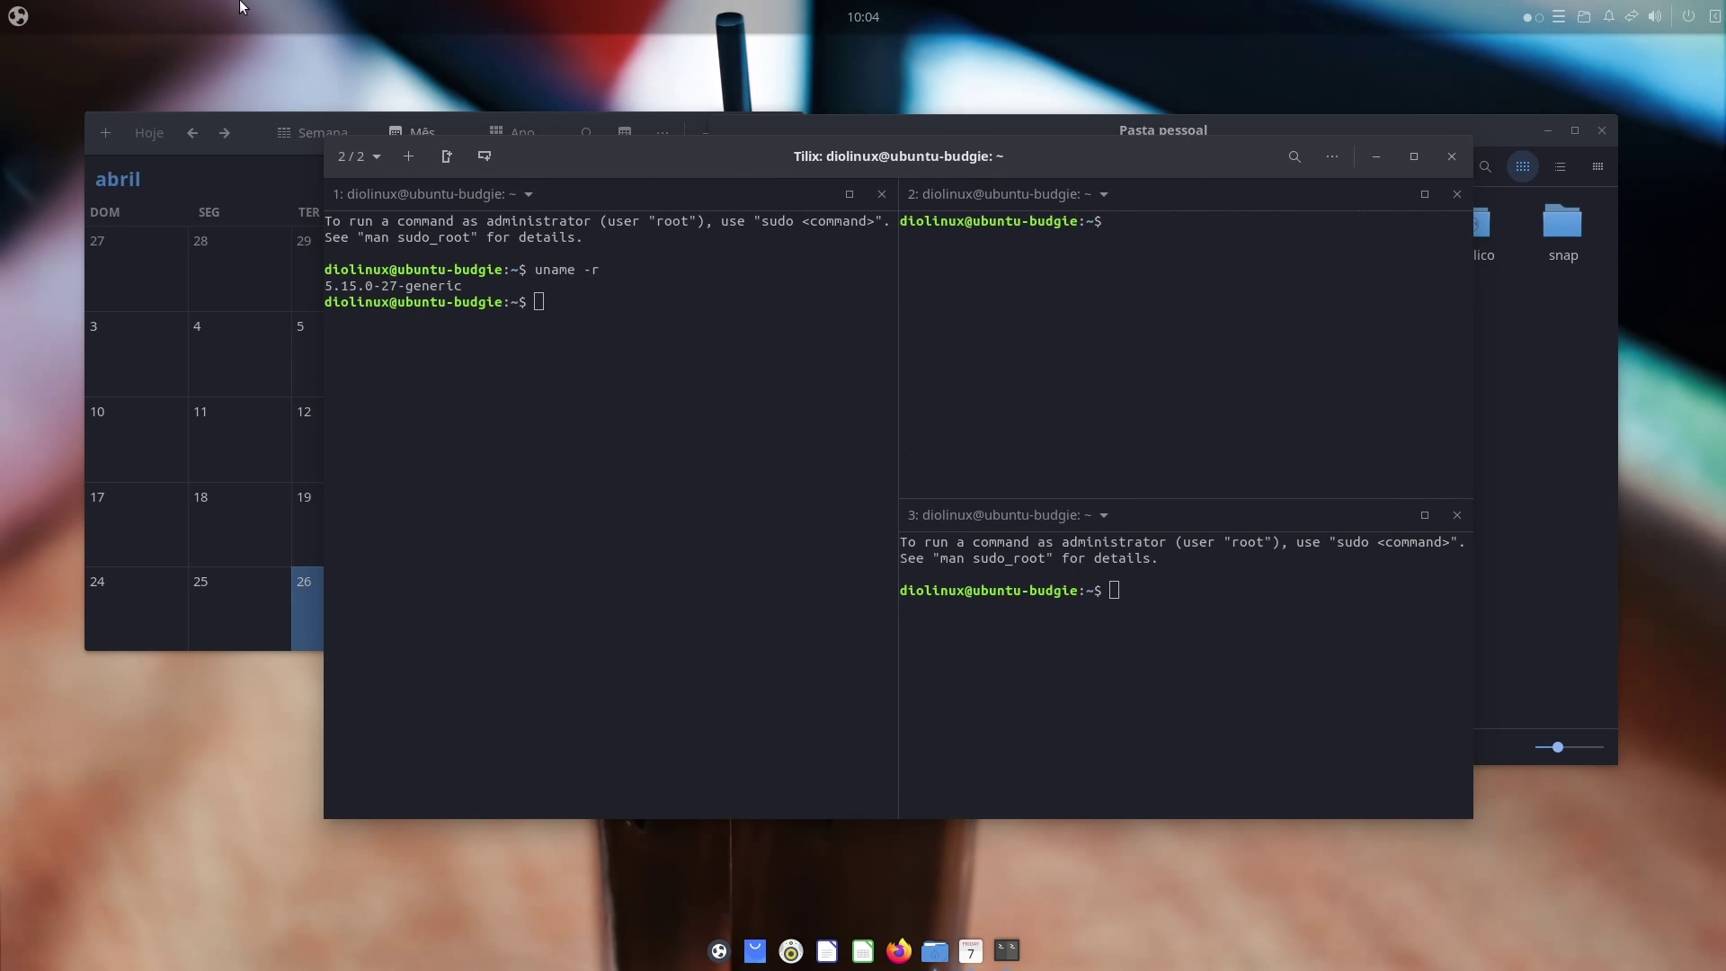
Open Budgie ARM and Pi from the application menu and place its window over the terminal
left_click(19, 16)
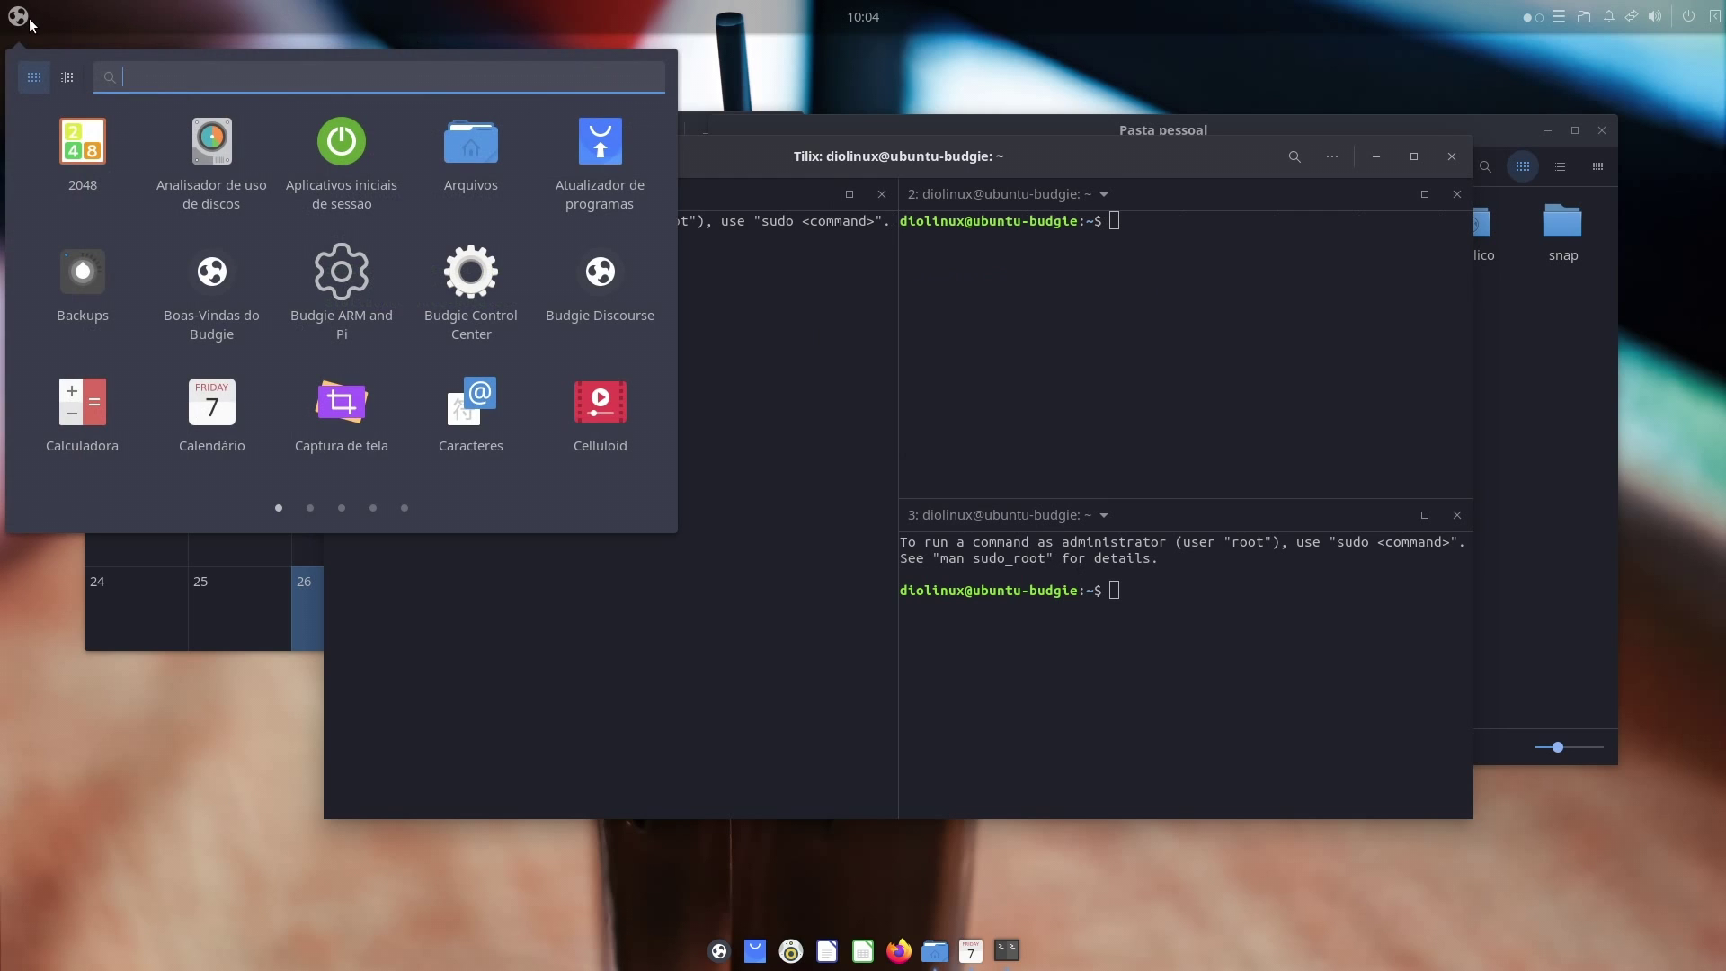
left_click(342, 274)
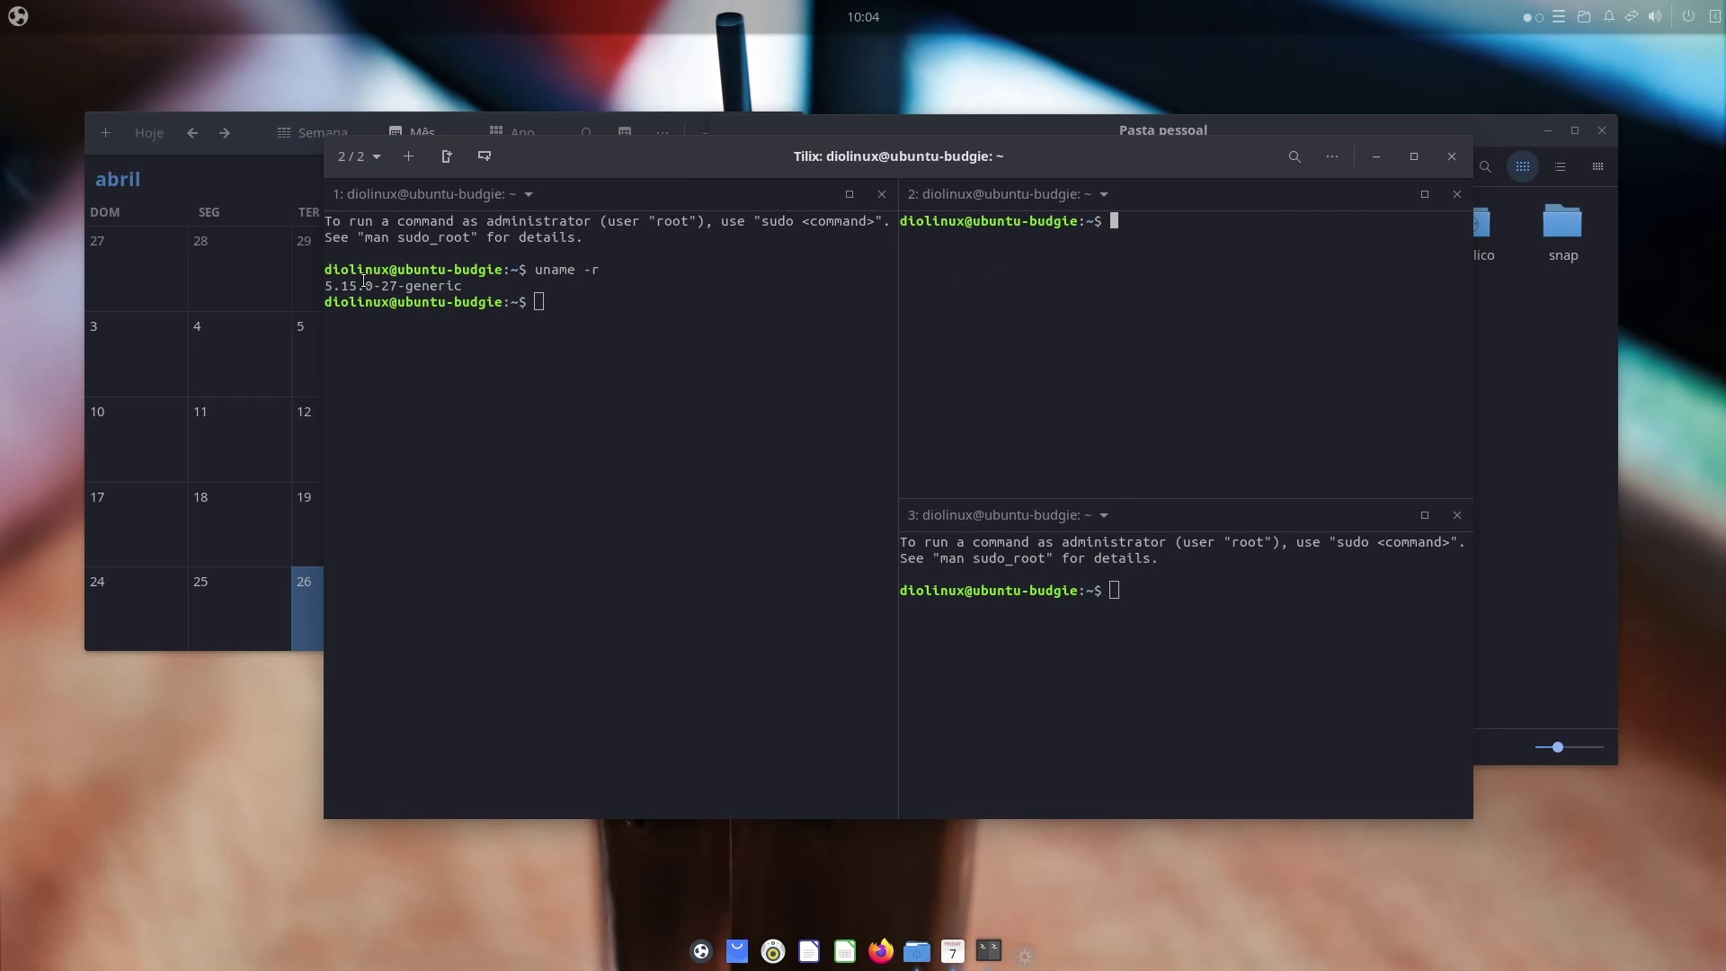
left_click_drag(883, 367, 697, 303)
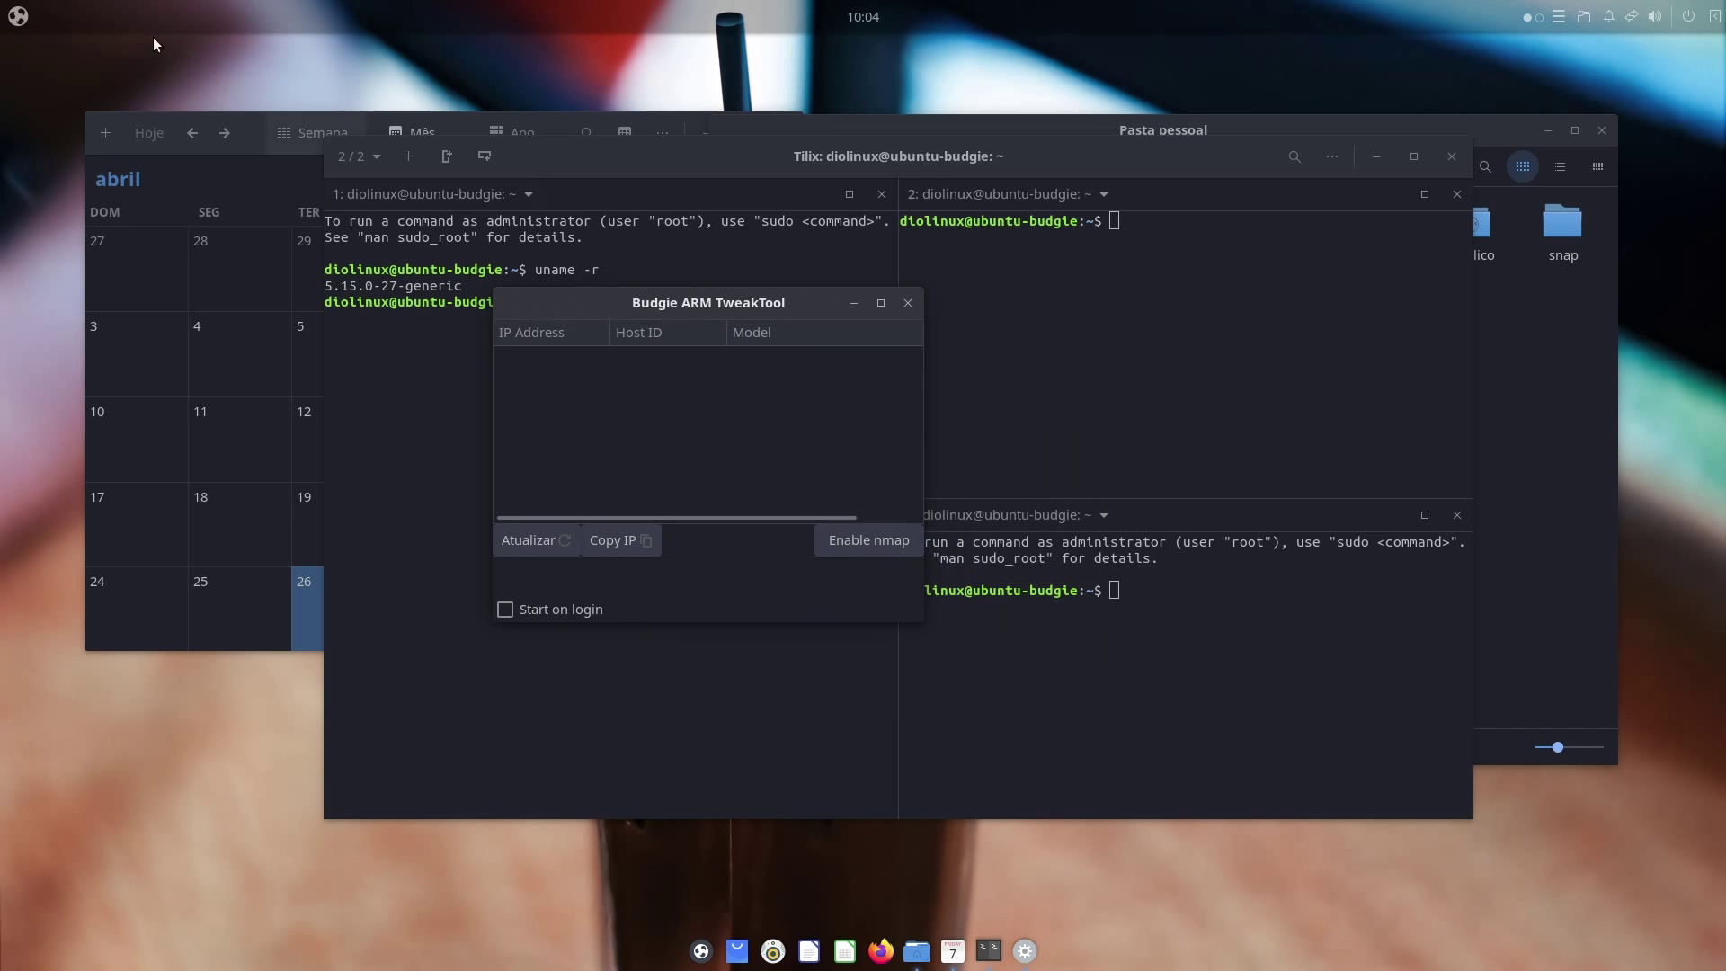
Search the application menu for budi and window, open Controle do Window Shuffler, and move its window over the terminal
left_click(19, 16)
type("budi")
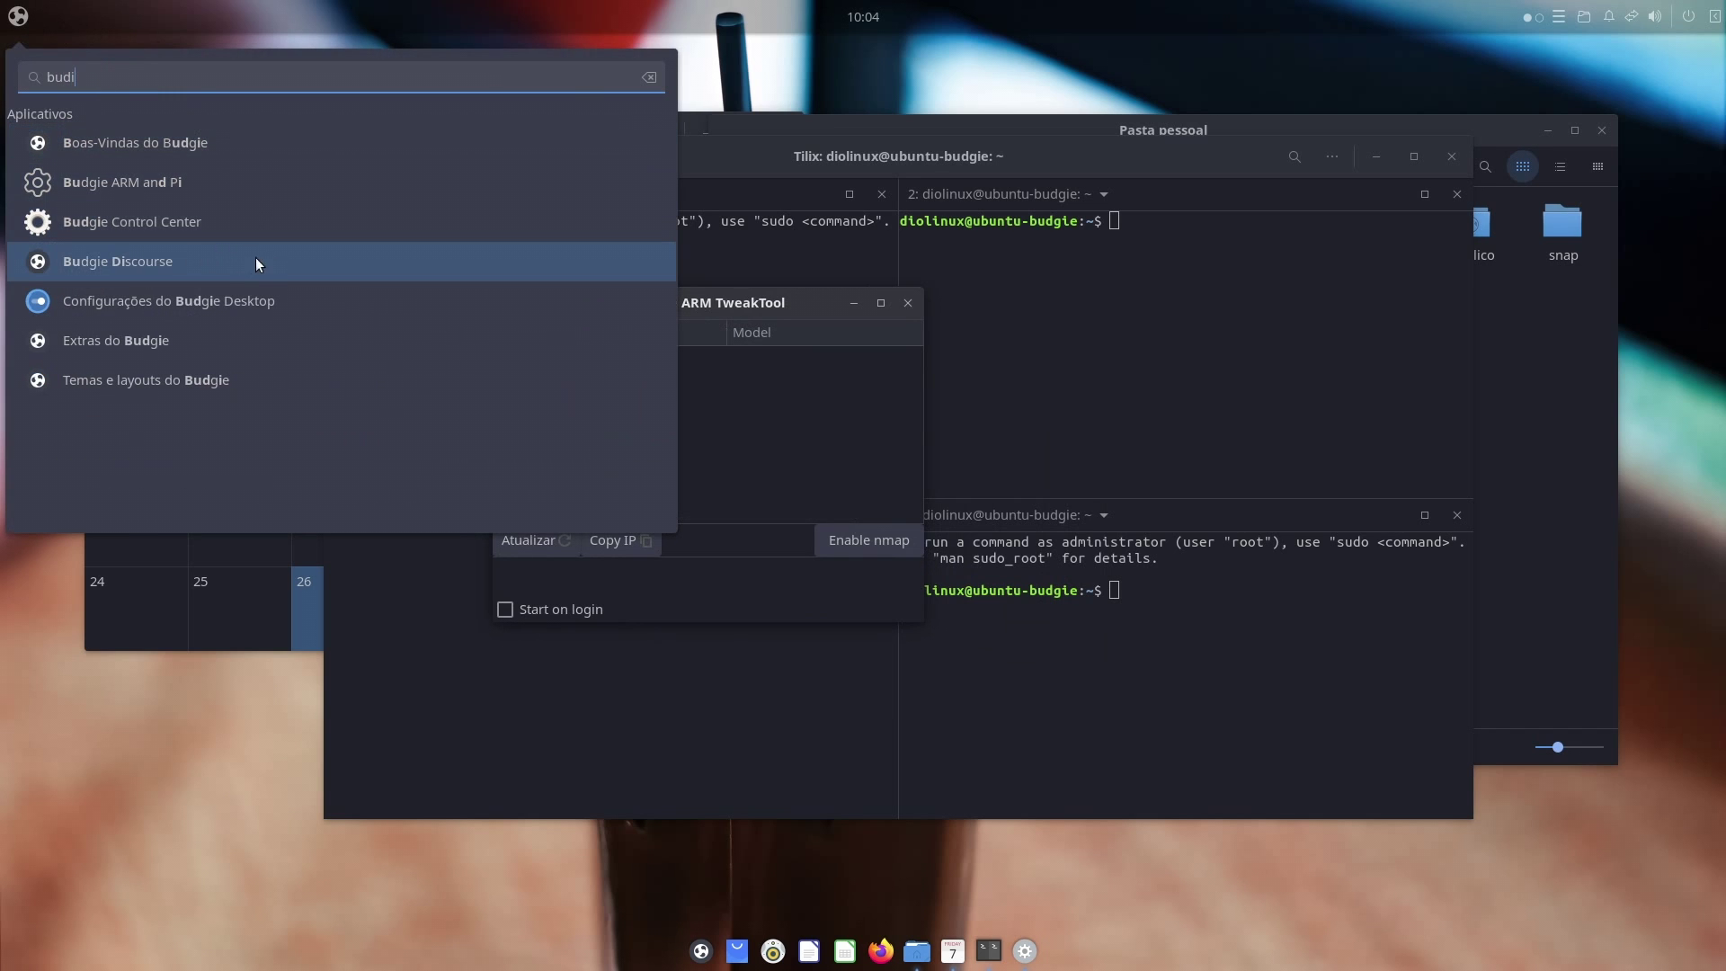
type("wi")
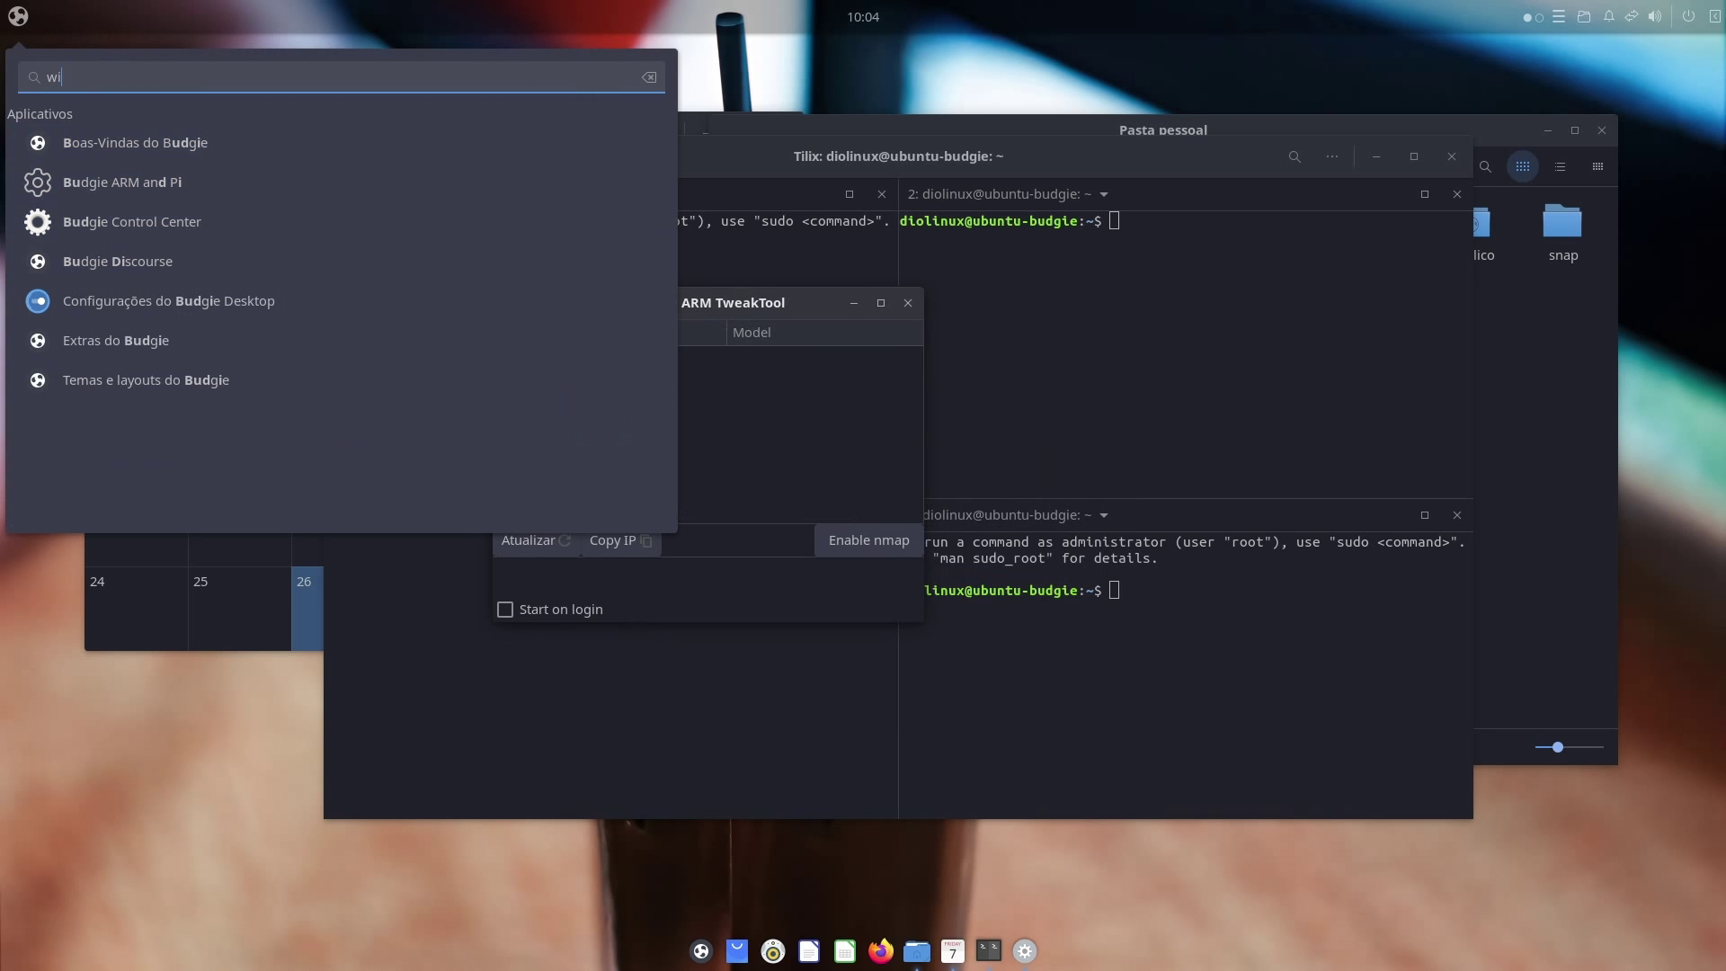
type("ndow")
left_click(218, 149)
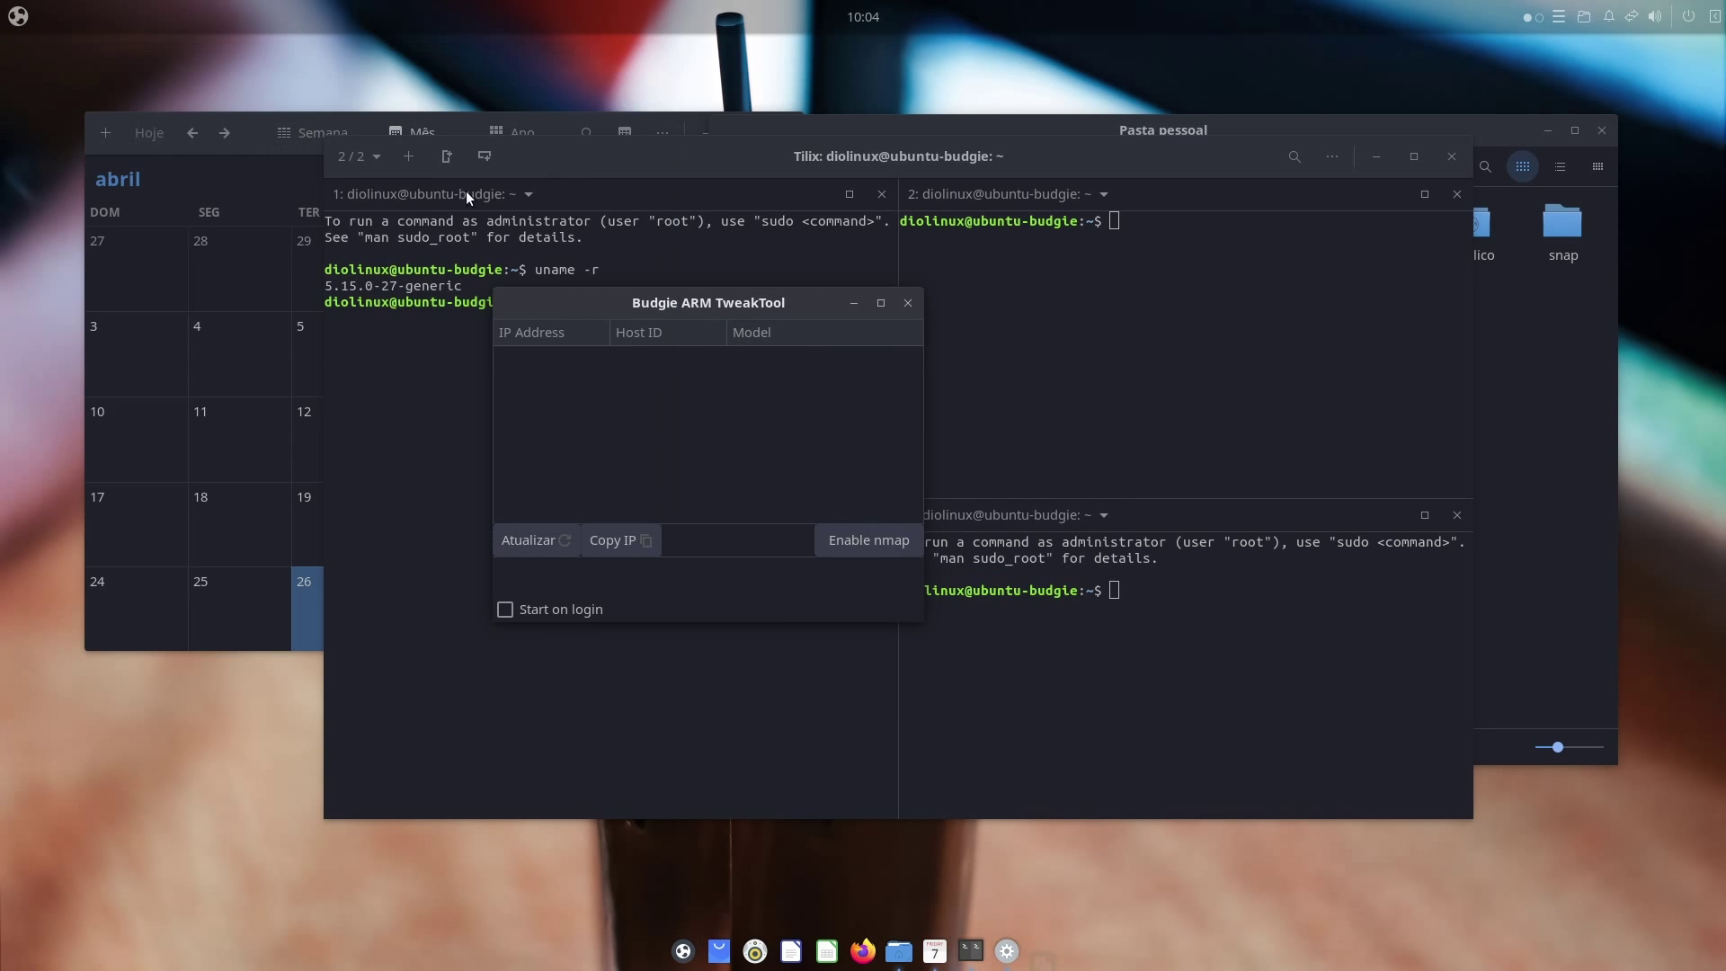
left_click_drag(501, 70, 822, 187)
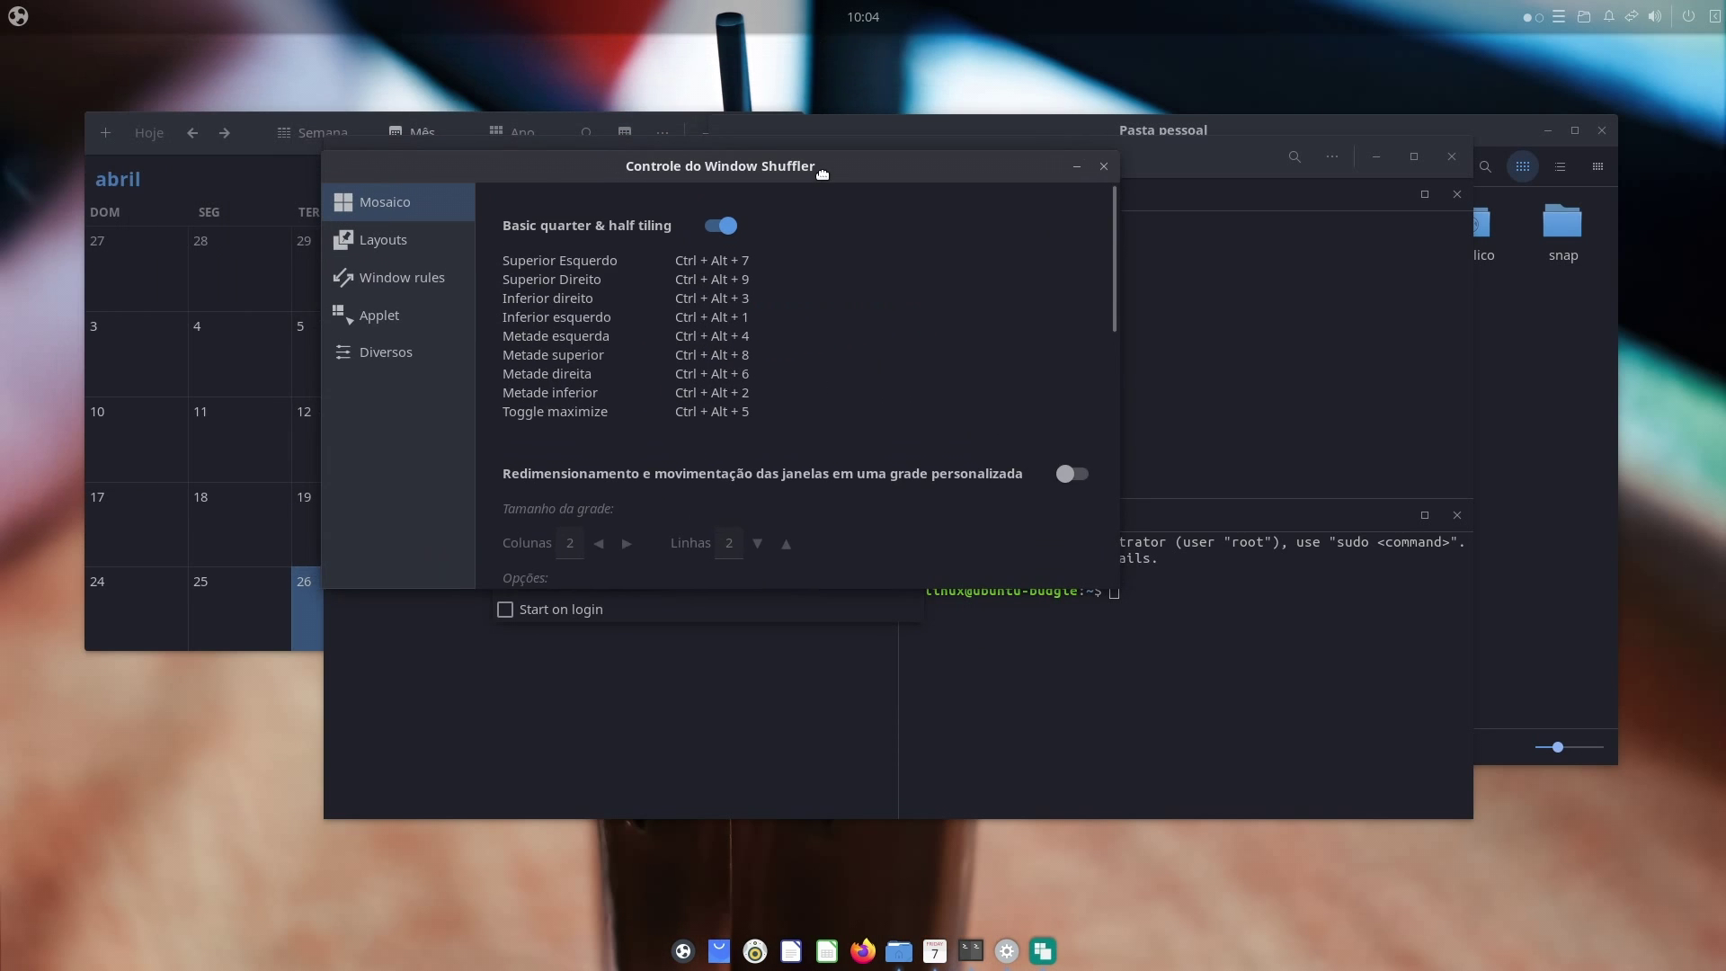
Look through the Mosaico, Window rules and Layouts pages of Controle do Window Shuffler
left_click_drag(1109, 232, 1119, 174)
left_click(365, 294)
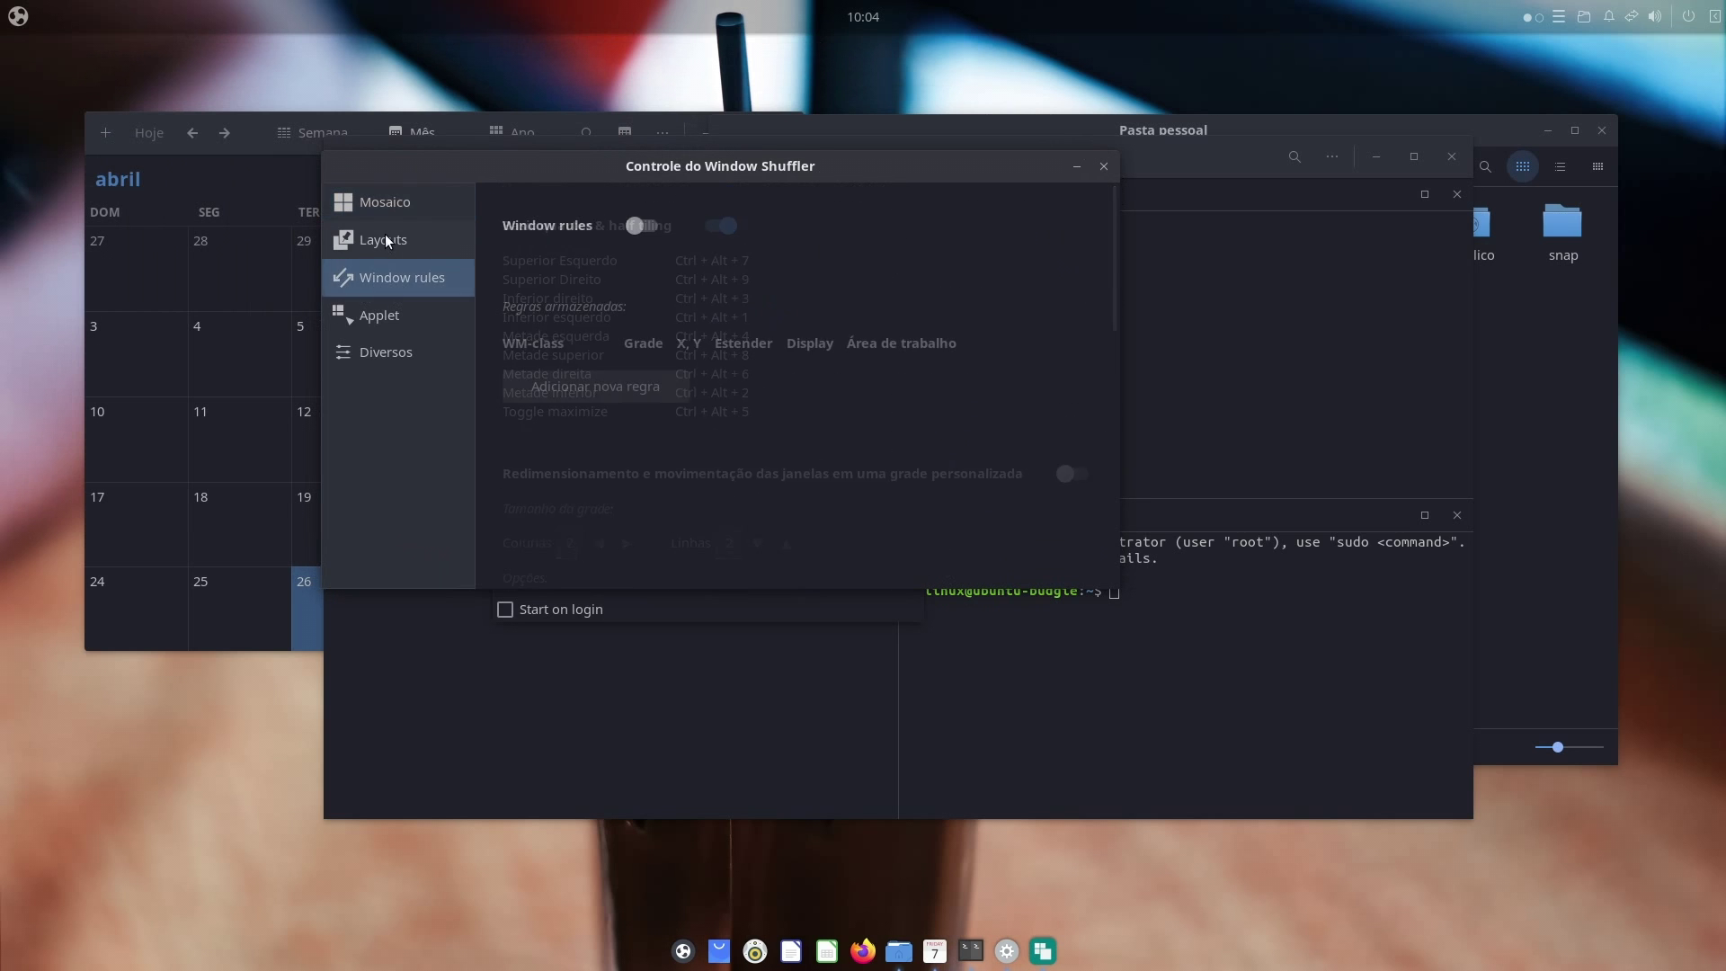
left_click(392, 252)
Search the application menu for menu and open Editor de Menus
left_click(18, 16)
type("menu")
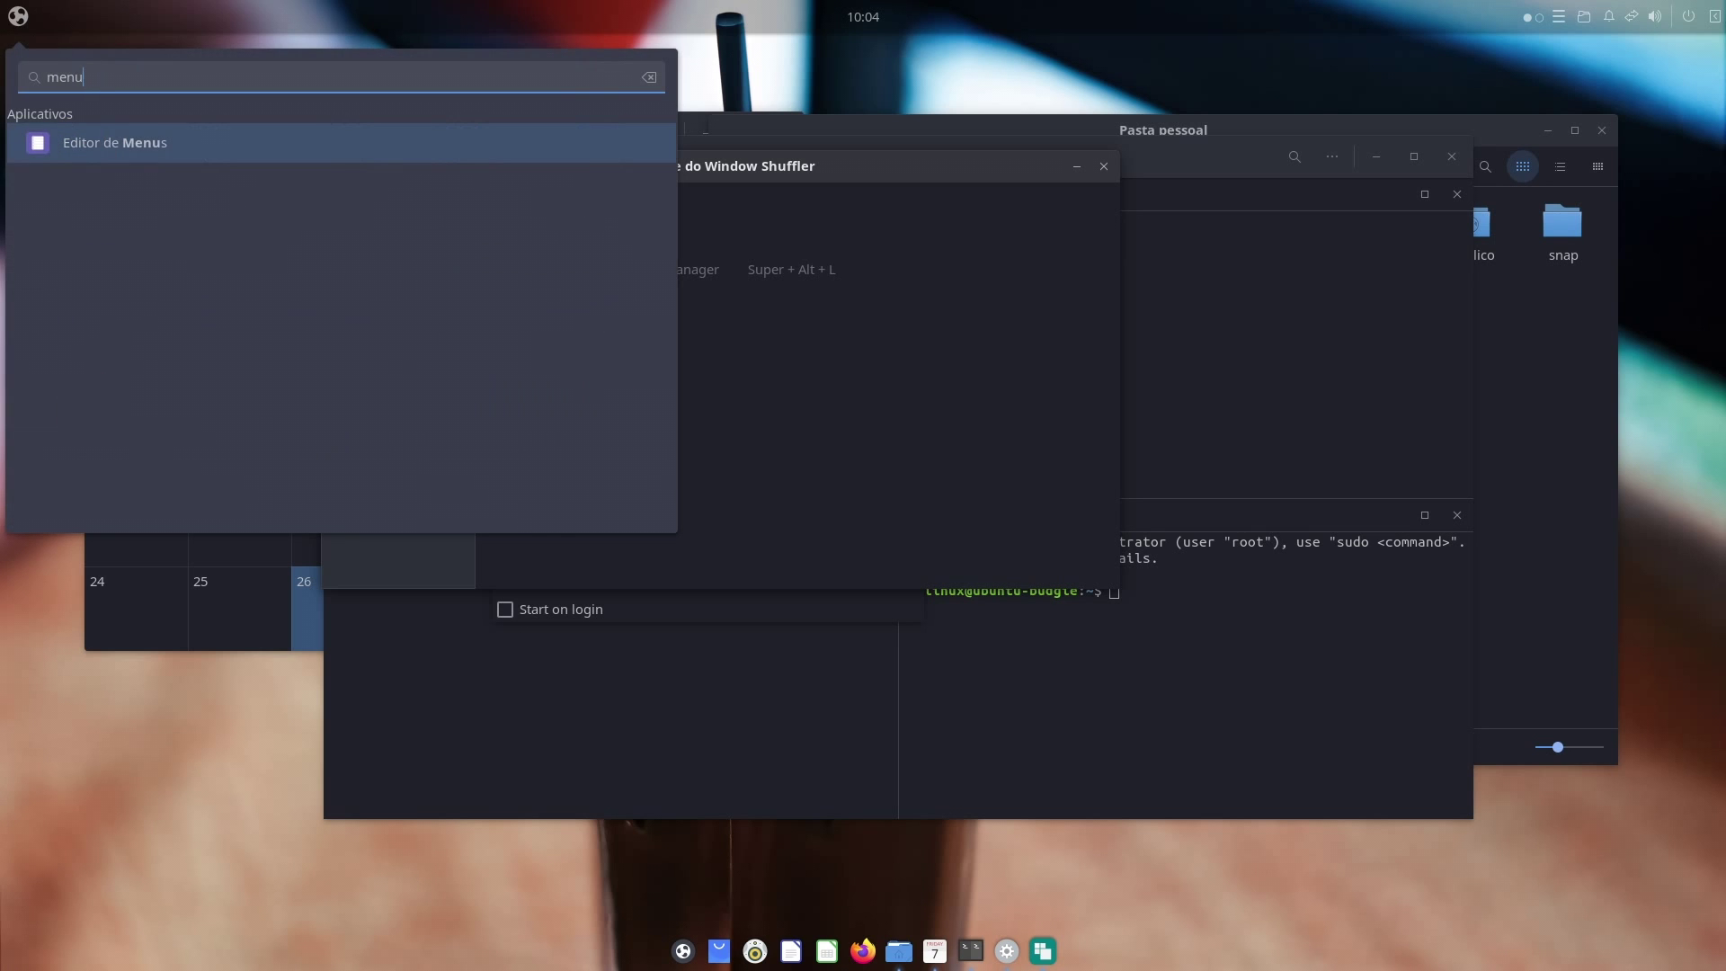
left_click(131, 145)
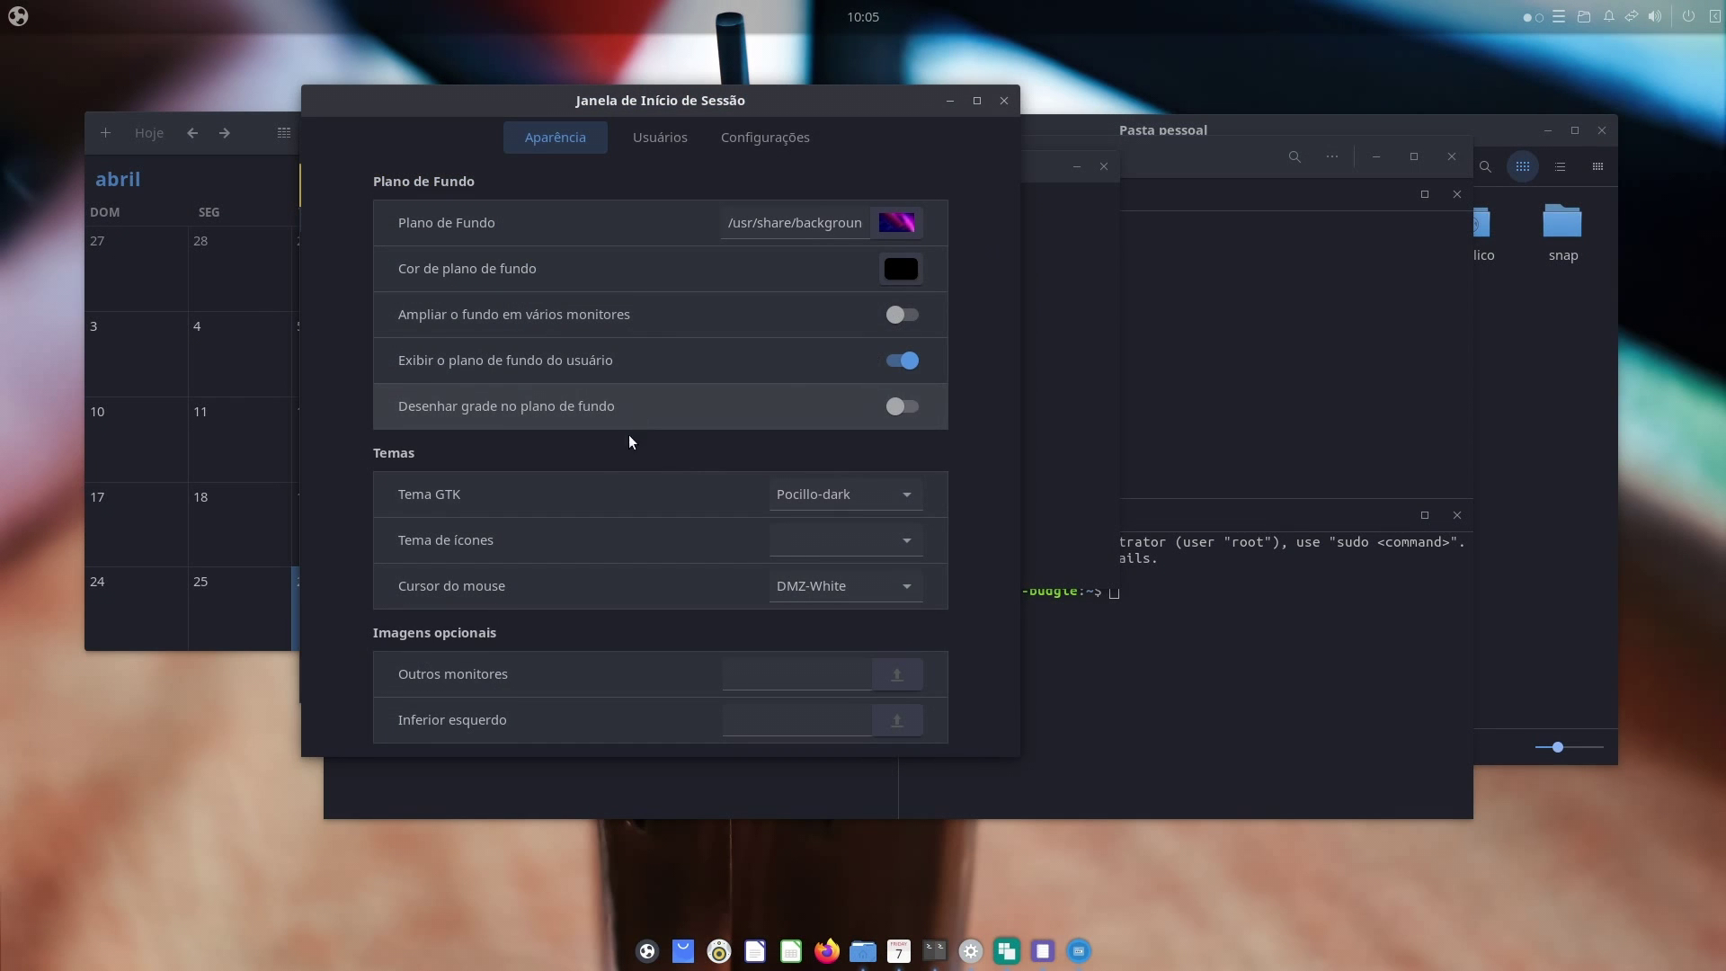
Examine the available GTK themes and the background image option in Janela de Início de Sessão without changing them
left_click(874, 494)
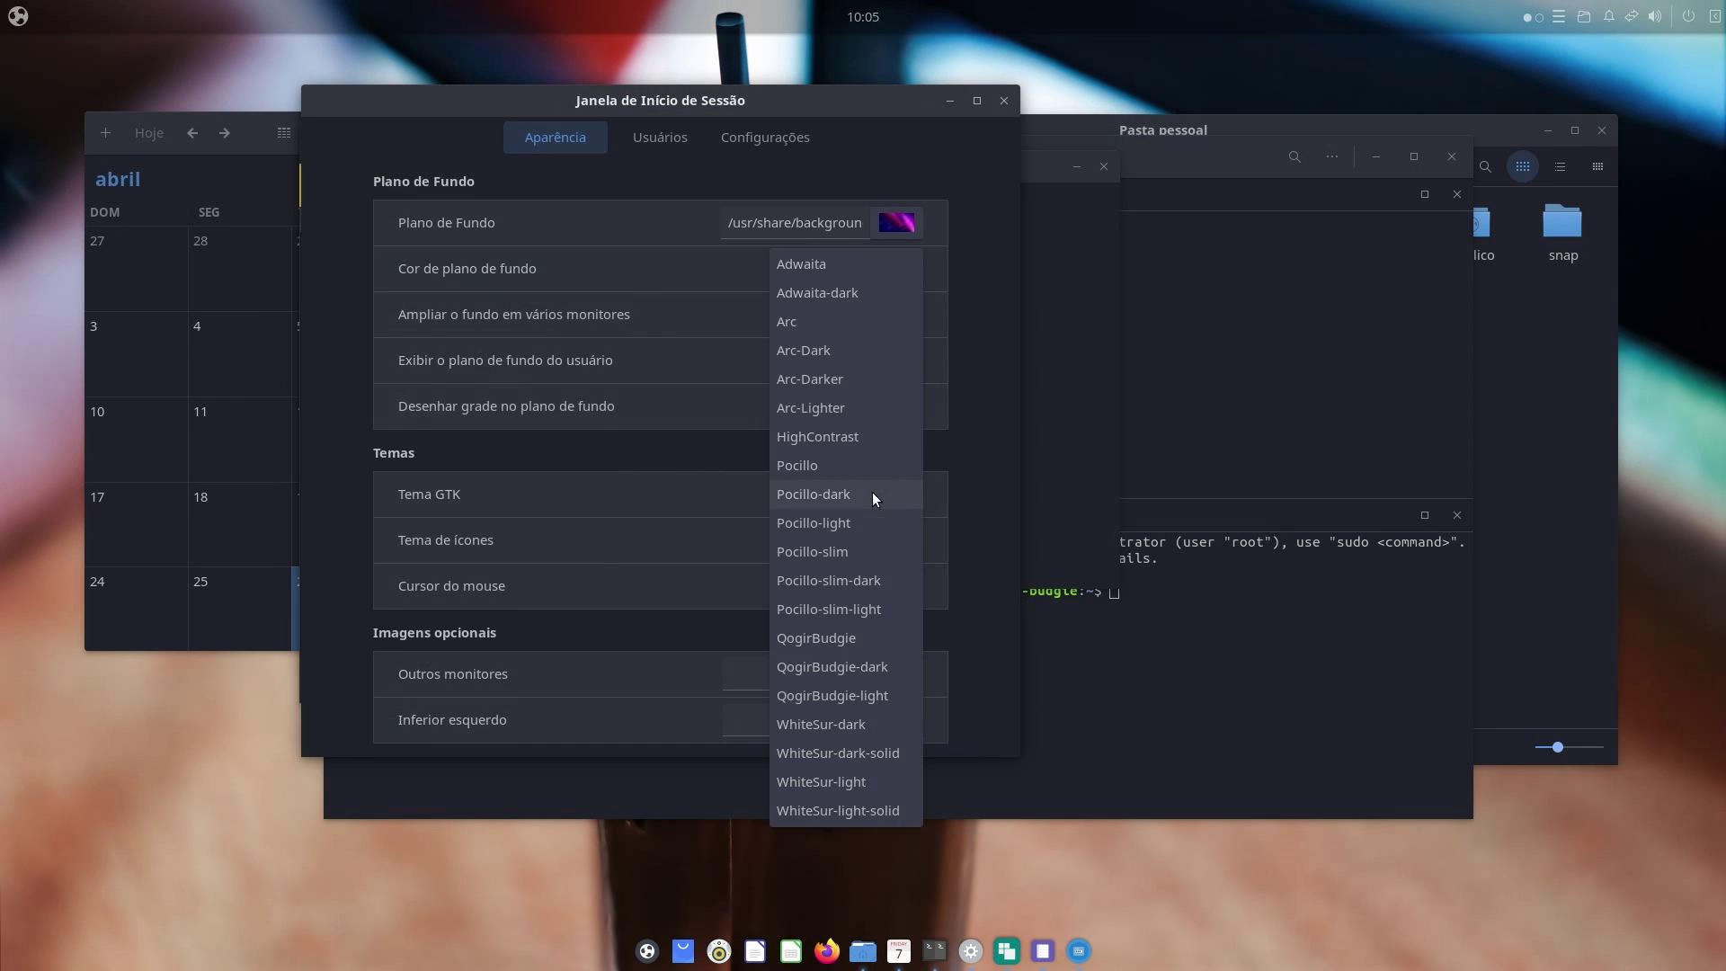
left_click(960, 461)
left_click(896, 222)
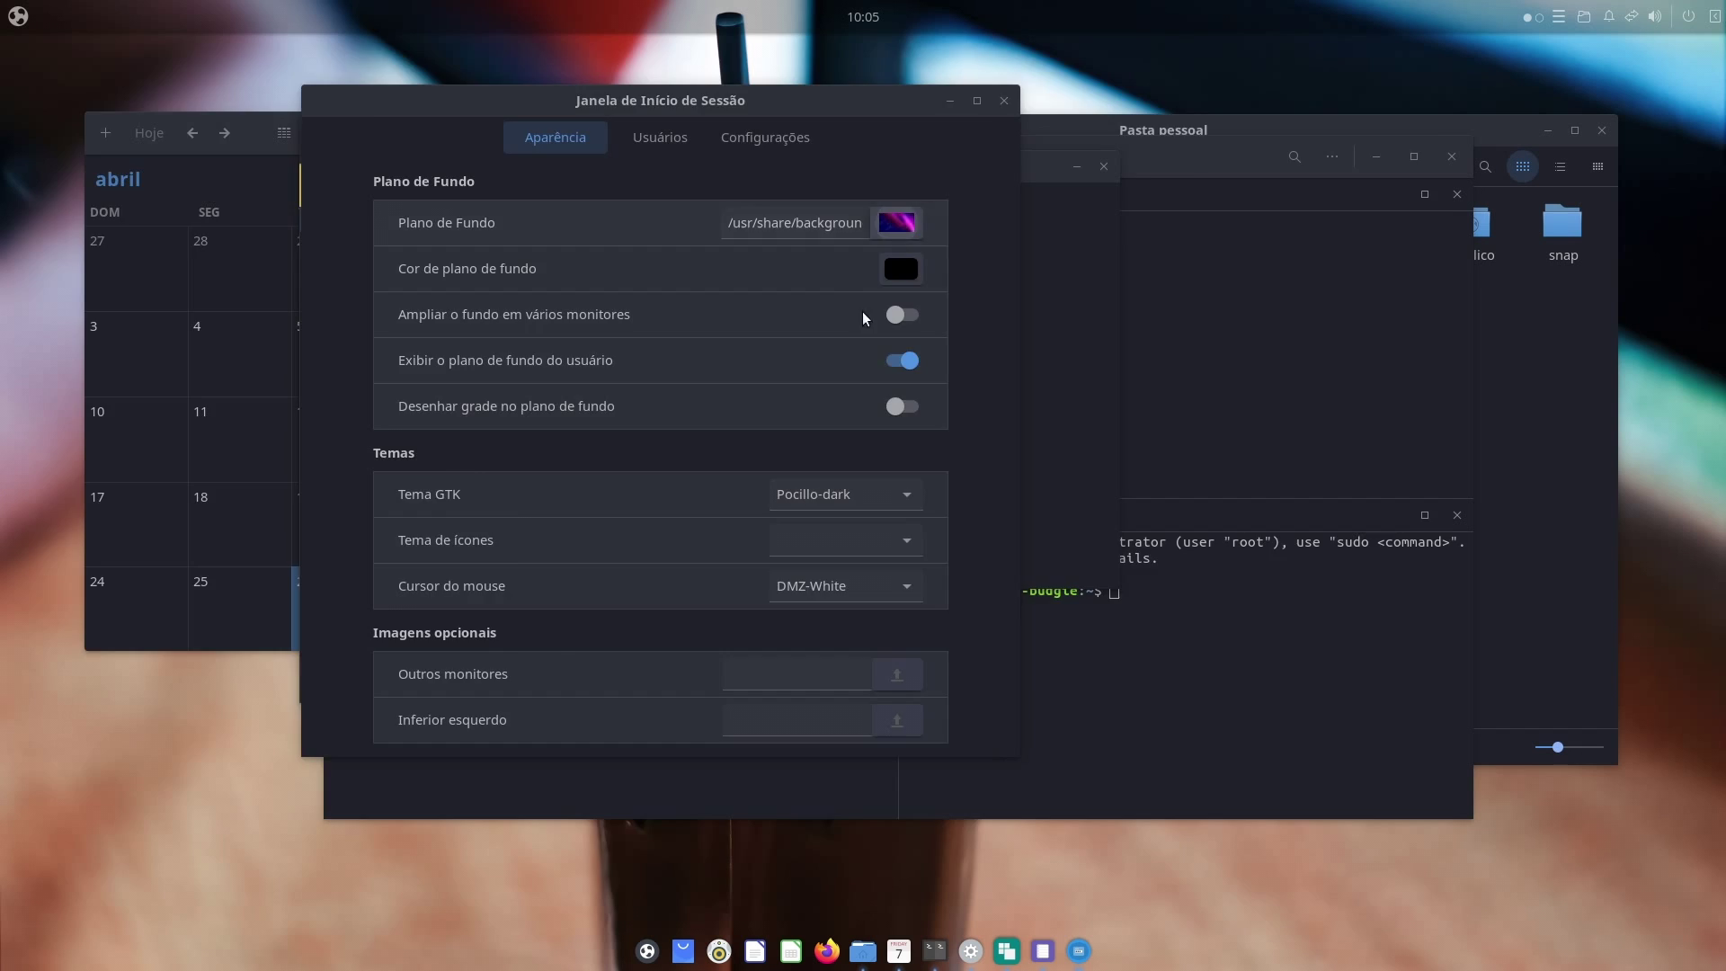
left_click(89, 65)
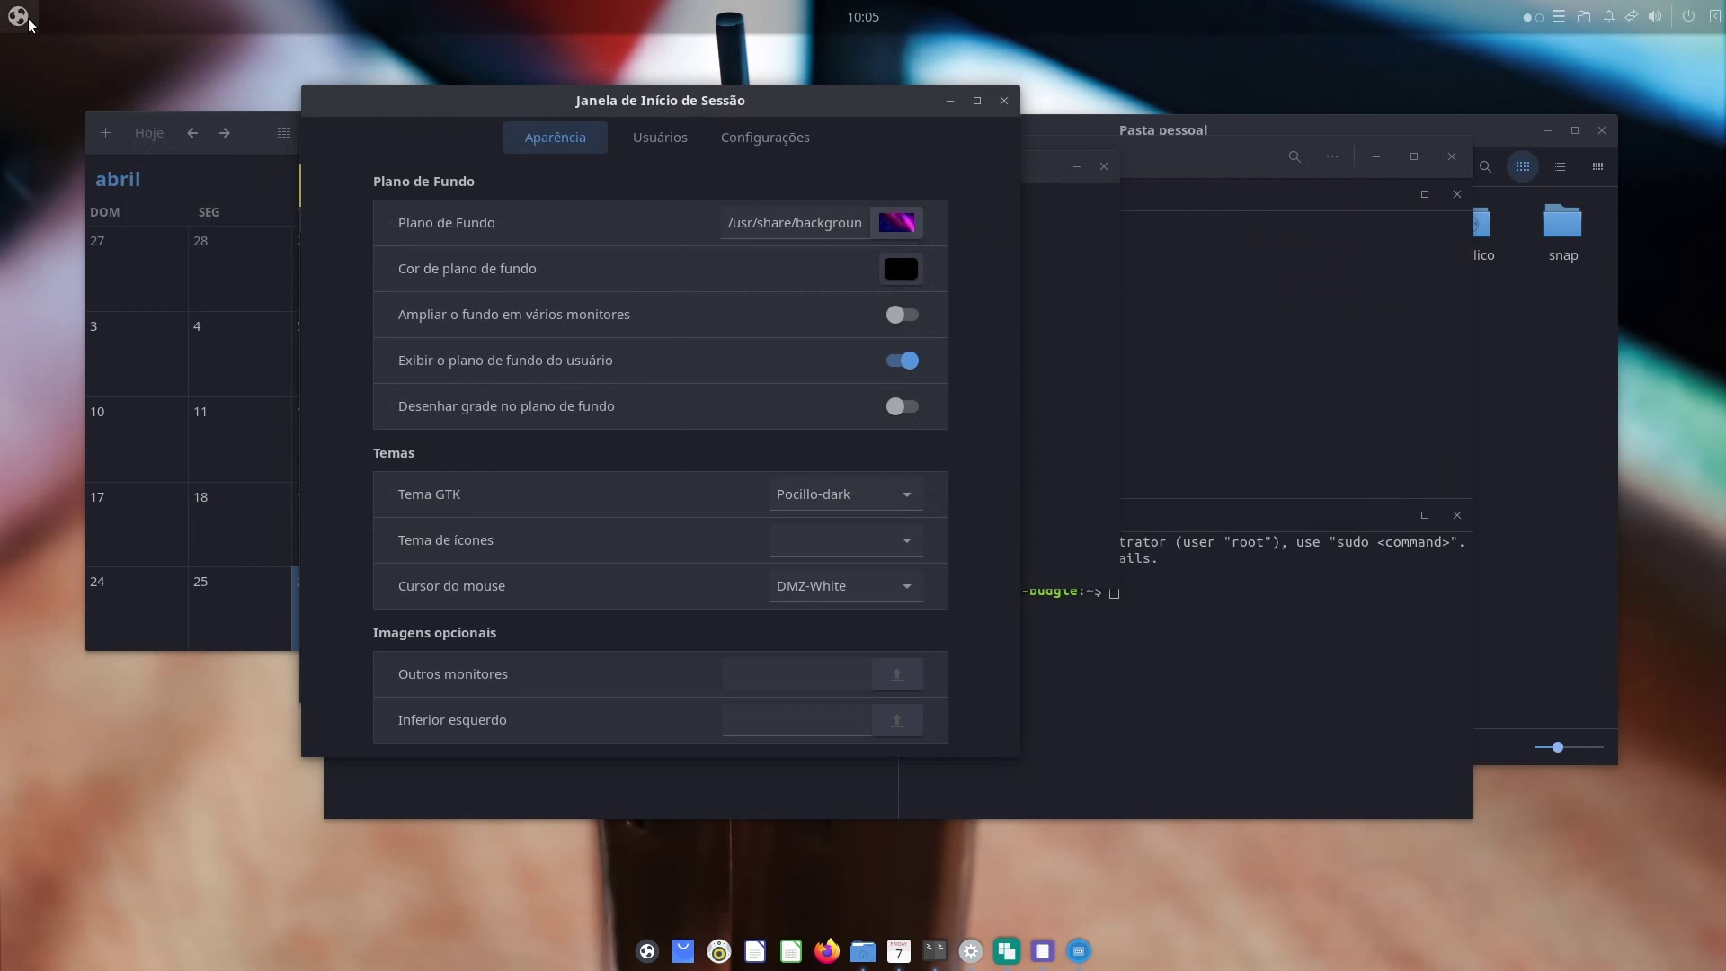
Look up gThumb with gthu, replace the search with dra to open Drawing, and decline its what's-new notes
left_click(28, 20)
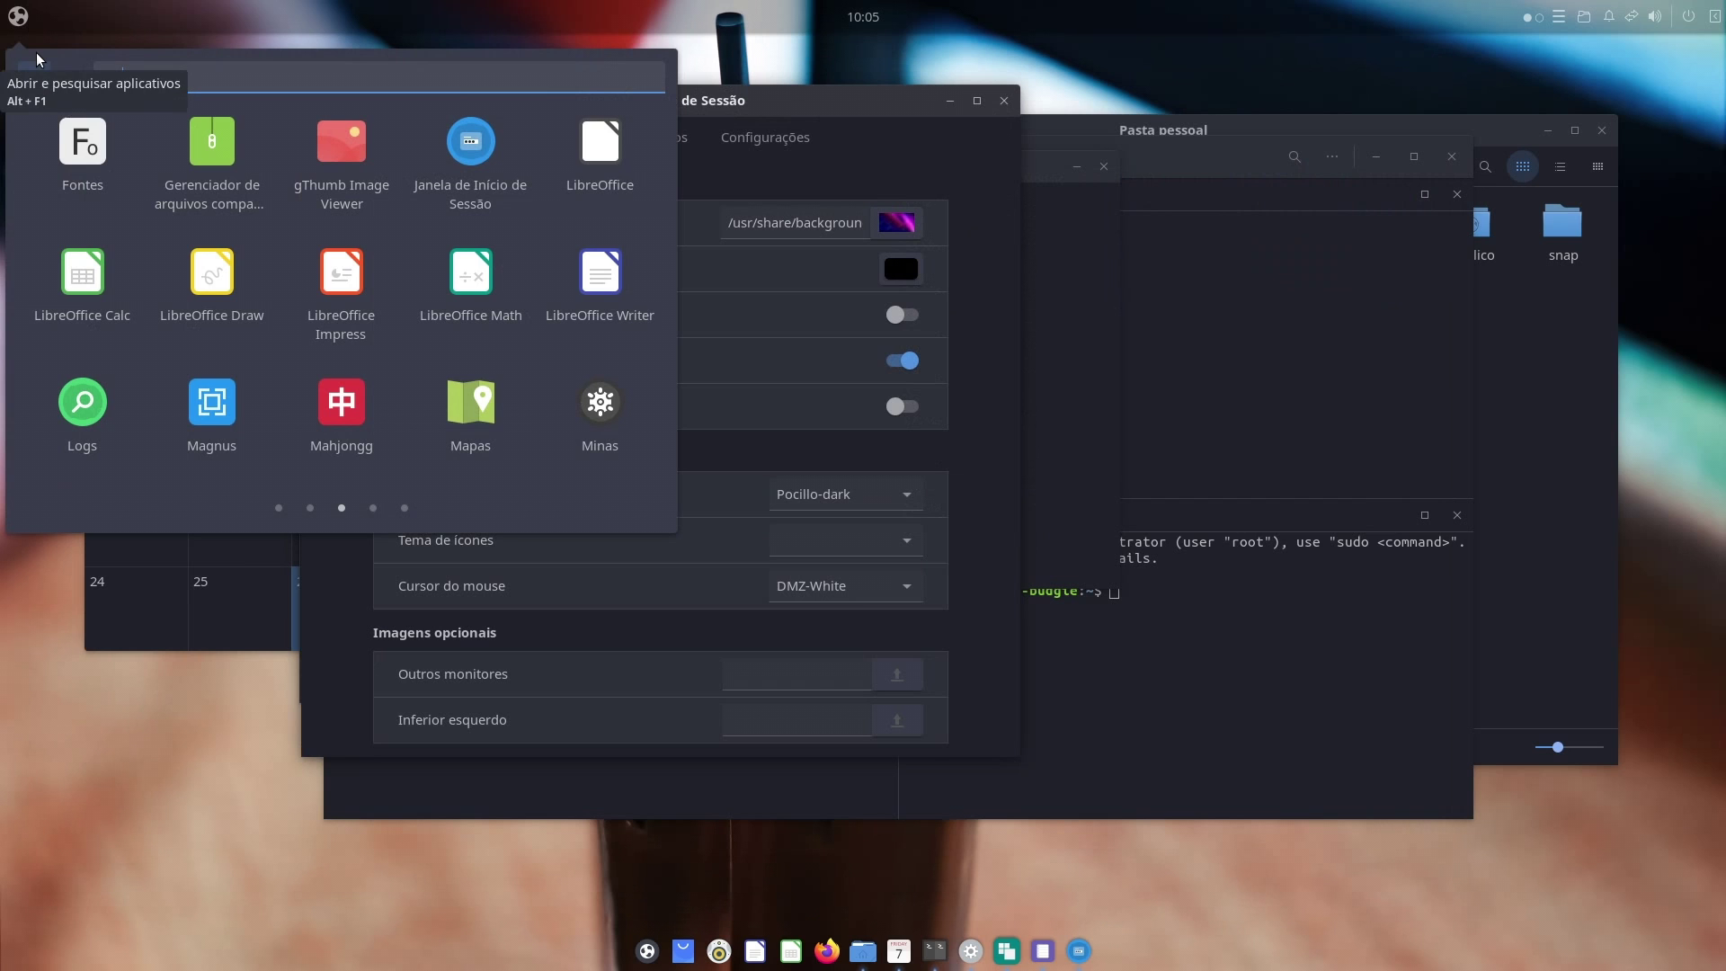
type("gthu")
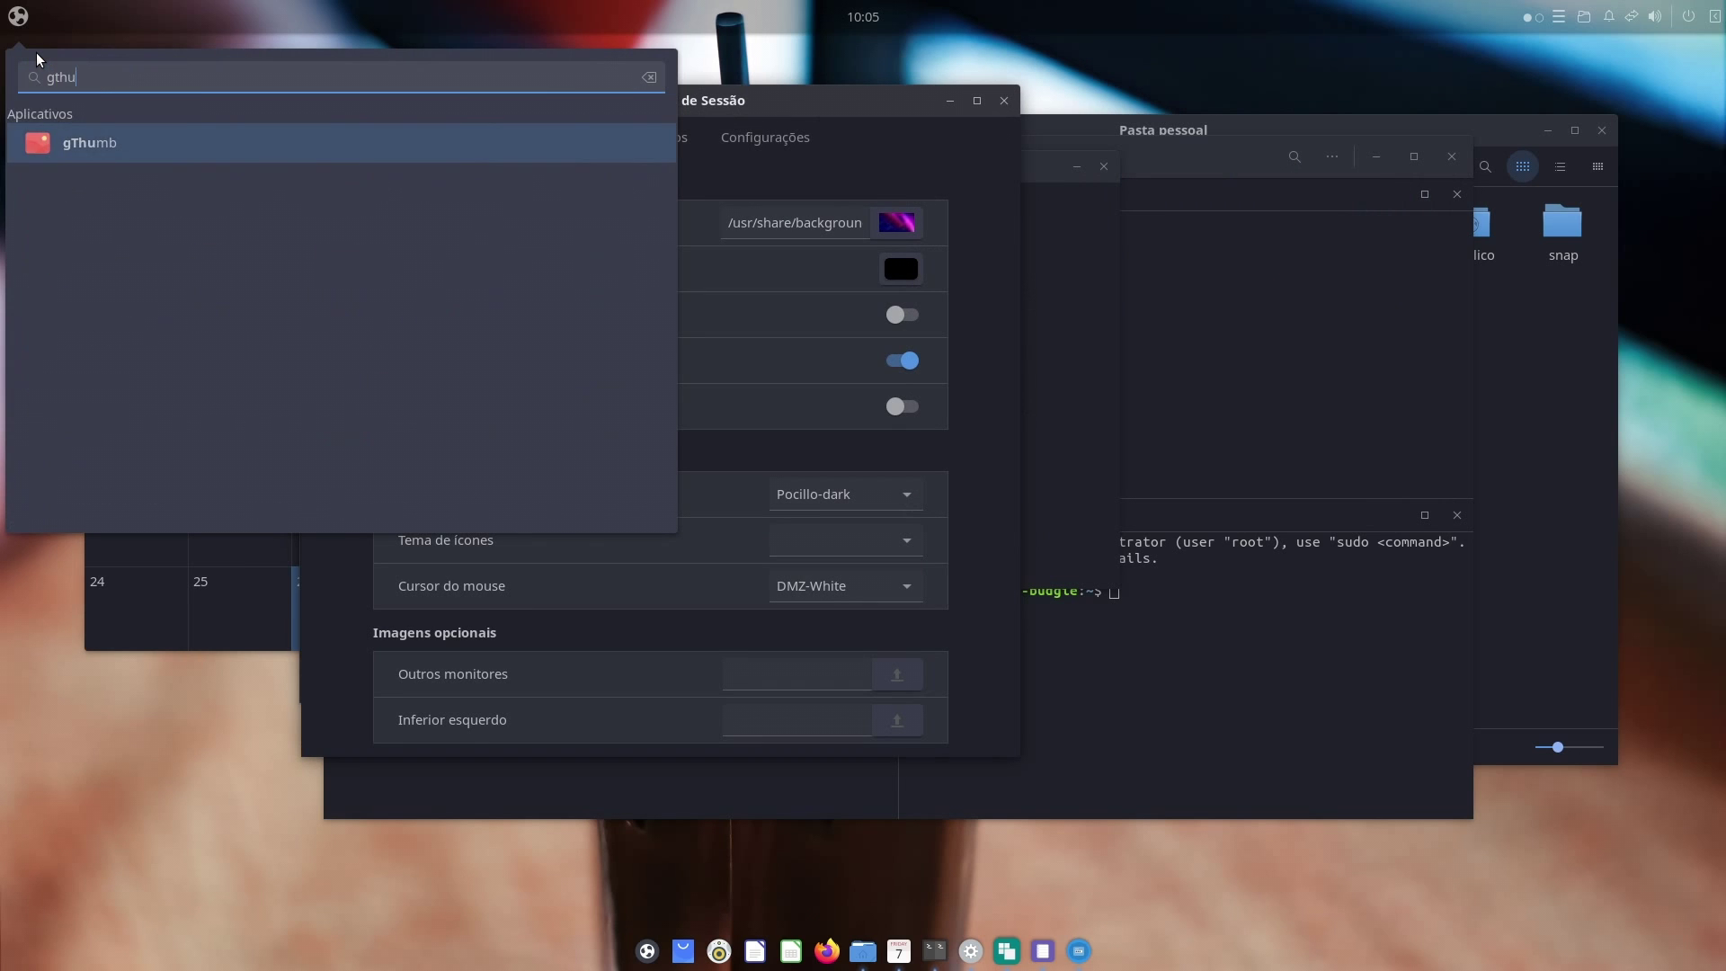
key("BackSpace")
key("BackSpace")
key("BackSpace")
type("dra")
key("Return")
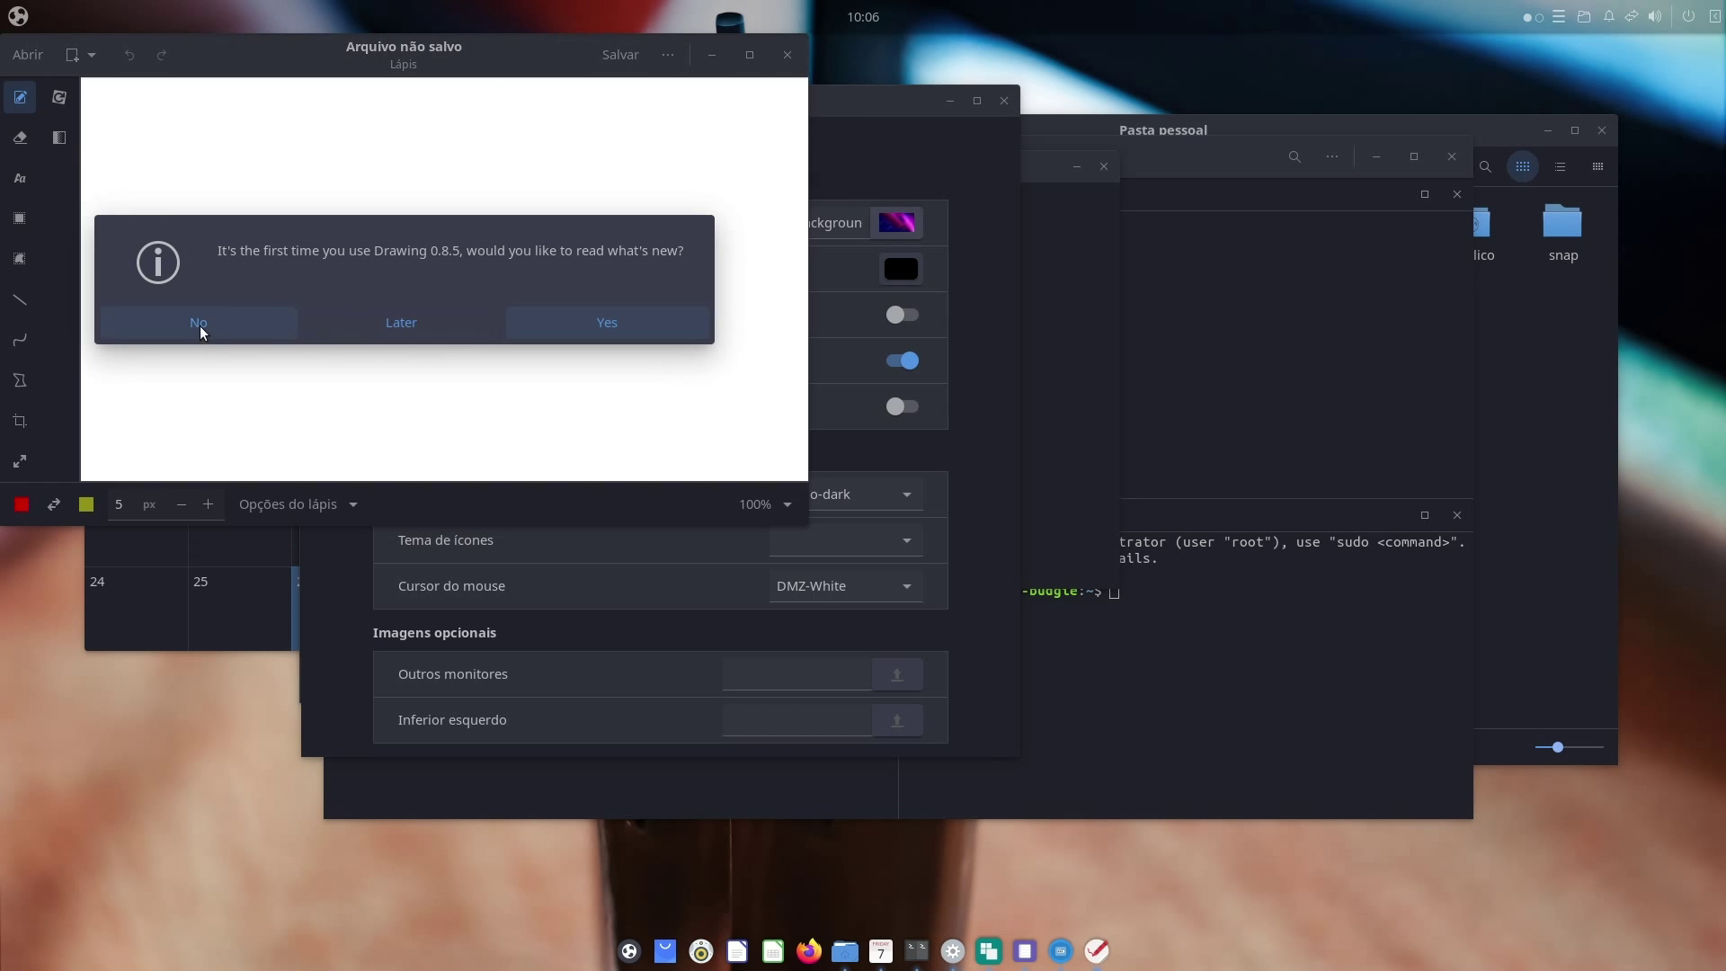
left_click(198, 323)
left_click_drag(528, 69, 923, 227)
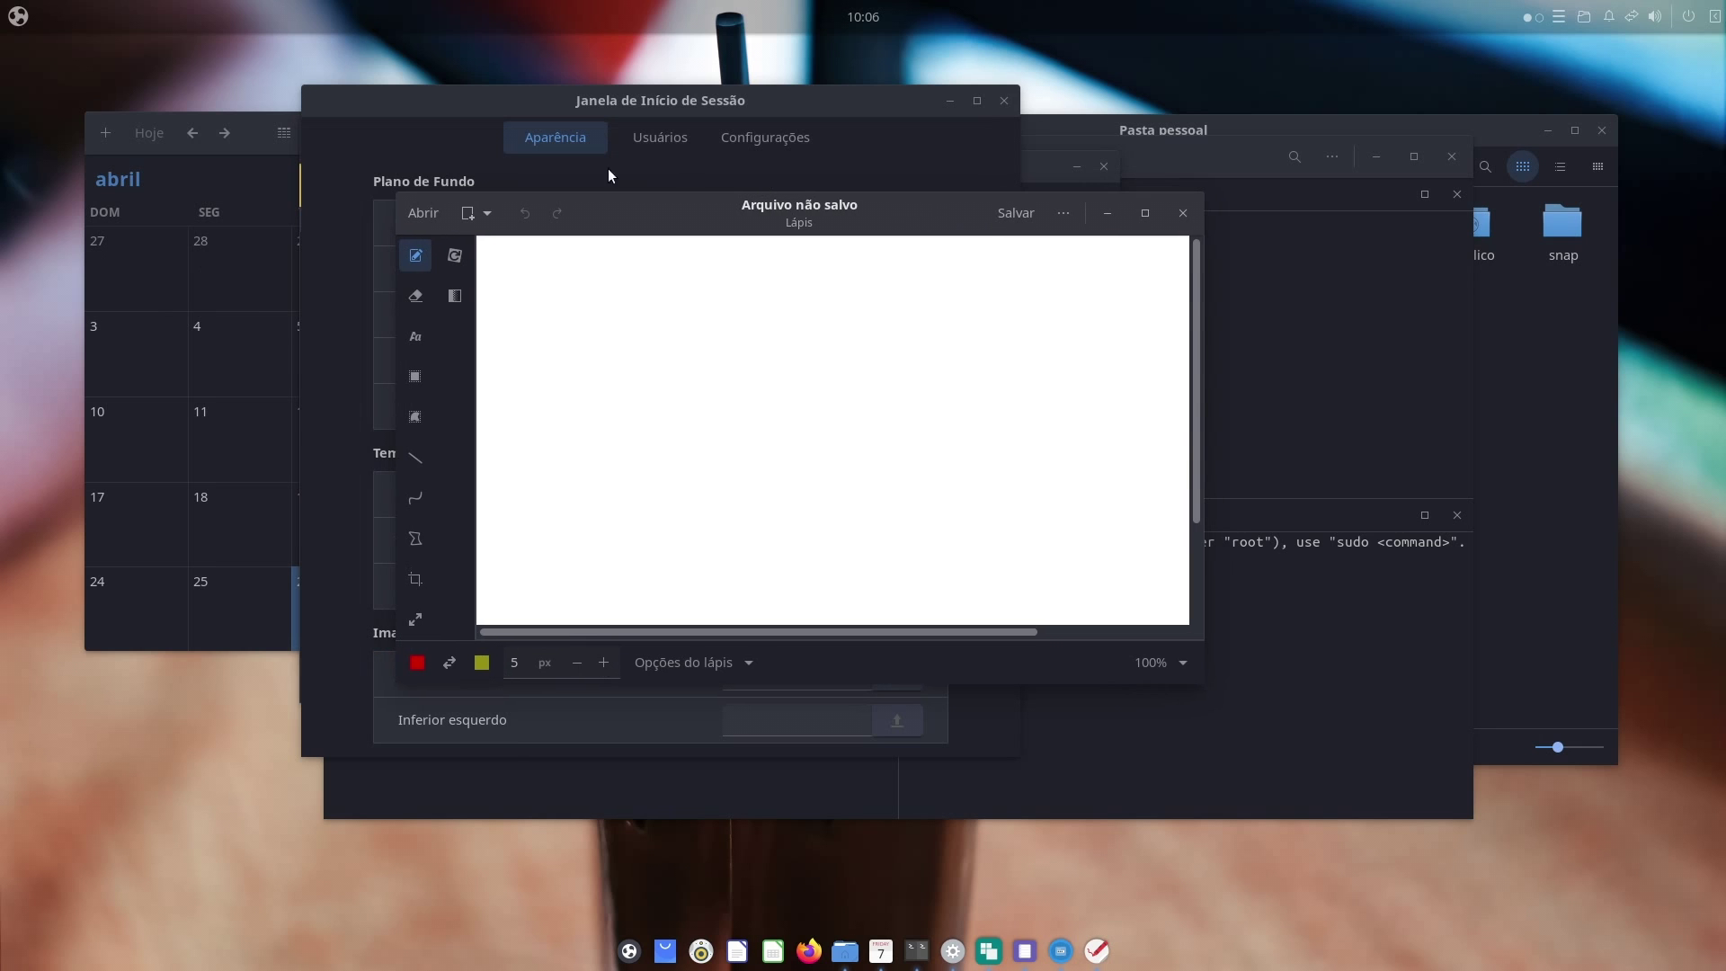
Reopen the application menu and browse the last pages of its application grid
left_click(20, 20)
scroll(374, 248, "down", 1)
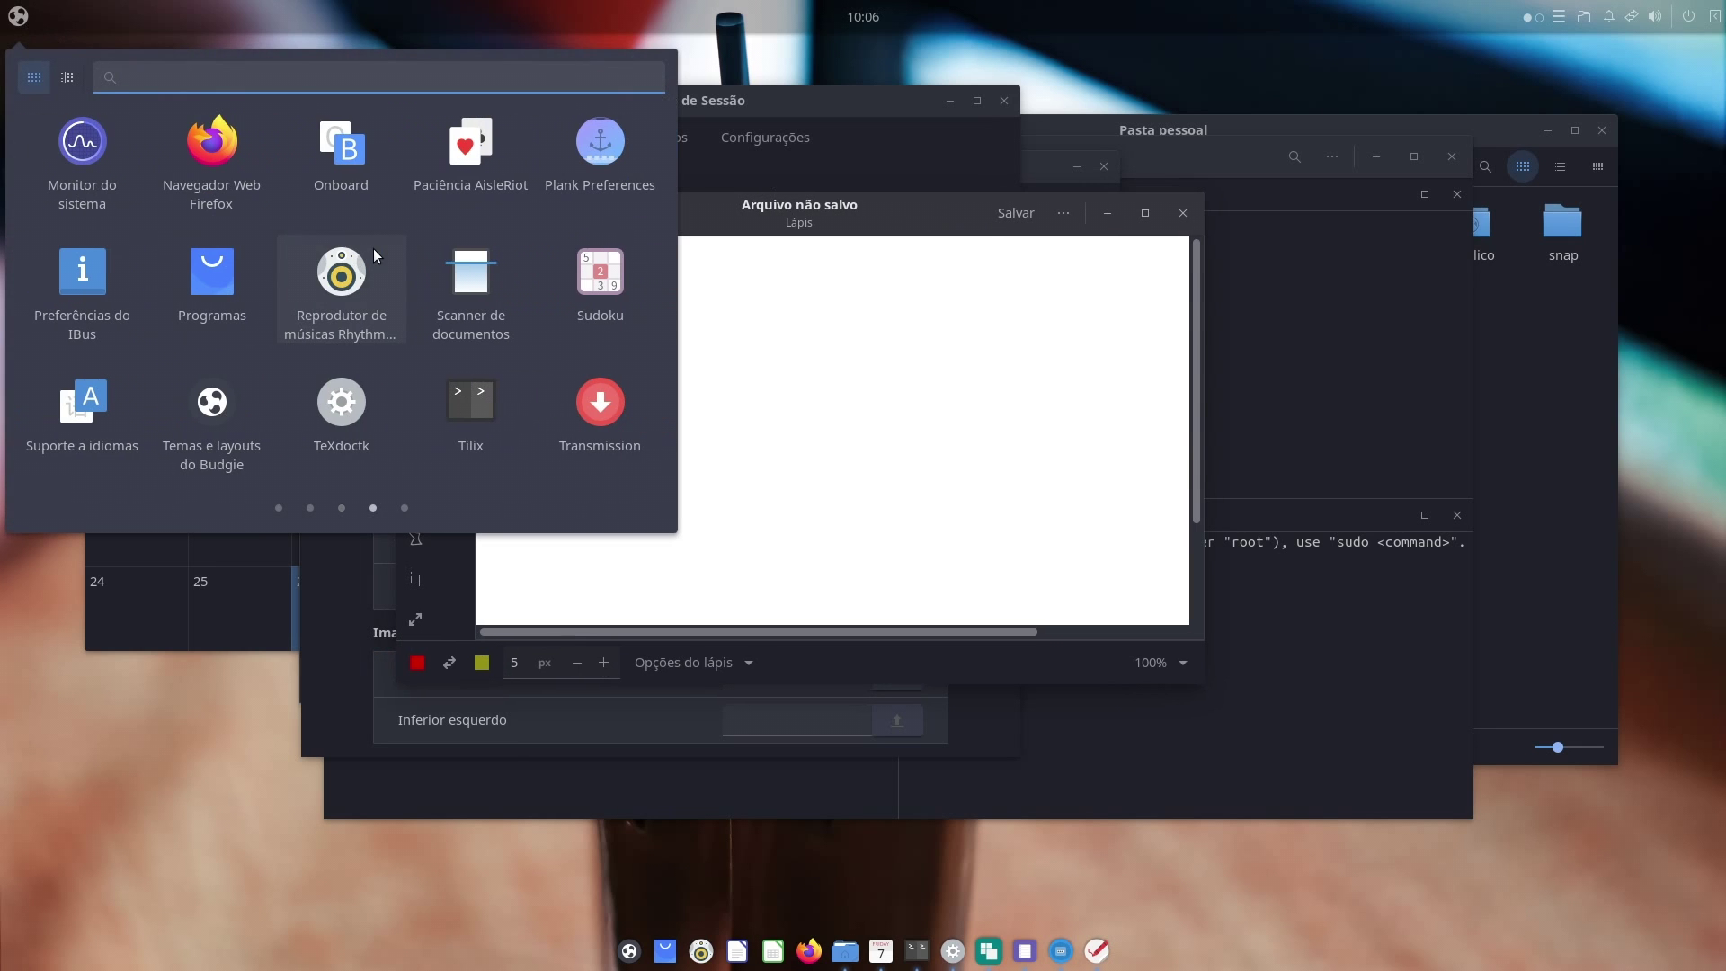
scroll(374, 248, "down", 1)
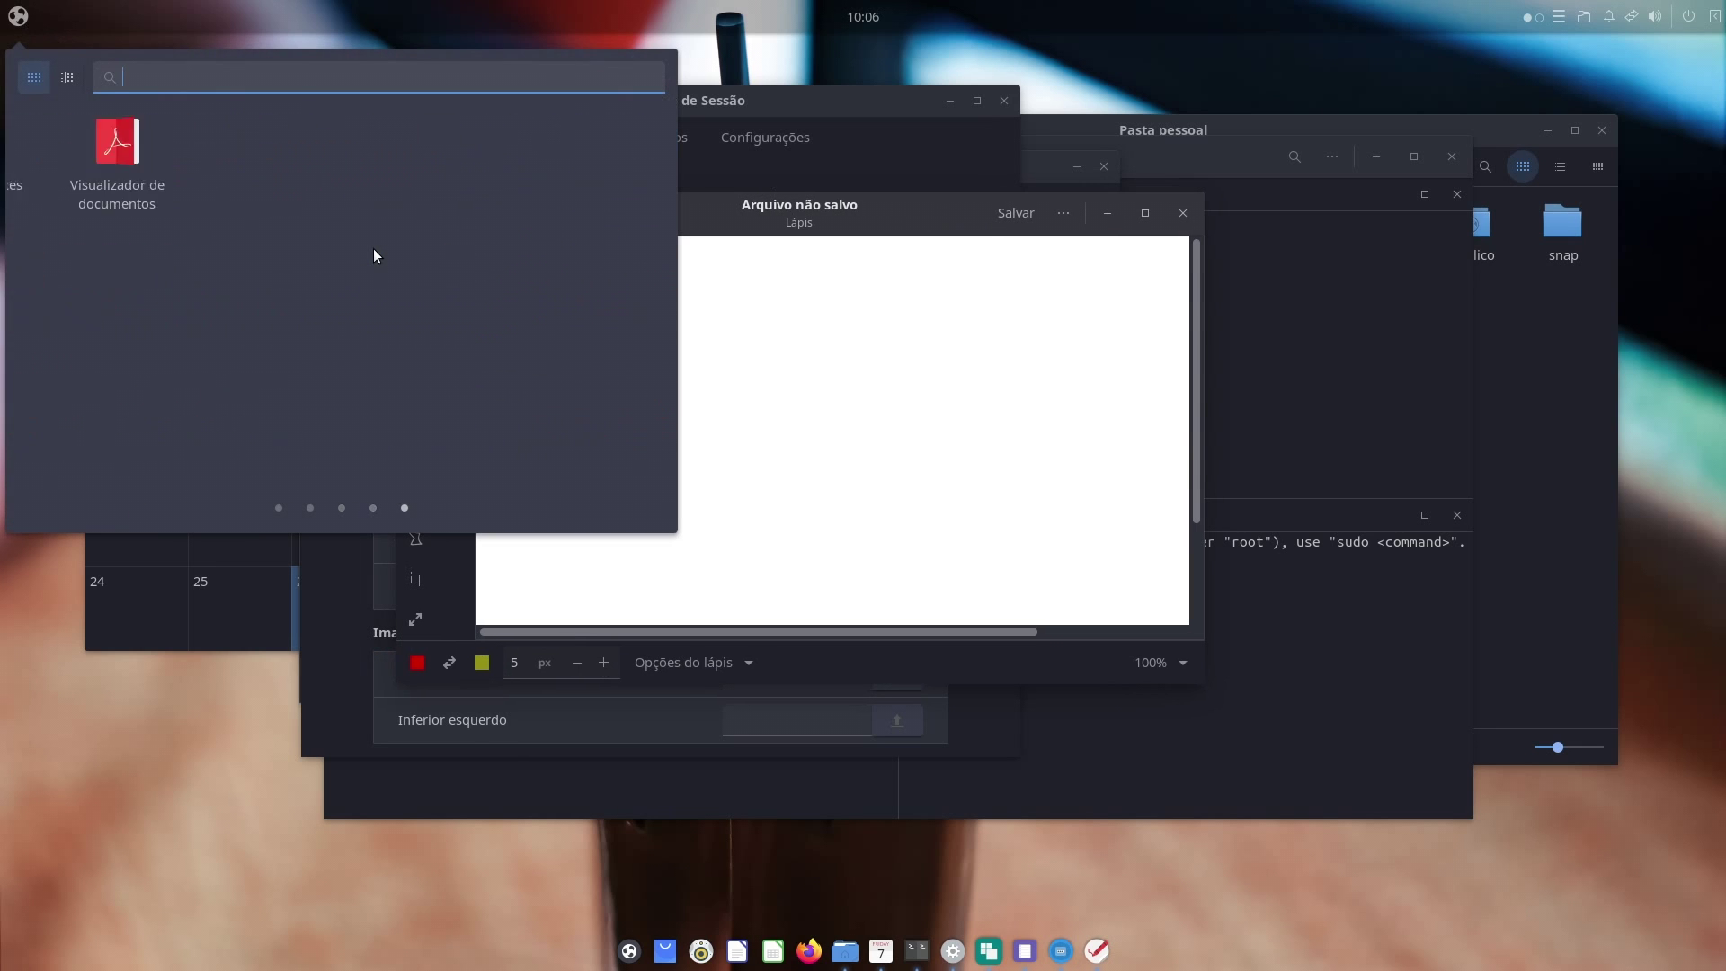
scroll(374, 248, "up", 1)
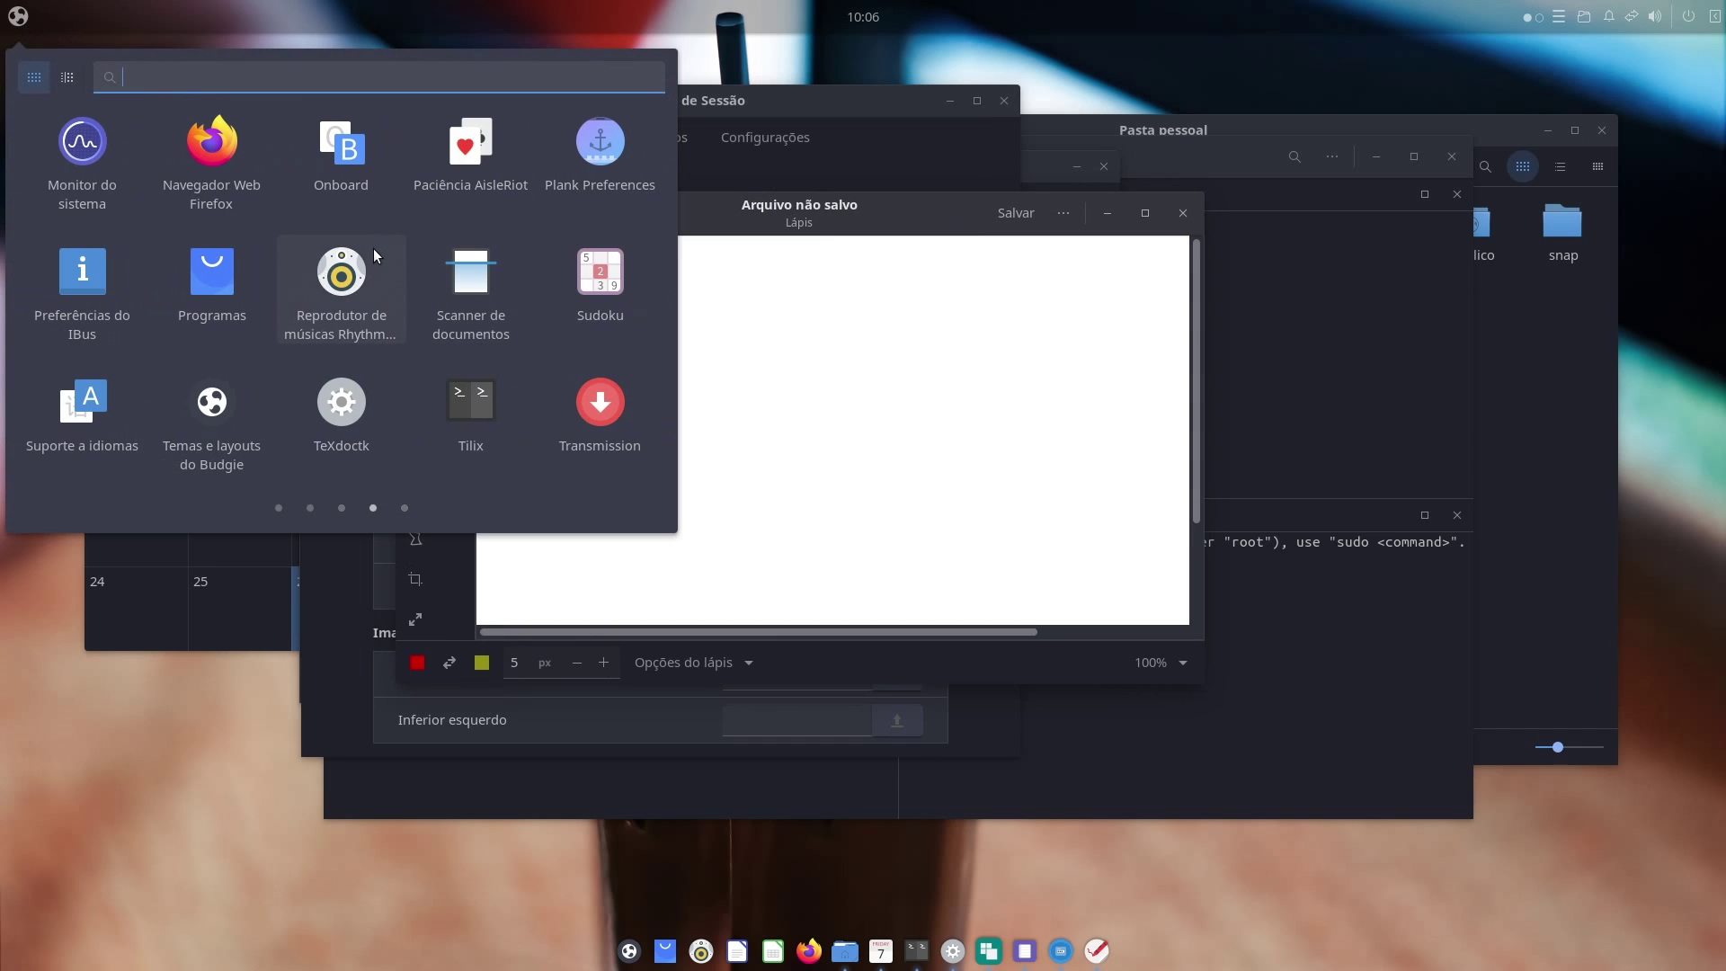
Switch the application menu to the category view and look through Escritório, Multimídia, Jogos and Internet
left_click(66, 77)
left_click(86, 191)
left_click(74, 169)
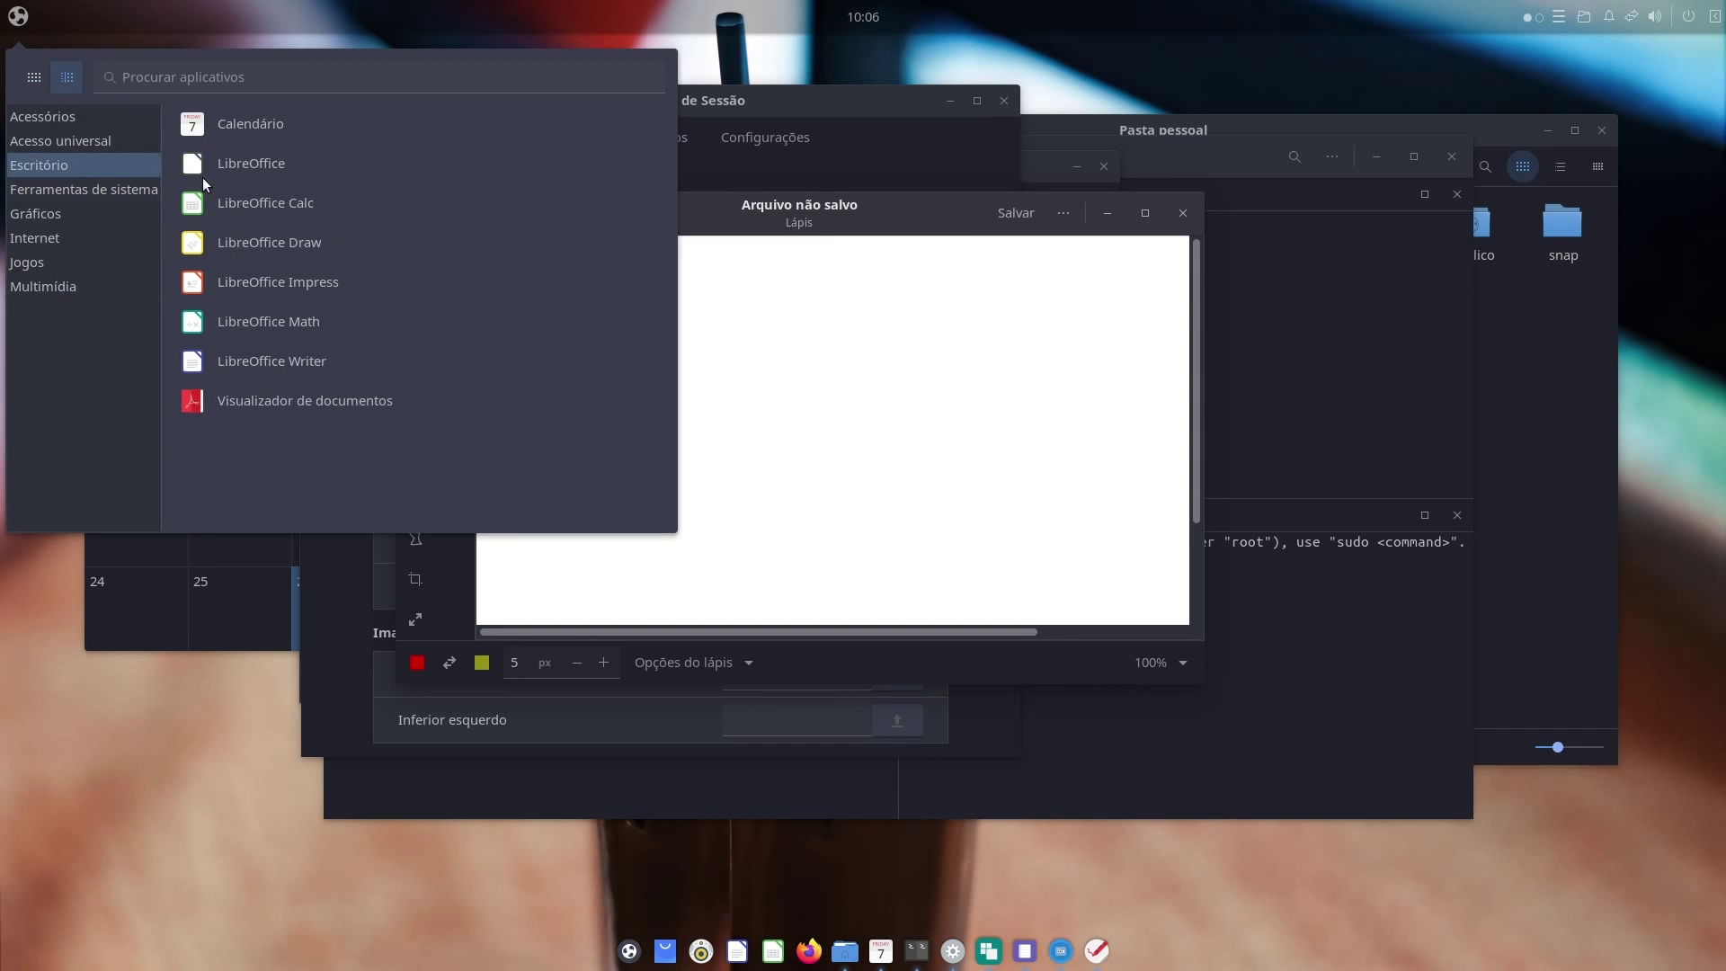
left_click(81, 287)
left_click(77, 261)
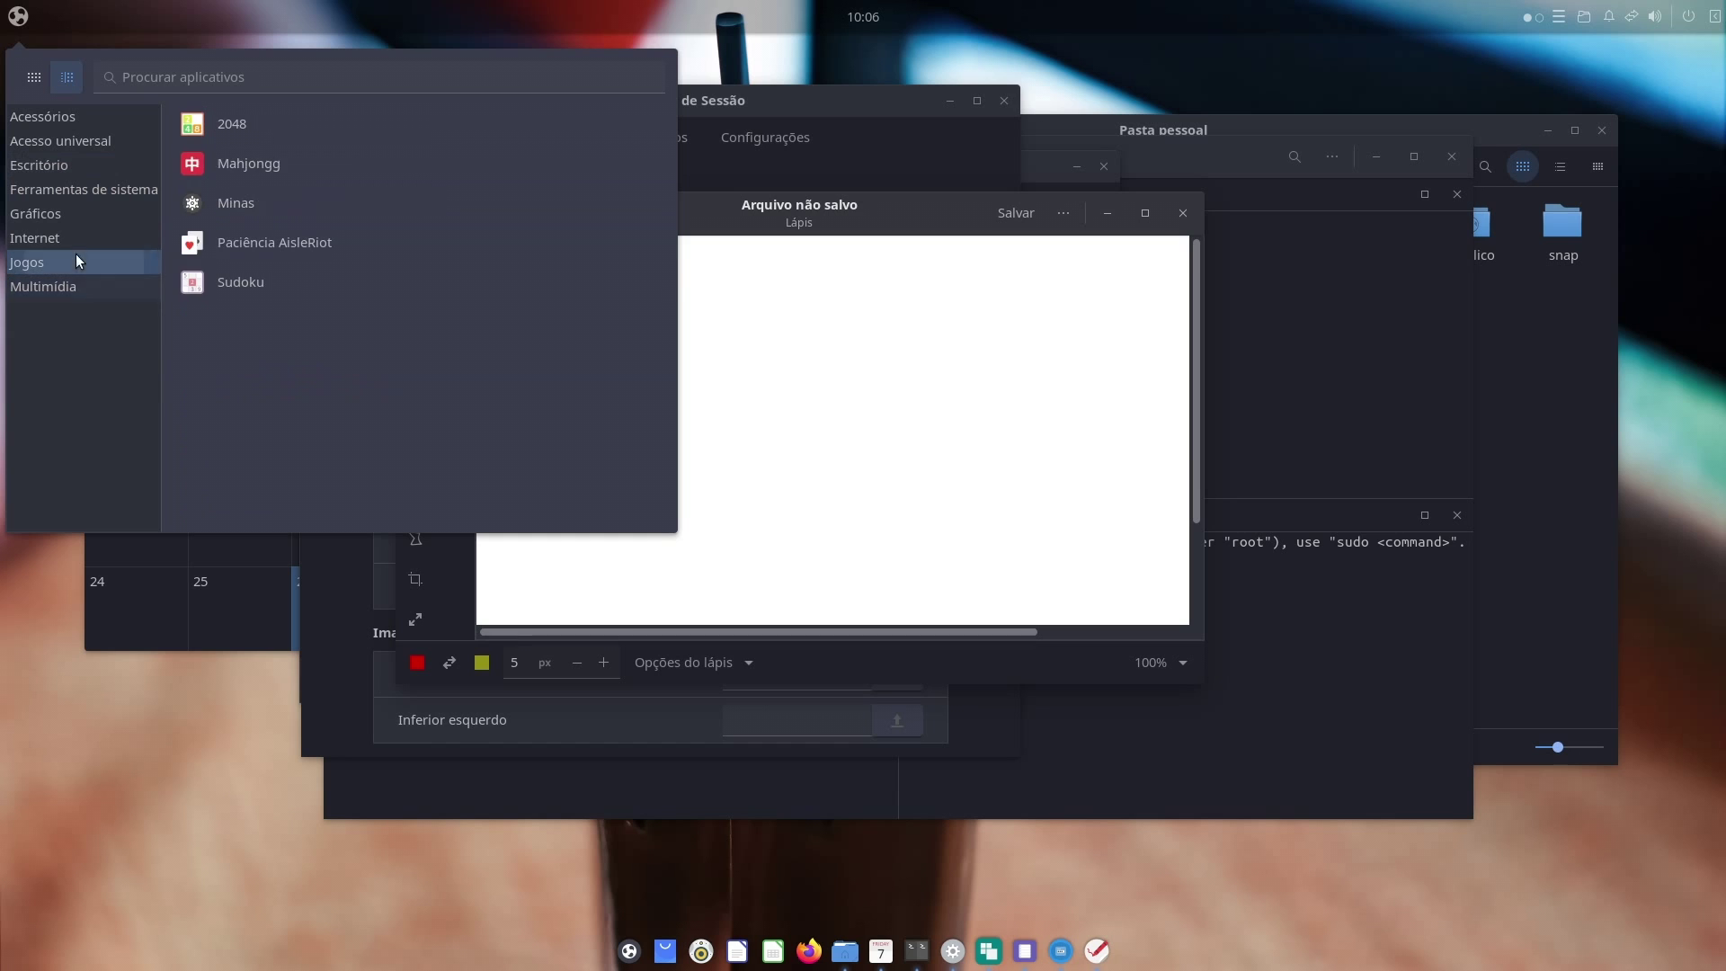
left_click(76, 241)
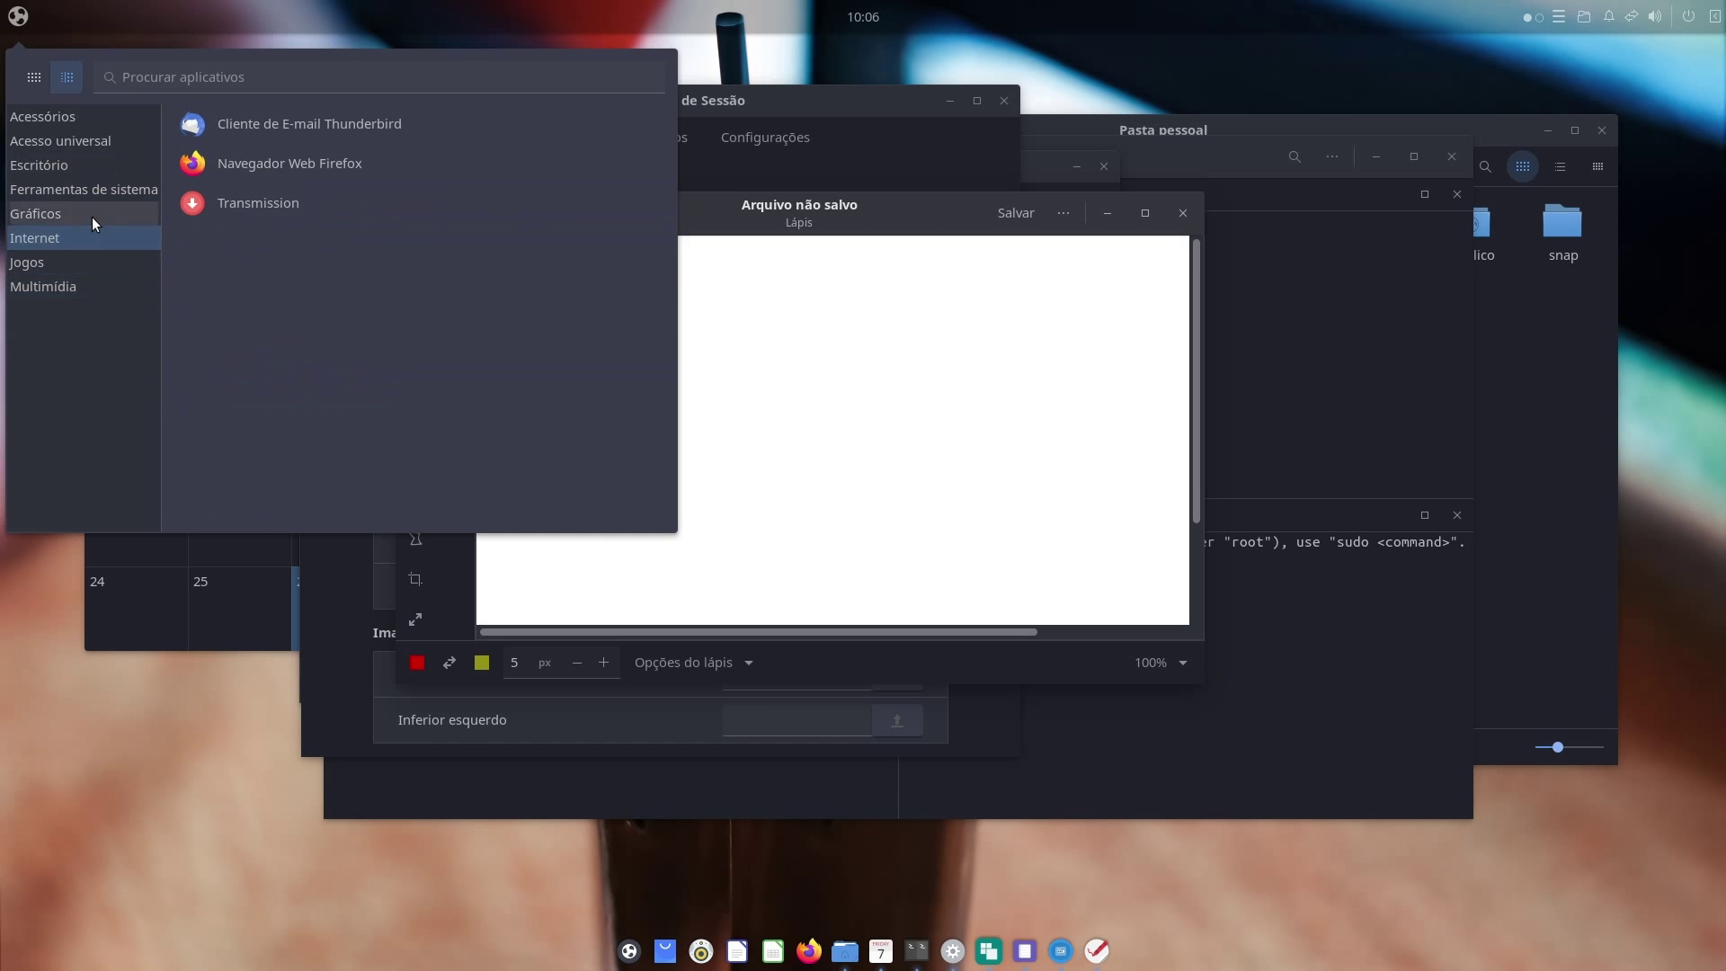
Look through the Gráficos, Ferramentas de sistema and Escritório categories of the application menu, and close the menu
left_click(92, 218)
left_click(90, 193)
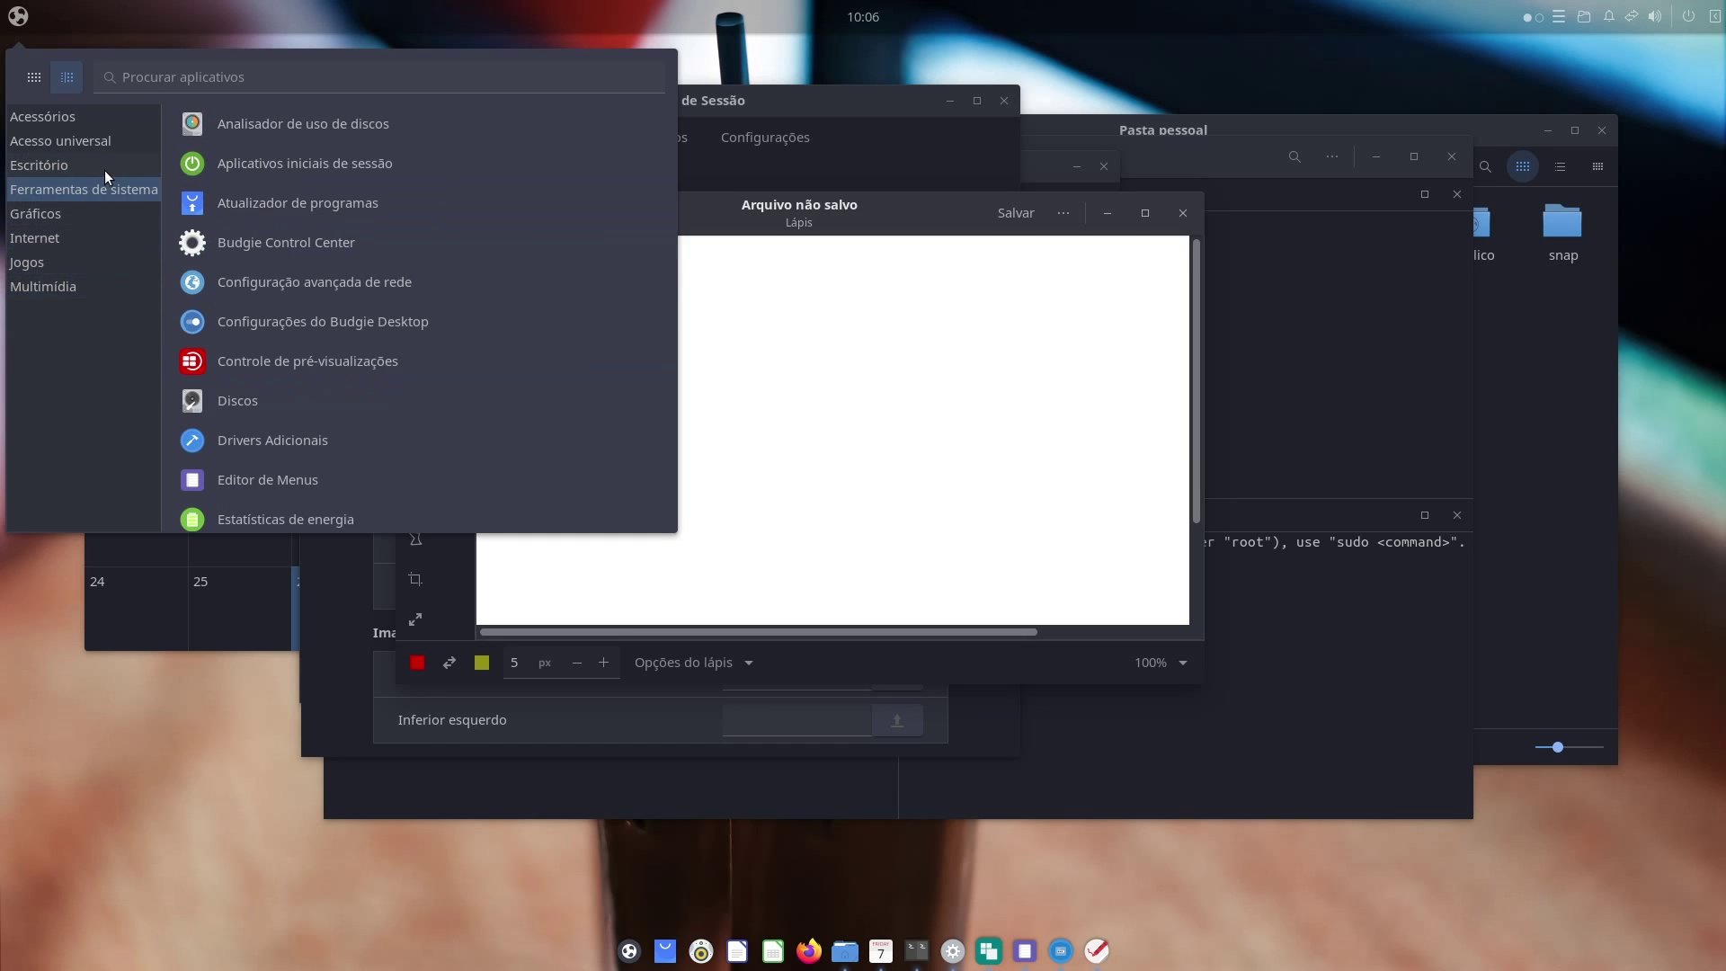
left_click(104, 170)
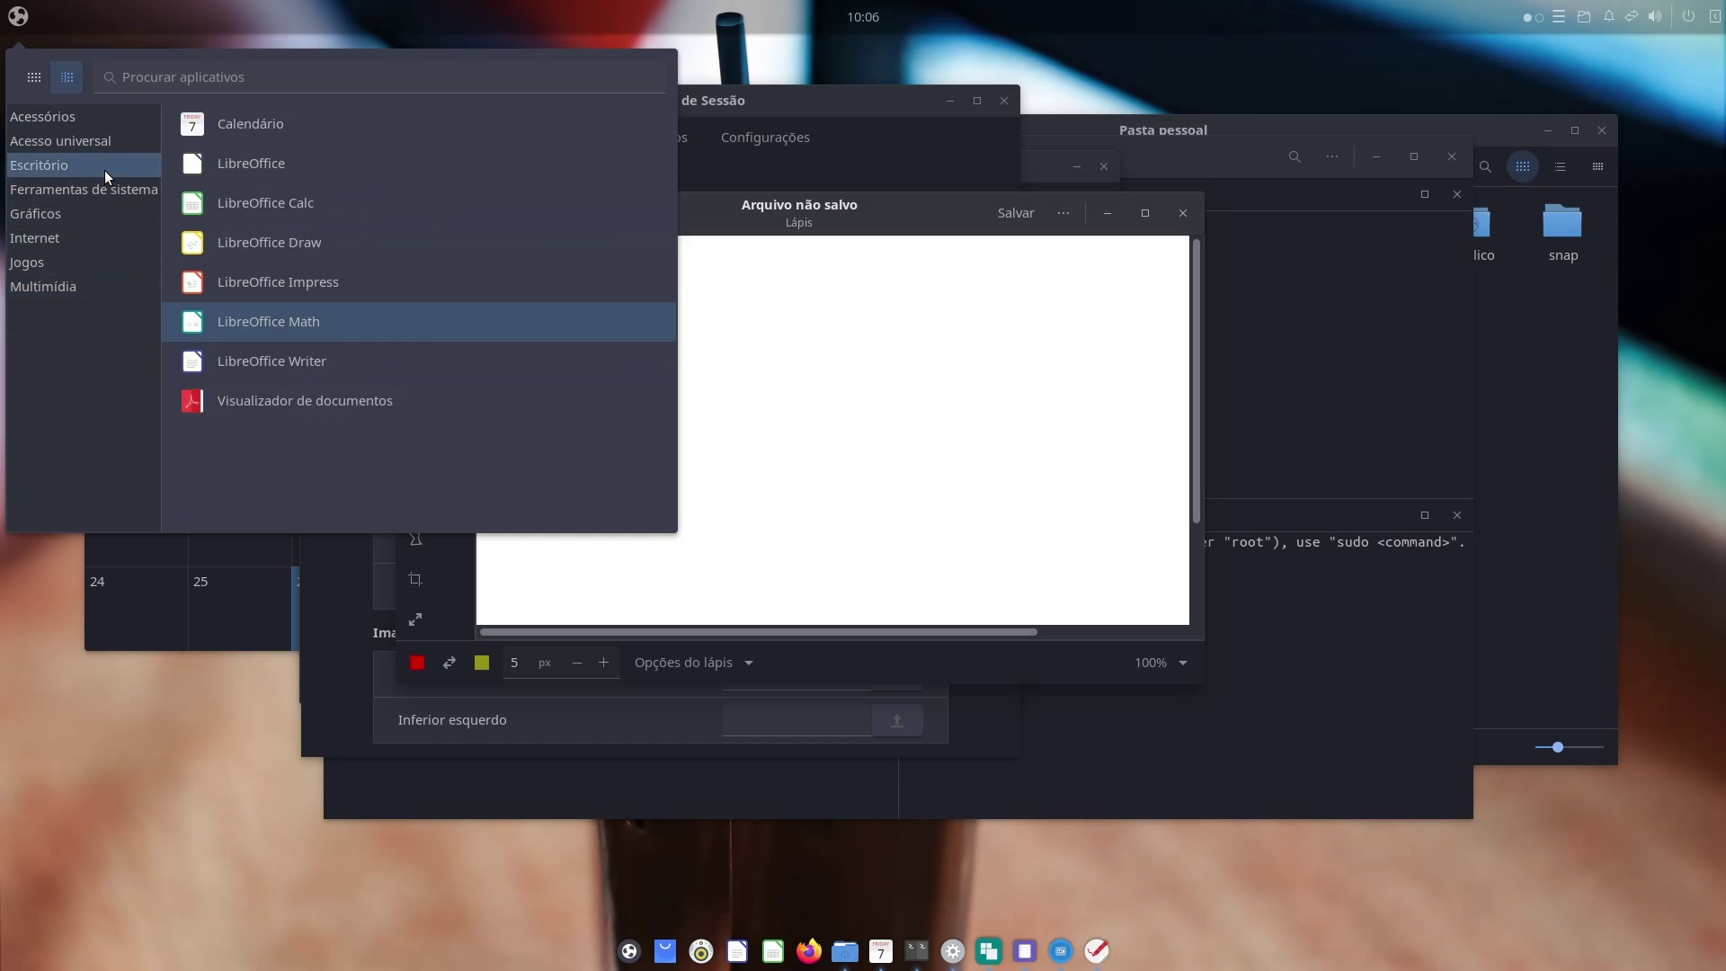
left_click(874, 845)
Bring the Tilix terminal forward and check memory usage by running free -h in terminal 1
left_click(917, 950)
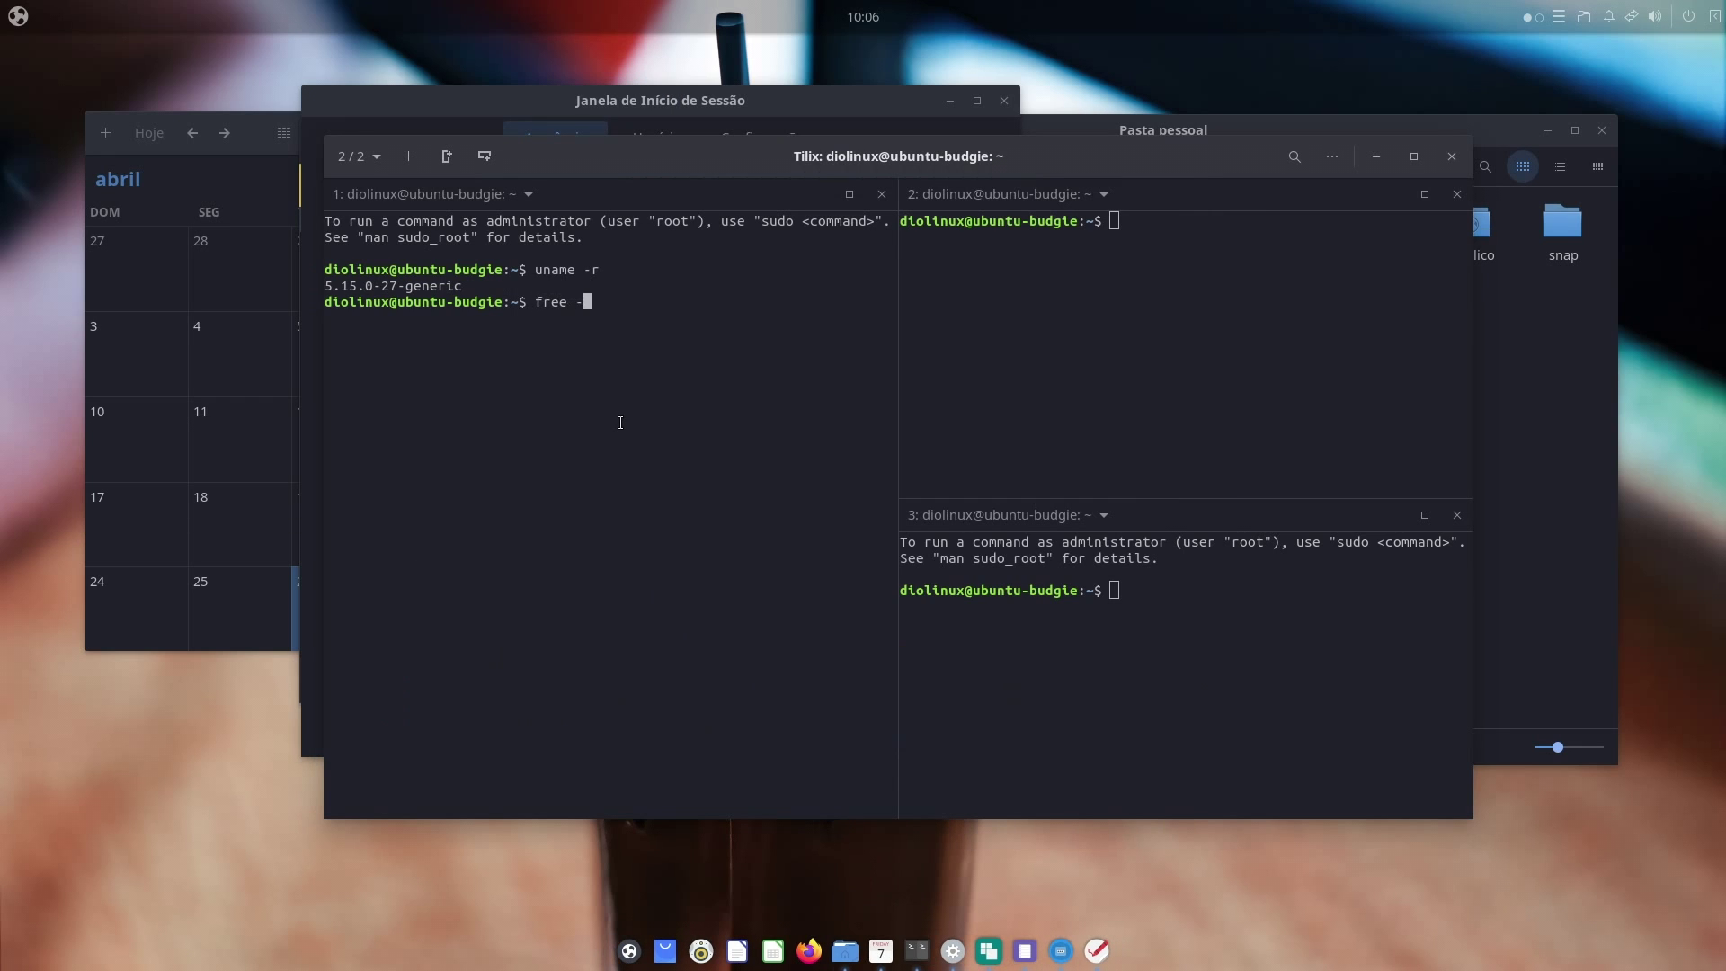
type("free -h")
key("Return")
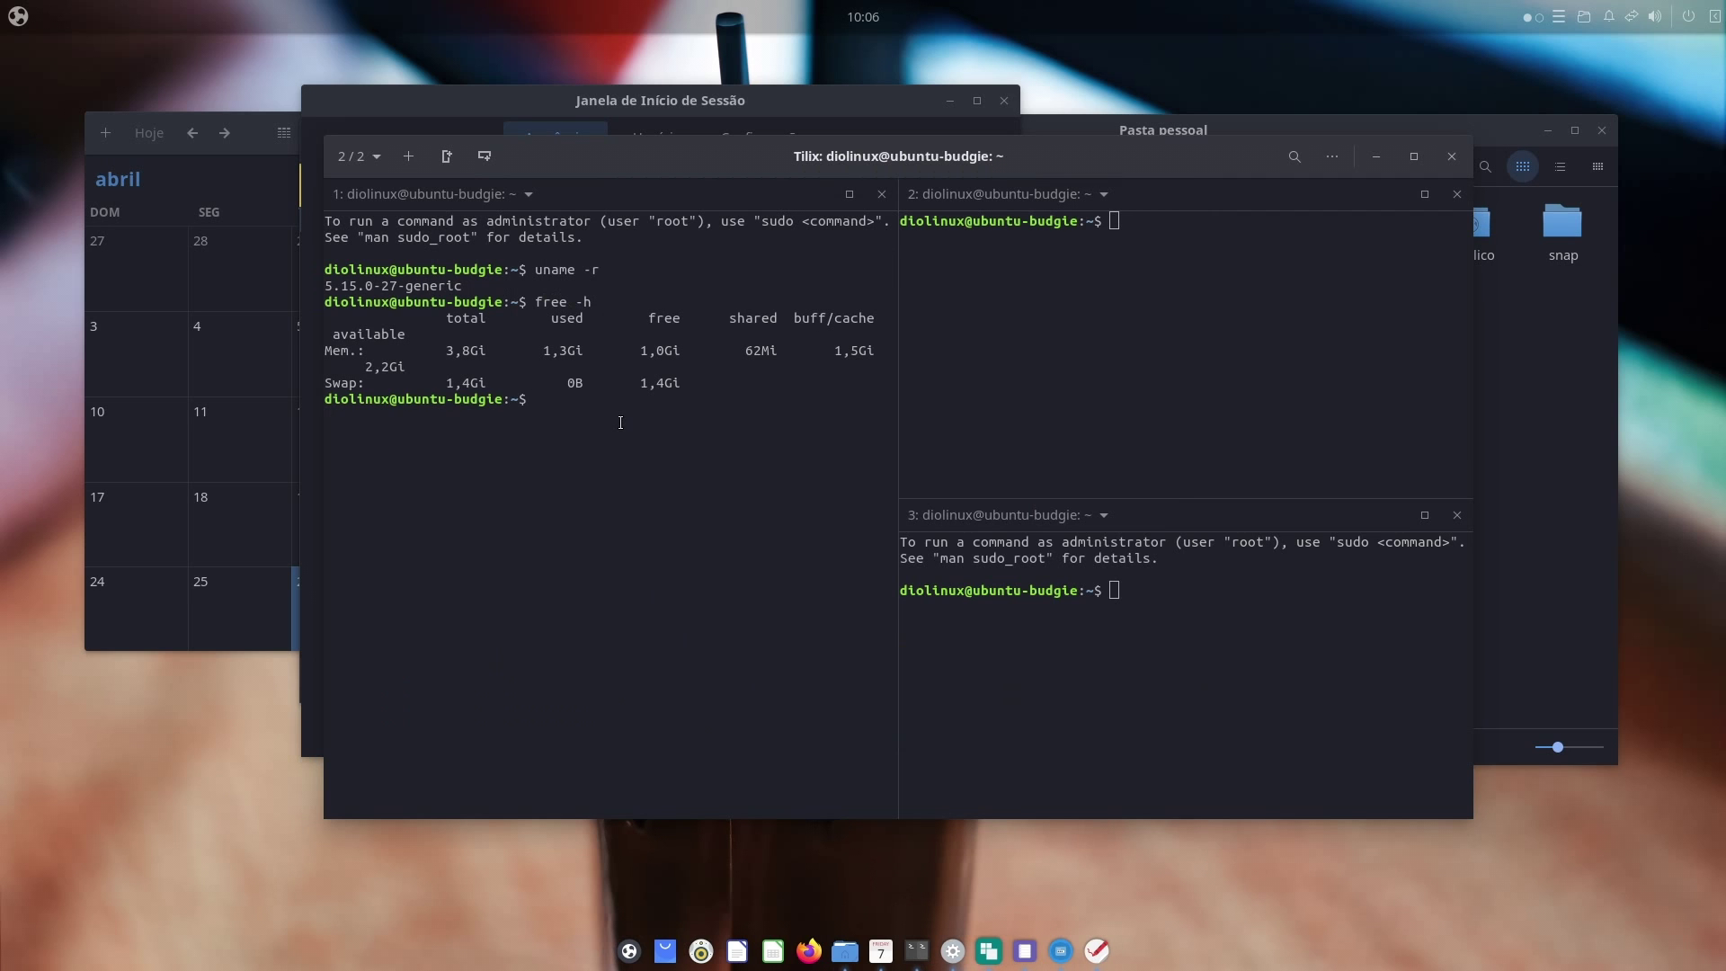
Move the Tilix window aside, and close Tilix, the unsaved Drawing image and the Pasta pessoal window
left_click_drag(1138, 167, 971, 239)
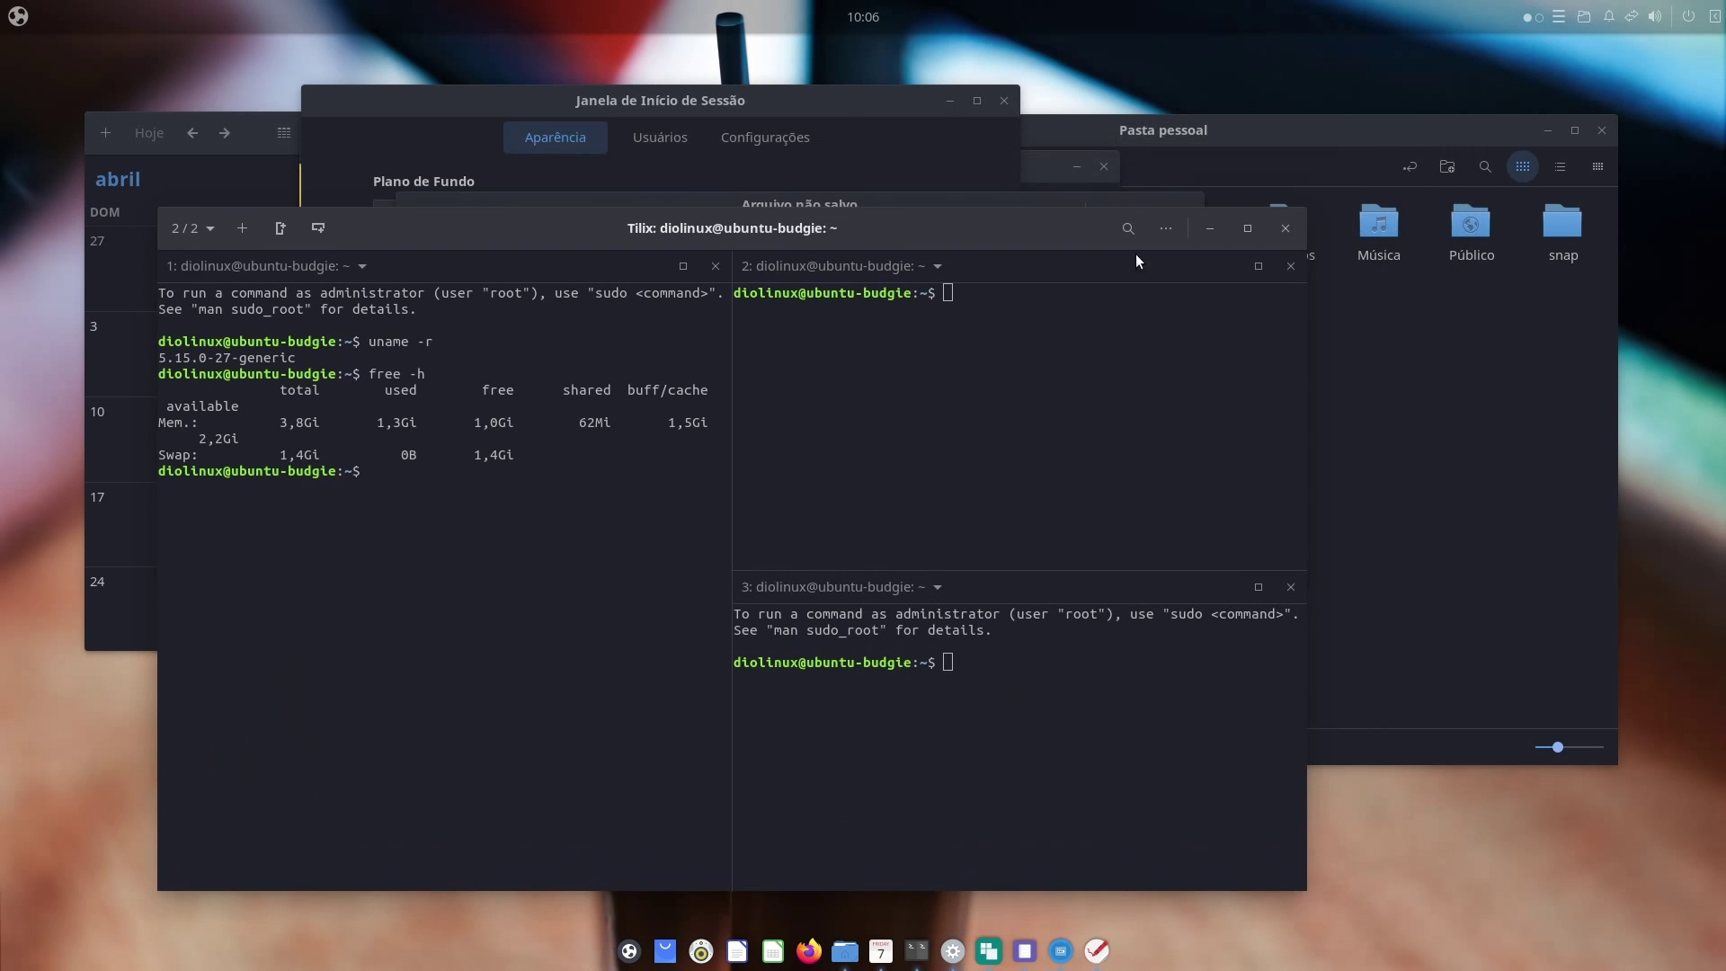
left_click(1285, 227)
left_click(812, 623)
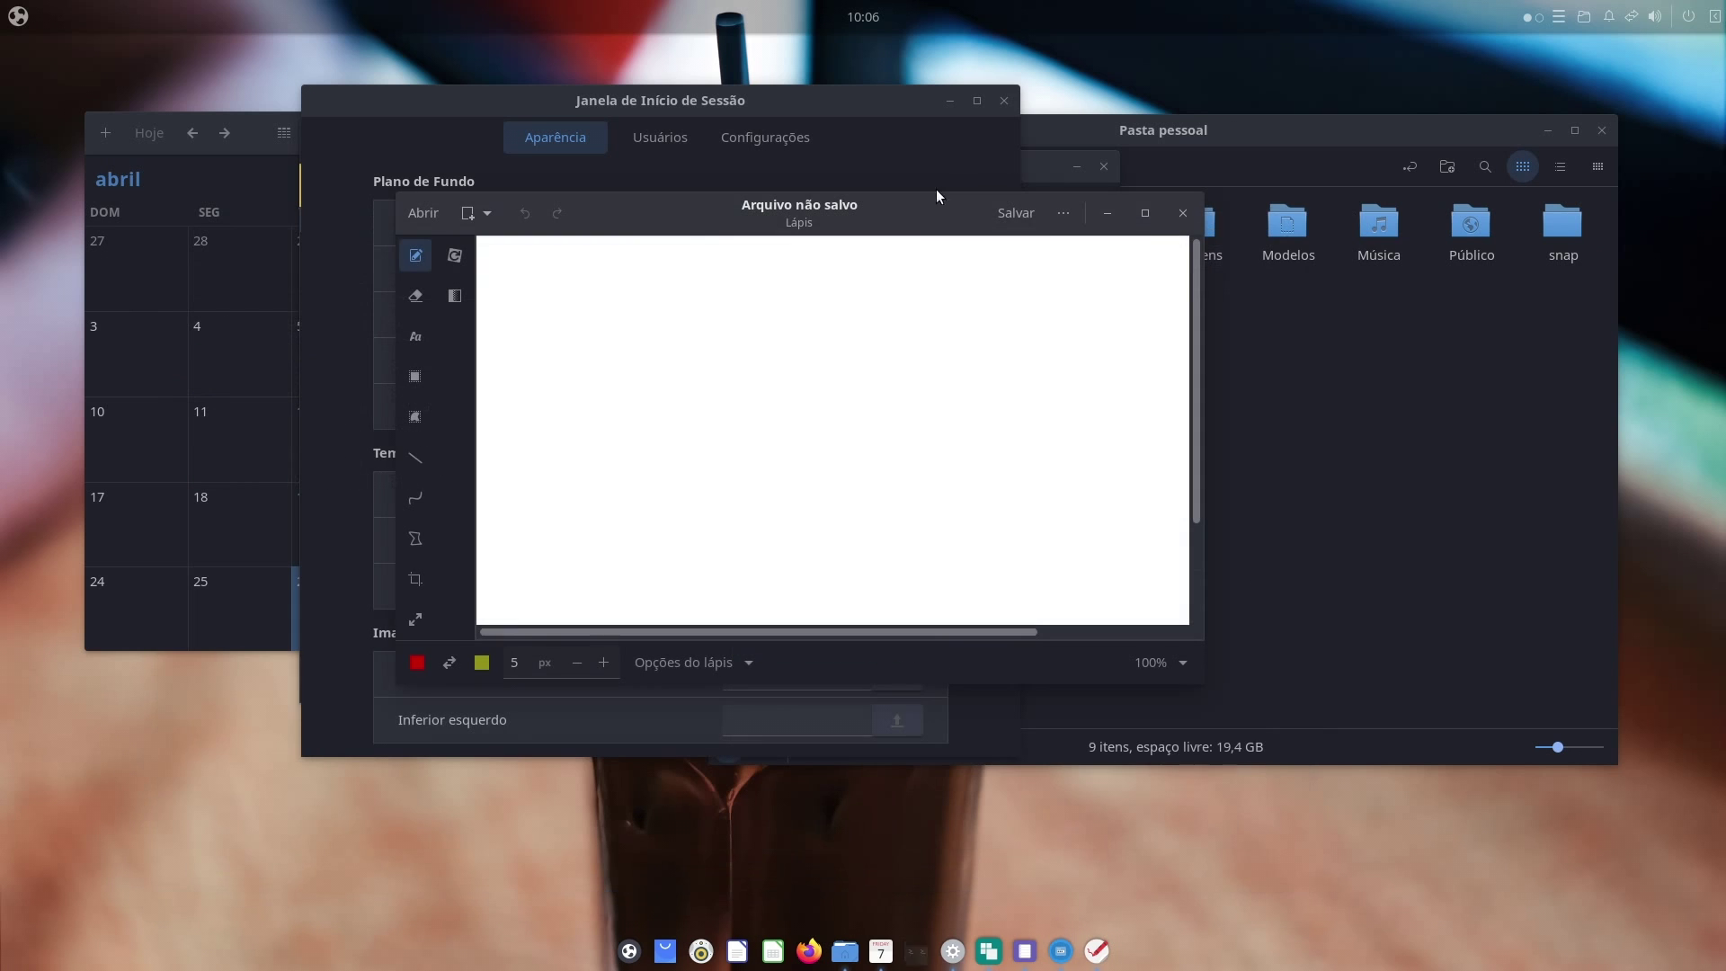
left_click(1182, 213)
left_click(1601, 130)
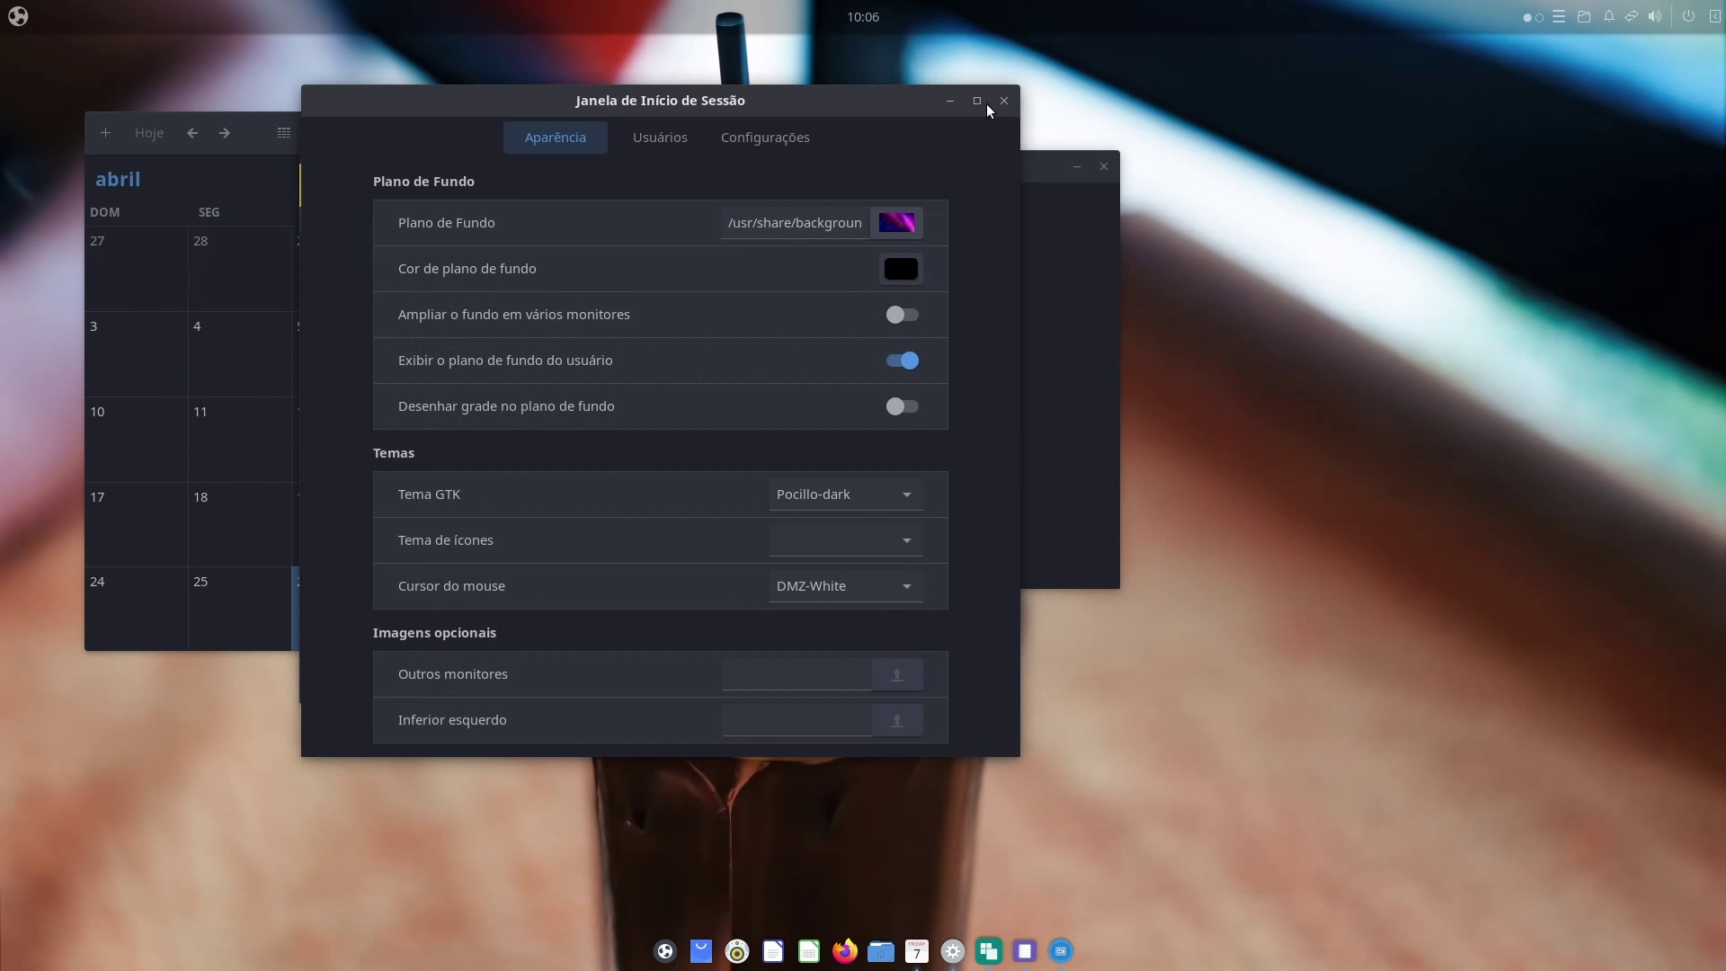
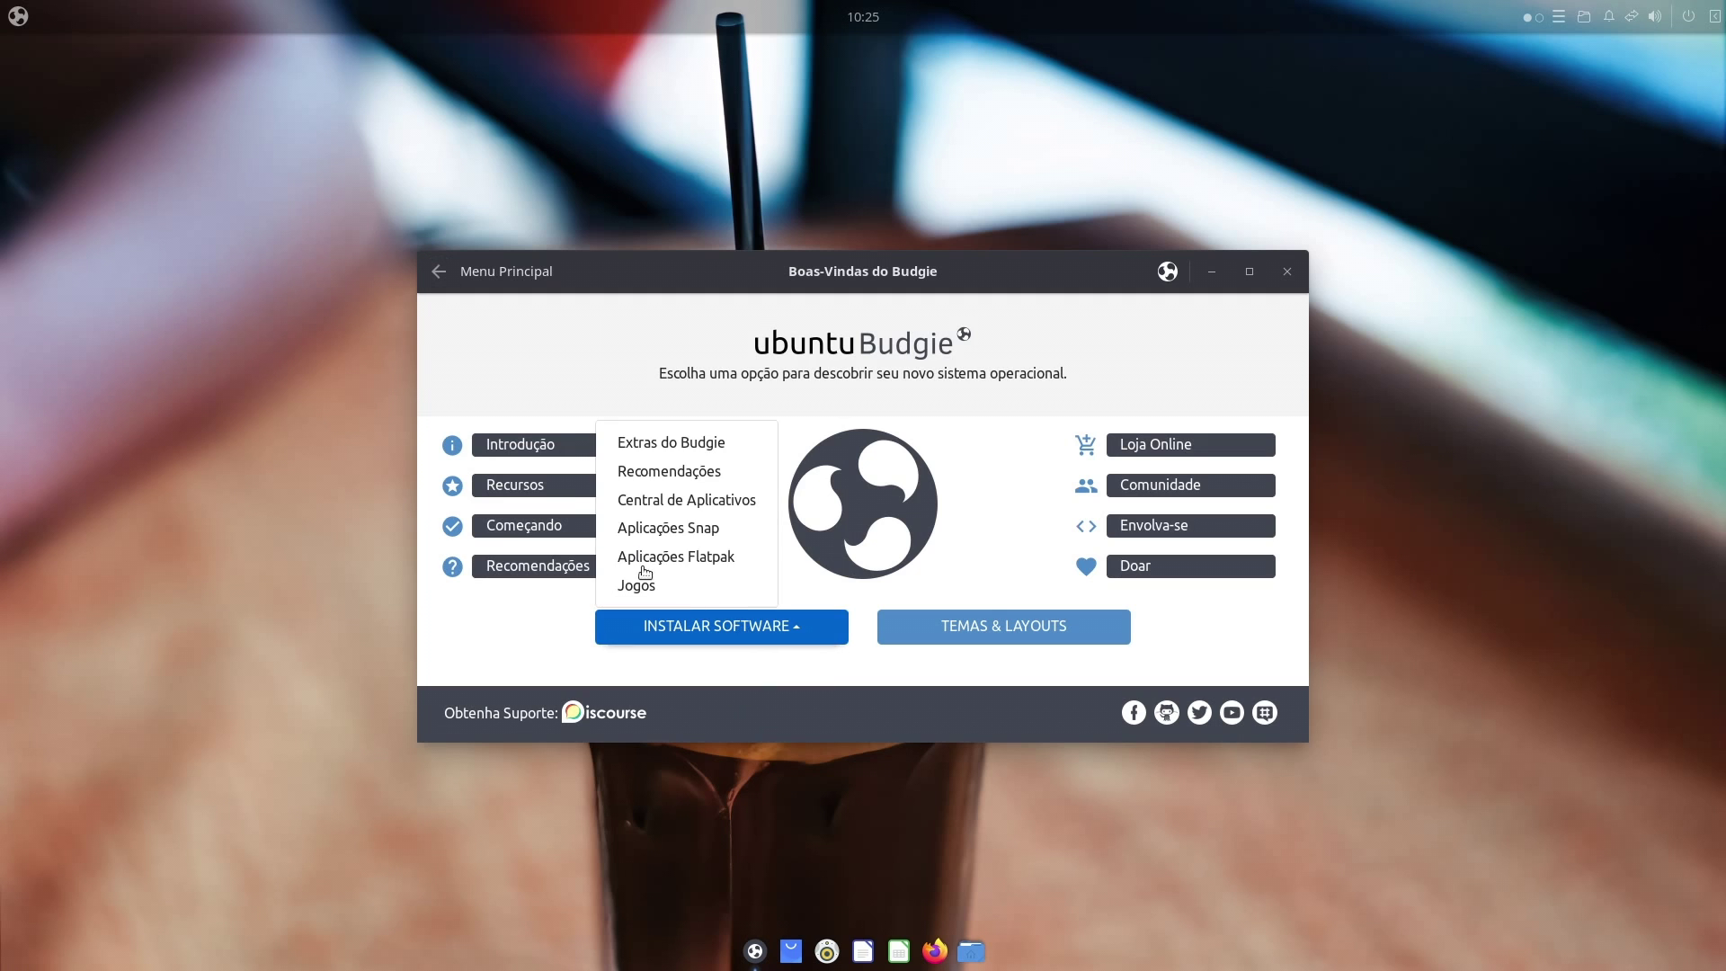
Open the Jogos page in Boas-Vindas do Budgie, examine Clientes de jogos and switch to Ferramentas de jogos
left_click(661, 589)
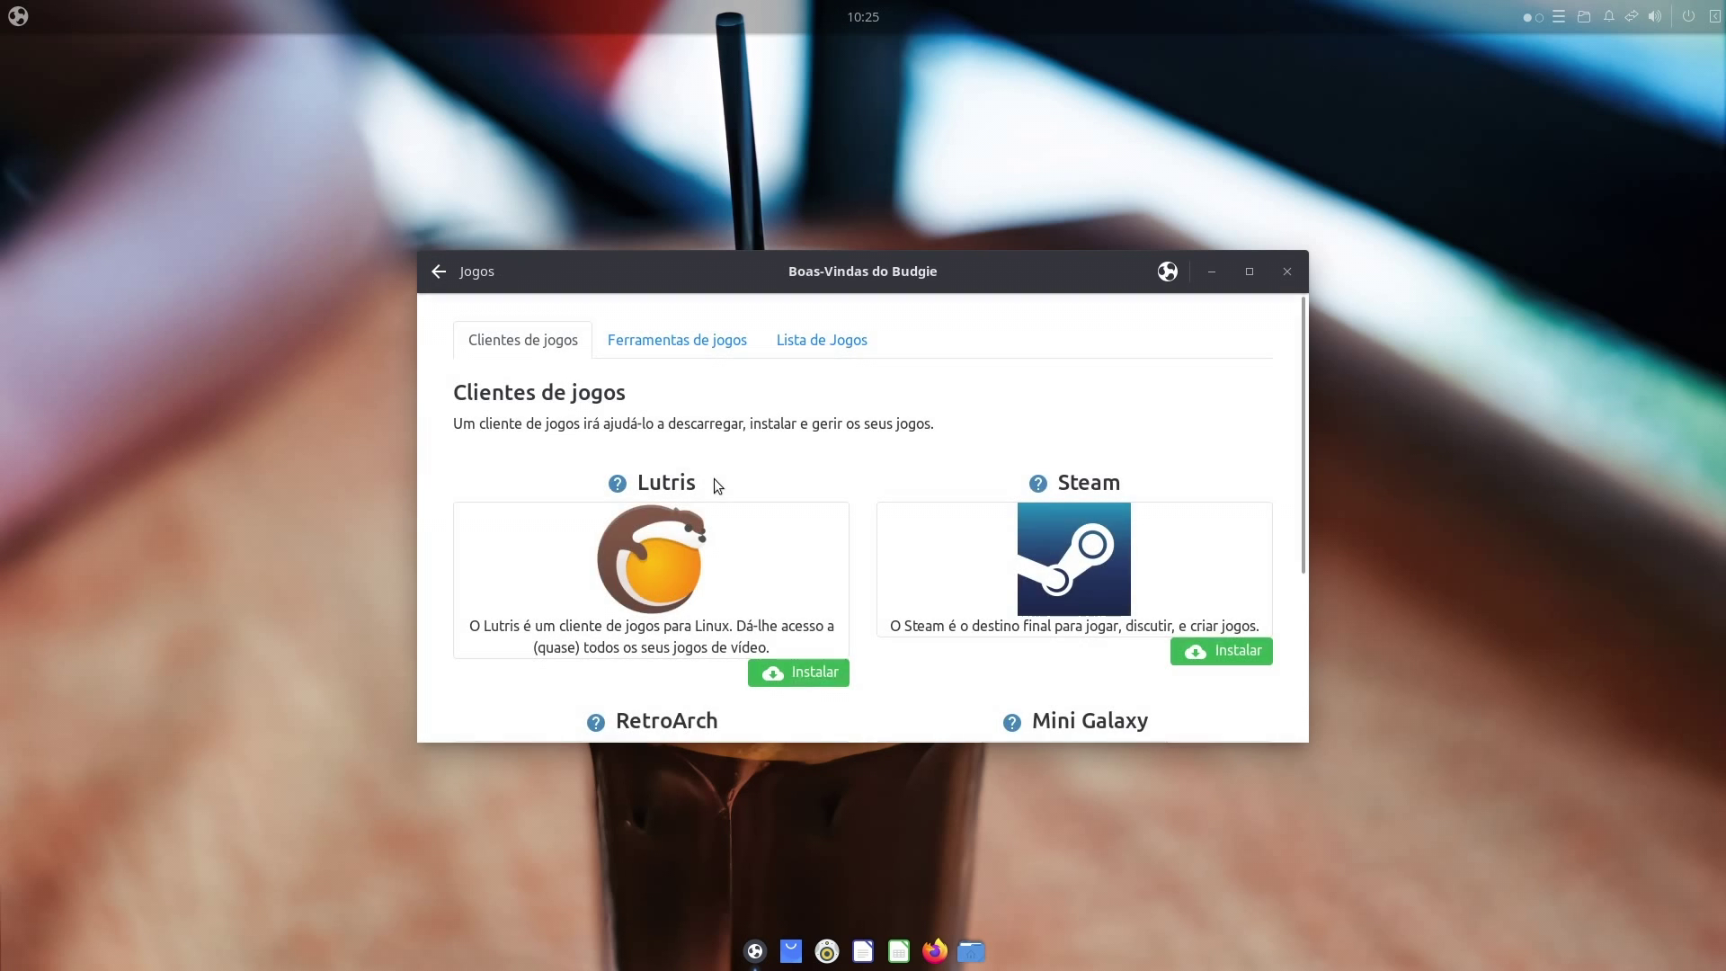
left_click_drag(1303, 401, 1320, 621)
scroll(917, 322, "up", 5)
left_click(709, 347)
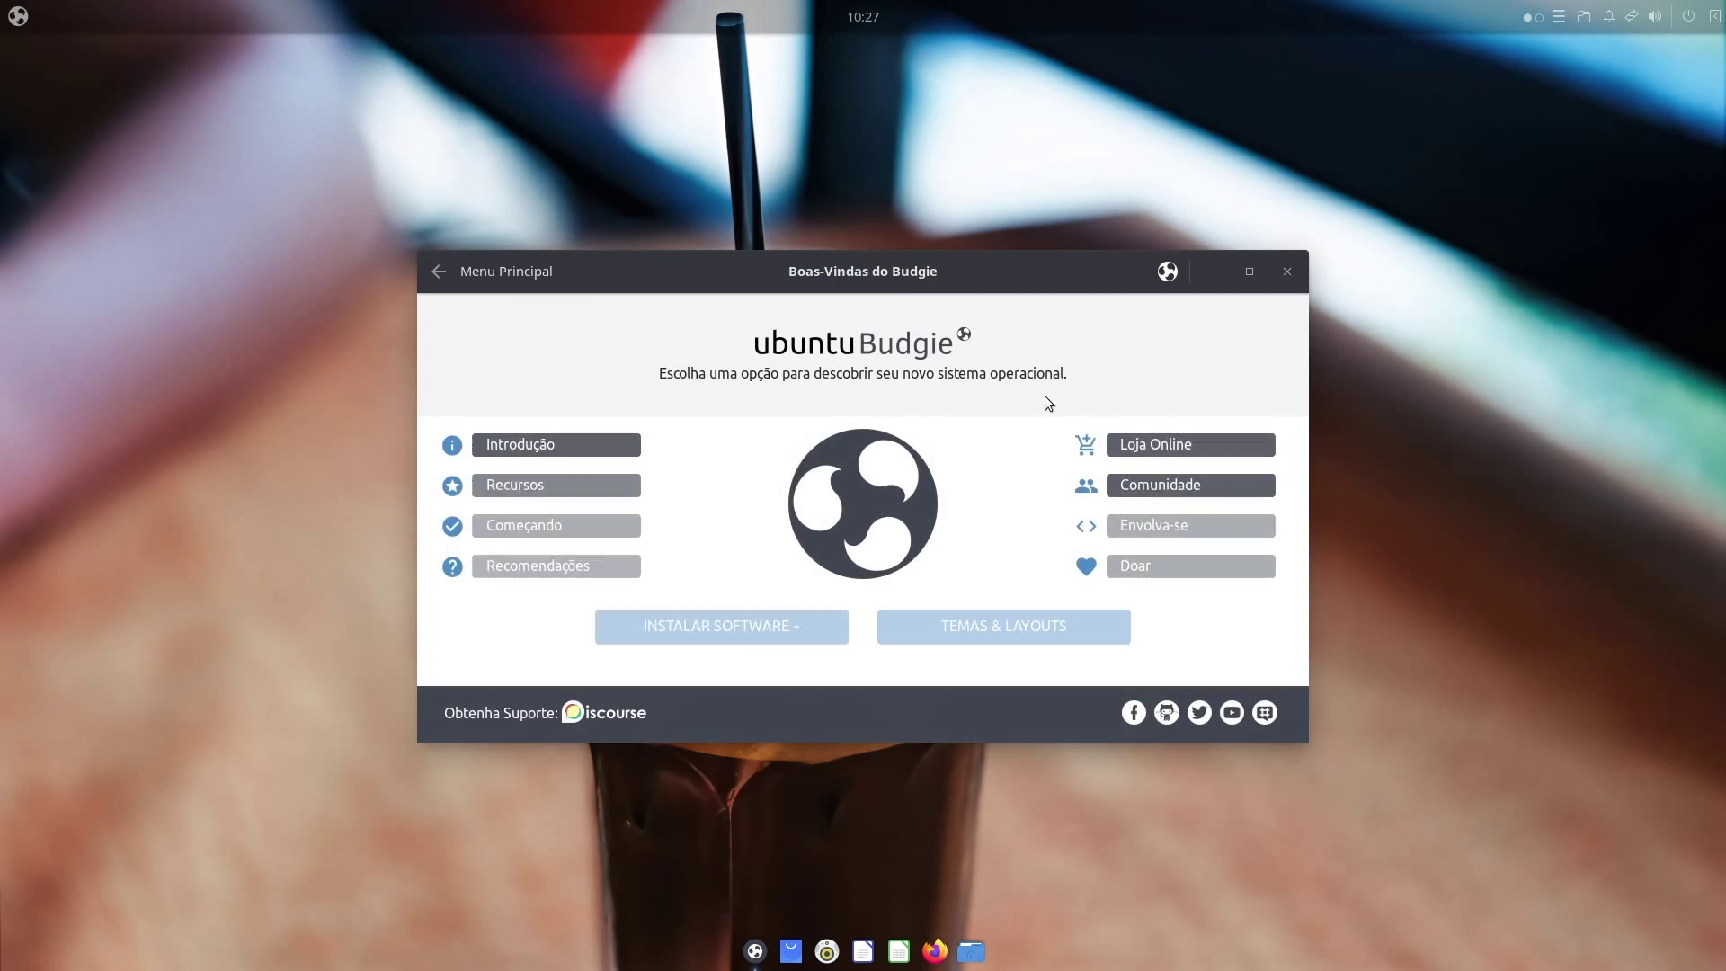
Examine the Começando section and its Customização page, and return to the welcome application's main menu
left_click(524, 529)
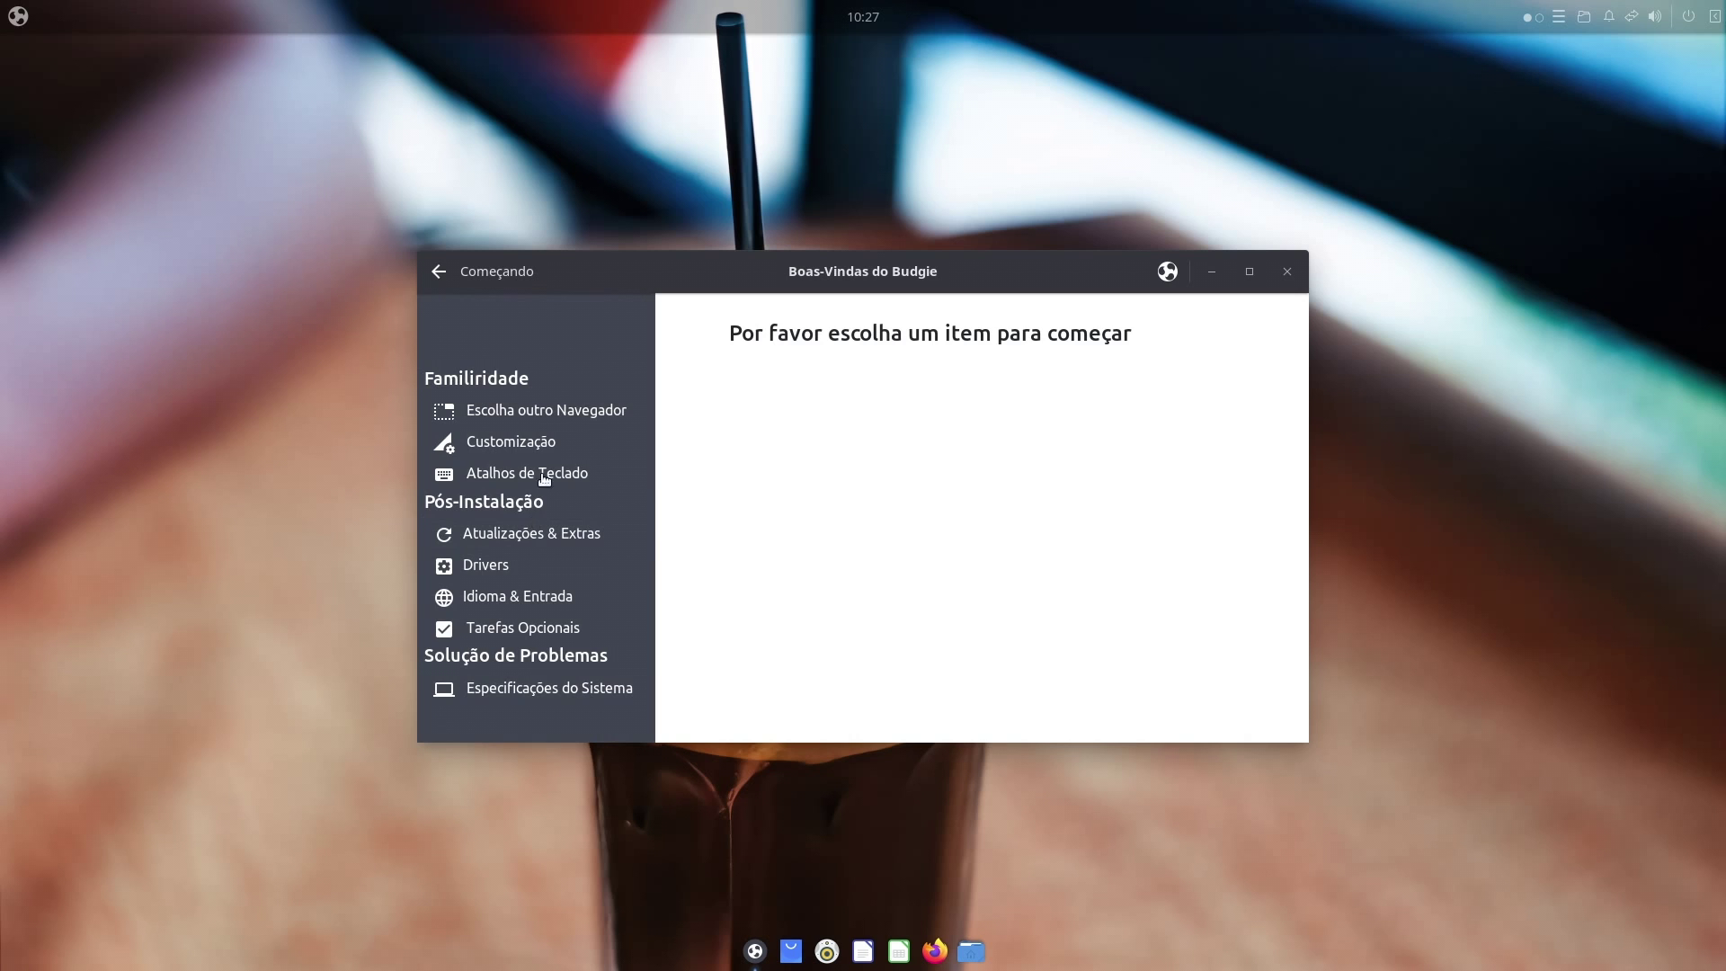
left_click(560, 446)
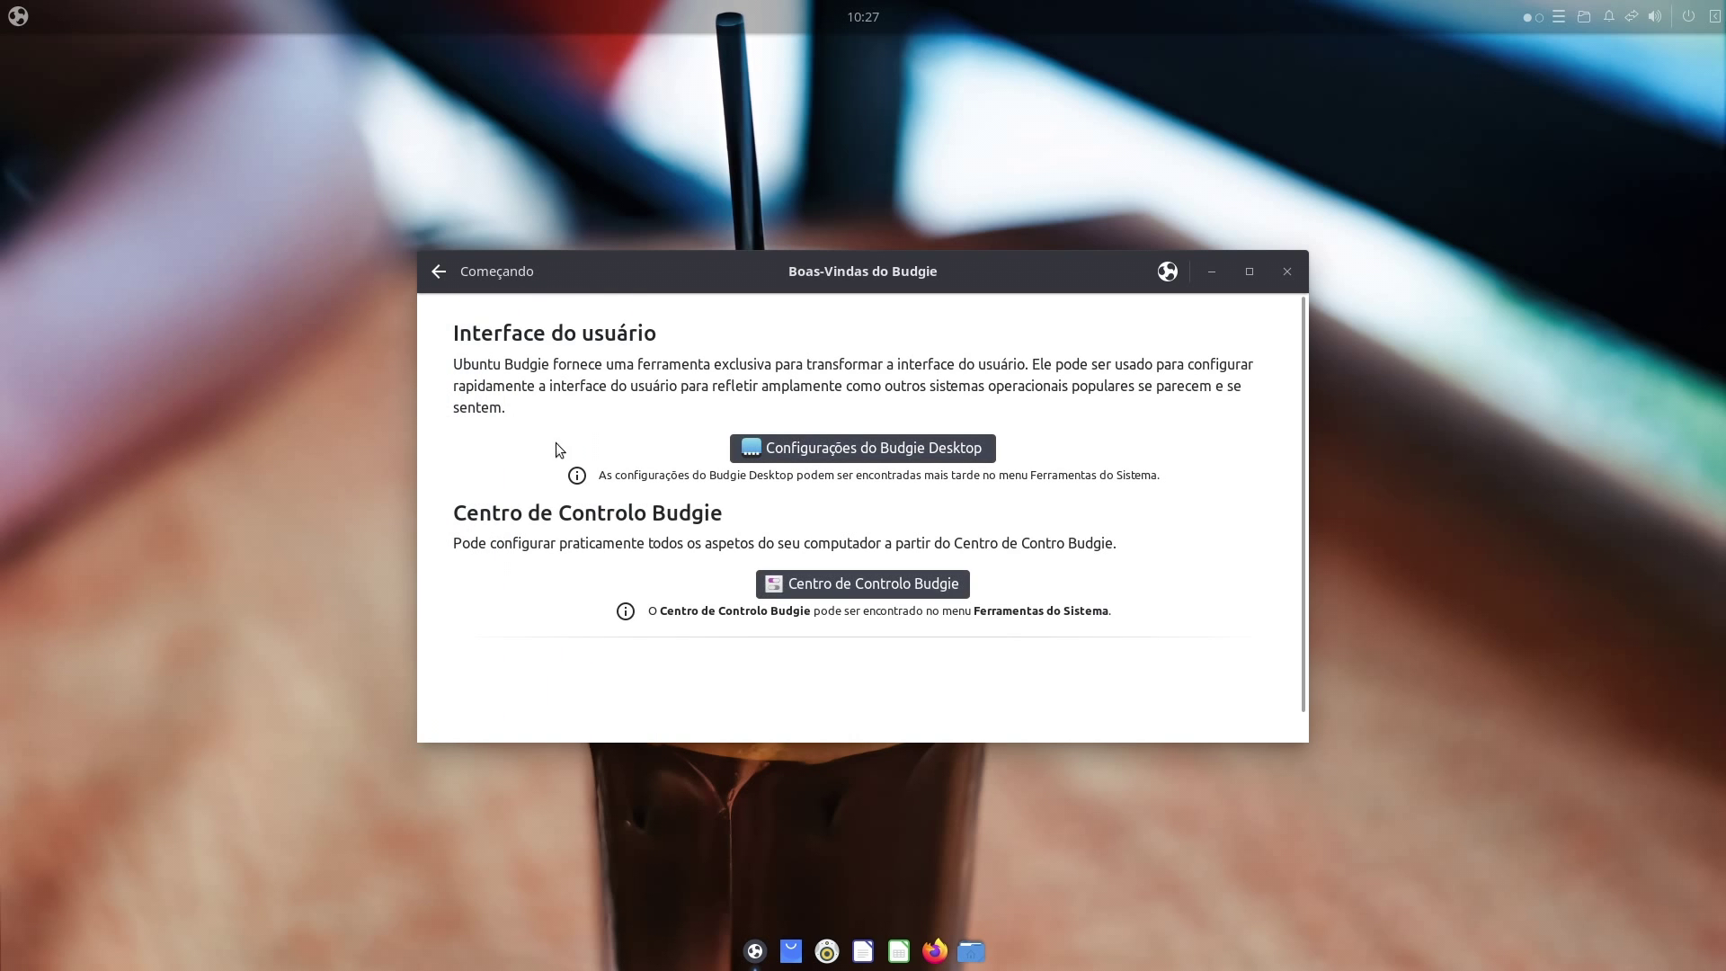
left_click(446, 268)
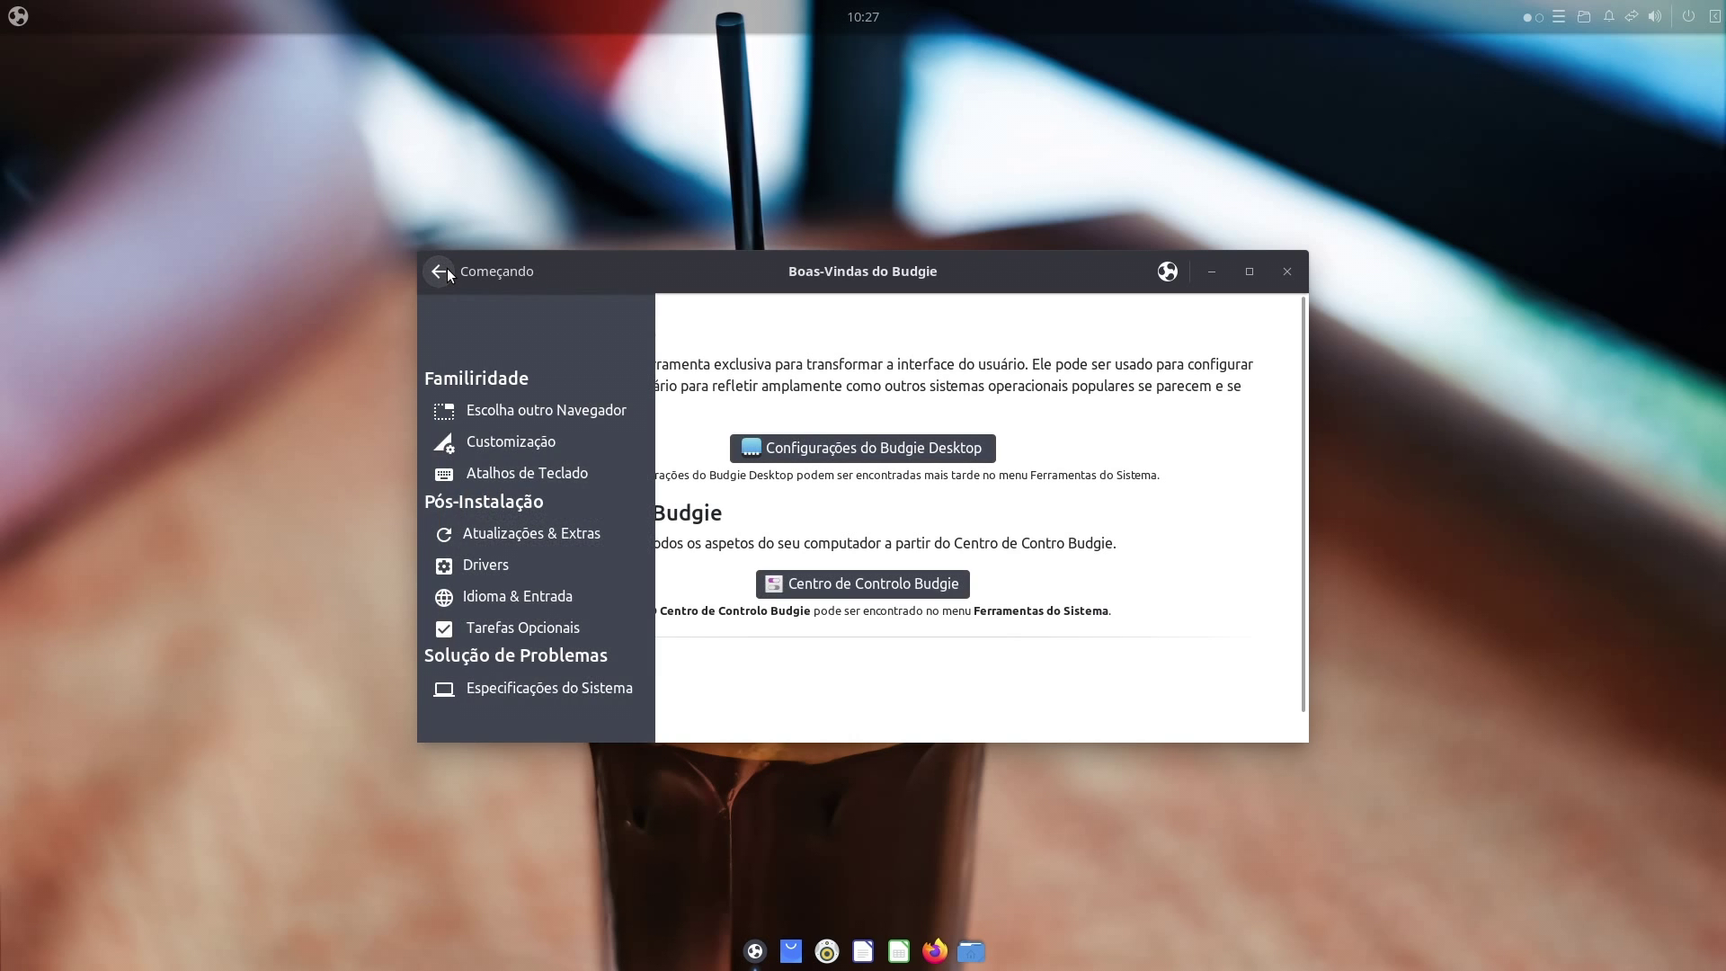
left_click(515, 455)
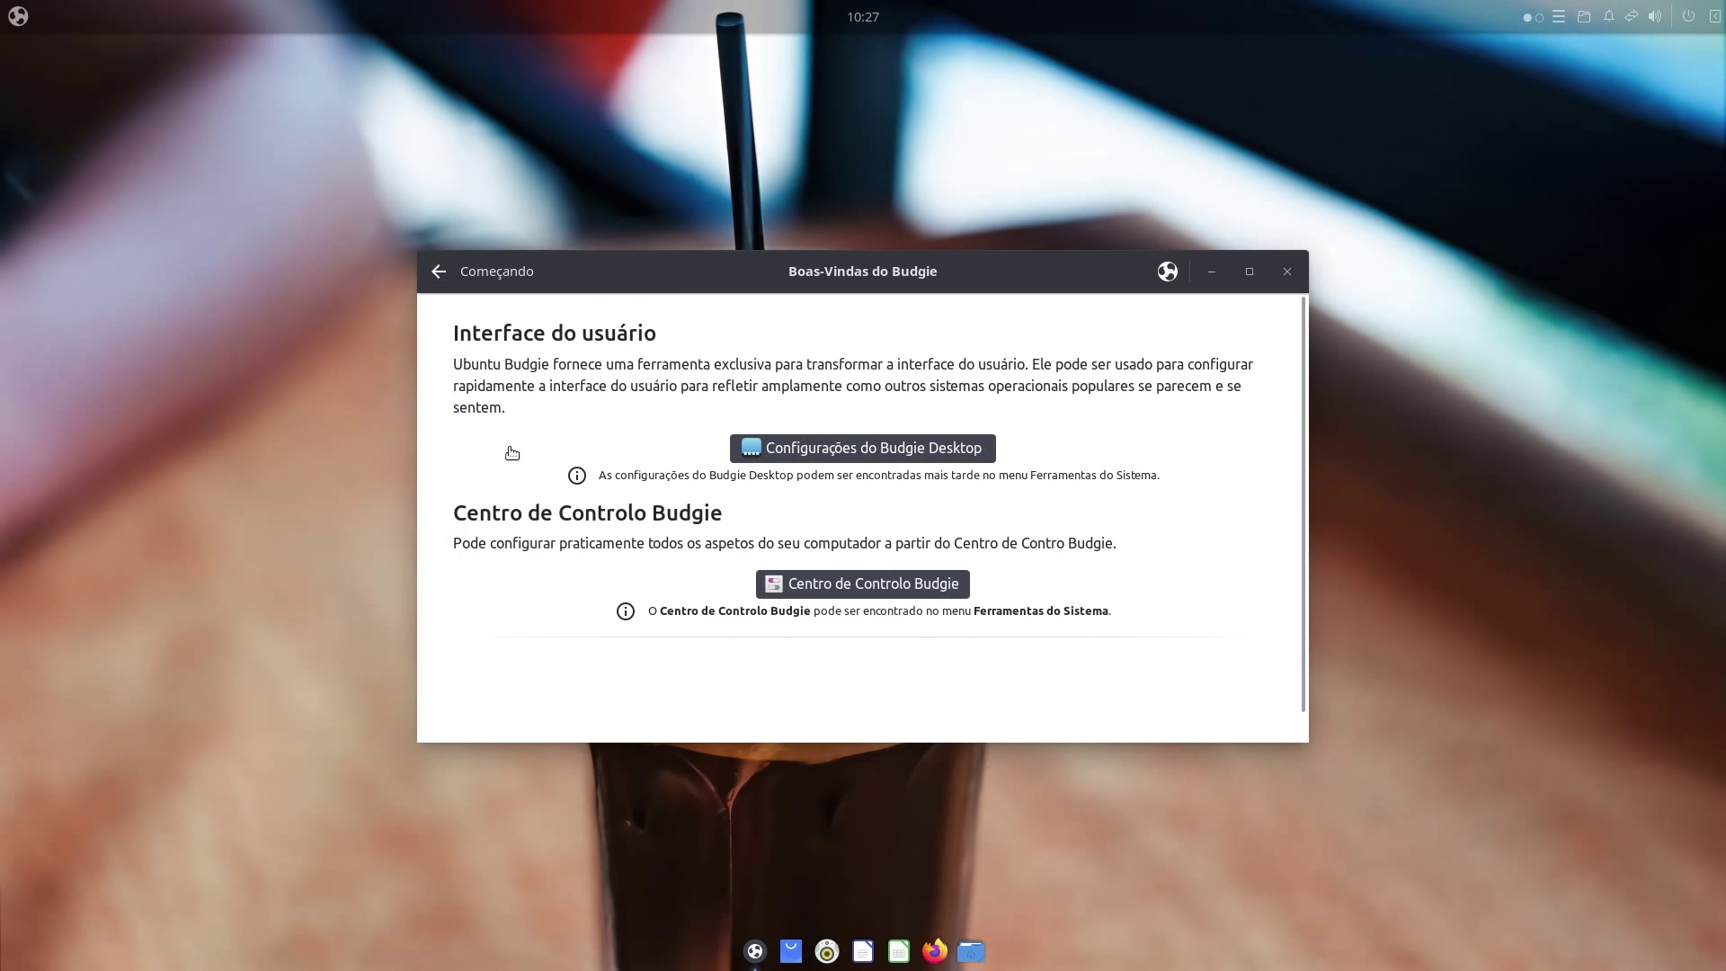
left_click(438, 282)
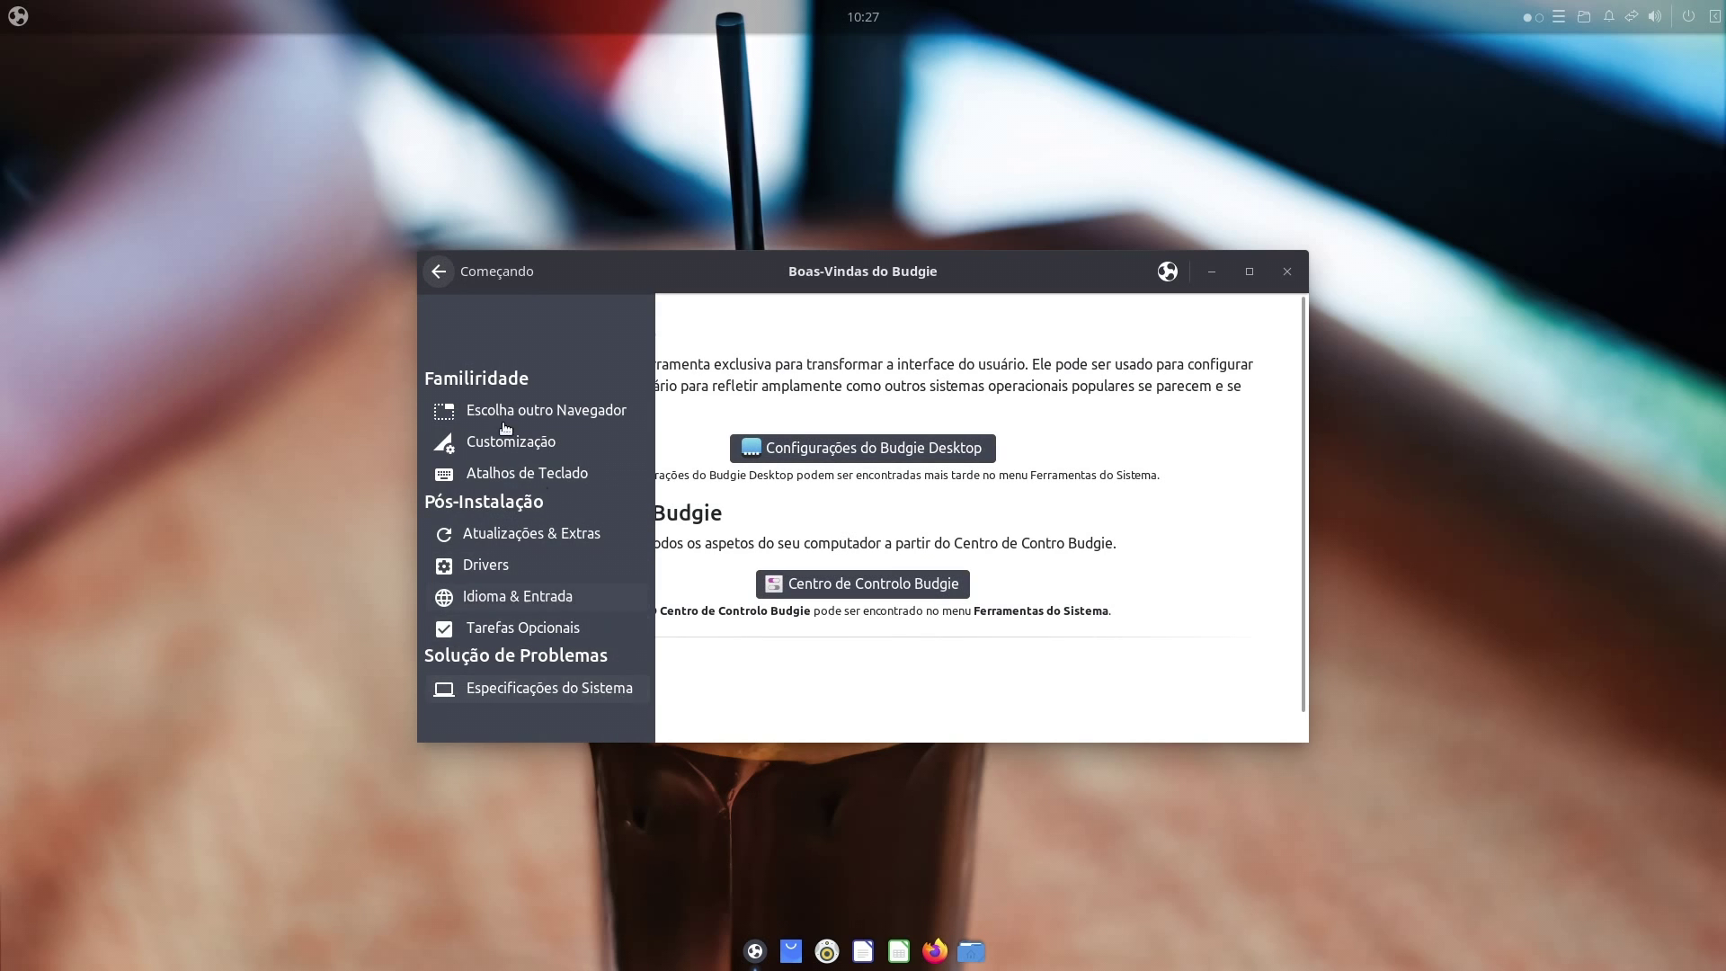
left_click(444, 272)
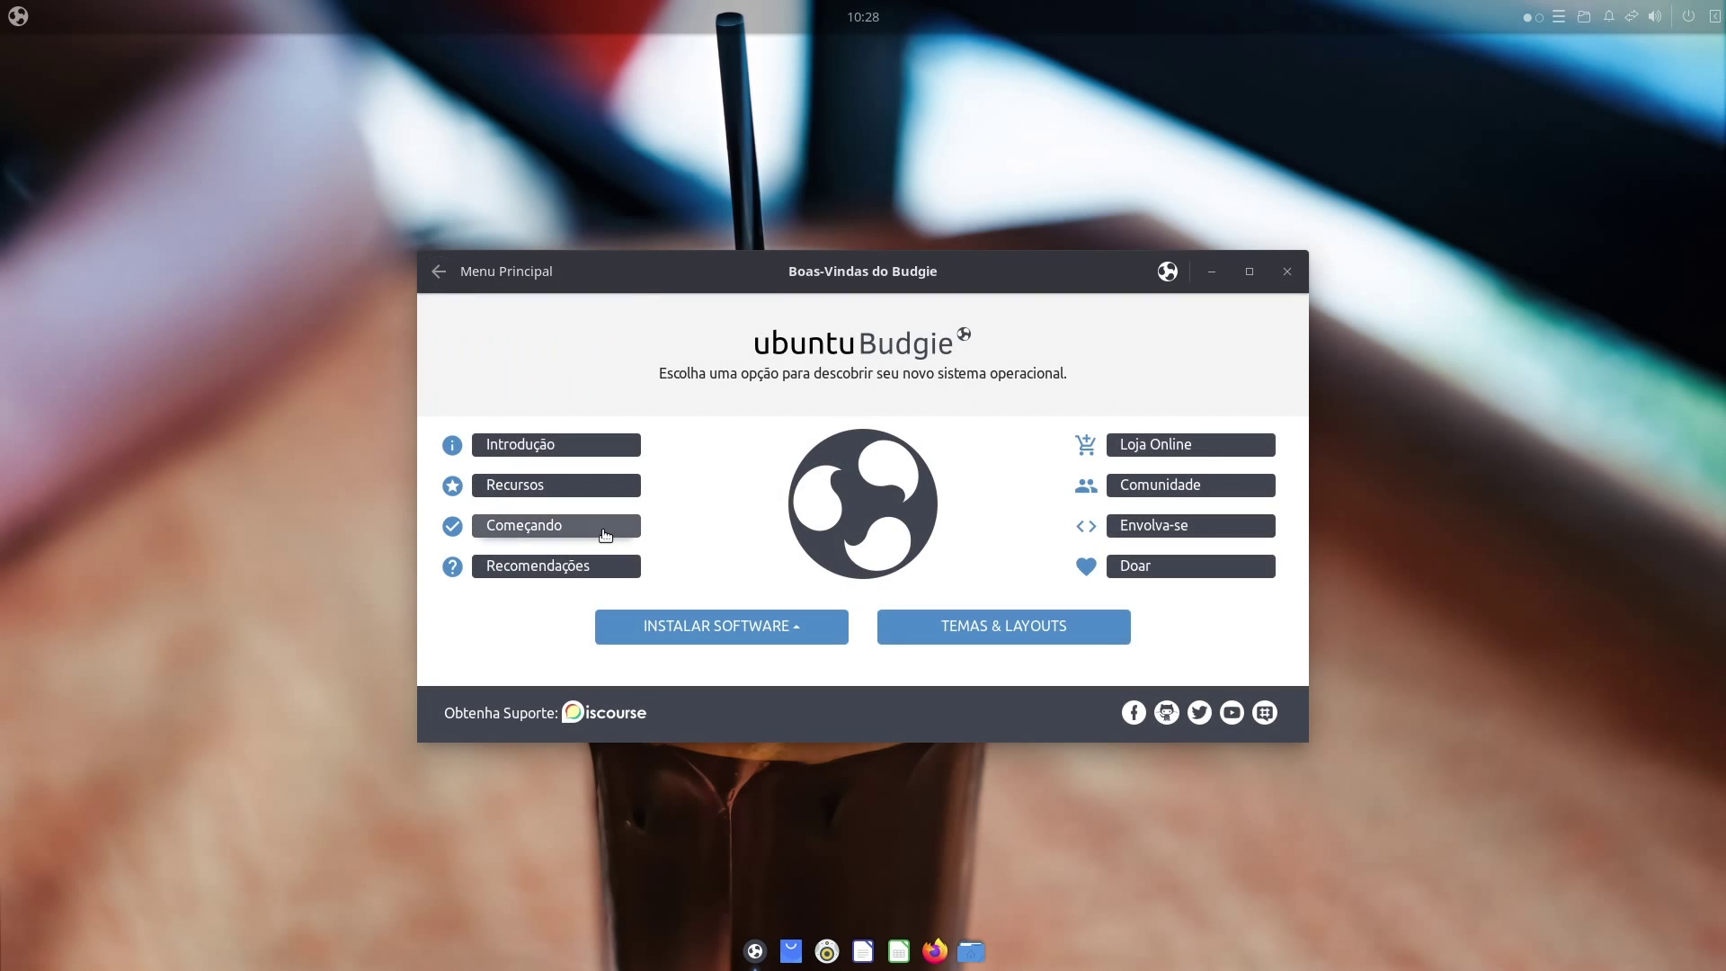
left_click(605, 536)
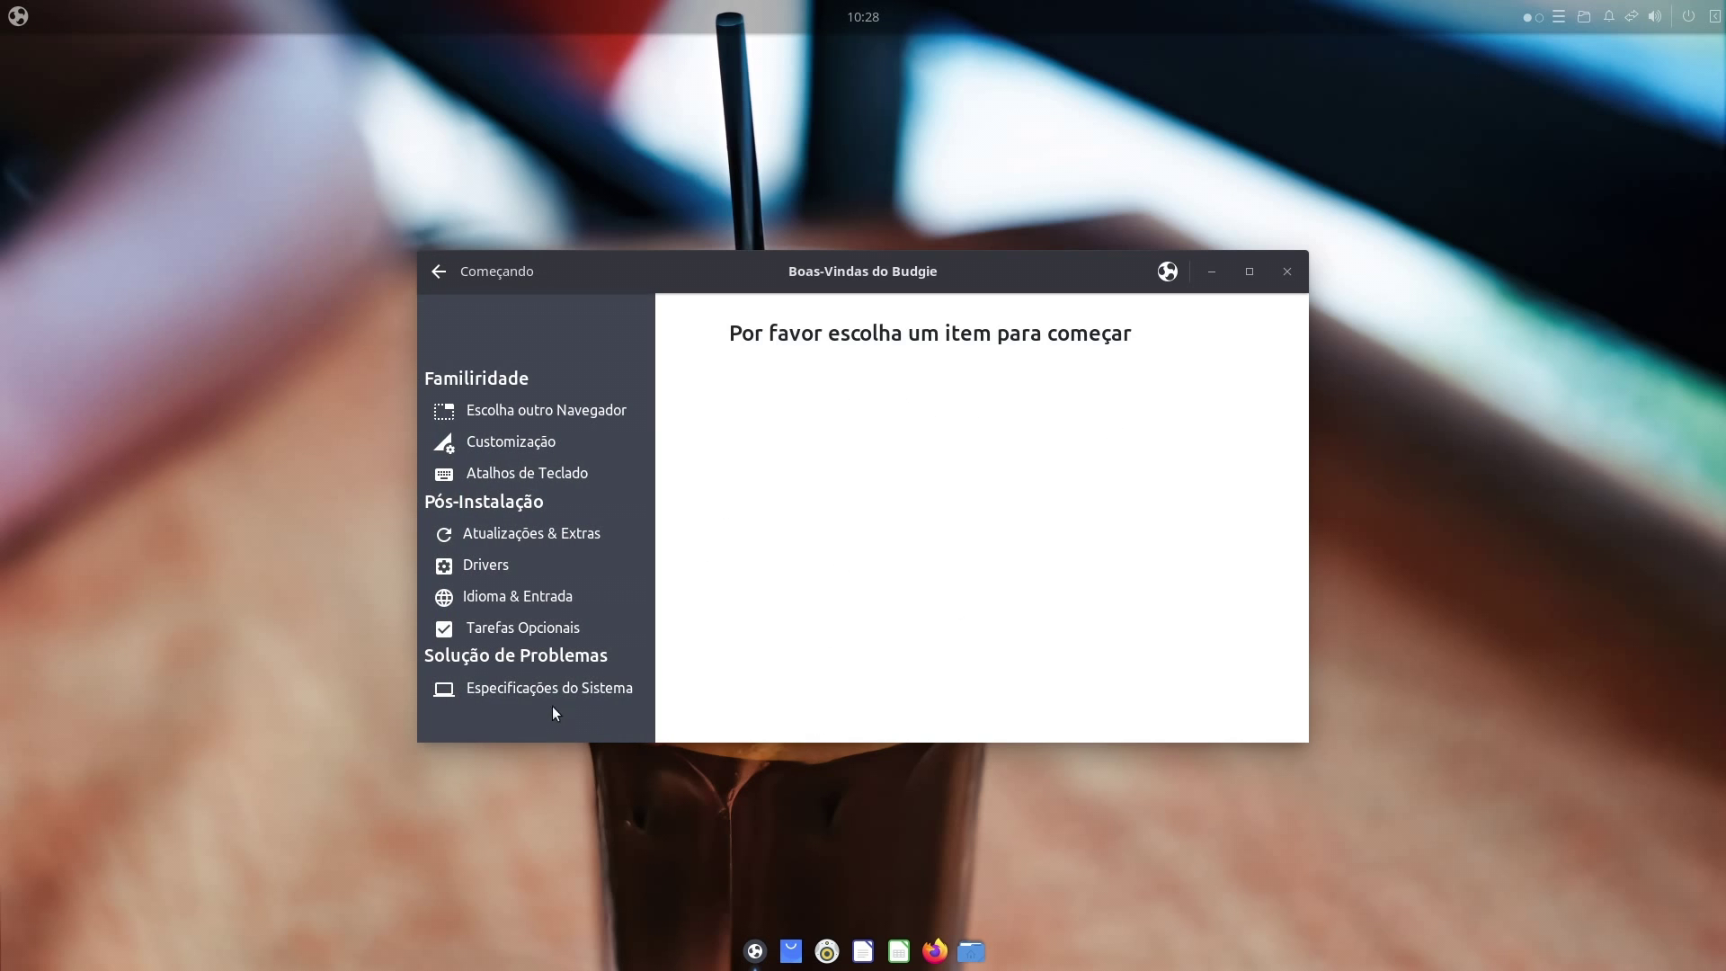
left_click(436, 269)
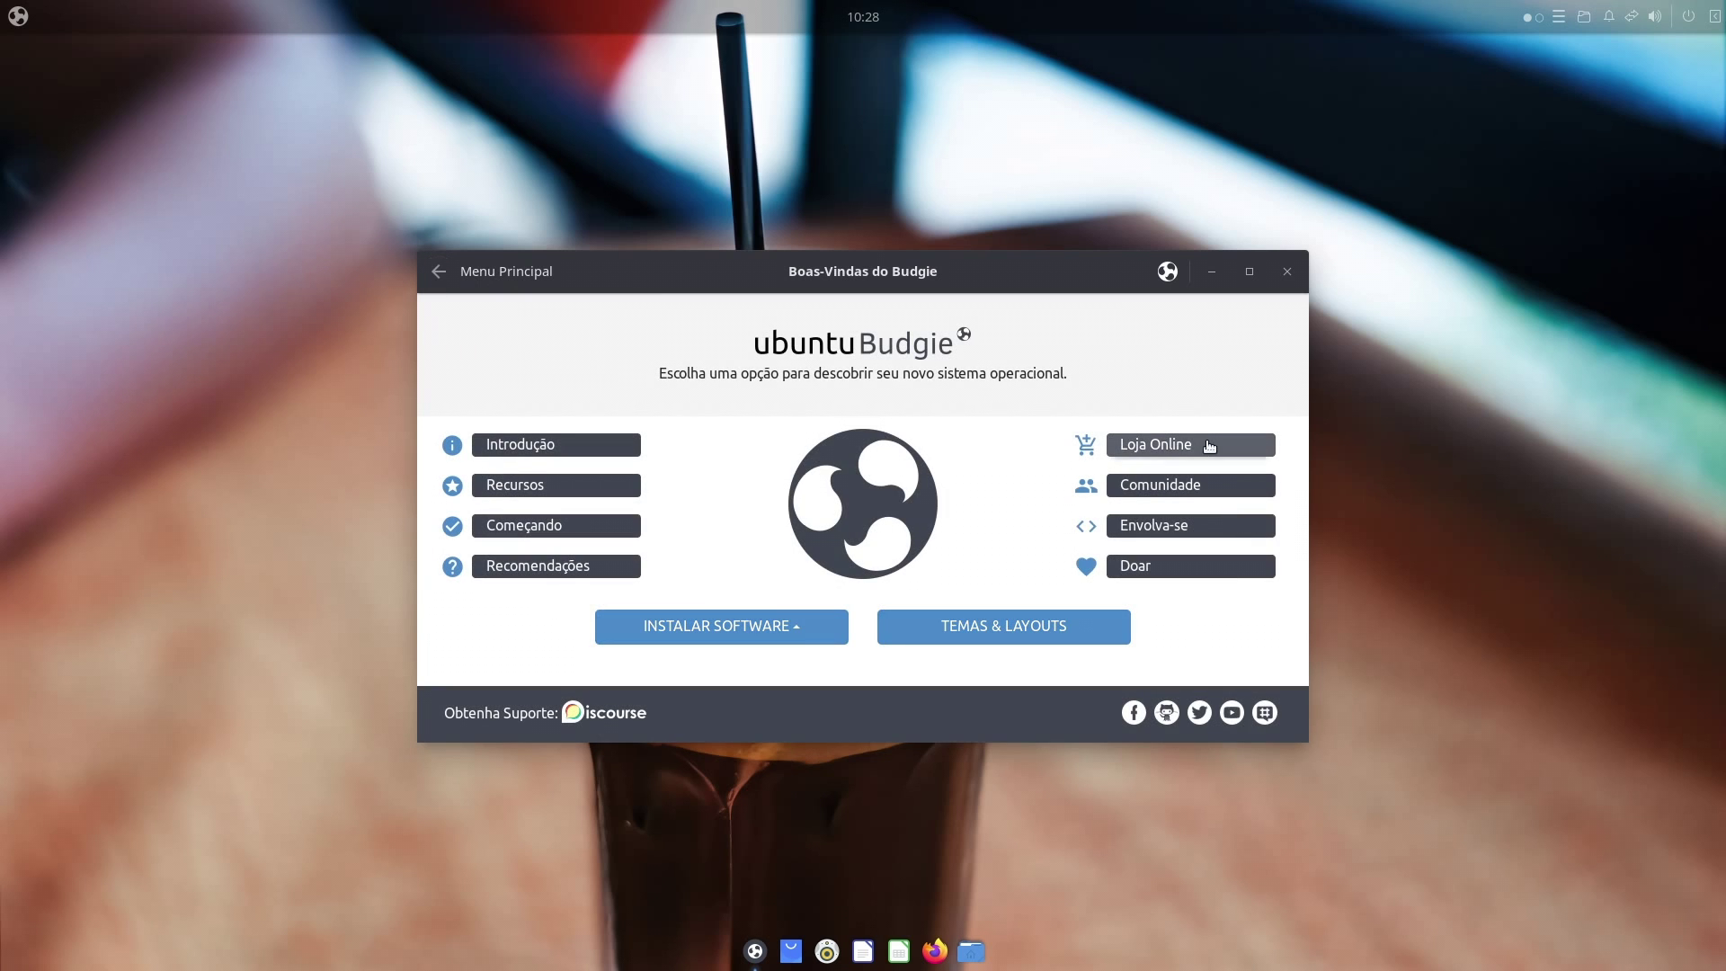
Read through the Introdução page, maximizing the window for it, and return to the main menu at the original window size
left_click(592, 446)
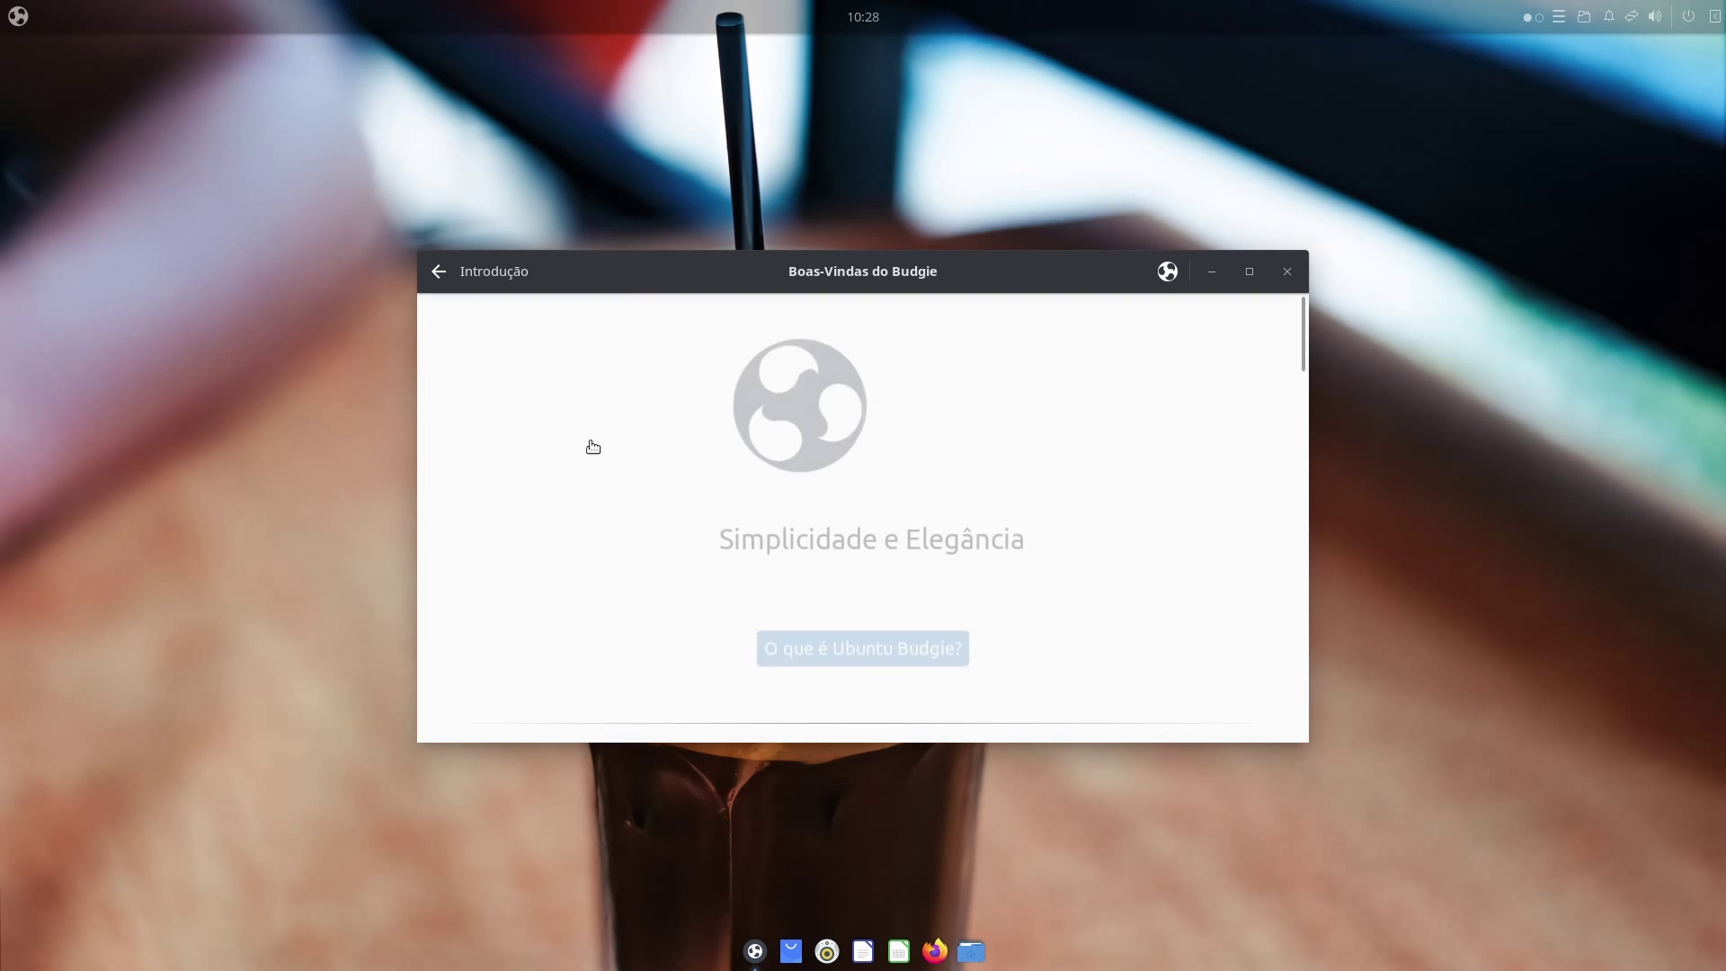
scroll(603, 456, "down", 15)
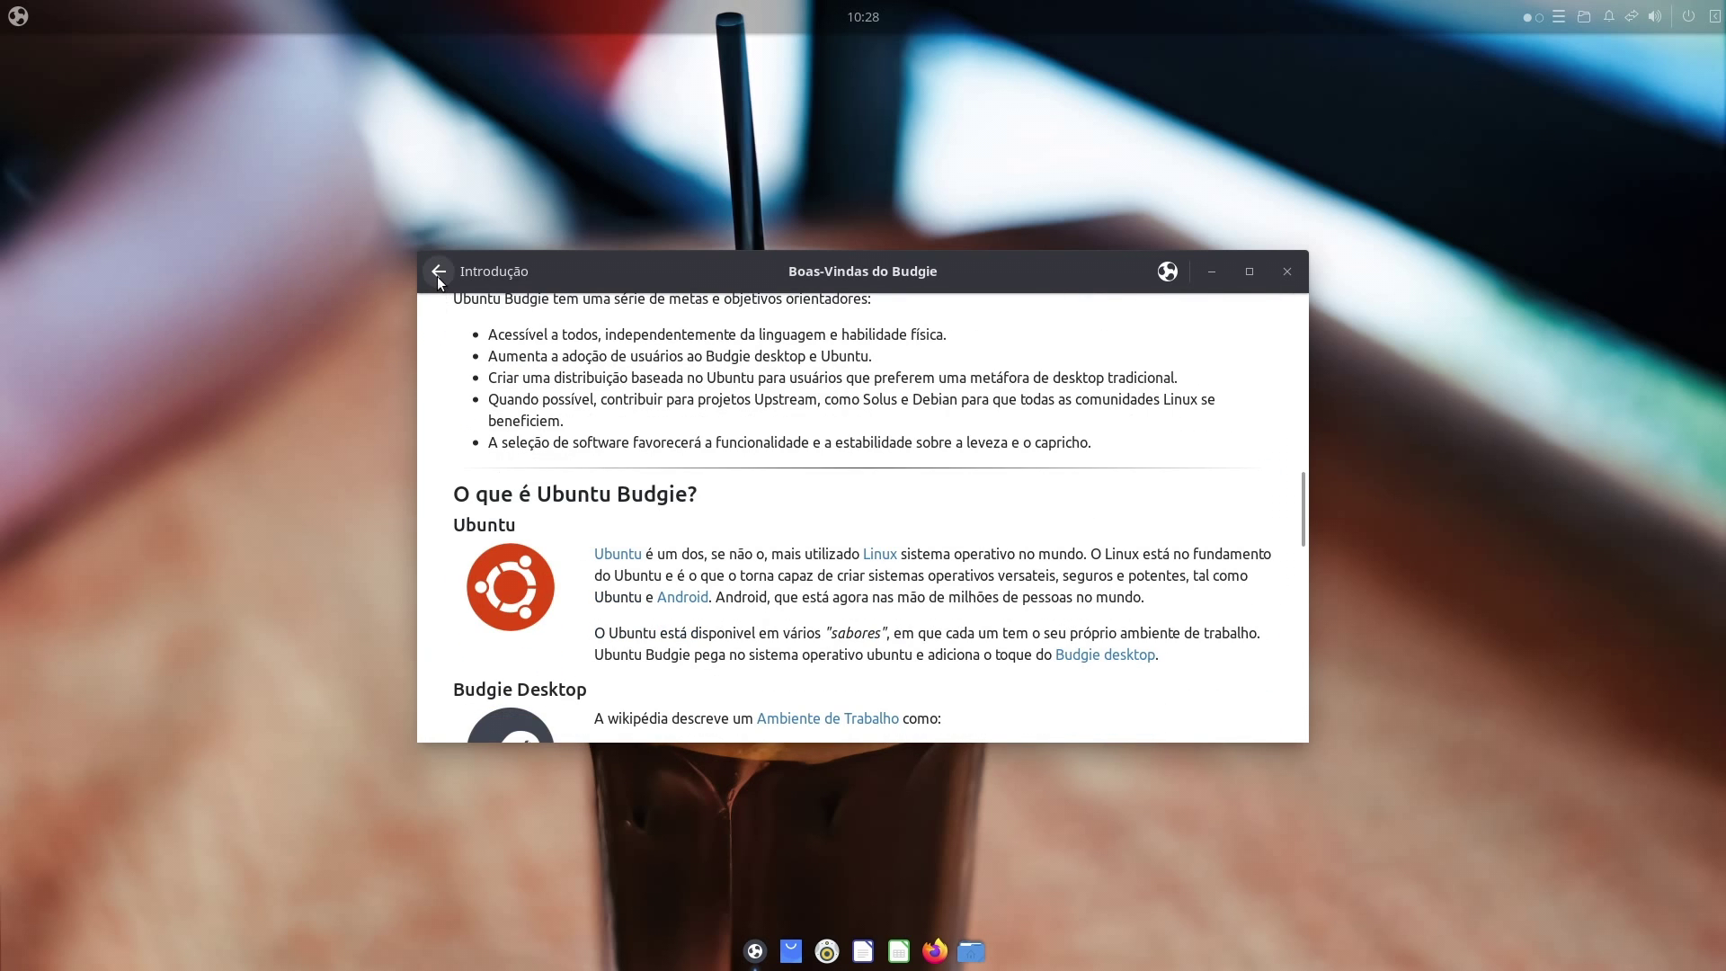
scroll(498, 446, "down", 8)
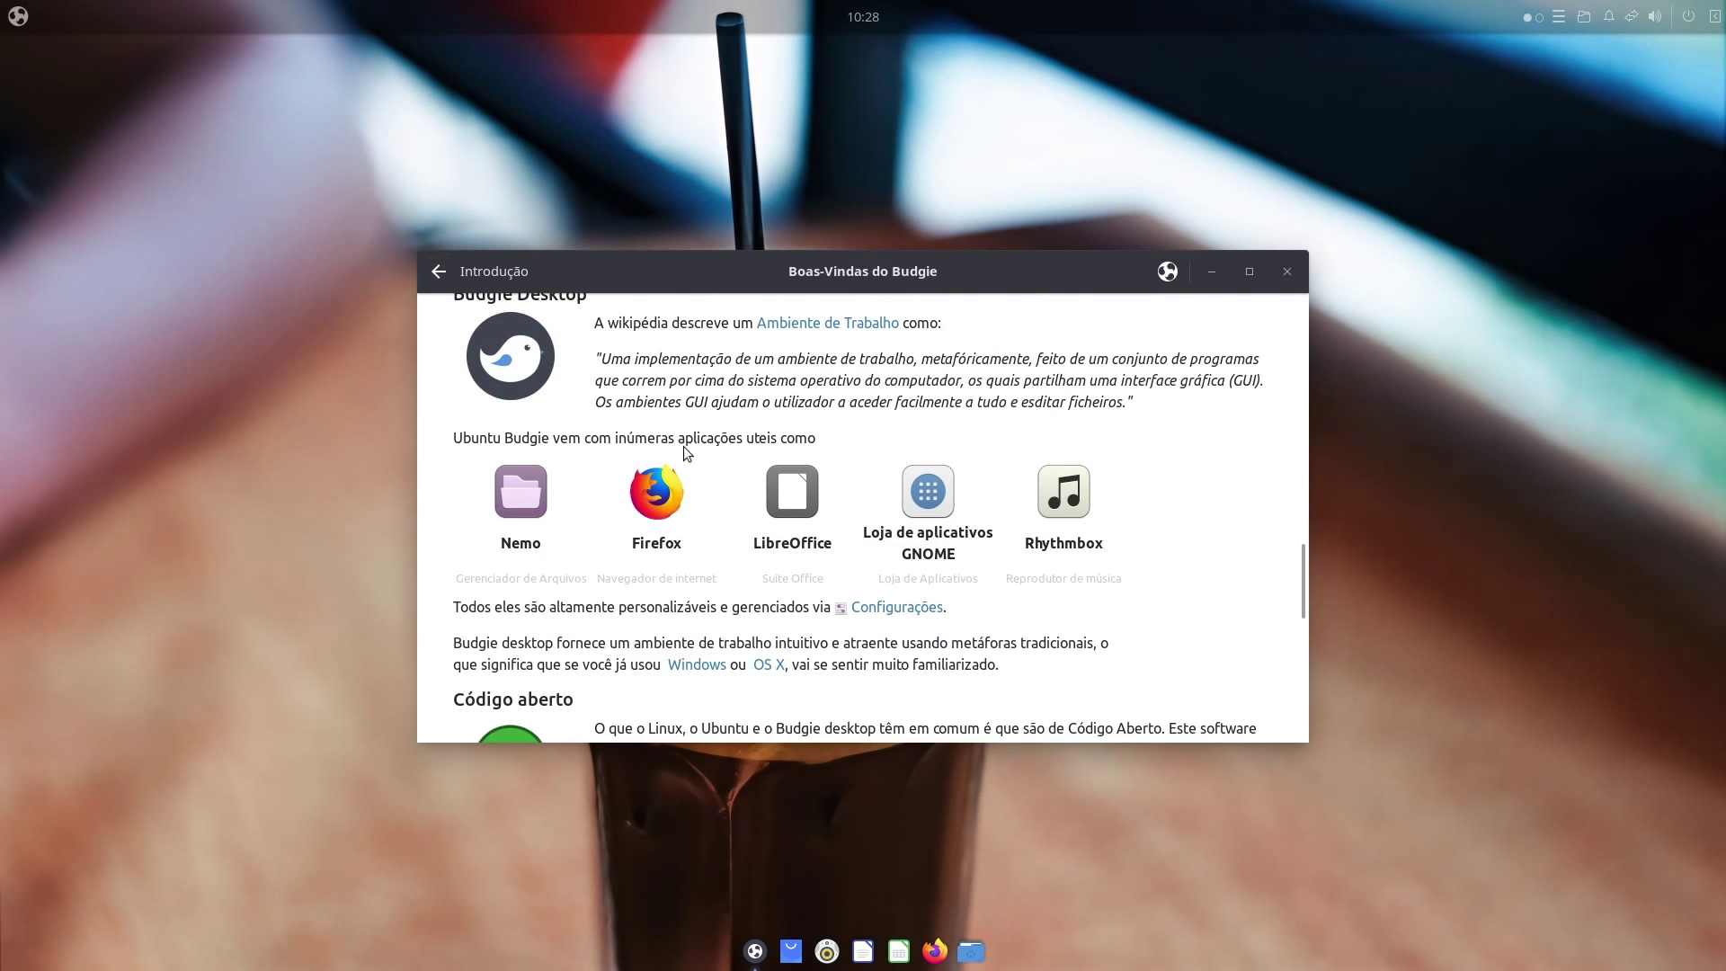
scroll(990, 377, "up", 1)
left_click(1249, 271)
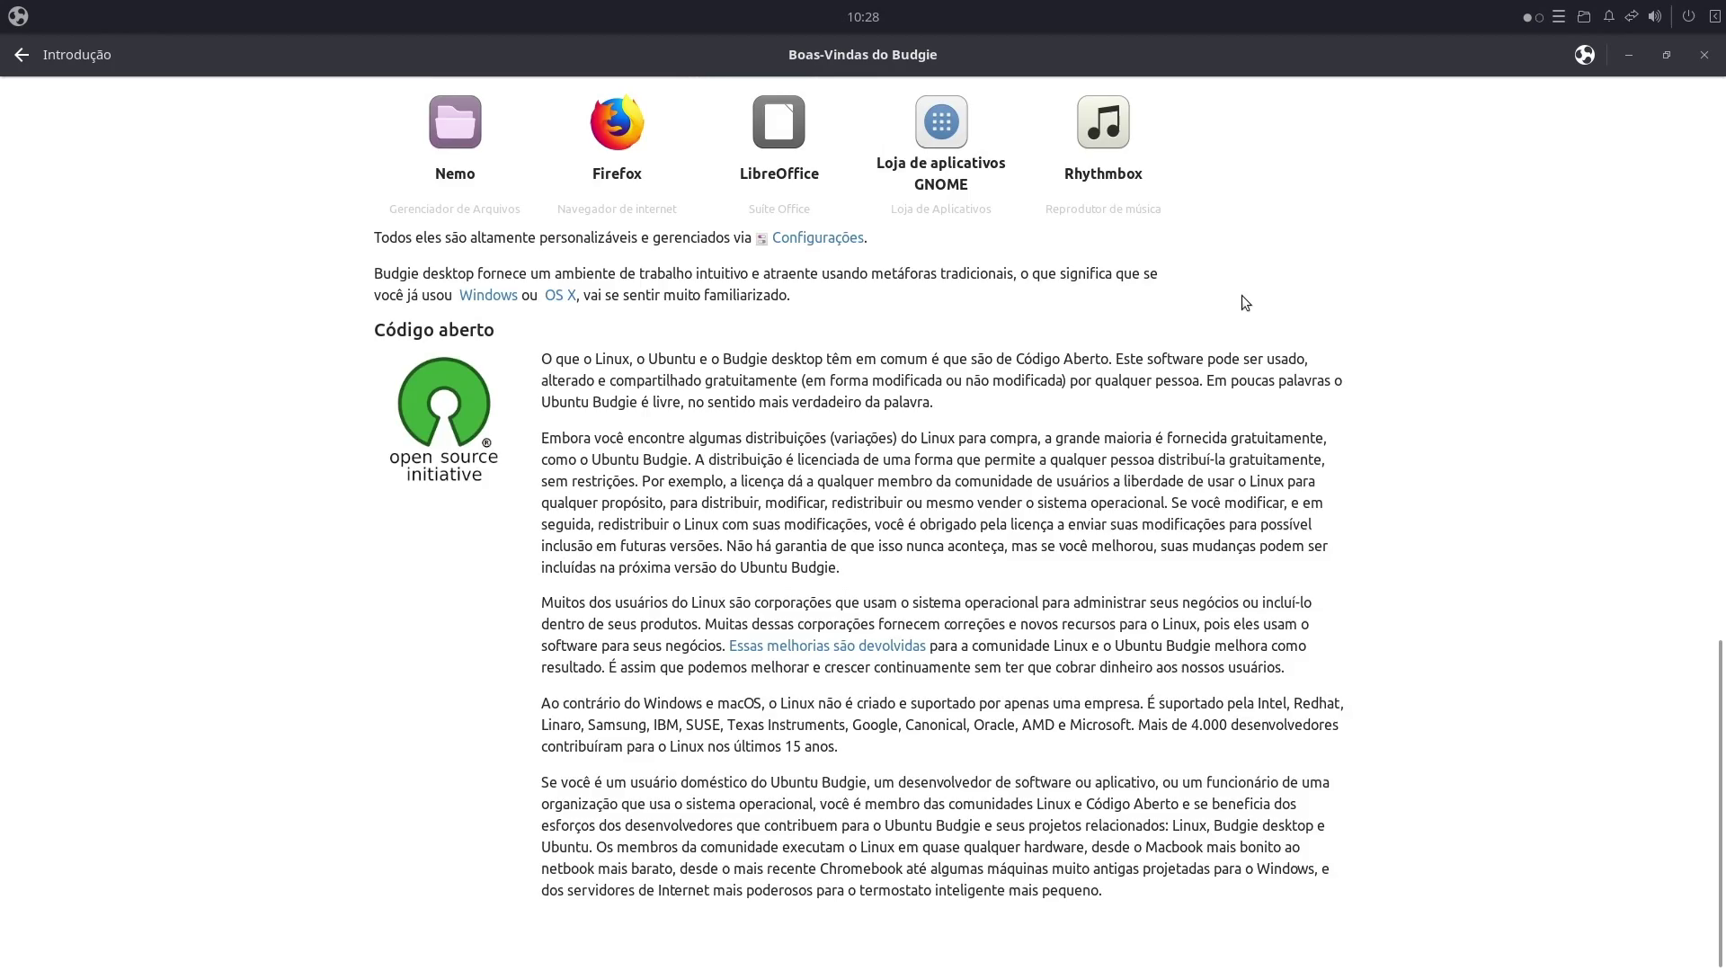
scroll(1245, 302, "up", 15)
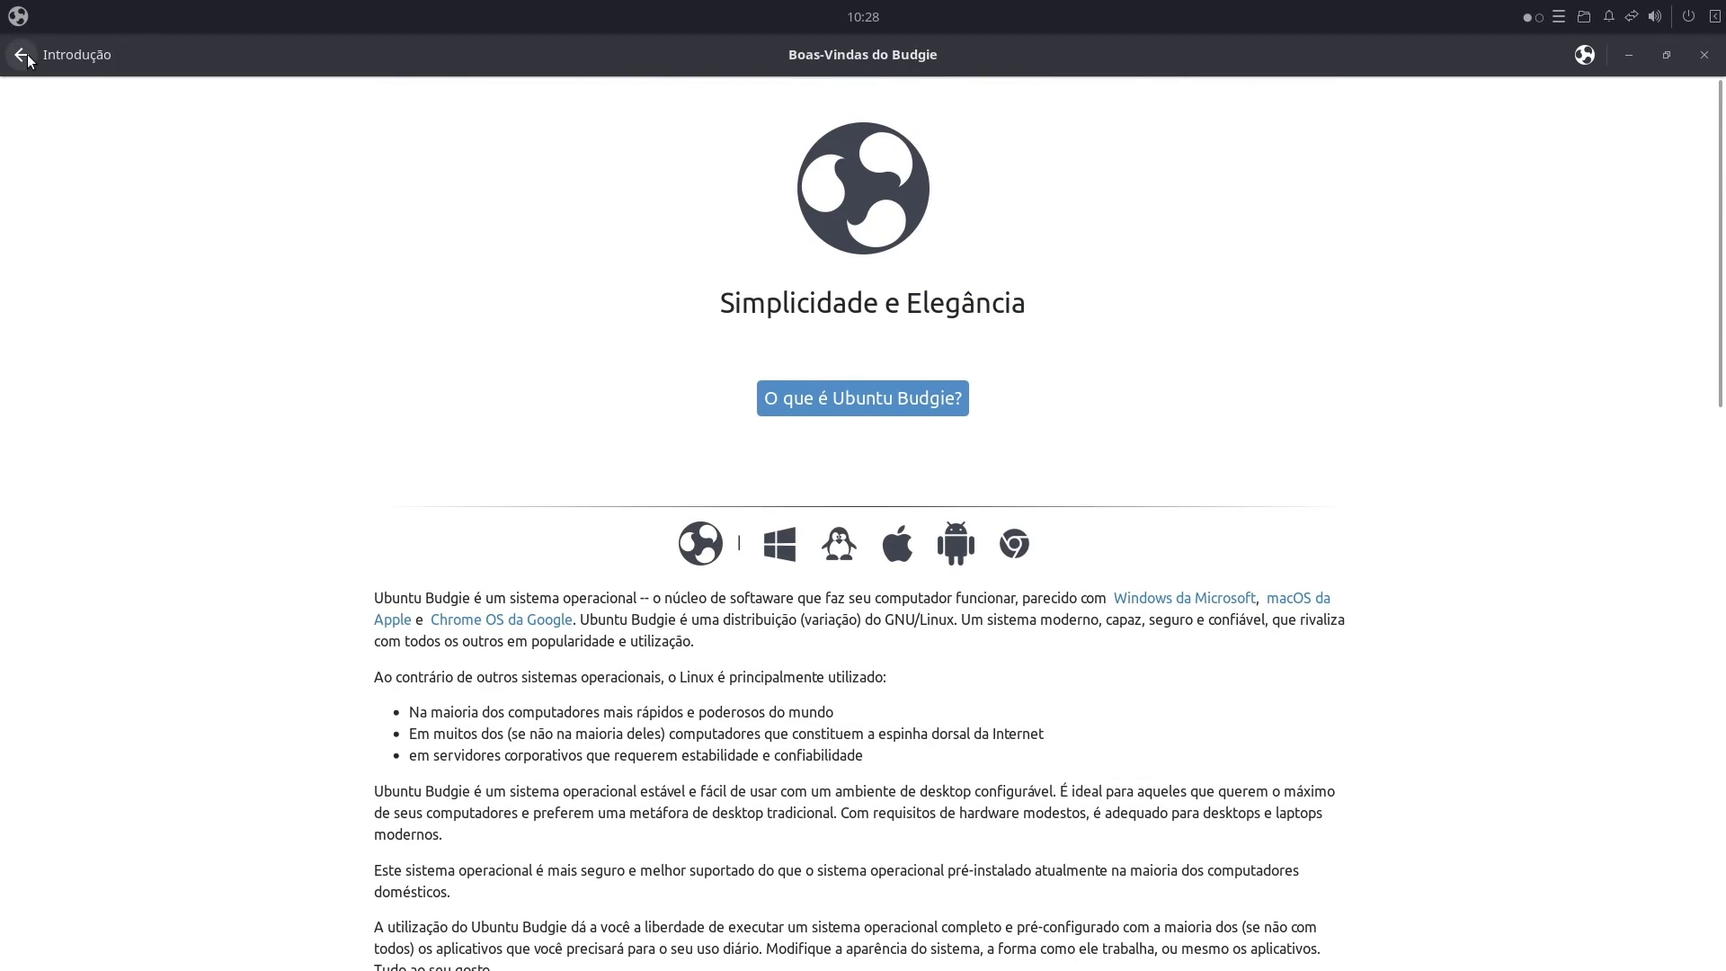
left_click(21, 55)
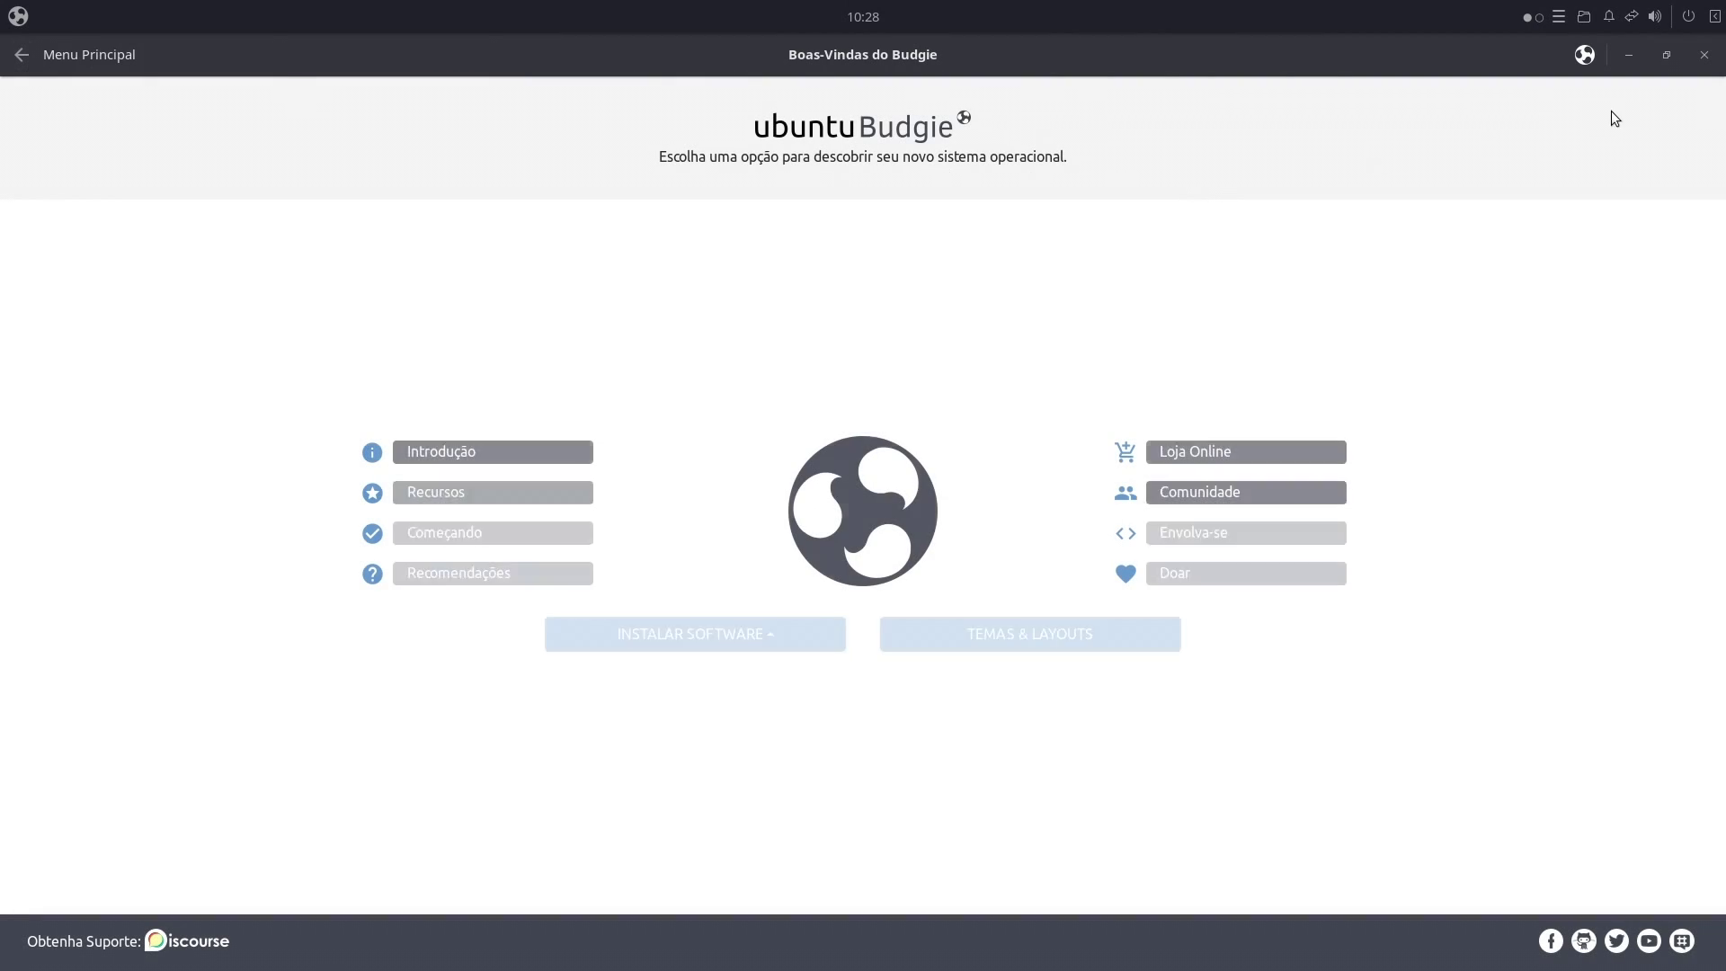
left_click(1667, 56)
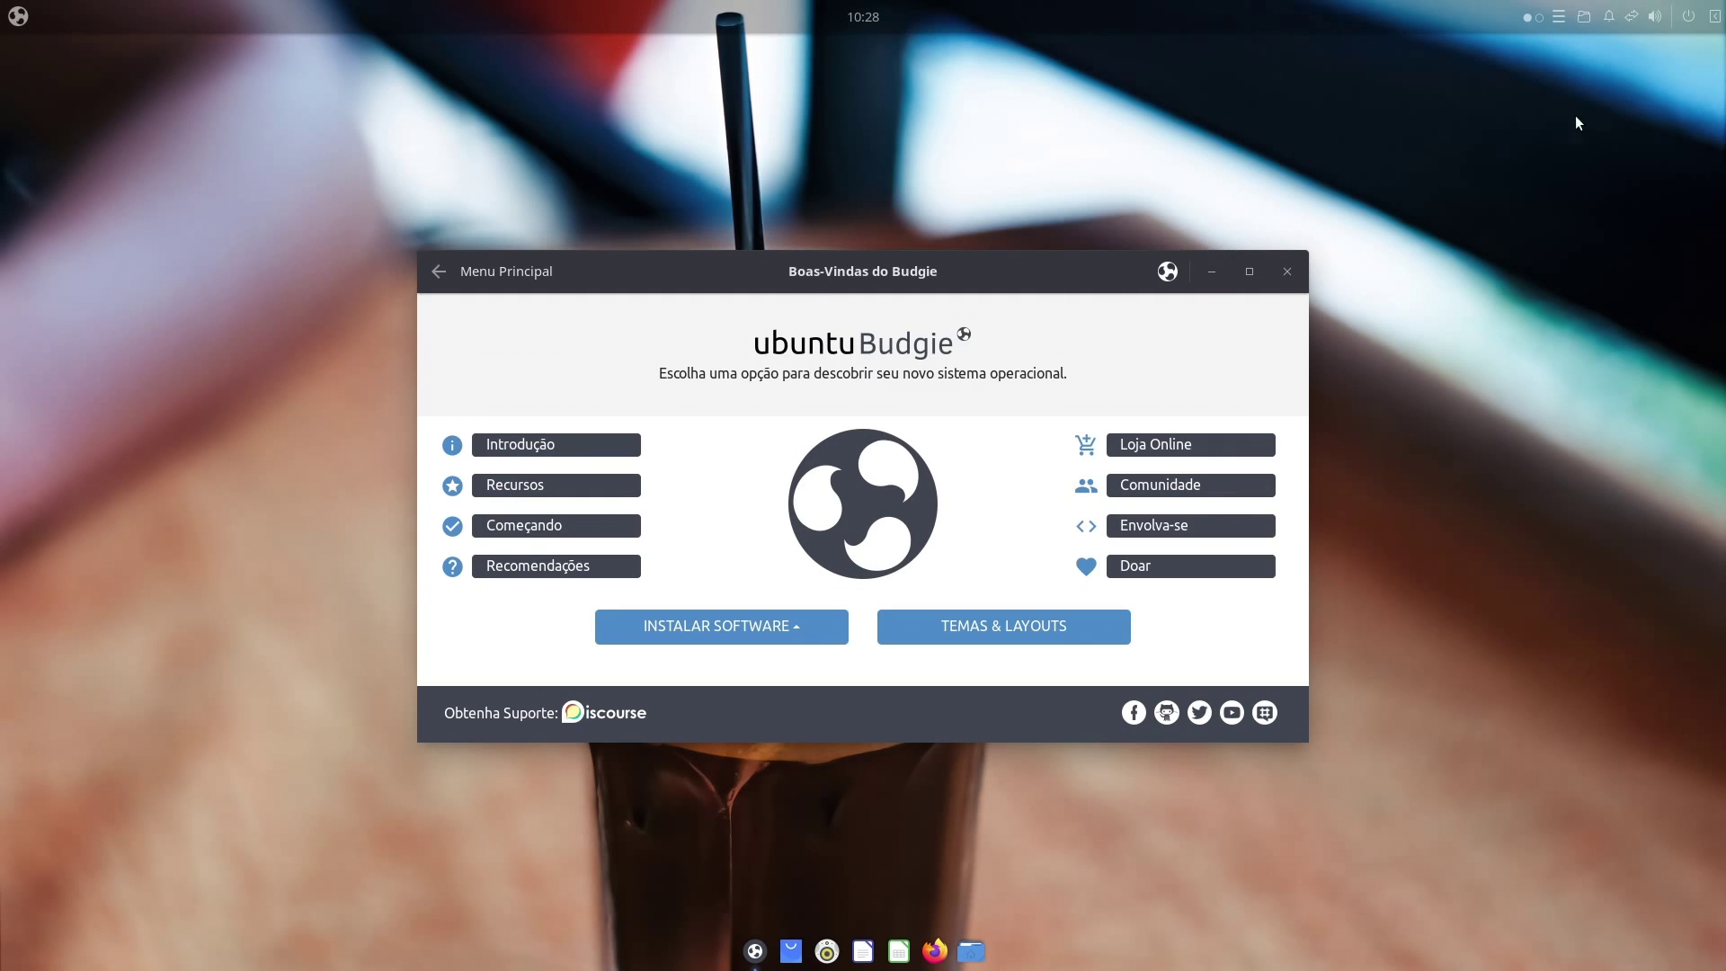
Browse the theme previews in Temas & Layouts, enlarging and repositioning the welcome window to show more of them
left_click_drag(1021, 273, 962, 225)
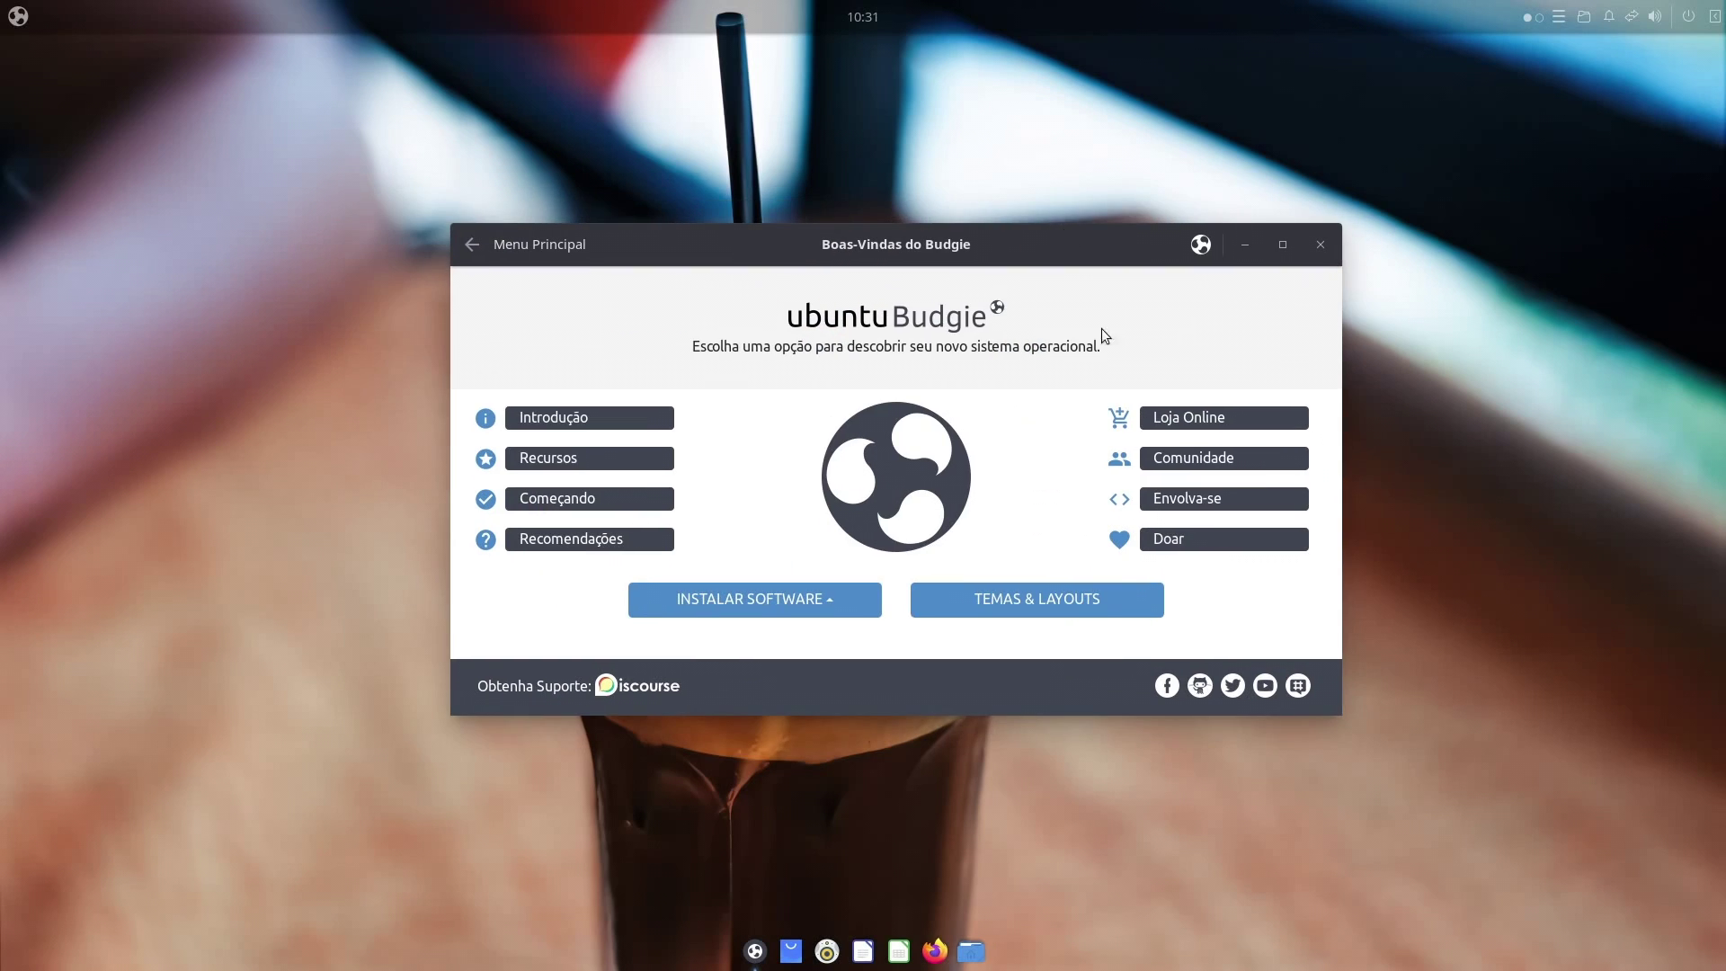
left_click(1077, 614)
scroll(1083, 598, "down", 5)
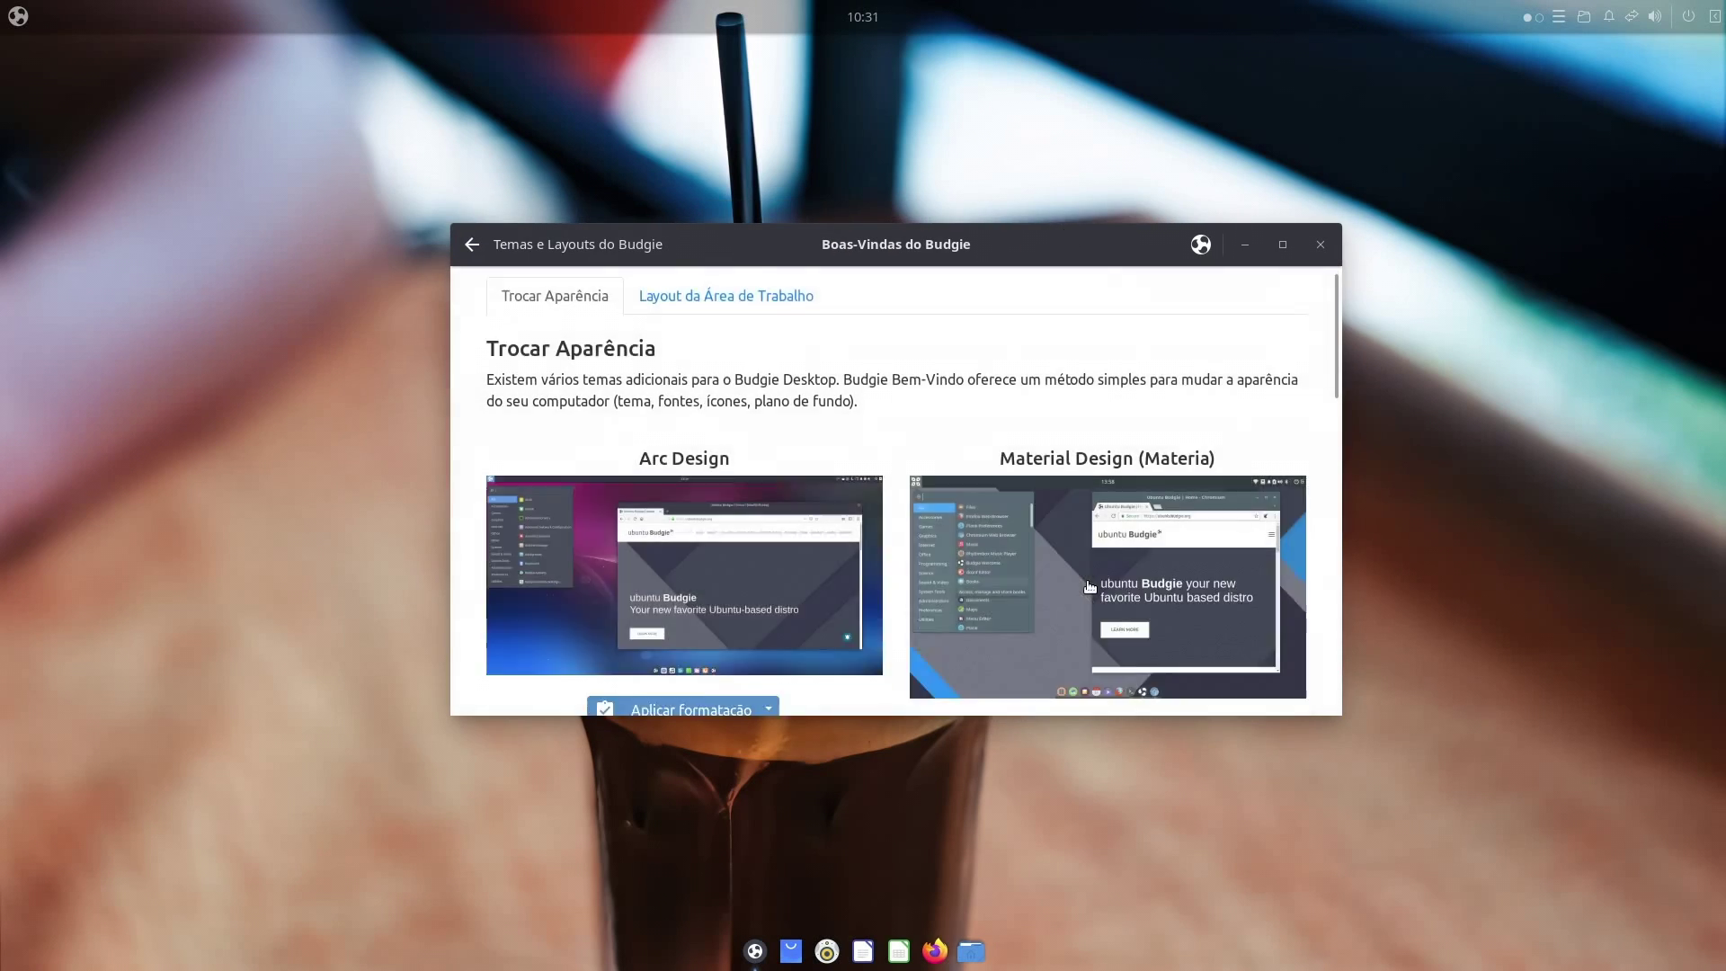
scroll(1090, 586, "down", 10)
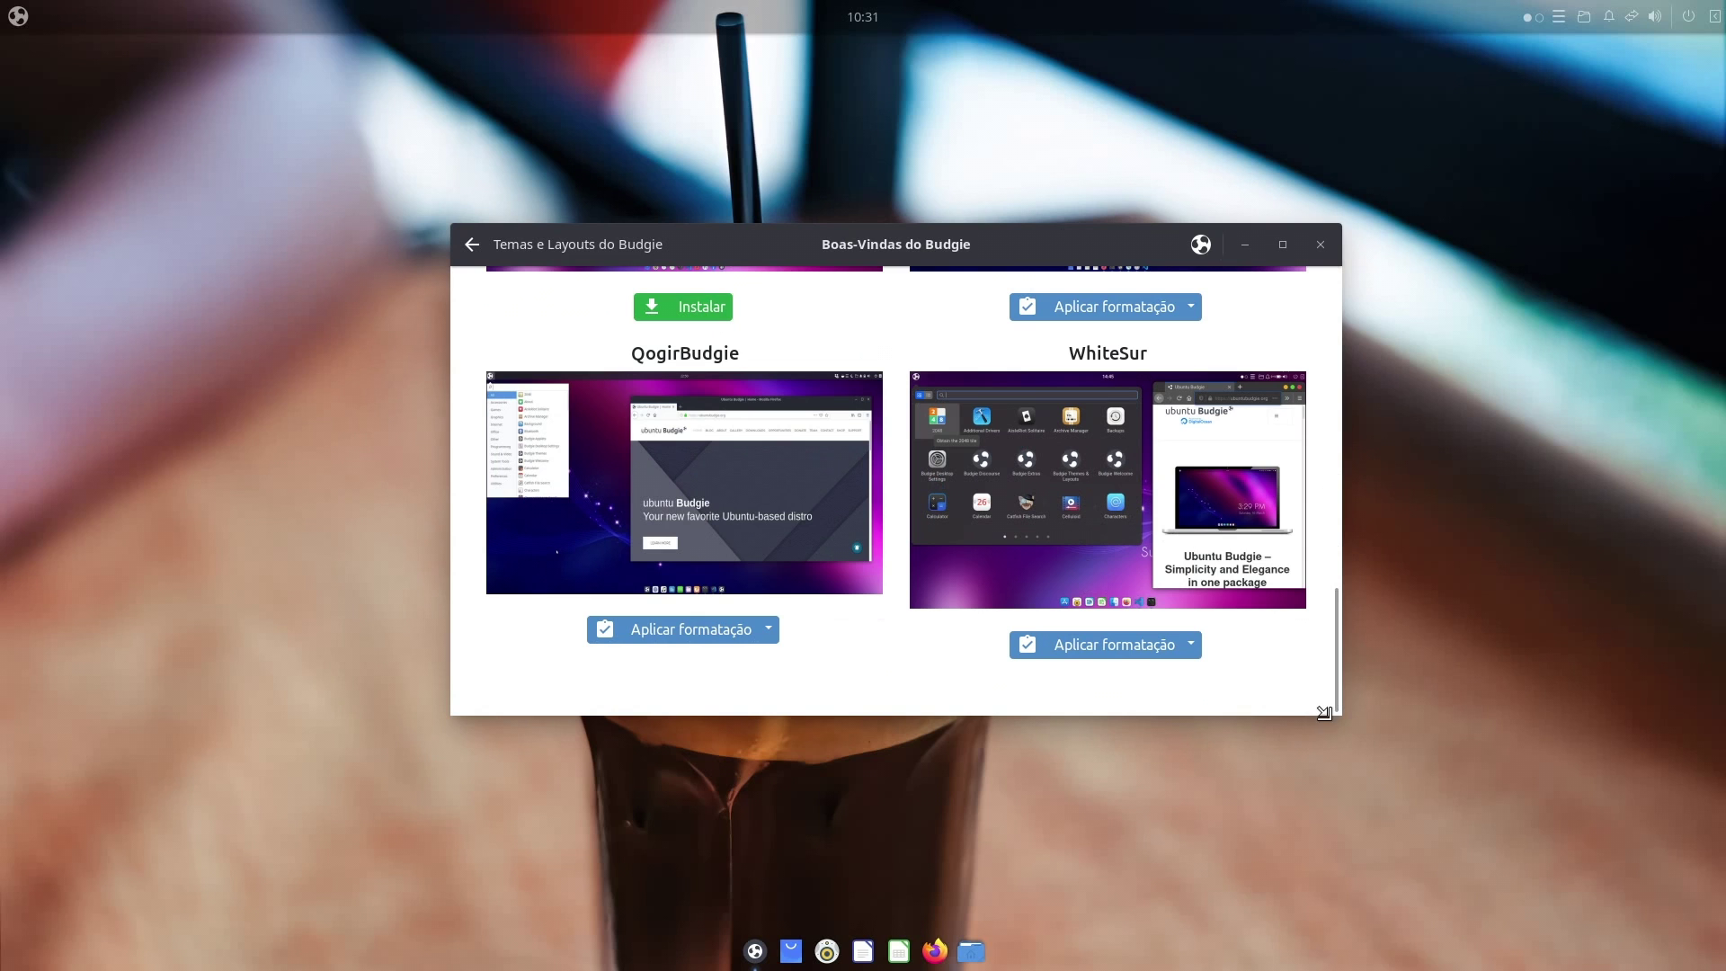
left_click_drag(1352, 829, 1408, 964)
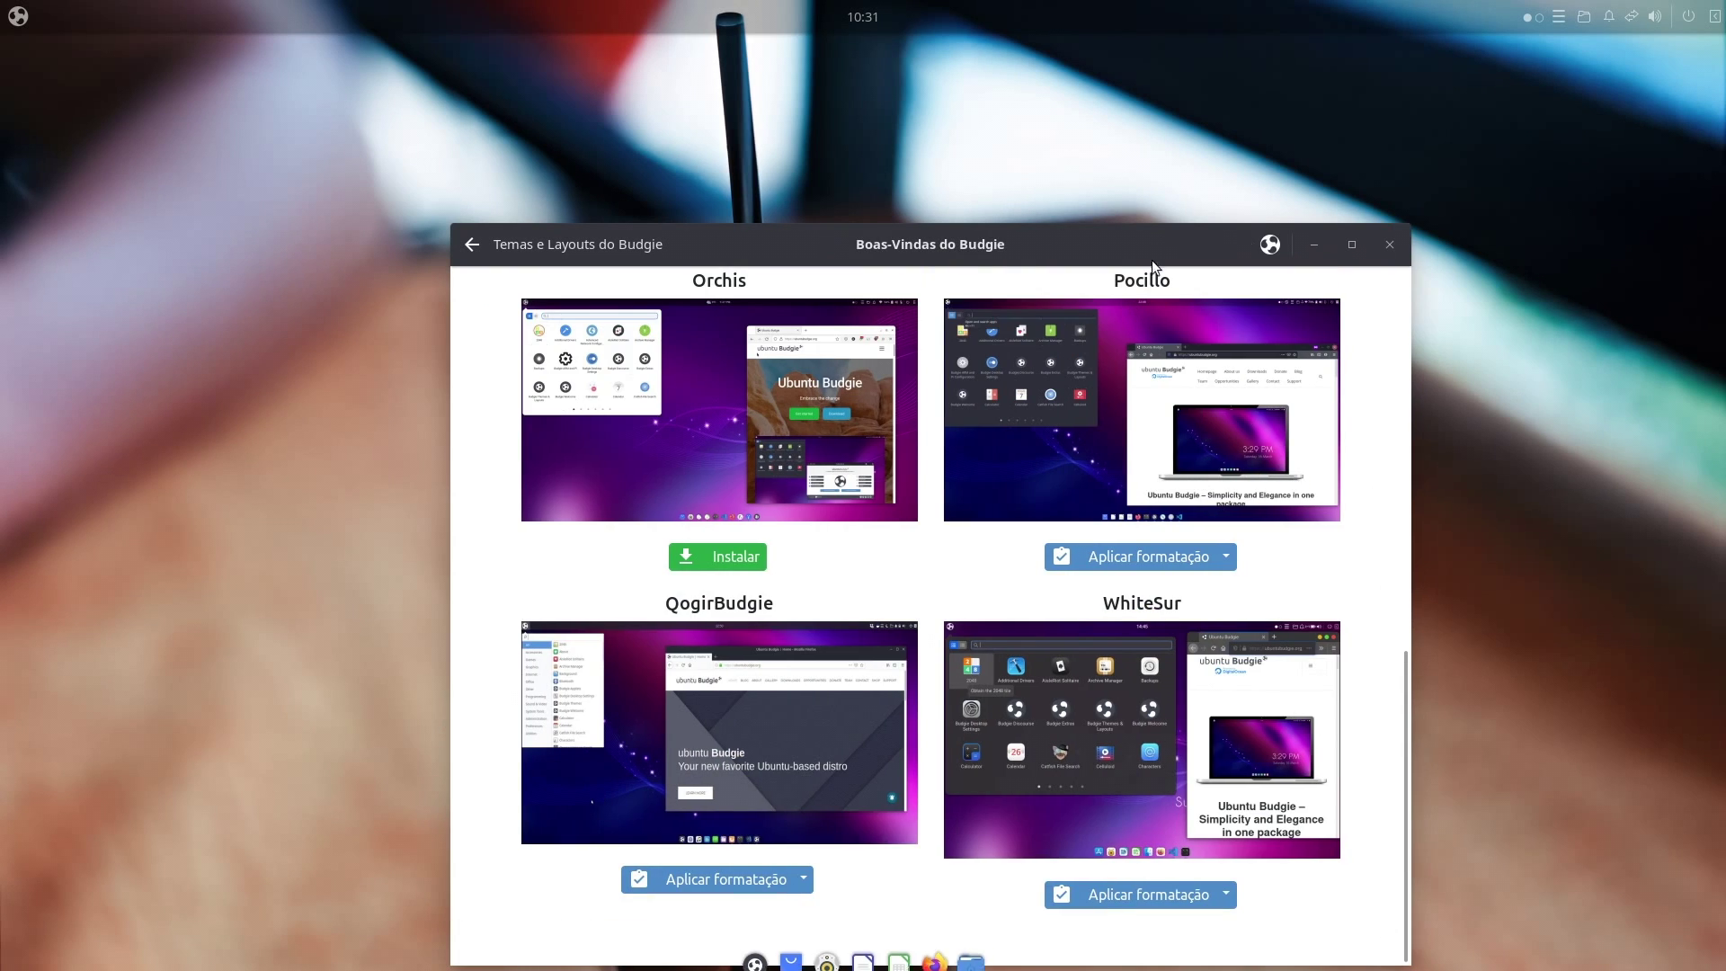
left_click_drag(1152, 261, 1034, 27)
left_click_drag(1068, 130, 912, 79)
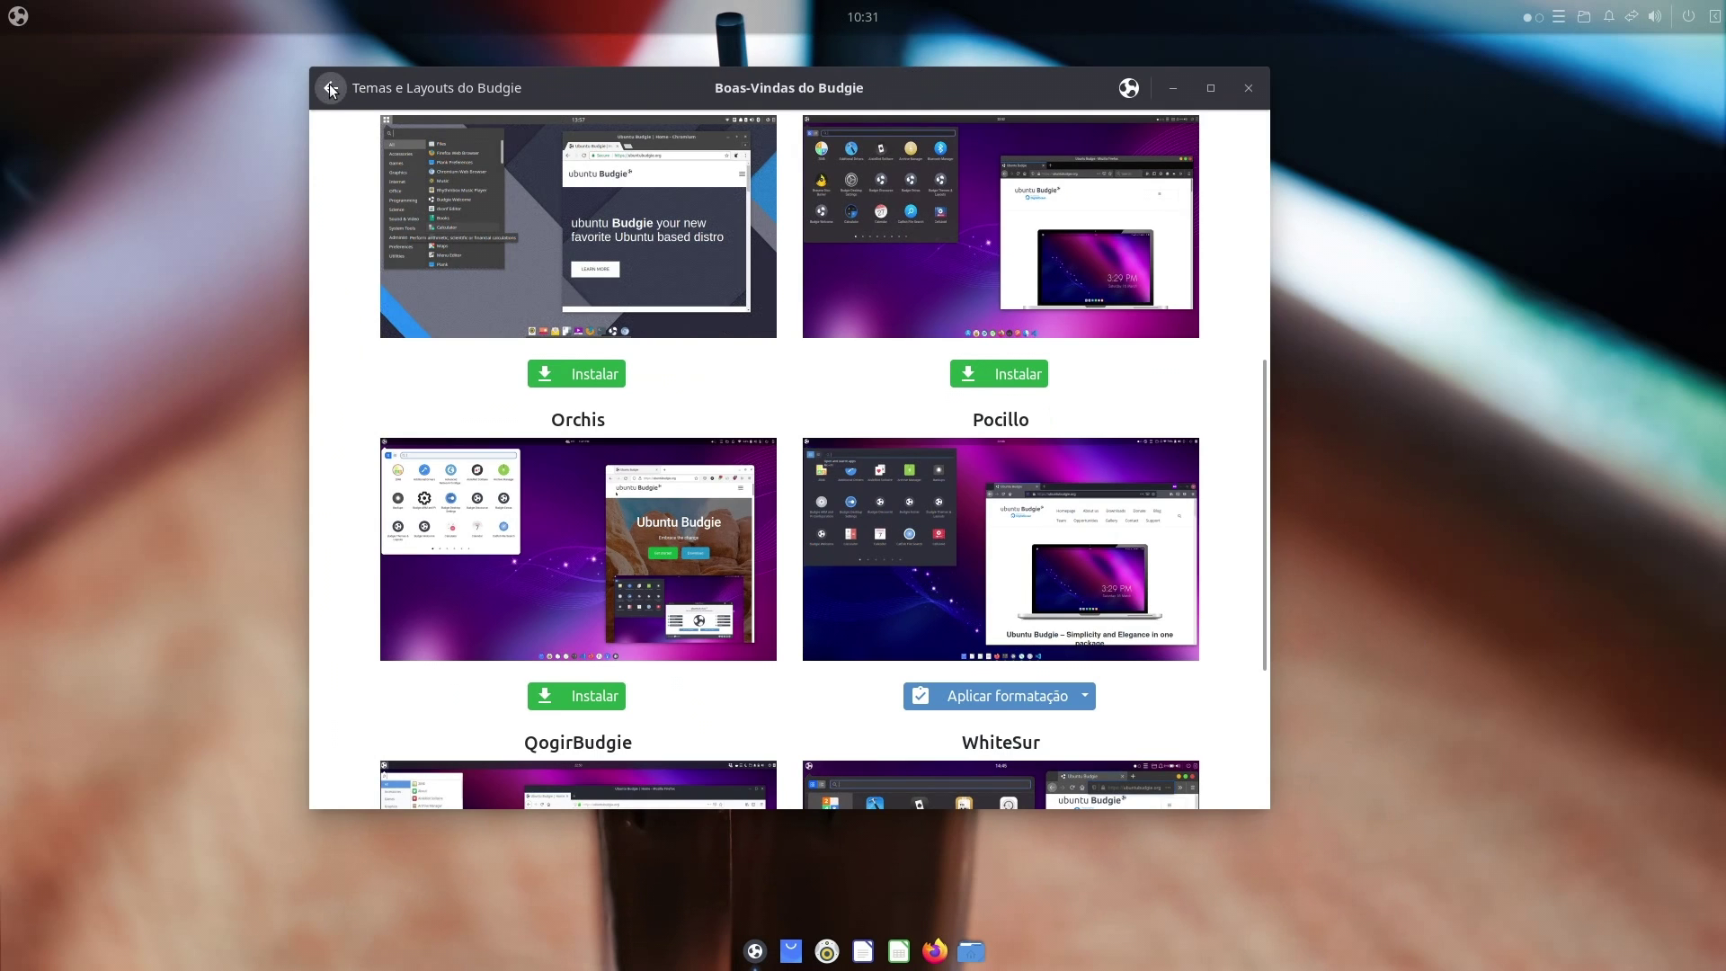
Return to the main menu and look through the Recomendações page down to the Aplicativos Snap section
left_click(330, 87)
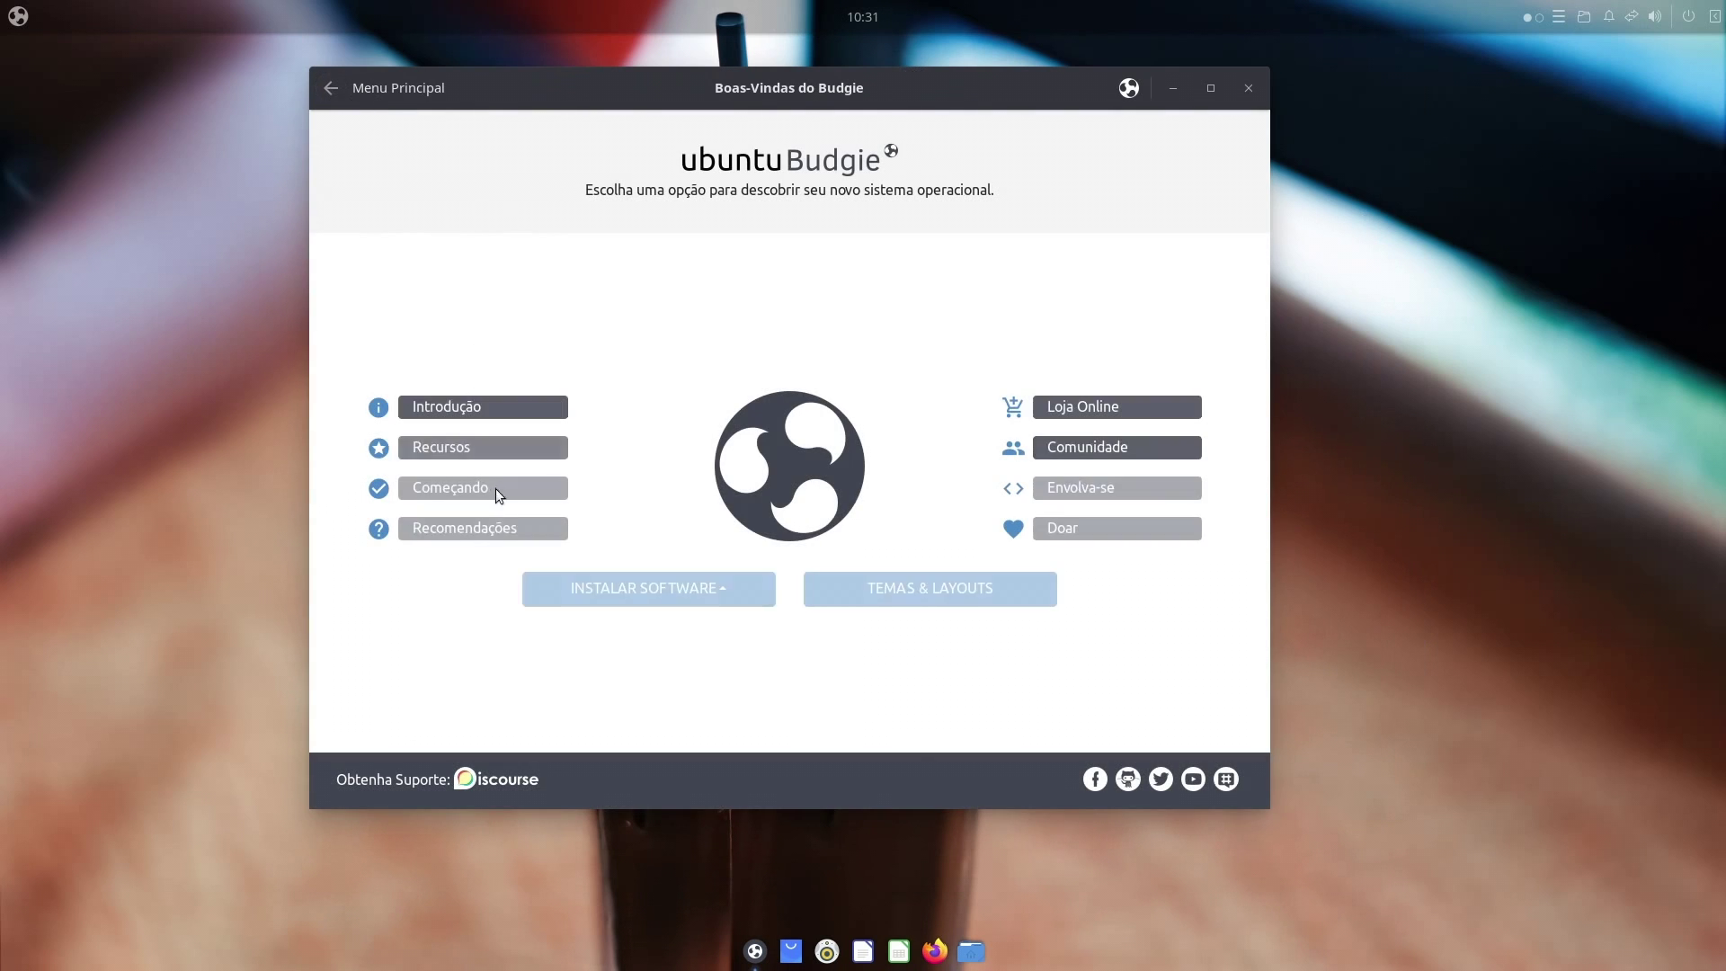
left_click(500, 532)
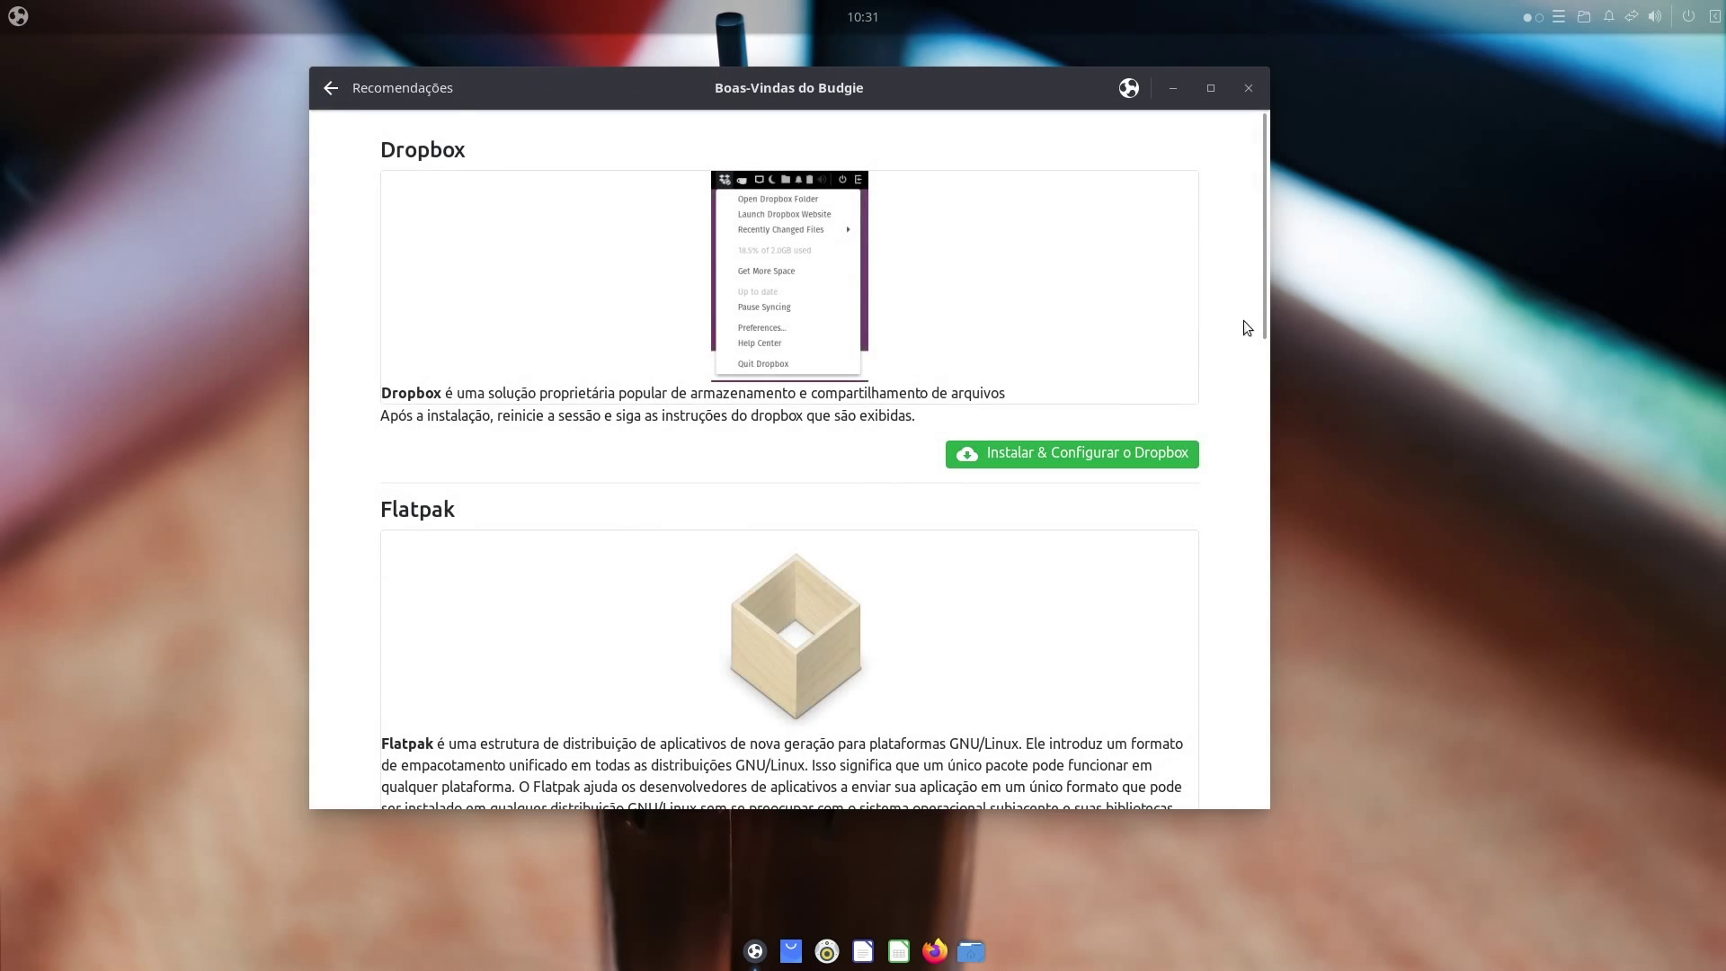
left_click_drag(1264, 295, 1242, 575)
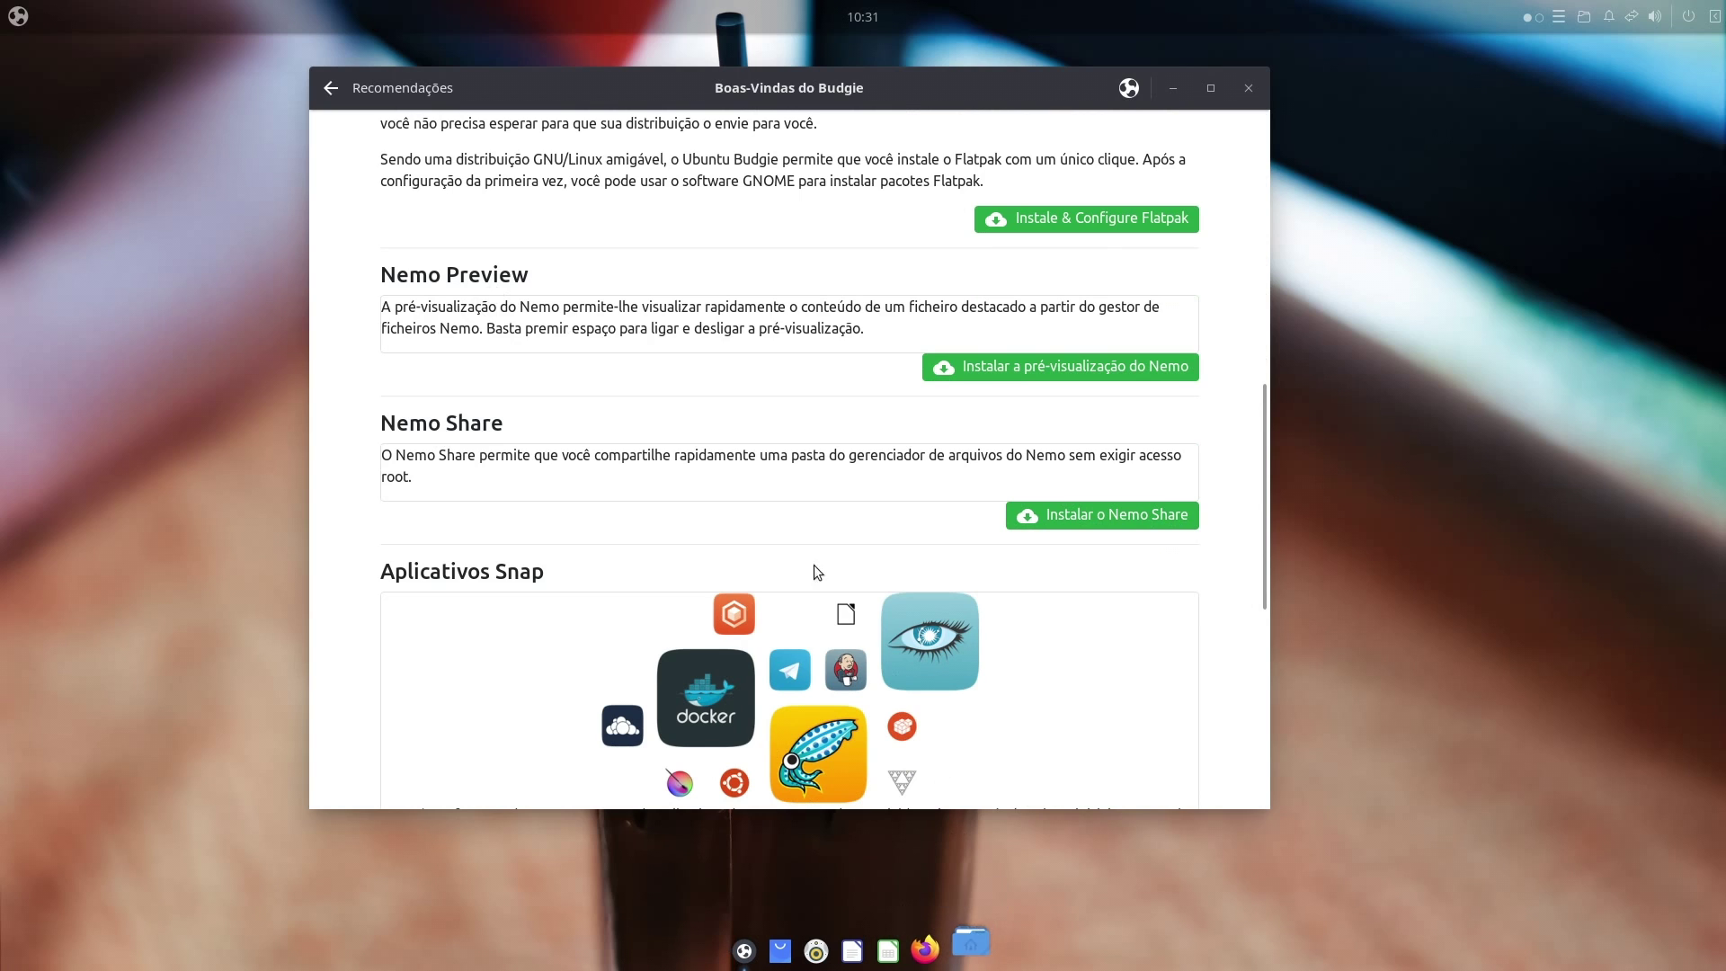
Open the home folder in the file manager, view the Downloads folder's properties, and return to the welcome application
key("super+e")
left_click_drag(519, 56, 608, 106)
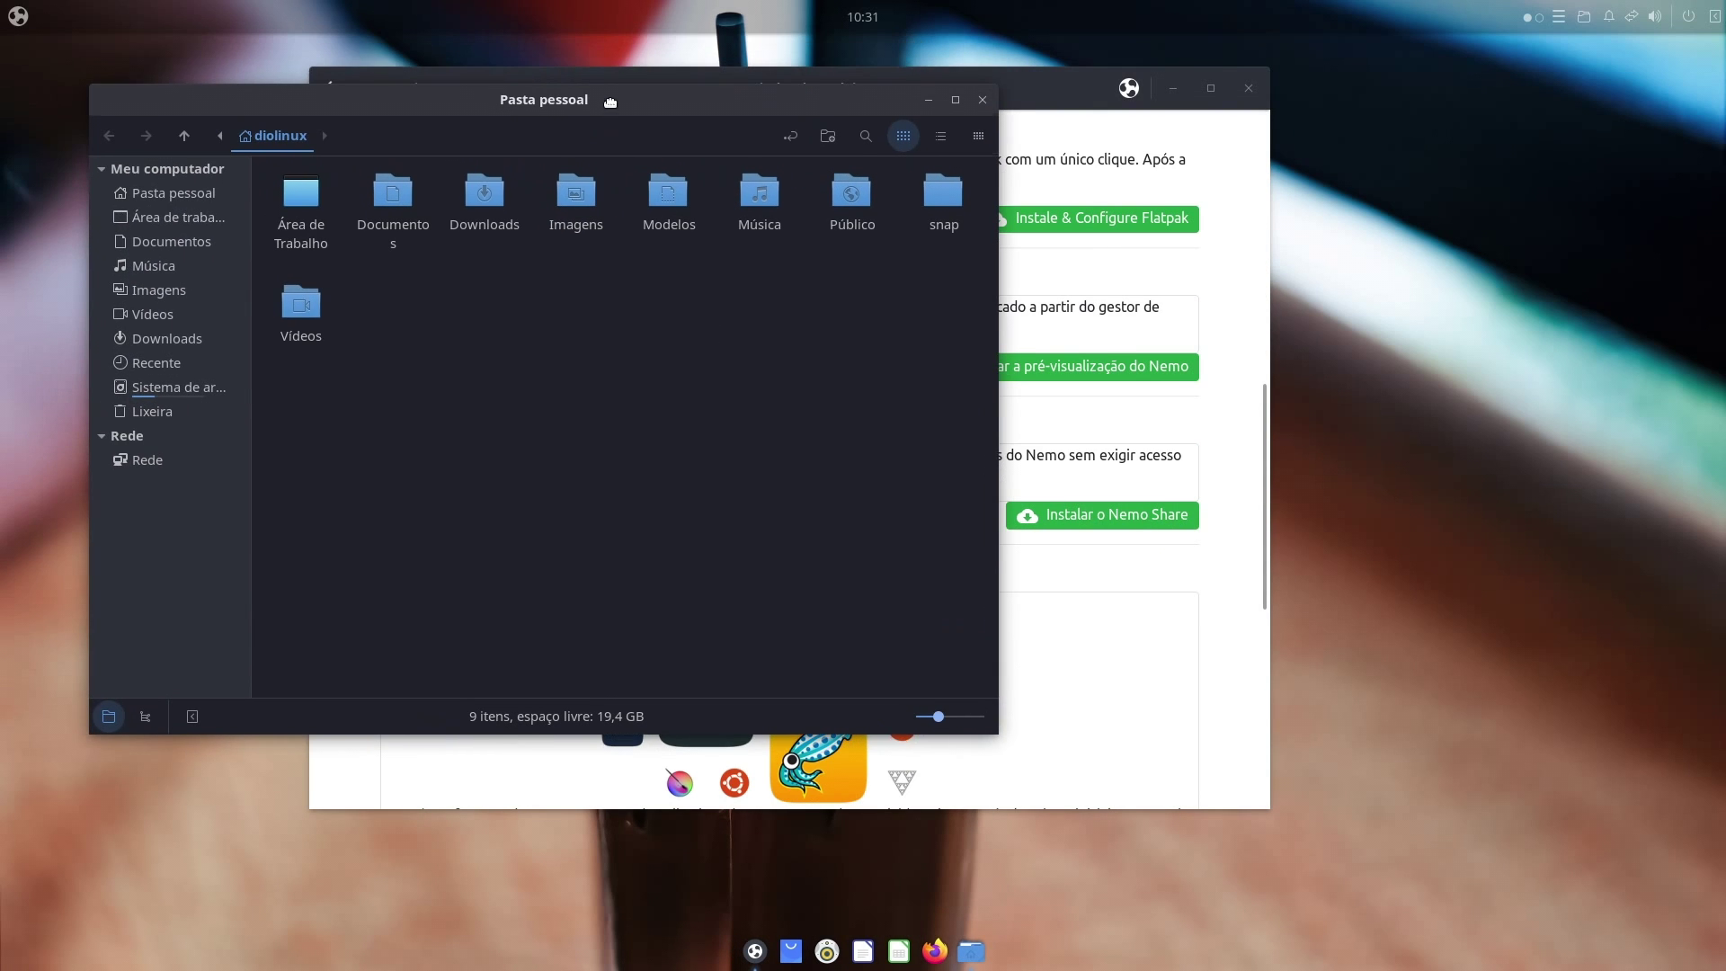
right_click(483, 207)
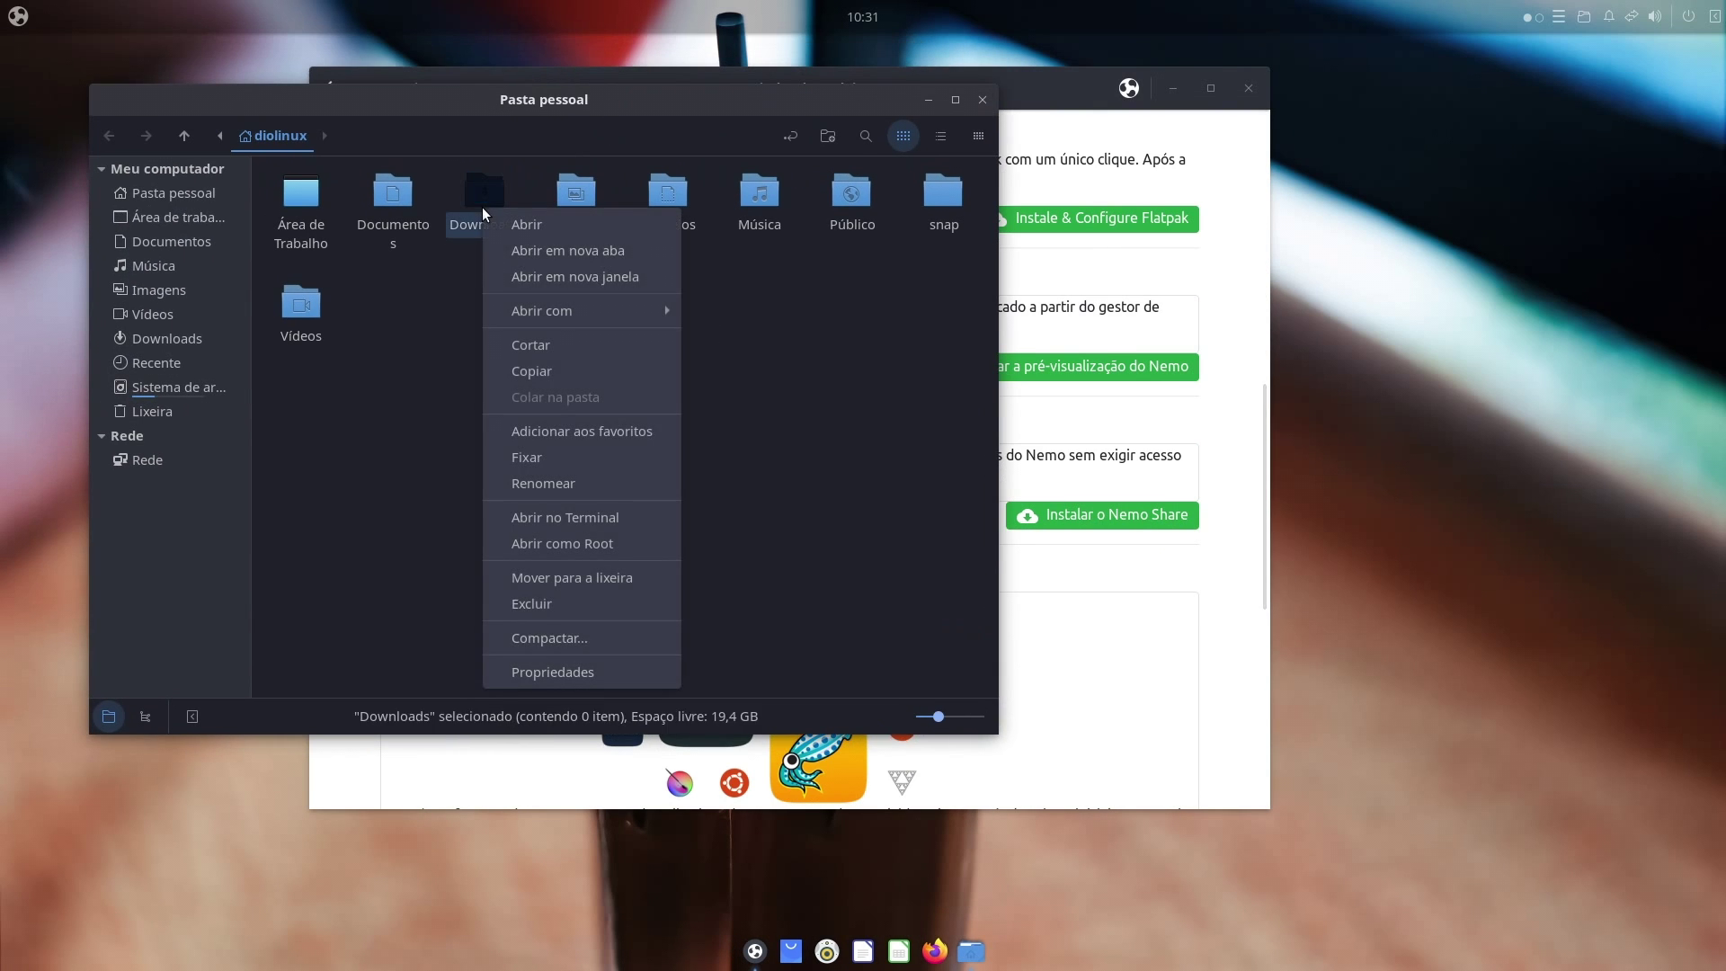
left_click(592, 671)
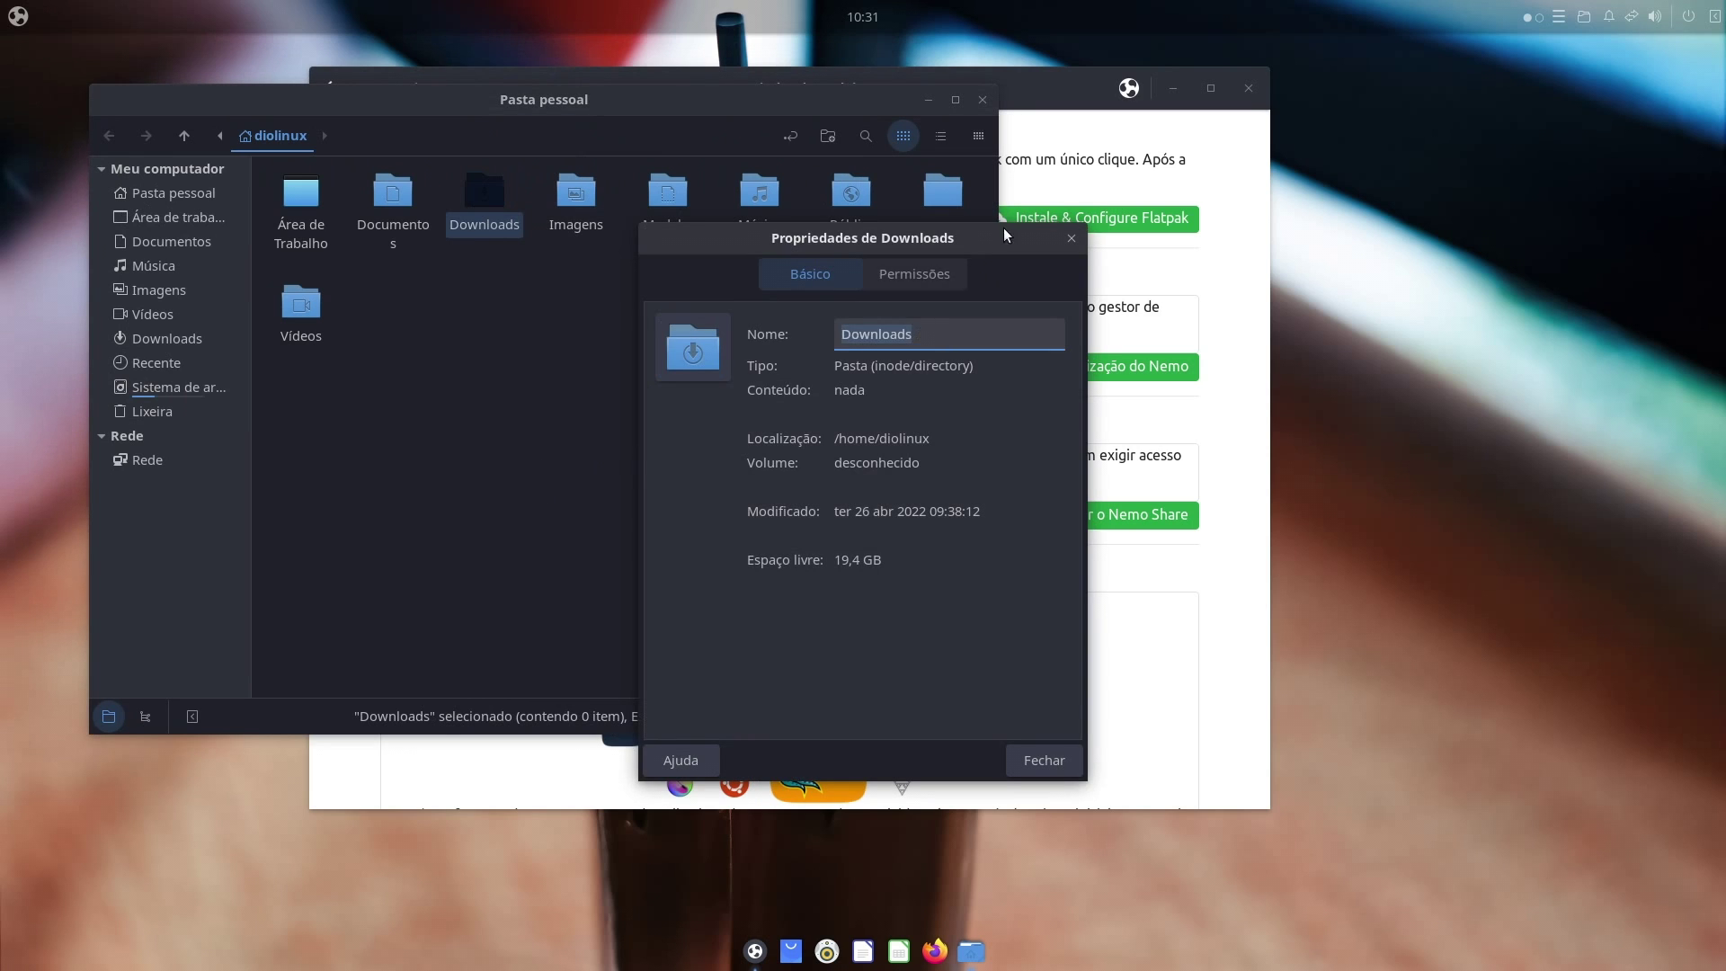
left_click_drag(980, 282, 629, 193)
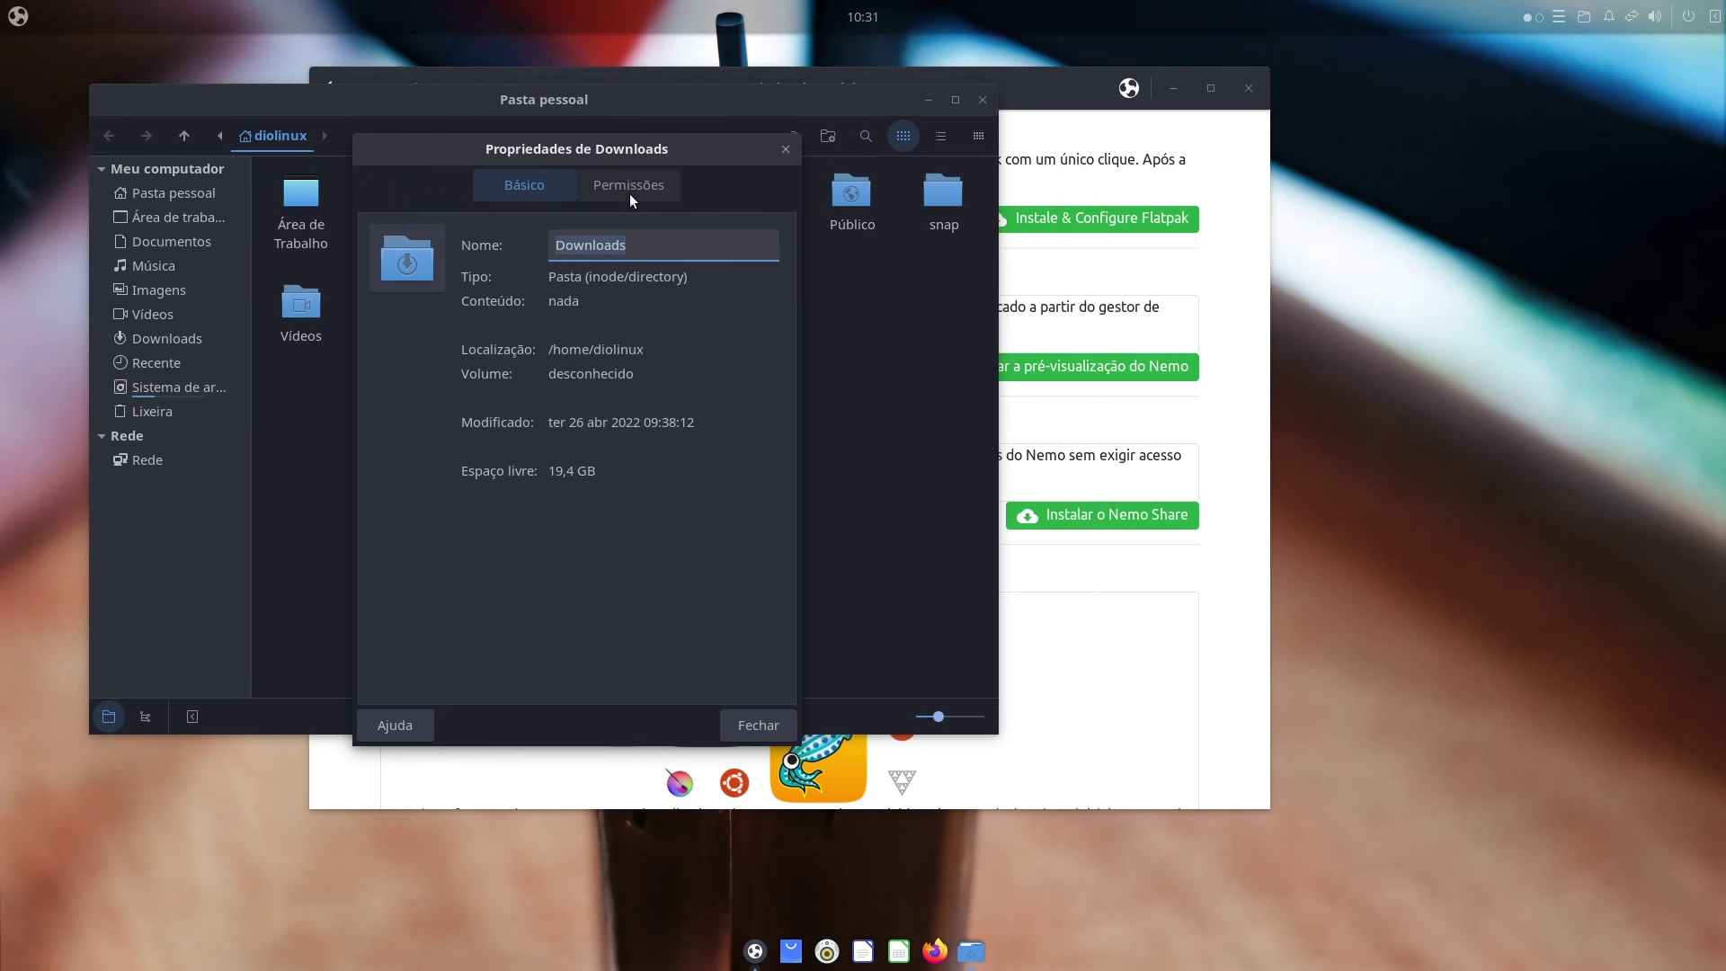
left_click(782, 149)
left_click(834, 519)
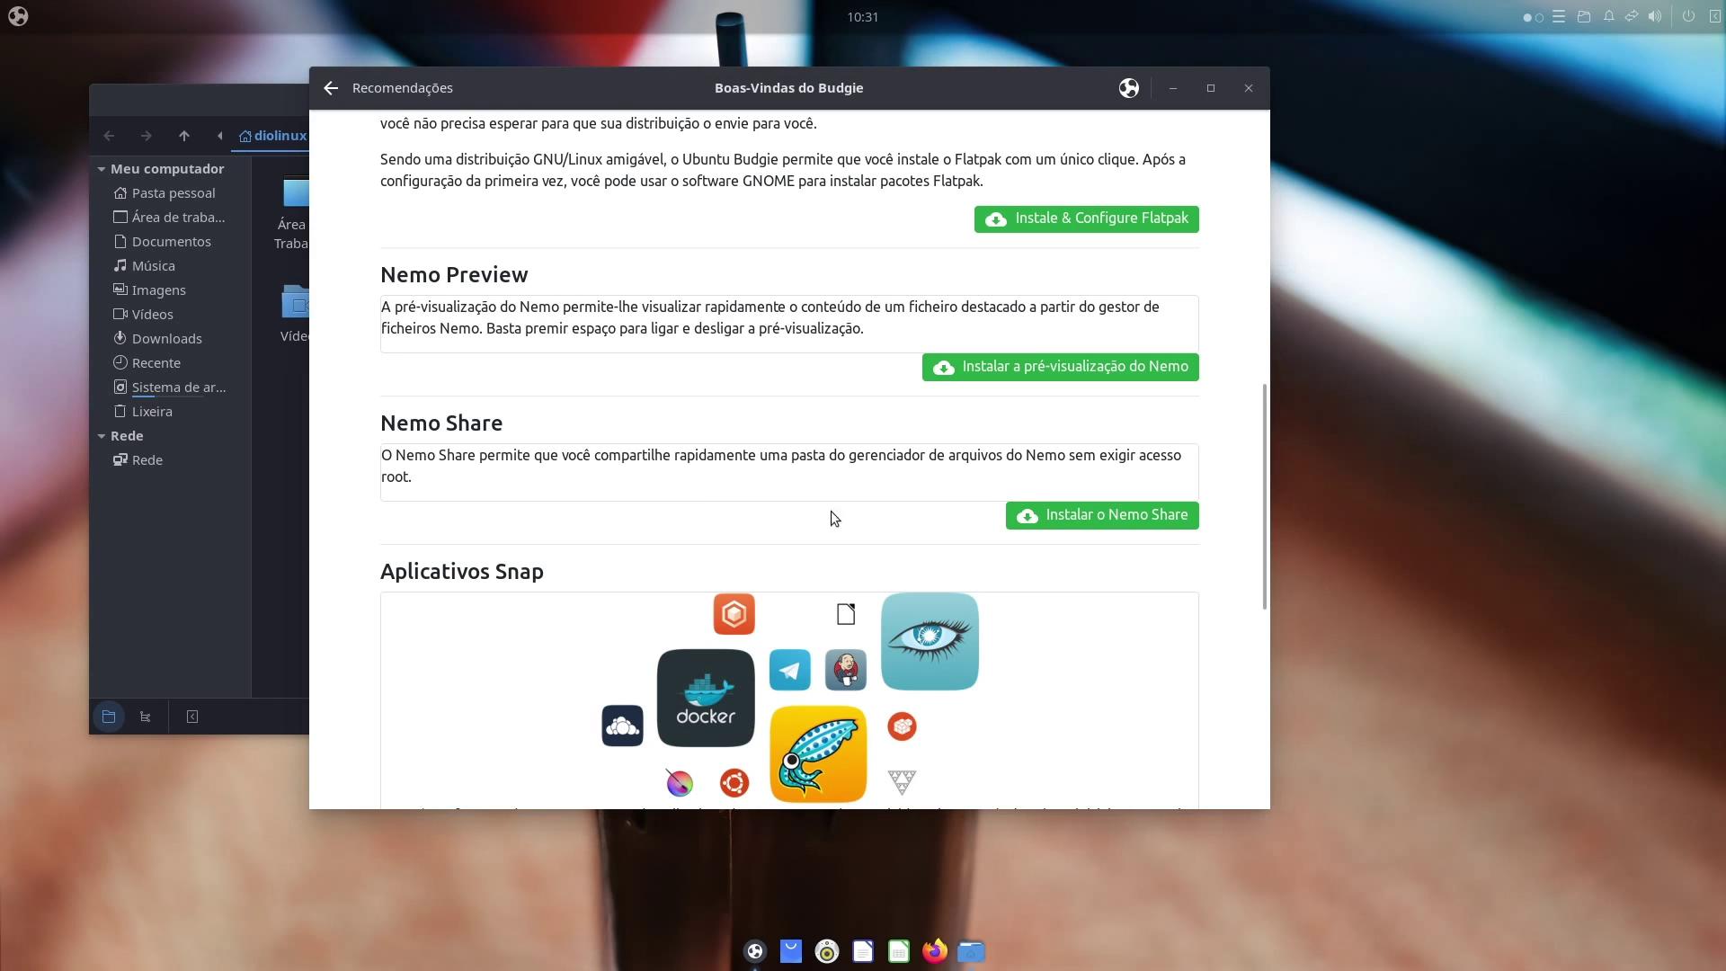
Return to the main menu and read the Atualizações & Extras page in the Começando section
left_click_drag(396, 92, 345, 126)
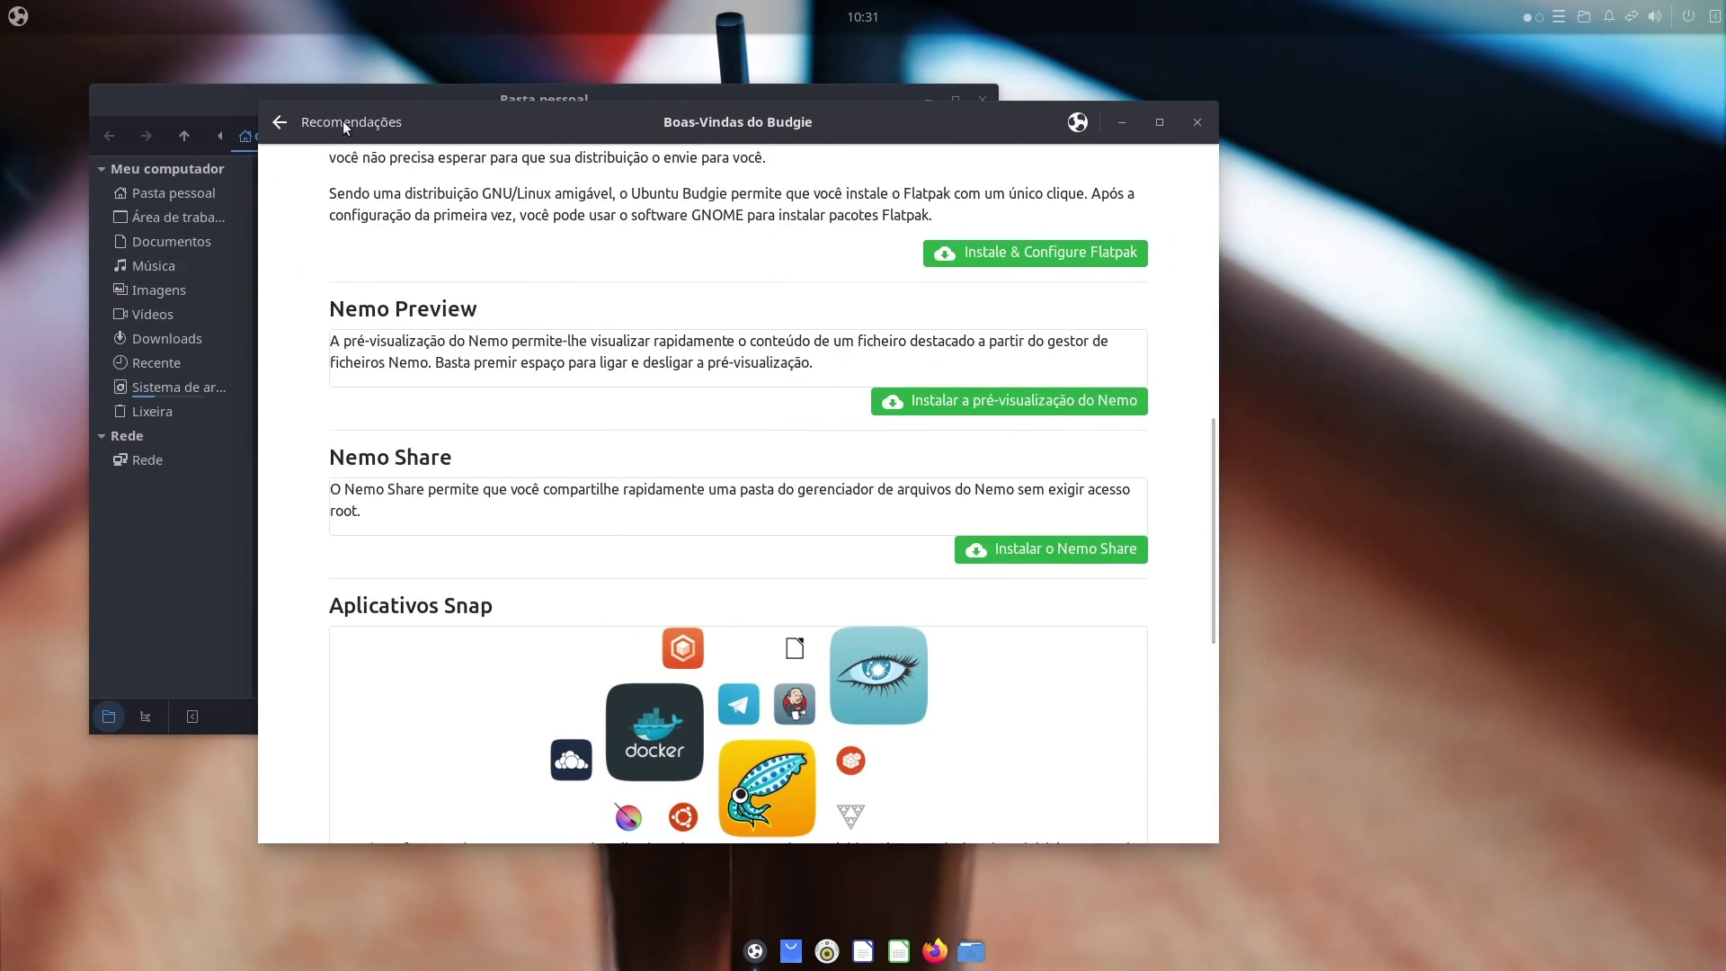
left_click(290, 126)
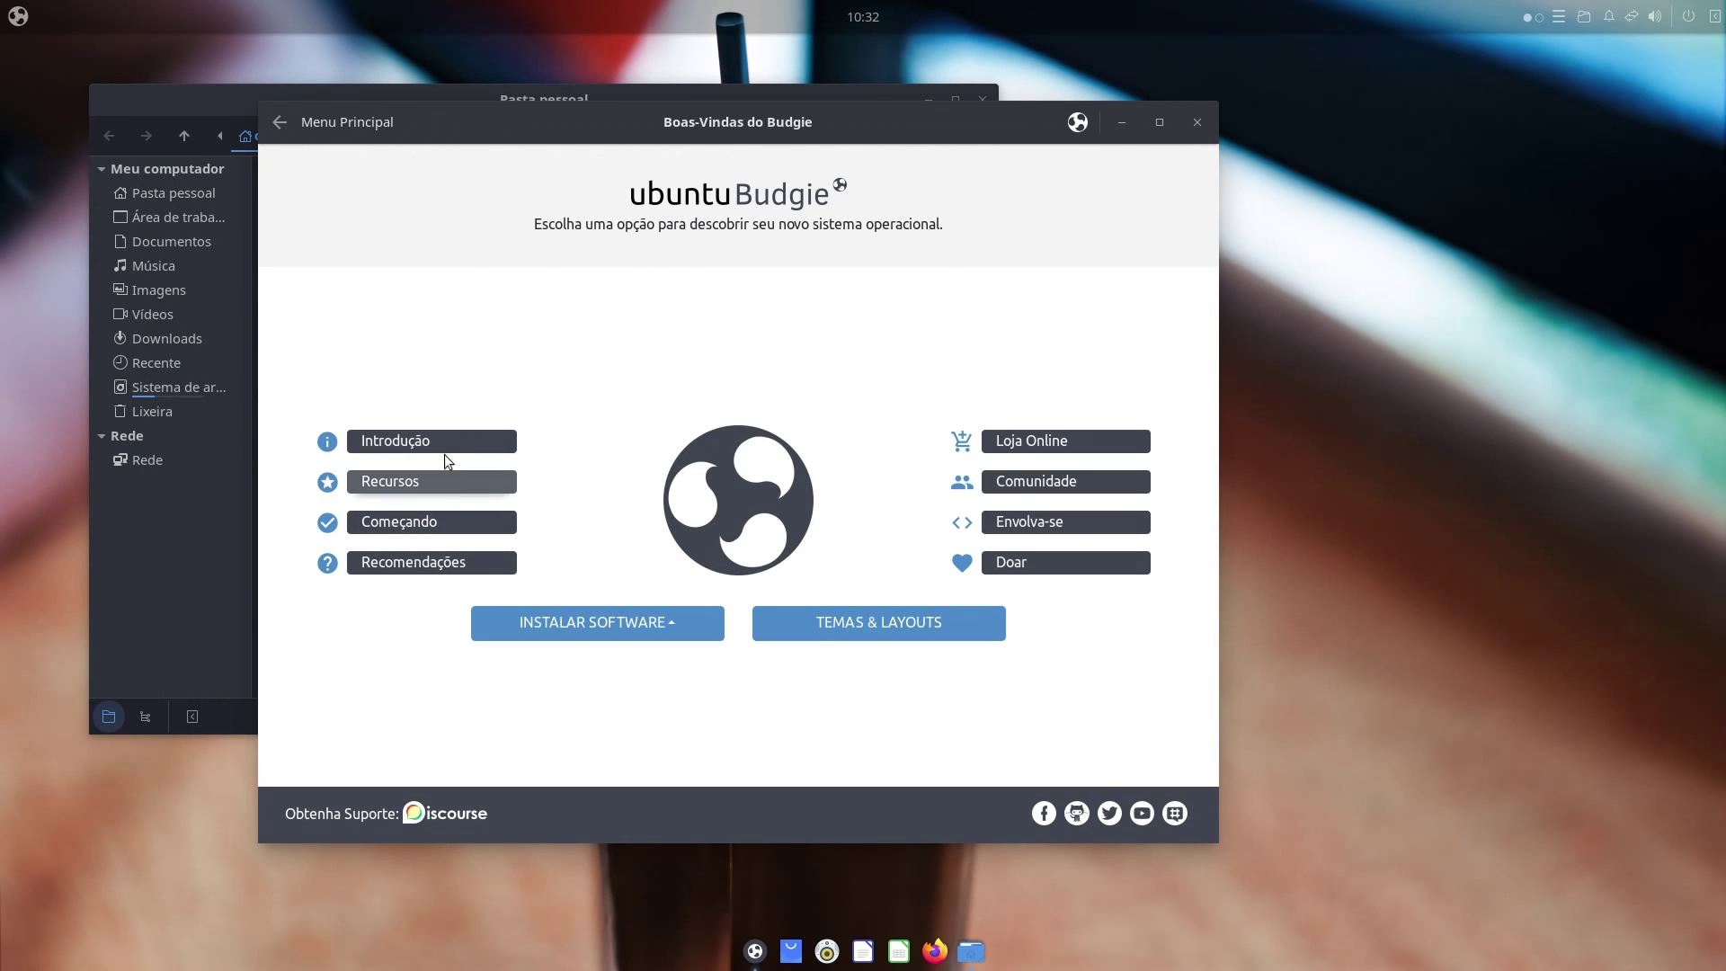
left_click(431, 525)
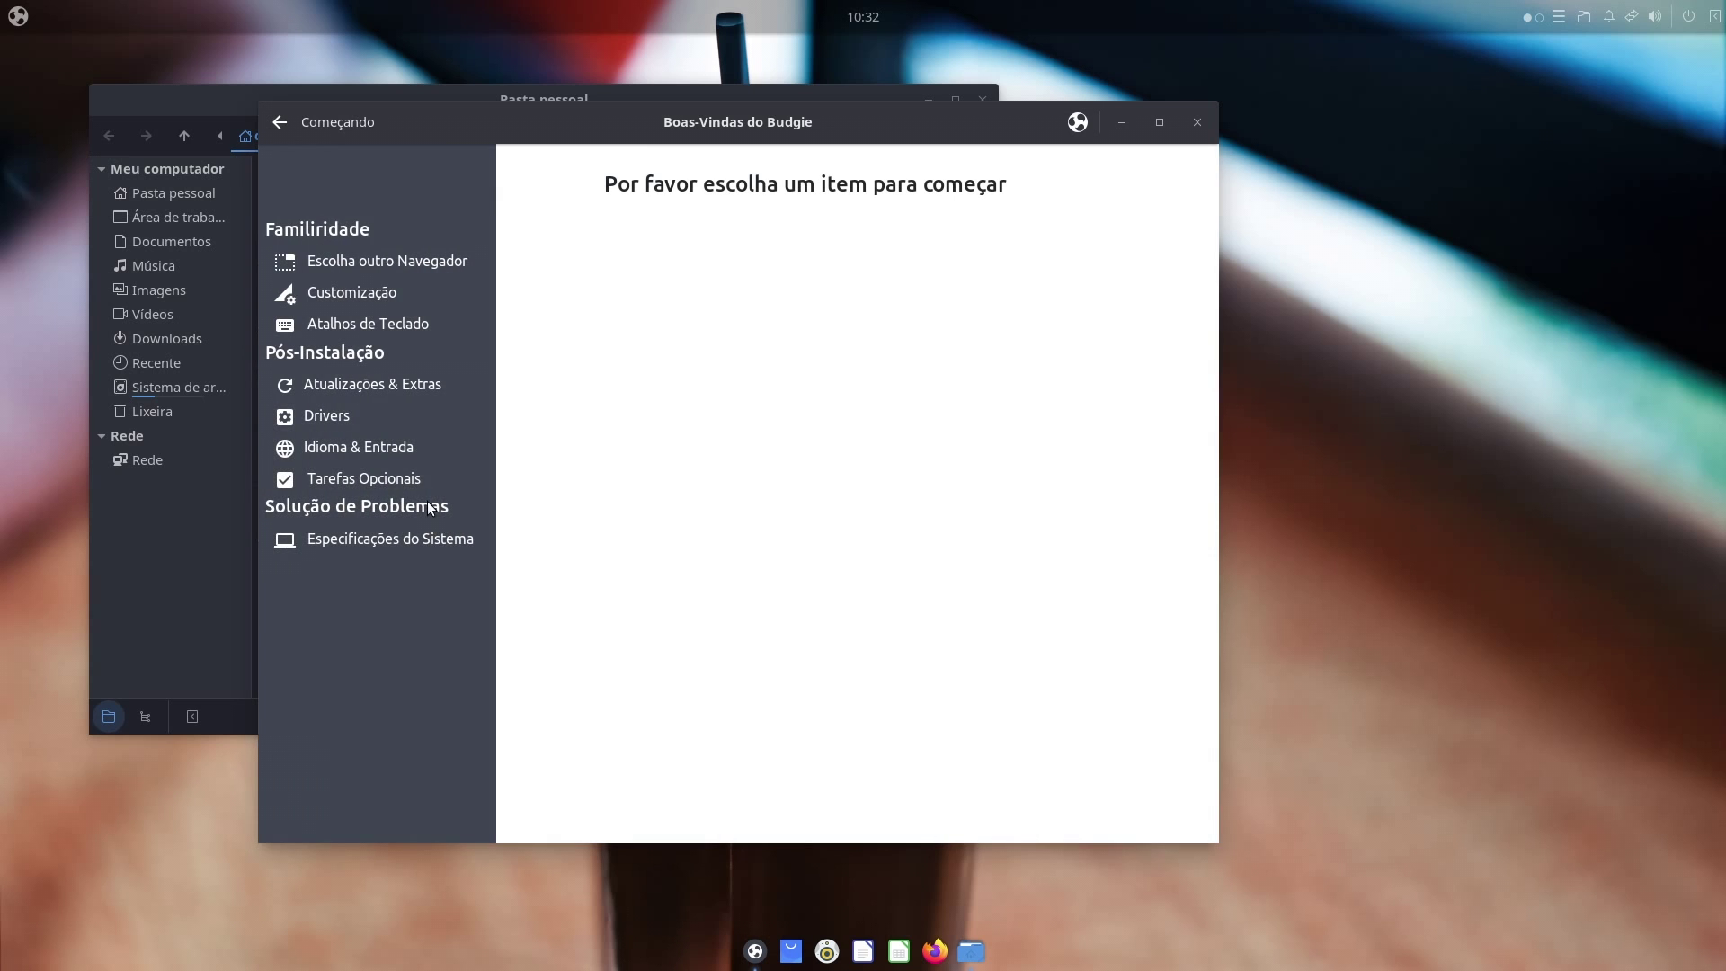
left_click(408, 384)
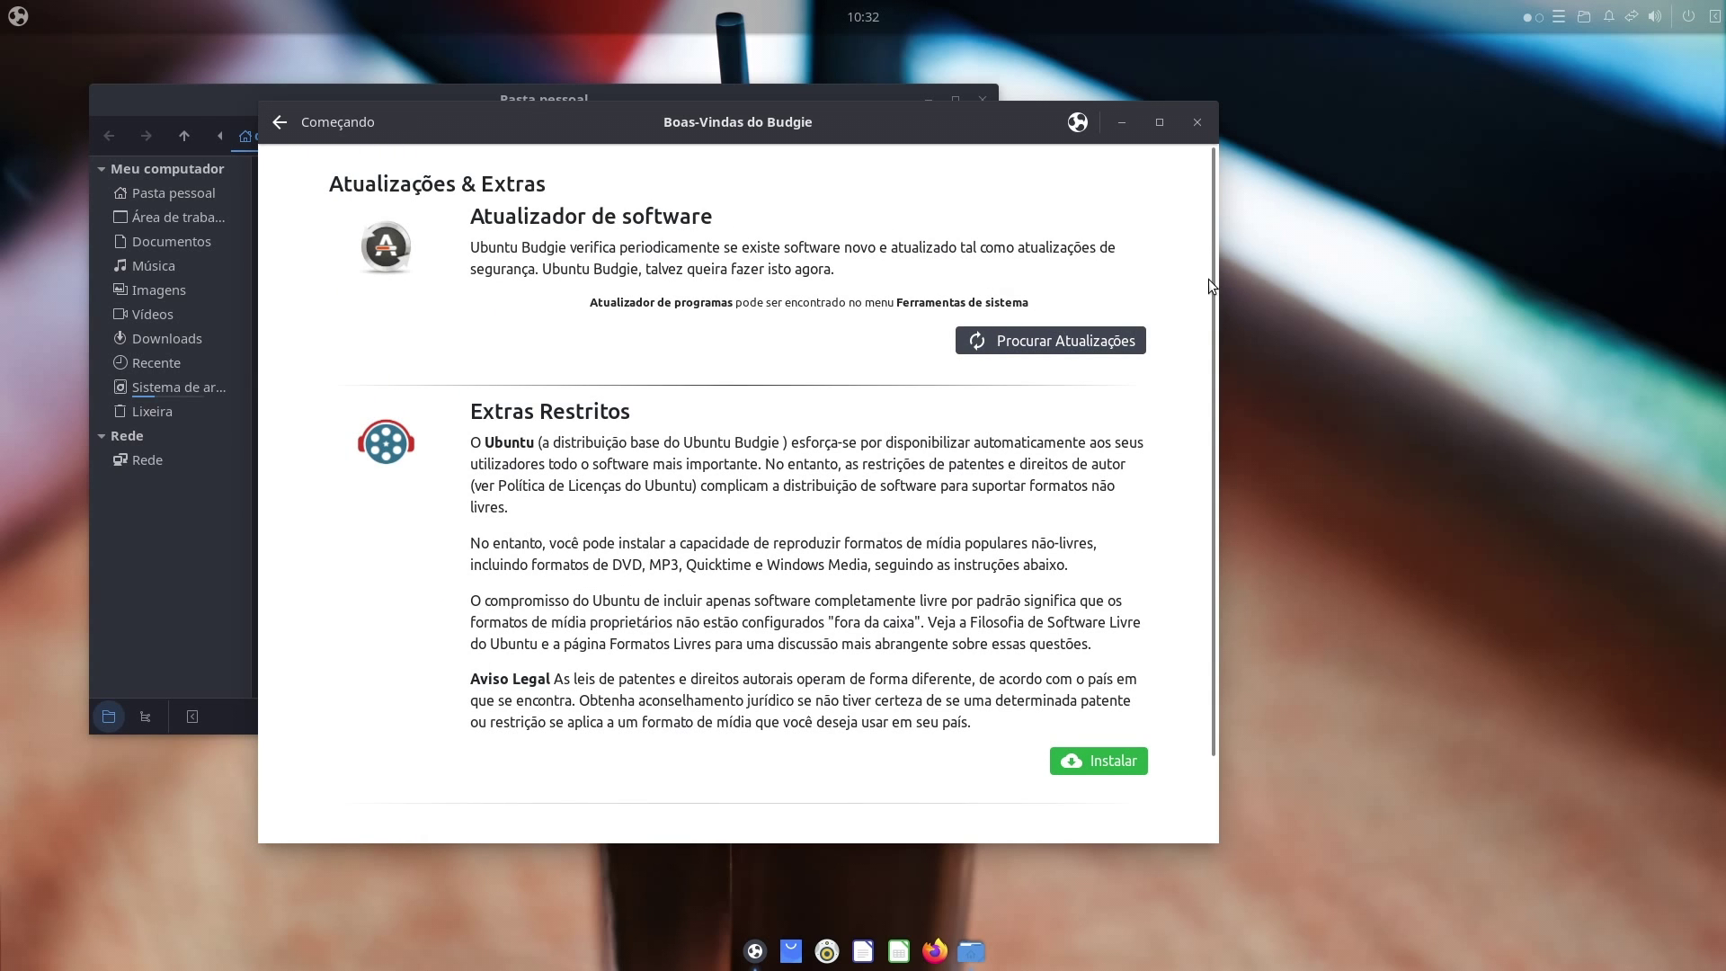
scroll(1207, 365, "down", 2)
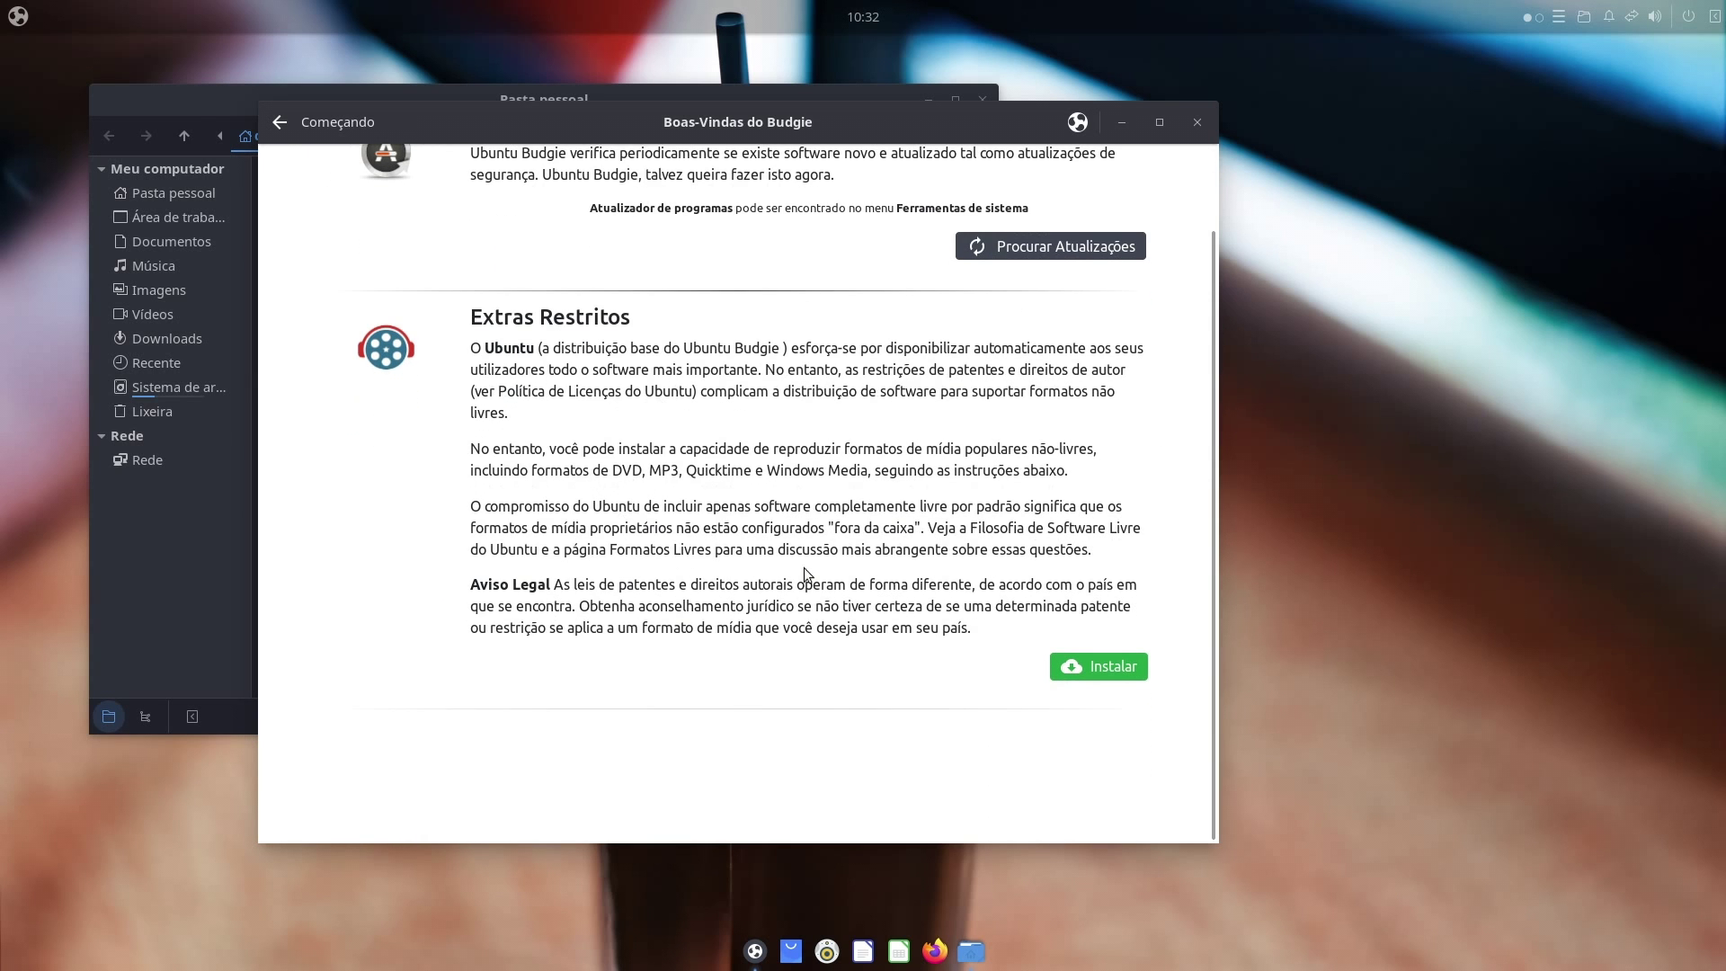
left_click_drag(451, 117, 461, 163)
scroll(353, 185, "up", 2)
Read through the Drivers page of the Começando section and return to its beginning
left_click(299, 170)
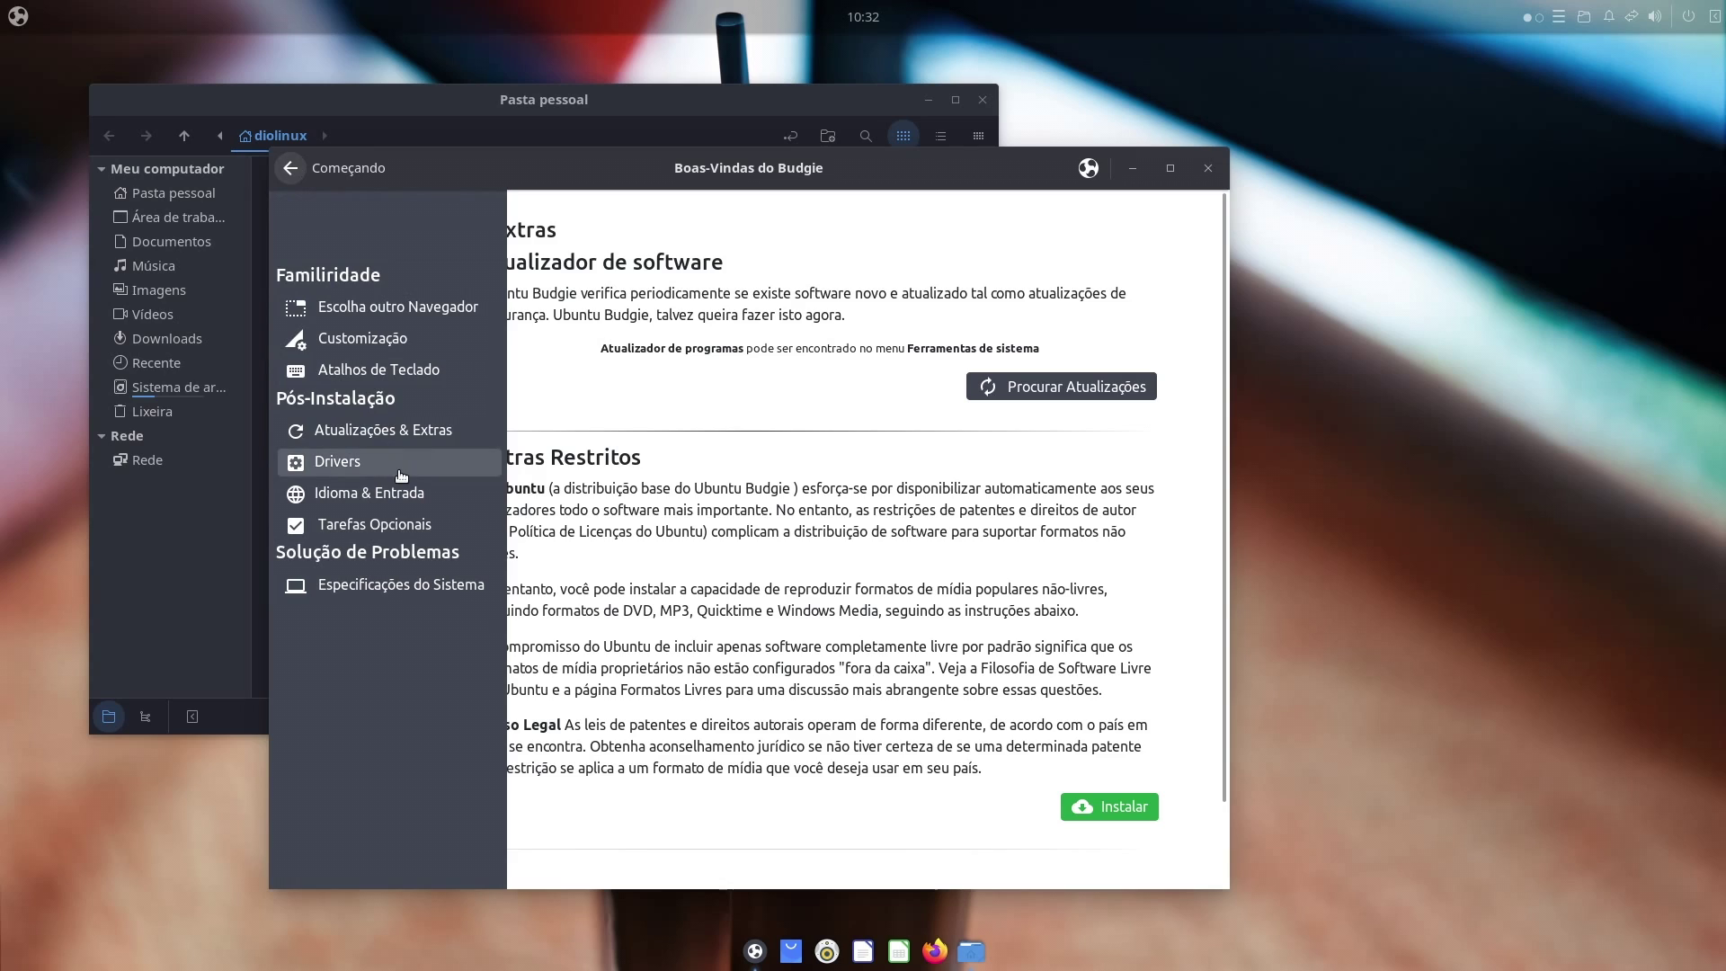
left_click(401, 464)
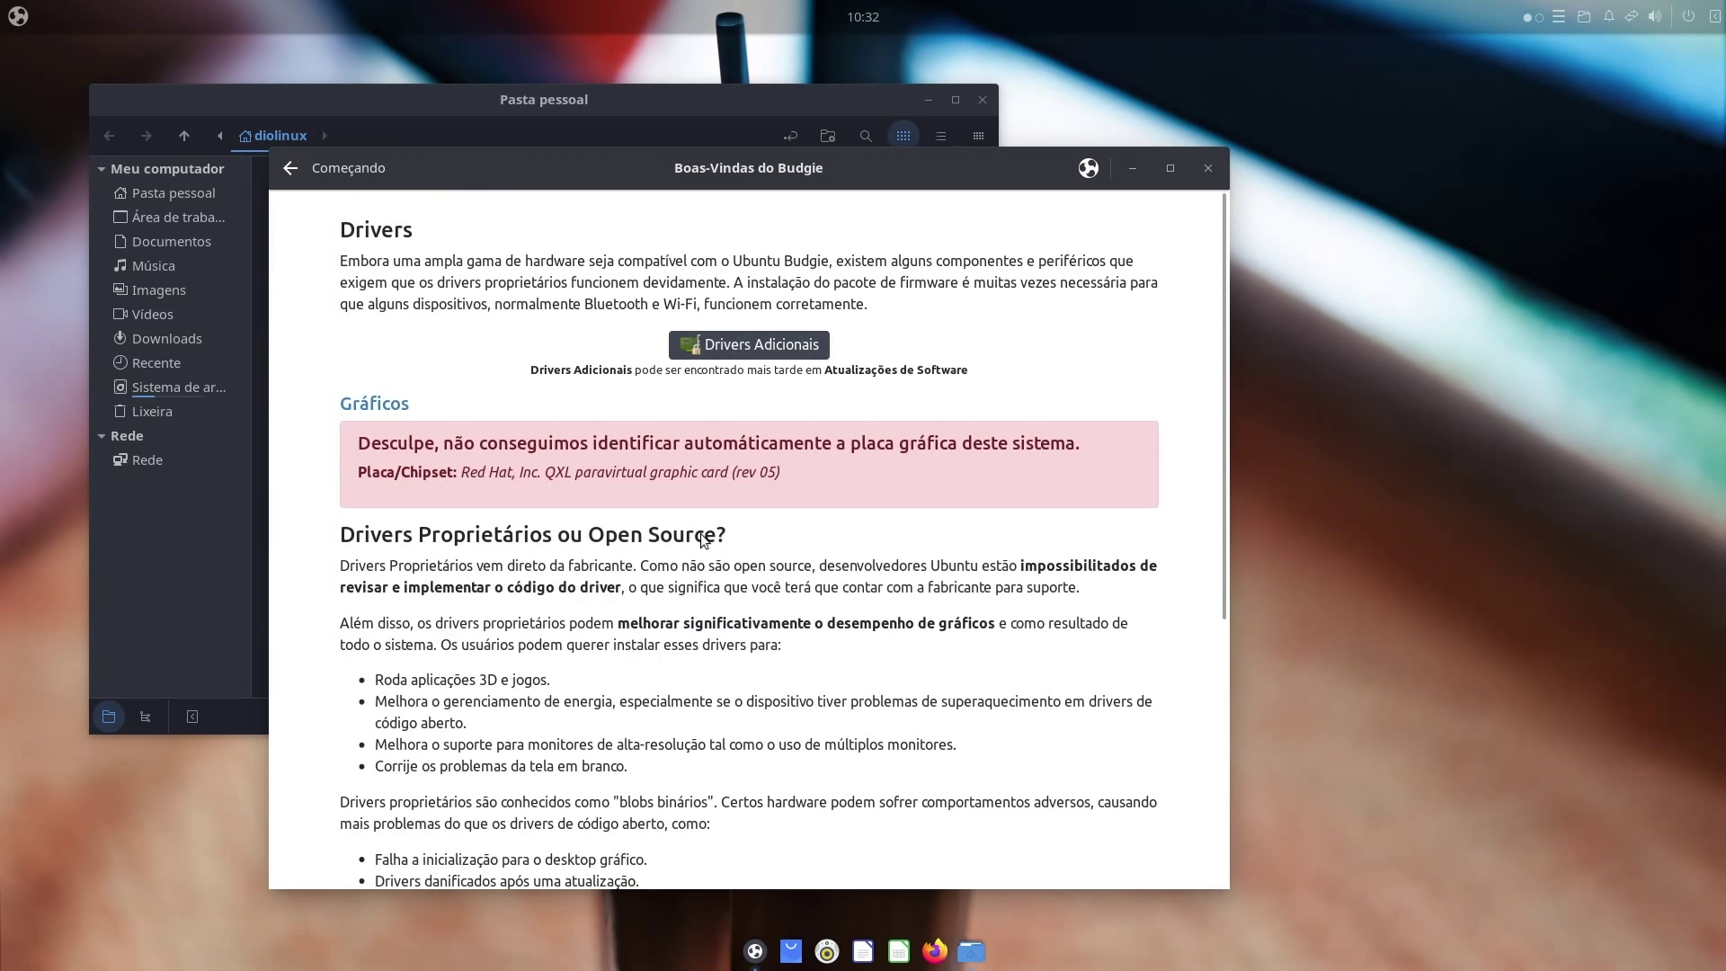
scroll(714, 543, "down", 5)
scroll(710, 536, "down", 2)
scroll(710, 536, "up", 7)
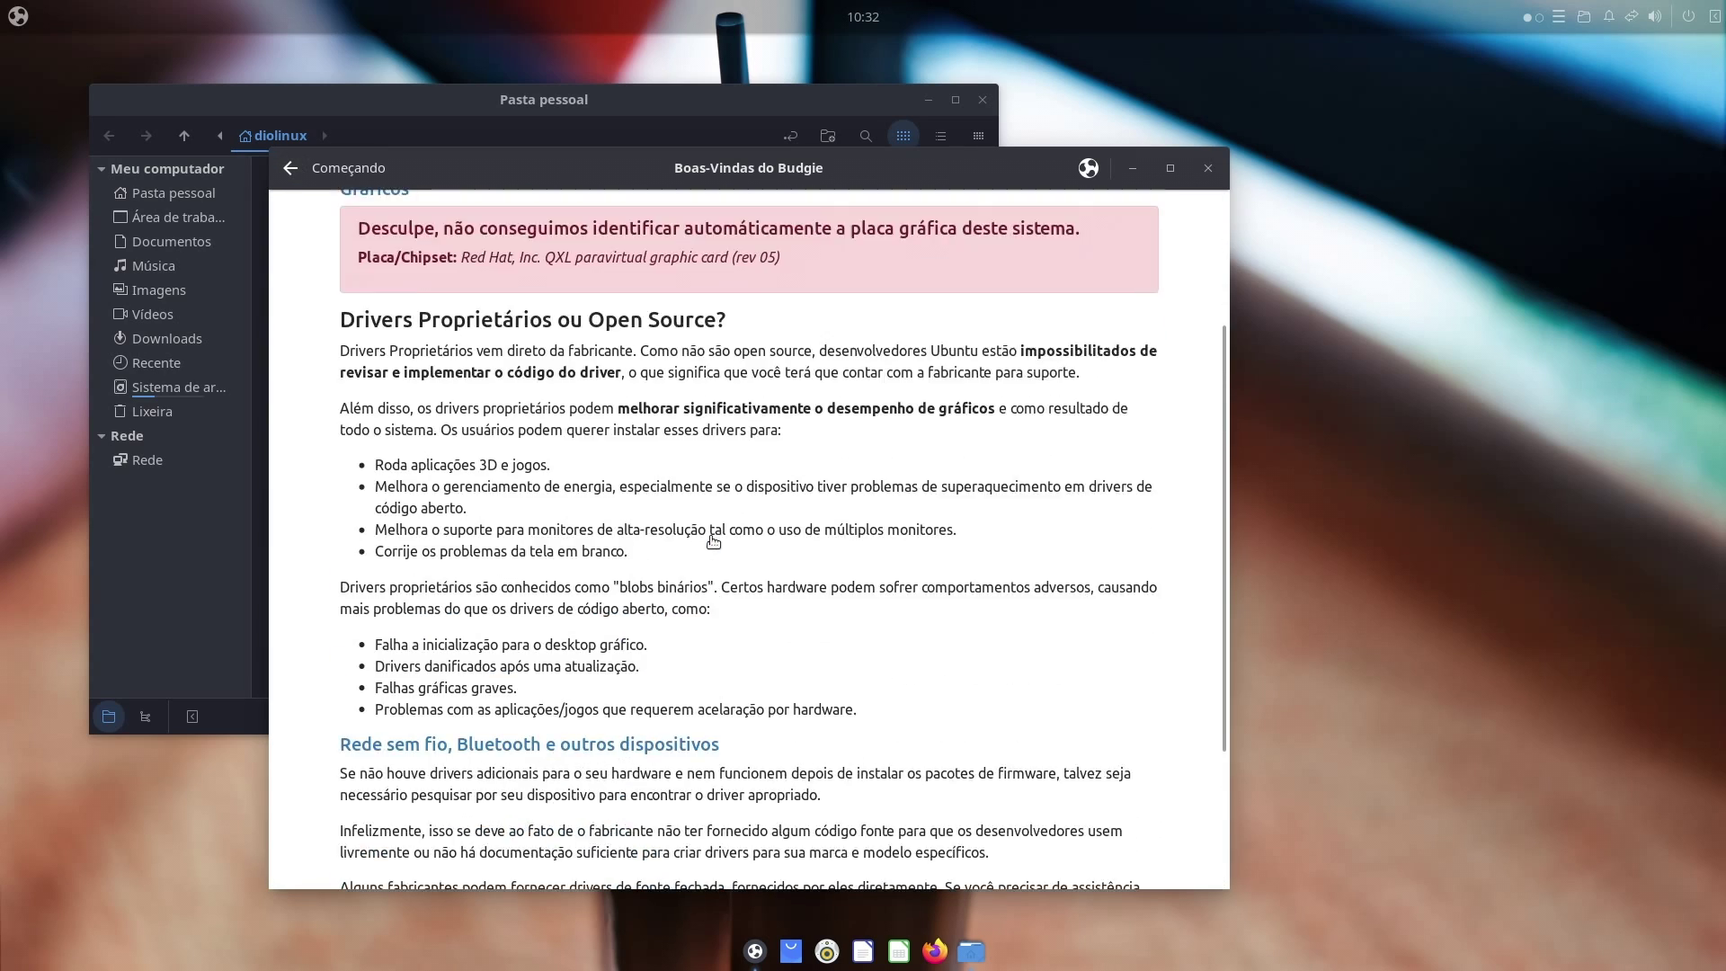
View the Idioma & Entrada page and reposition the welcome window
left_click(285, 172)
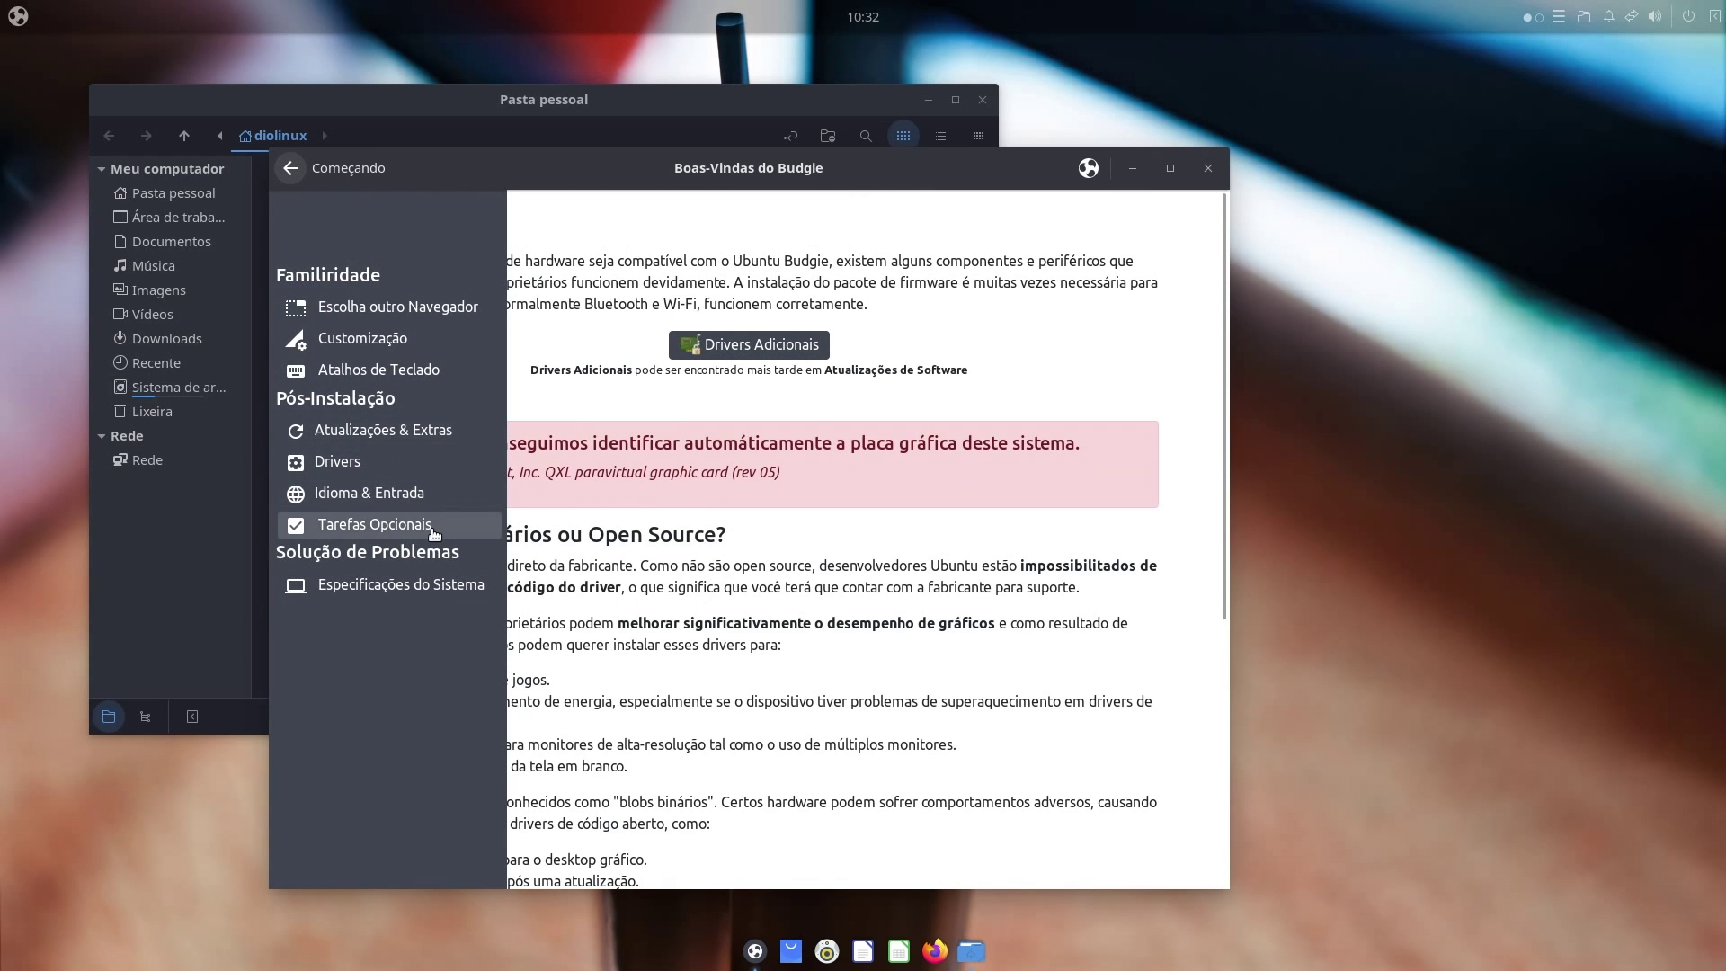
left_click(420, 505)
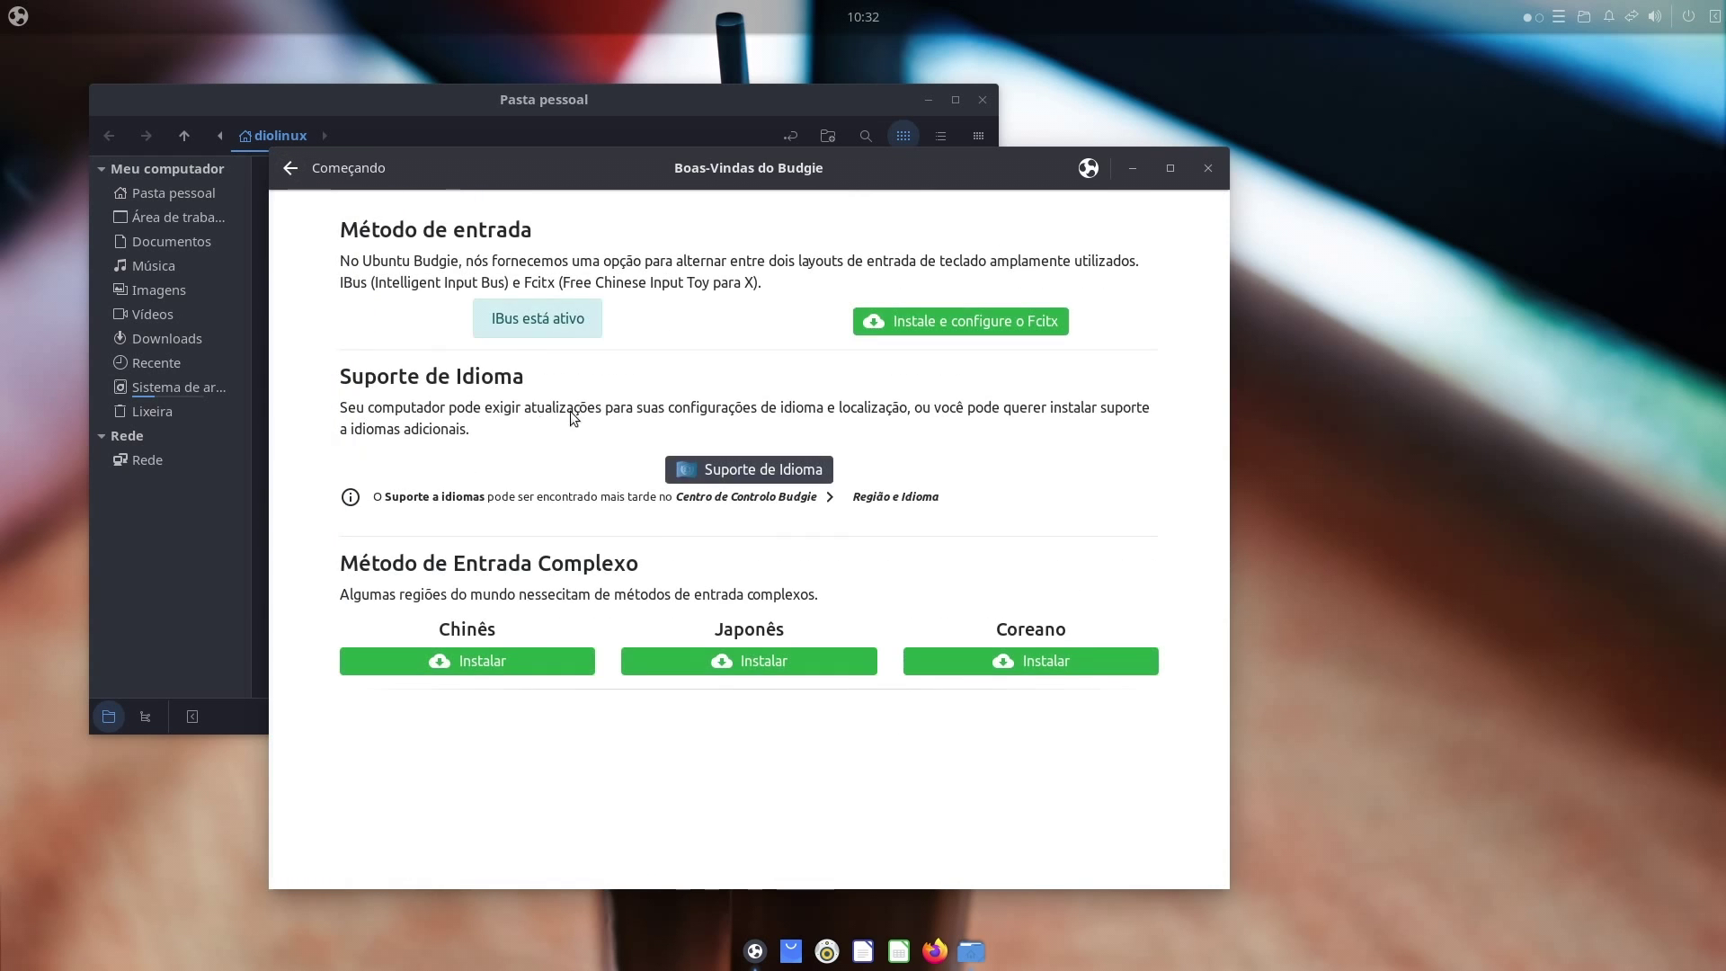
left_click_drag(629, 167, 720, 122)
From the Customização page, open the Budgie Desktop settings and Budgie Control Center, placing the Control Center beside the welcome window
left_click(395, 117)
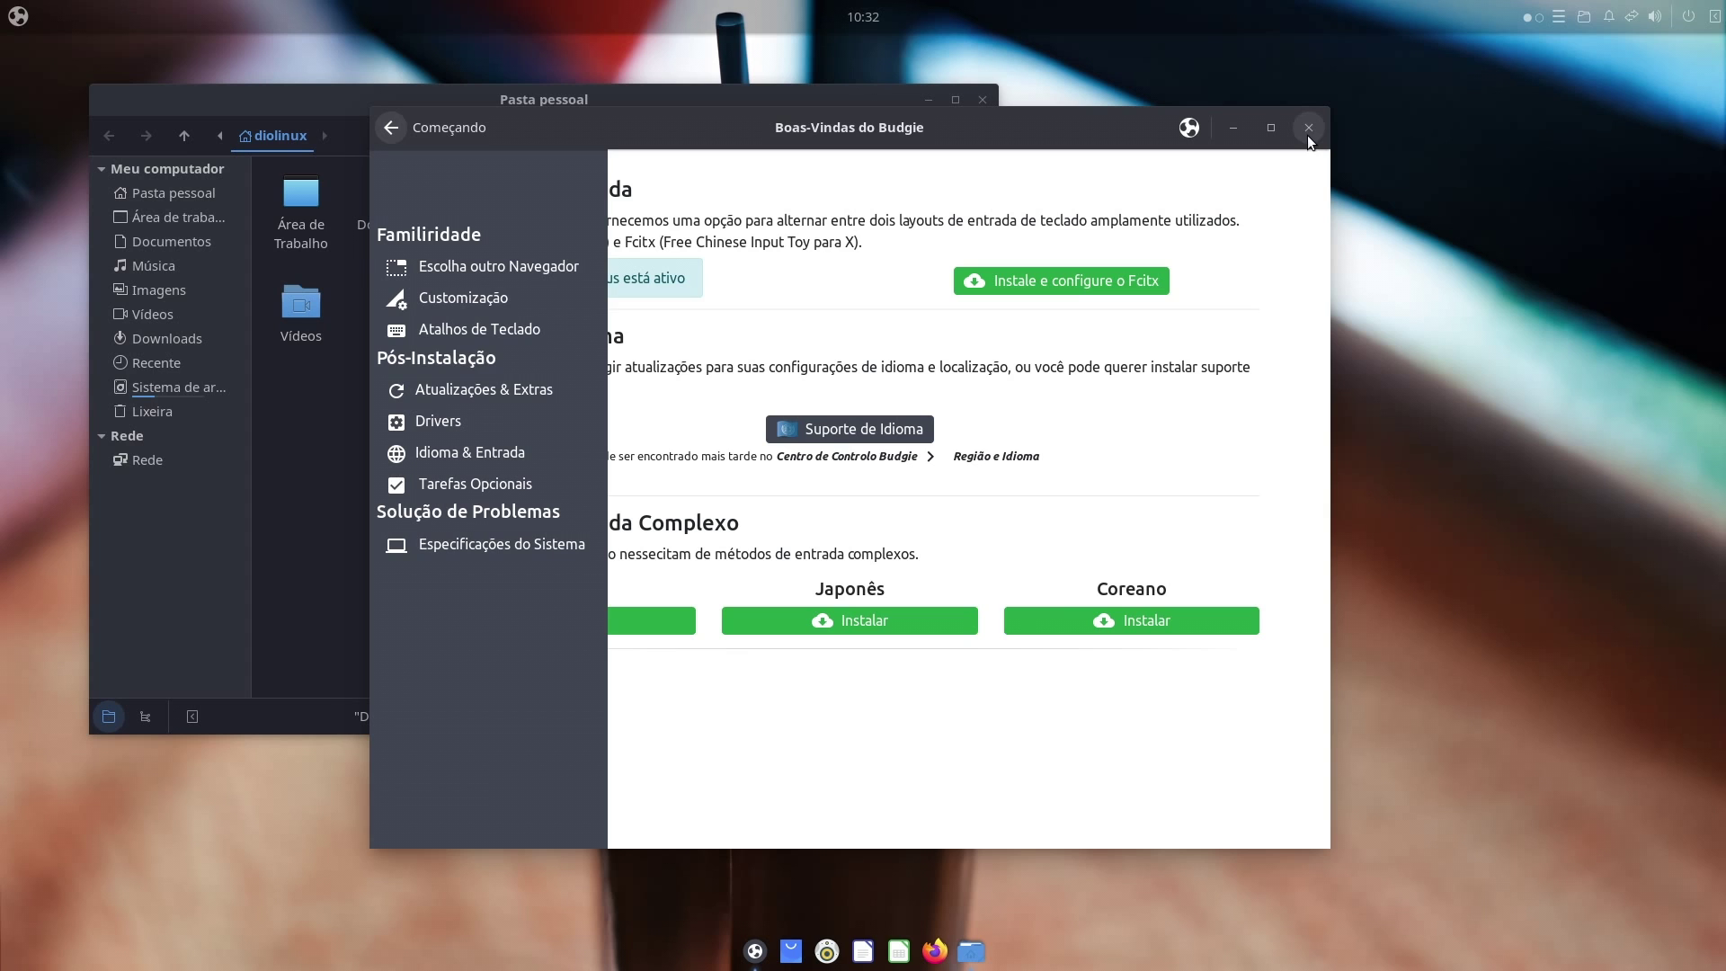
left_click(496, 297)
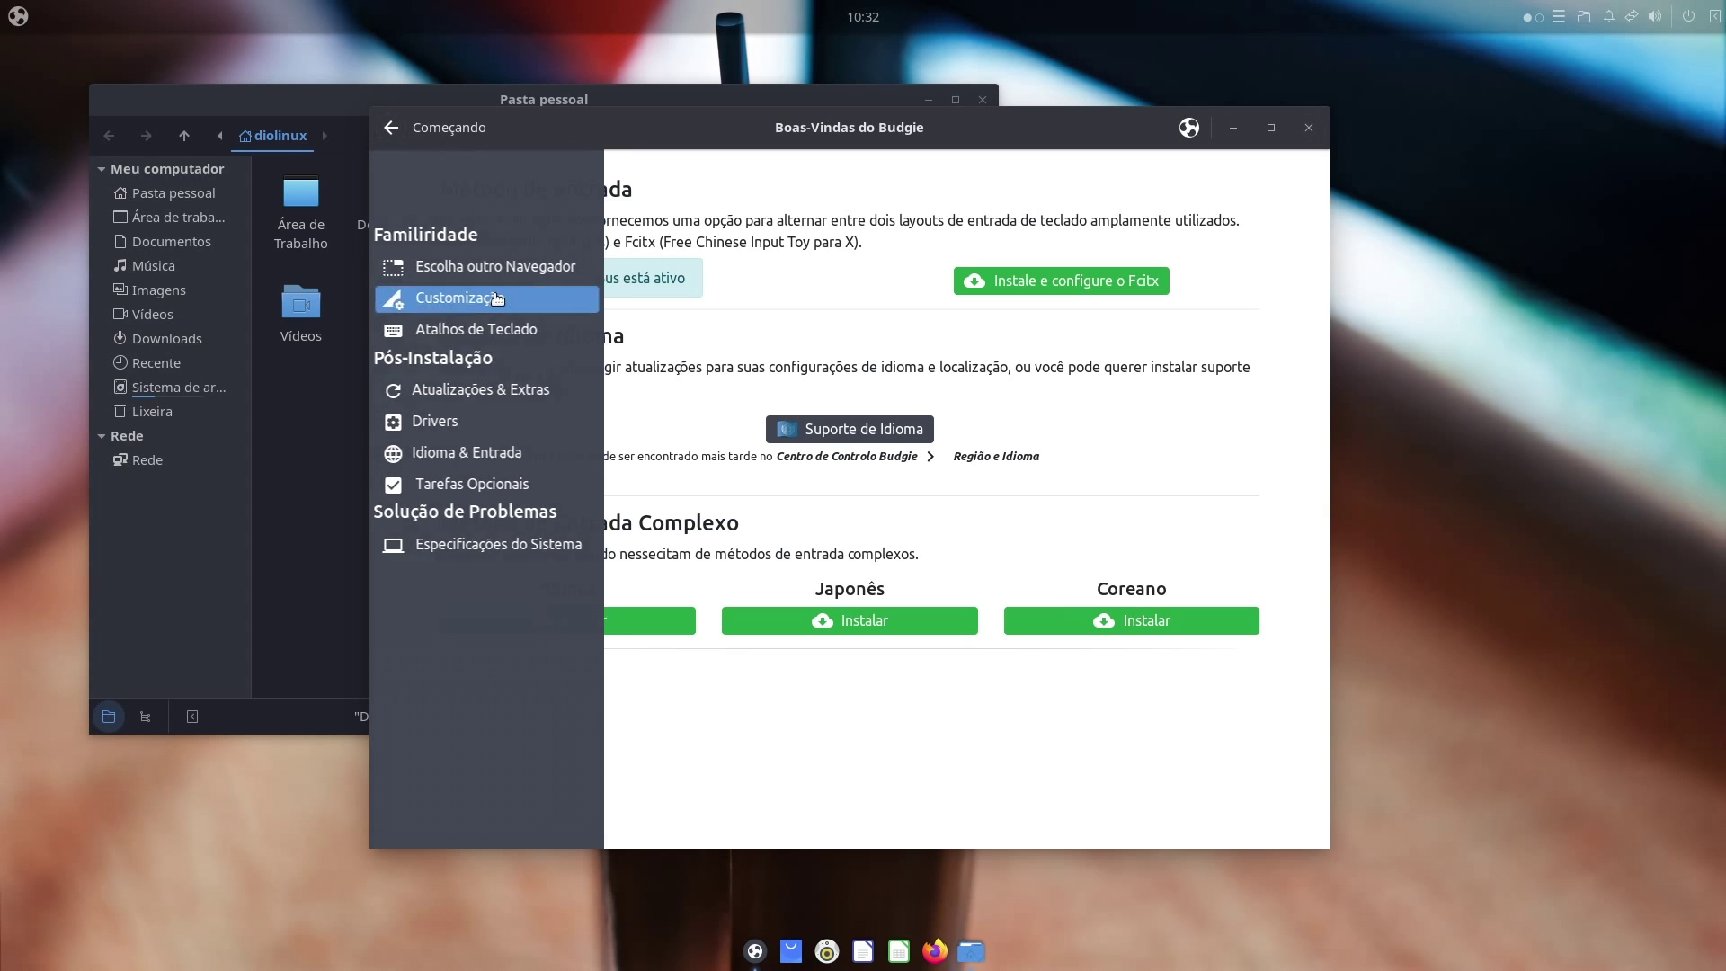
left_click(781, 307)
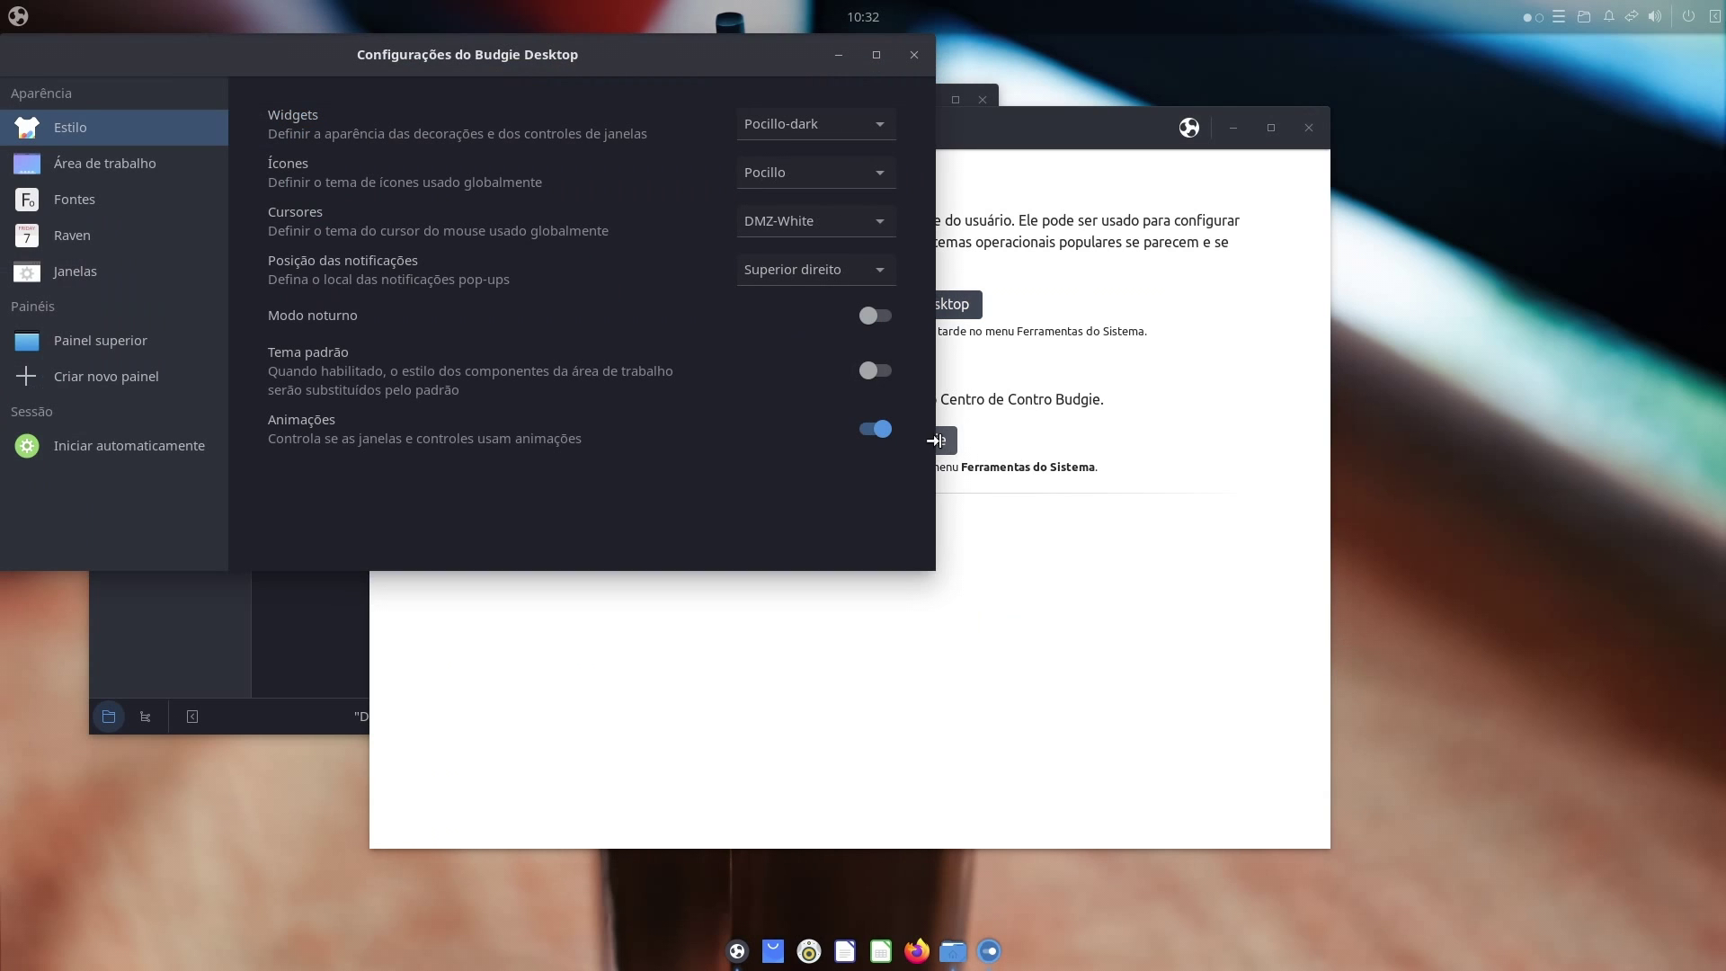
left_click(958, 448)
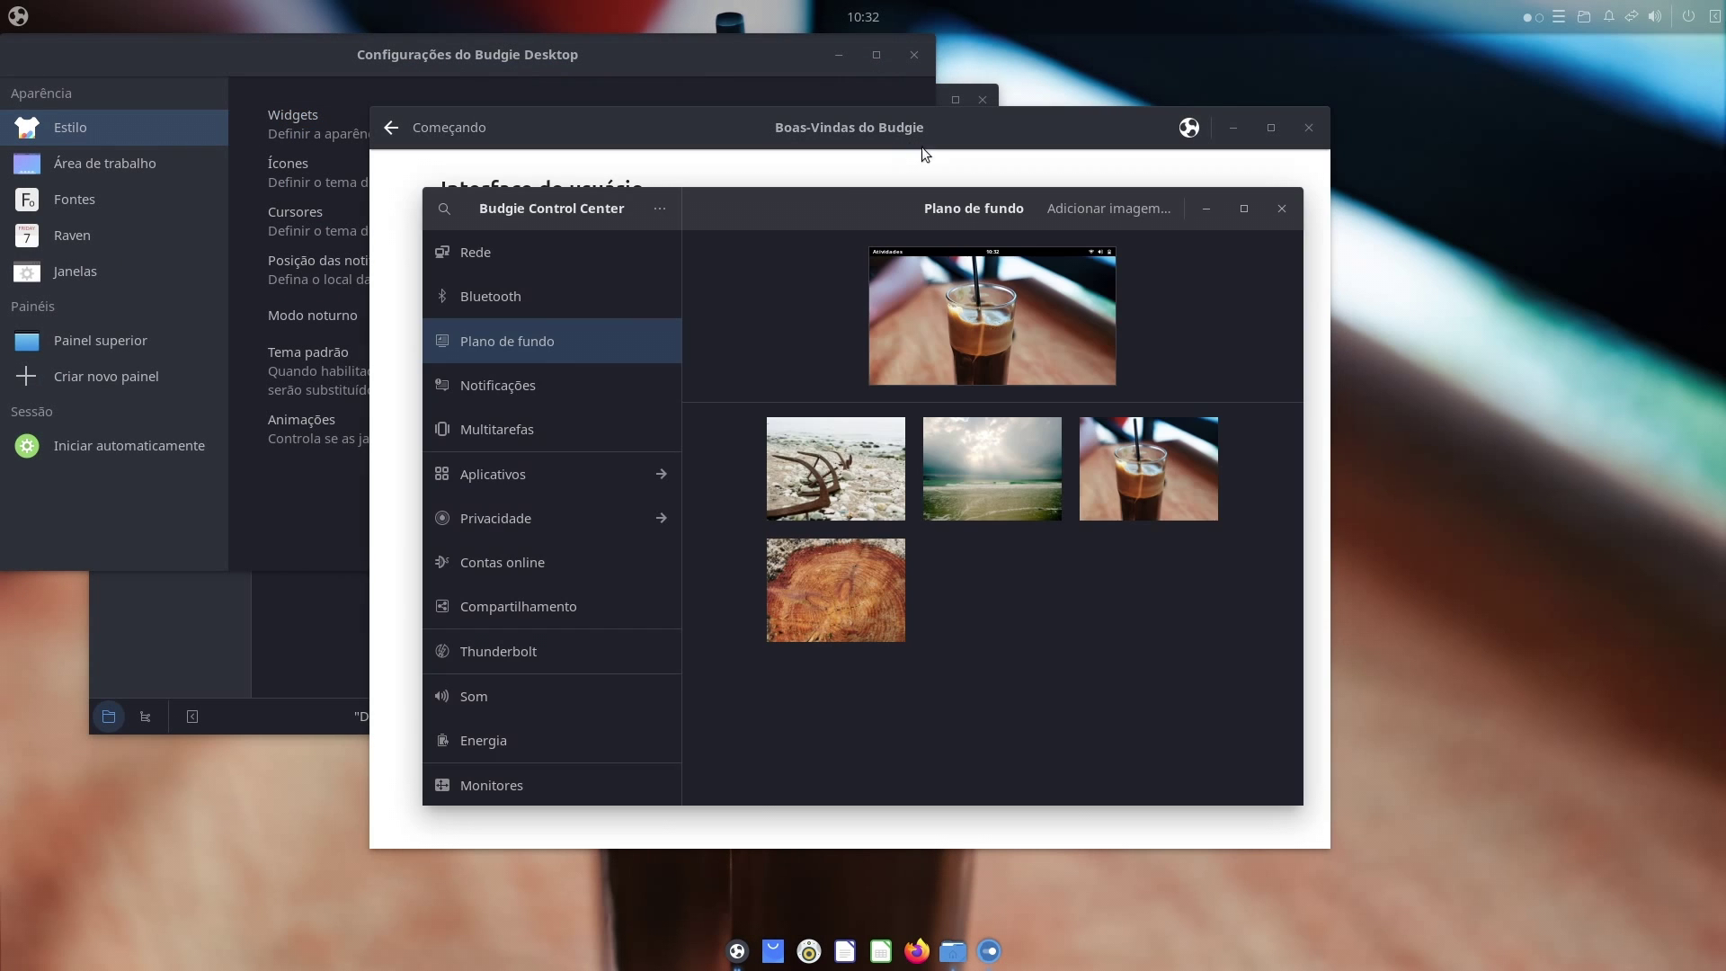
left_click_drag(735, 210, 1061, 177)
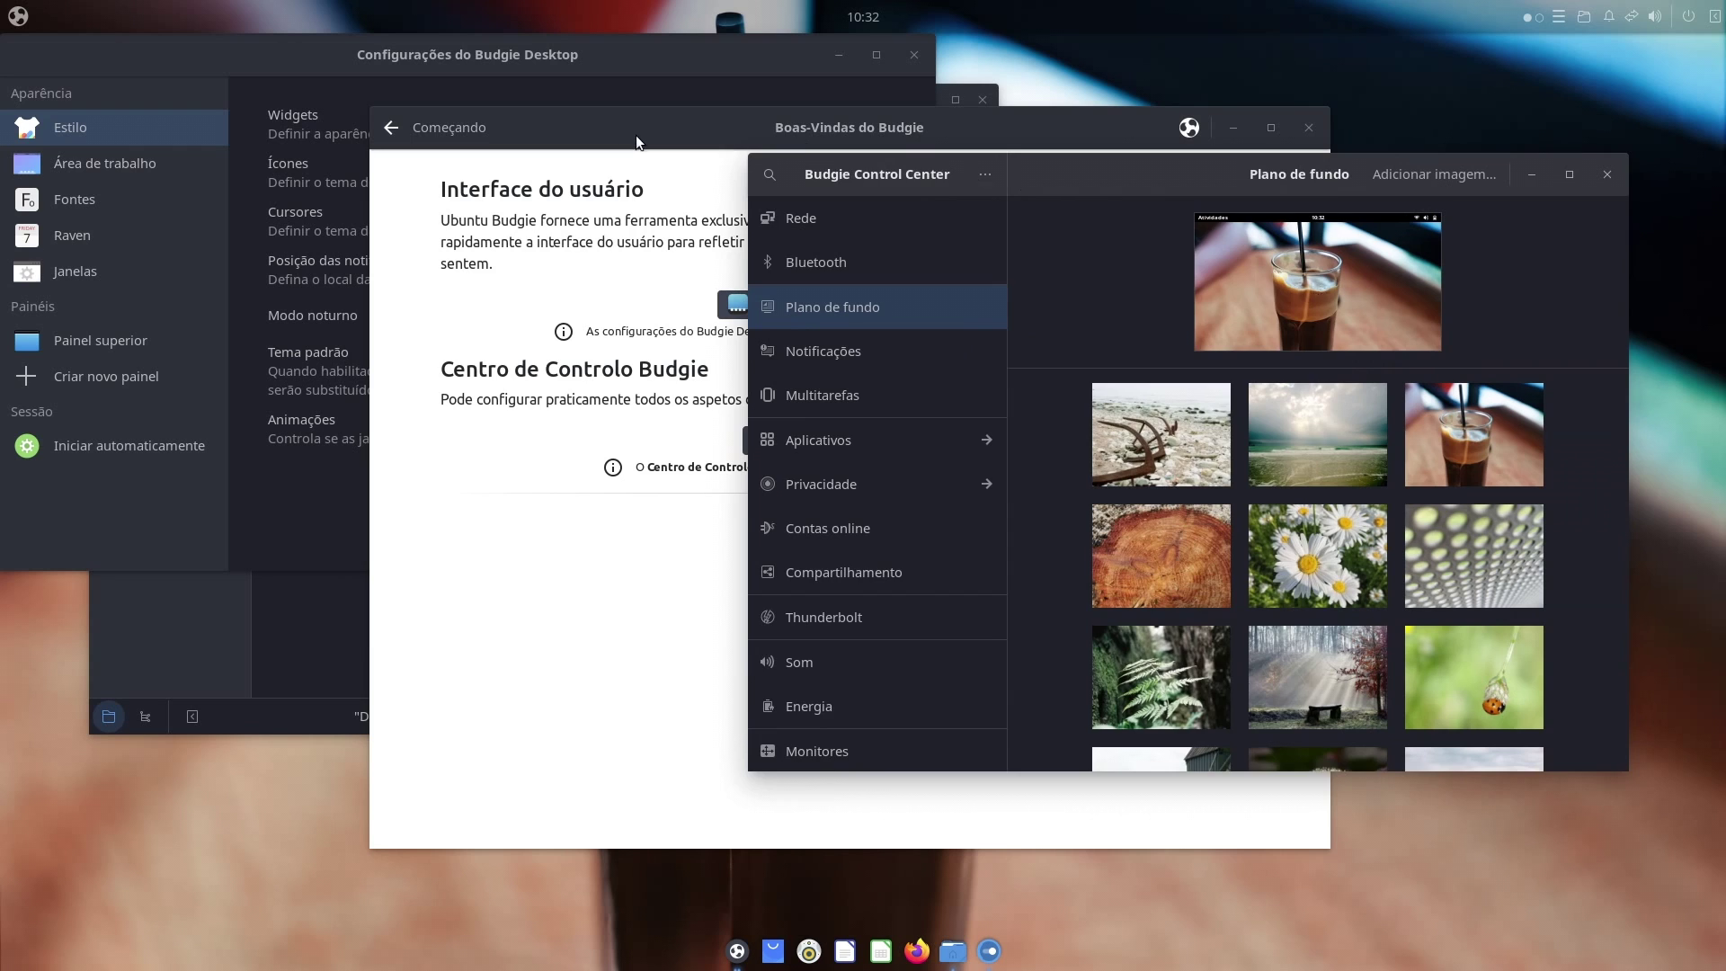
Return to the welcome application's main menu and open Temas & Layouts
left_click(403, 135)
left_click(391, 132)
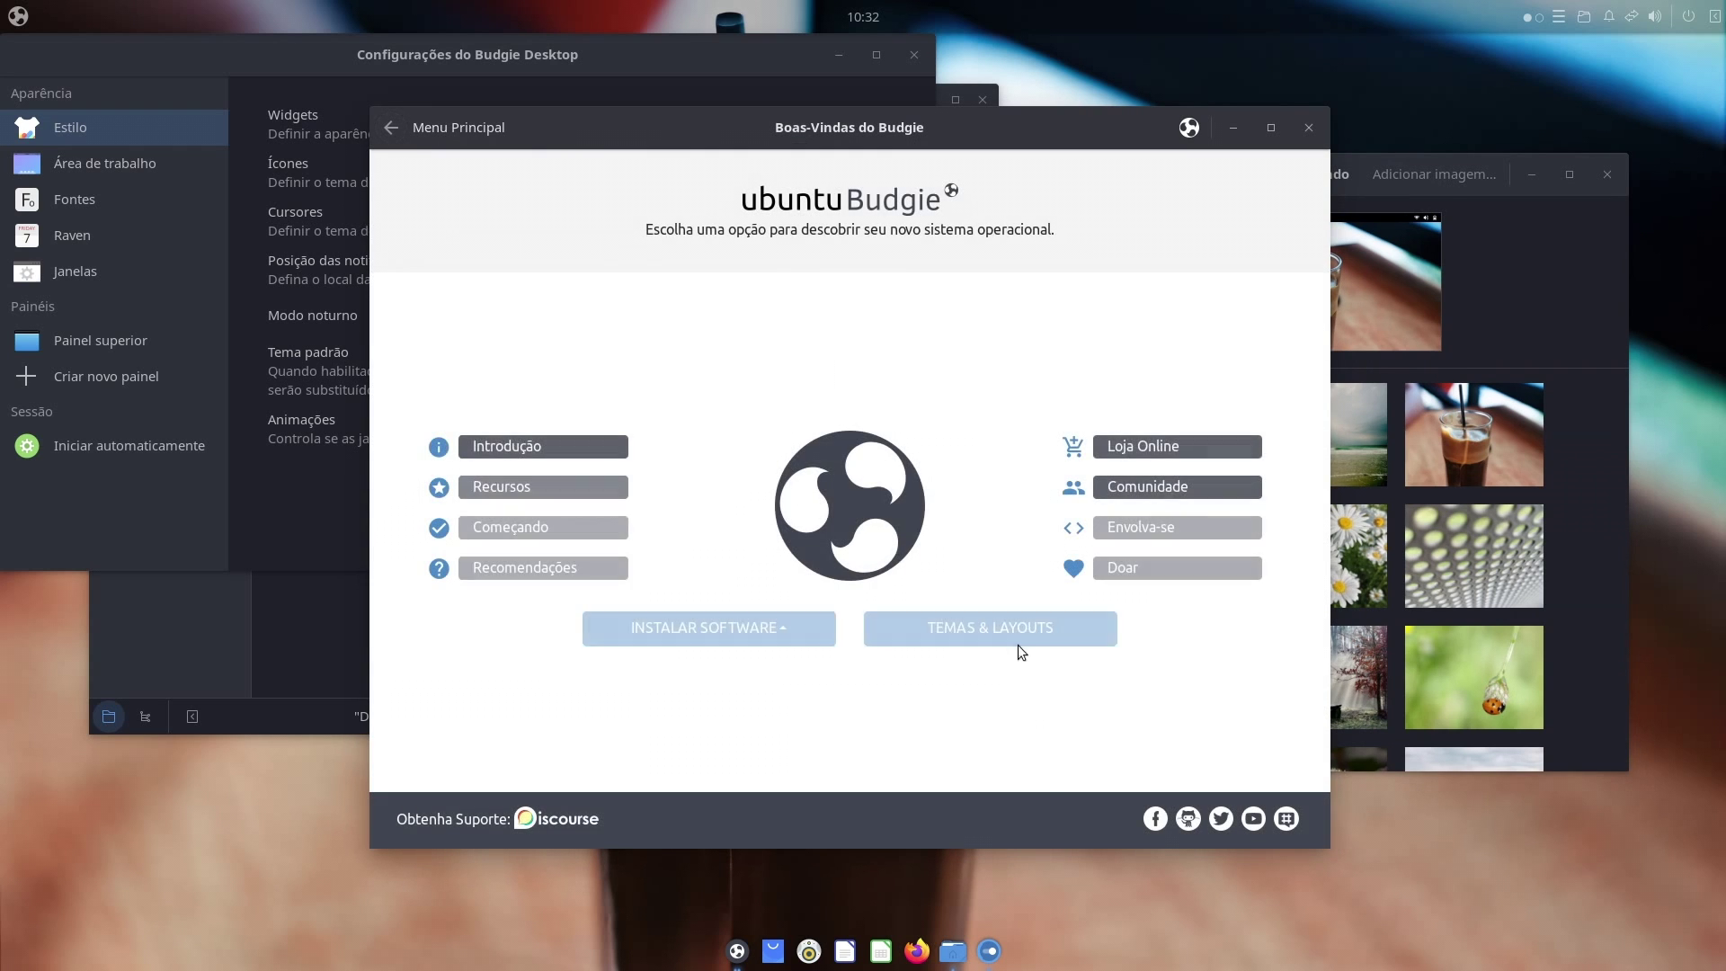
left_click(1021, 642)
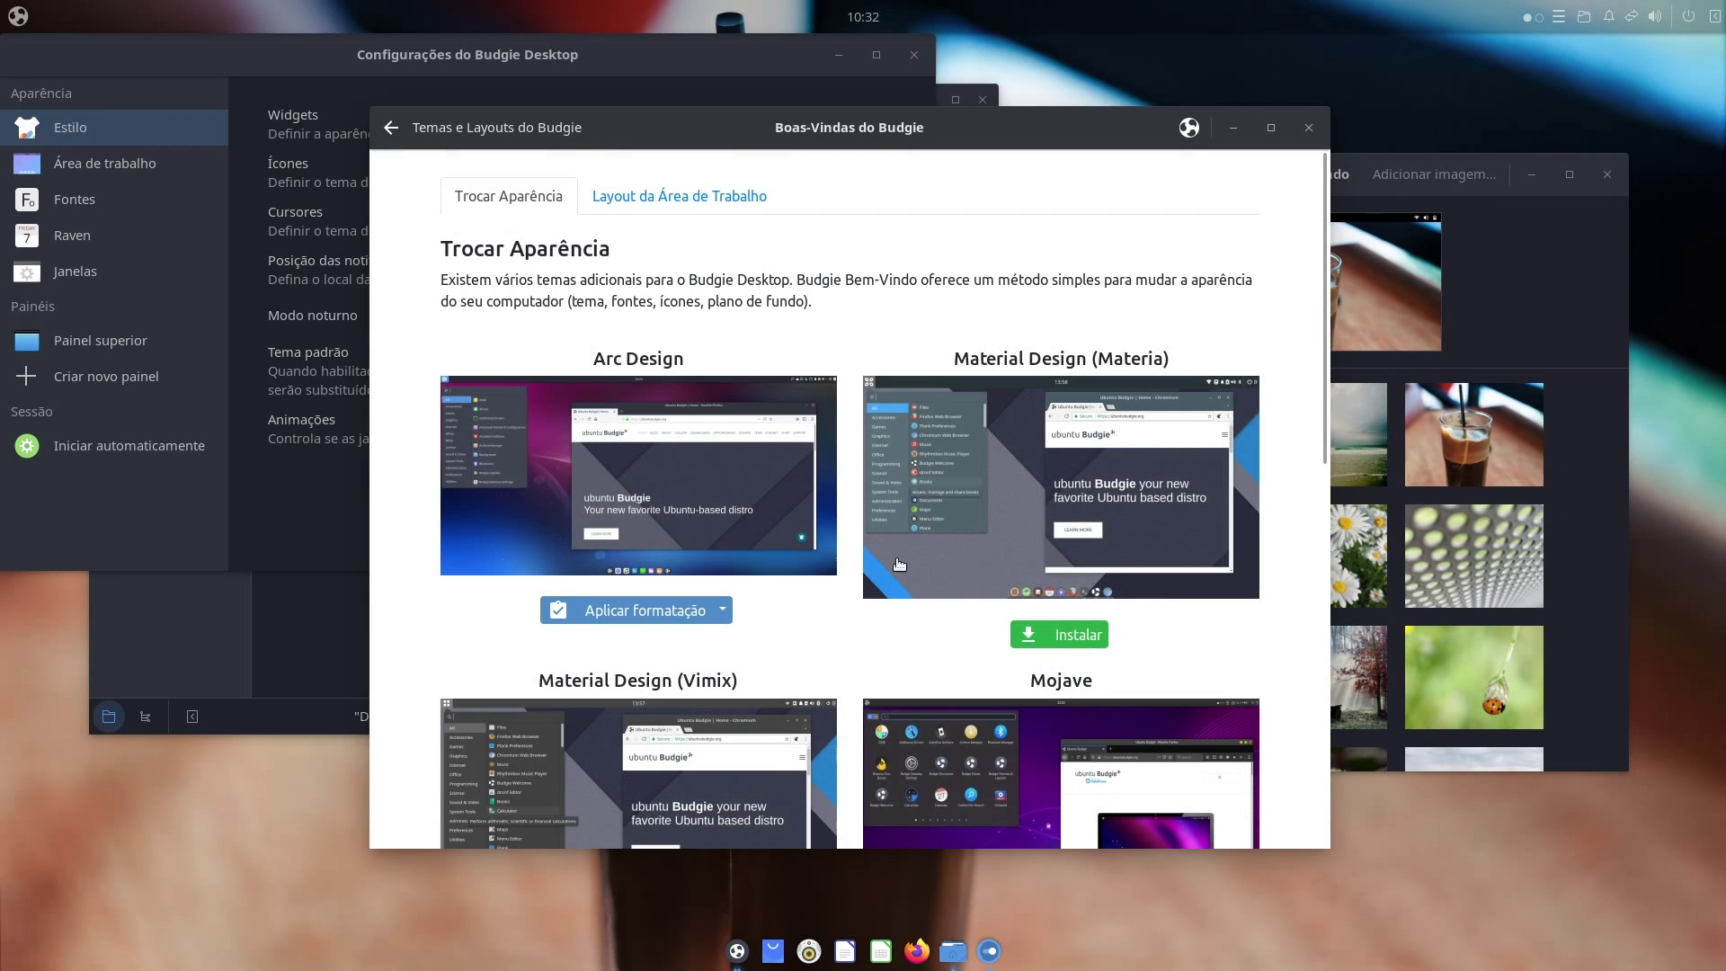
Compare the sections of the Budgie Desktop settings with the full category list of the Budgie Control Center
left_click(1521, 294)
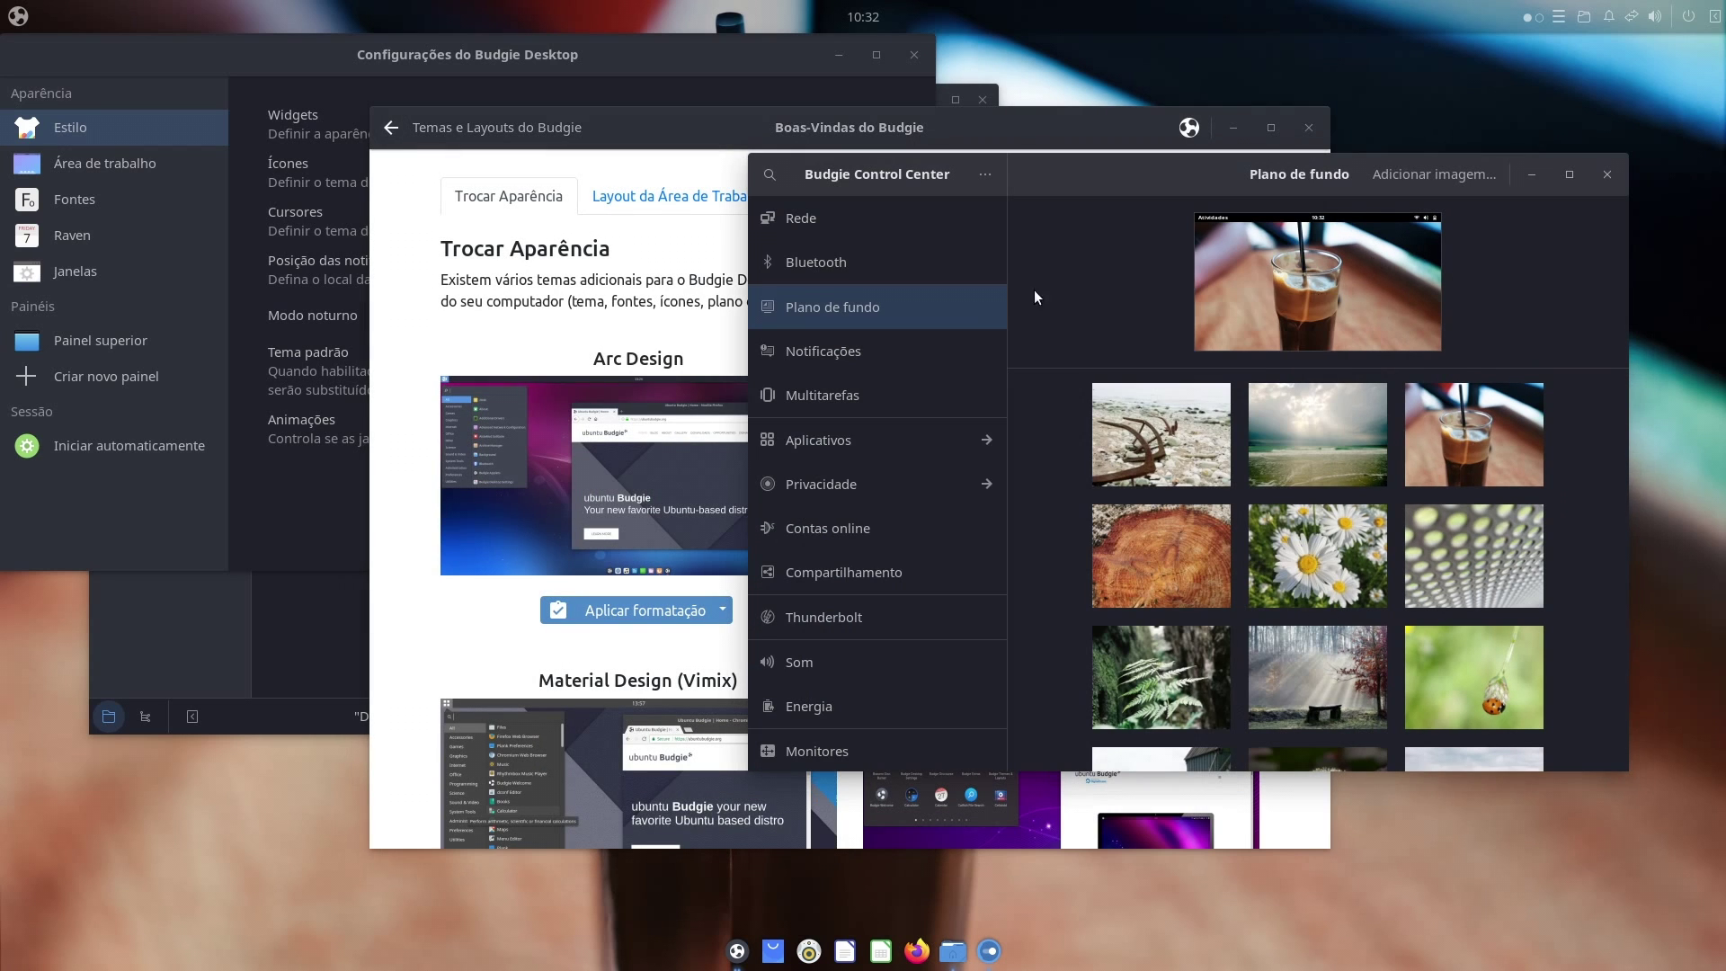
left_click(363, 52)
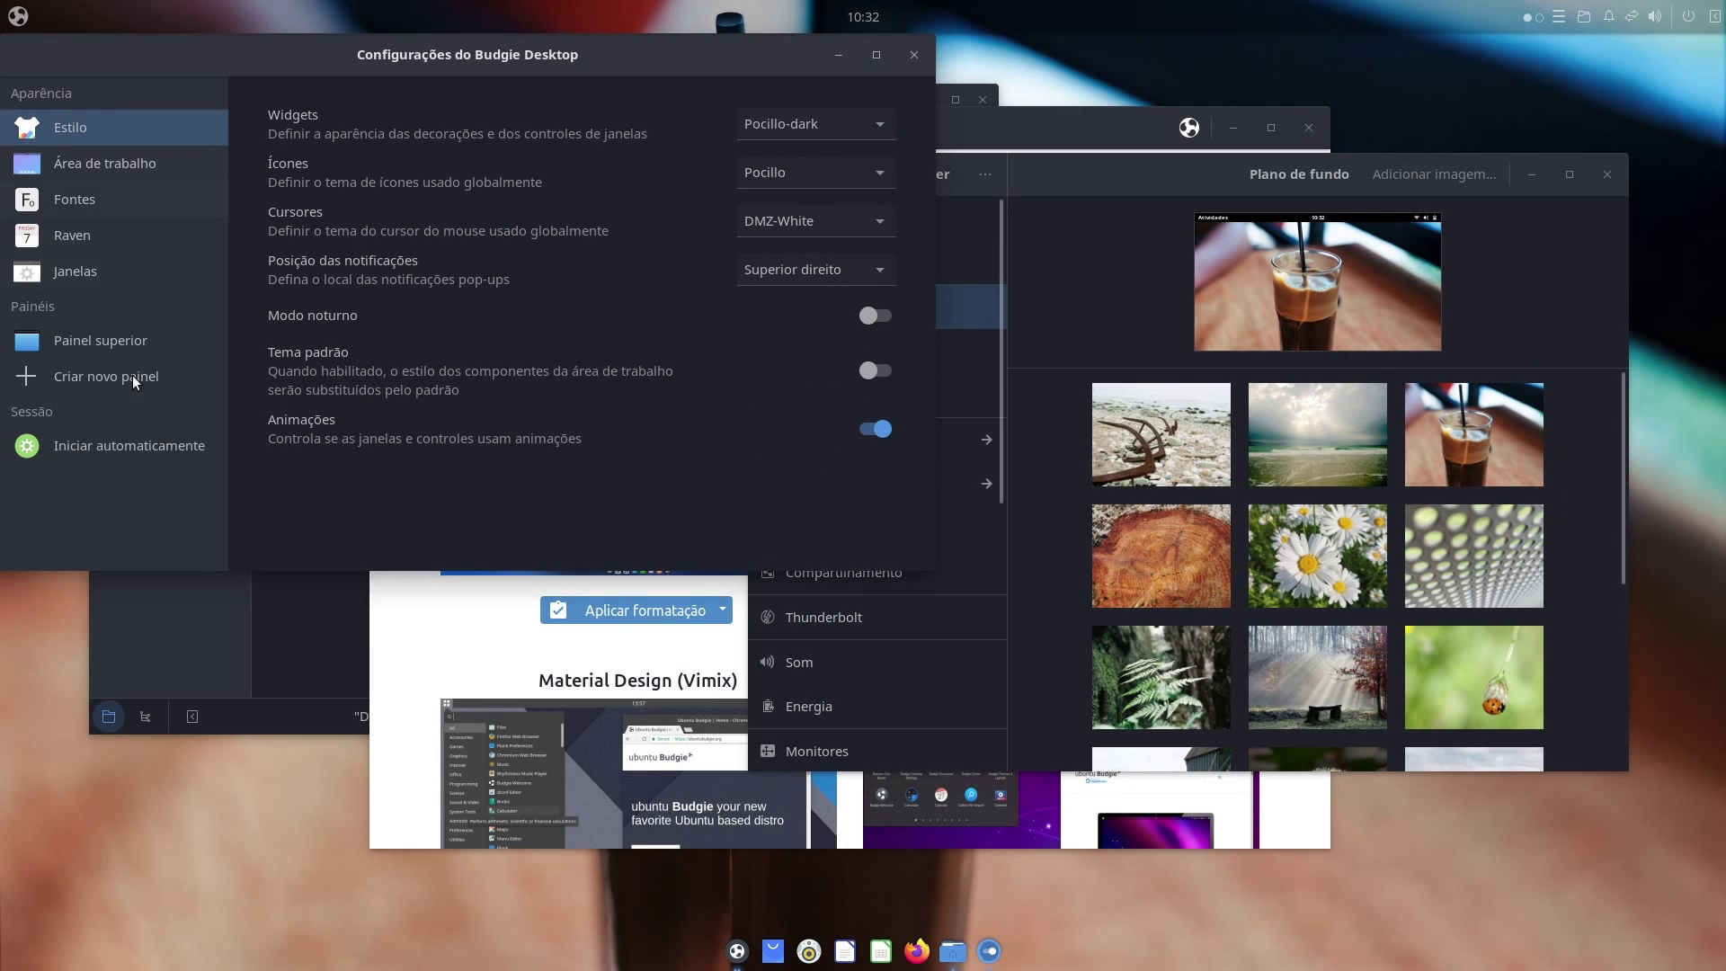
left_click(1579, 520)
scroll(865, 590, "down", 5)
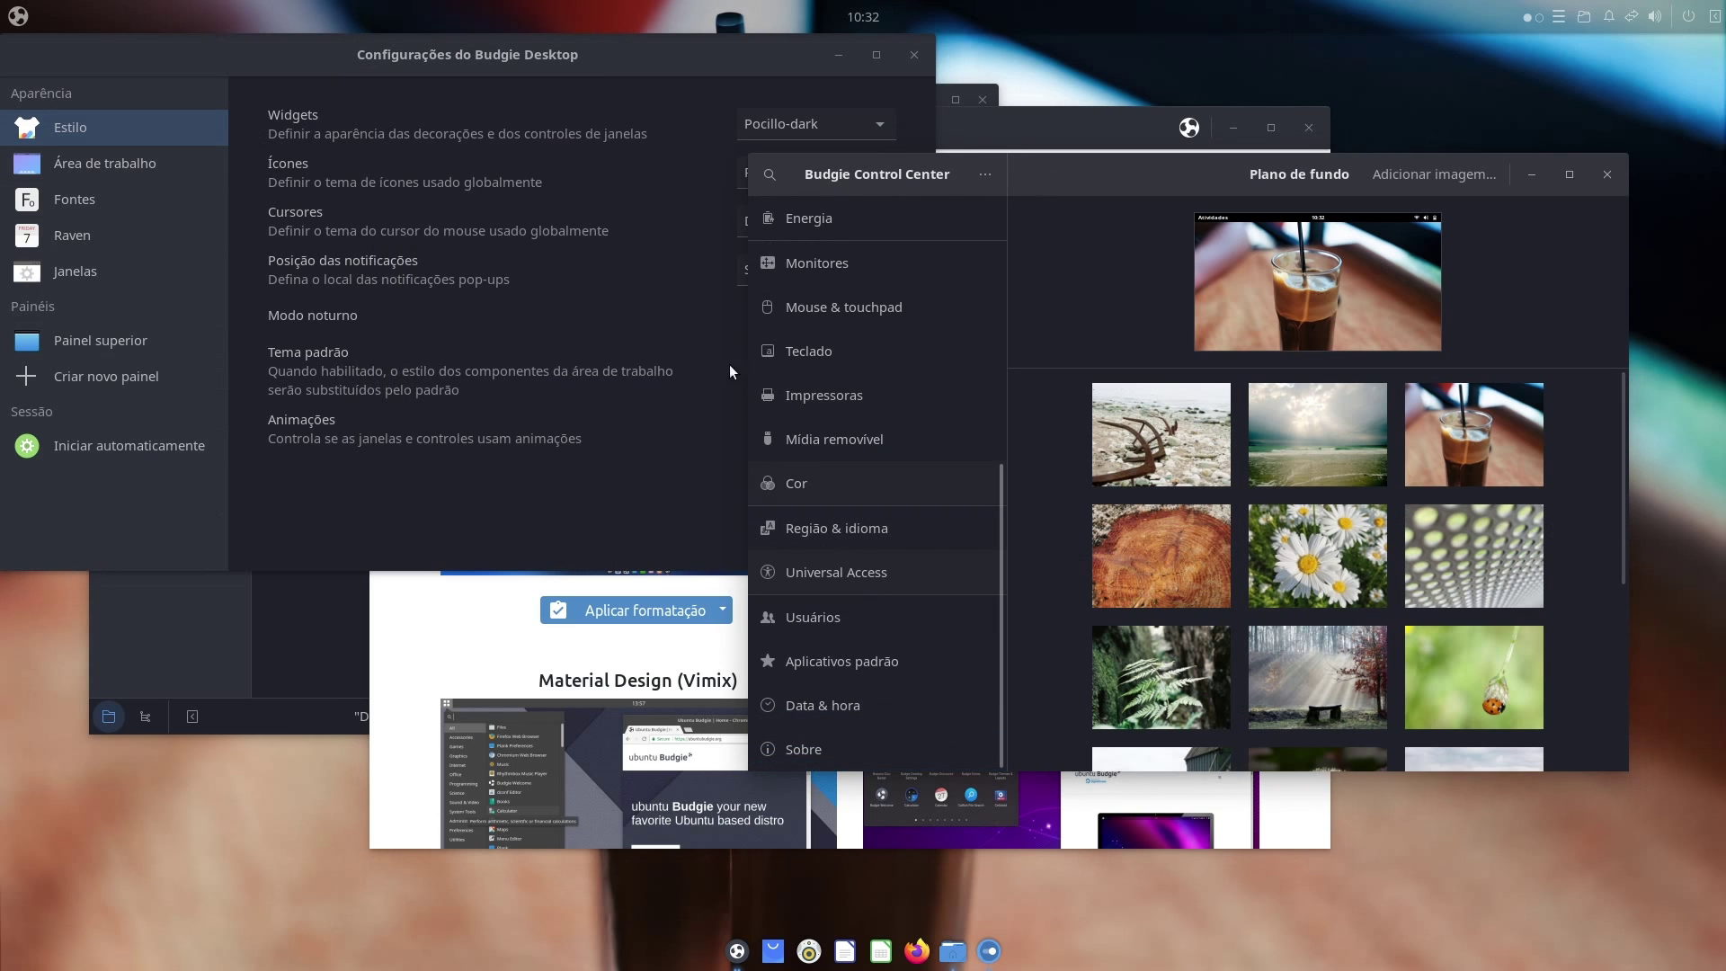
Bring the Budgie Desktop settings into full view and look over the Estilo widget themes and the Área de trabalho options
left_click_drag(521, 56, 700, 126)
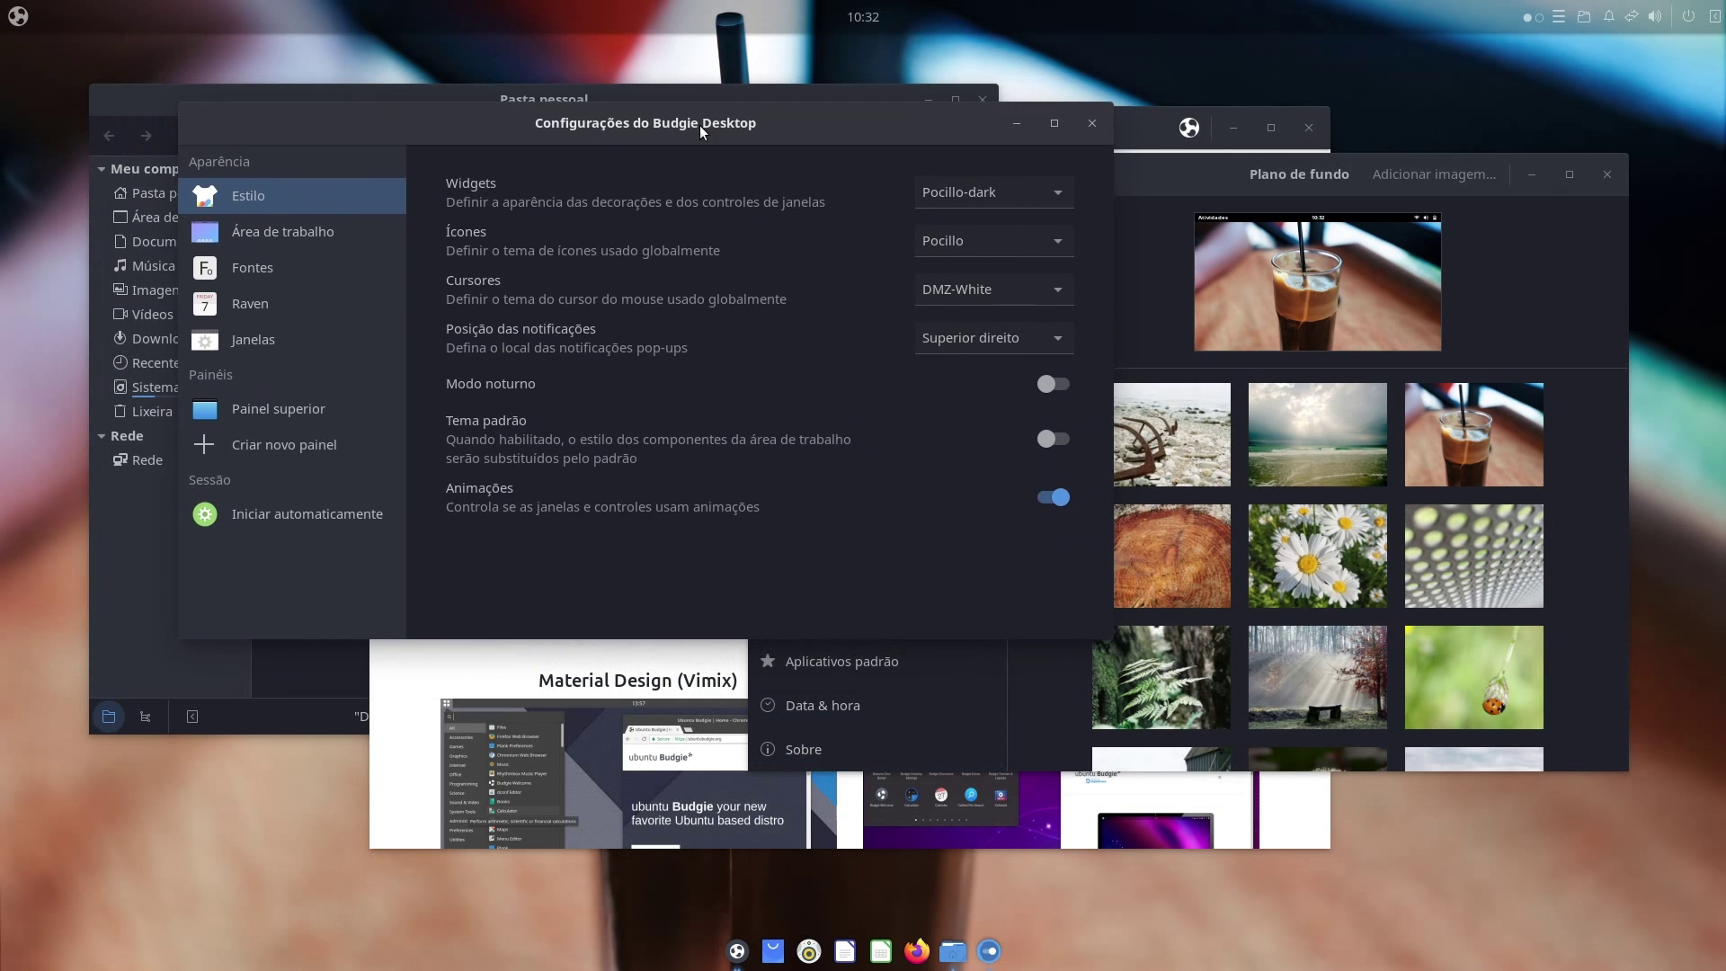
left_click(993, 196)
left_click(973, 192)
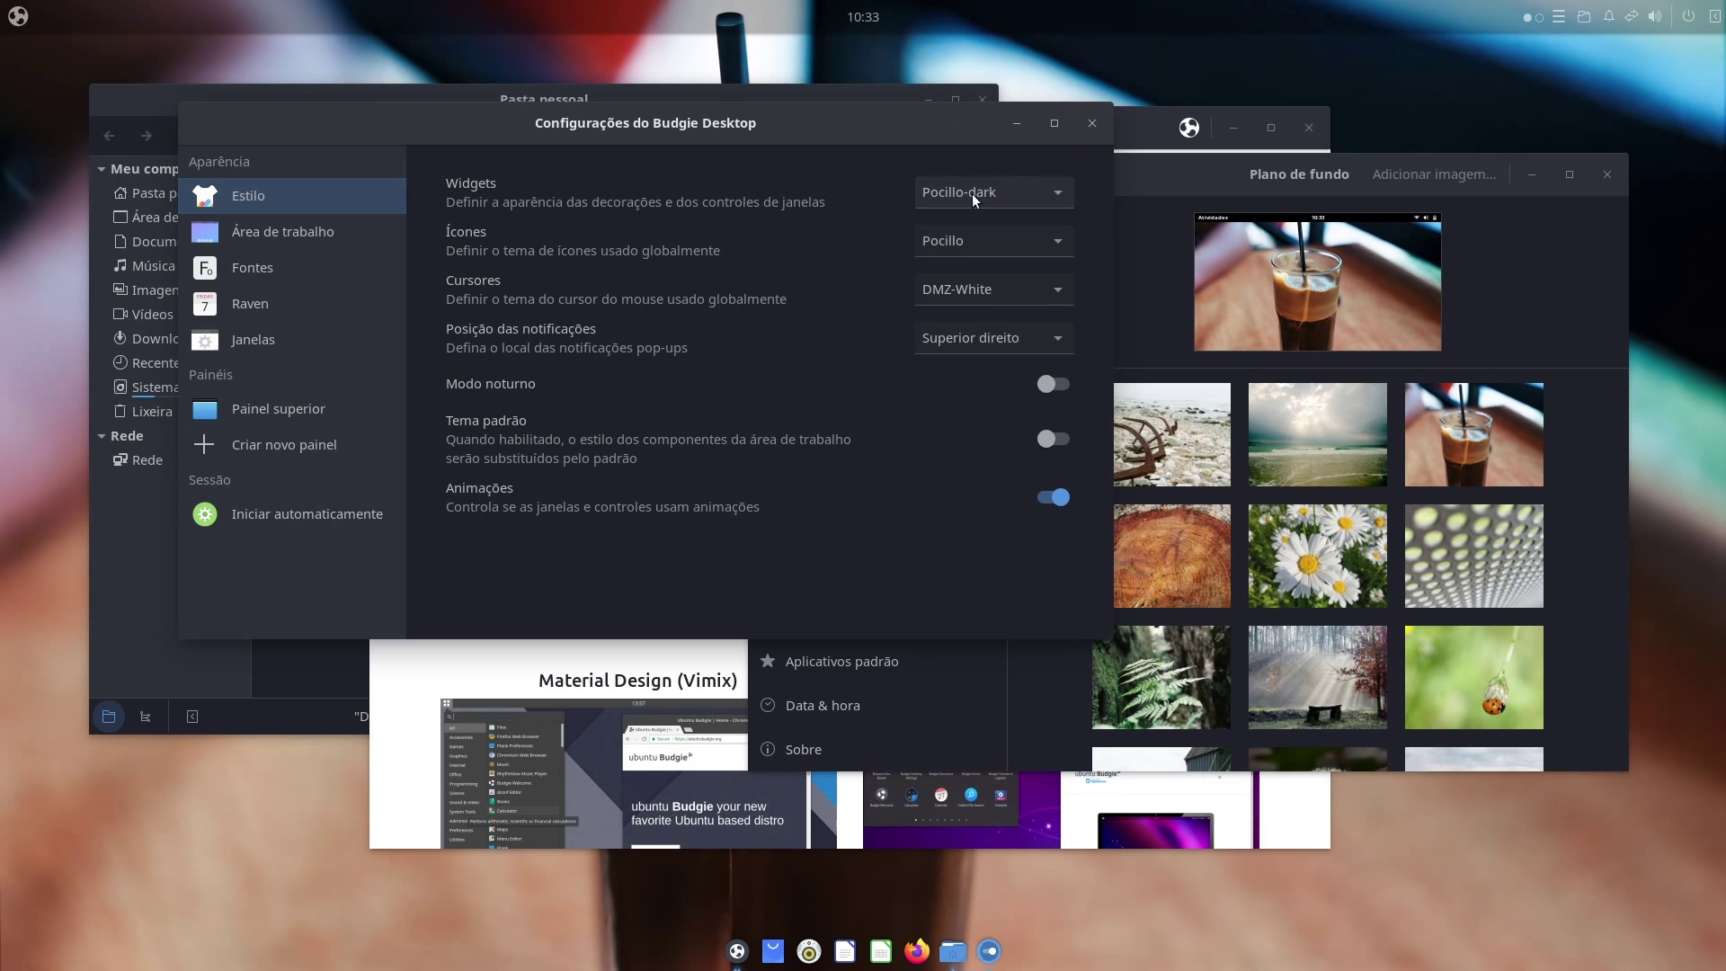
left_click(281, 235)
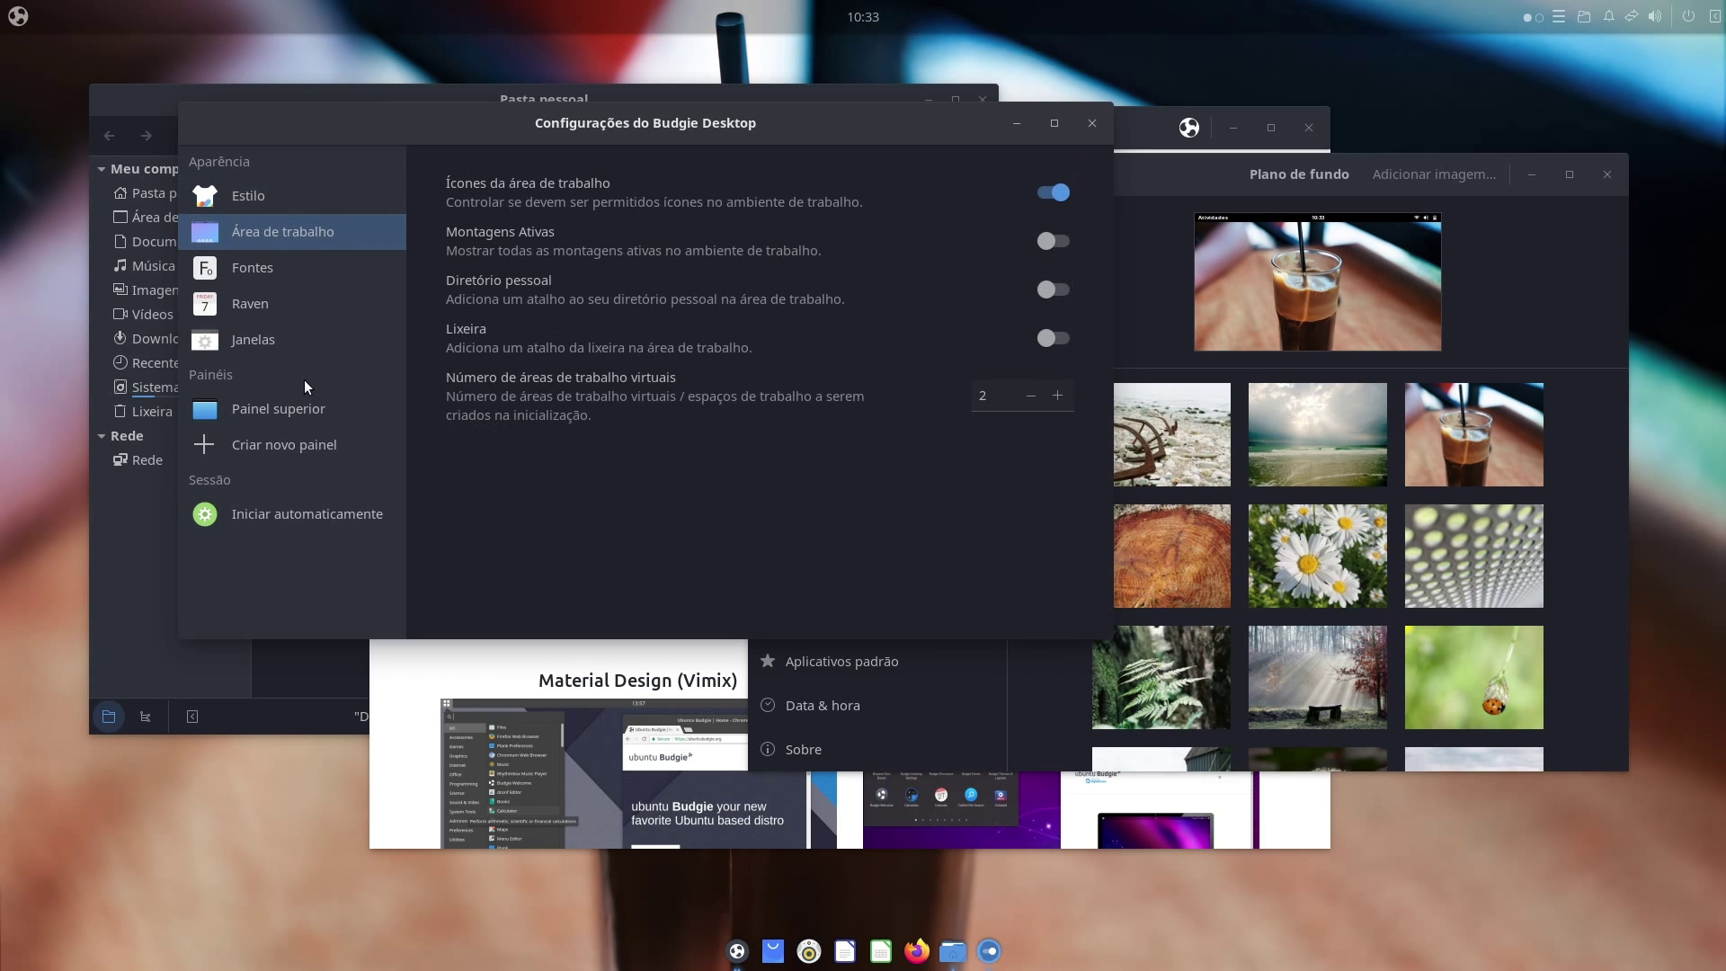
Review the applets of Painel superior and browse the list of applets that can be added, without adding any
left_click(320, 408)
scroll(622, 370, "down", 5)
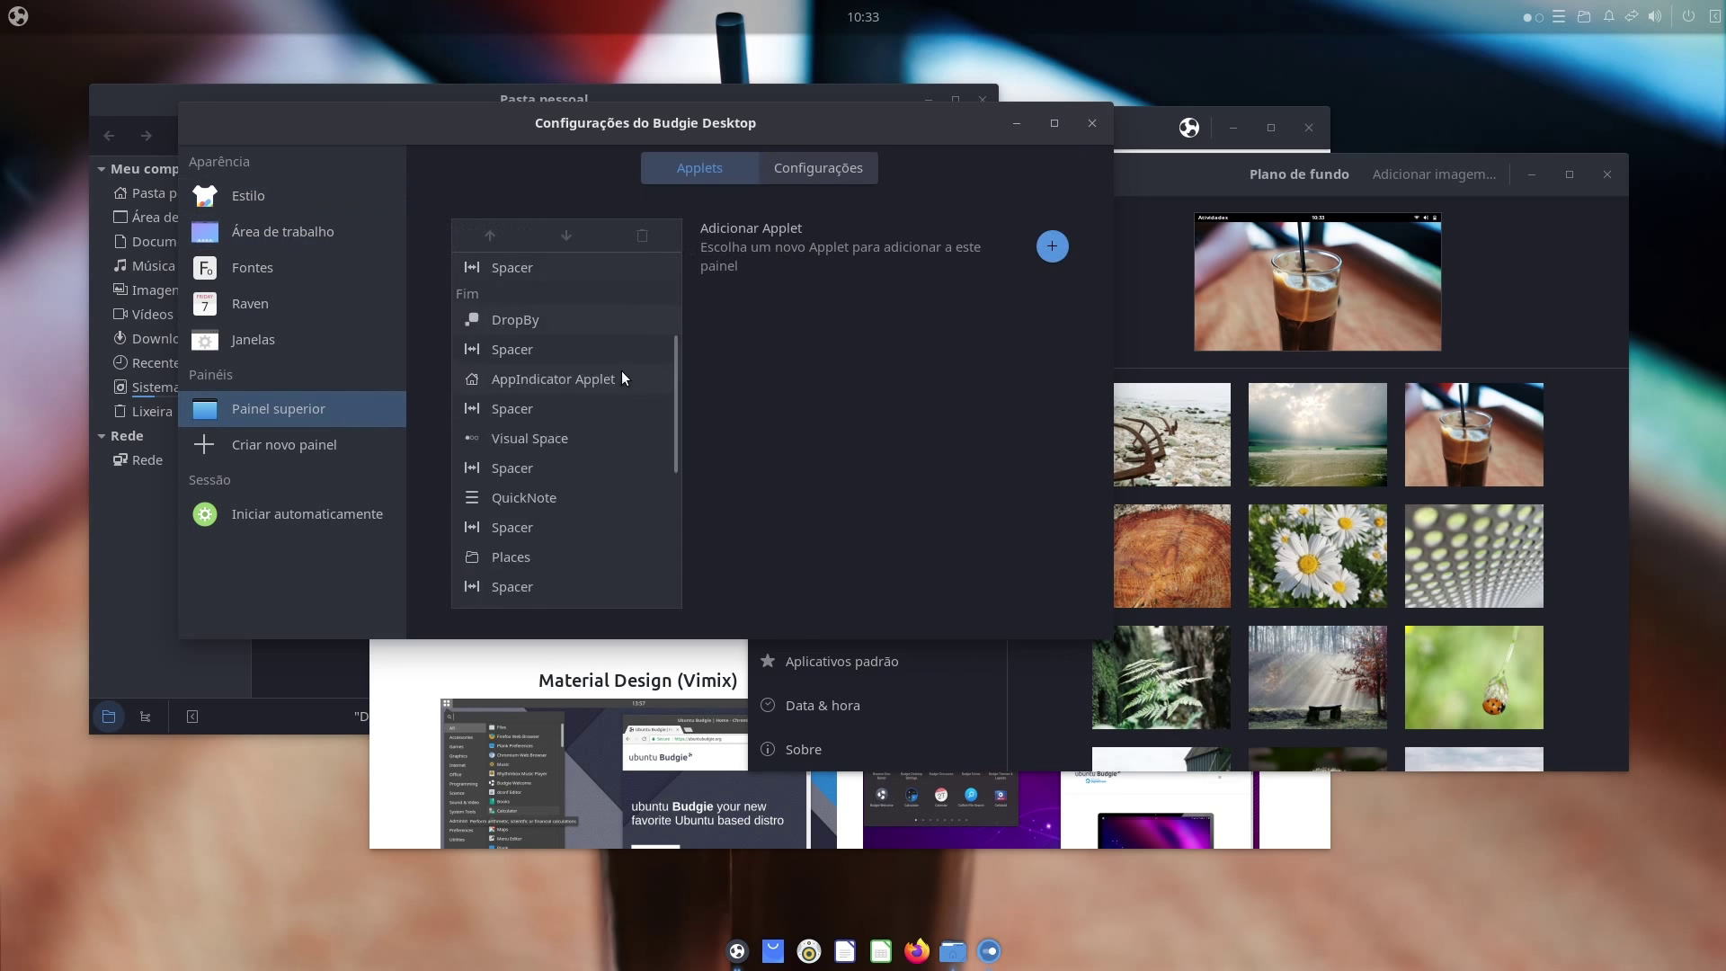
scroll(629, 404, "up", 6)
left_click(1052, 246)
scroll(682, 381, "down", 10)
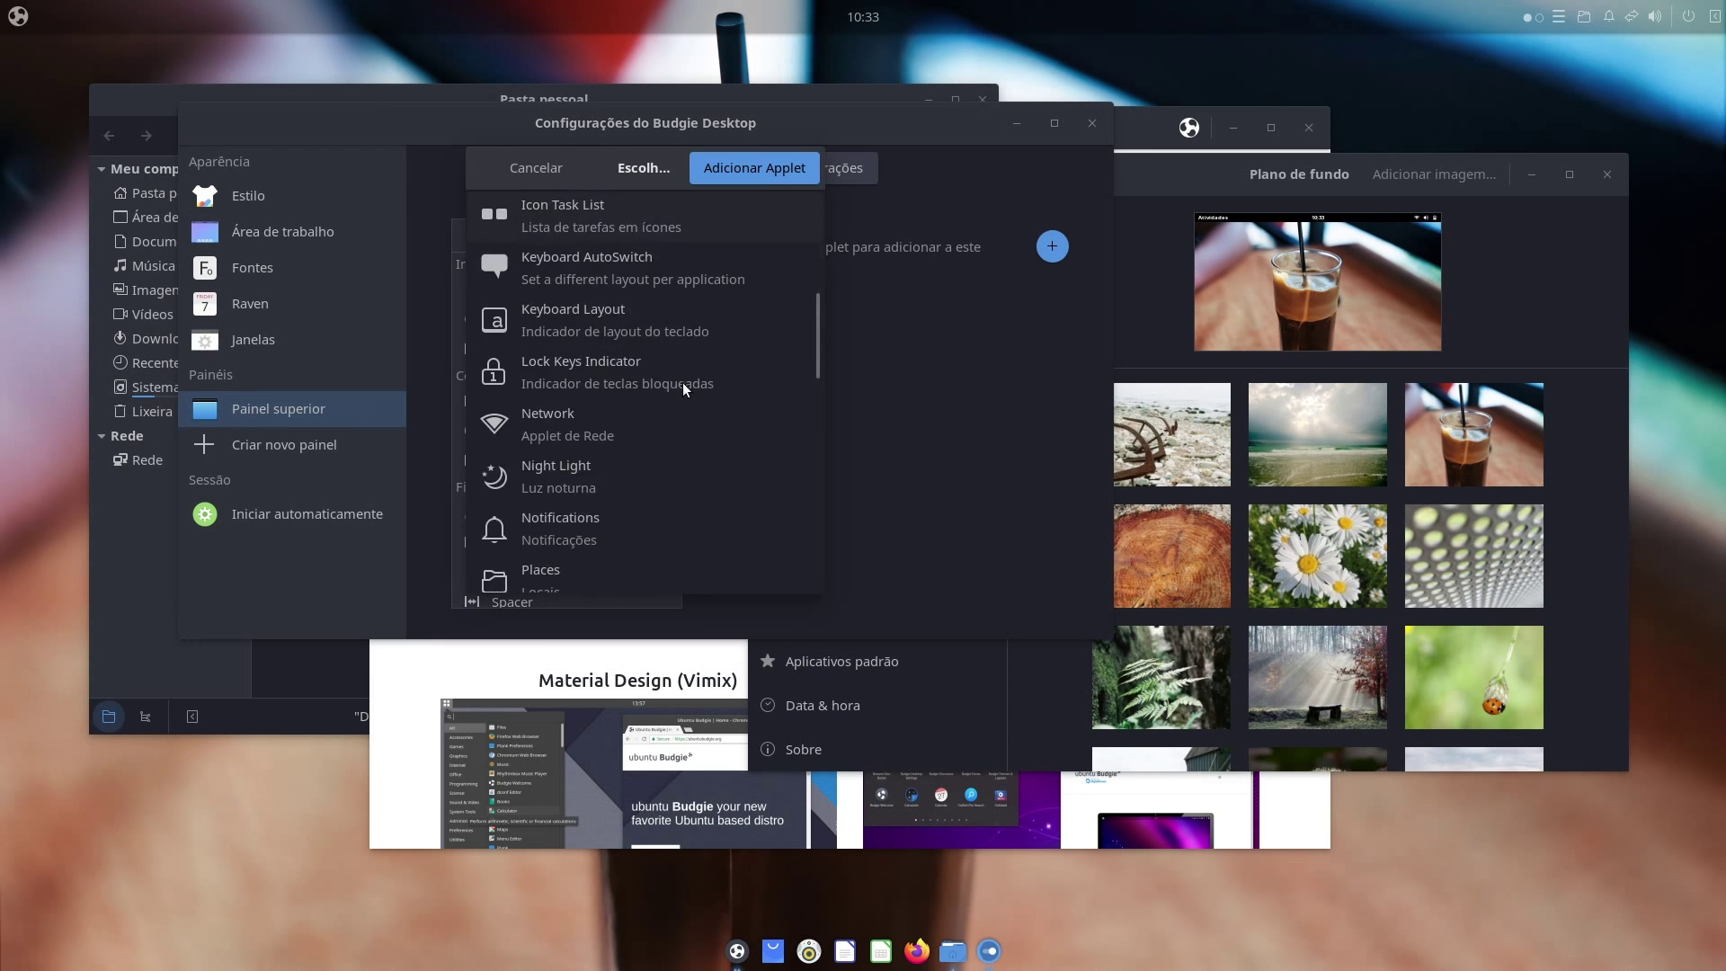
scroll(747, 387, "up", 8)
scroll(747, 385, "up", 3)
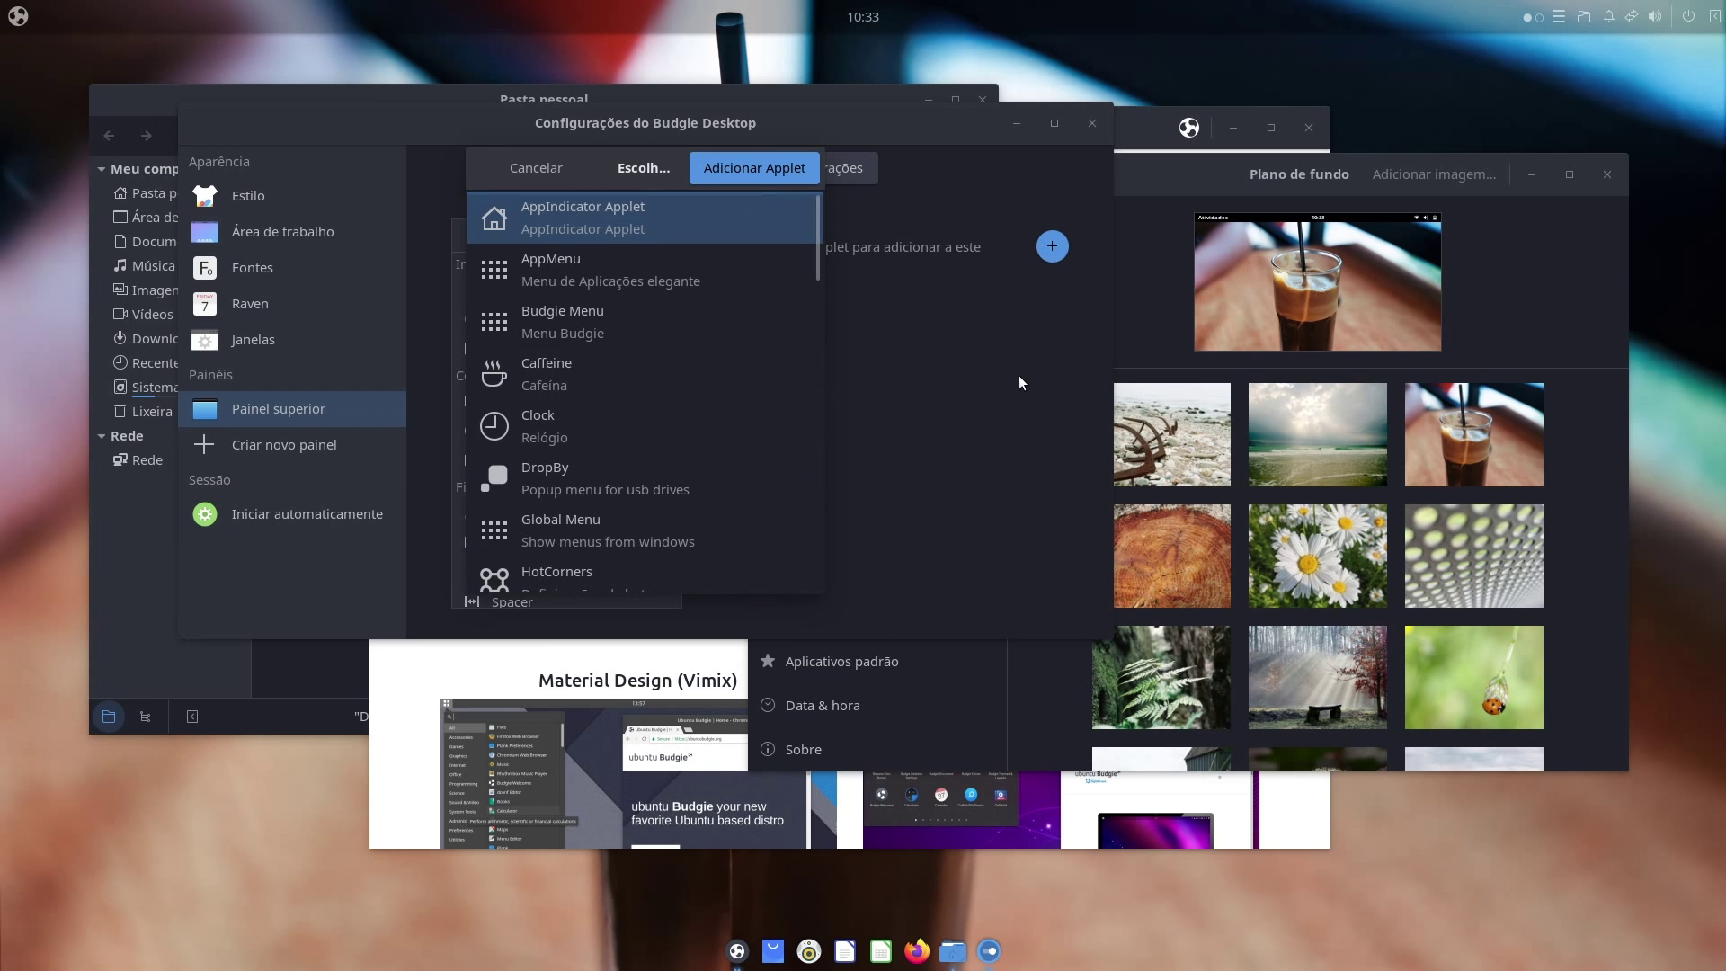
left_click(532, 169)
Close the Budgie Desktop settings, Control Center, welcome application and file manager windows
left_click(1092, 123)
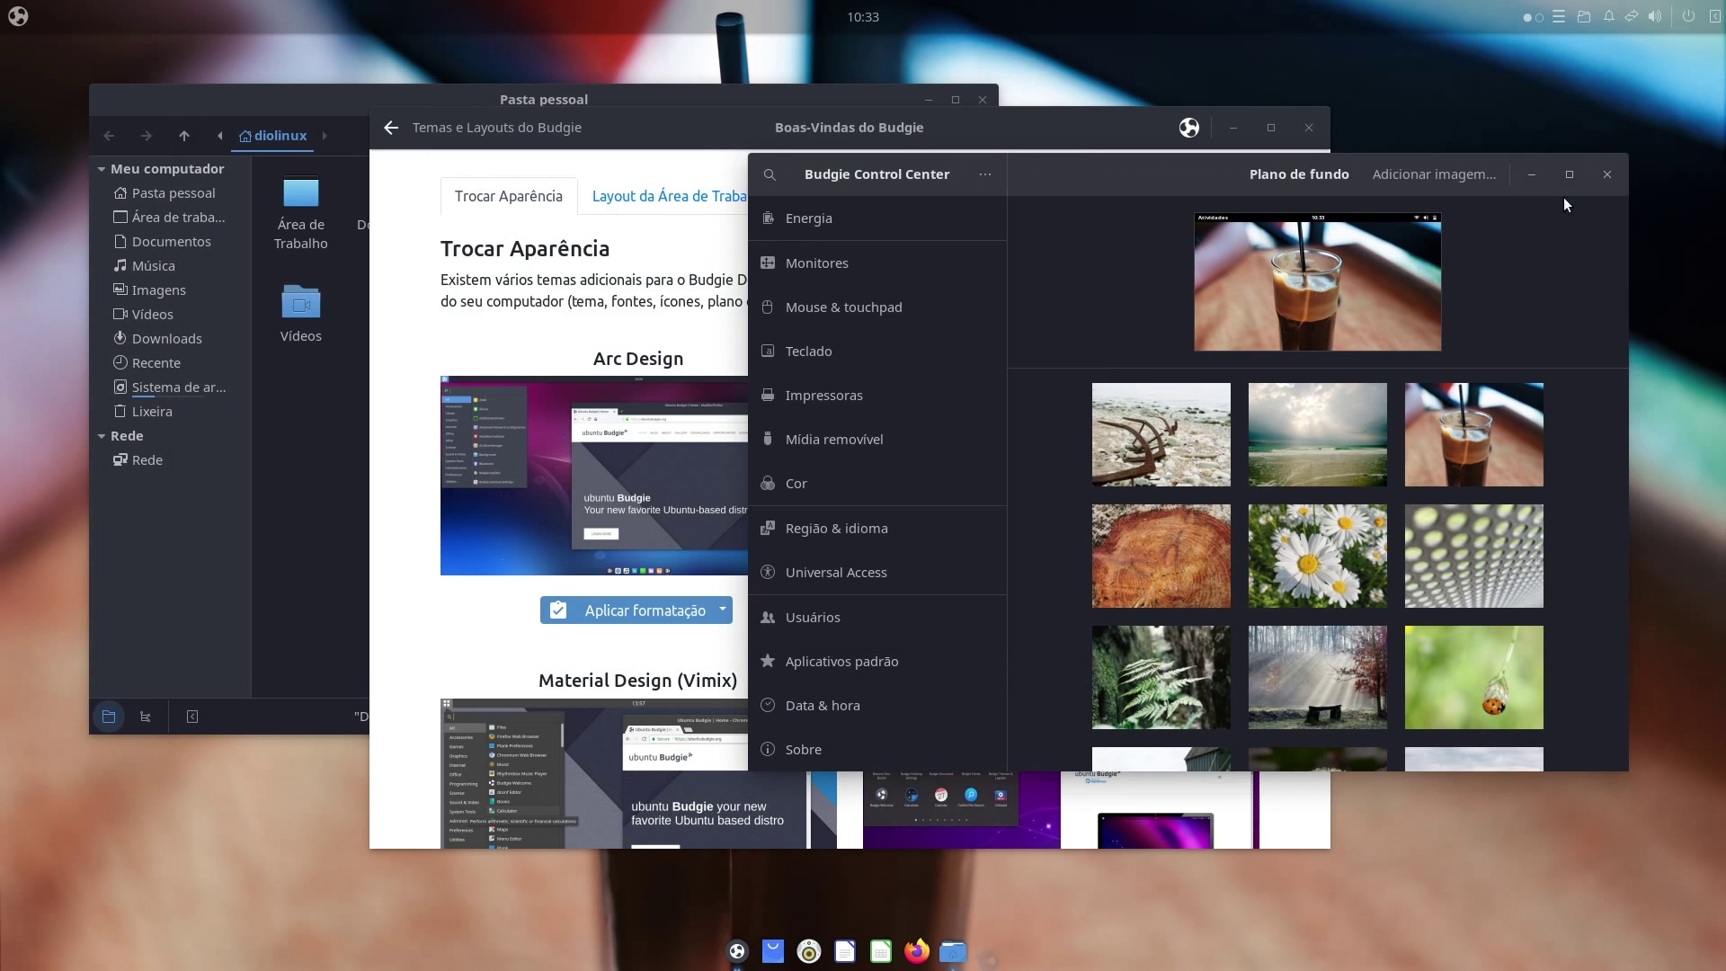
left_click(1608, 174)
key("alt+F4")
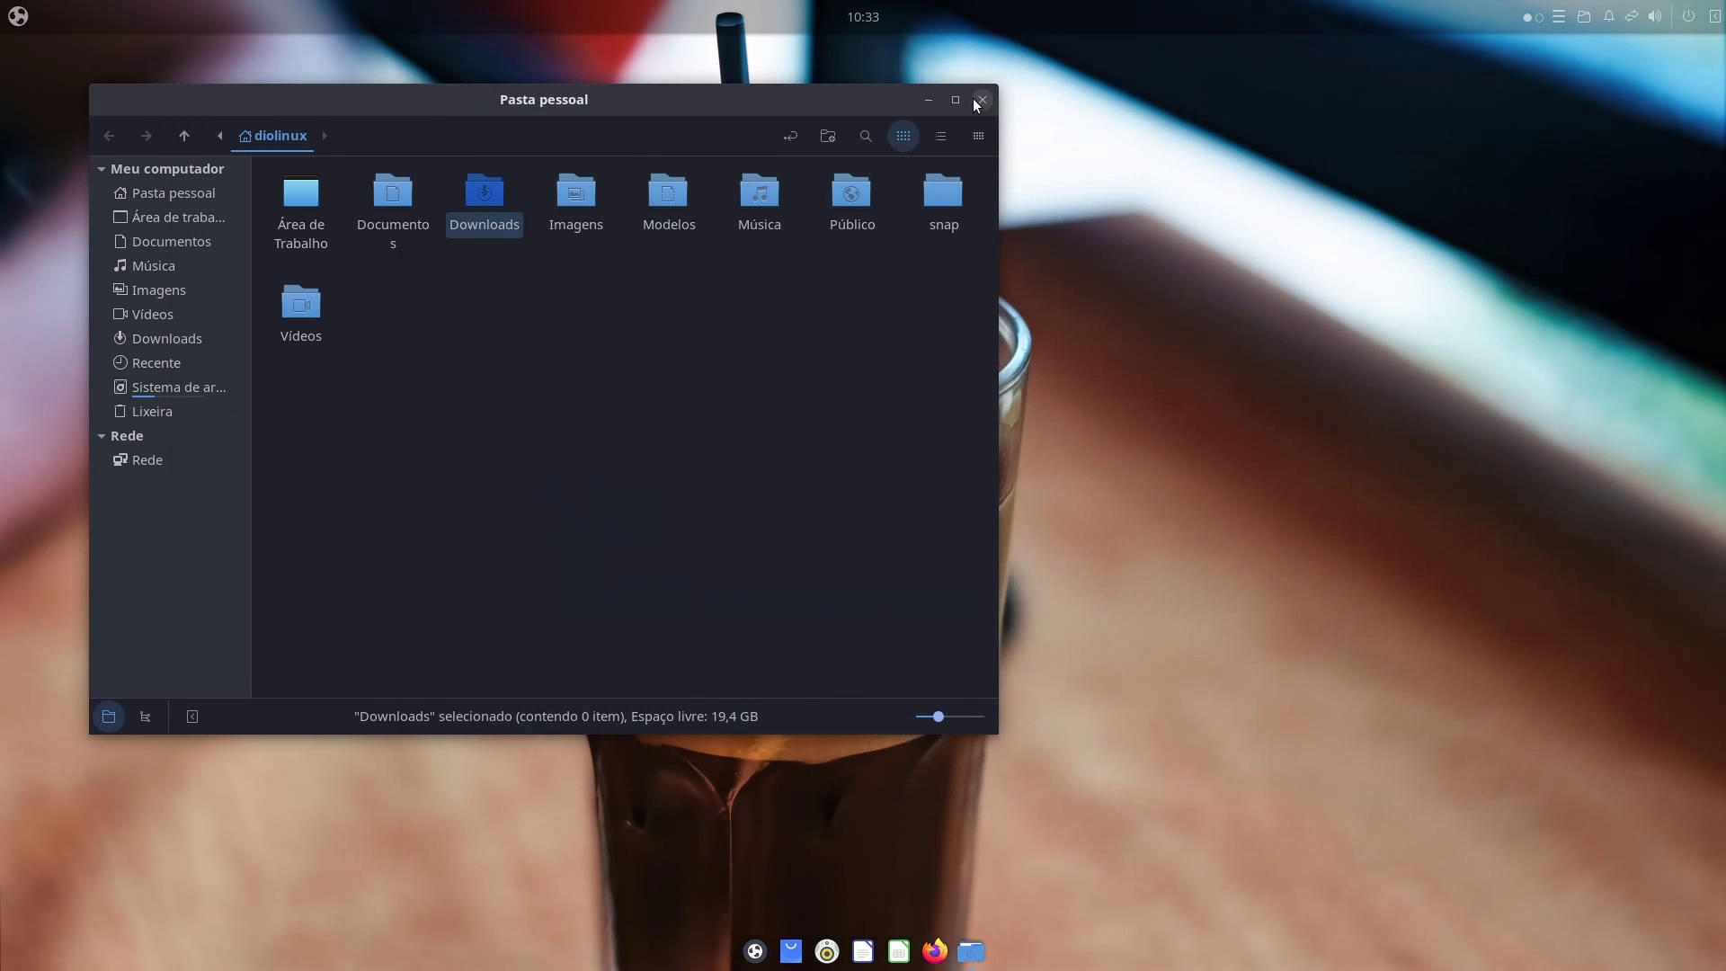
left_click(980, 99)
Open the software store, and launch Atualizador de programas by searching the application menu for "atu"
left_click(792, 938)
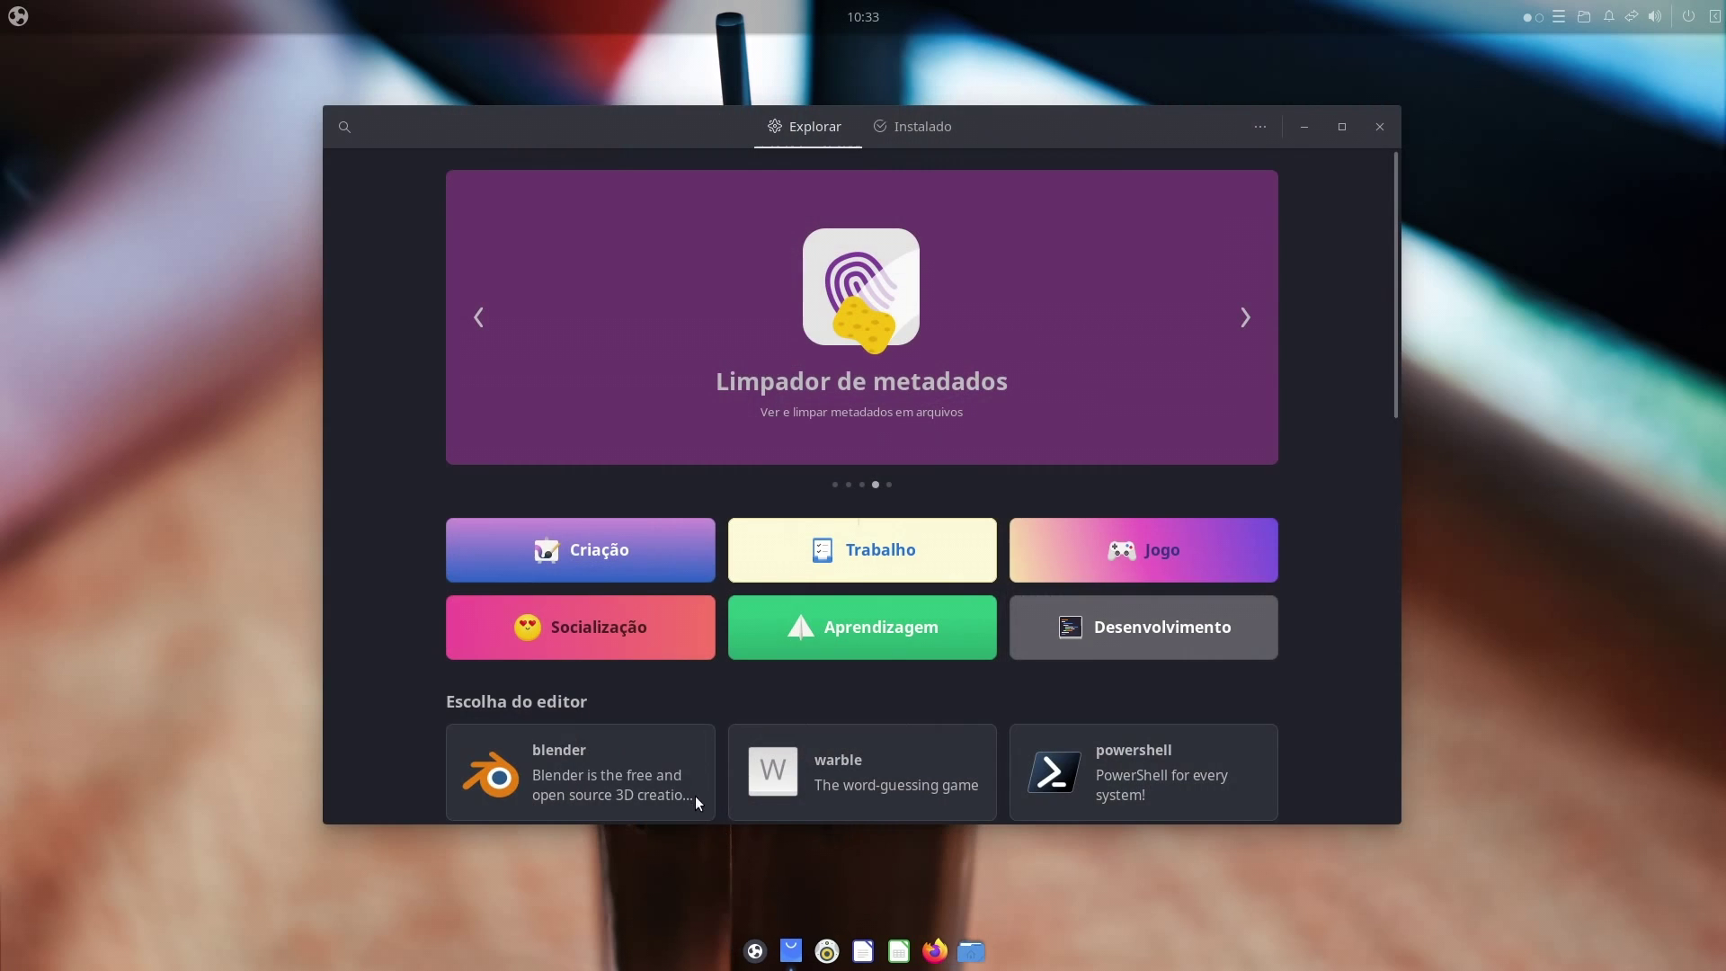
key("super")
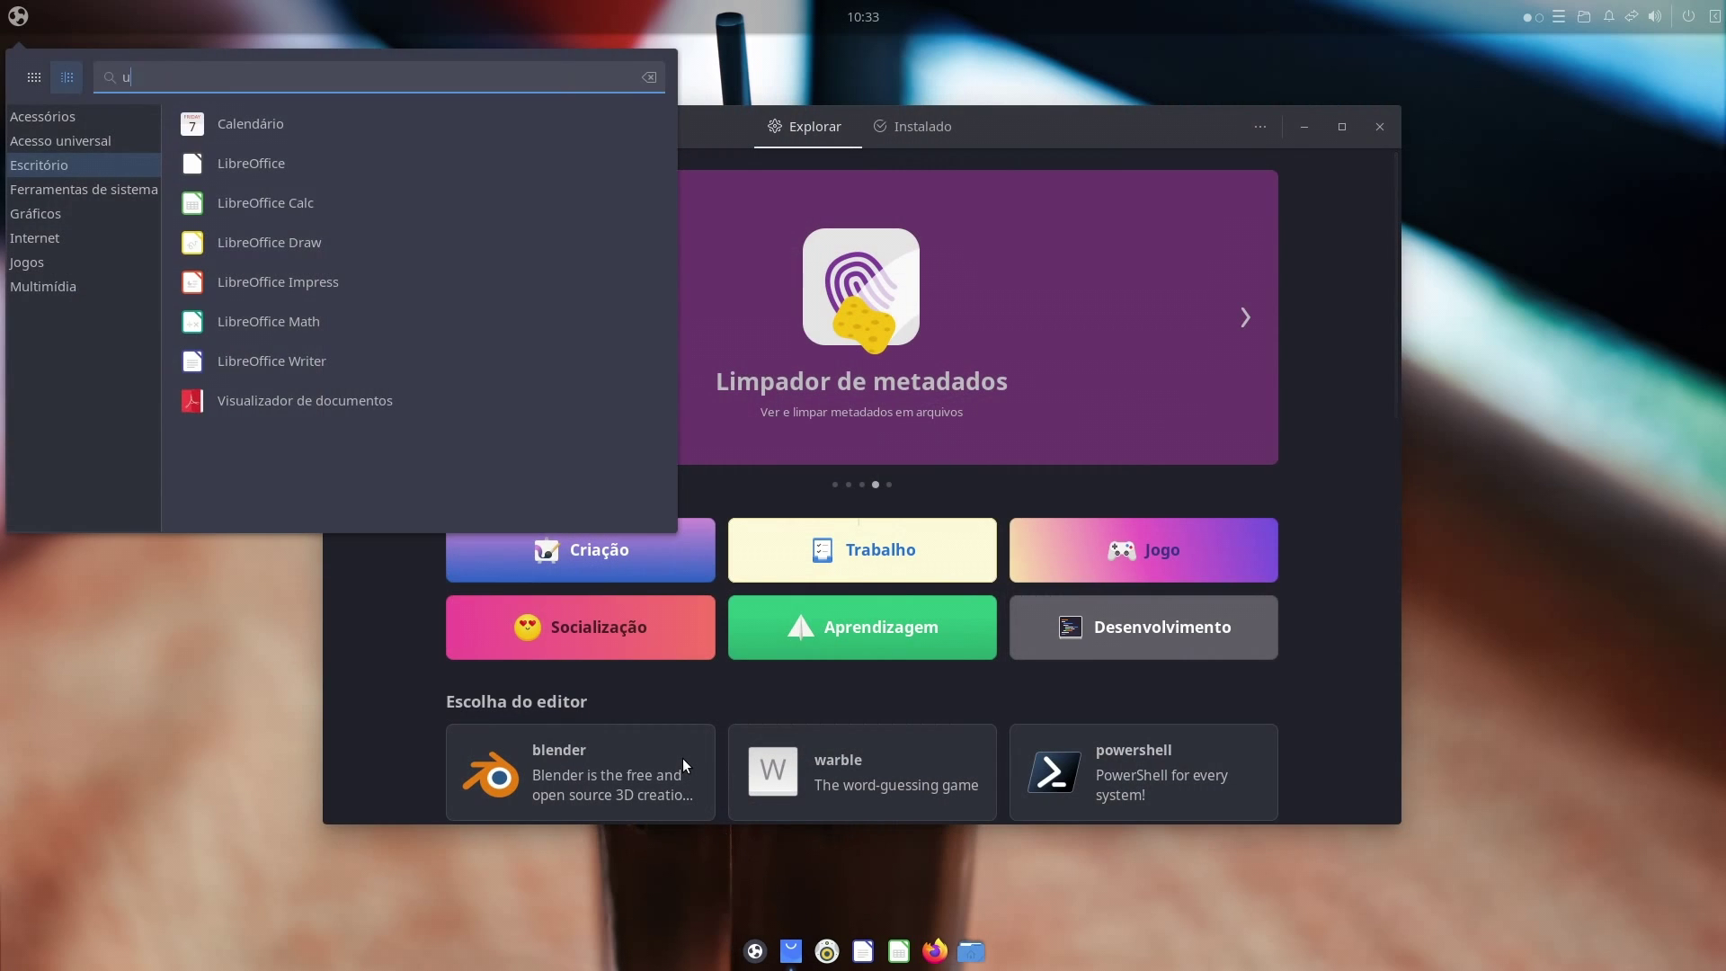
type("update")
key("BackSpace")
key("BackSpace")
key("BackSpace")
key("BackSpace")
key("BackSpace")
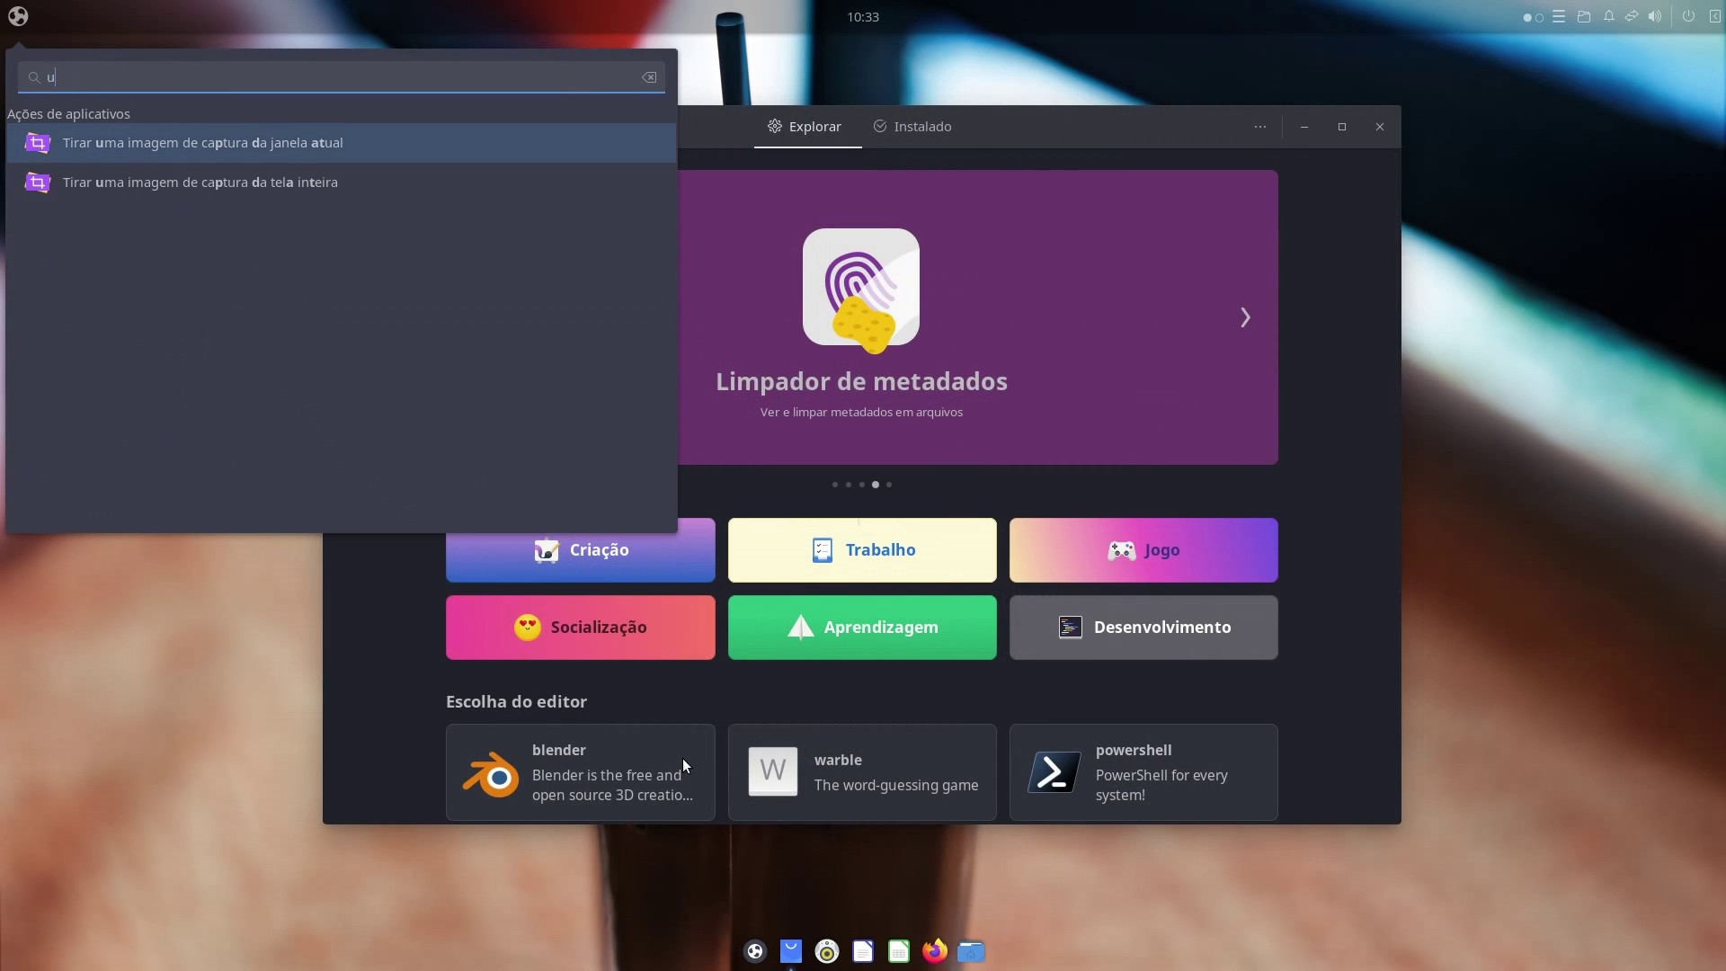
type("aty")
key("BackSpace")
type("u")
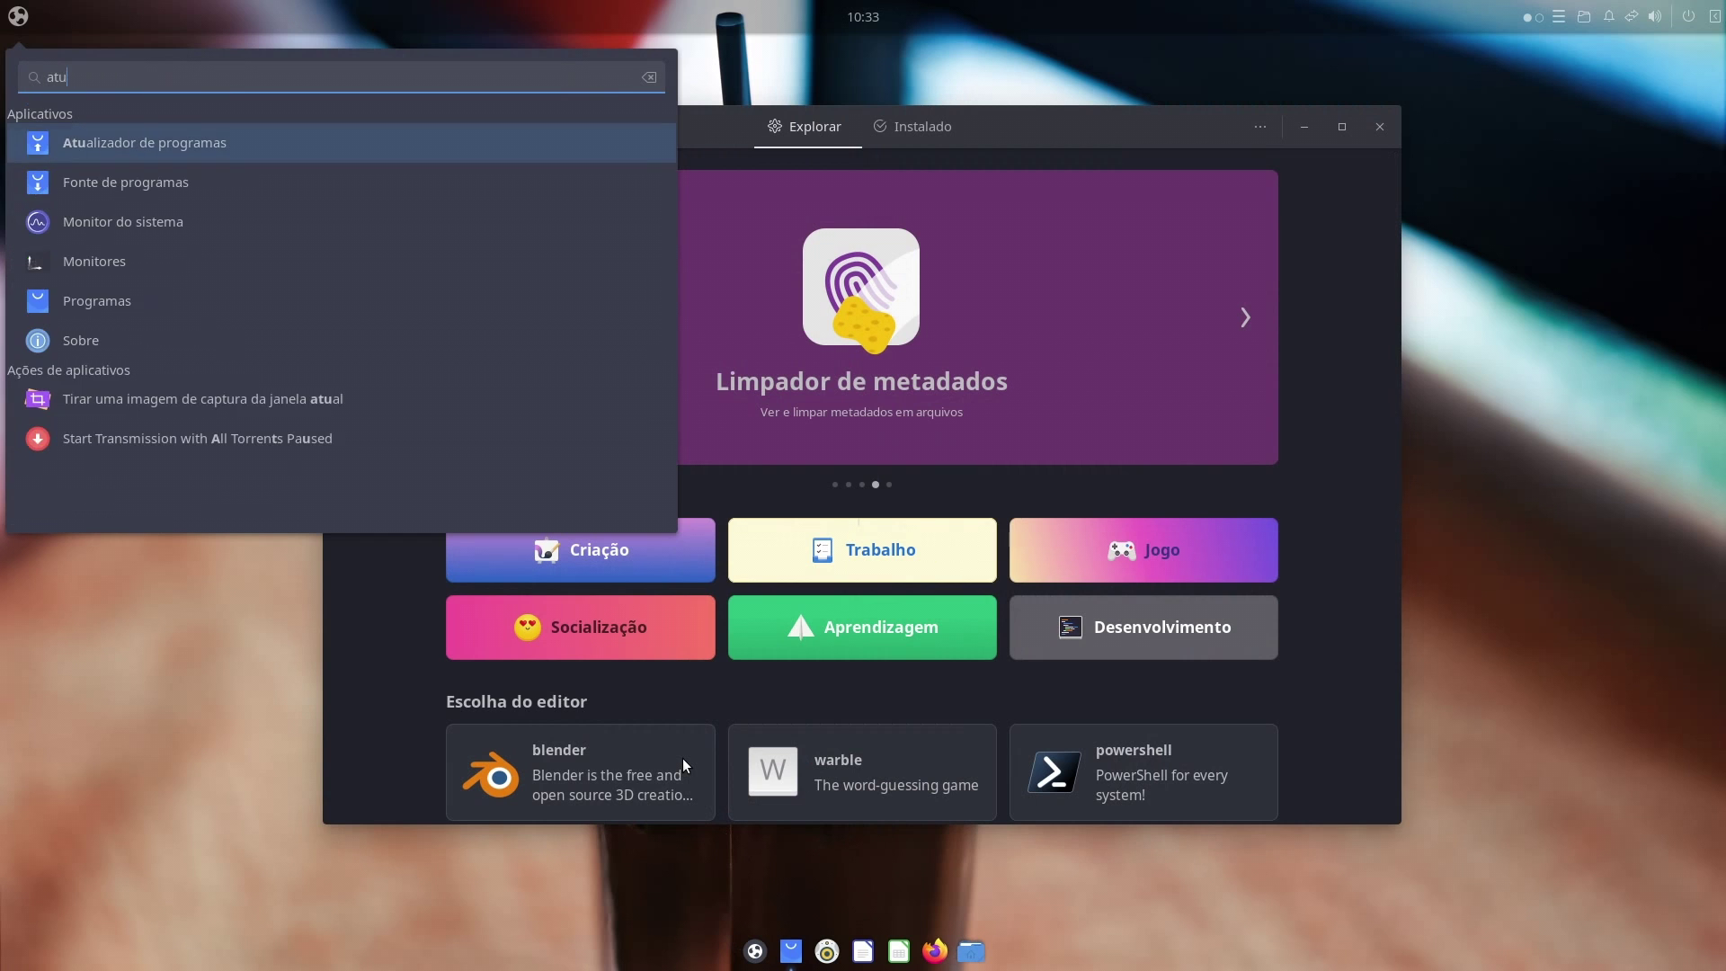
key("Return")
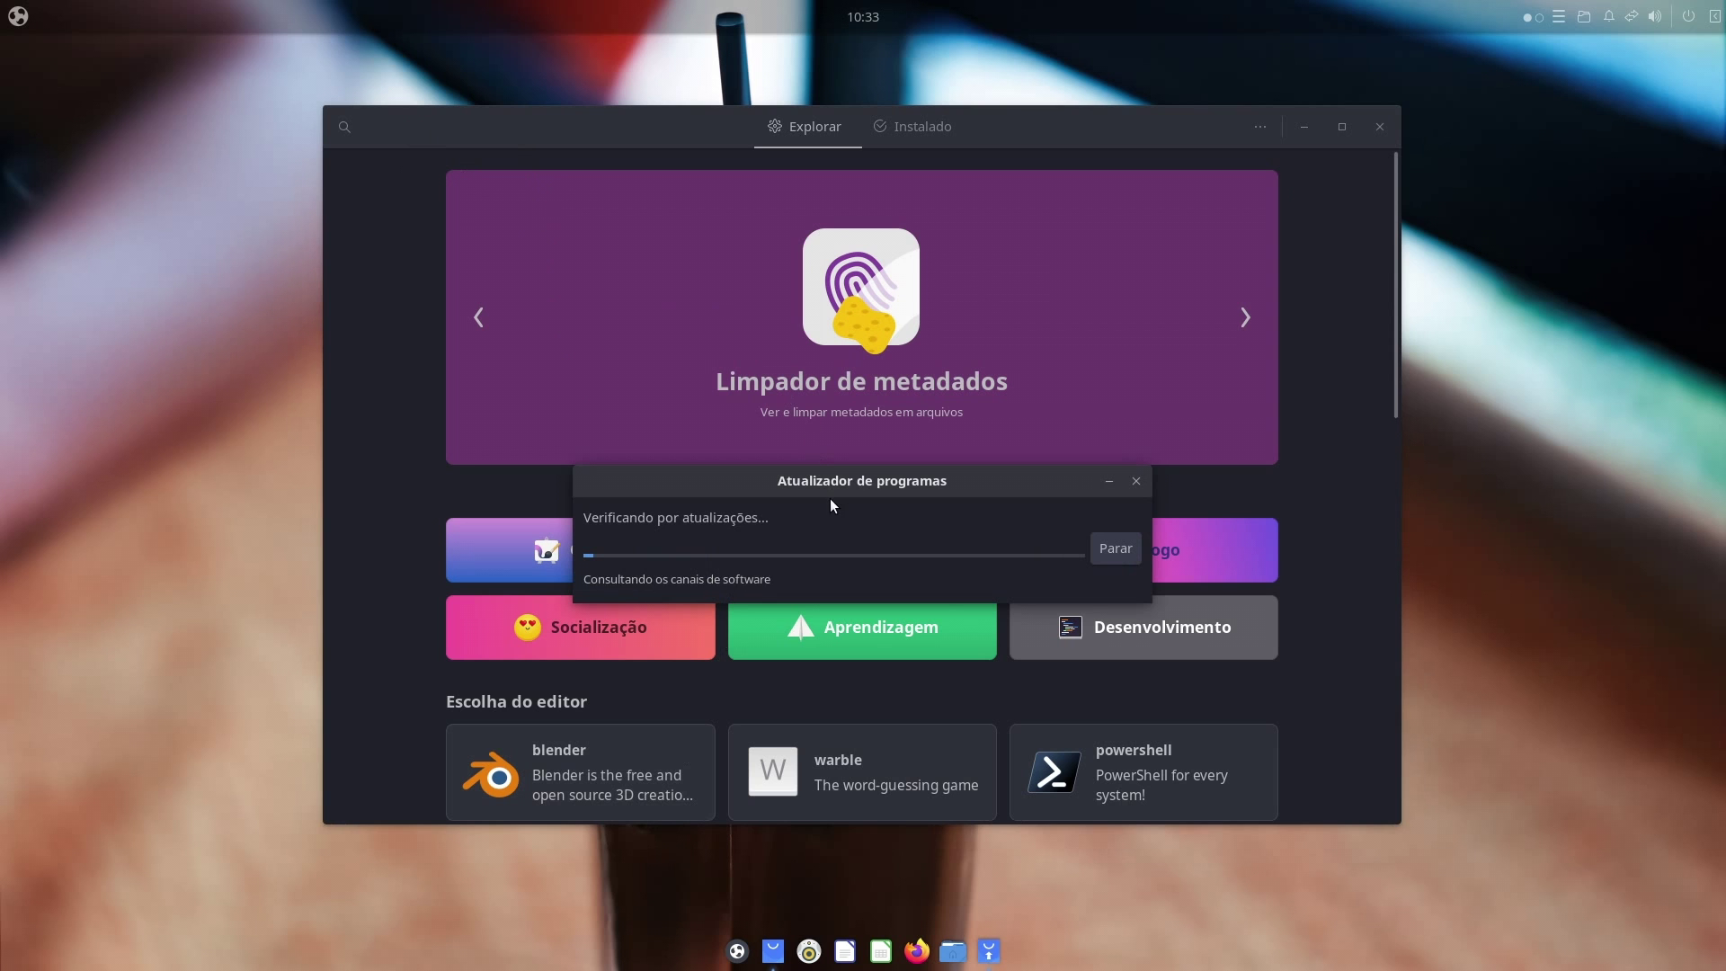
Place the updater and software store windows side by side and show the store's Instalado section
left_click_drag(725, 476, 370, 250)
left_click(1066, 122)
mouse_move(1319, 100)
left_mouse_down()
mouse_move(1387, 105)
mouse_move(1309, 99)
left_mouse_up()
left_click_drag(475, 258, 333, 179)
left_click(1165, 104)
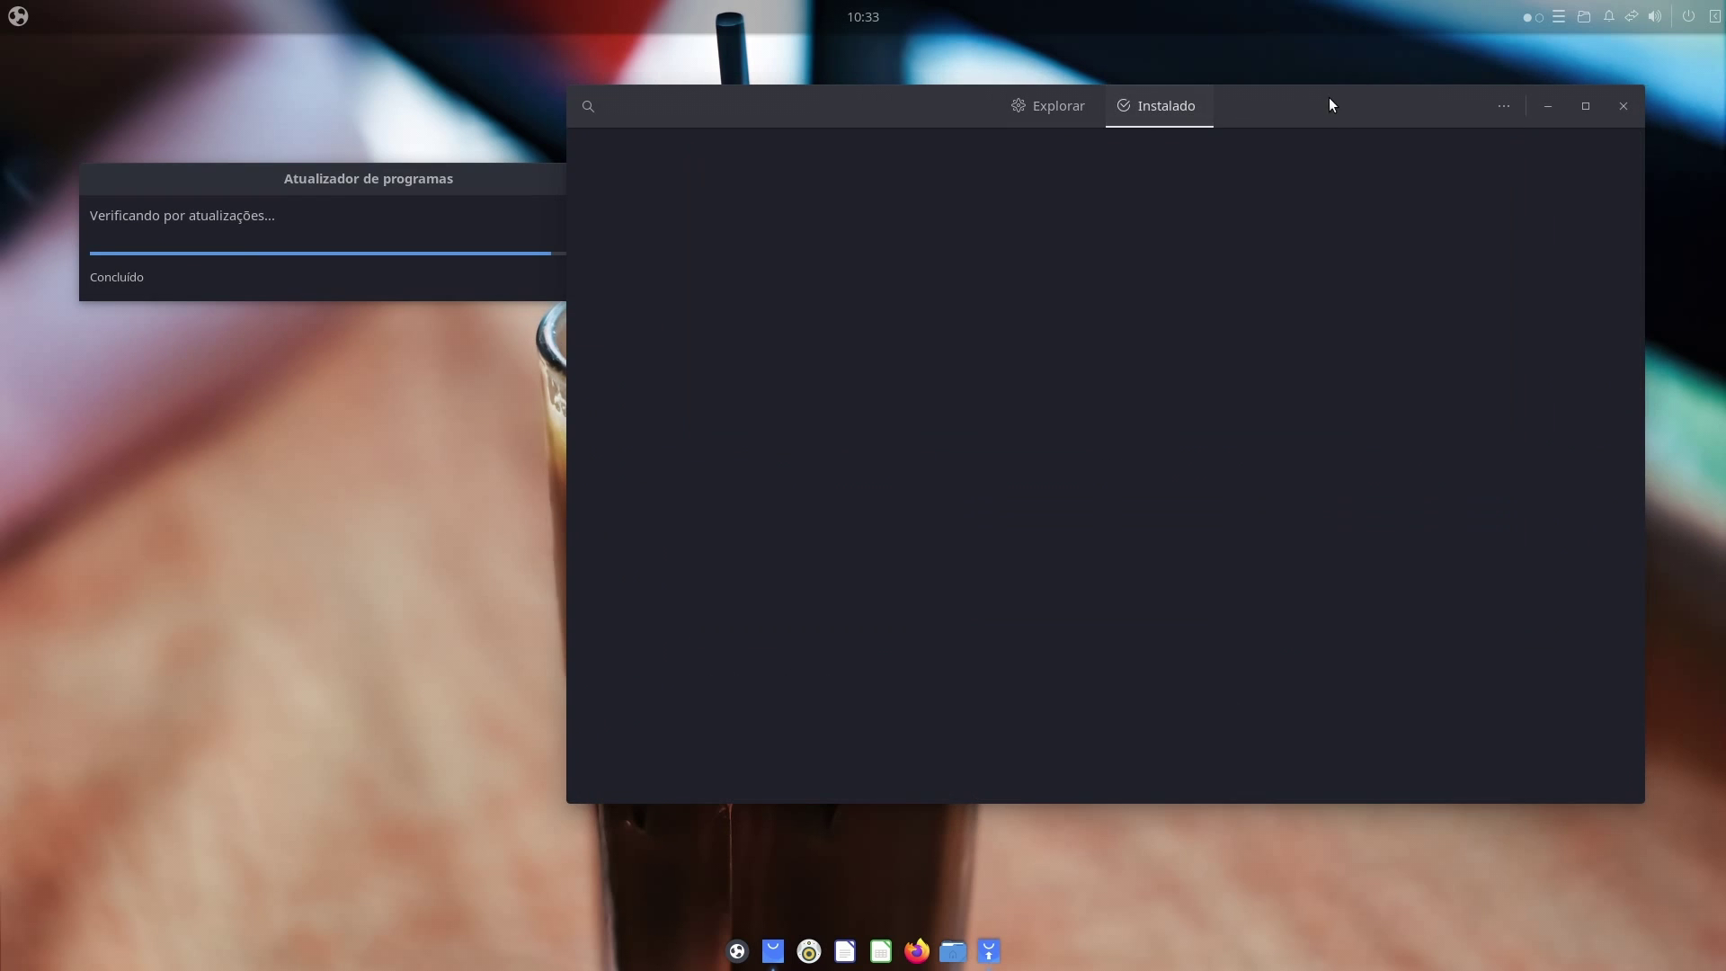
left_click_drag(1374, 111, 1338, 120)
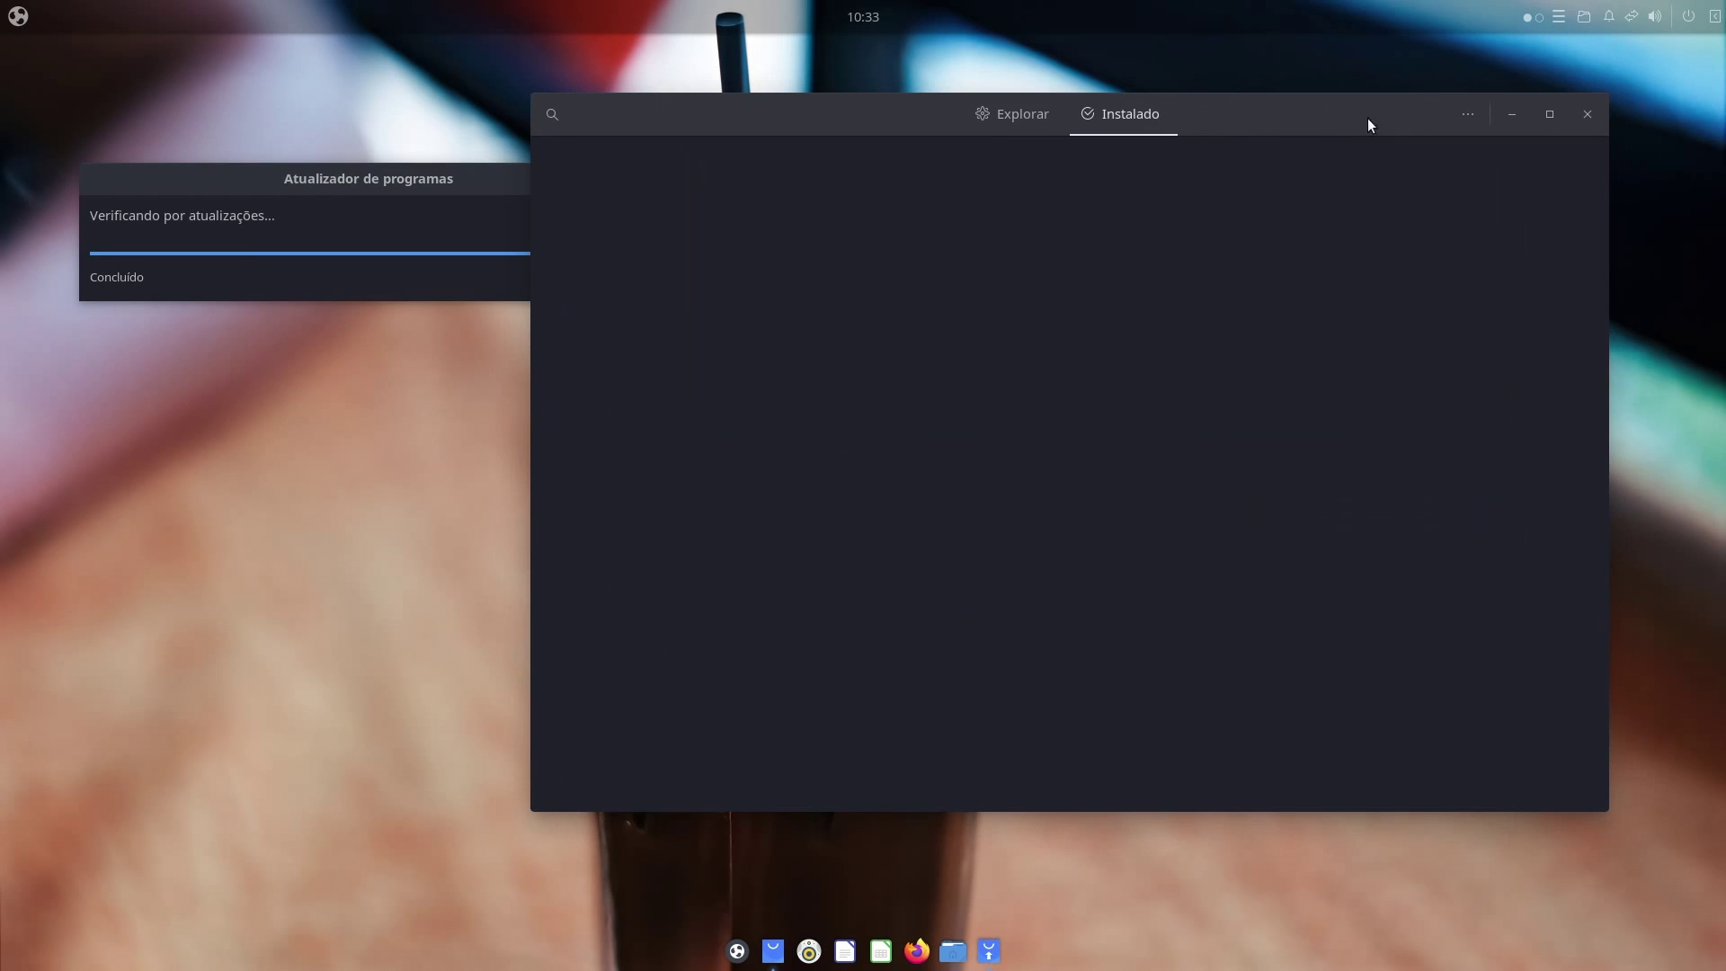
Look at the store's Preferências de atualização without changing anything, close them and return to Explorar
left_click(1467, 117)
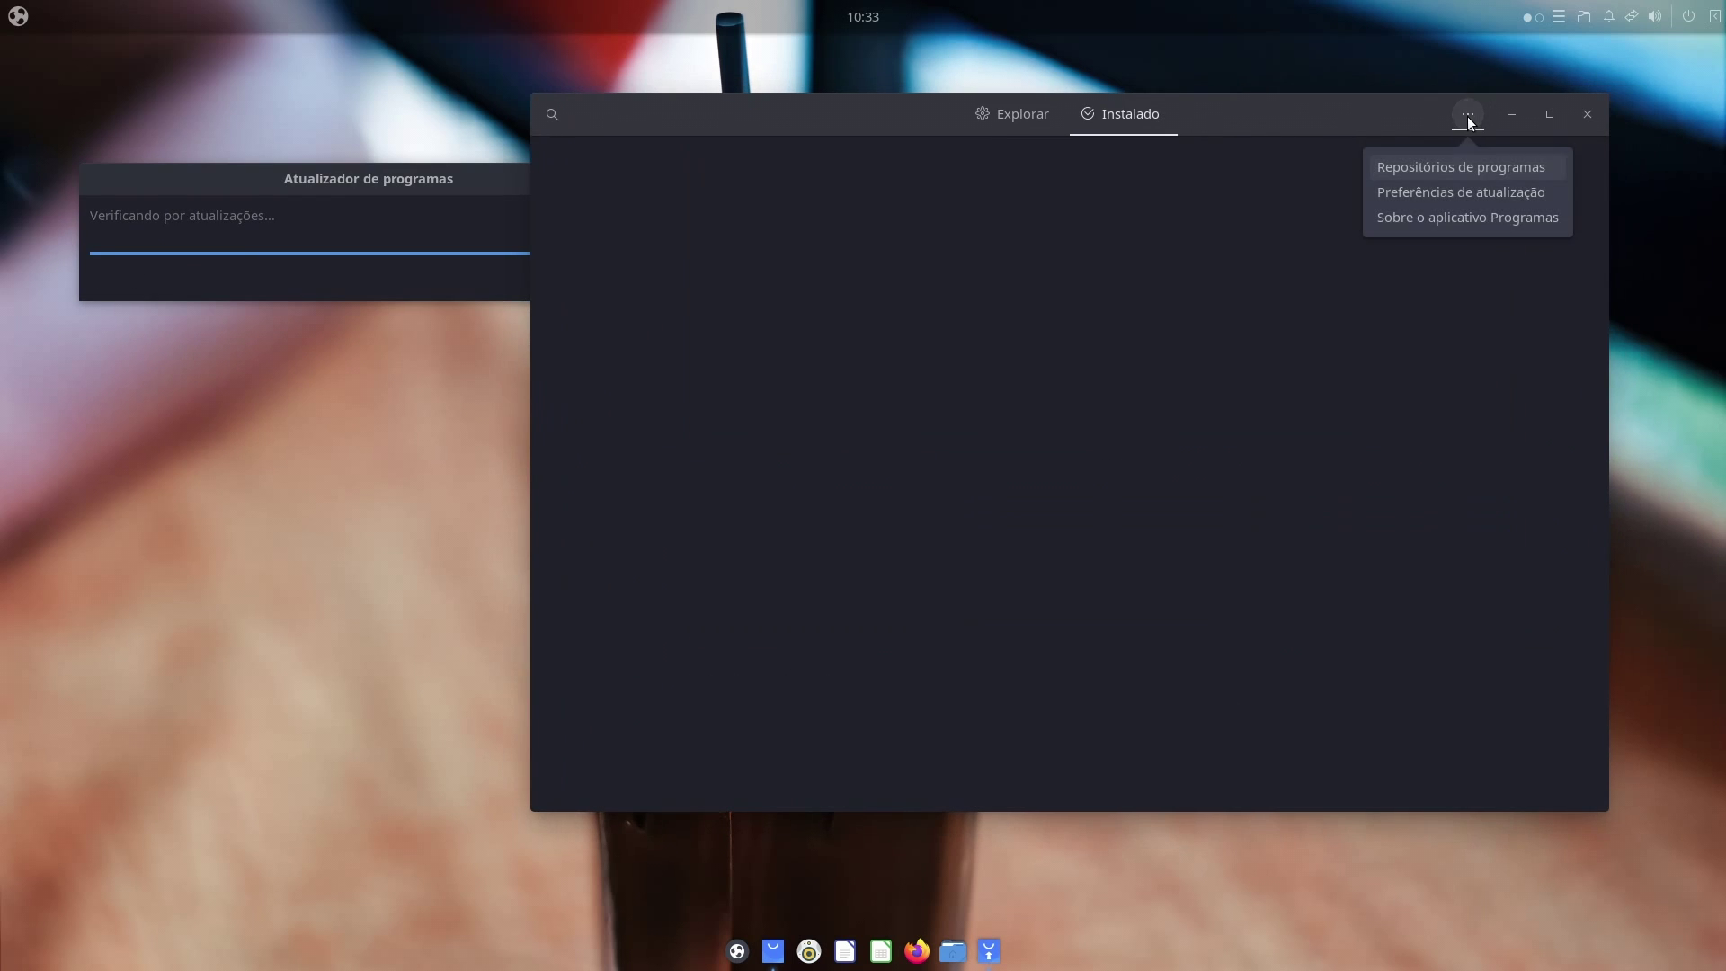
left_click(1500, 195)
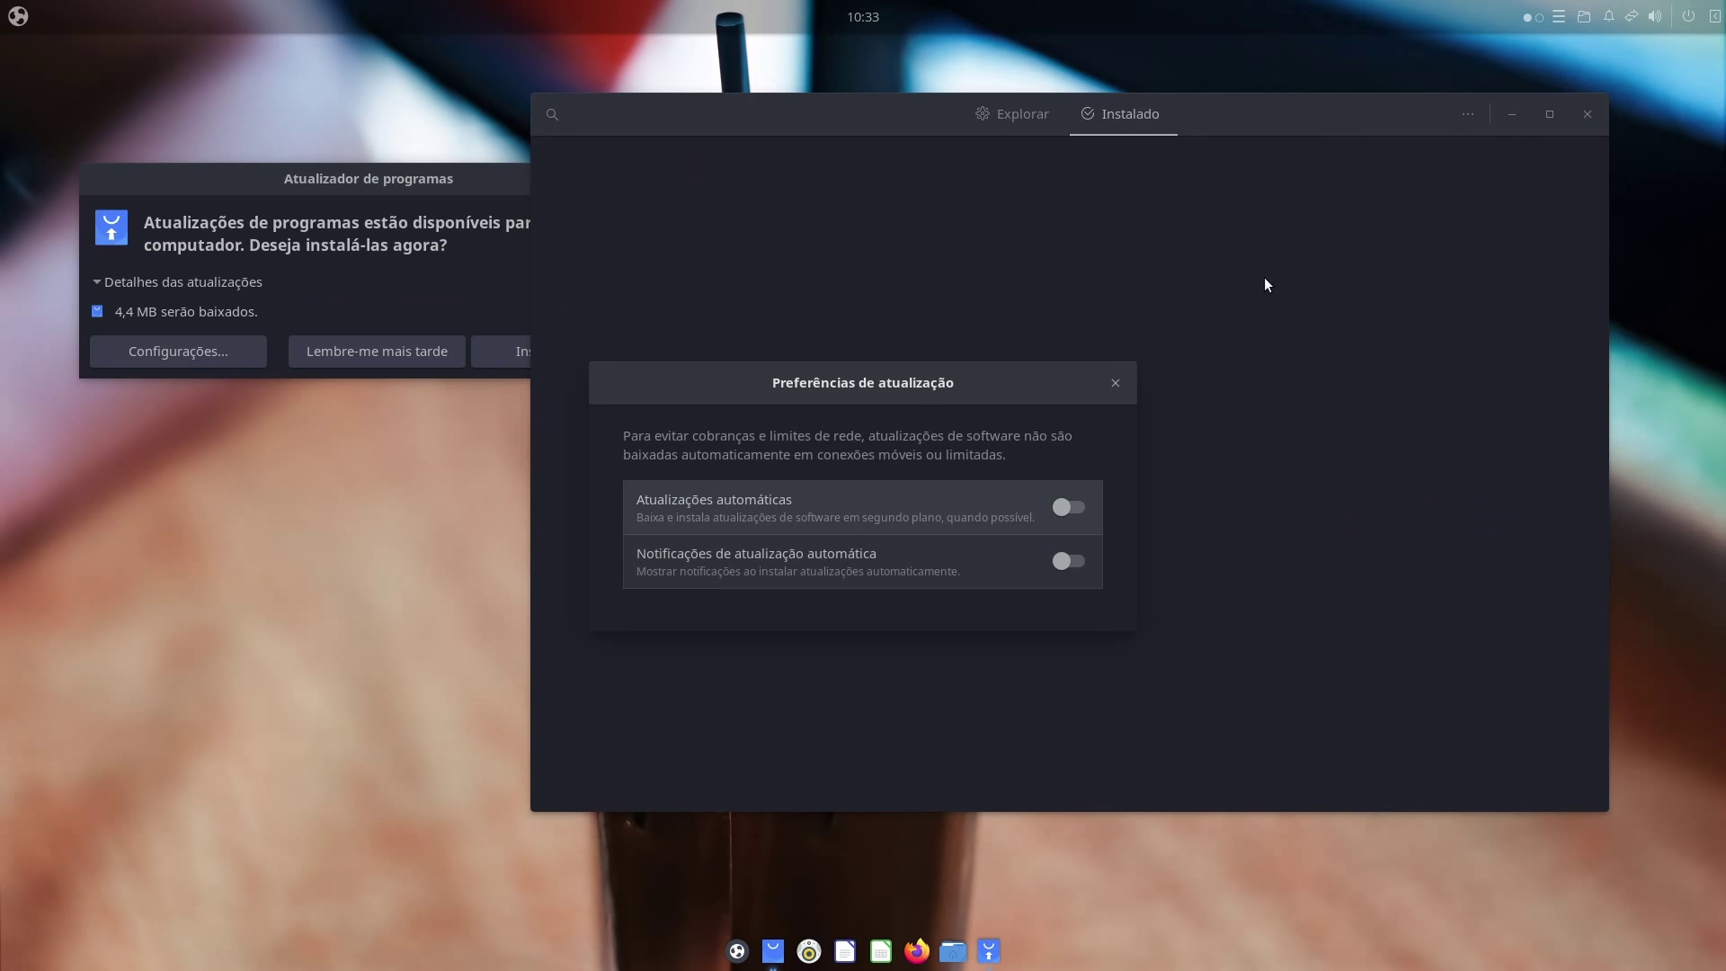
left_click(1115, 385)
left_click(1054, 114)
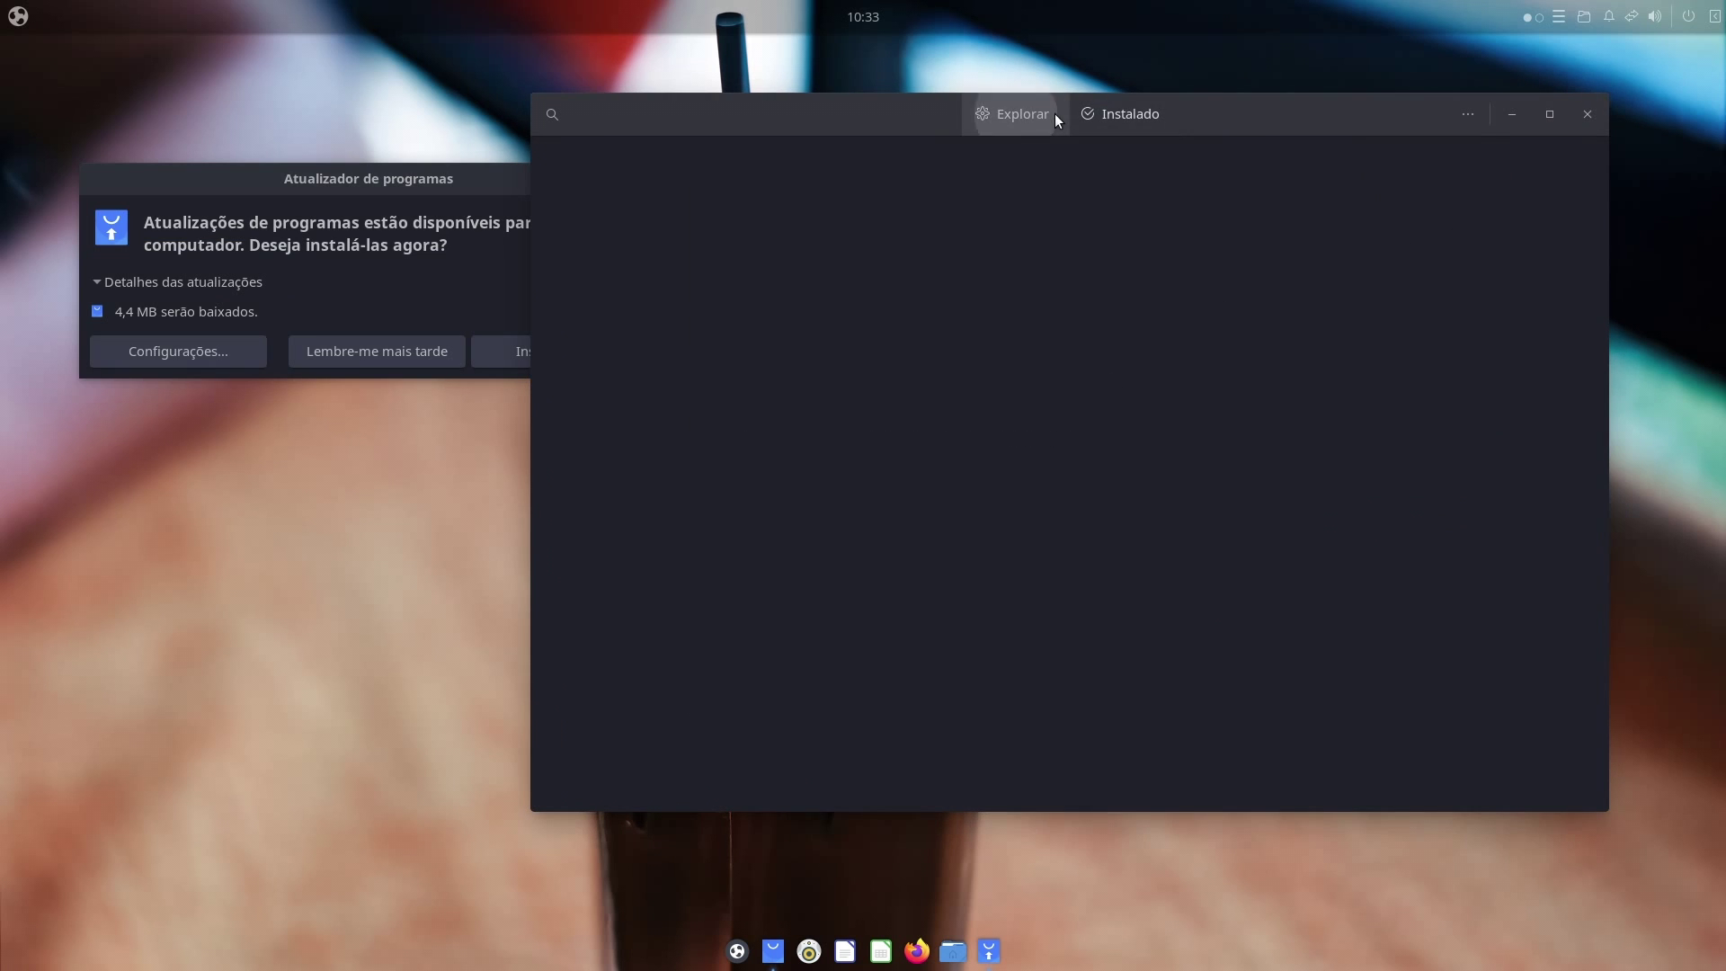
Check the store's Instalado section again and expand Detalhes das atualizações in the updater to review the pending updates
left_click(416, 189)
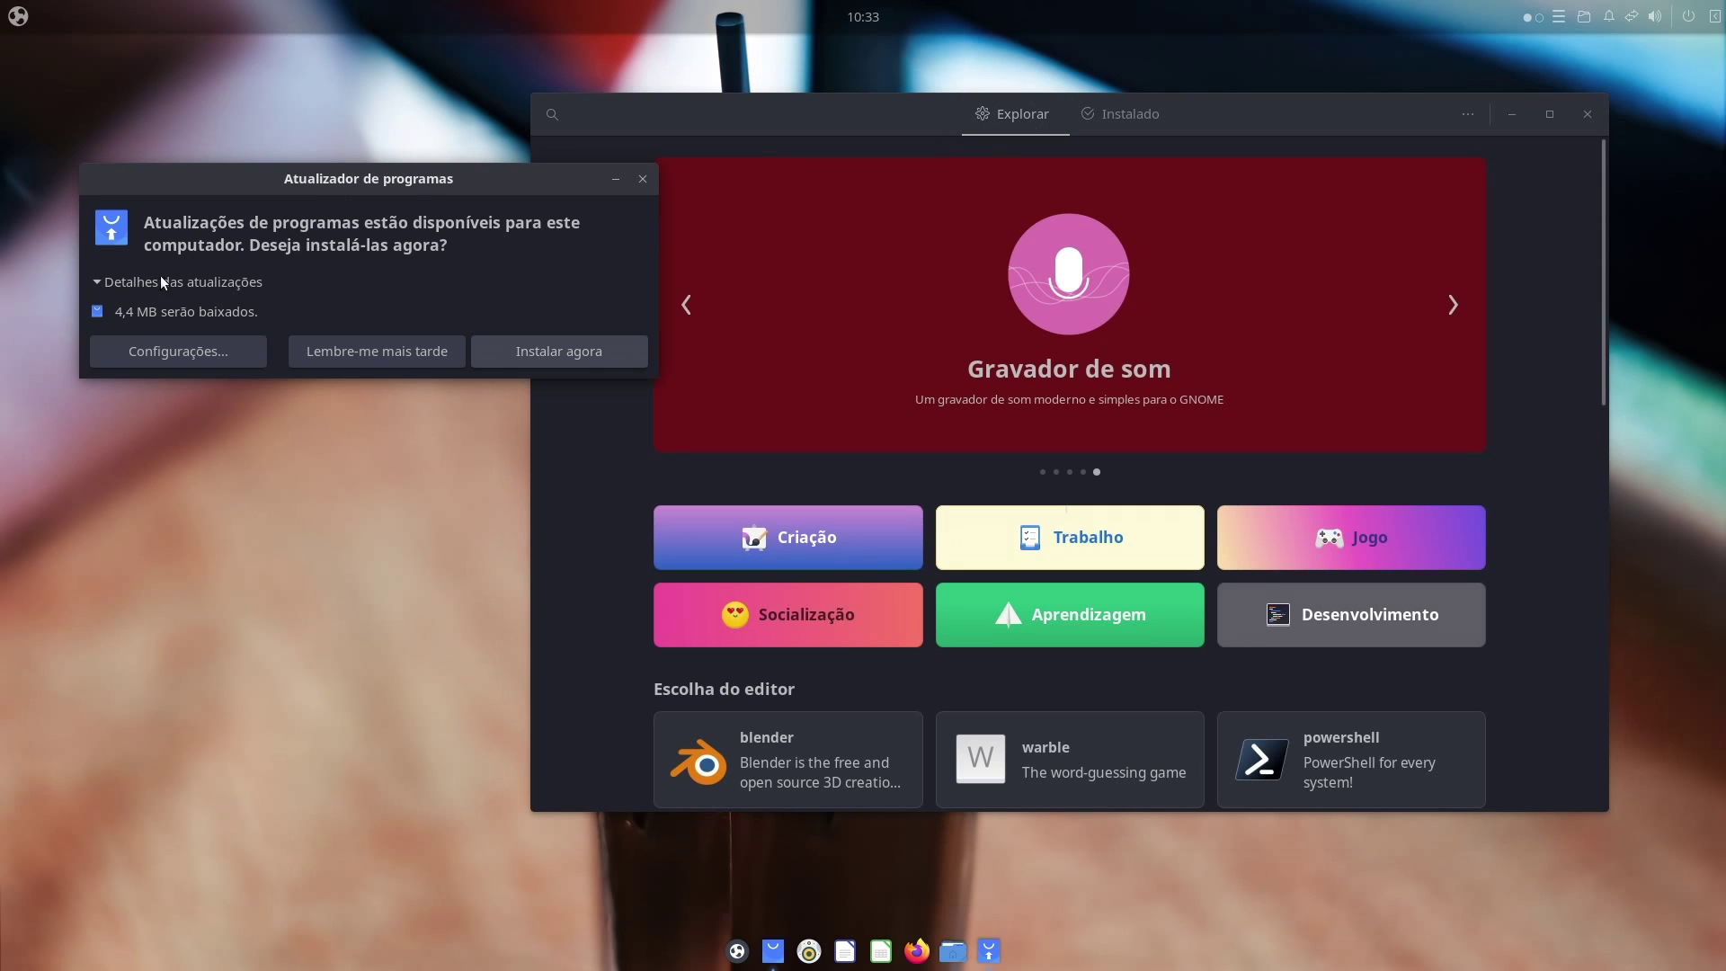
left_click(1137, 117)
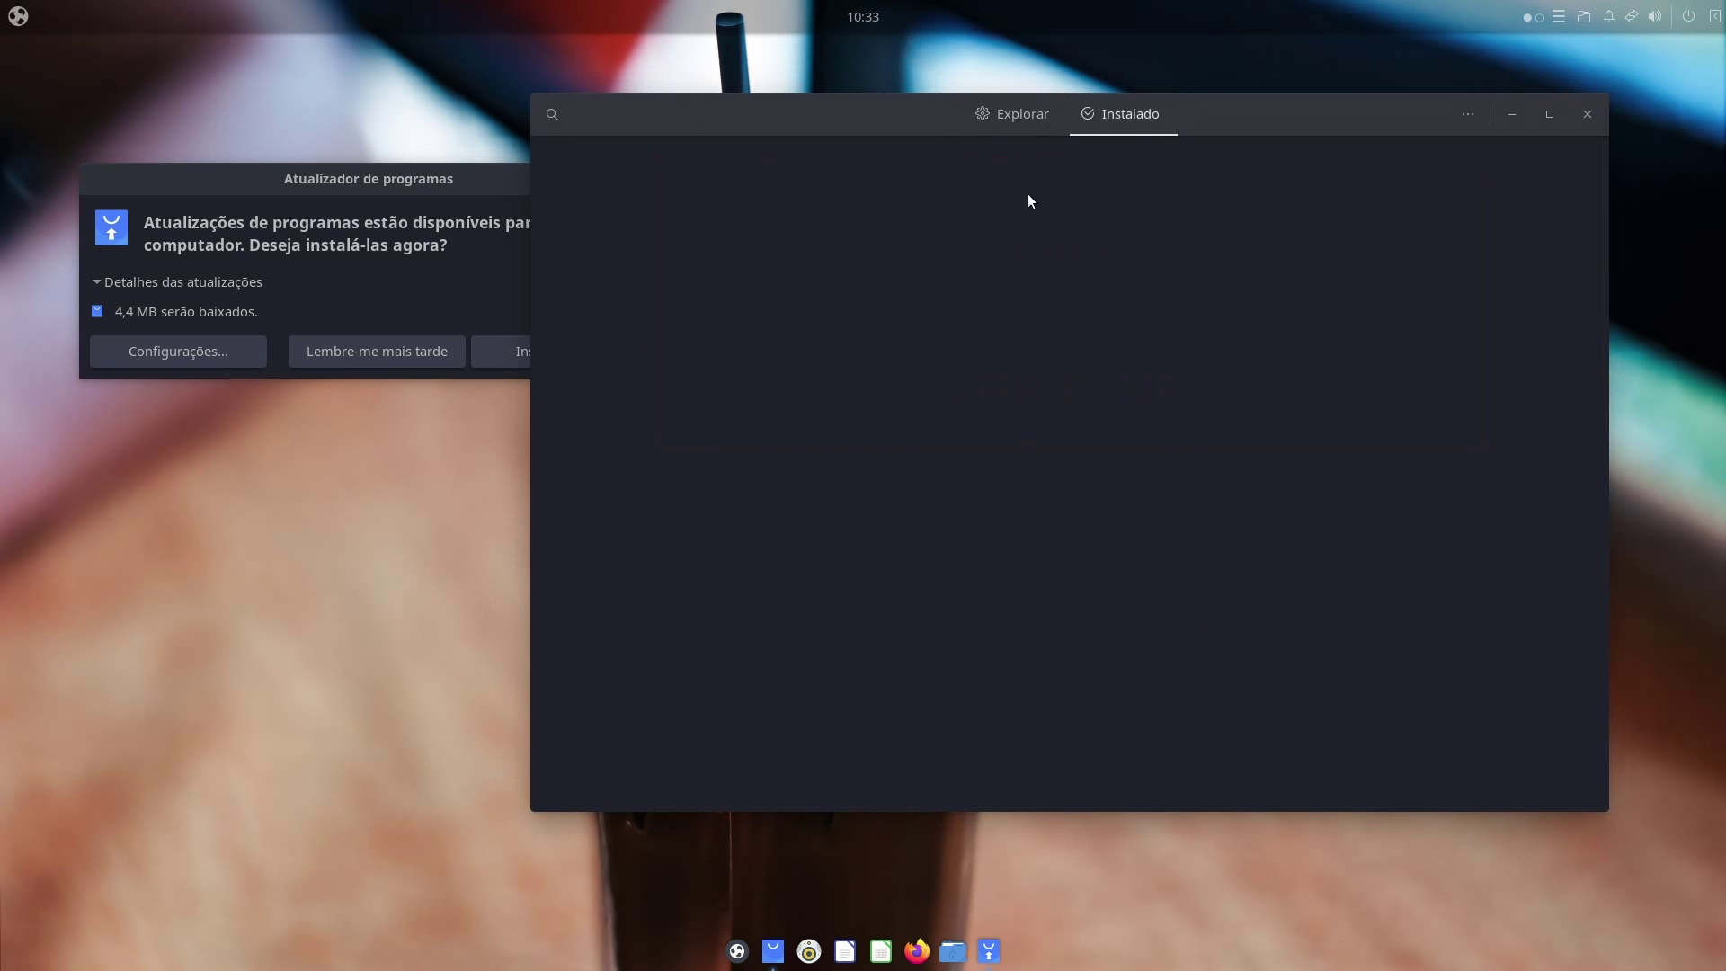
left_click_drag(879, 120, 929, 112)
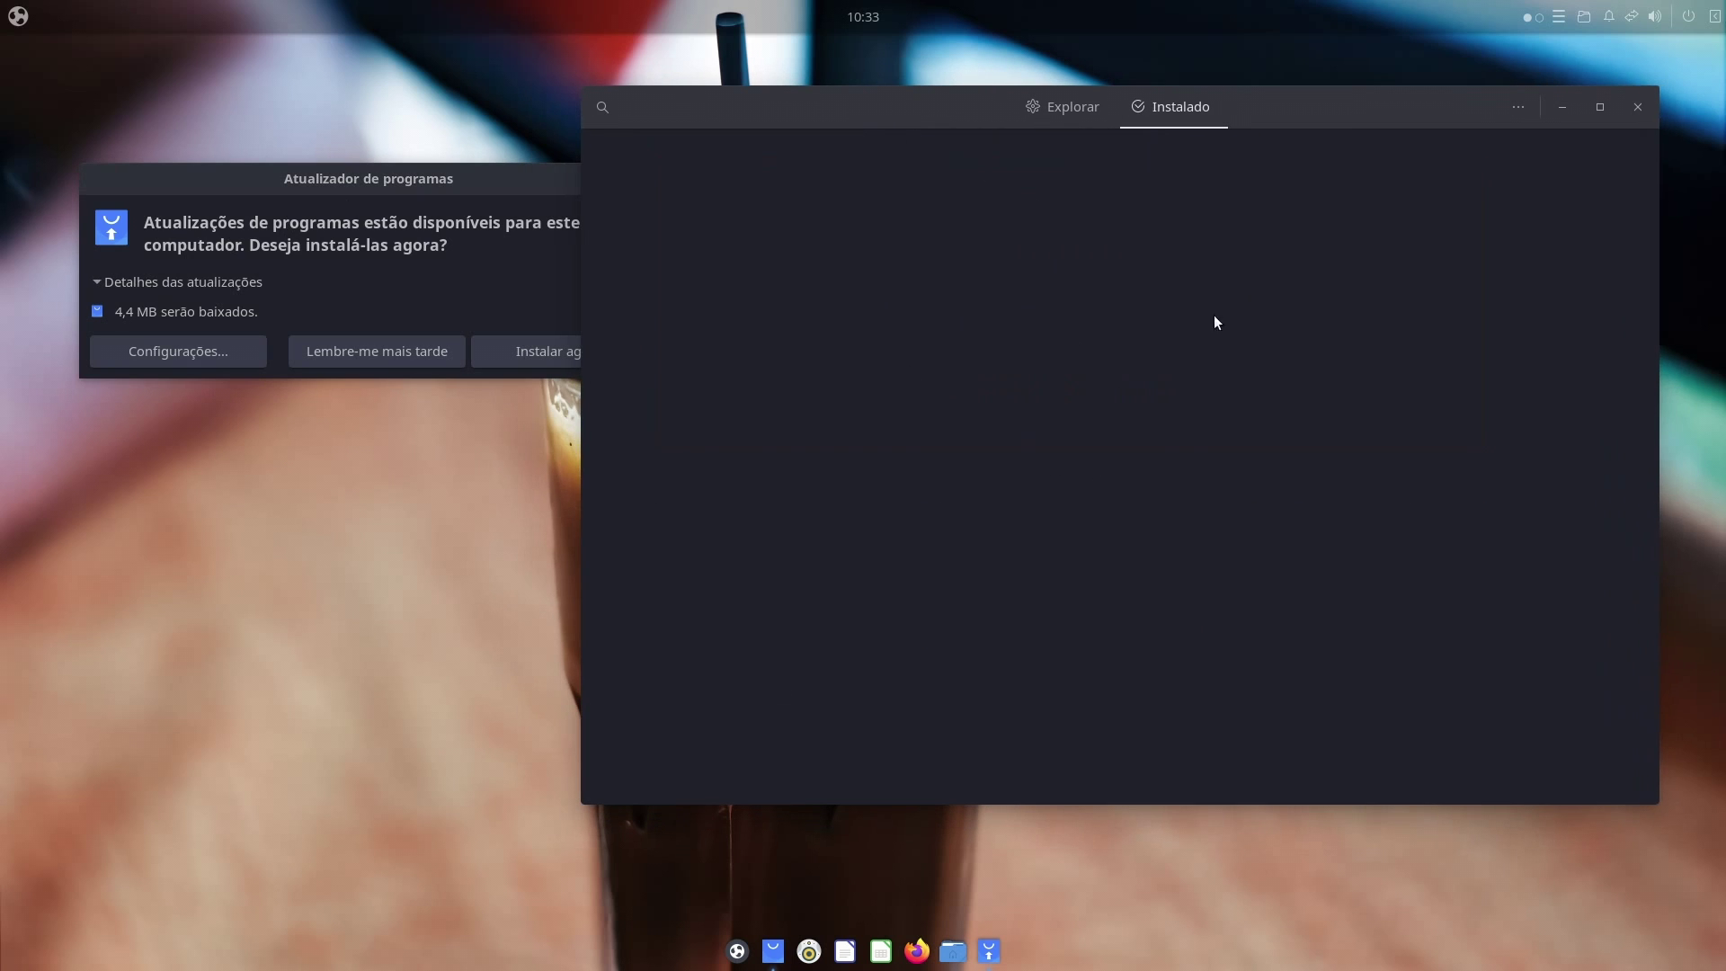
left_click(140, 283)
scroll(584, 353, "down", 1)
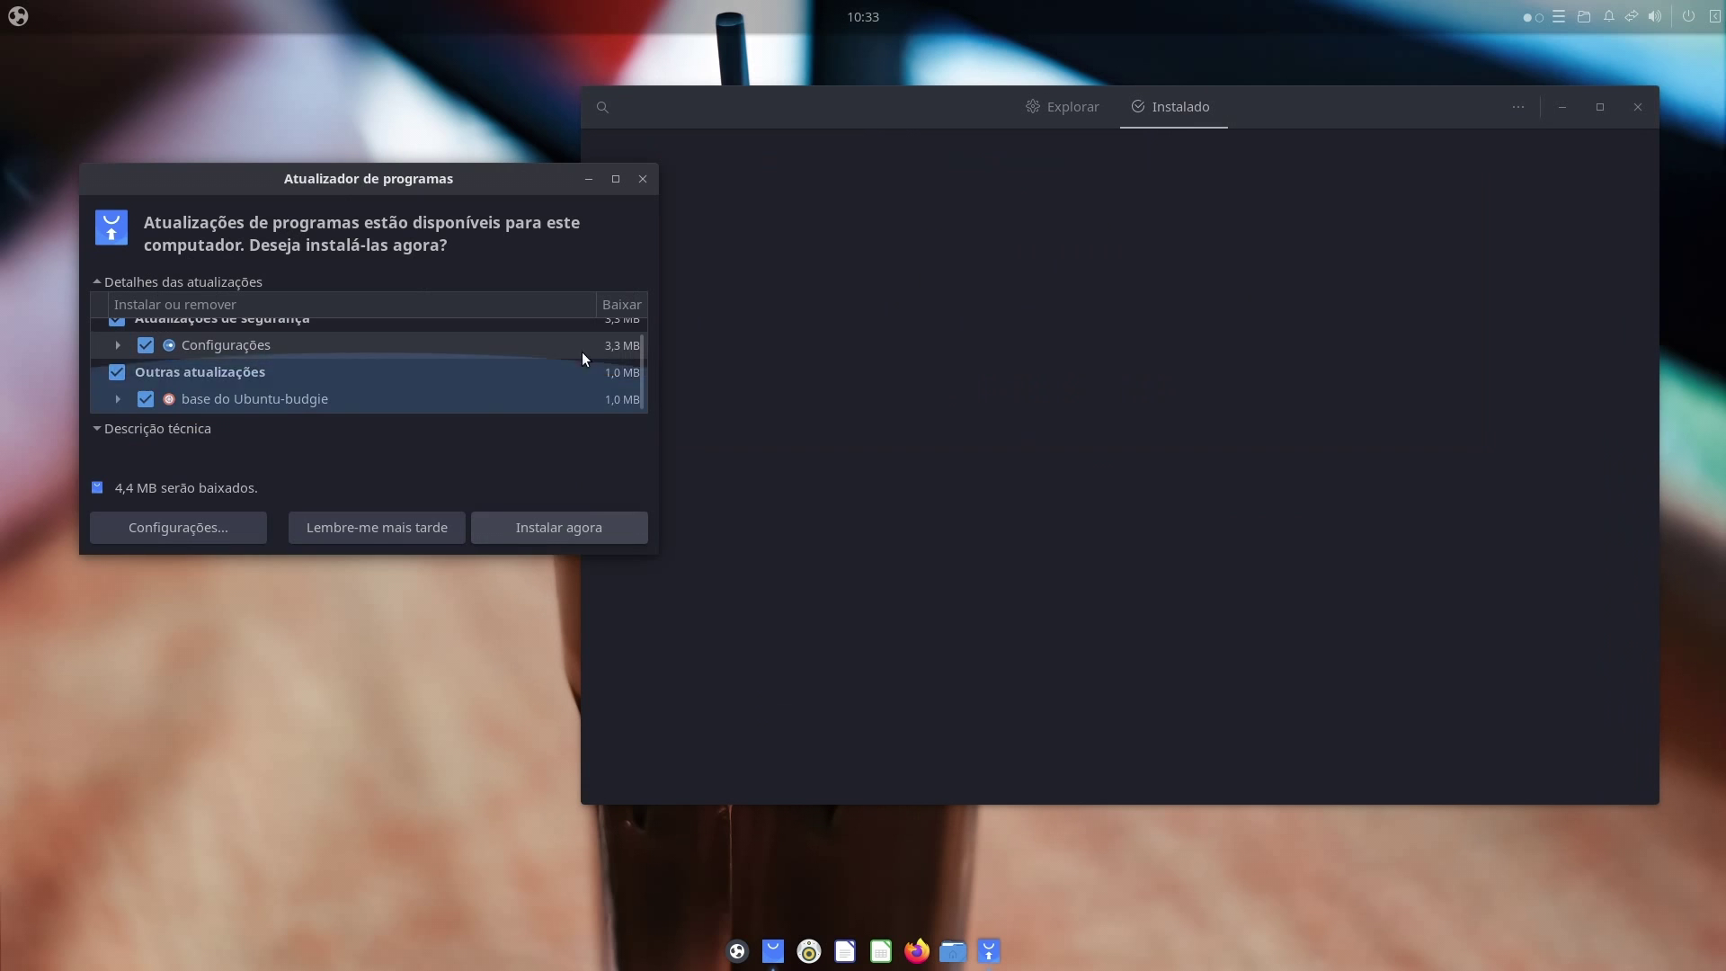
scroll(378, 359, "up", 1)
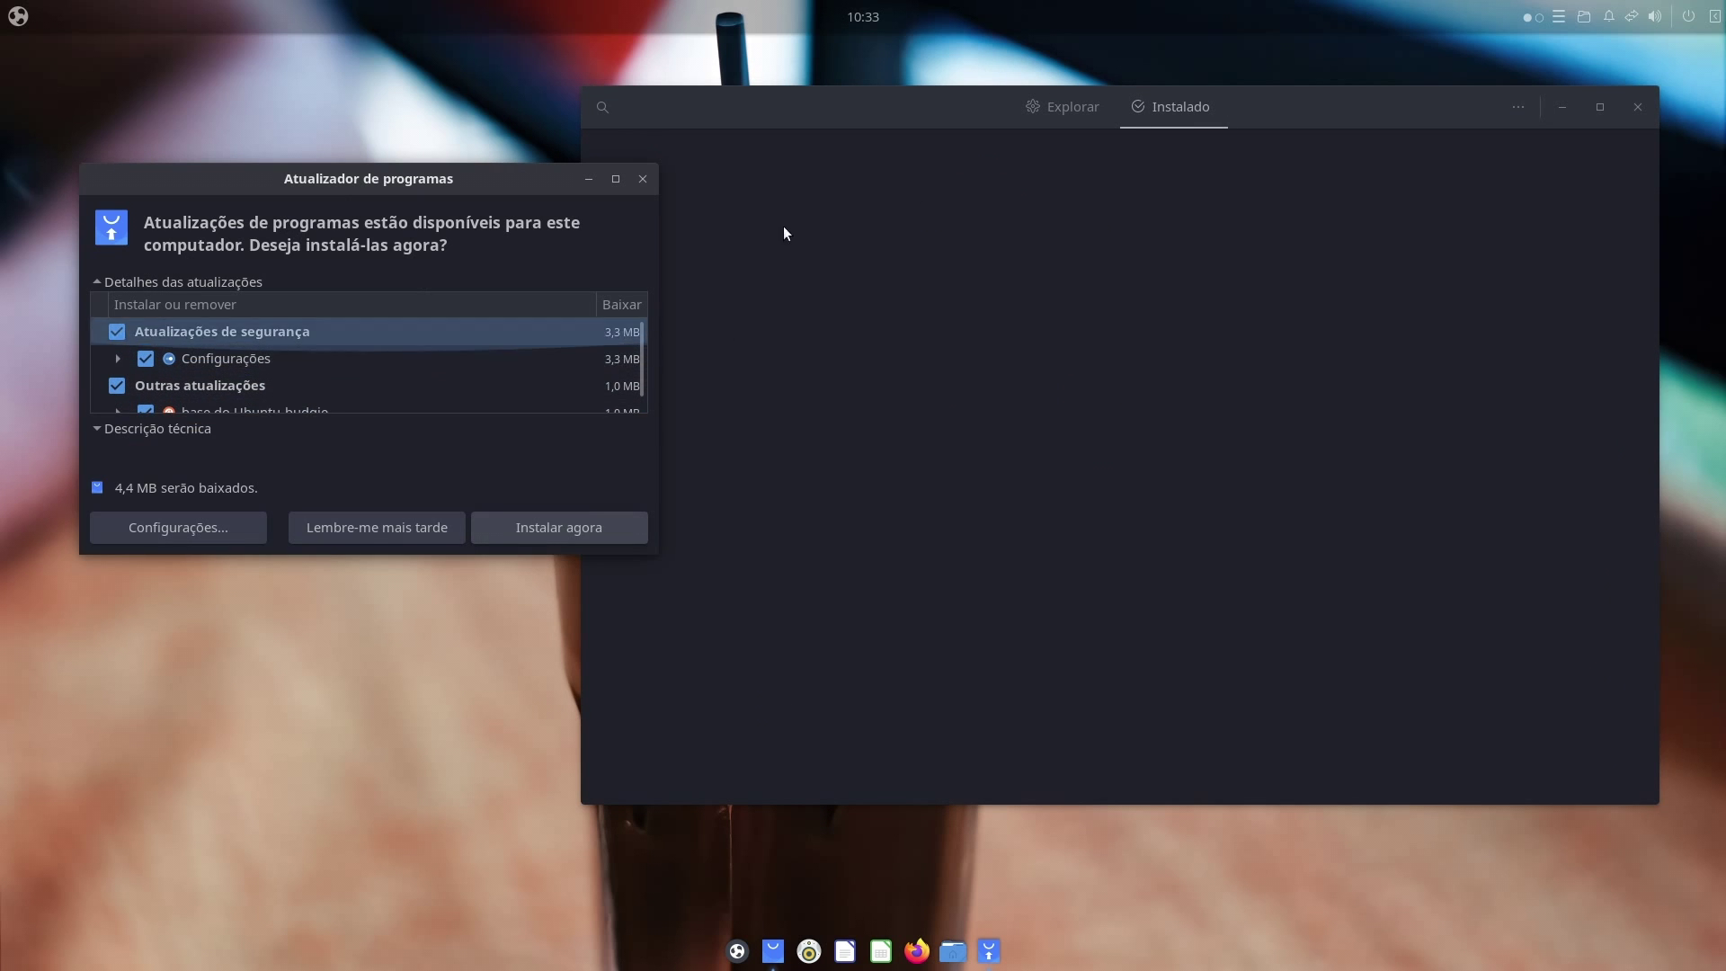
Return the store to Explorar, and bring the updater window to the front and enlarge it
left_click(1030, 108)
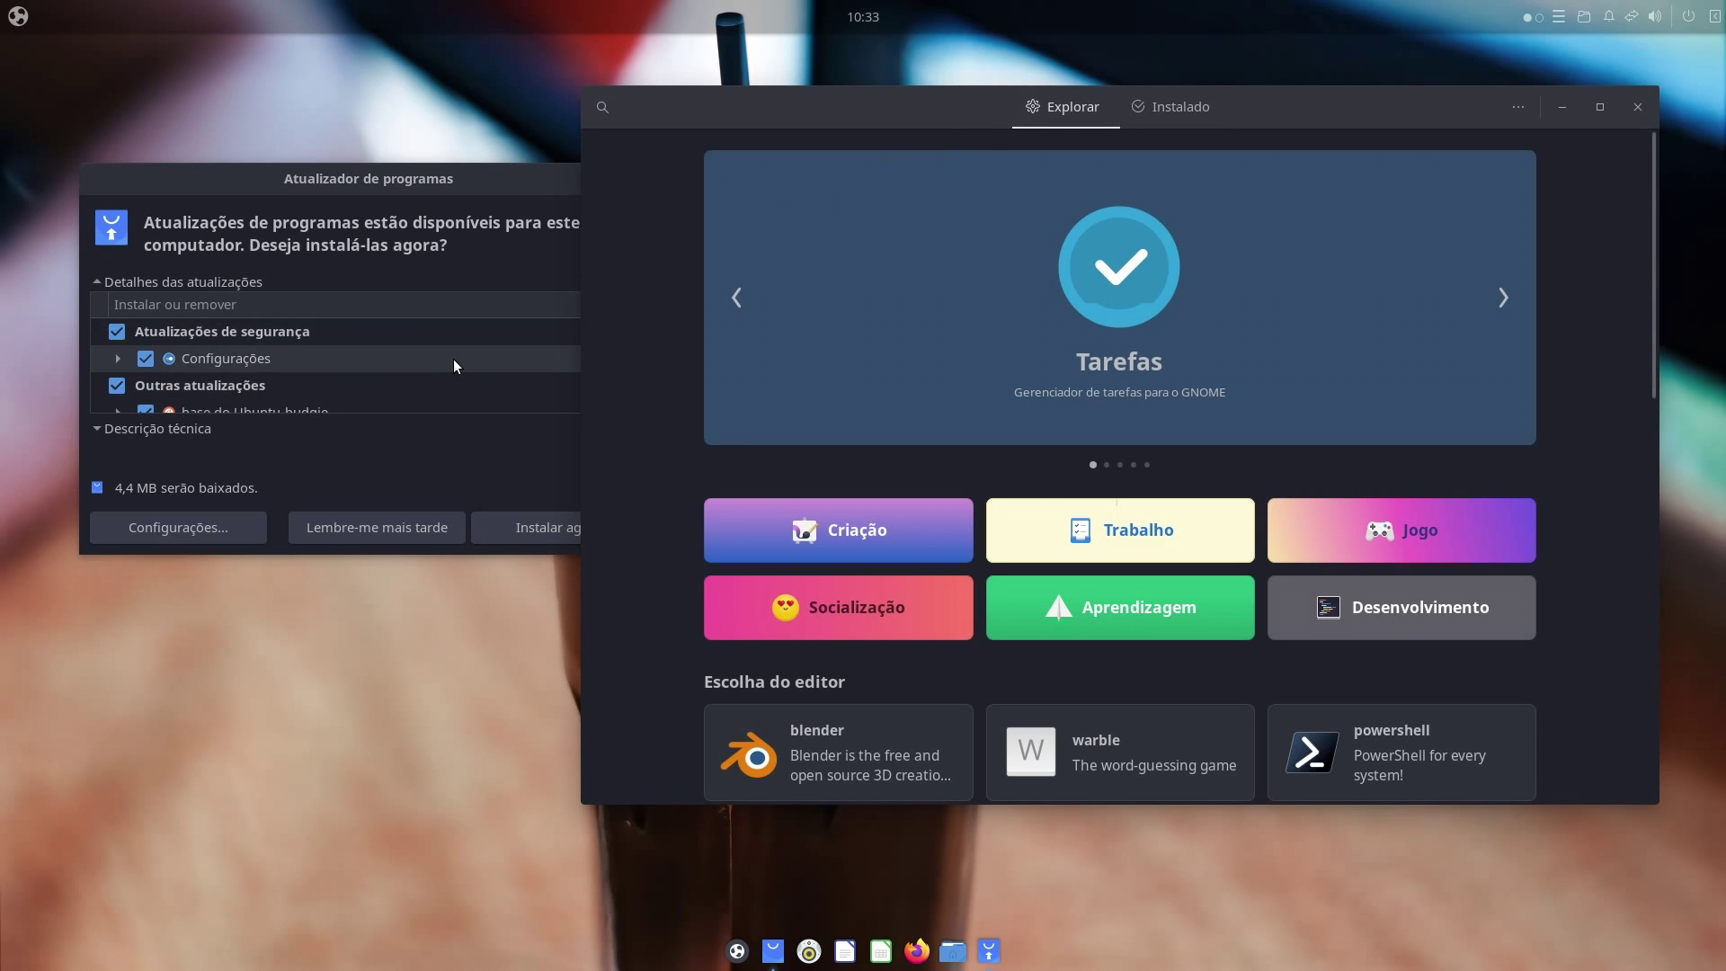
left_click(420, 178)
left_click_drag(420, 178, 528, 222)
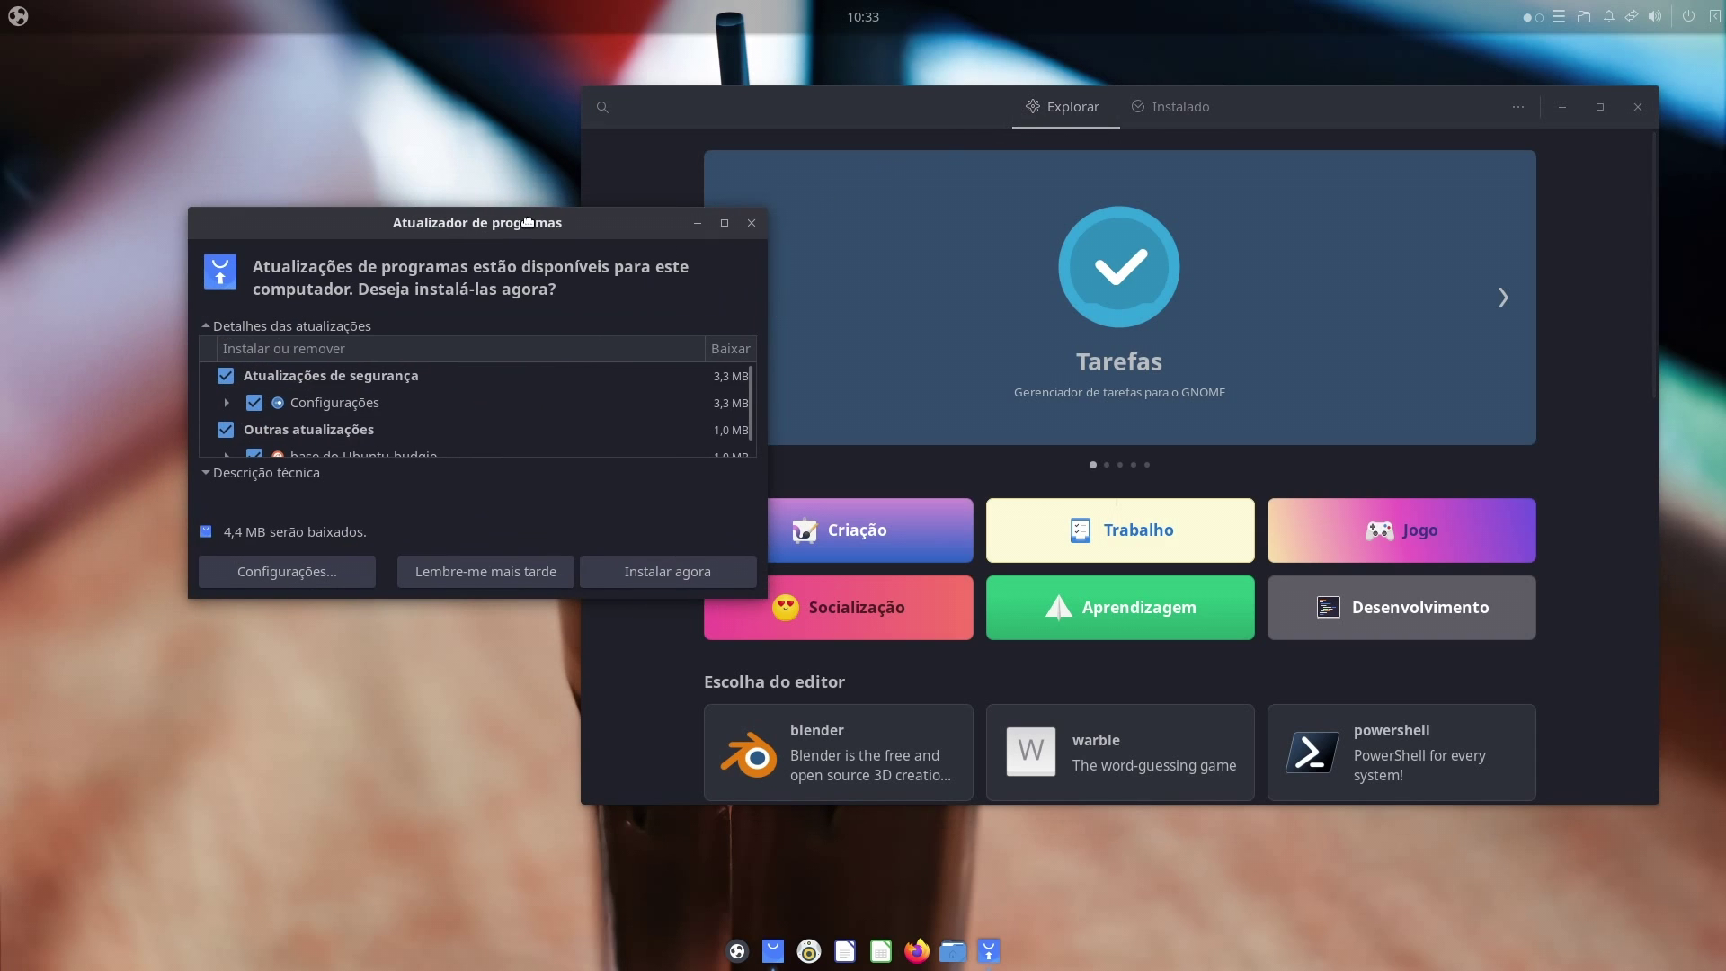
left_click_drag(760, 598, 1008, 778)
Launch Fonte de programas by searching for "fonte", and rearrange the windows to view its Atualizações settings
left_click(27, 18)
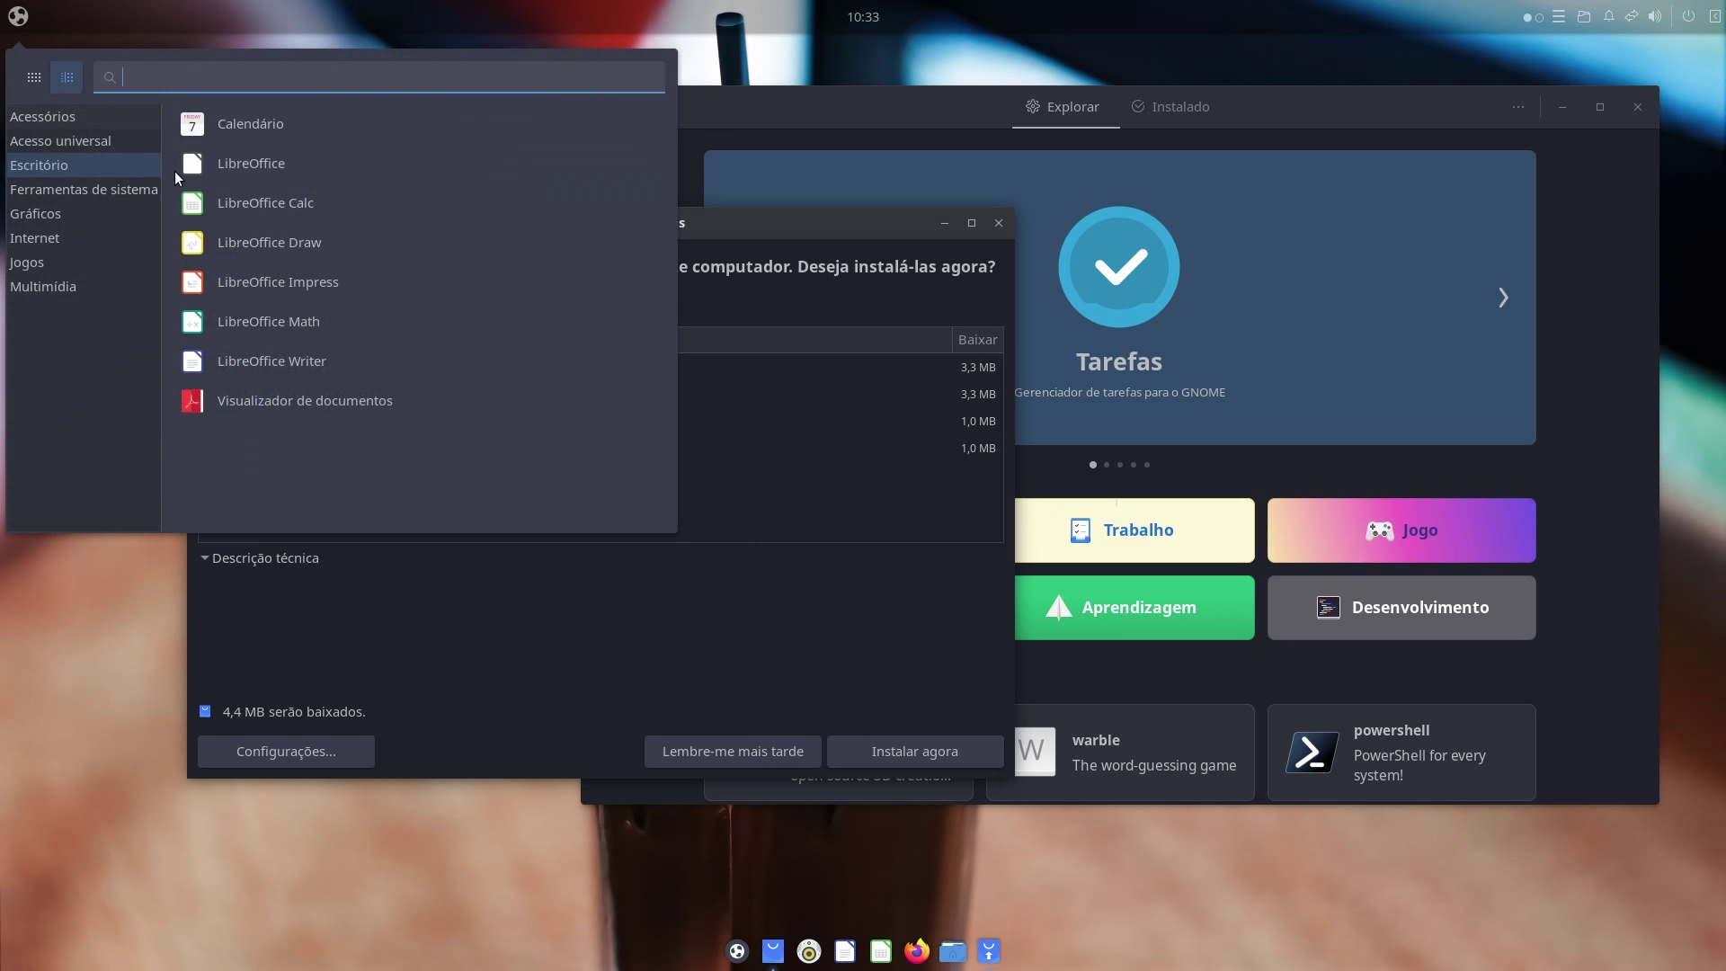
type("fonte")
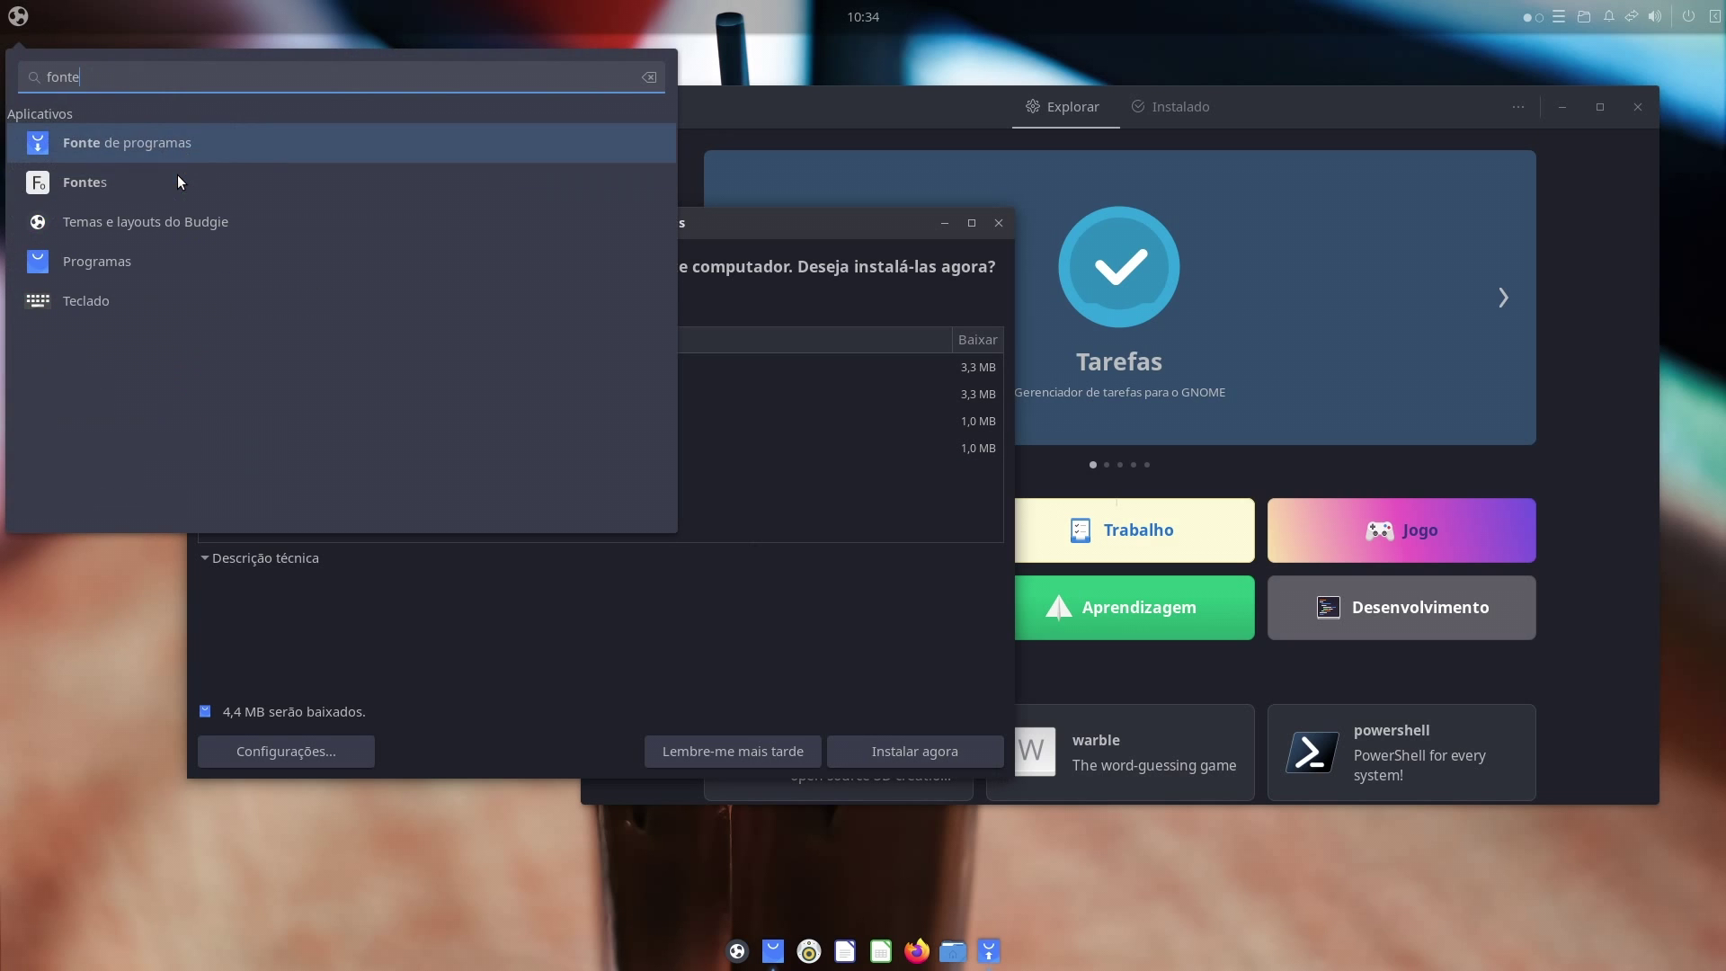
key("Return")
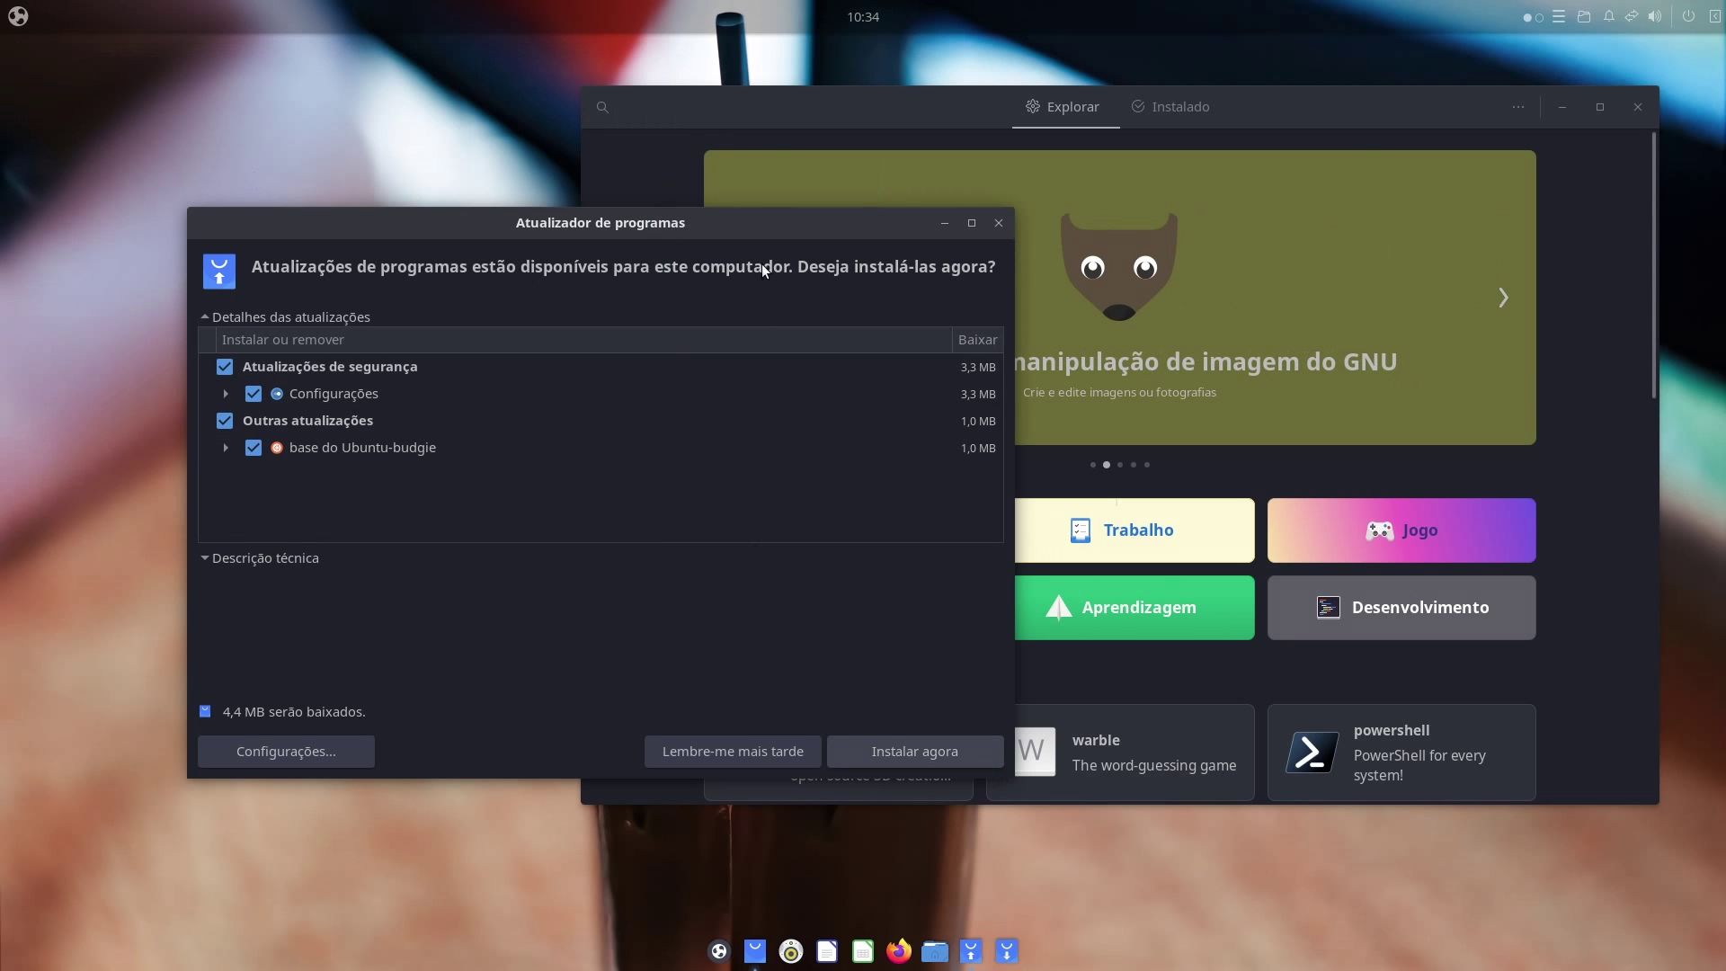
left_click_drag(720, 227, 589, 149)
left_click_drag(912, 332, 838, 268)
left_click(698, 295)
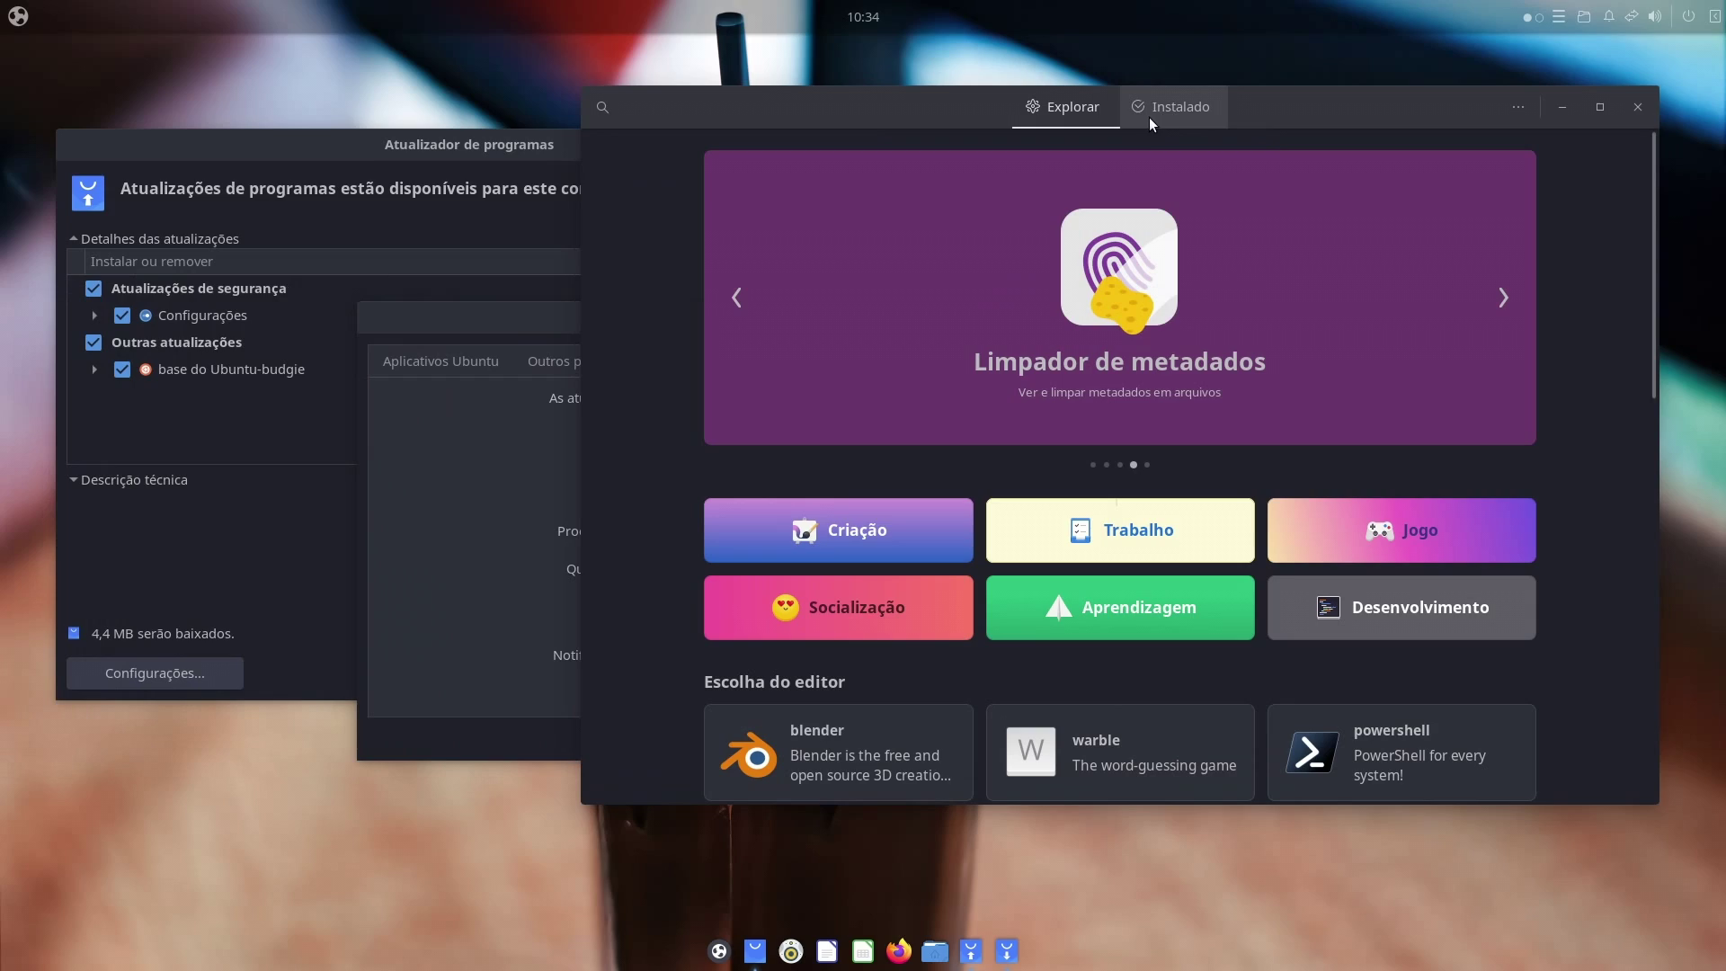
Browse the store's featured banners and open the Limpador de metadados page, dismissing the stray browser window
left_click(1504, 297)
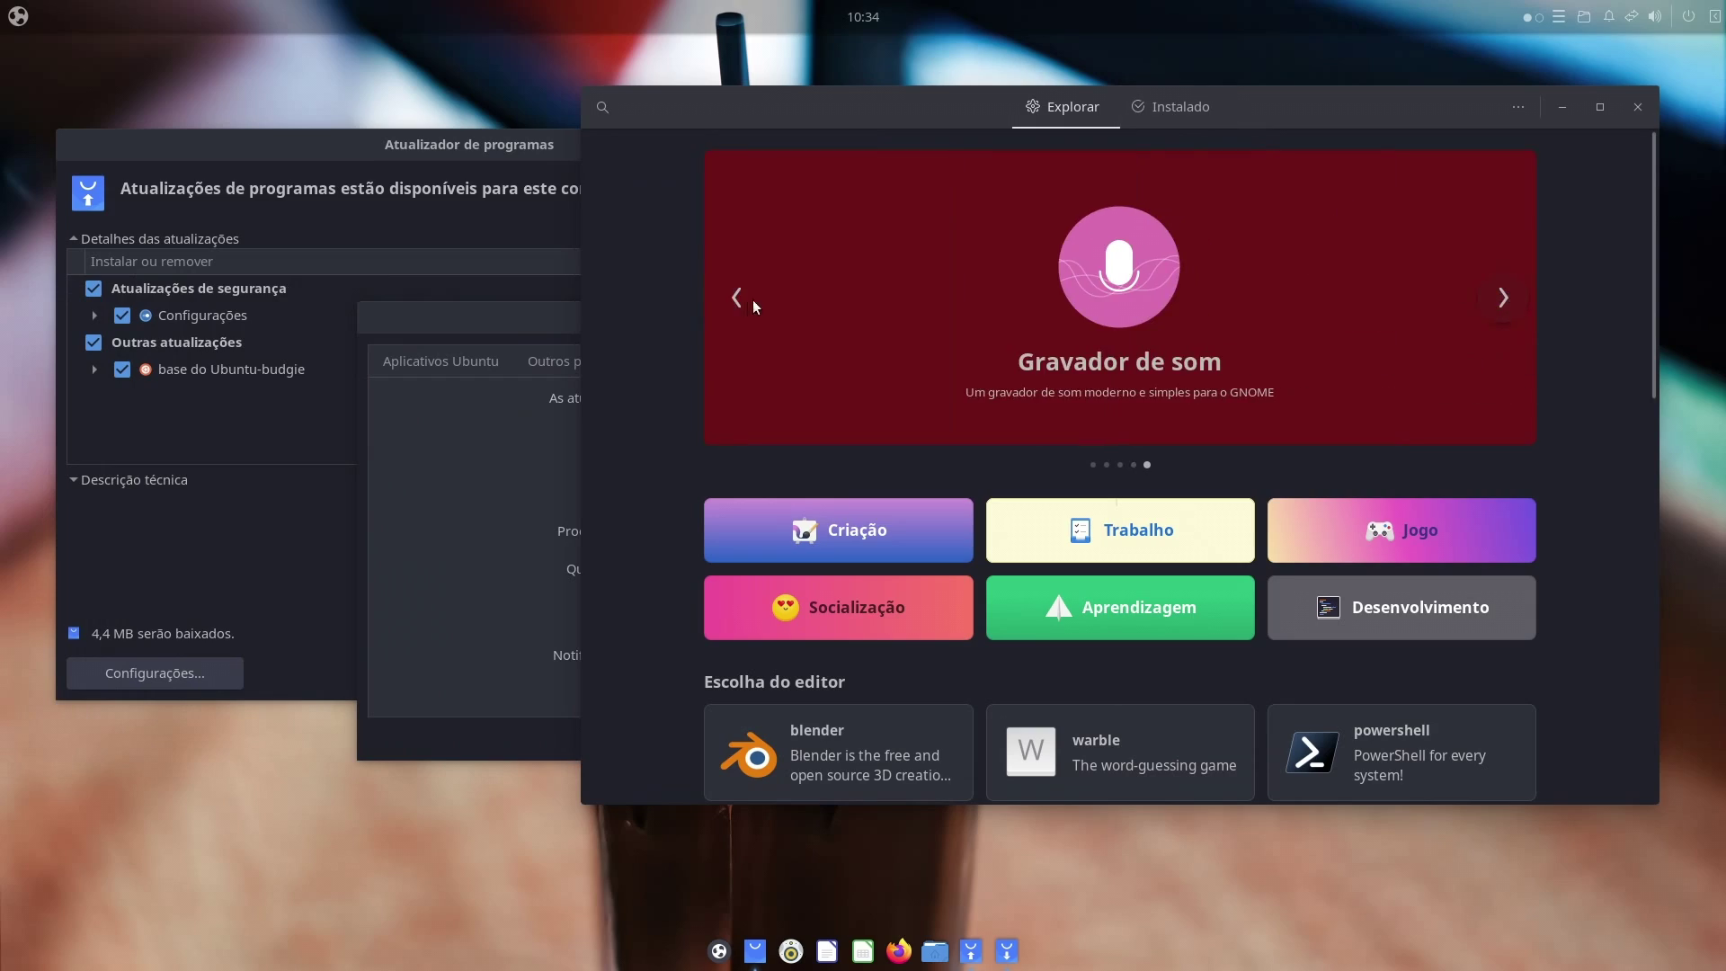
left_click(736, 297)
left_click(1141, 313)
left_click_drag(1271, 107, 1143, 113)
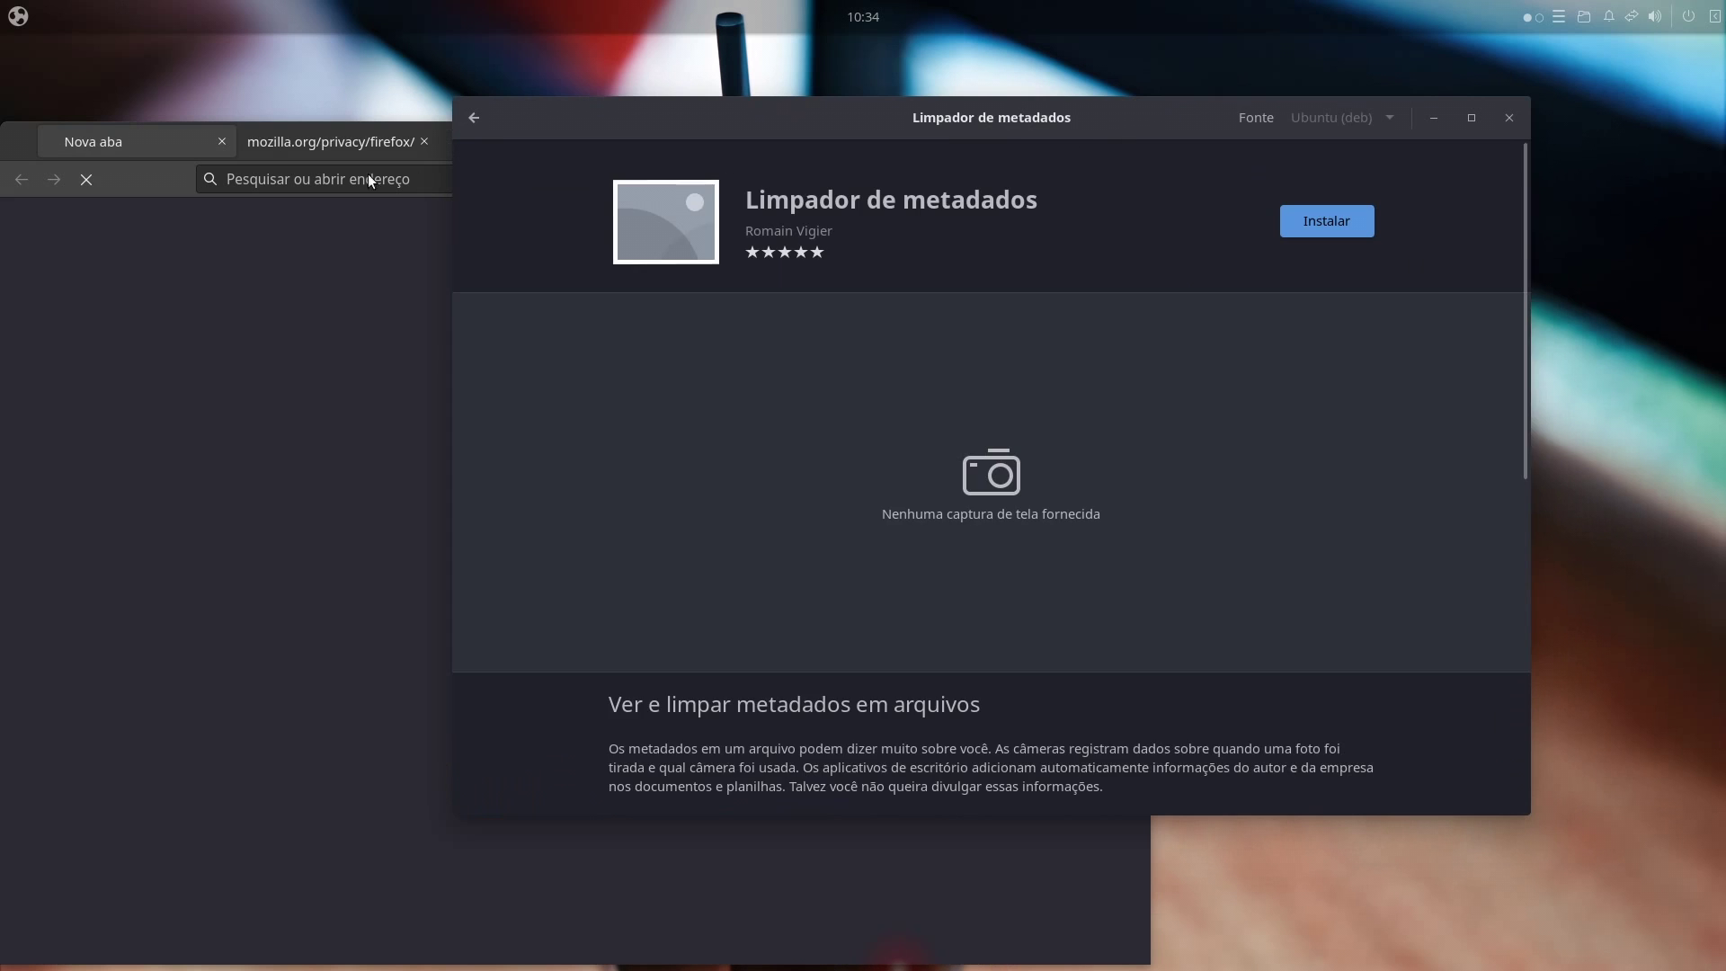
left_click(358, 153)
left_click(1138, 150)
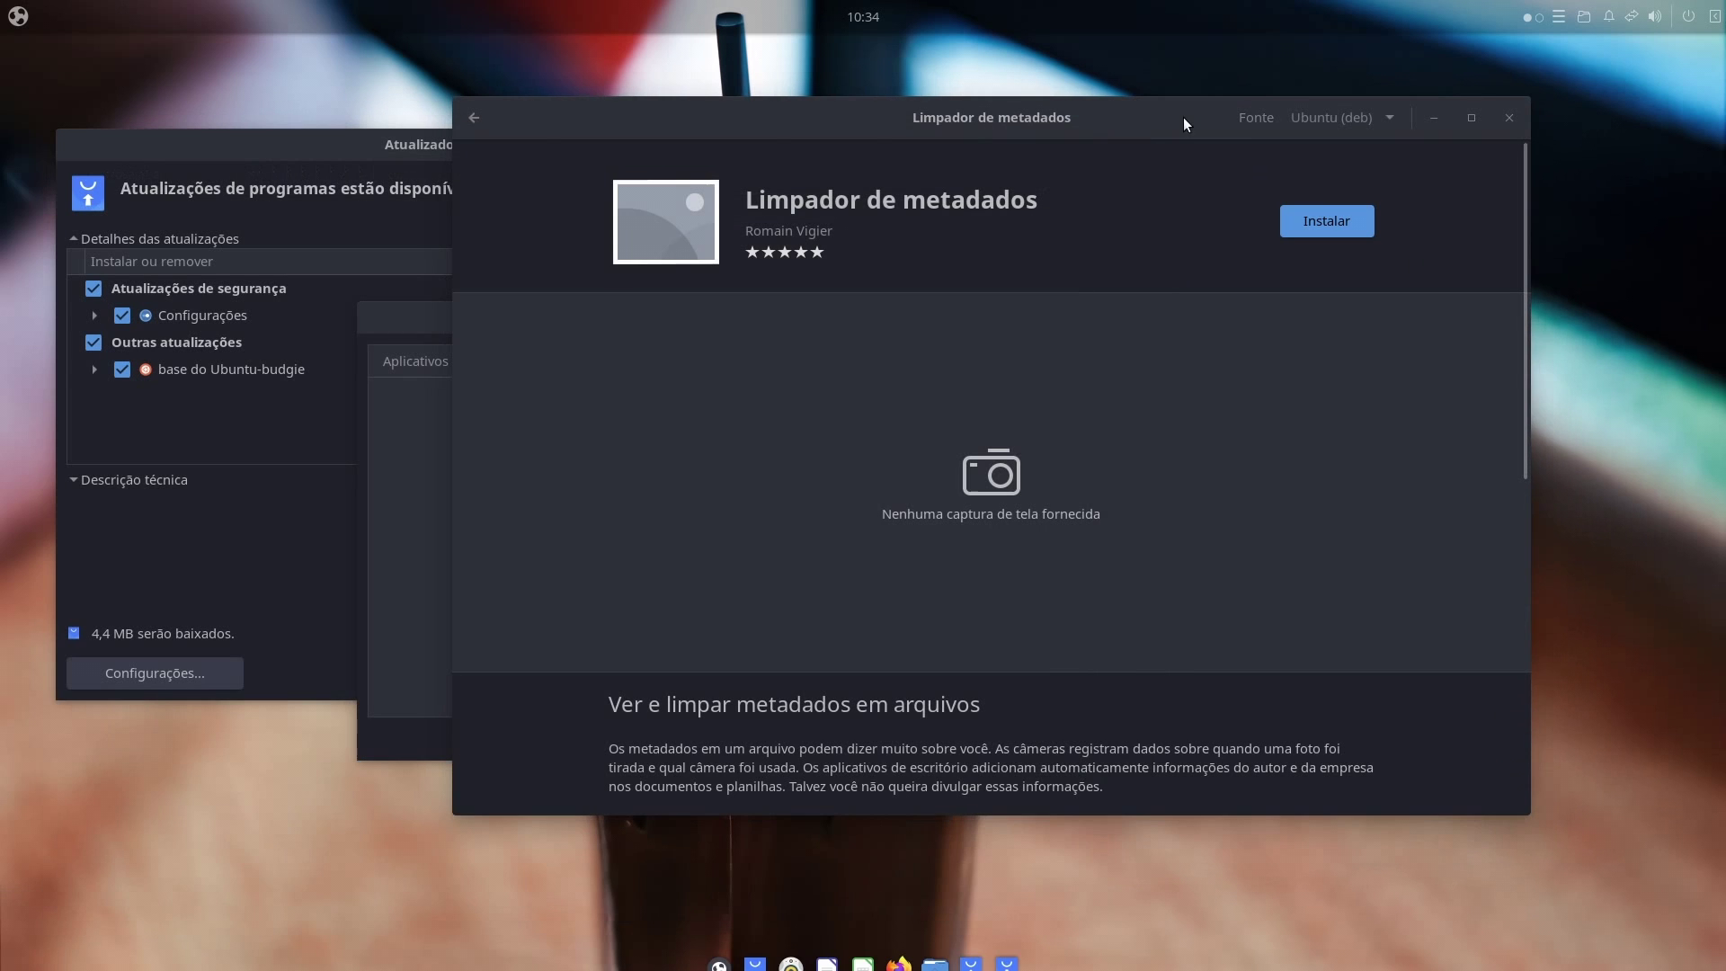
Check the available package sources for Limpador de metadados and go back to the store's Explorar page
left_click_drag(1184, 117, 1219, 97)
left_click(1365, 106)
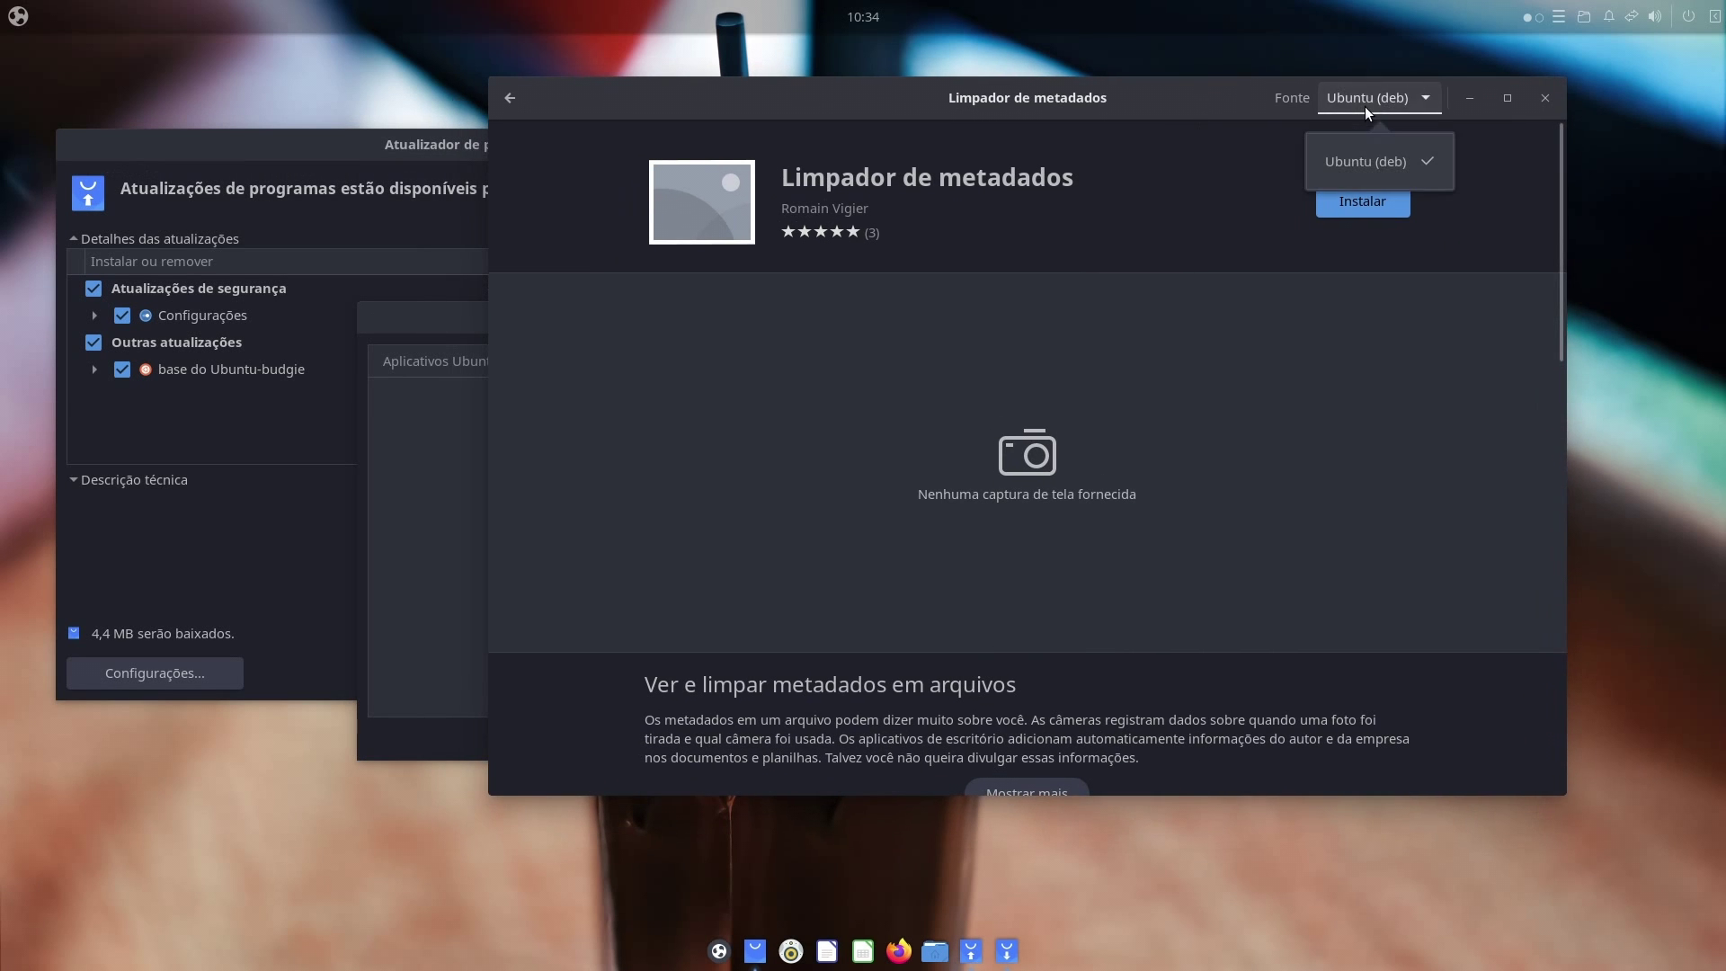
left_click(1349, 104)
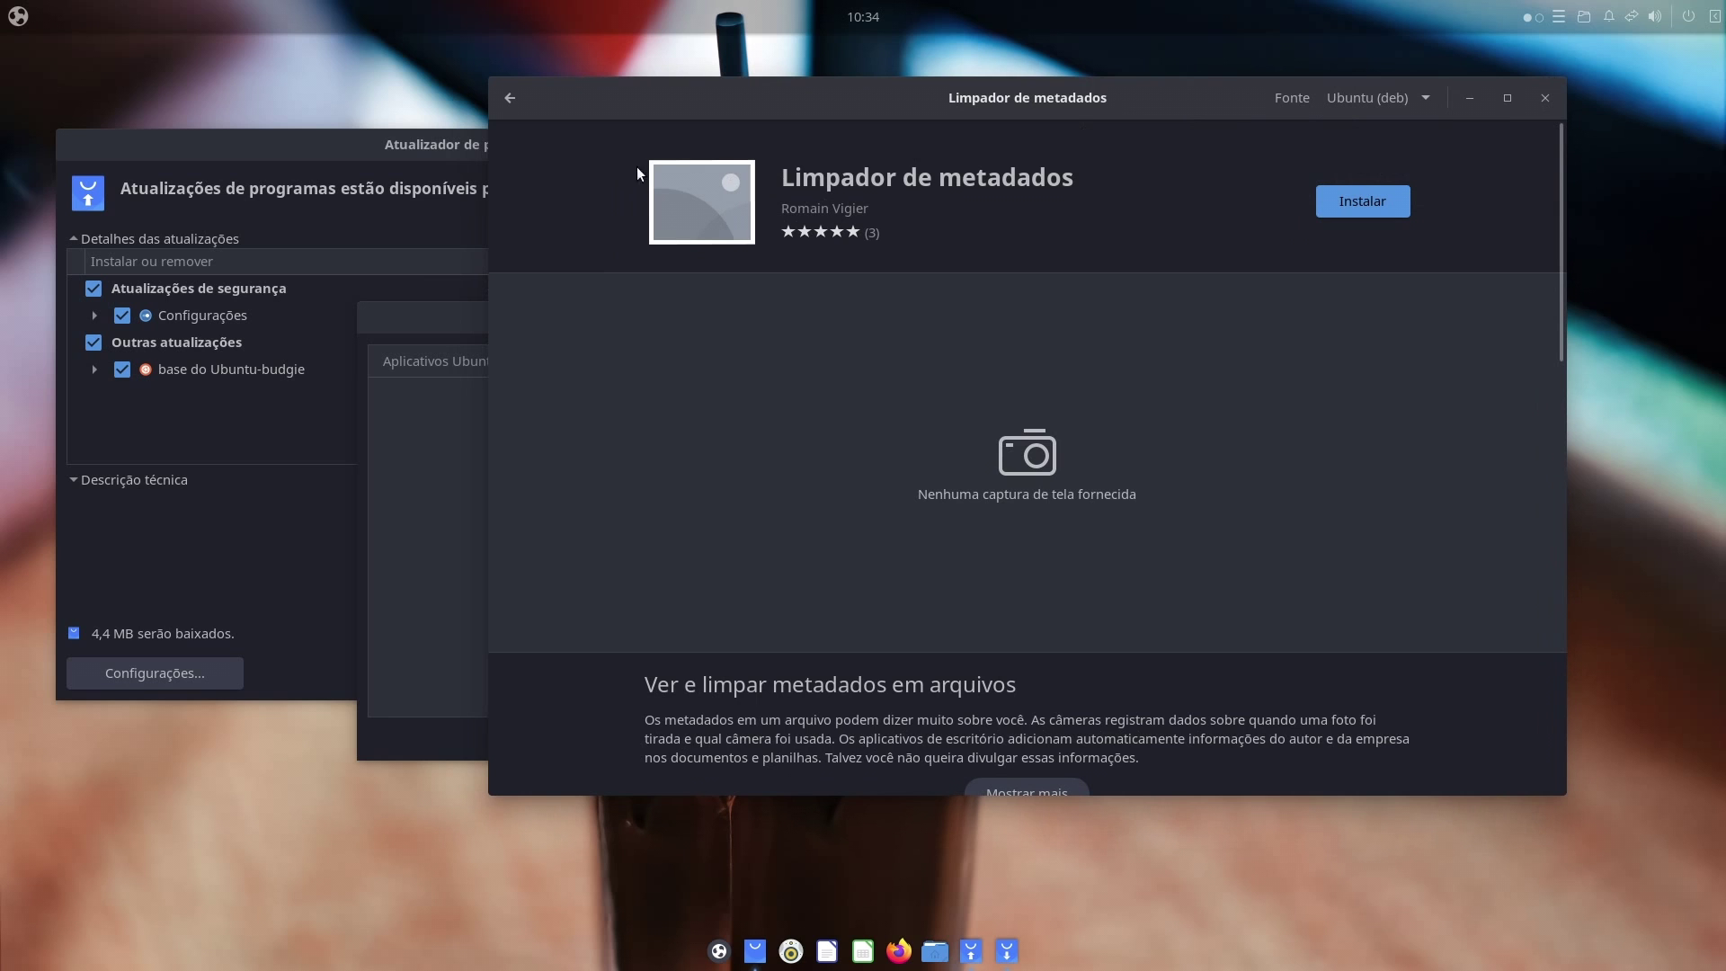
left_click(500, 105)
Uncover the Programas e atualizações window and close it, leaving the updater in front of the store
left_click_drag(590, 93, 744, 119)
left_click(571, 314)
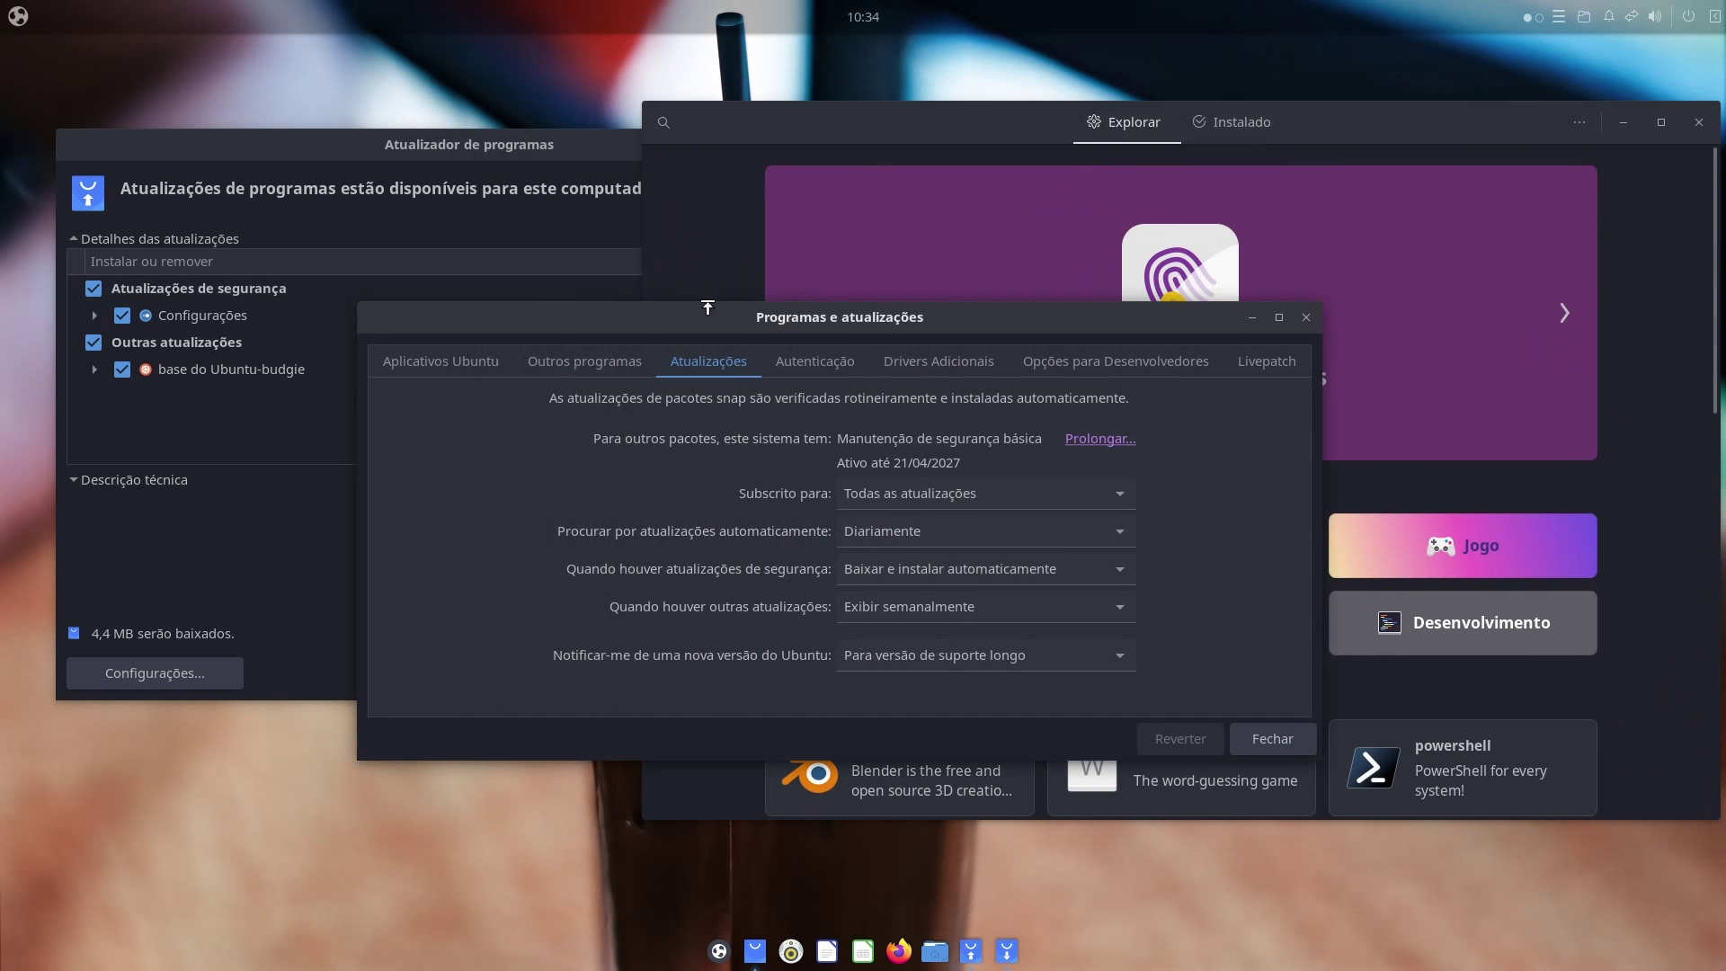
left_click(1306, 318)
left_click_drag(522, 151, 545, 296)
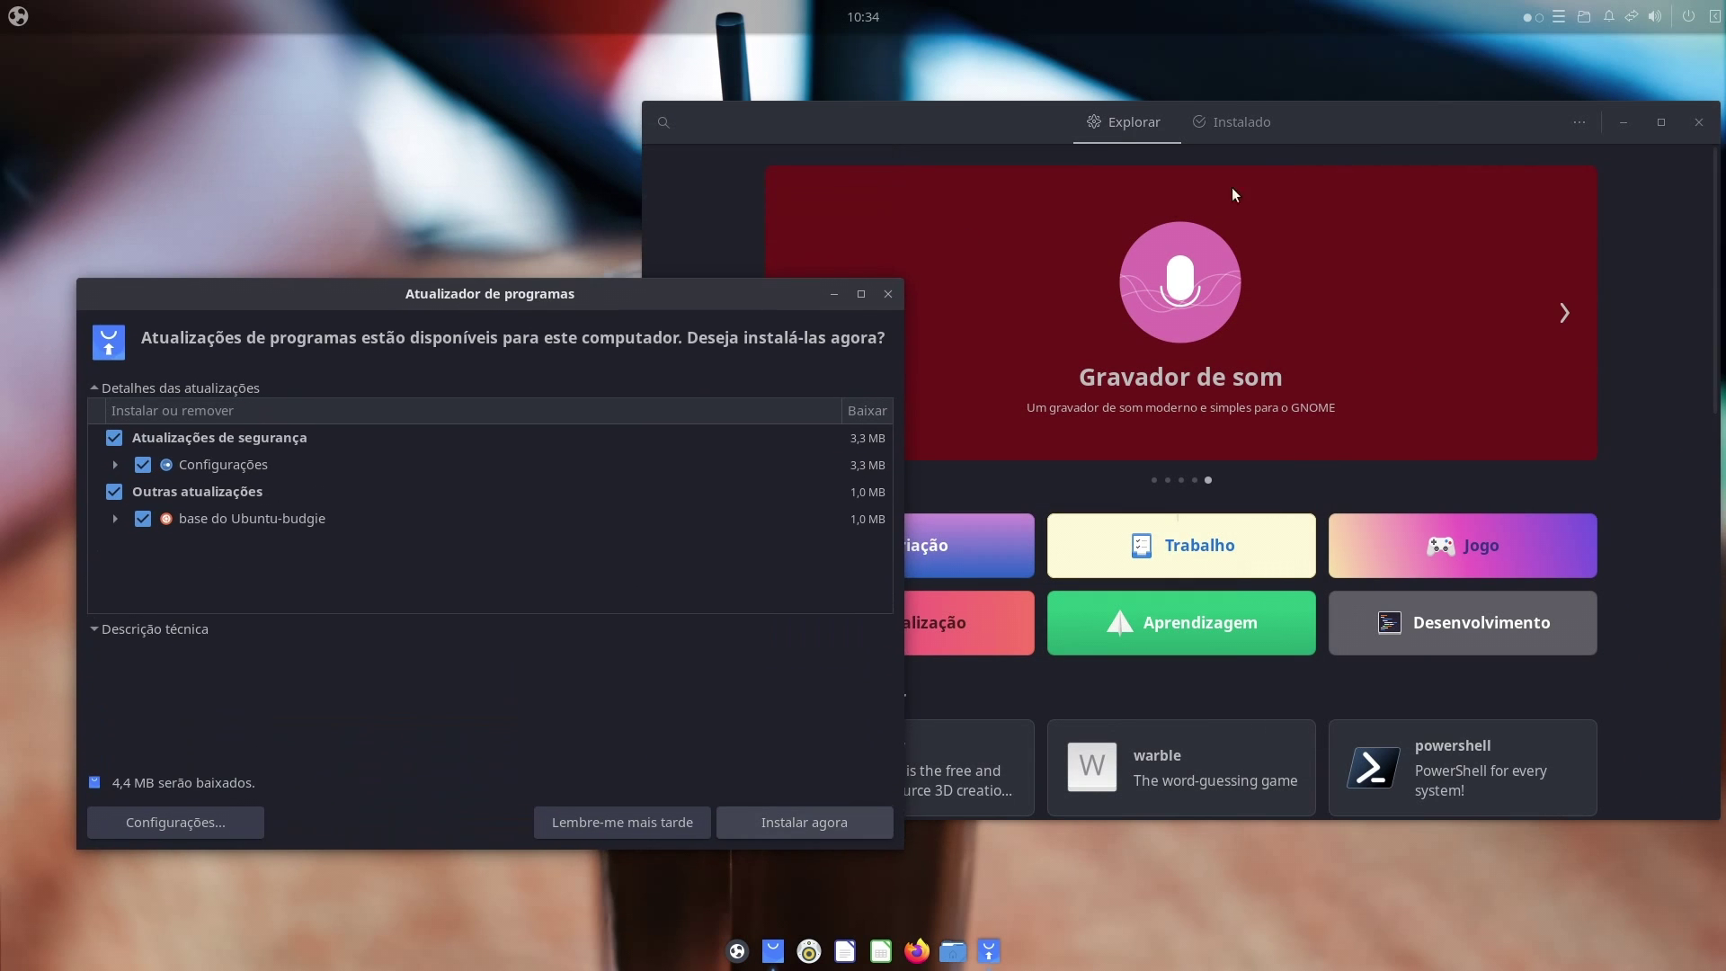
Recheck the store's Instalado section, return to Explorar and reposition the store window
left_click(1318, 122)
left_click(1206, 126)
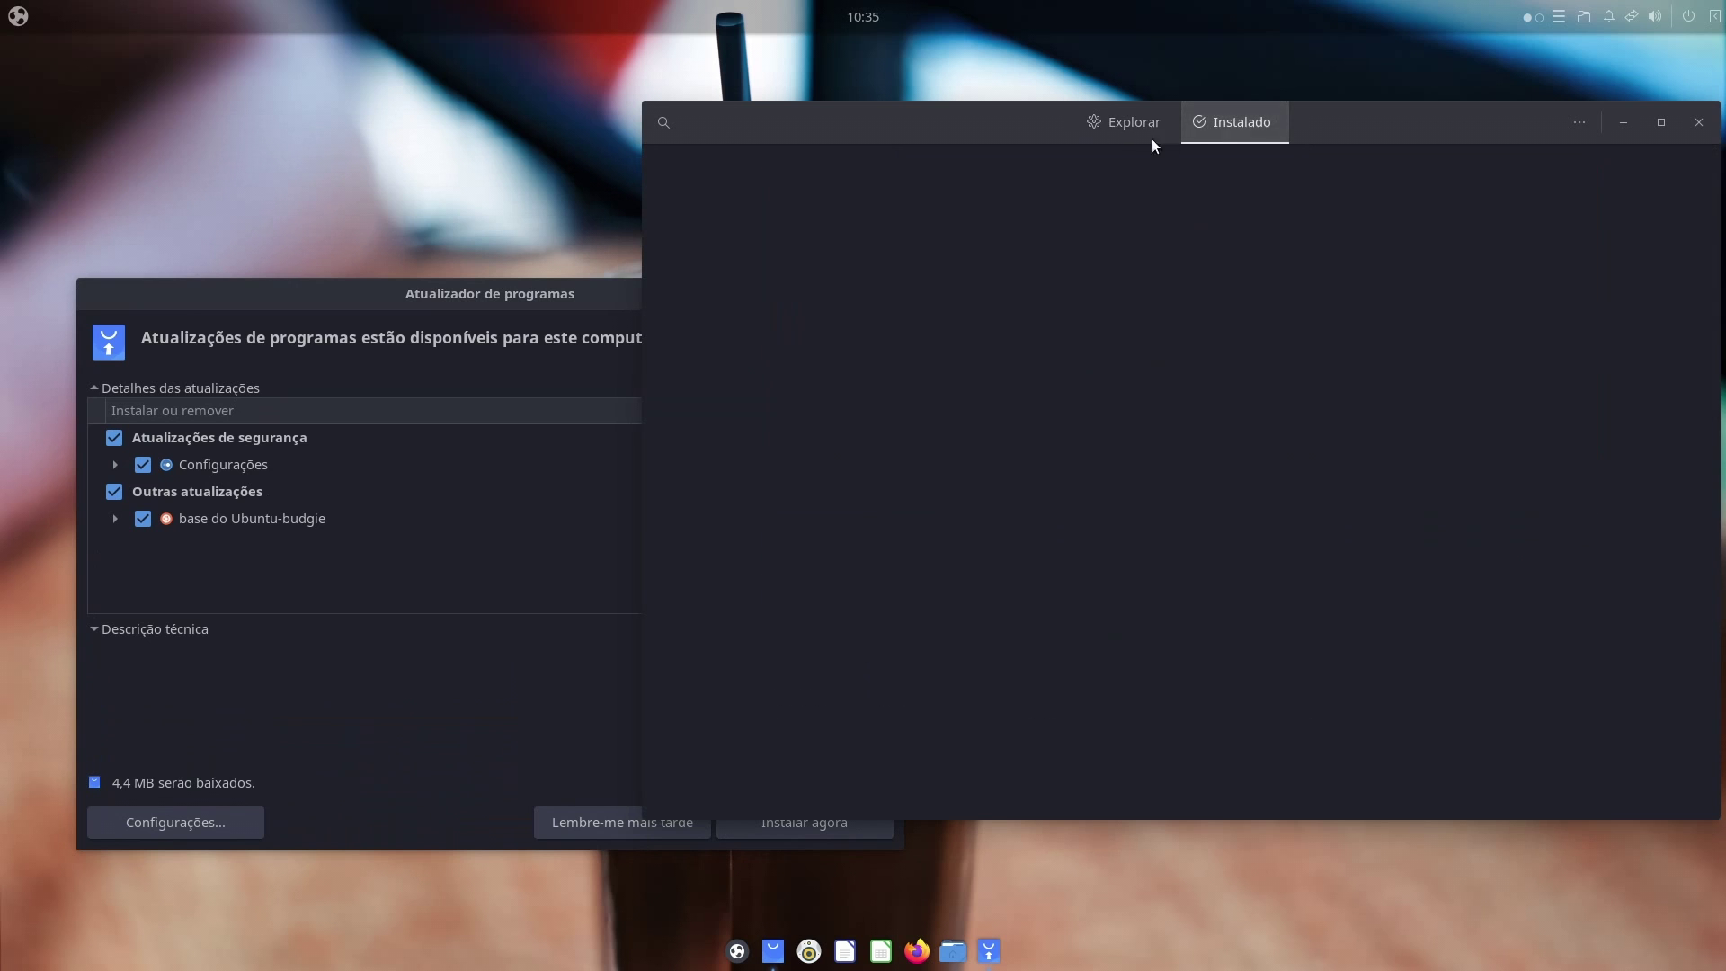
left_click(1136, 138)
left_click_drag(956, 138, 922, 126)
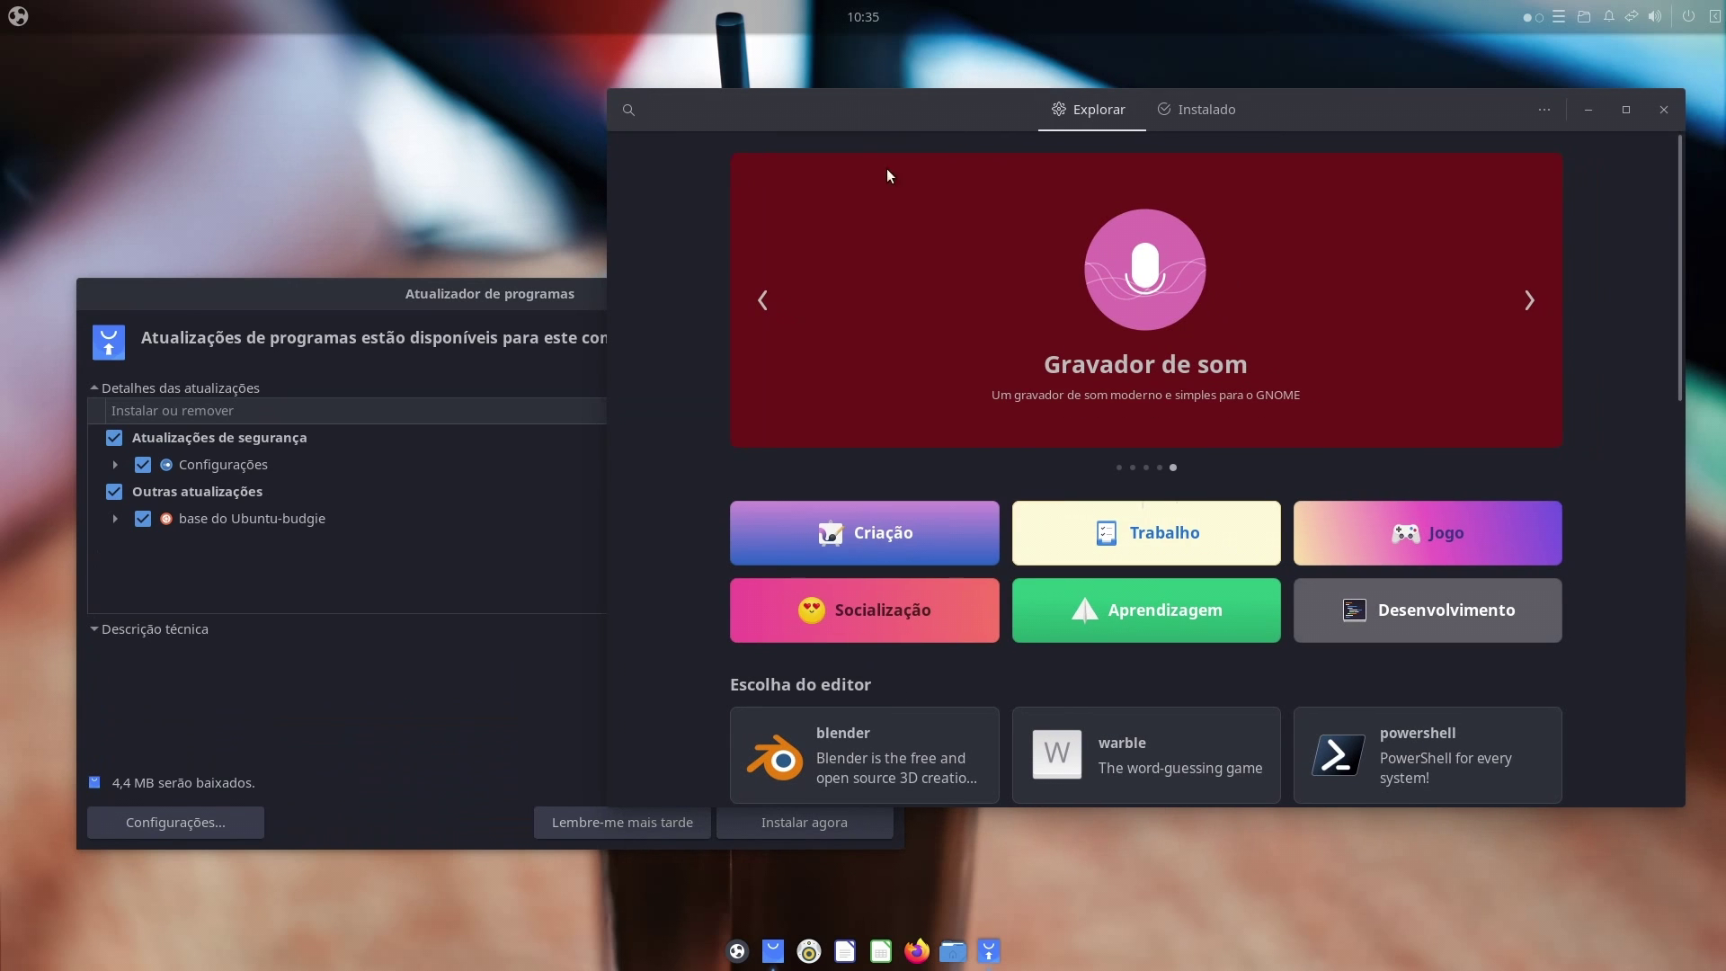
View the store's Socialização category, go back to Explorar, and bring the updater window to the front
left_click(905, 602)
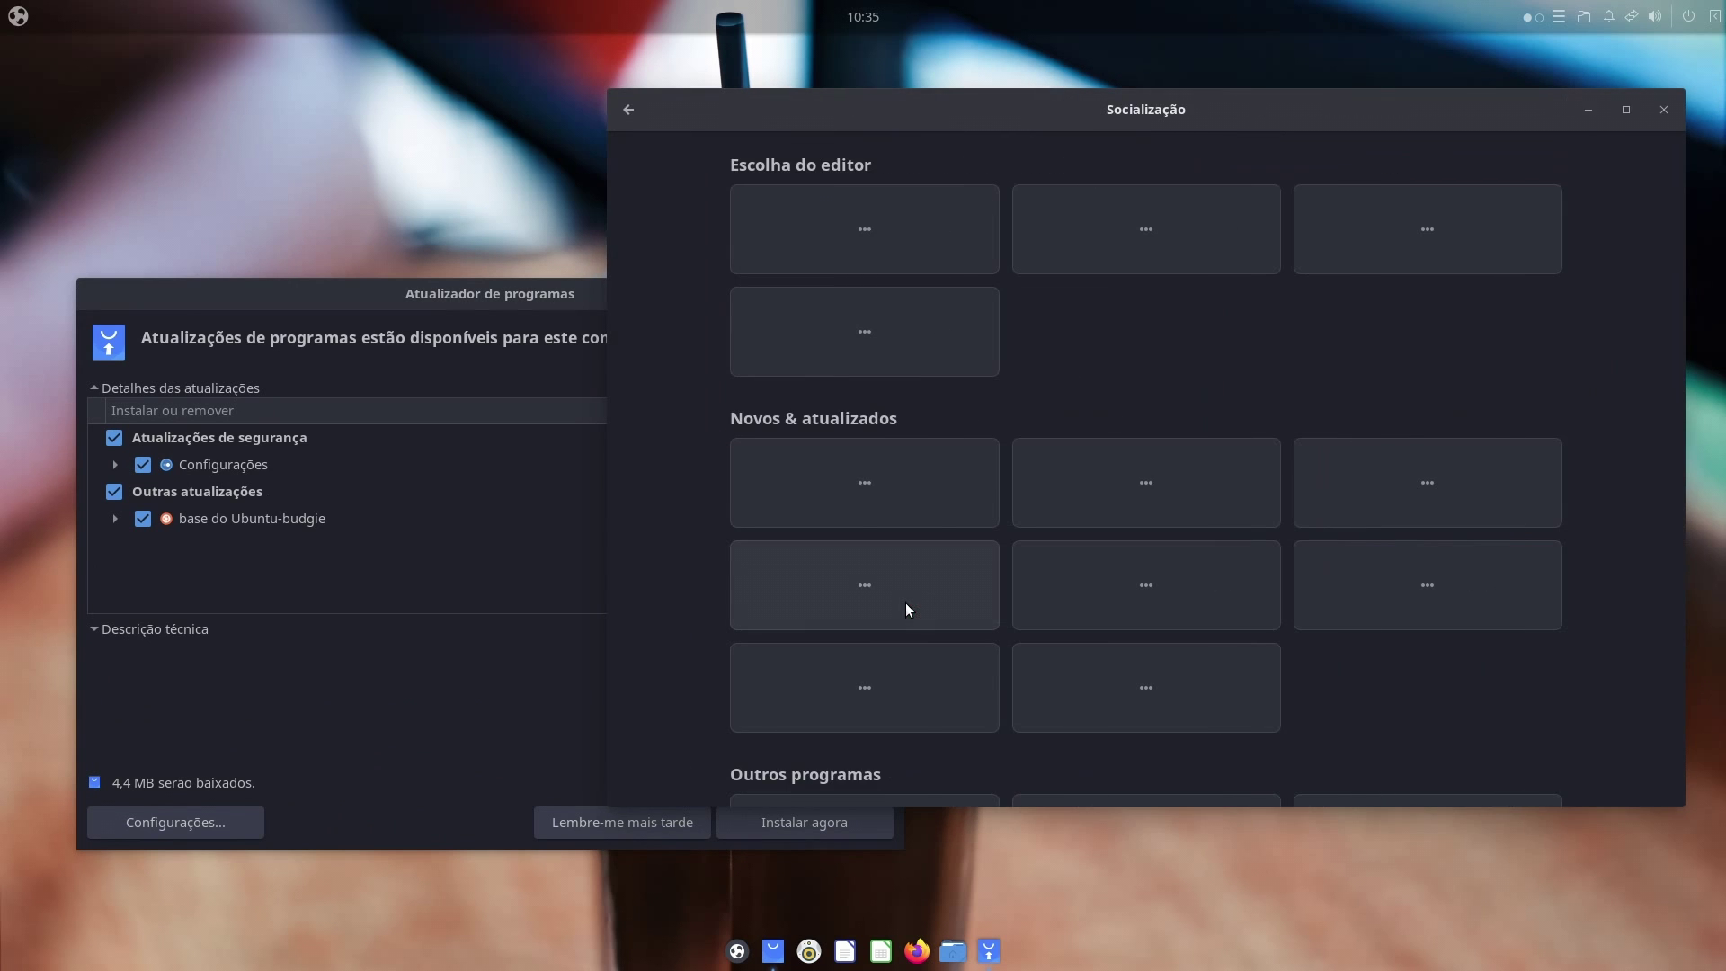
left_click(628, 110)
left_click(527, 293)
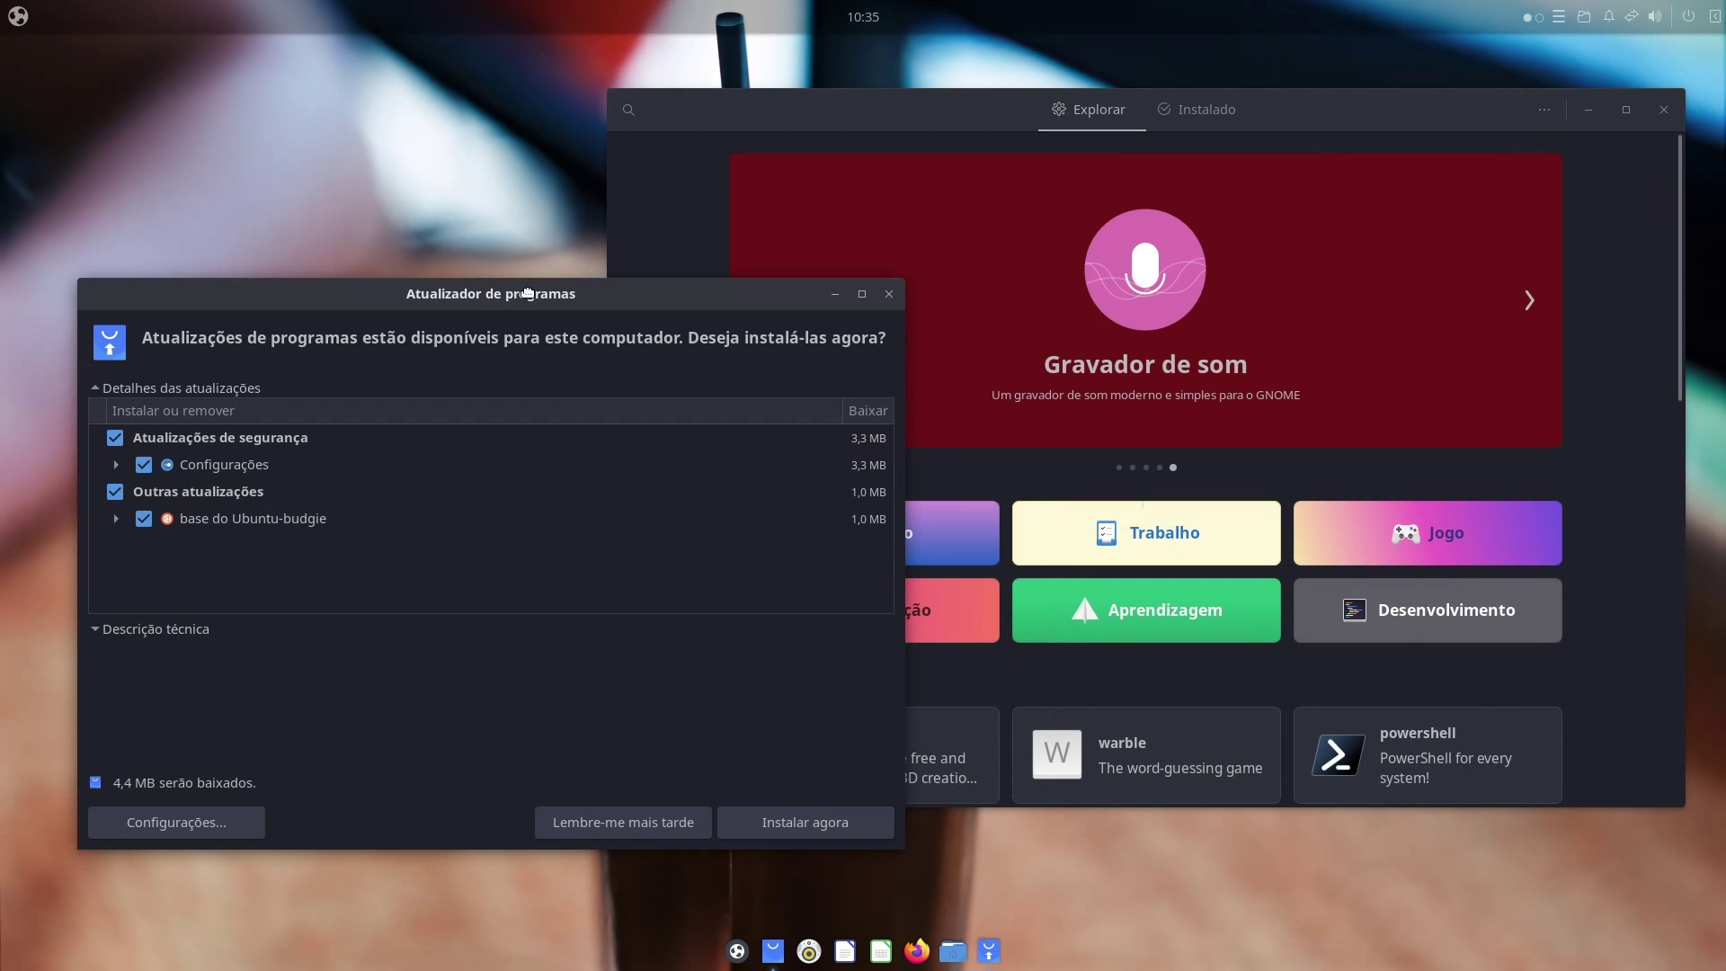
left_click_drag(527, 294, 509, 240)
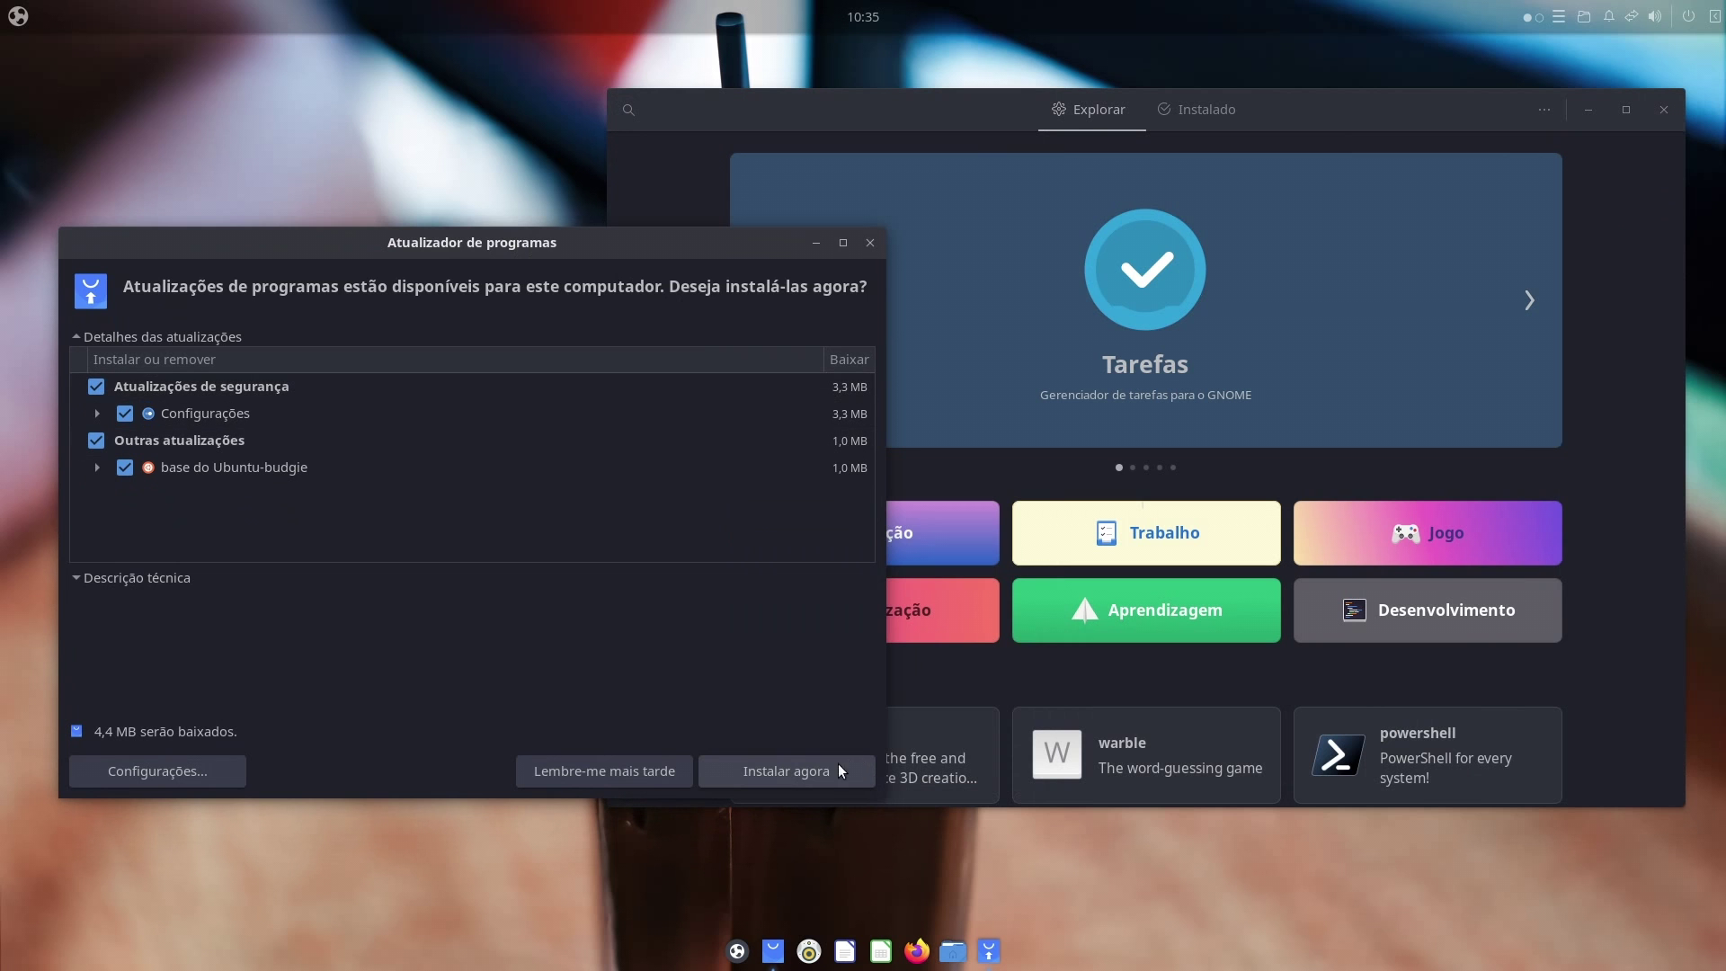